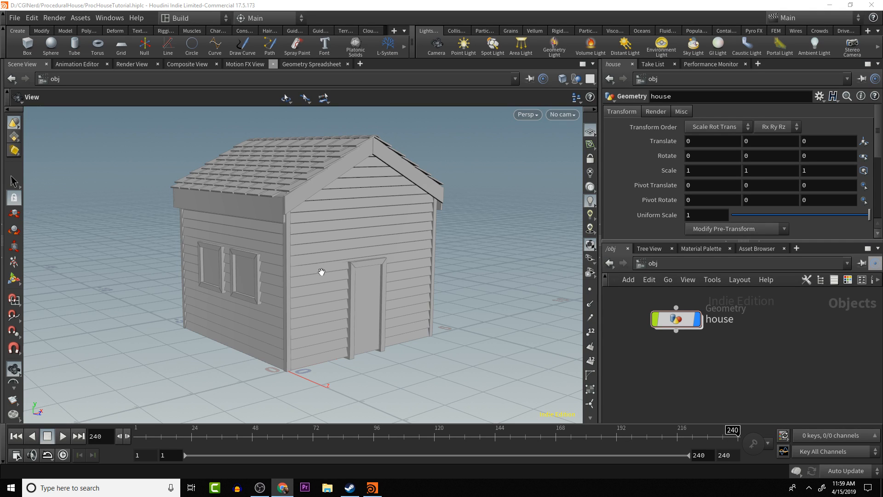
# - Inside the house object's network, try lengths of about 6.6 and 4.7 on the width line
pyautogui.moveTo(291, 229)
pyautogui.mouseDown()
pyautogui.moveTo(298, 244)
pyautogui.moveTo(287, 244)
pyautogui.mouseUp()
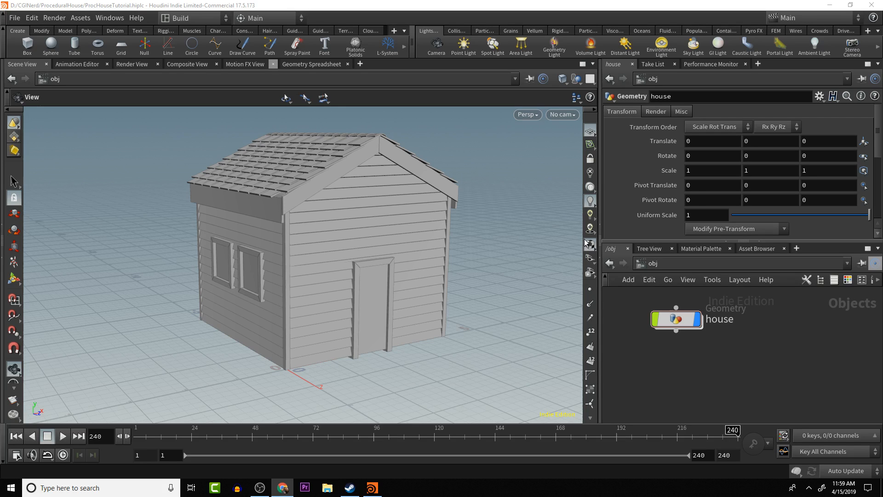
pyautogui.doubleClick(676, 319)
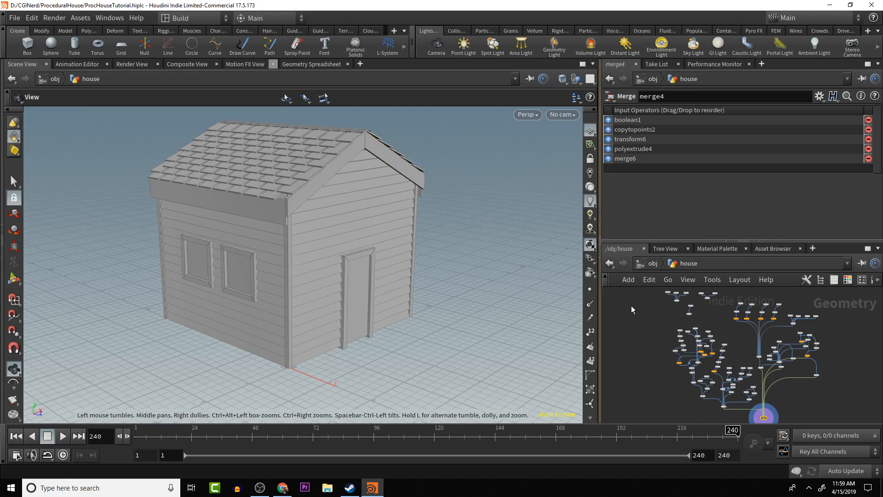
pyautogui.scroll(4, 723, 328)
pyautogui.moveTo(723, 327); pyautogui.dragTo(750, 386, button='middle')
pyautogui.scroll(6, 731, 354)
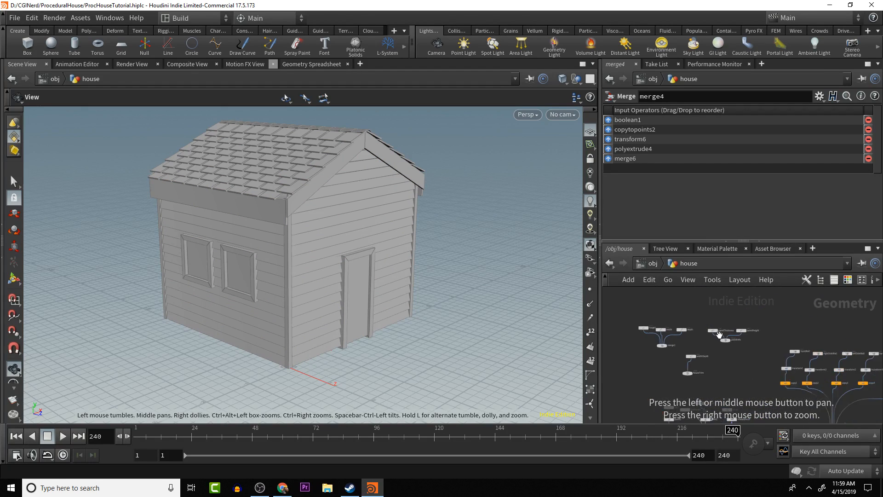
pyautogui.scroll(5, 671, 327)
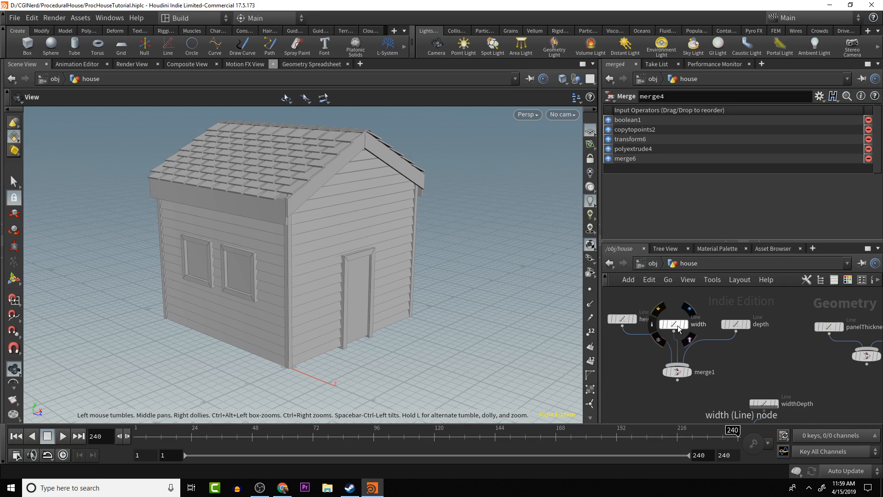
pyautogui.click(678, 324)
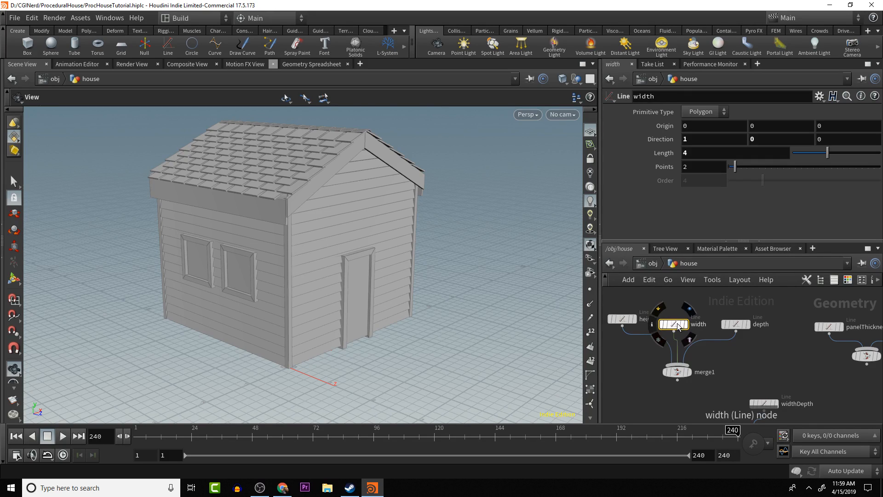
pyautogui.moveTo(715, 153); pyautogui.dragTo(851, 161, button='middle')
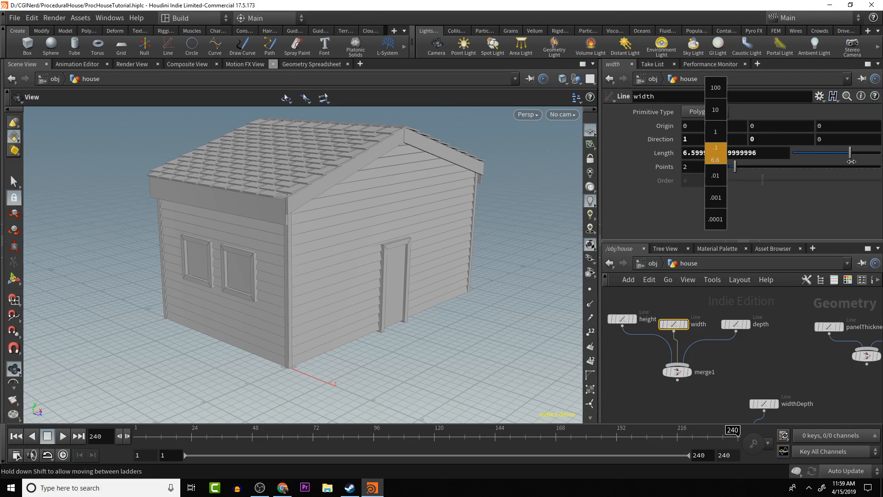
pyautogui.moveTo(852, 161); pyautogui.dragTo(753, 195, button='middle')
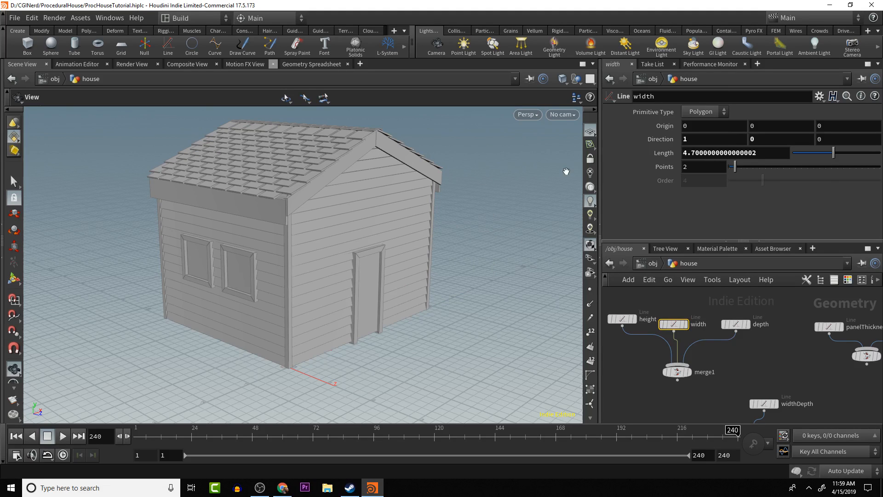
# - Set the width line's length to 5 and then 10, and set the depth line's length to 10
pyautogui.doubleClick(718, 153)
pyautogui.write('5')
pyautogui.press('Return')
pyautogui.doubleClick(716, 152)
pyautogui.write('10')
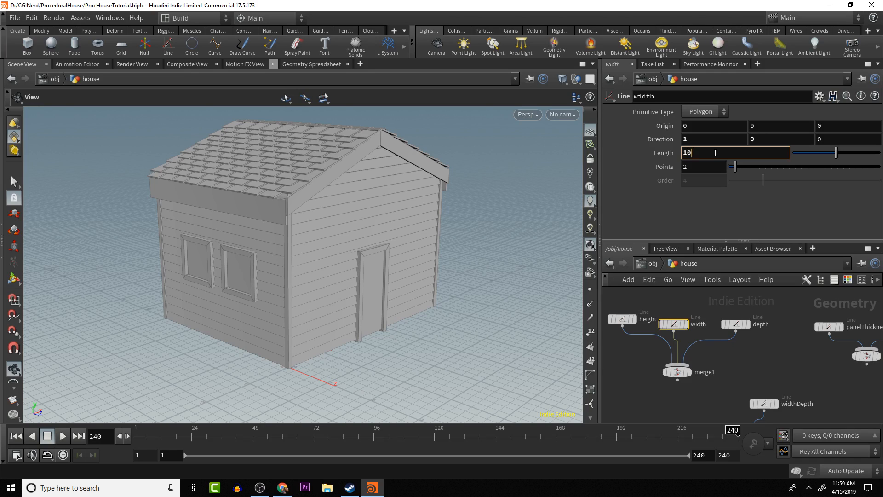
pyautogui.press('Return')
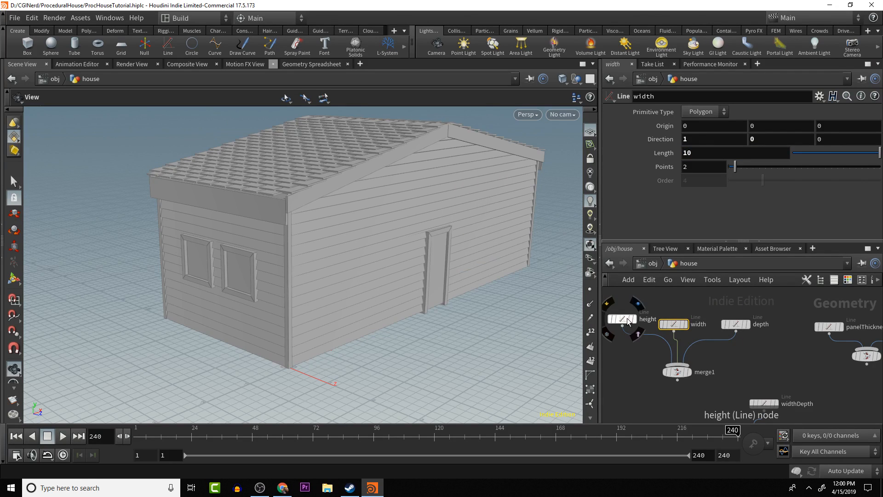
pyautogui.click(736, 324)
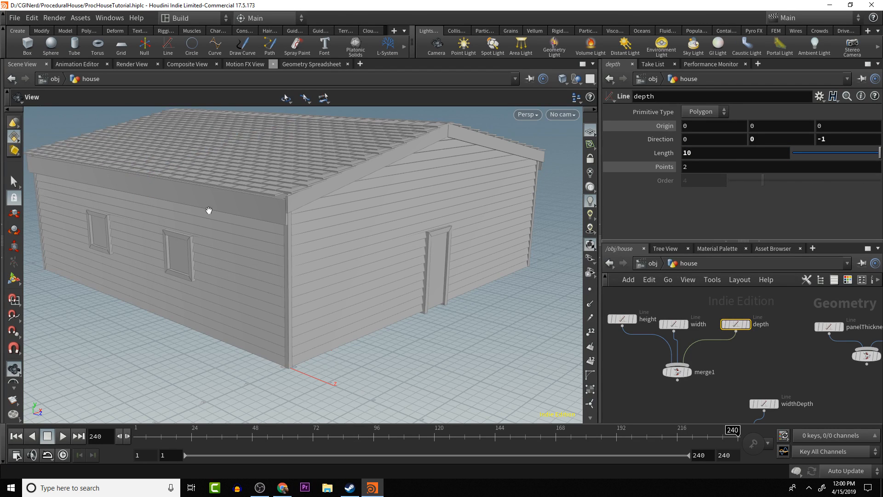
# - Examine the enlarged house's roof tiles, wall panels, windows and door from several angles
pyautogui.scroll(3, 273, 188)
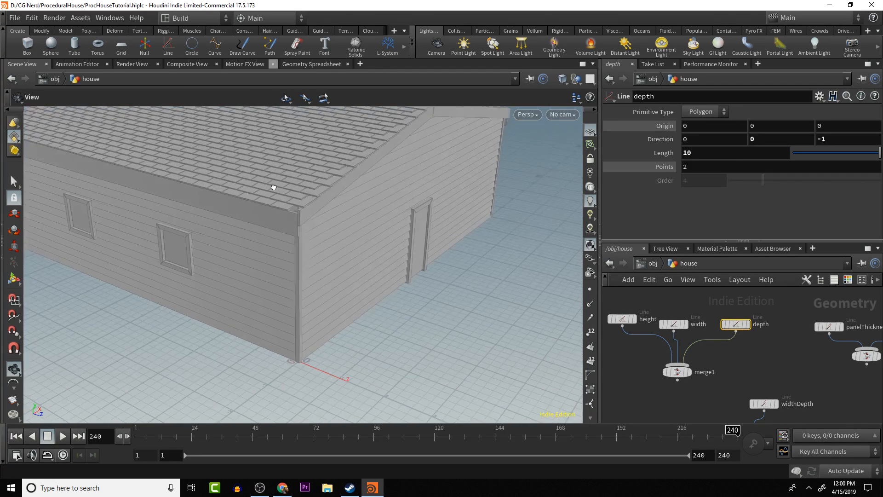
pyautogui.scroll(-4, 273, 188)
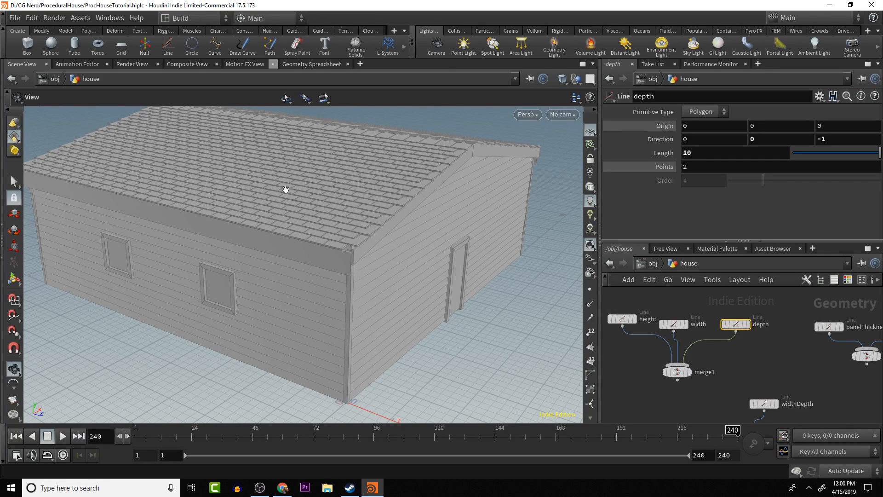
pyautogui.scroll(3, 317, 255)
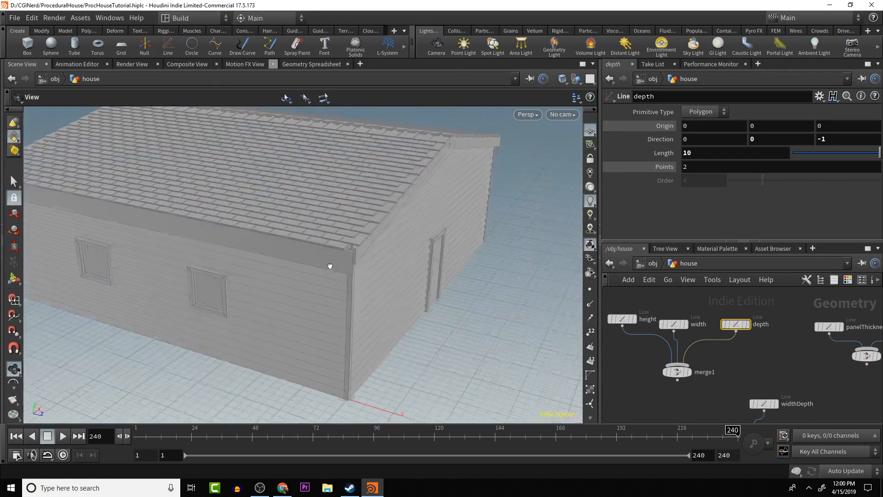
pyautogui.moveTo(330, 265); pyautogui.dragTo(292, 286)
pyautogui.moveTo(448, 364); pyautogui.dragTo(290, 249)
pyautogui.scroll(-1, 440, 312)
pyautogui.scroll(-2, 441, 313)
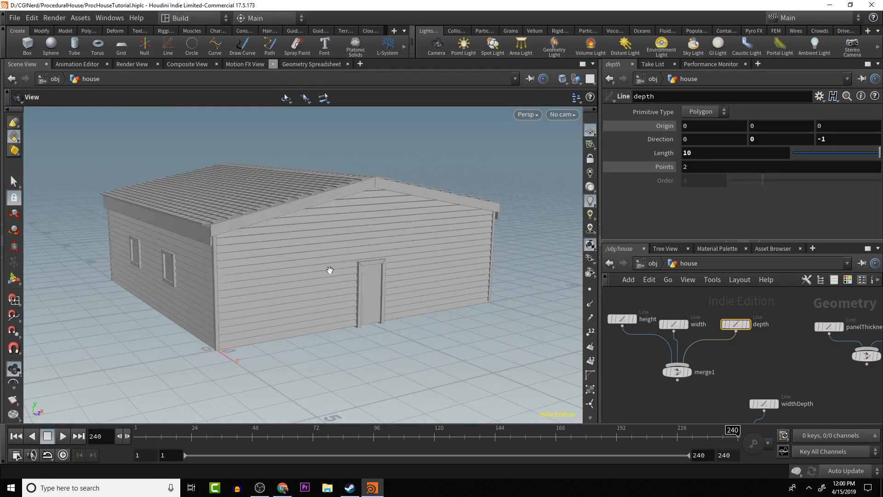
pyautogui.moveTo(330, 270); pyautogui.dragTo(354, 270)
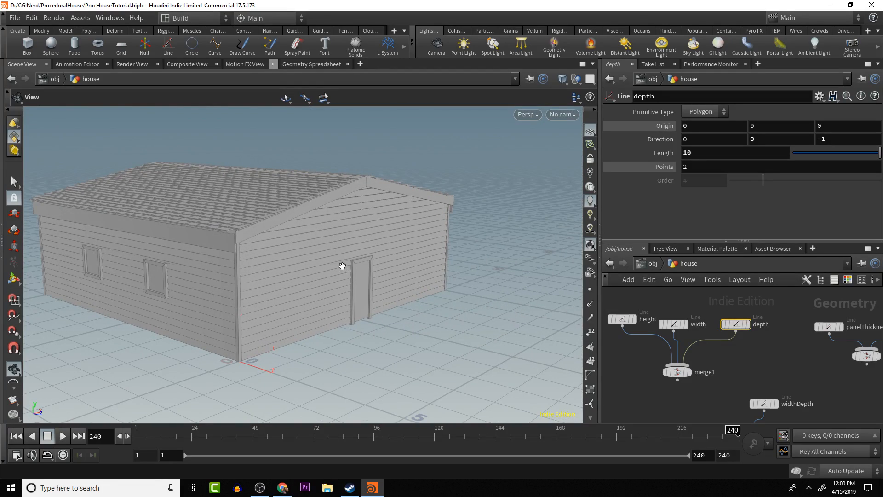
pyautogui.moveTo(290, 257); pyautogui.dragTo(409, 267, button='middle')
pyautogui.scroll(3, 394, 266)
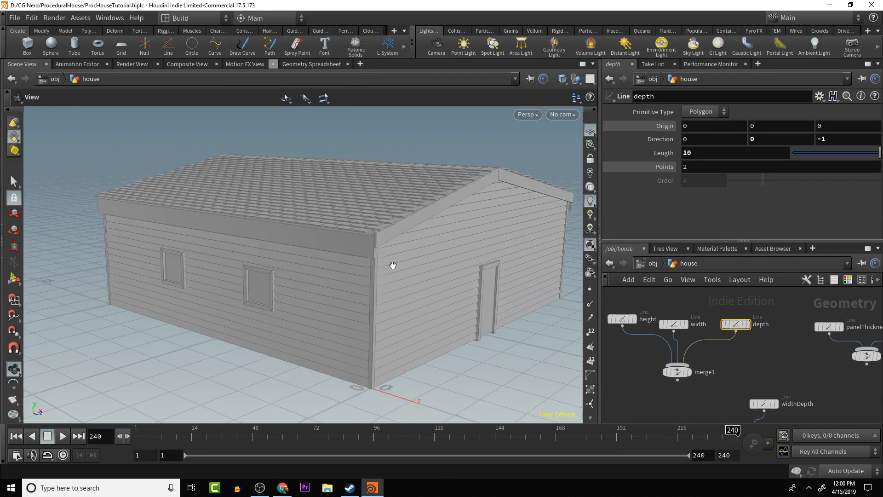
# - Start a new empty scene, discarding the changes to ProcHouseTutorial.hiplc
pyautogui.click(20, 18)
pyautogui.moveTo(62, 55)
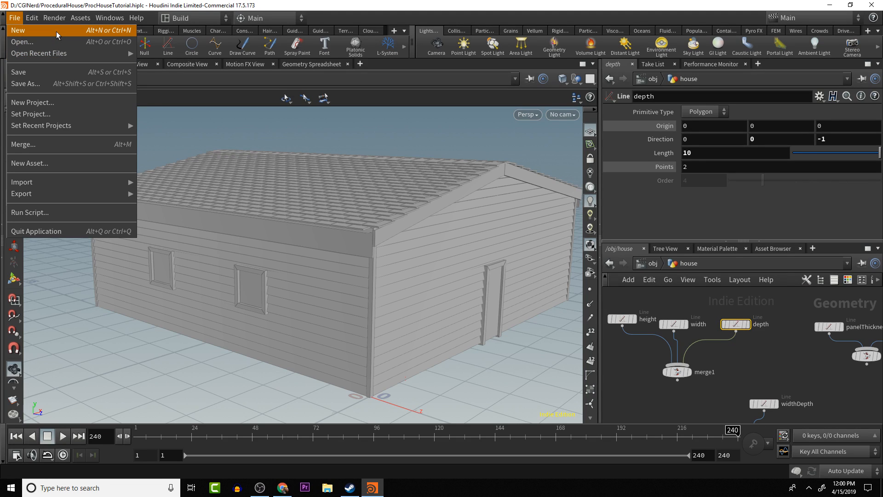
pyautogui.click(56, 31)
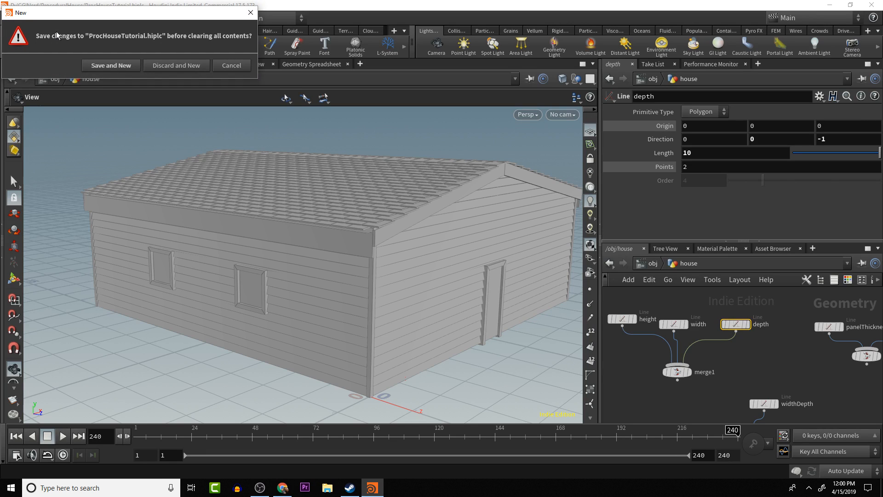
pyautogui.click(175, 64)
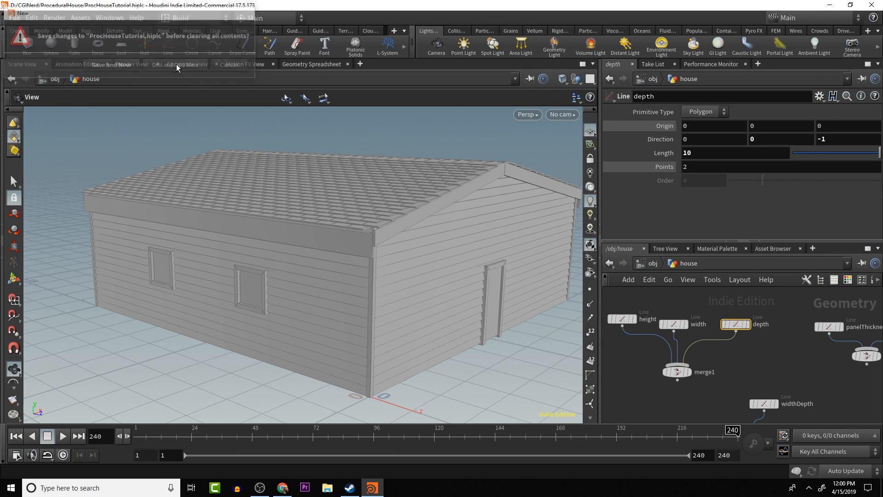
# - Save the new scene as ProcHouseStream.hiplc in the D:/CGINerd/ProceduralHouse folder
pyautogui.click(18, 19)
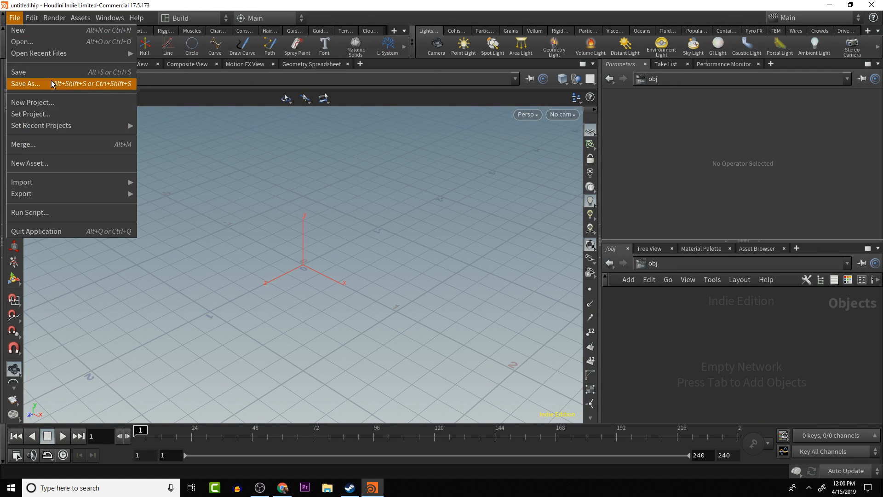
pyautogui.click(48, 84)
pyautogui.click(194, 67)
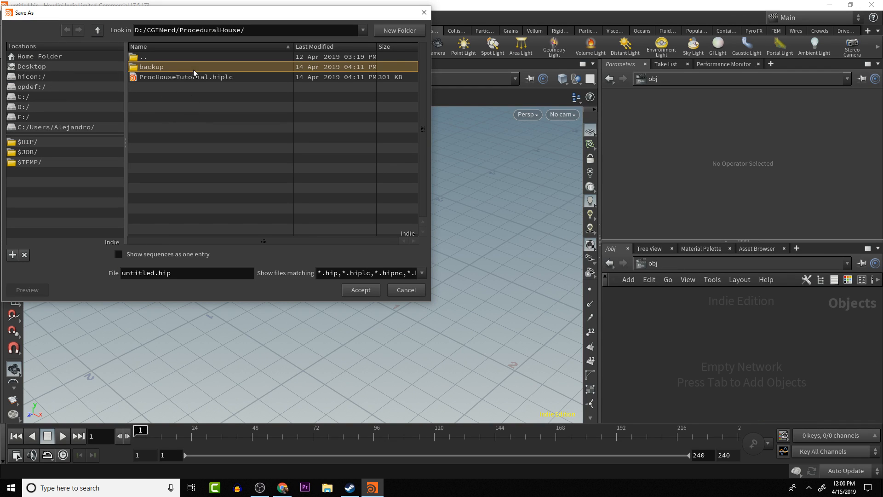
pyautogui.click(193, 77)
pyautogui.click(191, 273)
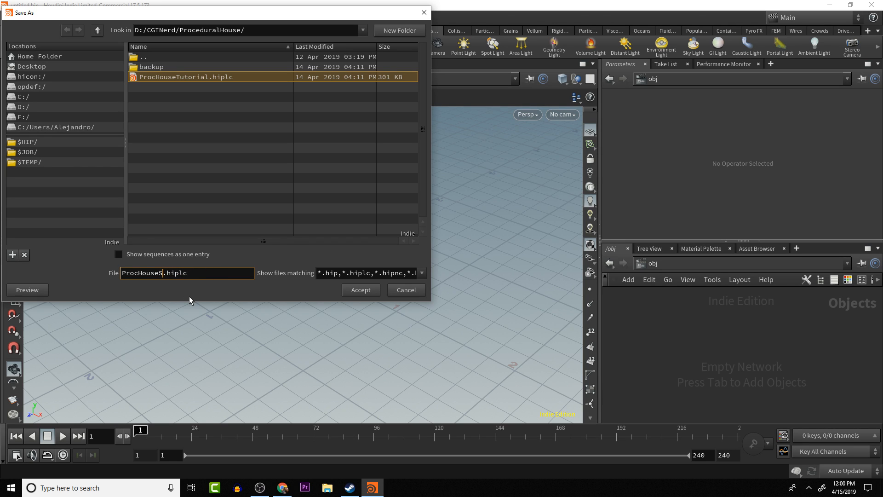
pyautogui.write('Stream')
pyautogui.press('Return')
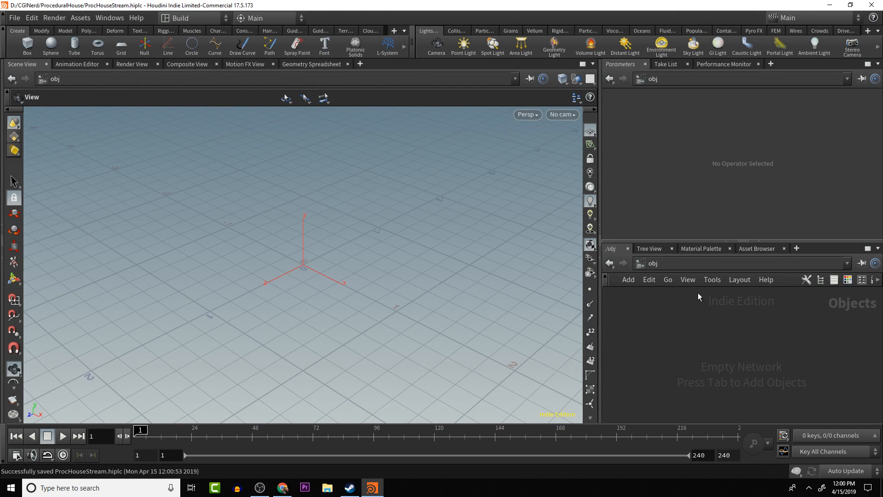
# - Add a Geometry object to the empty object network and rename it house
pyautogui.press('Tab')
pyautogui.write('g')
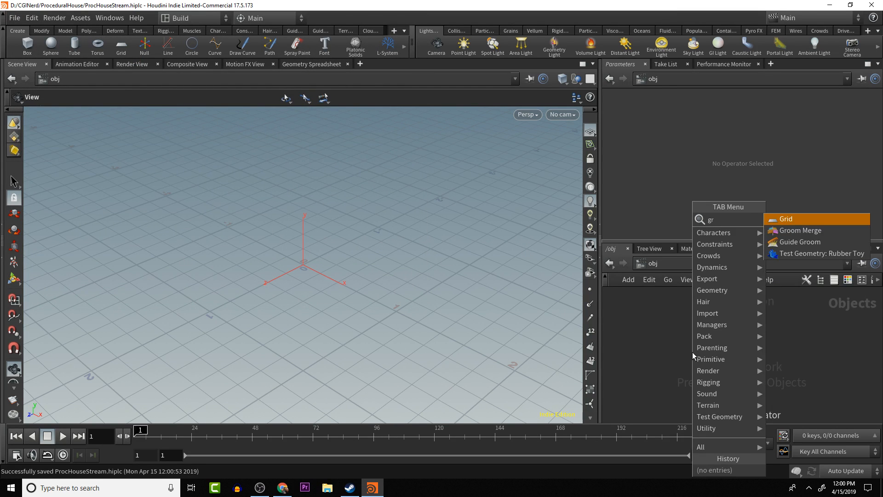
pyautogui.write('eo')
pyautogui.press('Return')
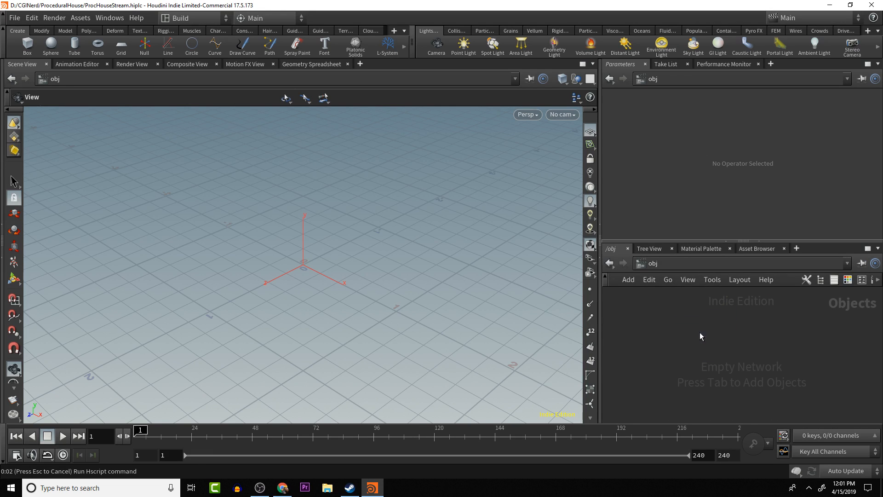
pyautogui.click(699, 332)
pyautogui.doubleClick(733, 333)
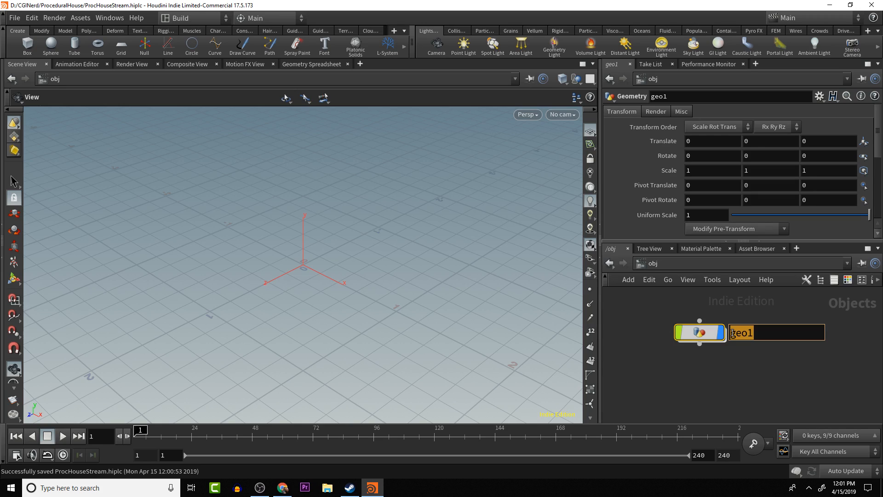
pyautogui.write('house')
pyautogui.press('Return')
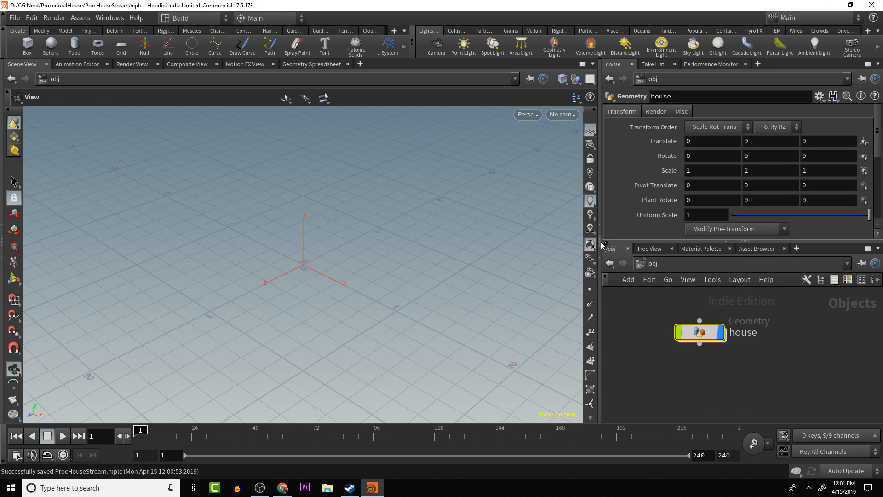
# - Widen the parameter and network area, and open the Edit Parameter Interface window for the house object
pyautogui.moveTo(560, 240); pyautogui.dragTo(437, 248)
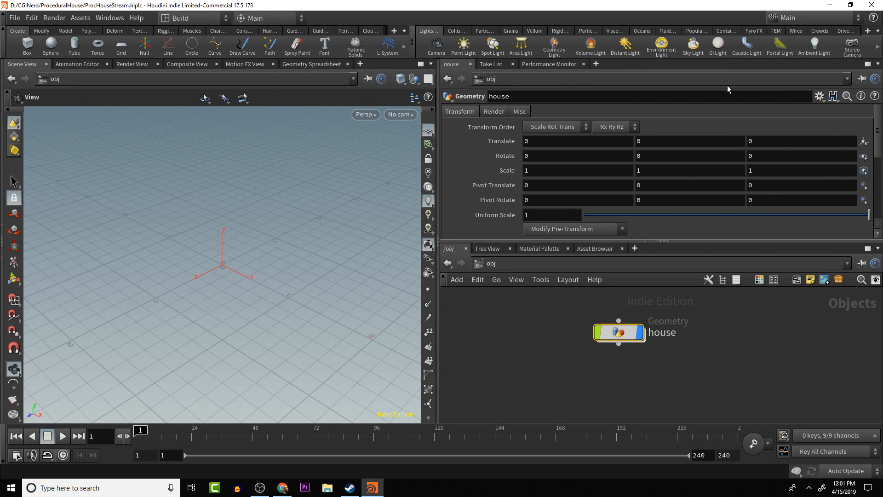
pyautogui.click(820, 96)
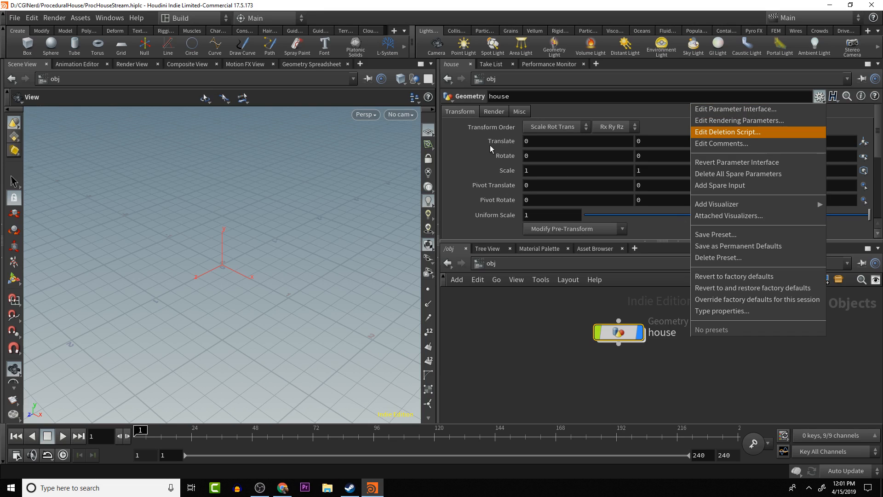
pyautogui.click(760, 111)
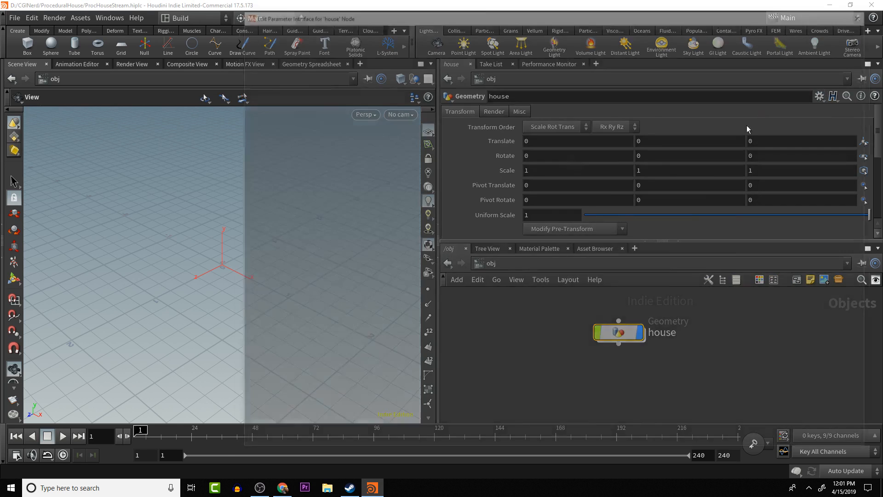
pyautogui.moveTo(575, 12); pyautogui.dragTo(410, 21)
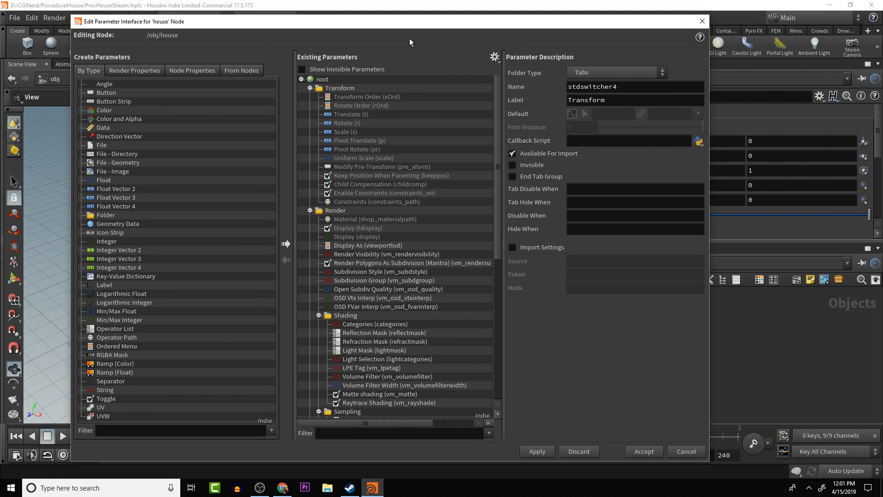
# - Collapse the Transform, Render and Misc folders among the existing parameters and adjust the window's height
pyautogui.click(310, 88)
pyautogui.click(310, 97)
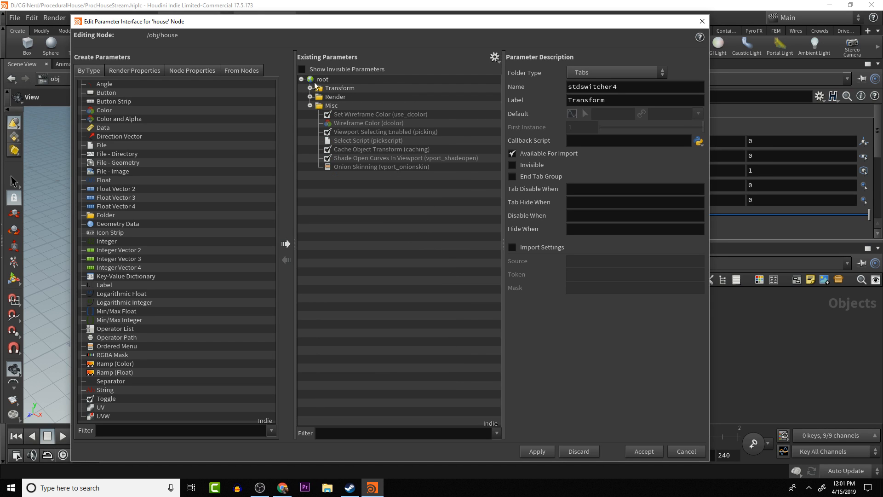
pyautogui.click(309, 105)
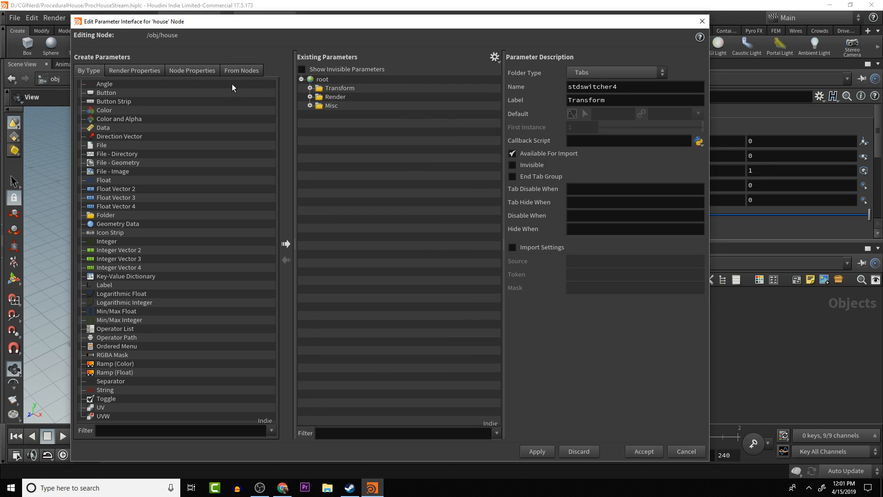
pyautogui.moveTo(584, 16); pyautogui.dragTo(584, 176)
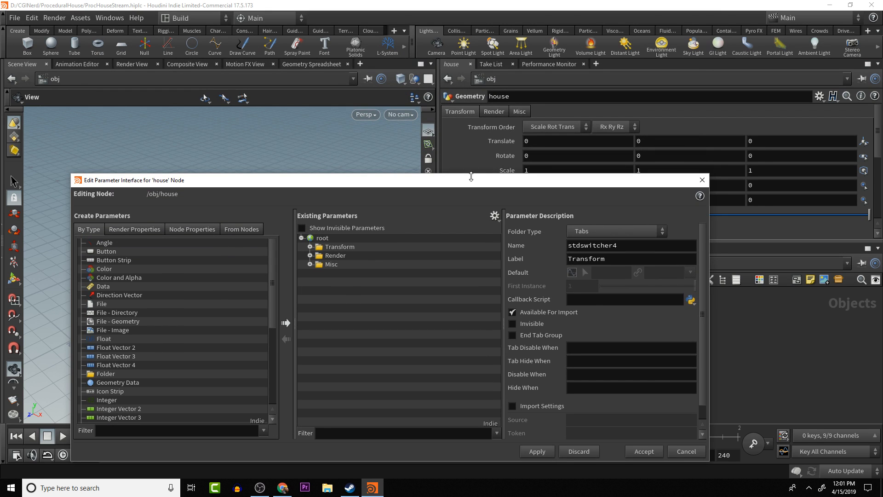
pyautogui.moveTo(471, 176); pyautogui.dragTo(469, 19)
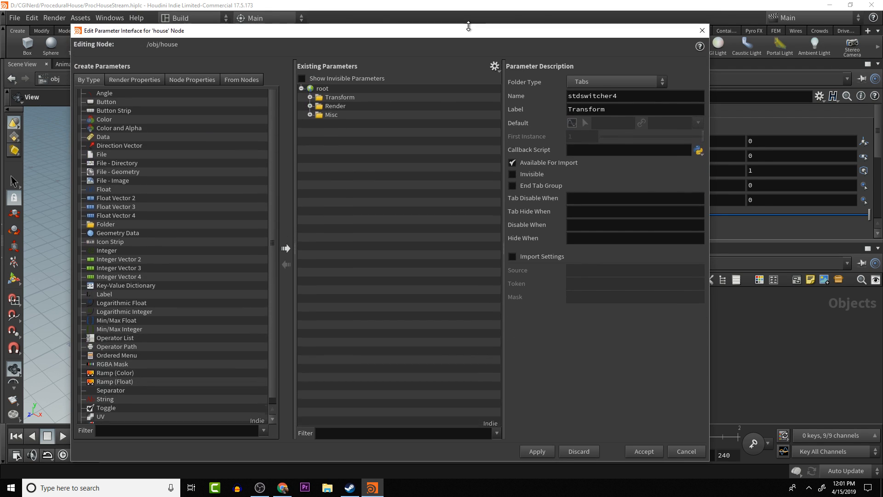
# - Add a new folder above the Transform folder in the existing parameters and label it House Setting
pyautogui.click(103, 217)
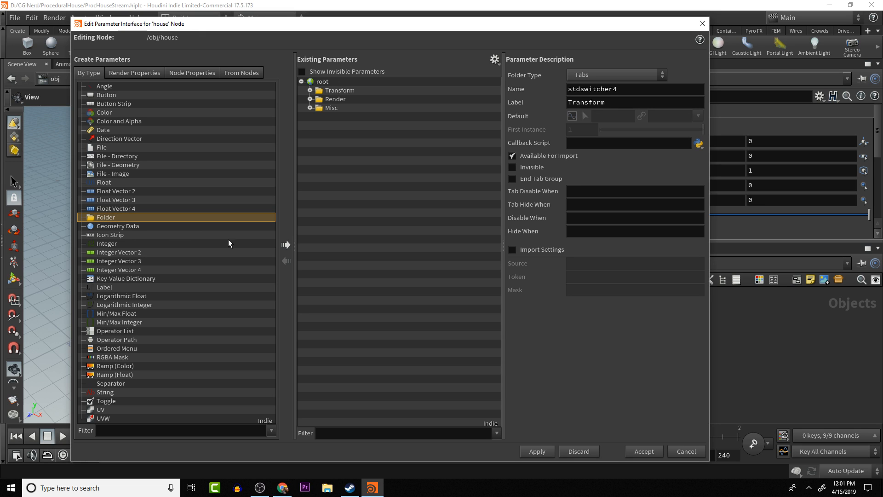
pyautogui.click(285, 245)
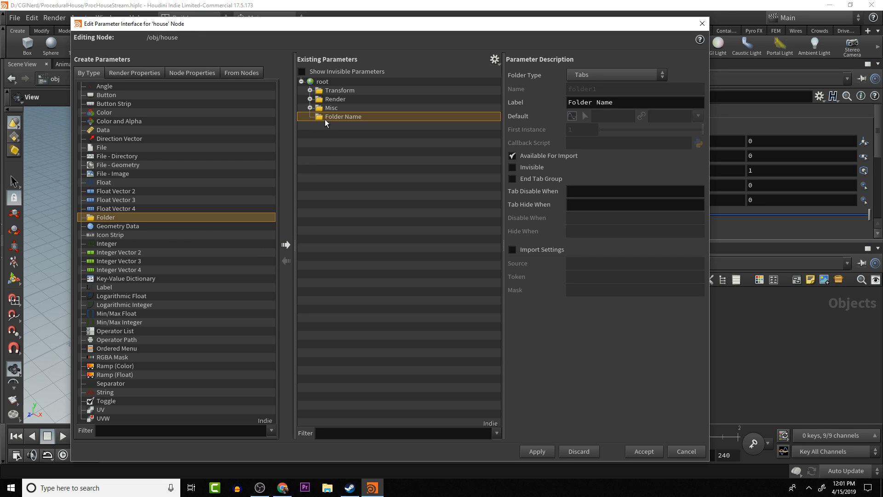
pyautogui.moveTo(325, 120); pyautogui.dragTo(341, 84)
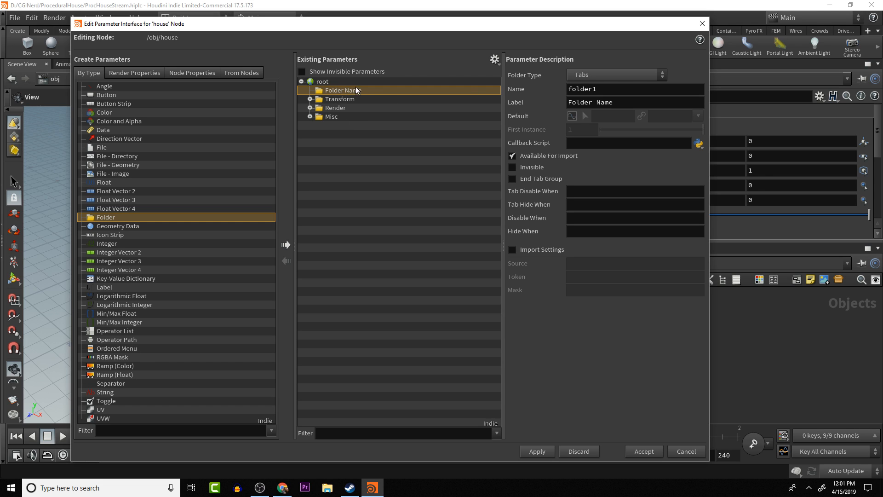
pyautogui.doubleClick(349, 90)
pyautogui.write('HouseS')
pyautogui.press('BackSpace')
pyautogui.write('Setting')
pyautogui.press('Return')
# - Set the House Setting folder's name to houseSettings, apply the interface changes and close the editing window
pyautogui.doubleClick(578, 88)
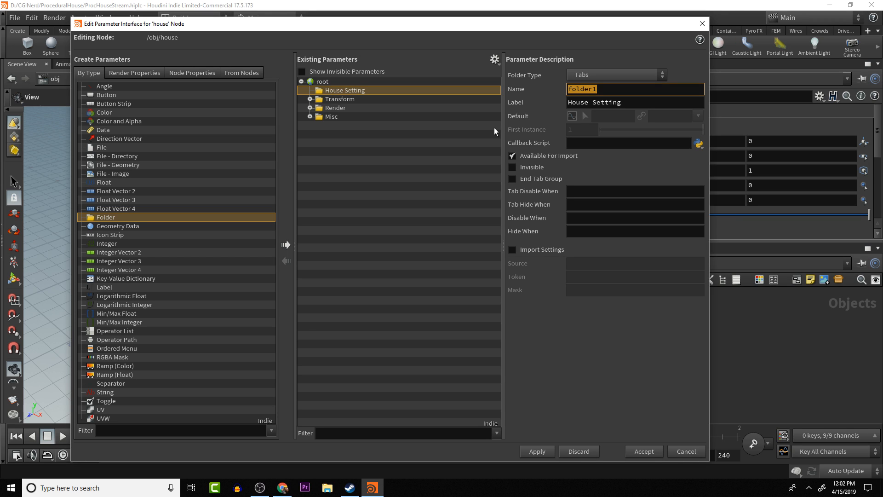
pyautogui.write('houseSettings')
pyautogui.press('Return')
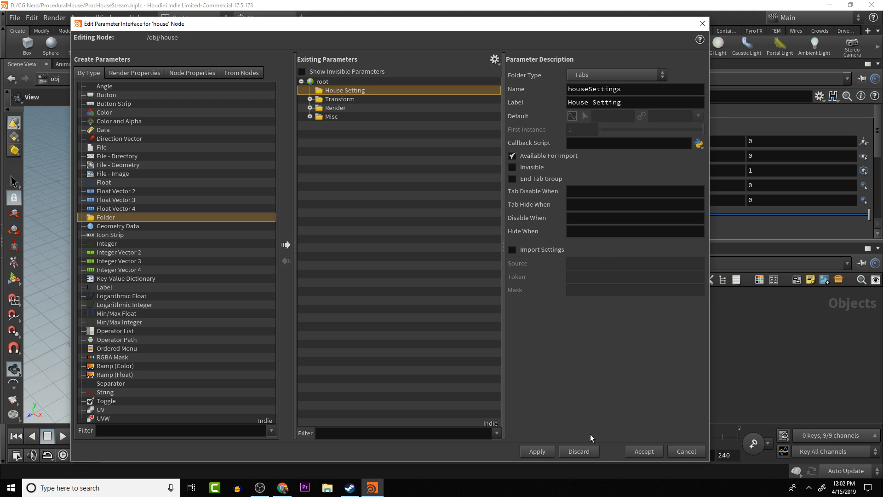
pyautogui.click(537, 451)
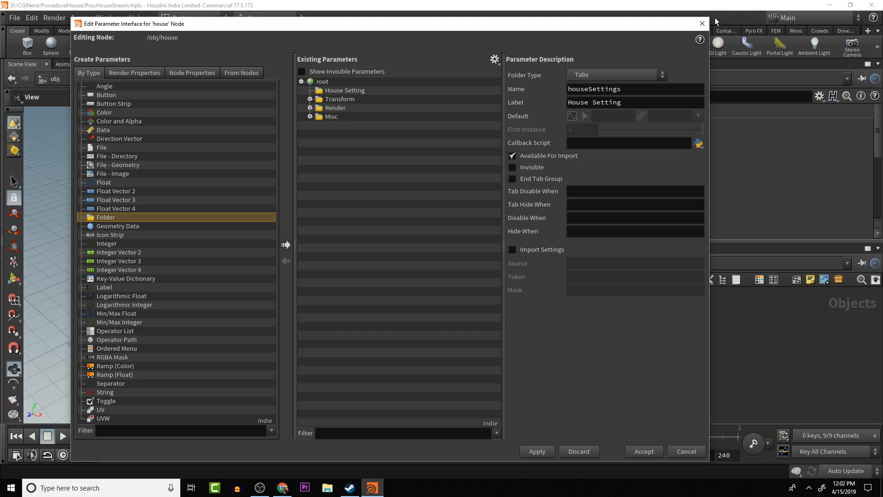
pyautogui.click(702, 24)
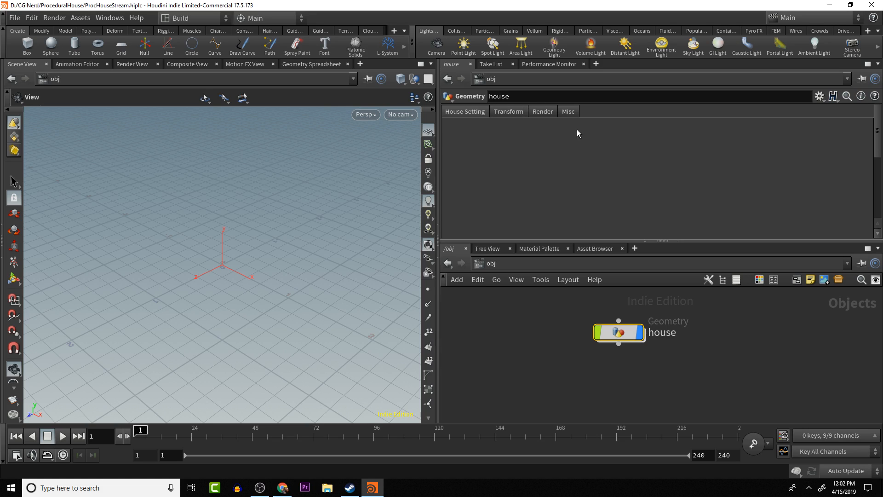
# - Split the parameter pane into two side-by-side panes, widen them and pin the first one to the house object
pyautogui.click(878, 64)
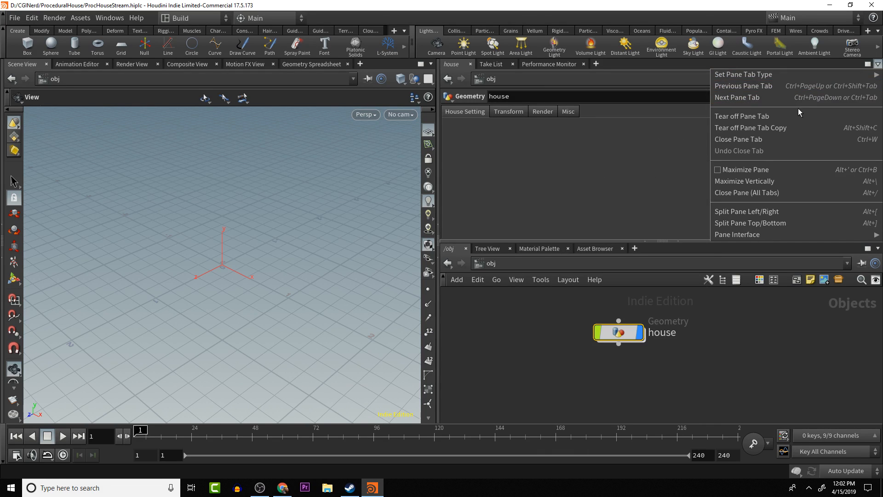
pyautogui.moveTo(774, 74)
pyautogui.click(774, 211)
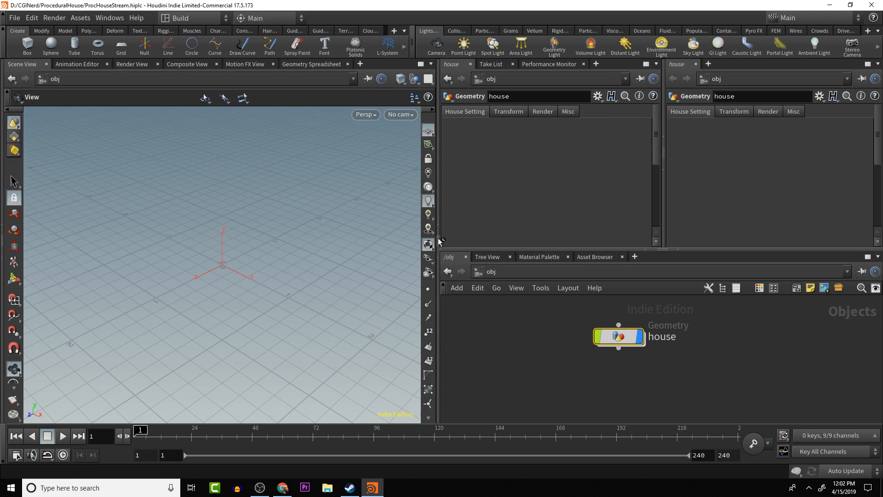
pyautogui.moveTo(439, 243); pyautogui.dragTo(417, 242)
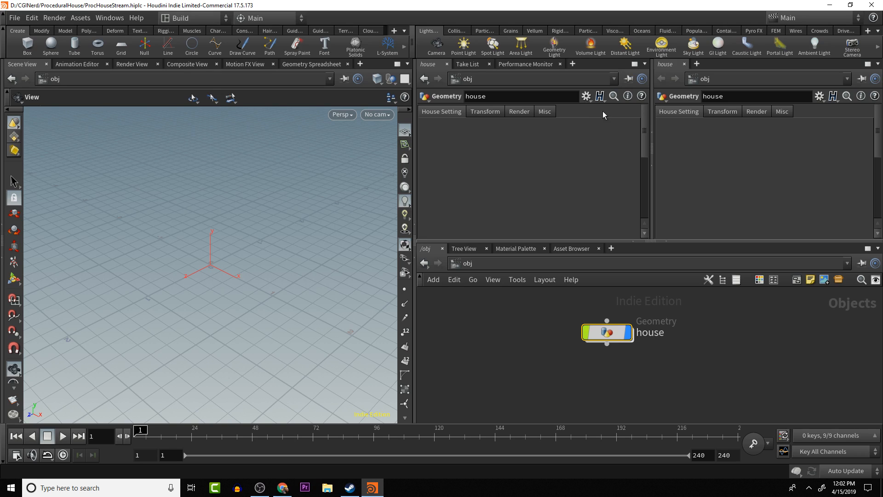
pyautogui.click(626, 79)
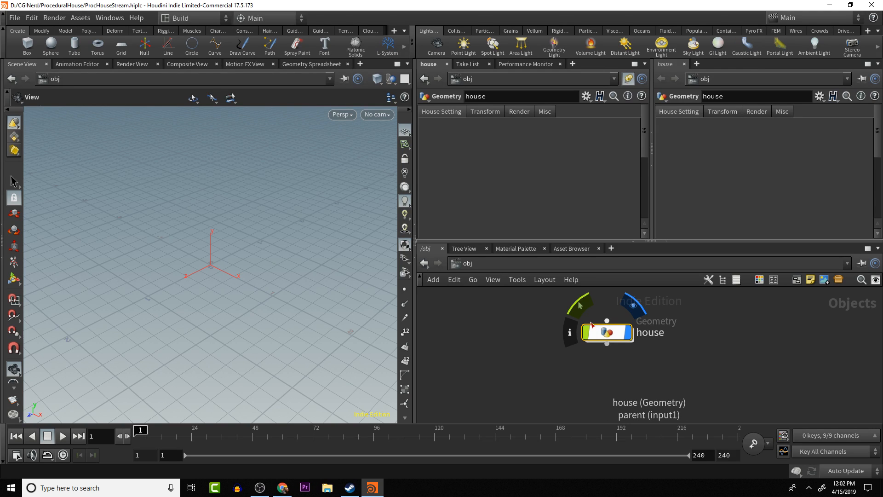
# - Enter the geometry network inside the house object
pyautogui.doubleClick(618, 334)
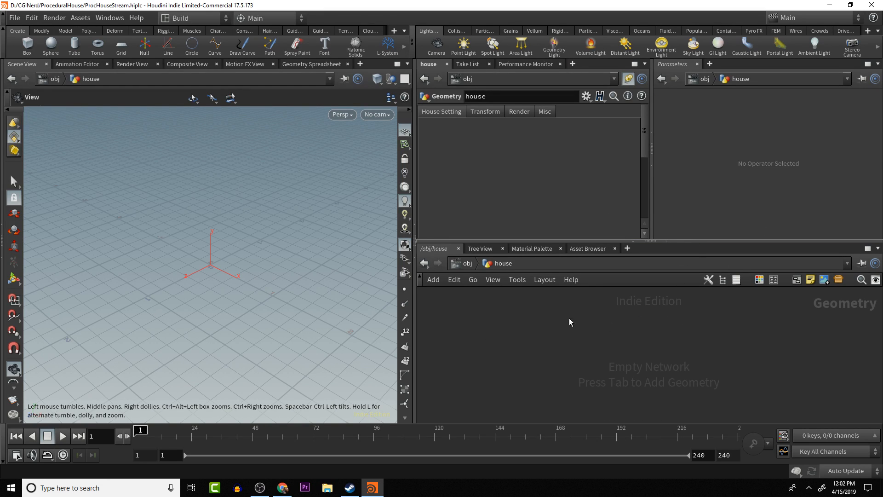
pyautogui.moveTo(367, 319); pyautogui.dragTo(211, 246)
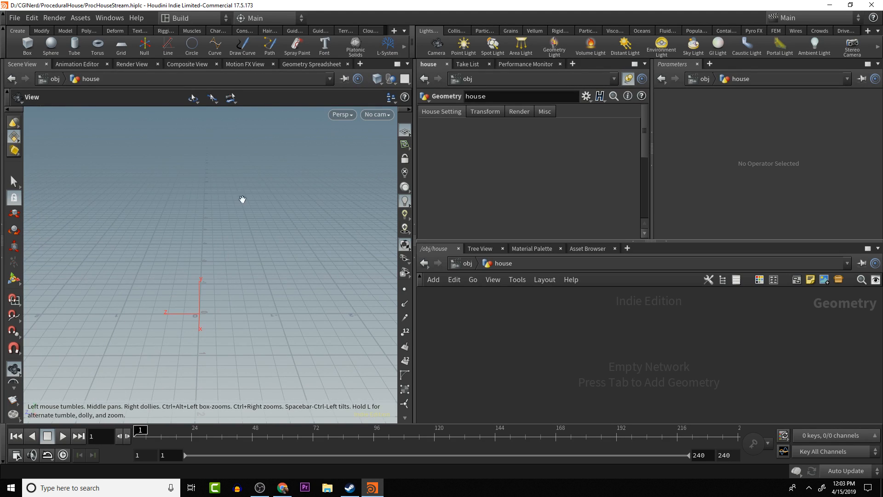
pyautogui.moveTo(209, 315); pyautogui.dragTo(193, 301)
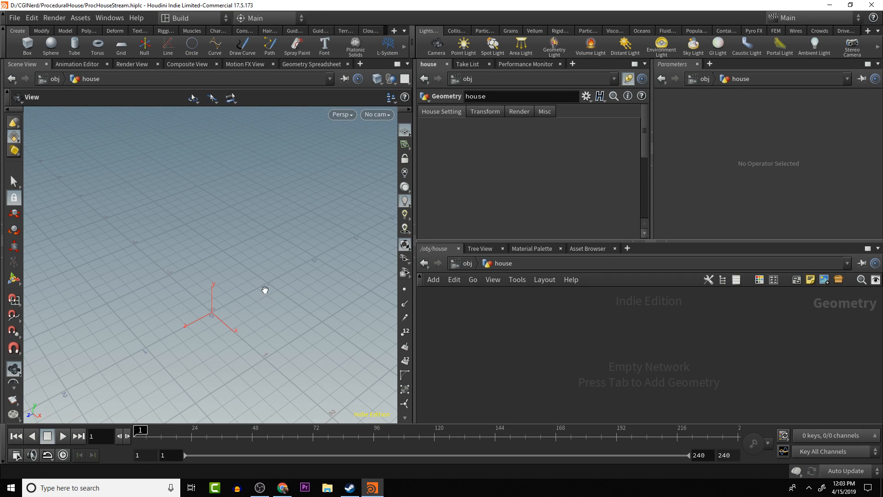
pyautogui.moveTo(250, 288); pyautogui.dragTo(250, 271)
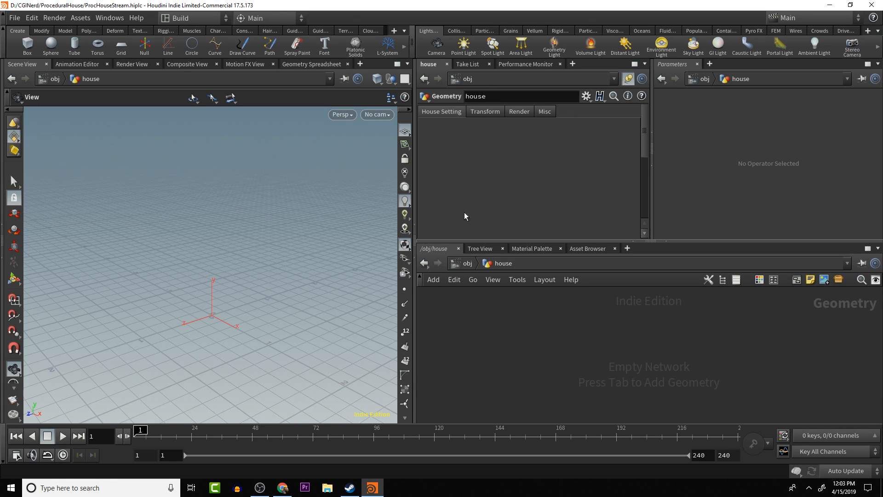
# - Reopen the Edit Parameter Interface window for the house object and collapse its Transform, Render and Misc folders
pyautogui.click(586, 97)
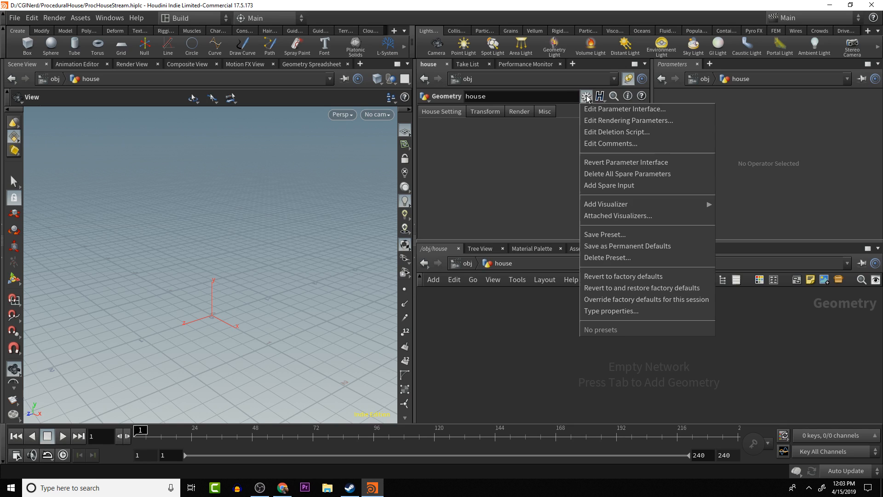
pyautogui.click(611, 109)
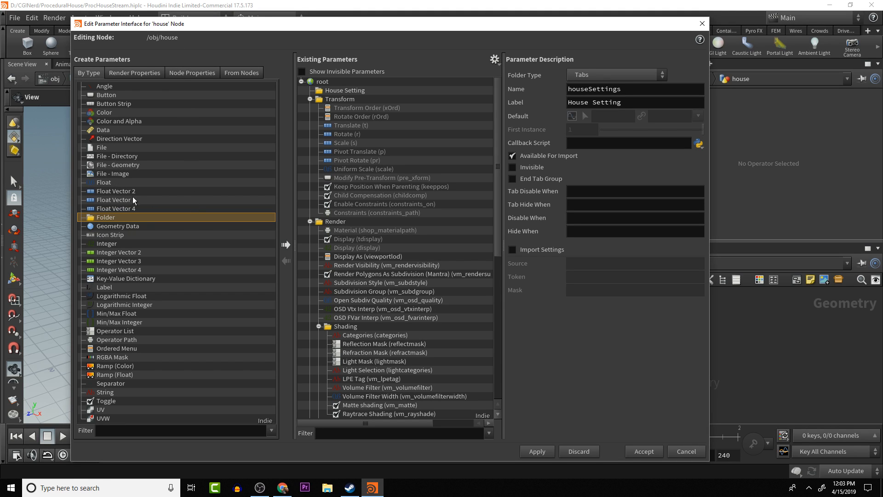
pyautogui.click(103, 184)
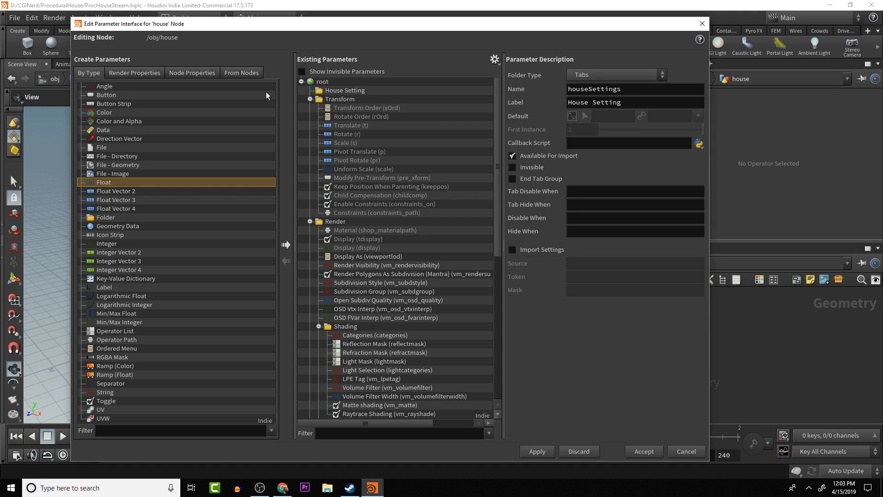
pyautogui.click(324, 93)
pyautogui.click(310, 99)
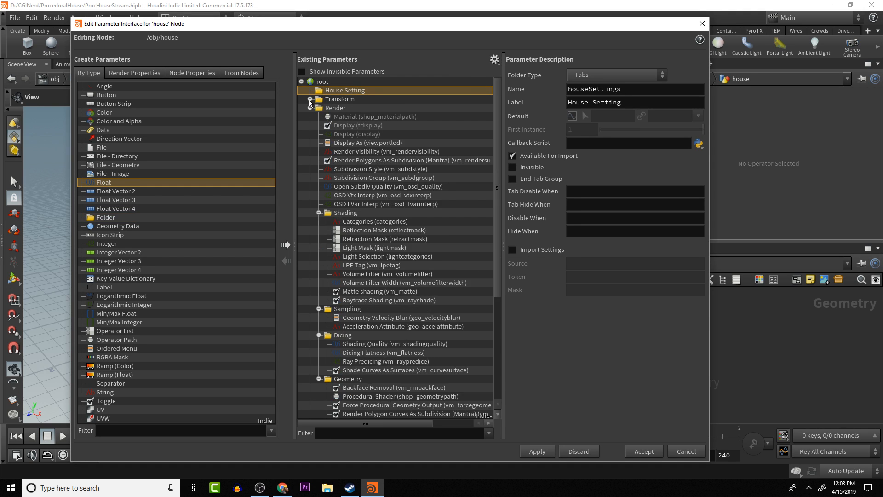
pyautogui.click(310, 107)
pyautogui.click(310, 117)
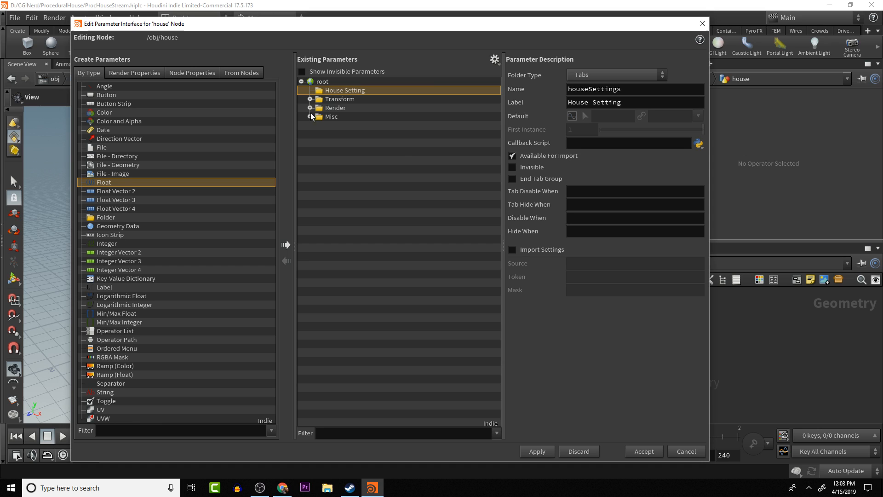
# - Make the Transform, Render and Misc folders invisible and check them by briefly showing the invisible parameters
pyautogui.click(340, 98)
pyautogui.keyDown('shift'); pyautogui.click(335, 115); pyautogui.keyUp('shift')
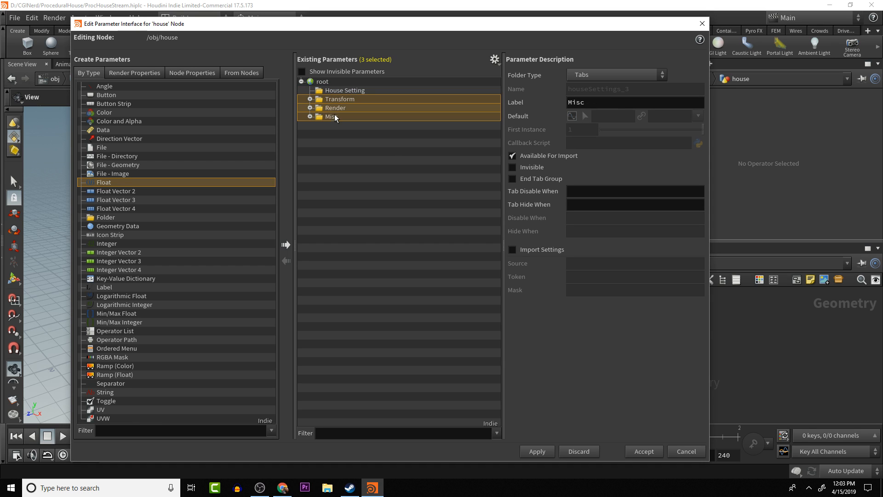
pyautogui.click(512, 168)
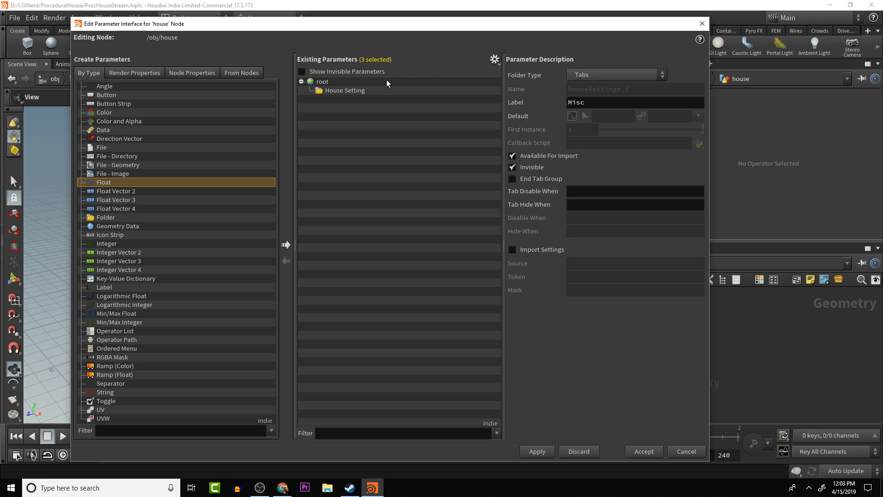
pyautogui.click(362, 92)
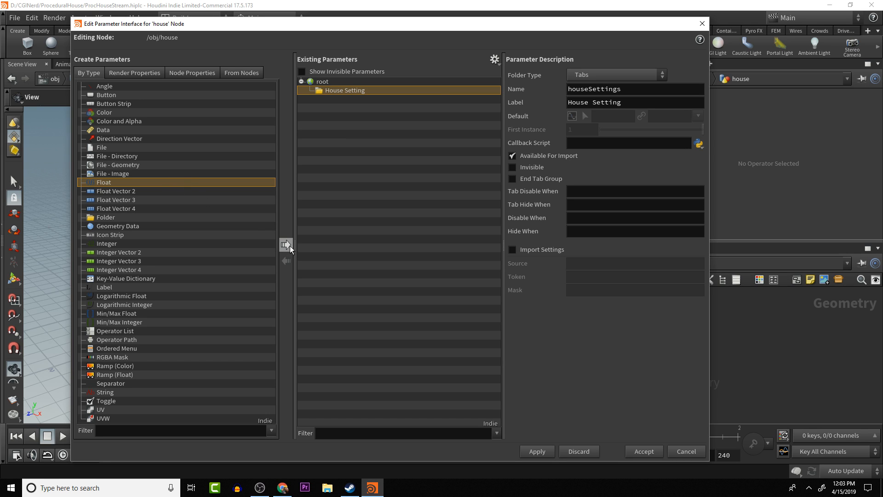
pyautogui.click(302, 72)
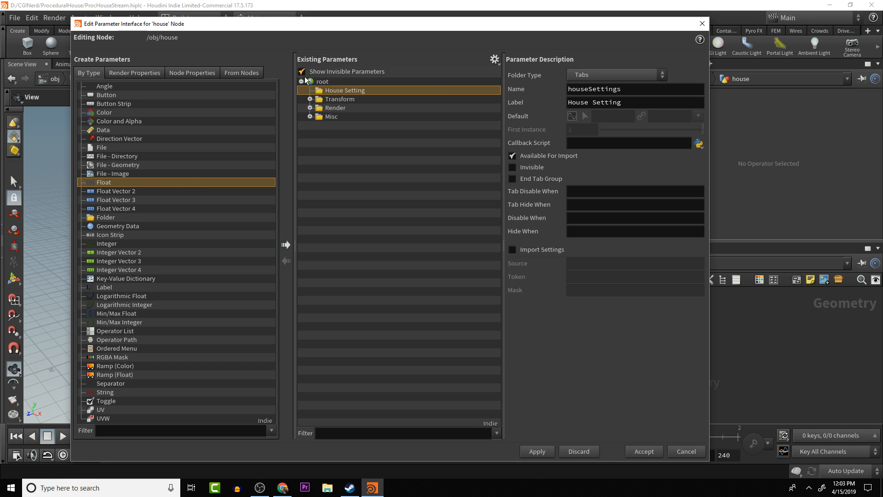
pyautogui.click(301, 72)
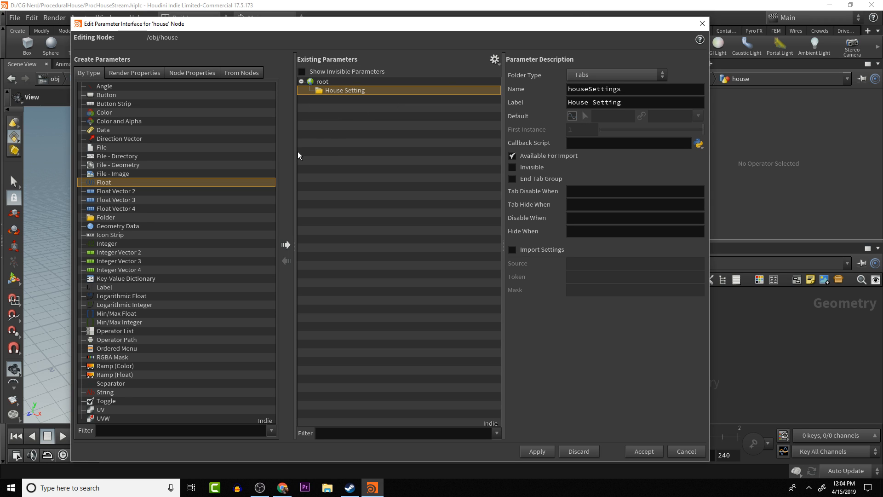
# - Add three Float parameters to the House Setting folder
pyautogui.click(285, 244)
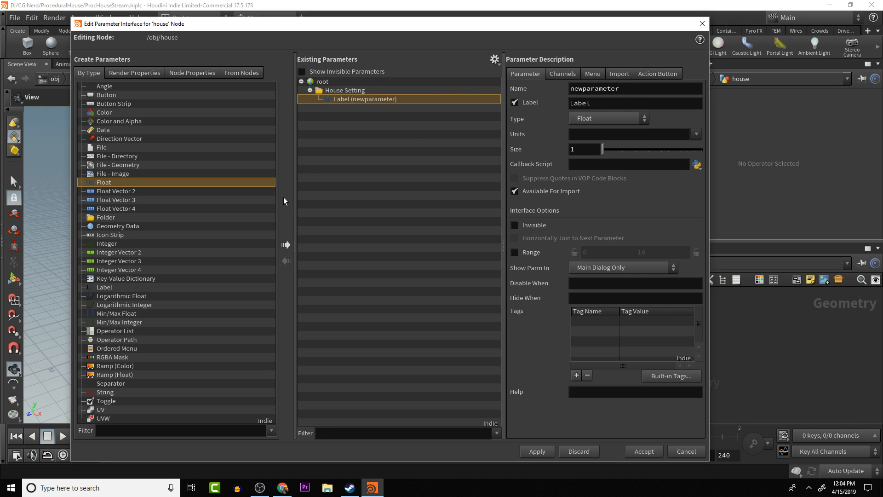
pyautogui.click(286, 244)
pyautogui.click(286, 244)
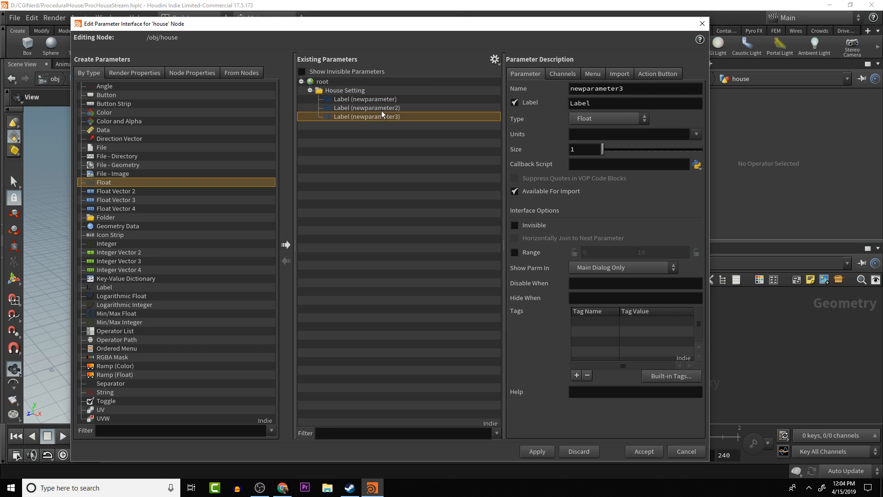
# - Set the label of the first Float parameter in the House Setting folder to Width
pyautogui.click(381, 98)
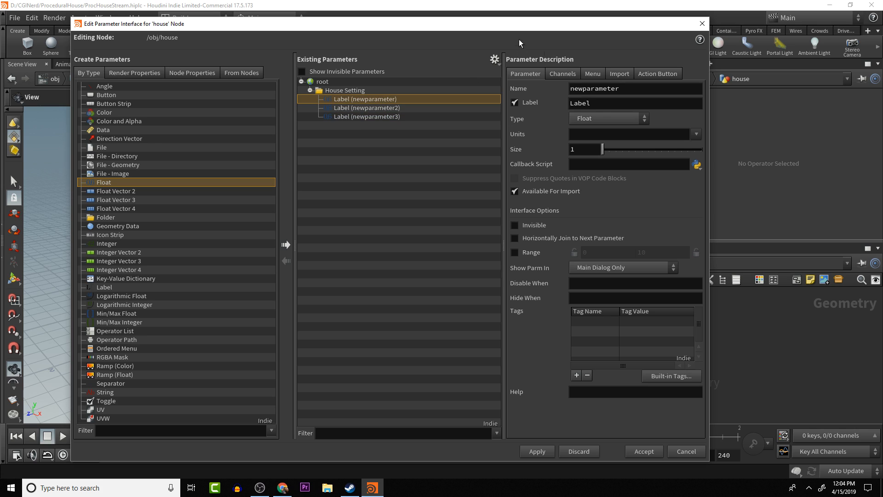
pyautogui.doubleClick(612, 103)
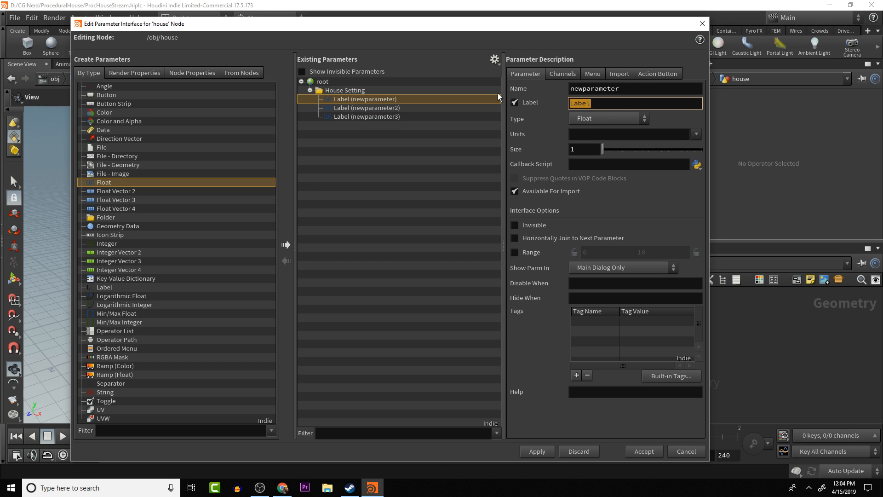
pyautogui.write('Width')
pyautogui.press('Return')
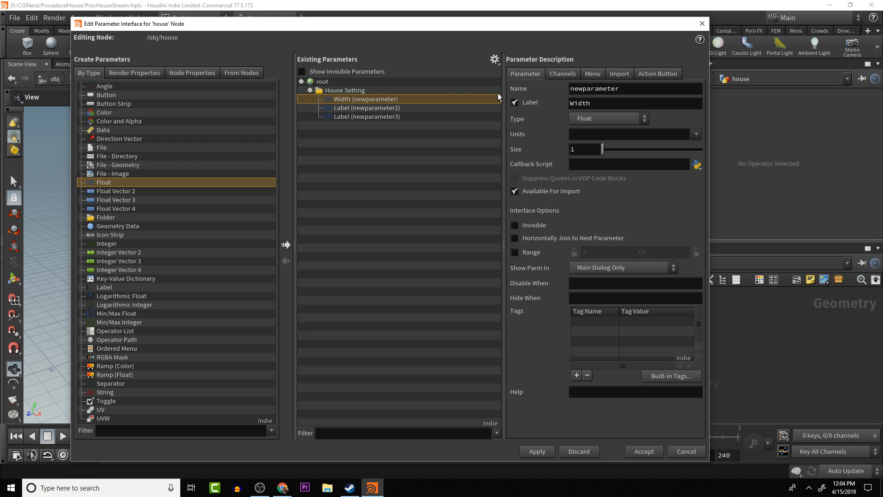
# - Label the second Float parameter height and the third one depth
pyautogui.click(355, 109)
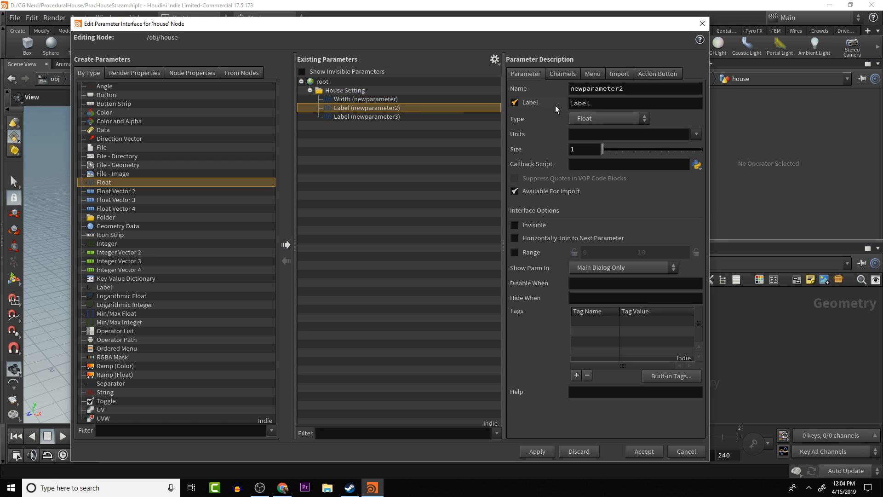
pyautogui.doubleClick(602, 102)
pyautogui.write('height')
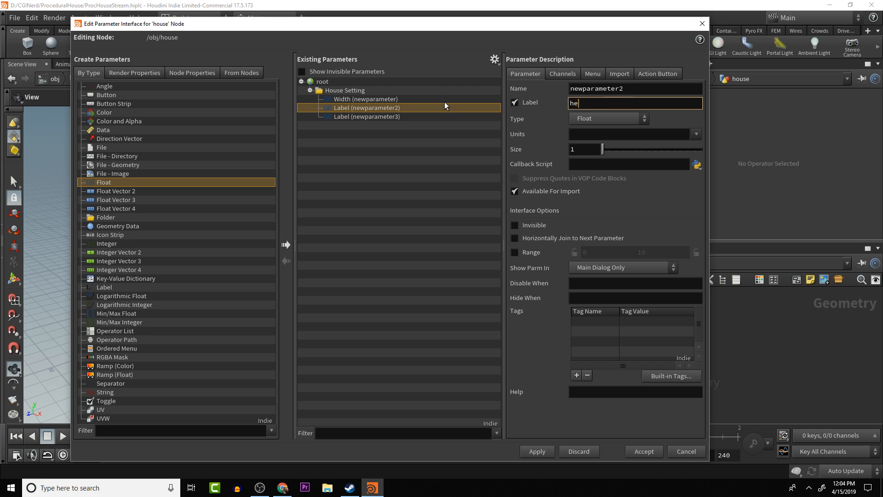
pyautogui.press('Return')
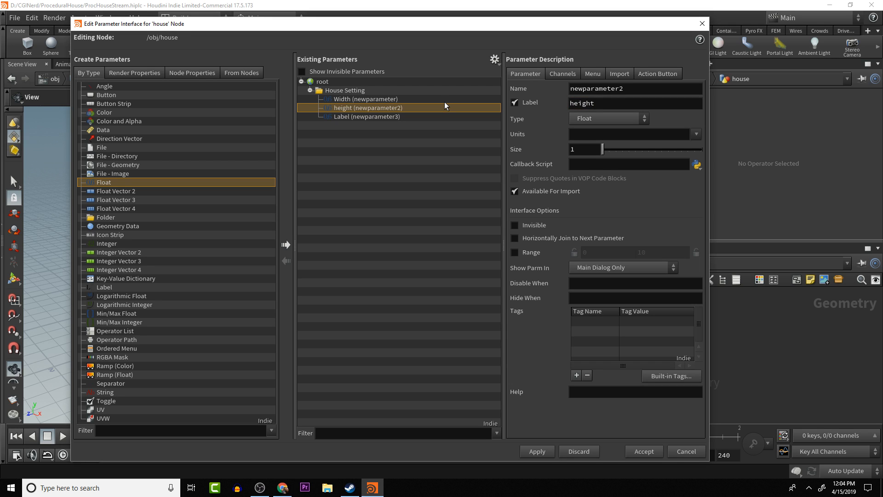
pyautogui.click(340, 117)
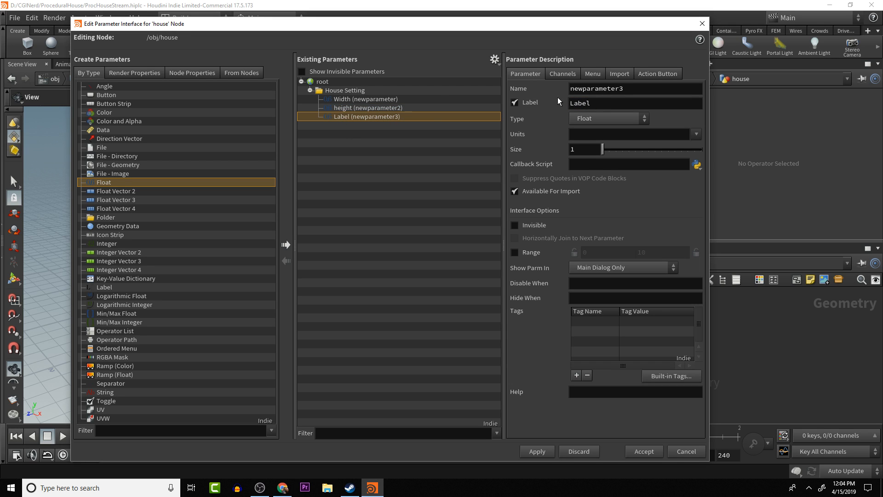
pyautogui.click(600, 103)
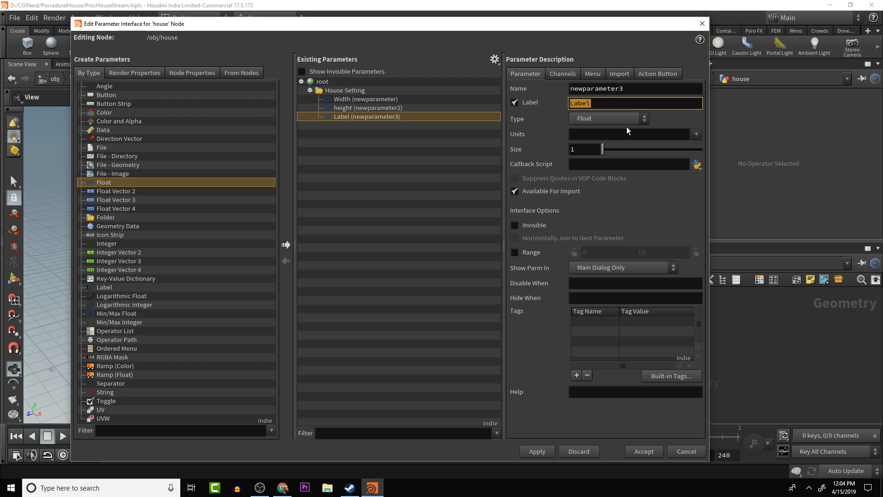
pyautogui.write('depth')
pyautogui.press('Return')
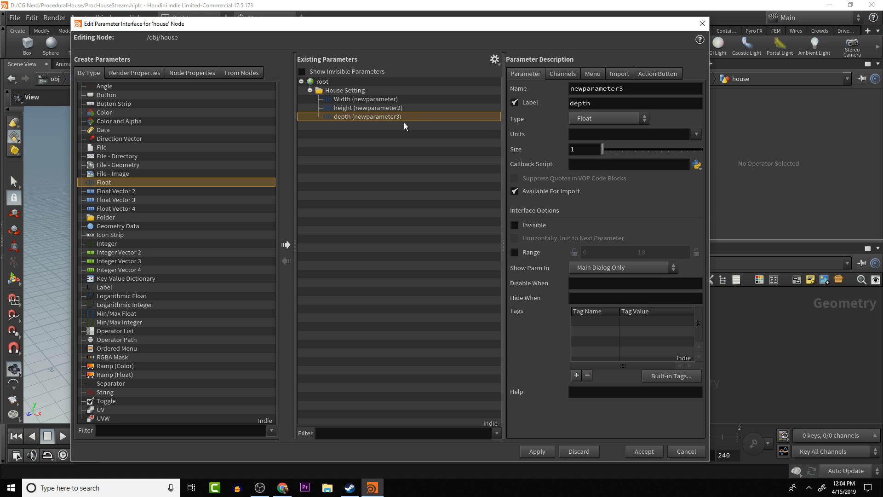
# - Change the label of the first Float parameter in the House Setting folder to lowercase width
pyautogui.click(576, 103)
pyautogui.click(360, 99)
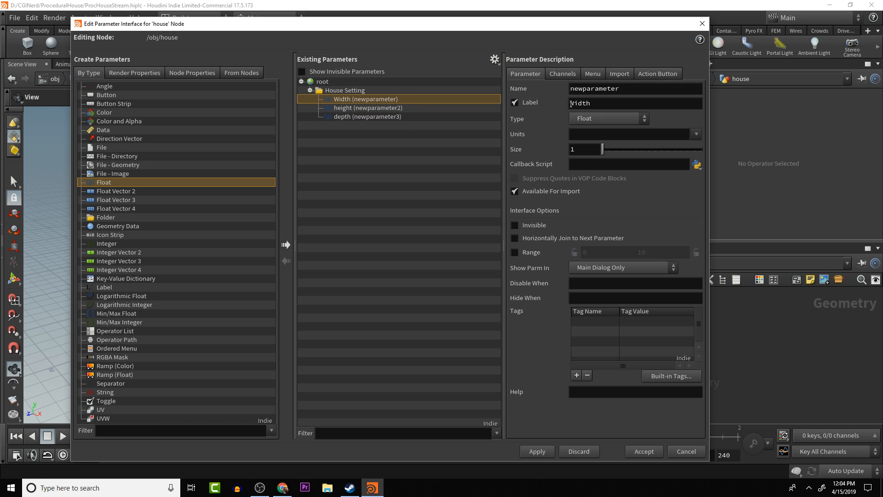
pyautogui.click(574, 103)
pyautogui.press('BackSpace')
pyautogui.write('w')
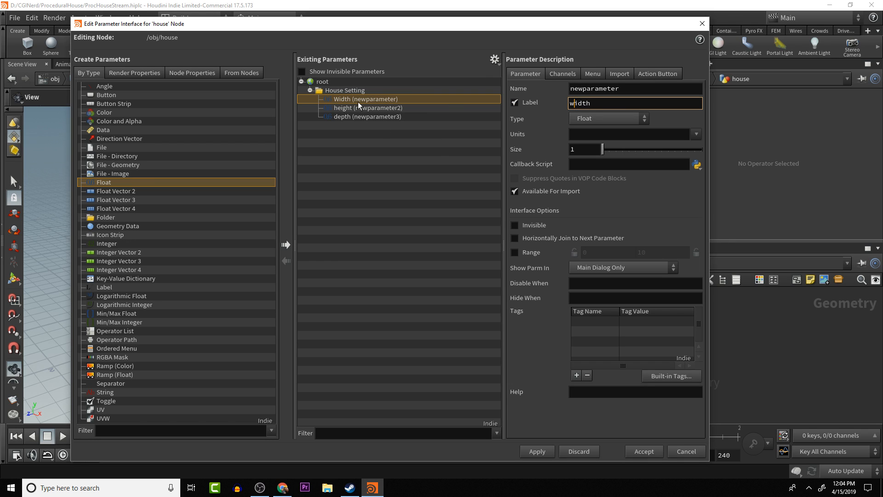
# - Rename the width parameter's internal name to houseWidth
pyautogui.click(361, 116)
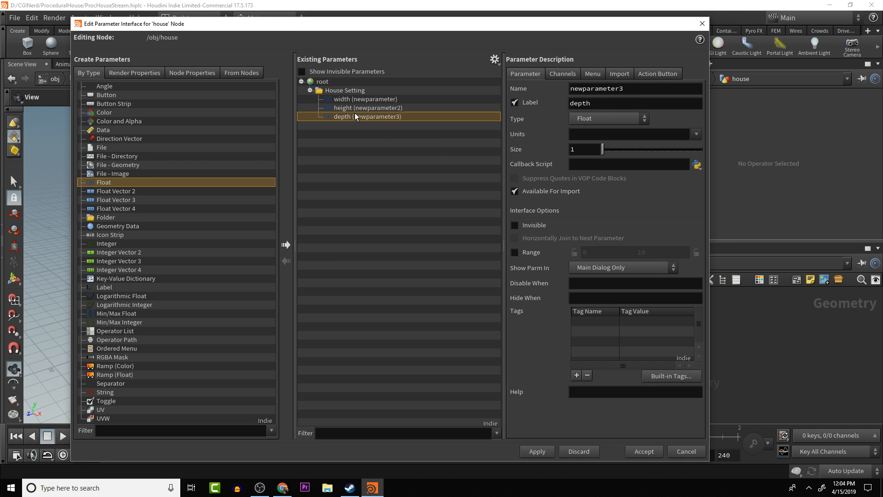
pyautogui.doubleClick(610, 89)
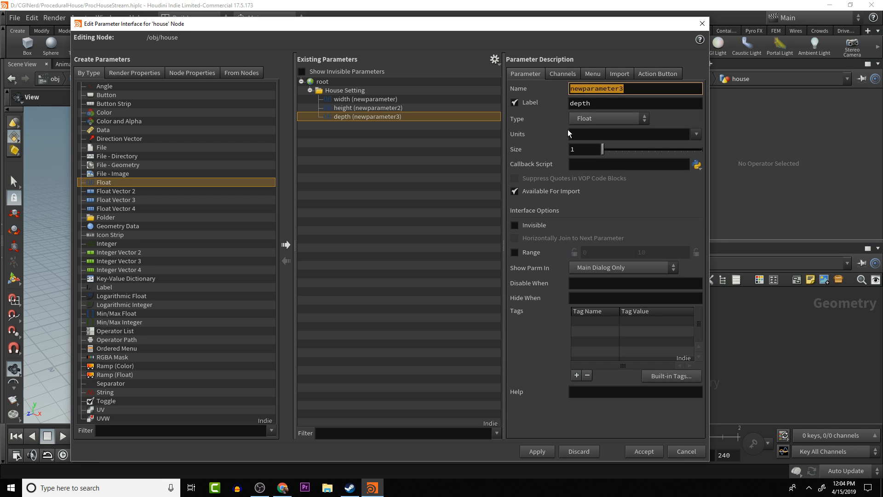
pyautogui.click(353, 98)
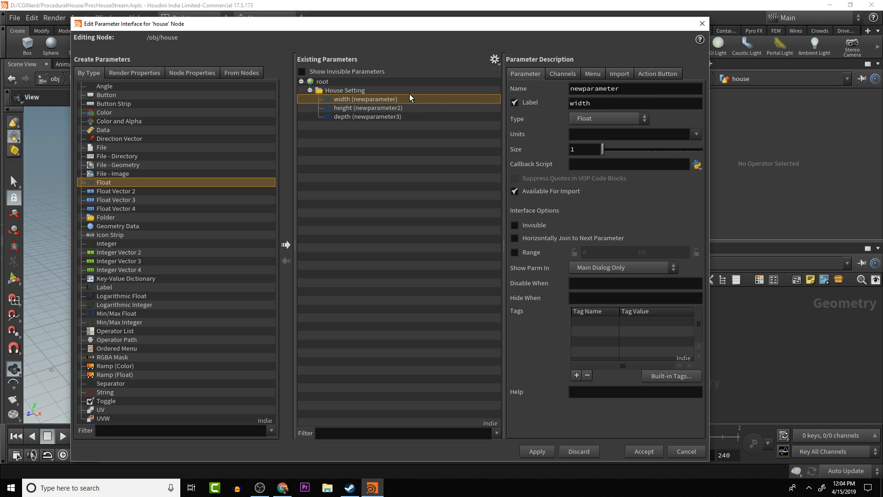
pyautogui.moveTo(623, 86); pyautogui.dragTo(391, 100)
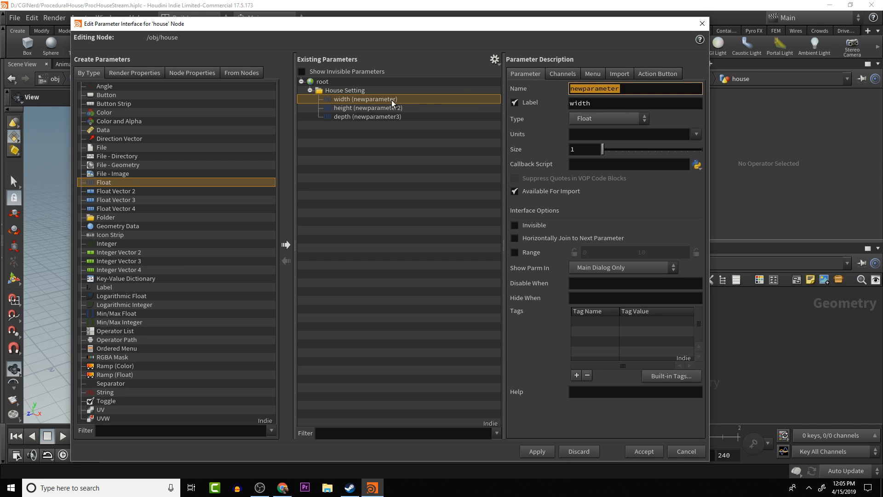
pyautogui.write('house')
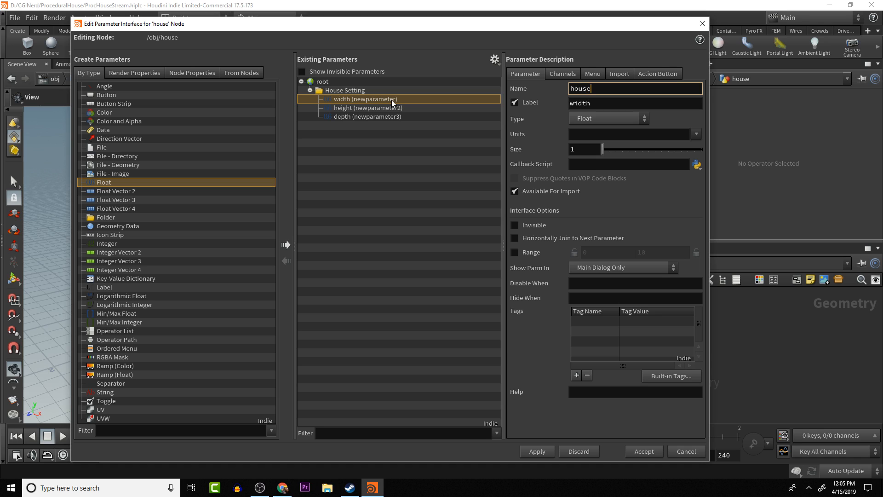
pyautogui.write('Width')
pyautogui.press('Return')
# - Rename the height parameter's internal name to houseHeight
pyautogui.click(374, 108)
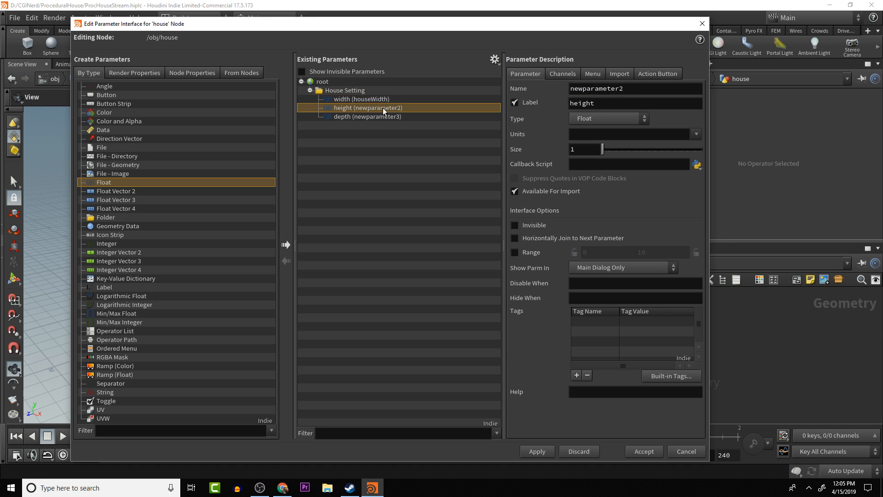
pyautogui.doubleClick(611, 87)
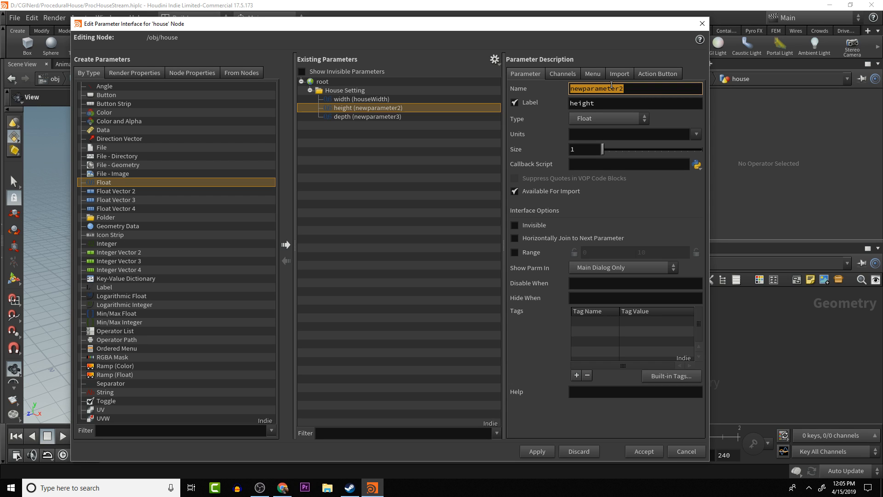
pyautogui.write('house')
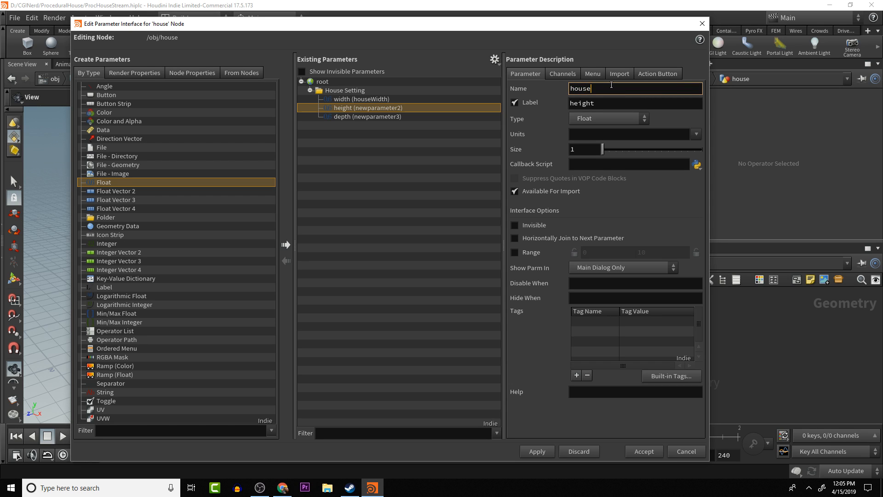
pyautogui.write('Height')
pyautogui.press('Return')
# - Rename the depth parameter's internal name to houseDepth and apply the parameter interface changes
pyautogui.click(397, 117)
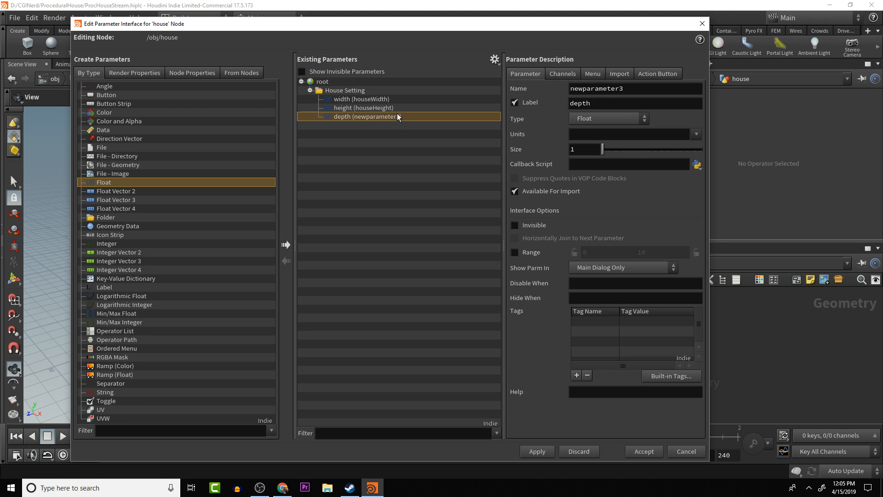
pyautogui.doubleClick(621, 87)
pyautogui.write('ho')
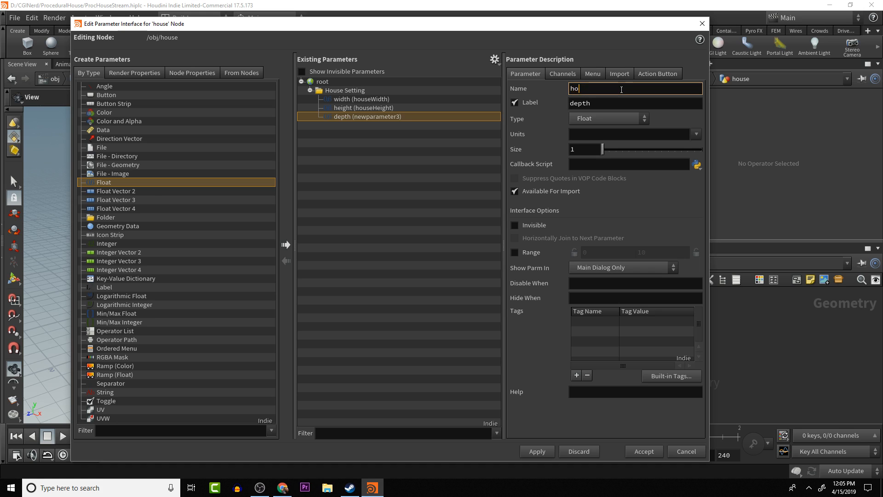
pyautogui.write('useDepth')
pyautogui.press('Return')
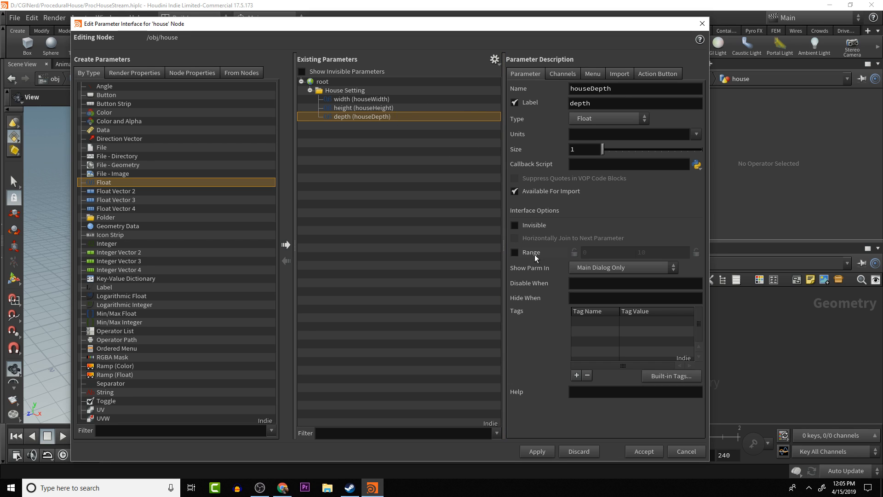
pyautogui.click(537, 451)
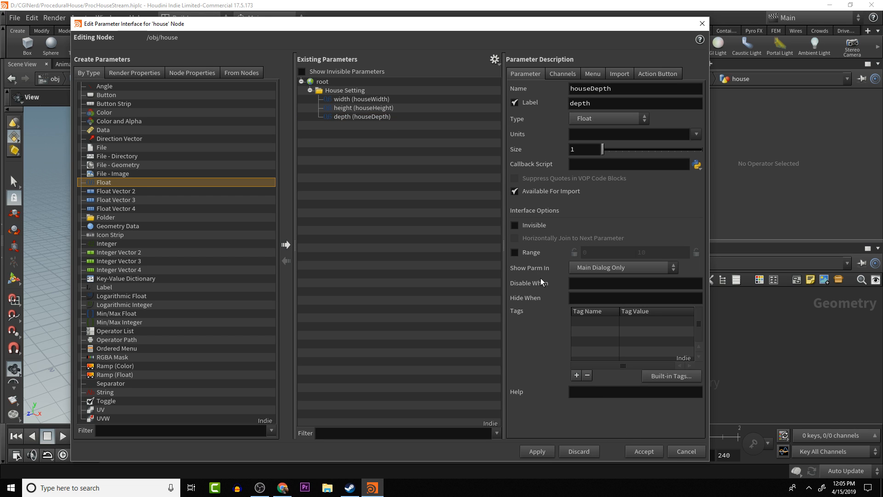
# - Try to set the default channel value of the height parameter to 3.3
pyautogui.click(365, 99)
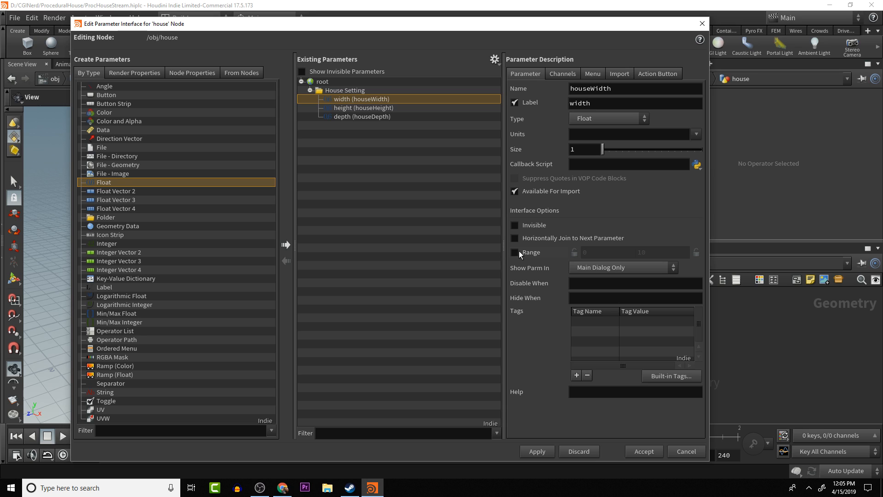
pyautogui.click(557, 74)
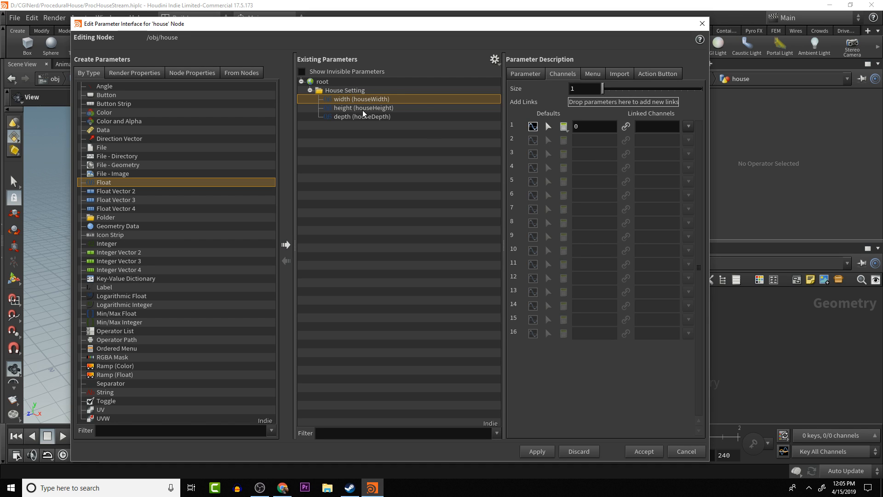
pyautogui.click(390, 109)
pyautogui.click(387, 117)
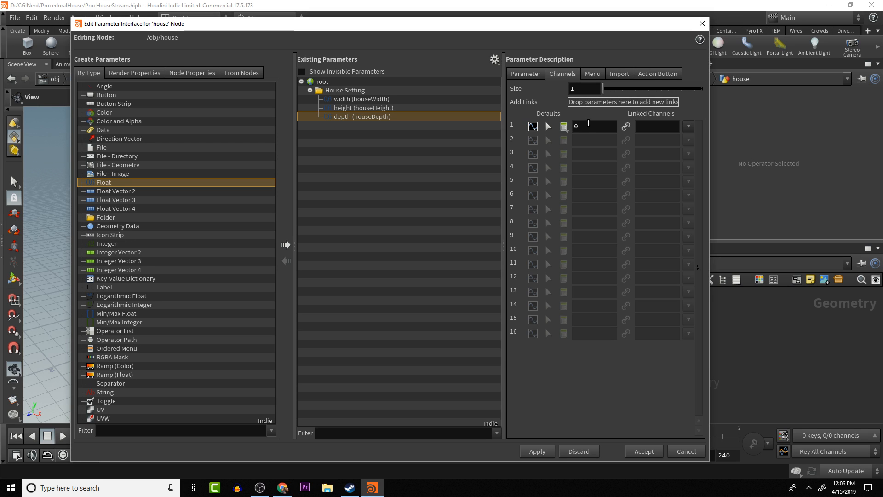
pyautogui.click(354, 107)
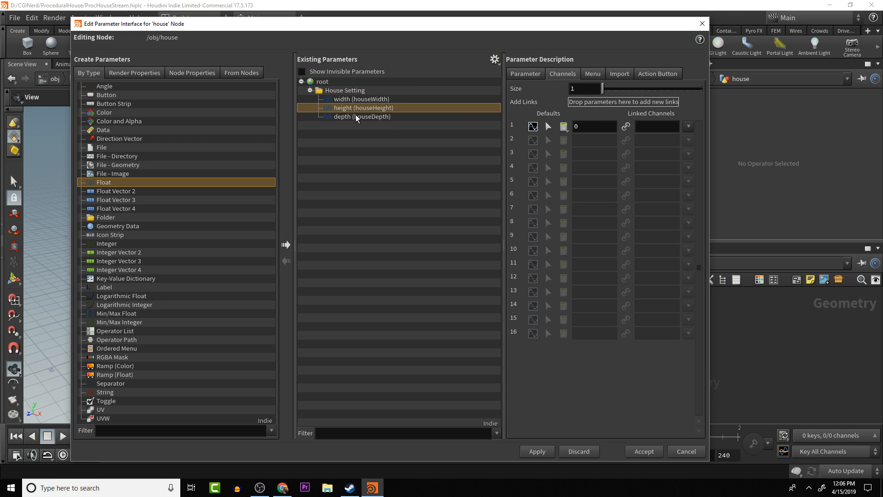
pyautogui.click(358, 117)
pyautogui.click(368, 99)
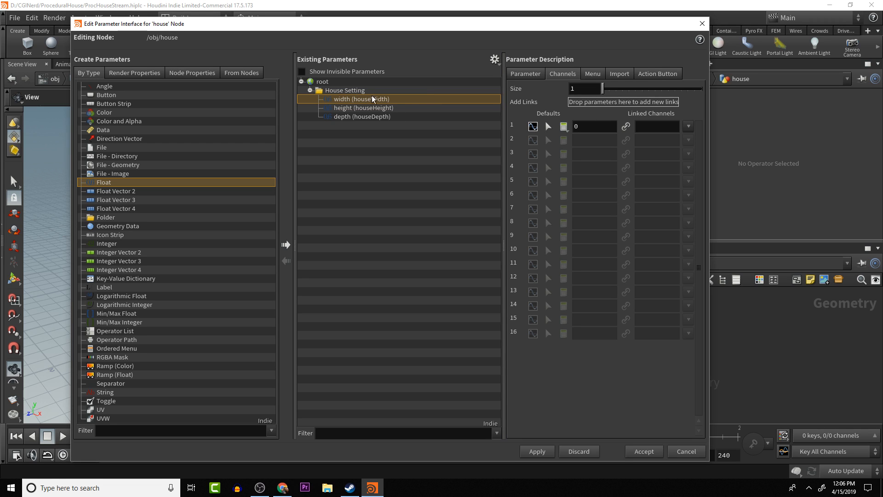
pyautogui.click(587, 129)
pyautogui.click(387, 109)
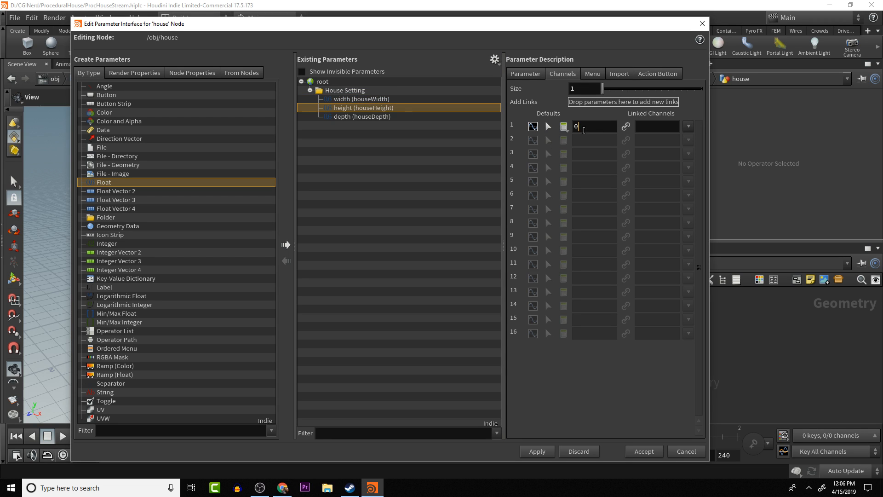
pyautogui.click(583, 129)
pyautogui.write('3.3')
pyautogui.press('Return')
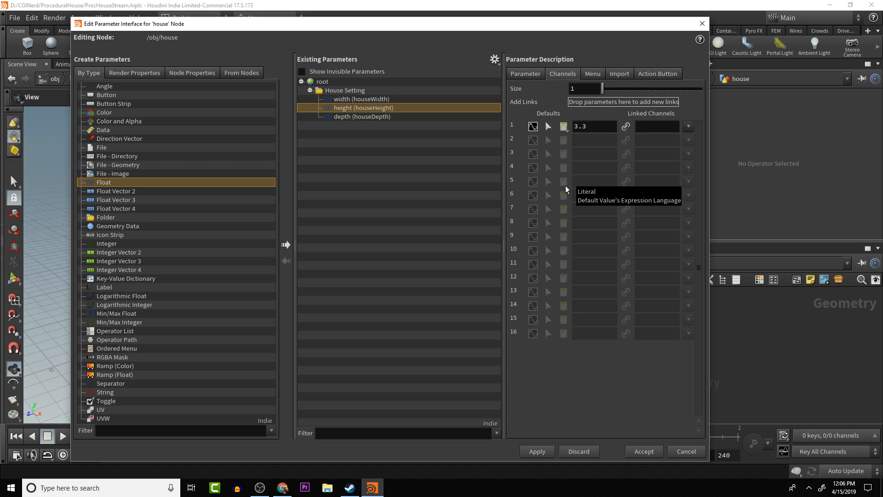
# - Try to set the default channel values of the width parameter to 4 and the depth parameter to 5
pyautogui.click(366, 102)
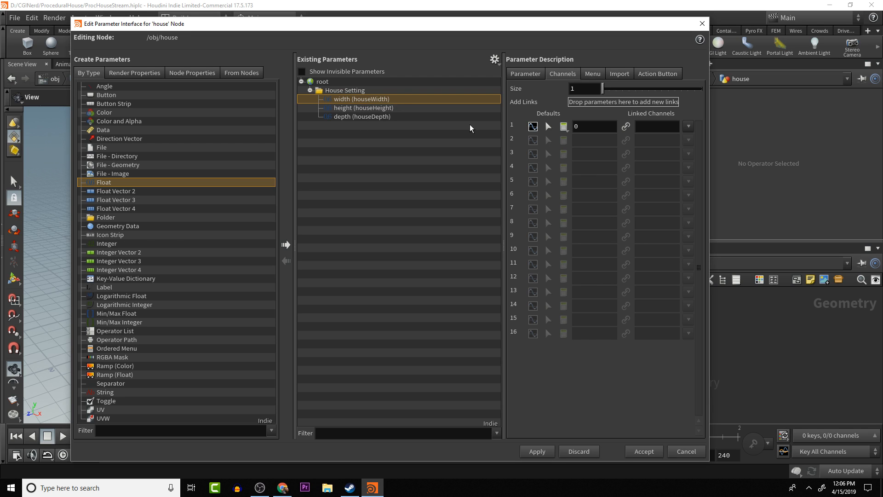
pyautogui.click(607, 127)
pyautogui.doubleClick(608, 127)
pyautogui.write('4')
pyautogui.press('Return')
pyautogui.click(385, 116)
pyautogui.doubleClick(581, 126)
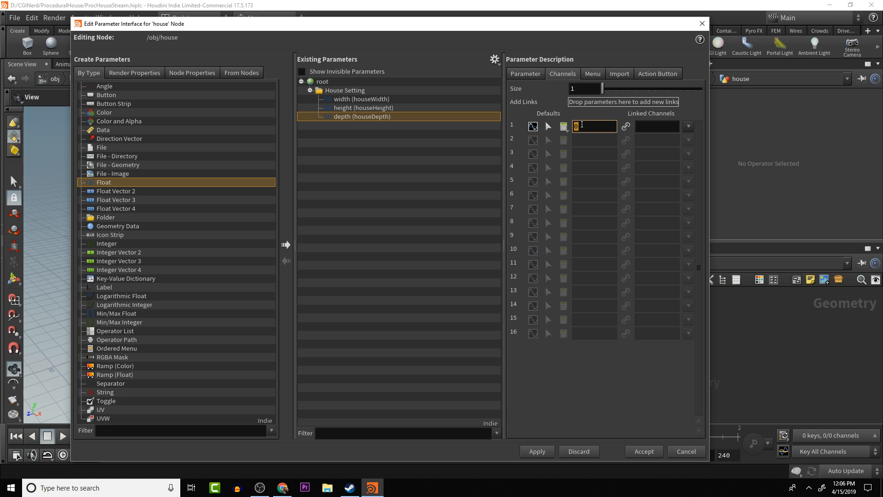
pyautogui.write('5')
pyautogui.press('Return')
# - Return to the depth parameter's general description and close the parameter interface editor without accepting the default values
pyautogui.click(528, 74)
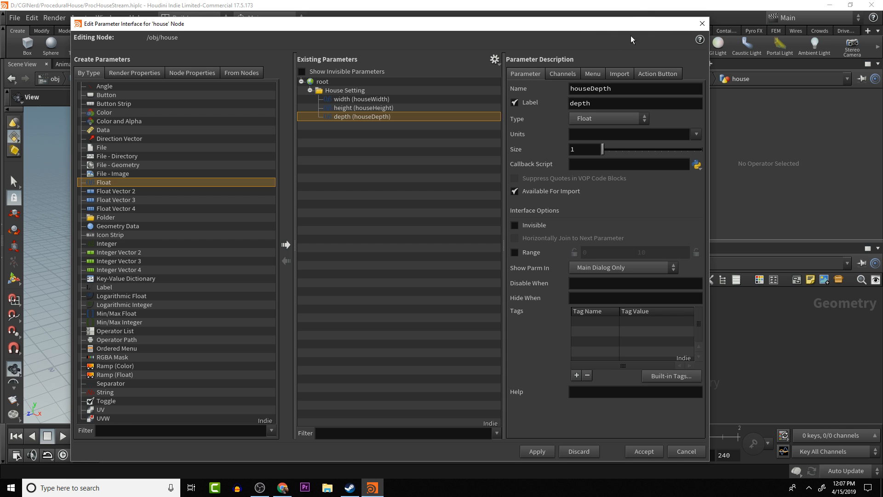
pyautogui.click(703, 24)
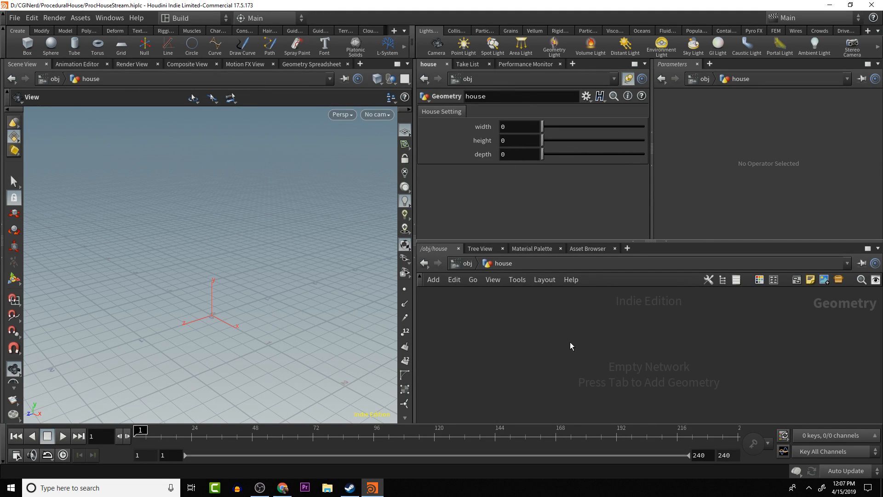
# - Add a Box node to the empty house geometry network
pyautogui.press('Tab')
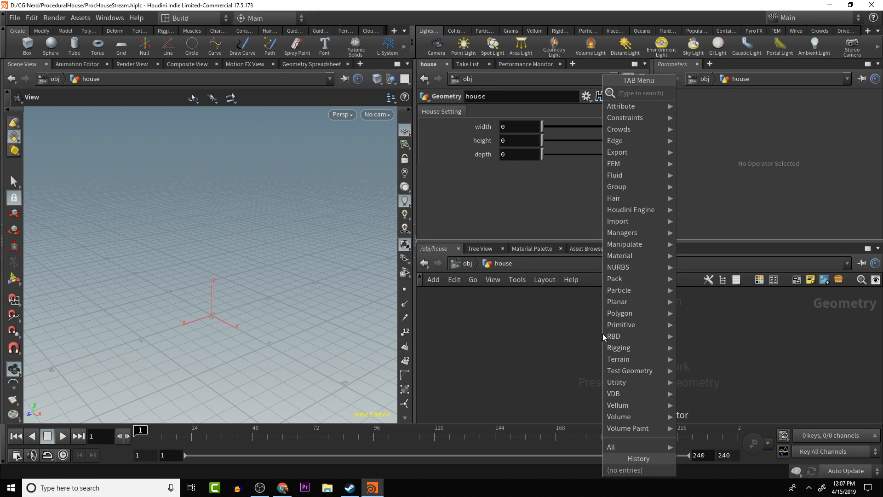
pyautogui.write('p')
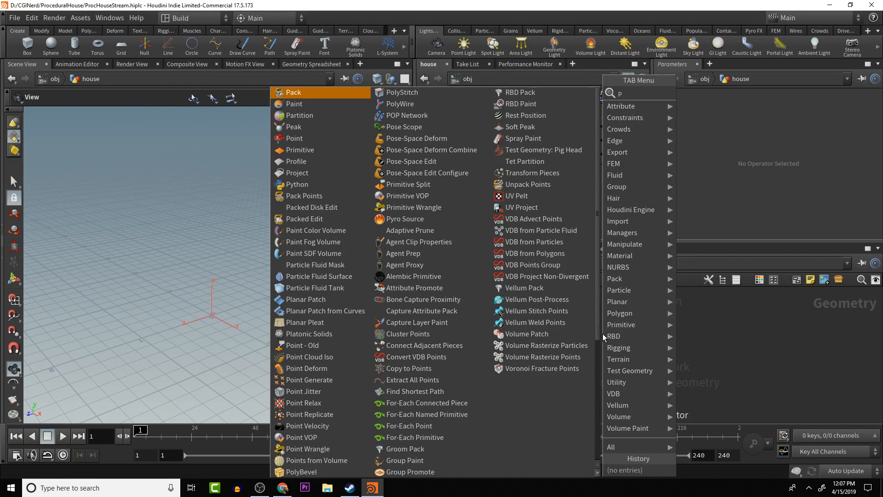
pyautogui.write('ane')
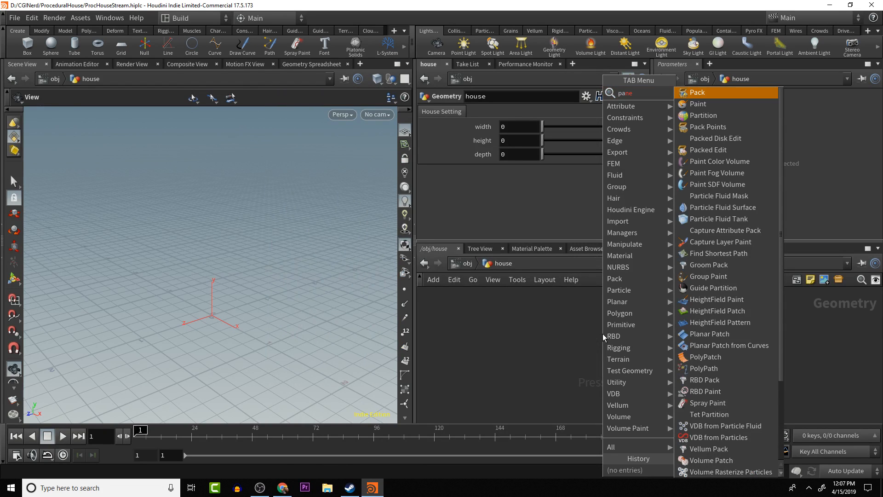
pyautogui.press('BackSpace')
pyautogui.press('BackSpace')
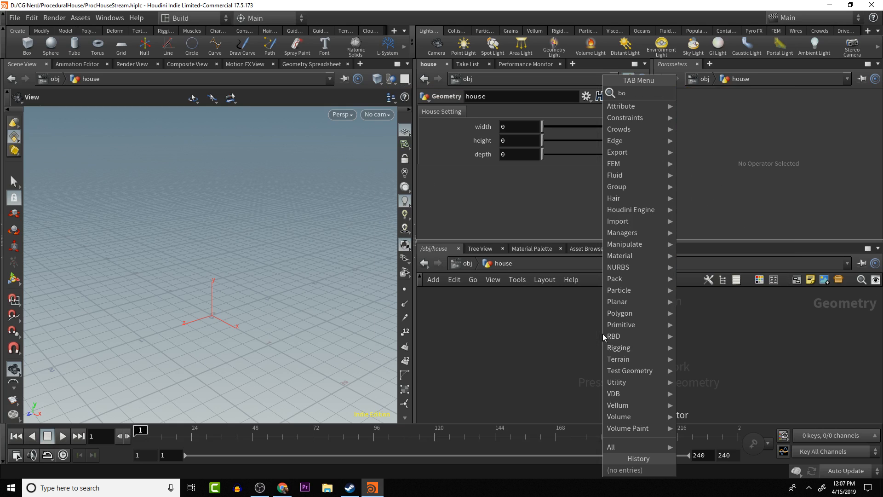
pyautogui.write('box')
pyautogui.press('Return')
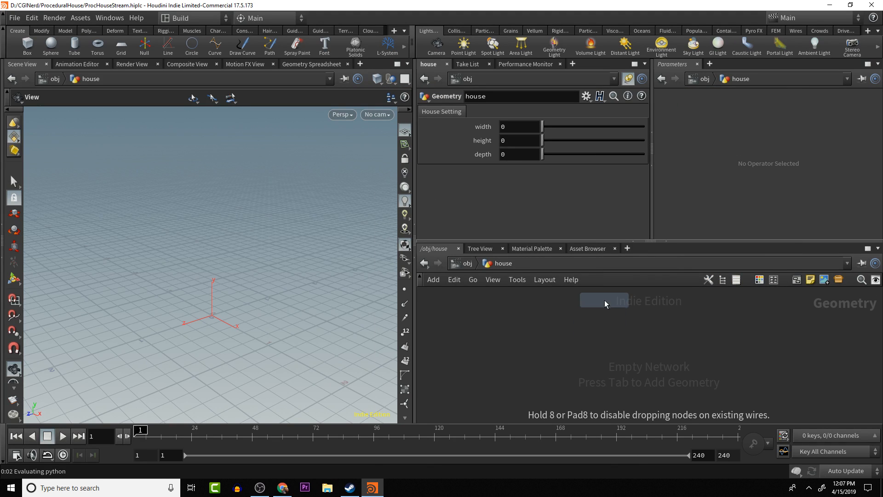
pyautogui.click(609, 327)
# - Rename the new Box node as panel
pyautogui.doubleClick(654, 326)
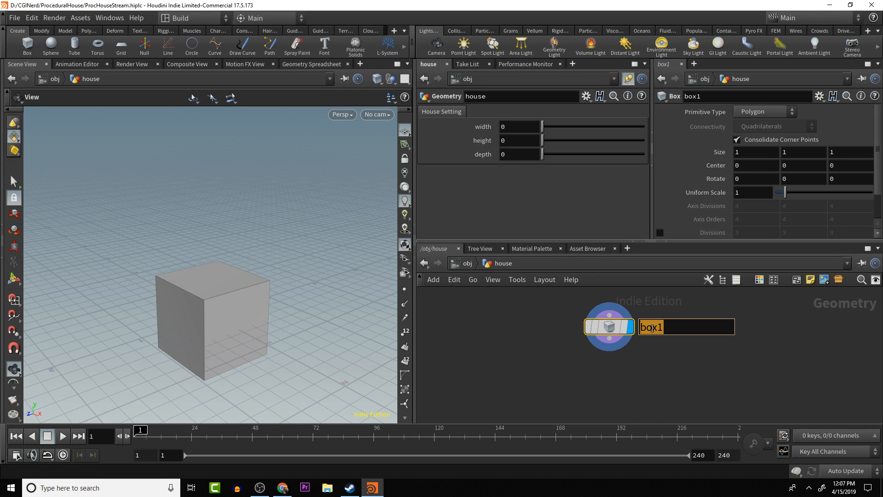
pyautogui.write('panel')
pyautogui.press('Return')
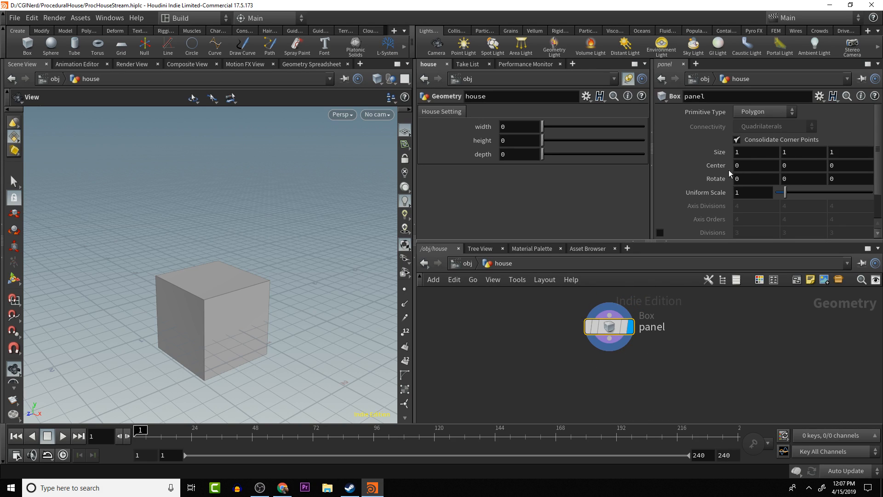
# - Set the Y size of the panel box to .3
pyautogui.moveTo(792, 151); pyautogui.dragTo(740, 183)
pyautogui.write('3')
pyautogui.press('BackSpace')
pyautogui.write('.3')
pyautogui.press('Return')
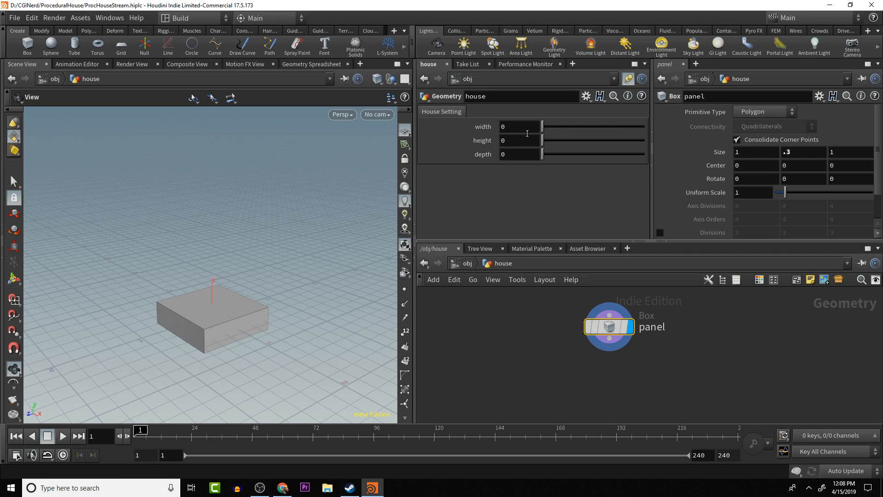
# - Set the width parameter of the house object to 4
pyautogui.click(515, 127)
pyautogui.write('4')
pyautogui.press('Return')
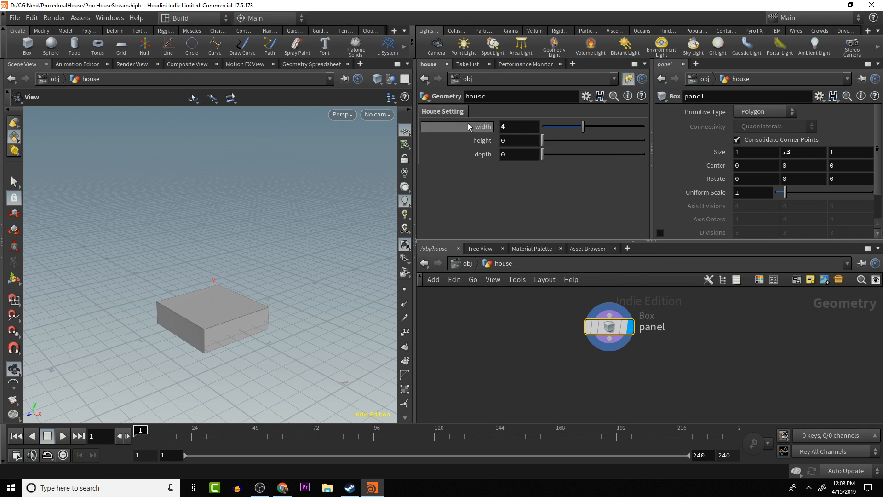
pyautogui.rightClick(454, 114)
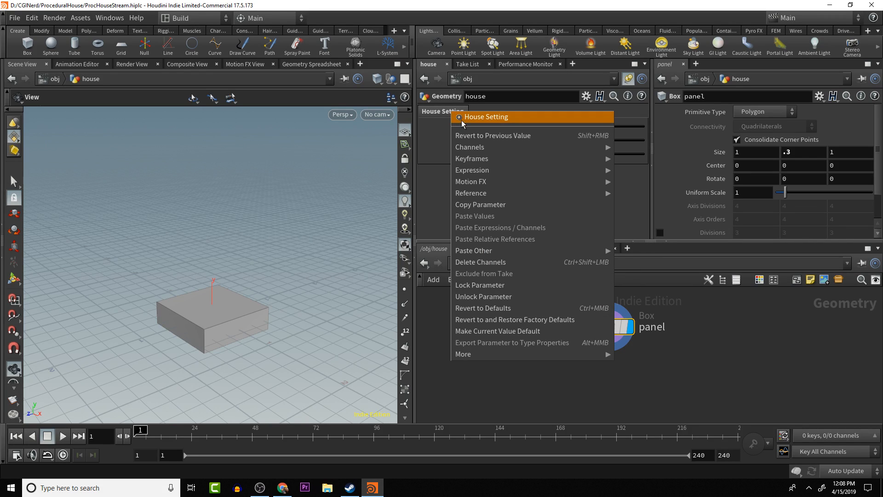
pyautogui.rightClick(432, 126)
pyautogui.rightClick(432, 126)
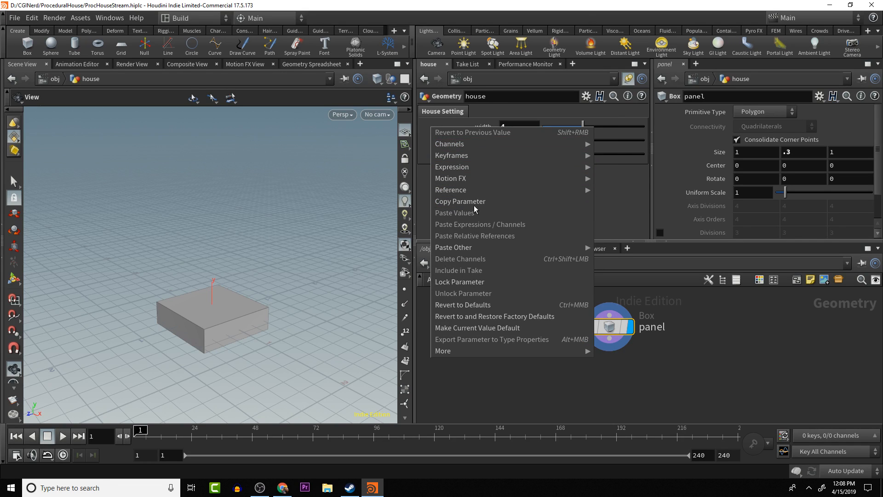
pyautogui.click(525, 305)
pyautogui.rightClick(487, 138)
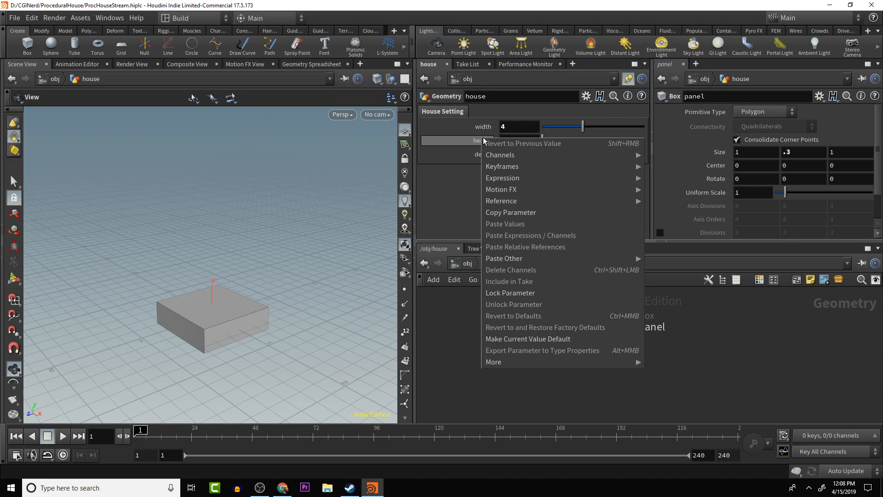
pyautogui.click(520, 316)
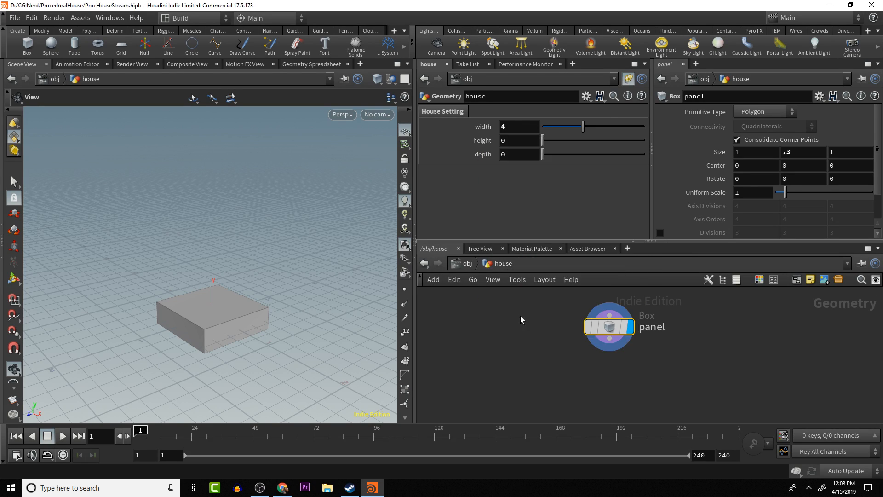
# - Set the house object's height parameter to 3.3 and its depth parameter to 5
pyautogui.click(514, 140)
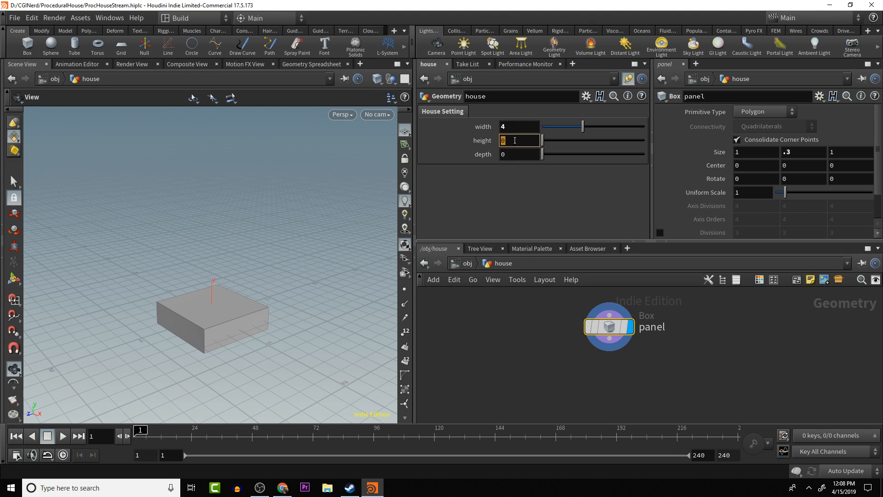
pyautogui.write('3.3')
pyautogui.press('Tab')
pyautogui.write('5')
pyautogui.press('Return')
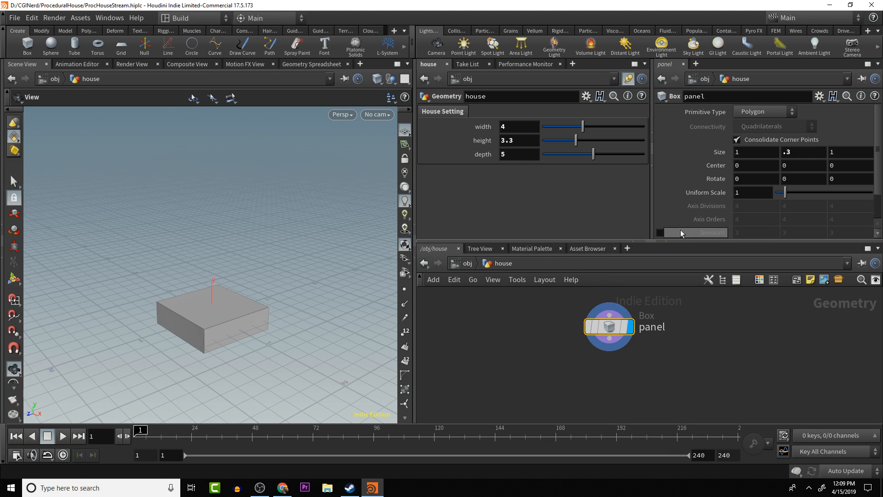
# - Copy the house width parameter and paste it as a relative reference into the X size of the panel box
pyautogui.moveTo(592, 337)
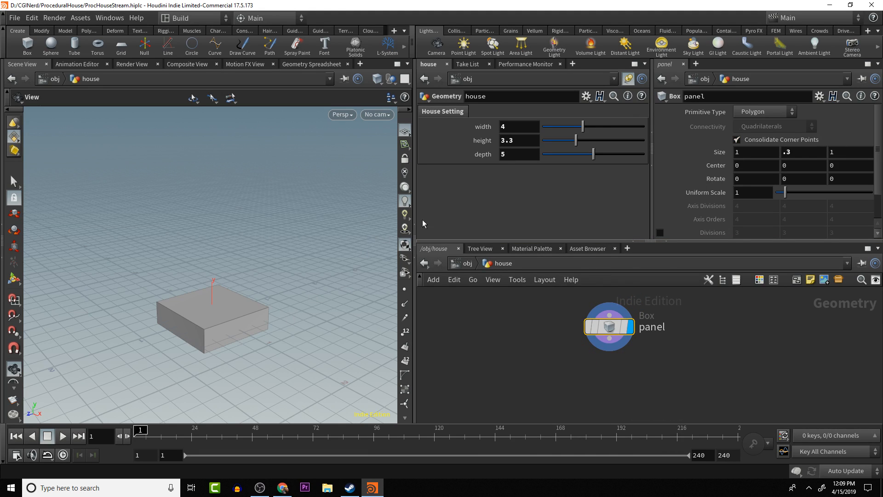
pyautogui.click(758, 151)
pyautogui.rightClick(521, 126)
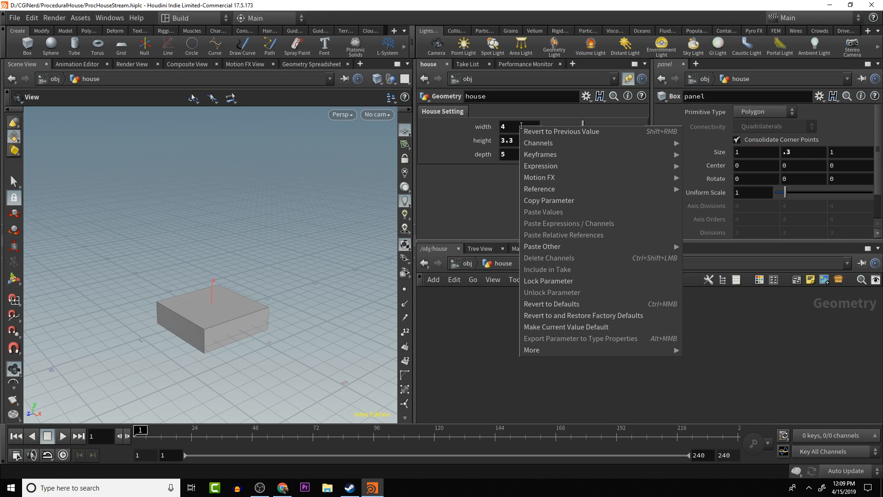
pyautogui.click(479, 127)
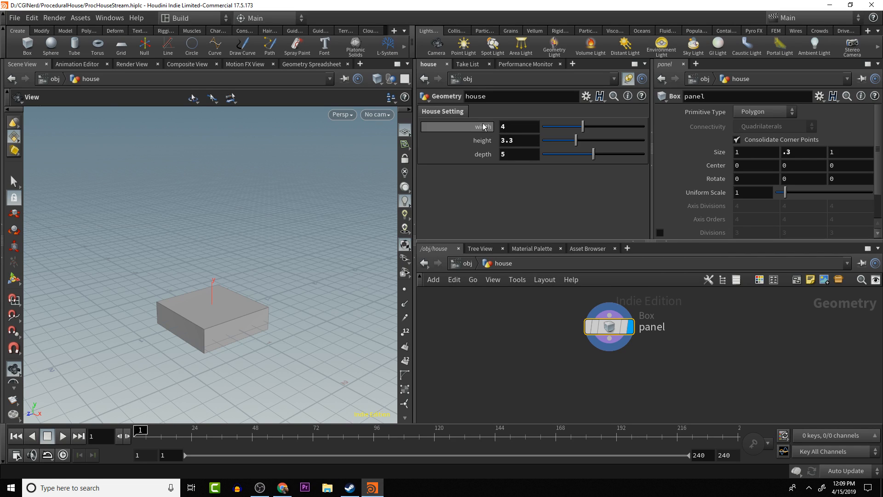
pyautogui.rightClick(528, 125)
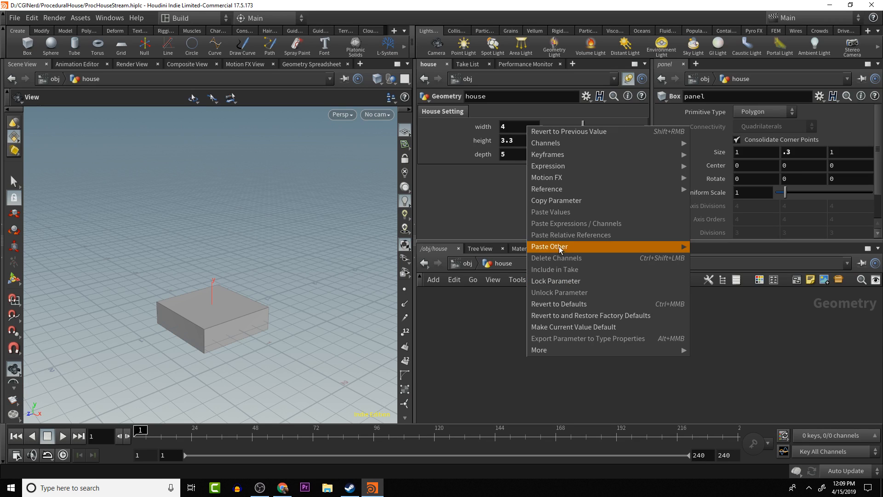
pyautogui.click(559, 201)
pyautogui.click(743, 153)
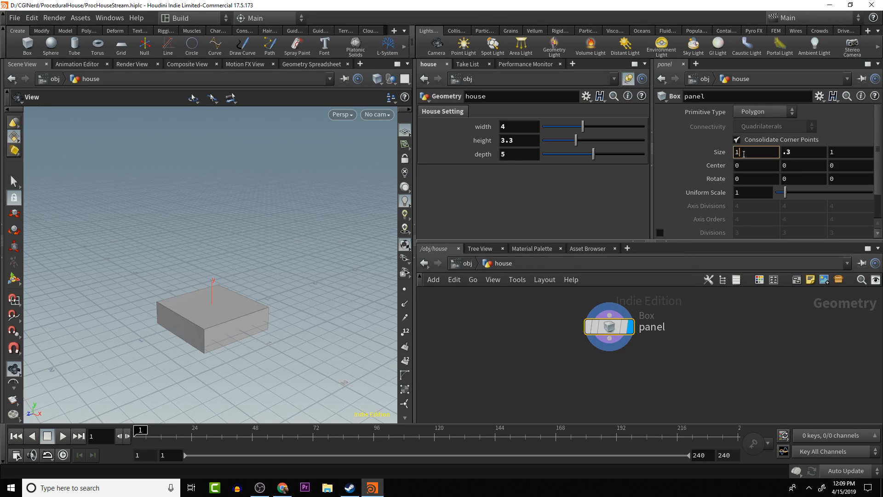
pyautogui.rightClick(763, 152)
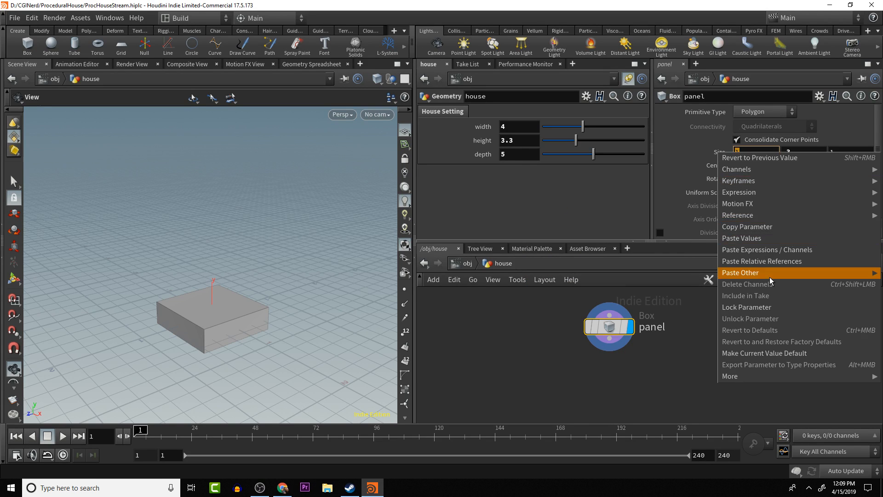
pyautogui.click(771, 261)
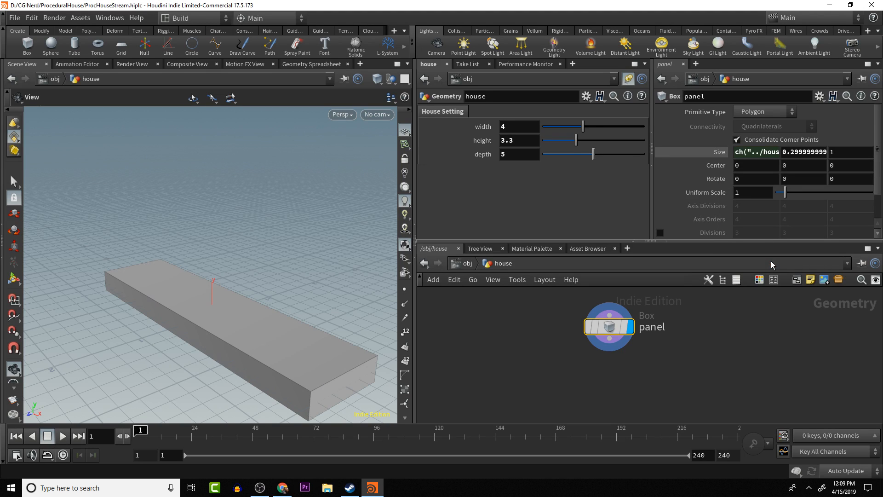
# - Set the Z size of the panel box to .1
pyautogui.moveTo(204, 335); pyautogui.dragTo(258, 343)
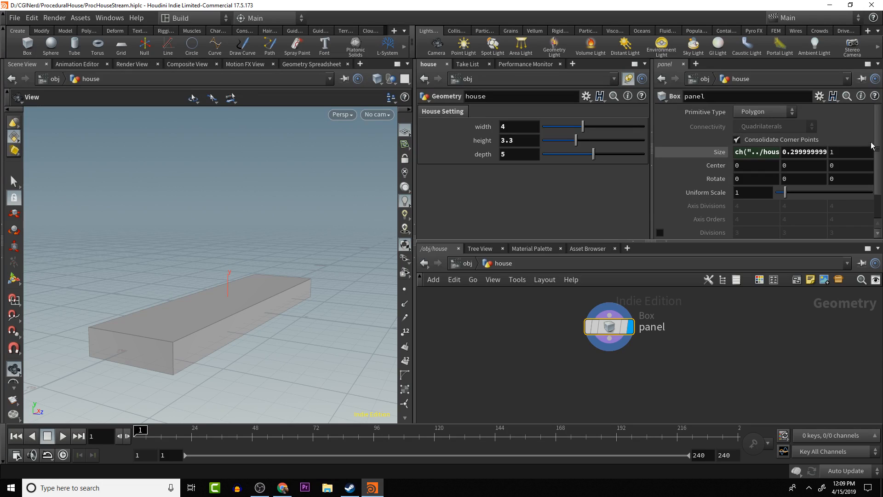
pyautogui.click(857, 151)
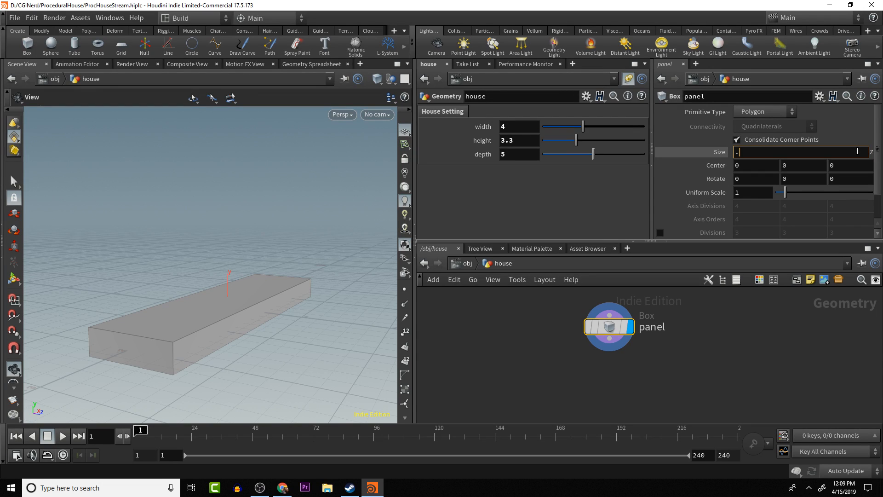
pyautogui.write('.1')
pyautogui.press('Return')
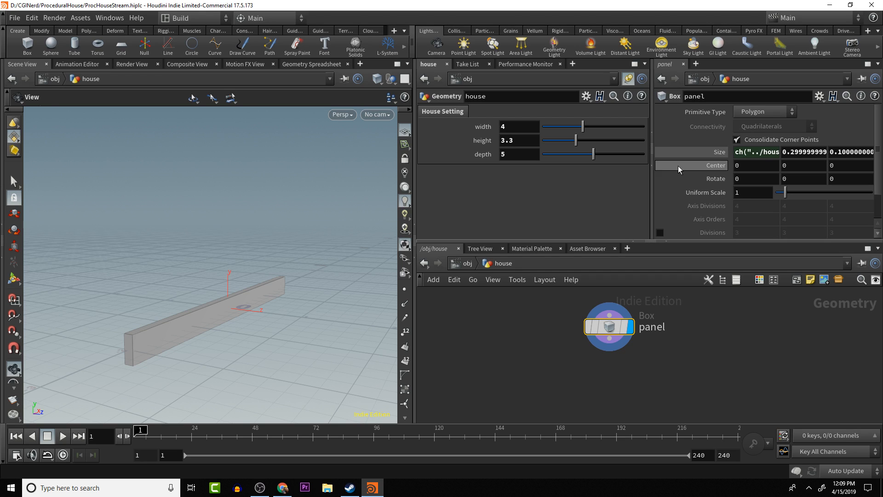
pyautogui.click(837, 151)
pyautogui.write('0..05')
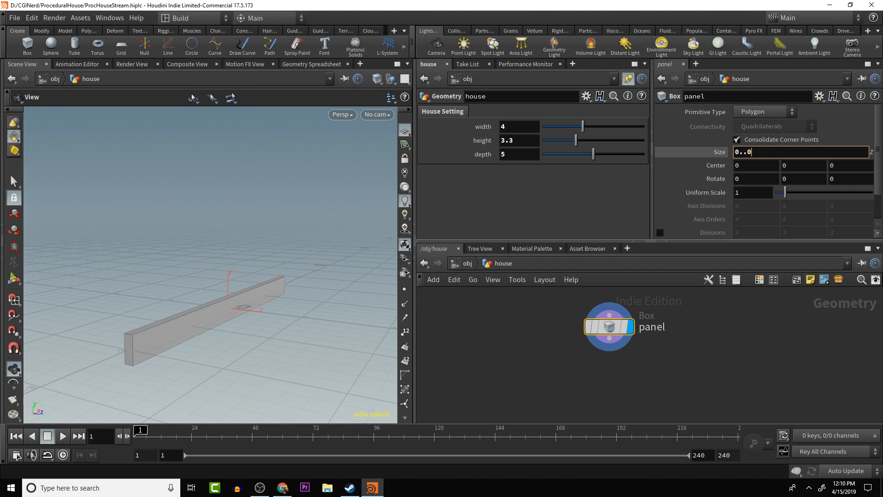
pyautogui.press('Return')
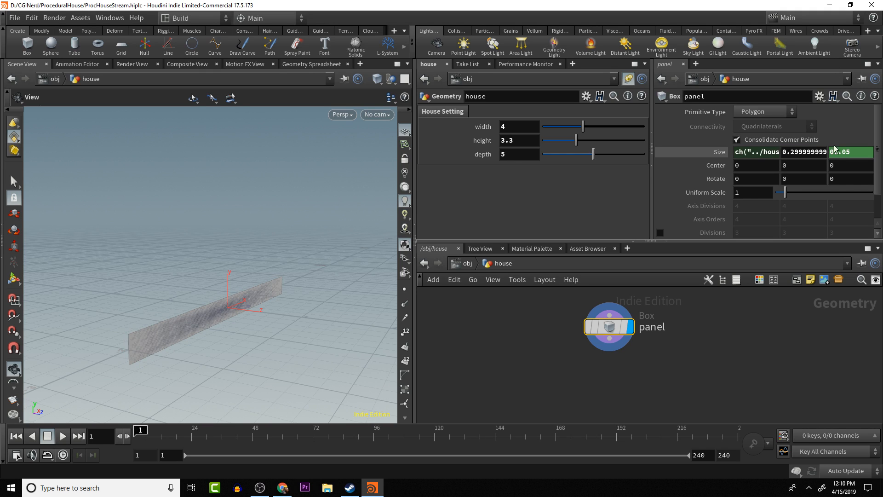
pyautogui.click(841, 153)
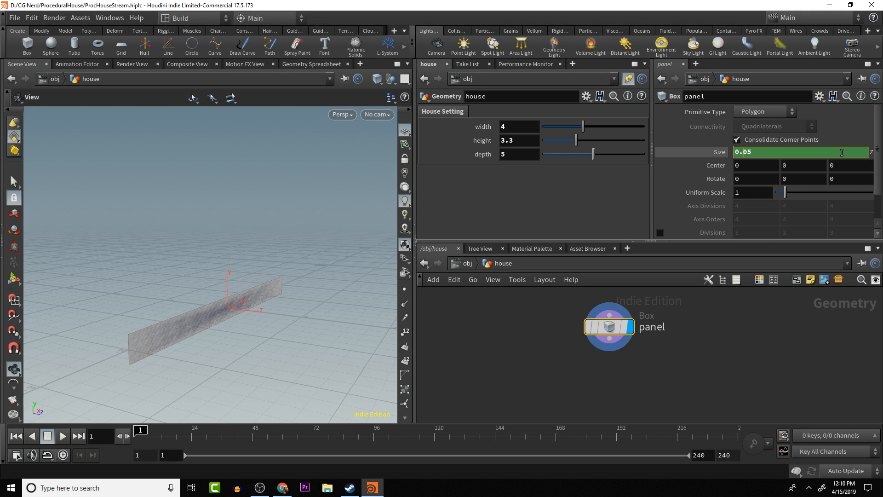
pyautogui.rightClick(841, 152)
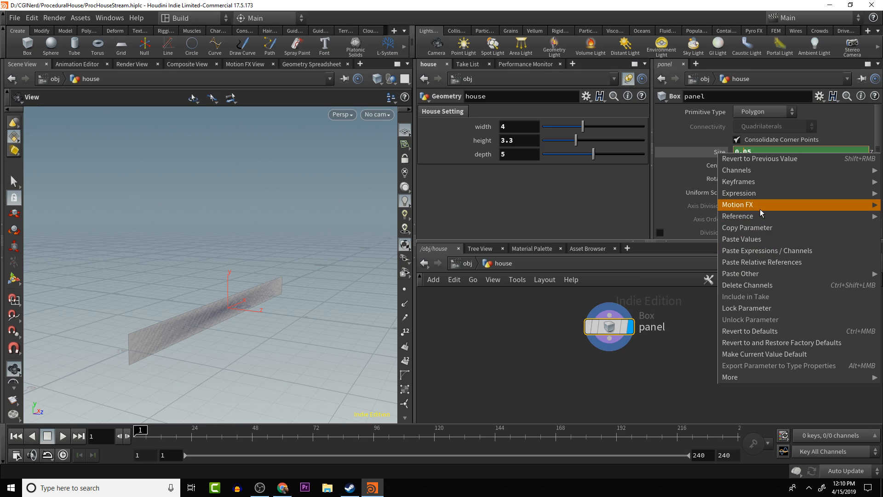
pyautogui.click(764, 285)
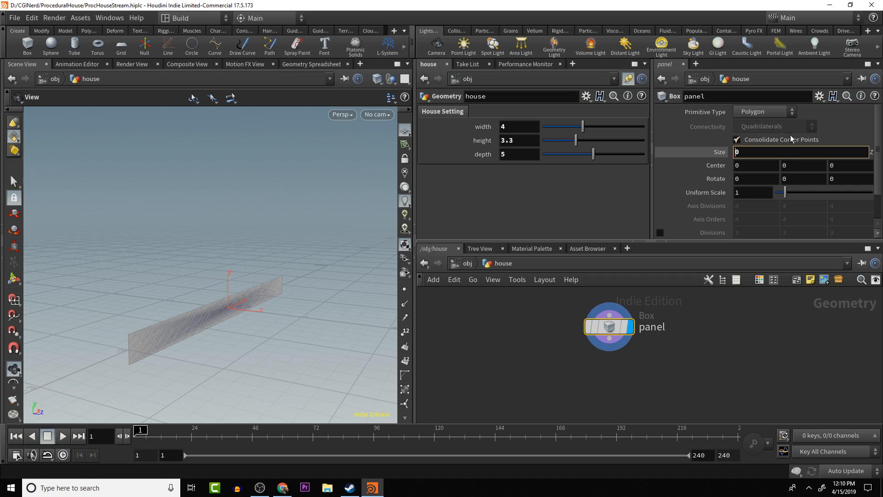
# - Set the Z size of the panel box to .05
pyautogui.click(774, 153)
pyautogui.write('.05')
pyautogui.press('Return')
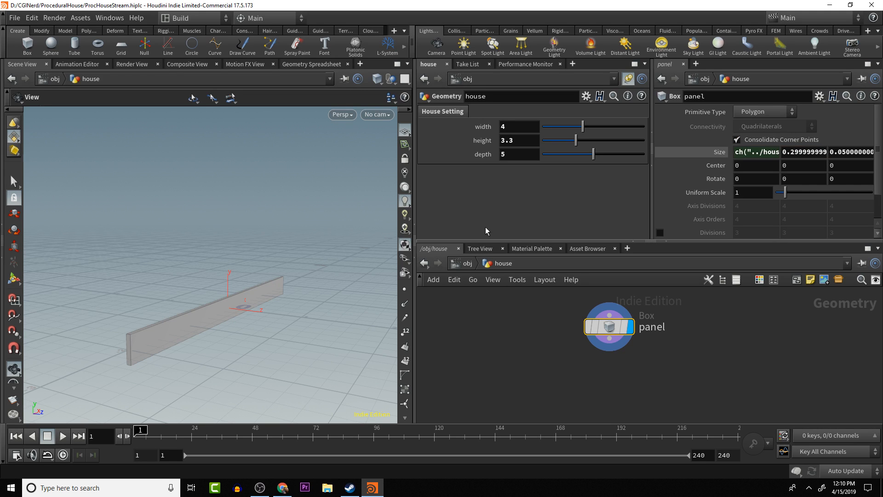
# - Test the panel's link to the house width by lowering the width to about 2.08 and restoring it to 4
pyautogui.moveTo(278, 330); pyautogui.dragTo(225, 329)
pyautogui.moveTo(202, 305); pyautogui.dragTo(325, 305, button='middle')
pyautogui.moveTo(325, 305); pyautogui.dragTo(284, 305, button='right')
pyautogui.moveTo(284, 305); pyautogui.dragTo(311, 276)
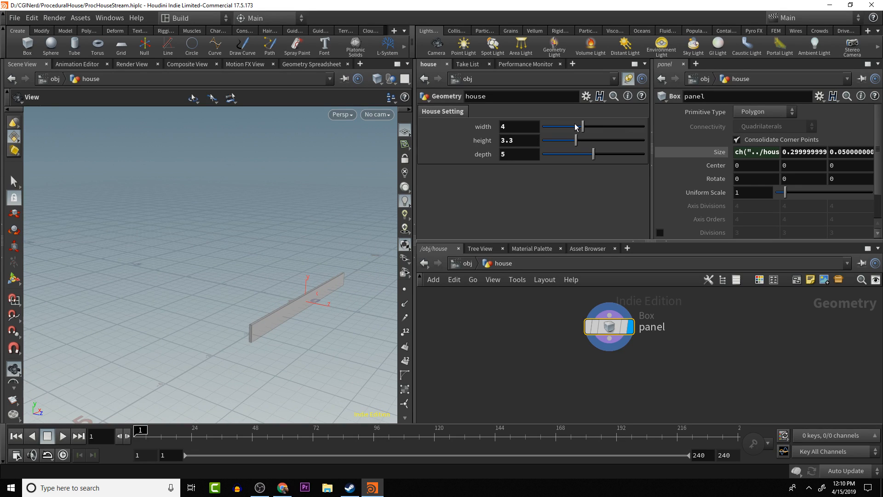
pyautogui.moveTo(583, 128); pyautogui.dragTo(564, 150)
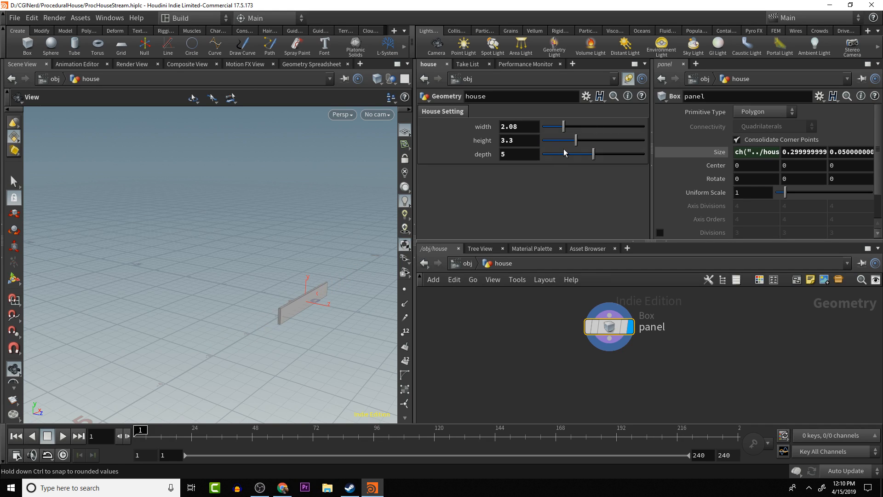
pyautogui.click(532, 128)
pyautogui.write('4')
pyautogui.press('Return')
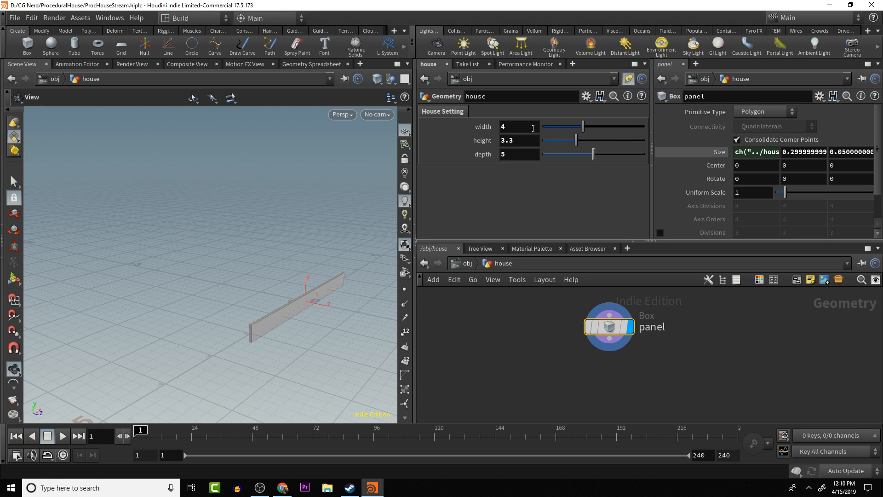
# - Copy the panel's Y size and paste it as a relative reference into its Y center
pyautogui.moveTo(300, 197); pyautogui.dragTo(265, 267)
pyautogui.scroll(2, 264, 267)
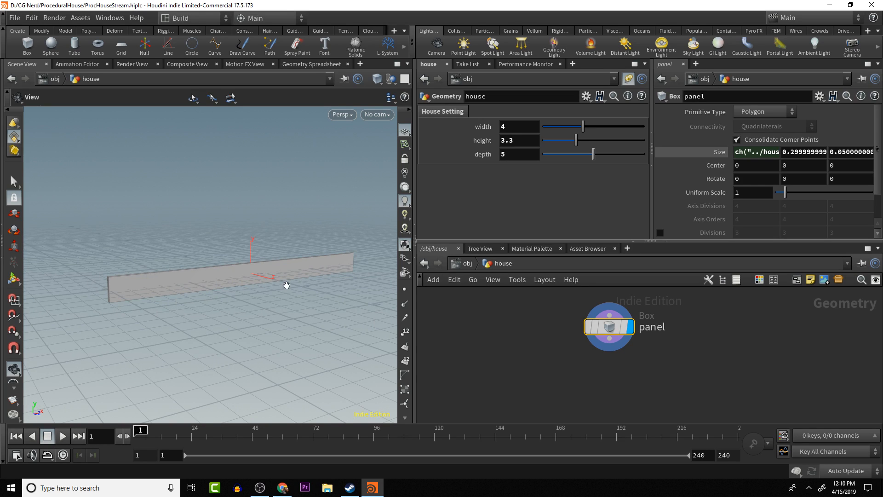
pyautogui.moveTo(132, 316); pyautogui.dragTo(181, 327, button='middle')
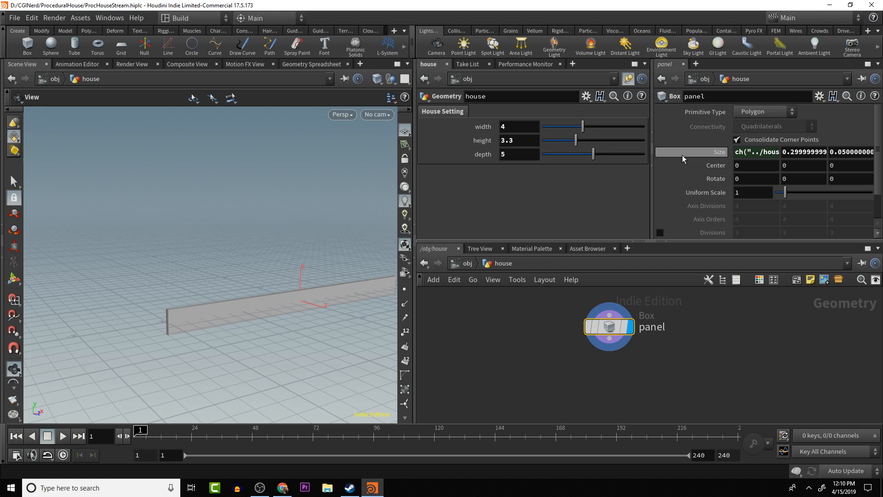
pyautogui.click(808, 152)
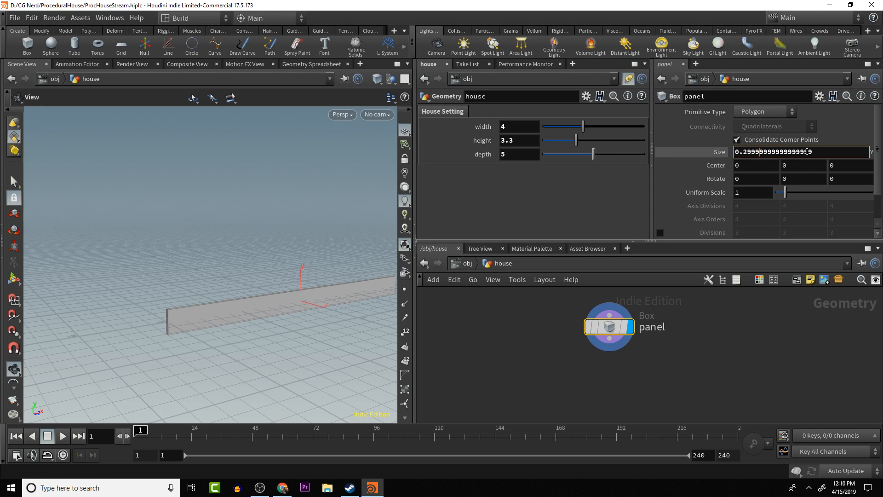
pyautogui.rightClick(826, 151)
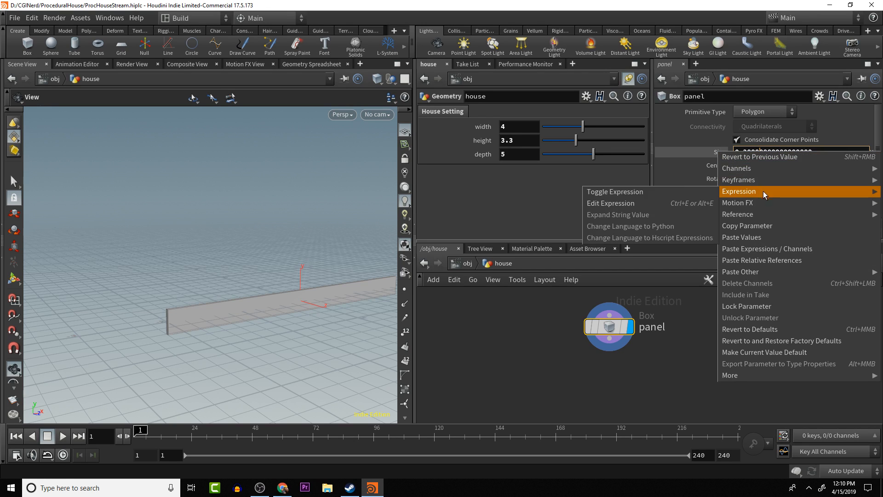
pyautogui.click(773, 224)
pyautogui.click(804, 166)
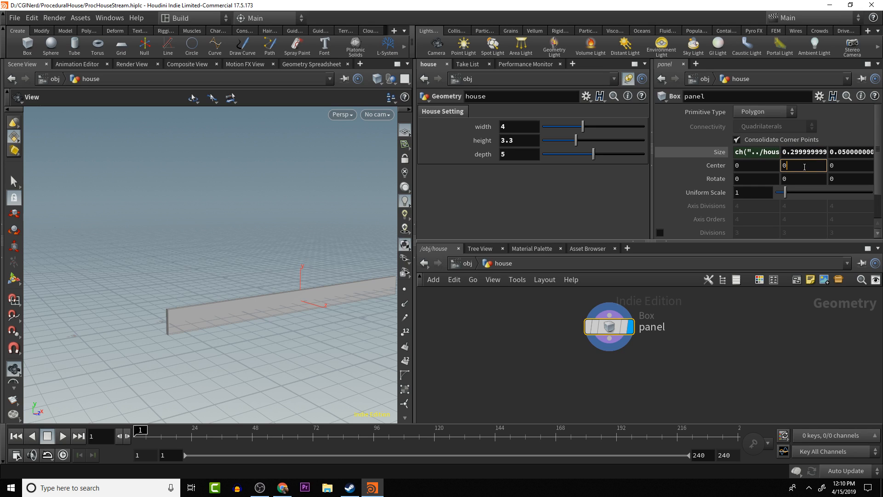
pyautogui.rightClick(804, 166)
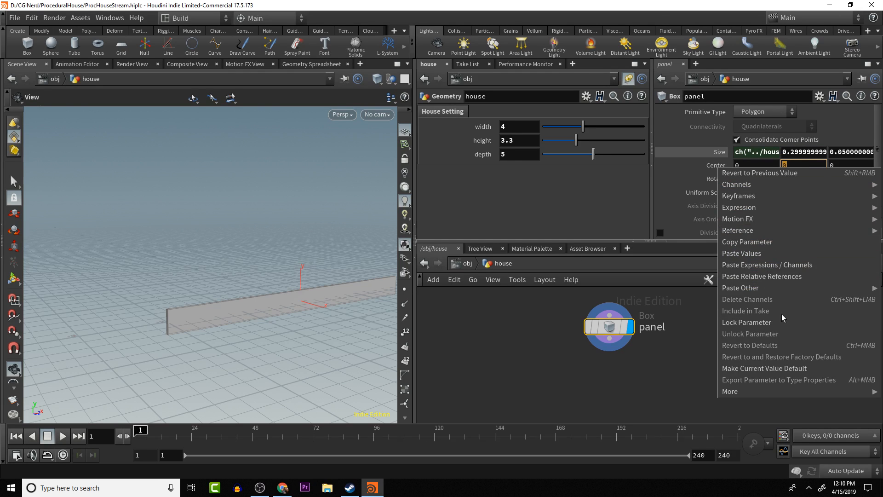
pyautogui.click(777, 276)
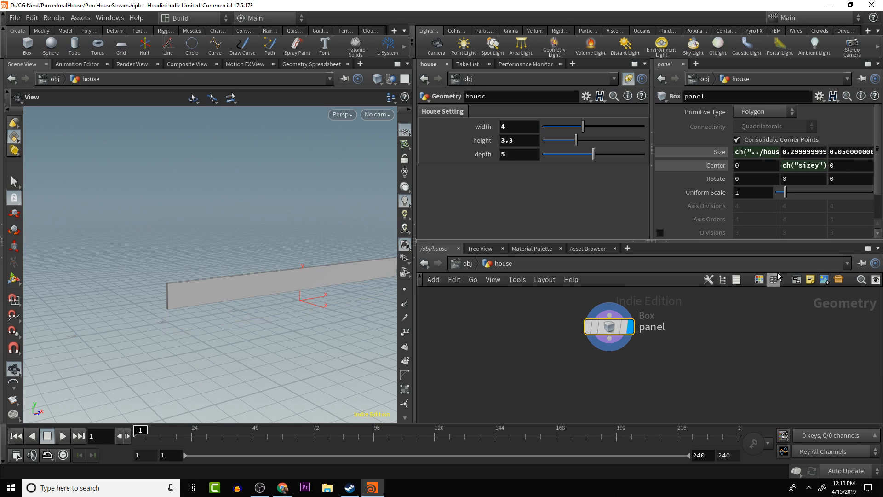
# - Change the panel's Y center expression to ch("sizey")*.5 so the box rests on the ground plane
pyautogui.moveTo(224, 322); pyautogui.dragTo(175, 330)
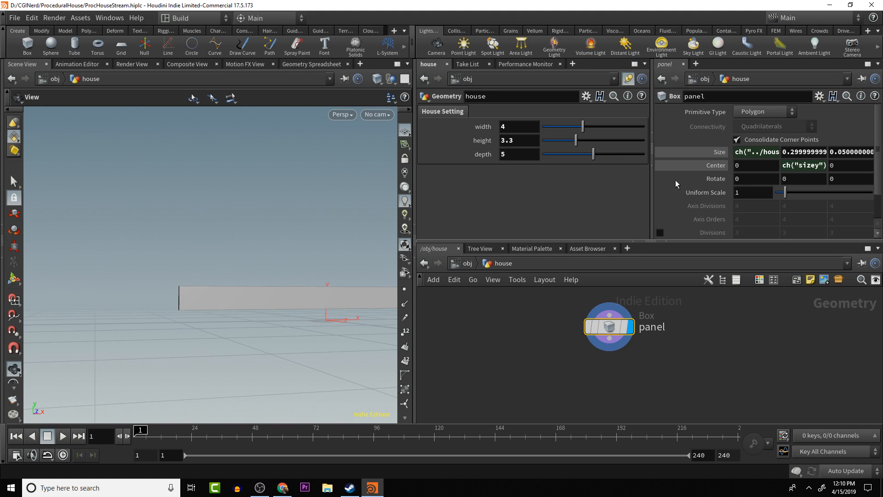
pyautogui.click(817, 166)
pyautogui.write('y')
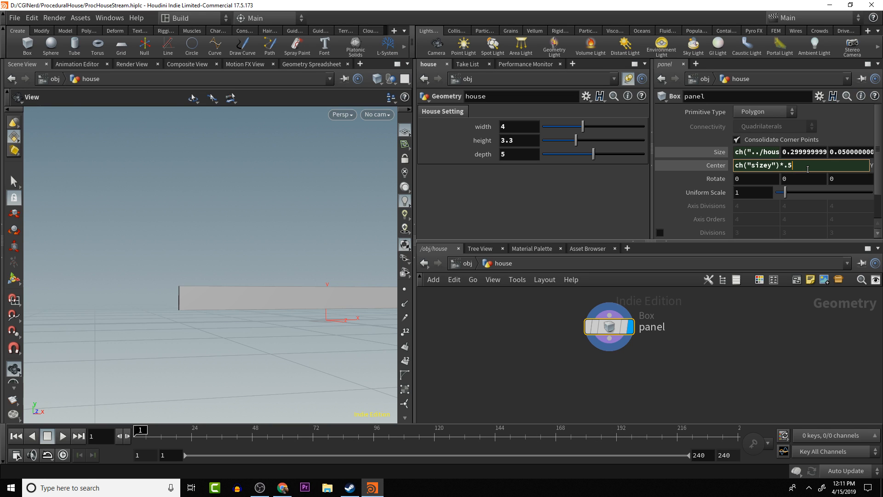
pyautogui.press('Return')
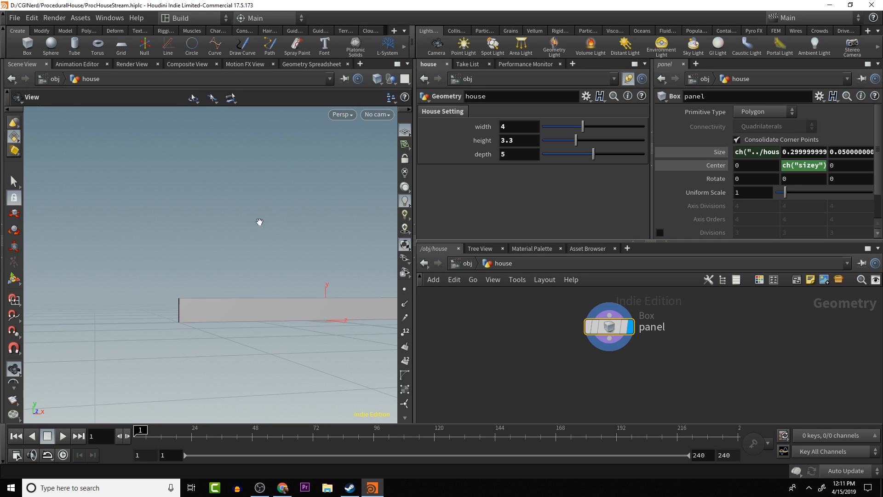
# - Test the panel's ground alignment by raising its Y size to about 0.7, and undo the change
pyautogui.moveTo(289, 271); pyautogui.dragTo(305, 311)
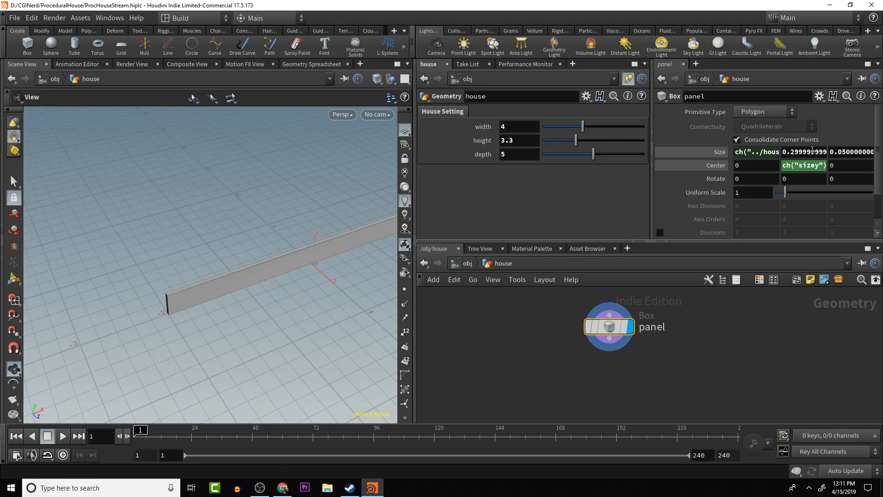
pyautogui.moveTo(812, 149)
pyautogui.mouseDown(button='middle')
pyautogui.moveTo(810, 159)
pyautogui.moveTo(852, 168)
pyautogui.moveTo(800, 151)
pyautogui.mouseUp(button='middle')
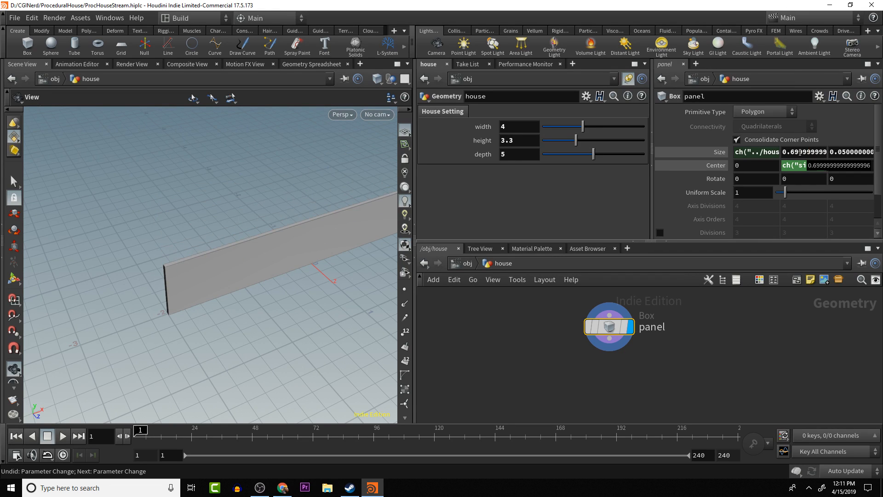
pyautogui.hotkey('ctrl', 'z')
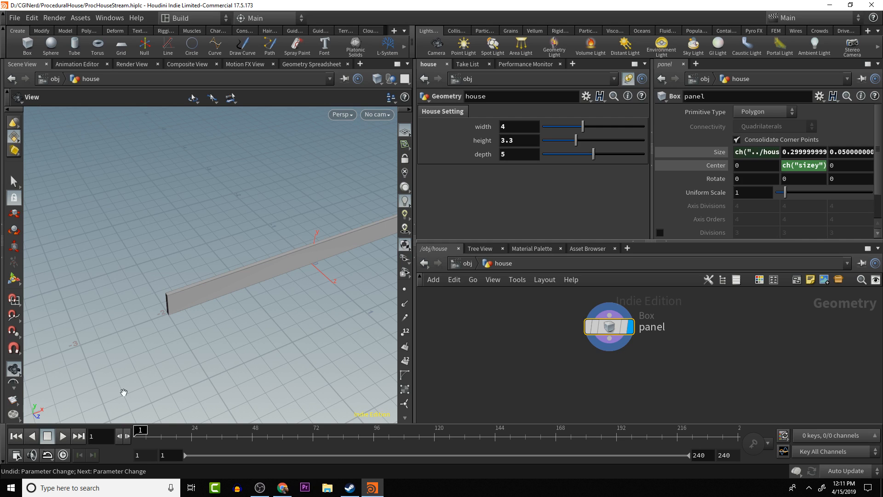
pyautogui.moveTo(262, 336); pyautogui.dragTo(191, 300)
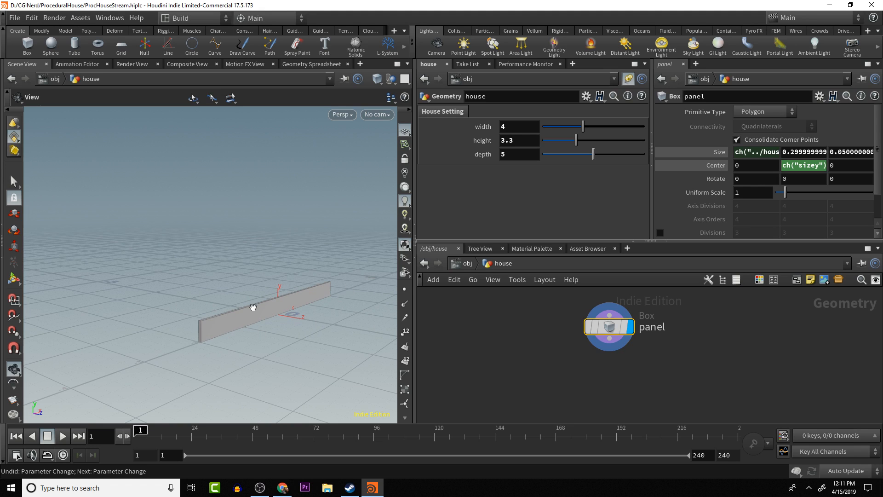
pyautogui.moveTo(253, 307); pyautogui.dragTo(286, 309)
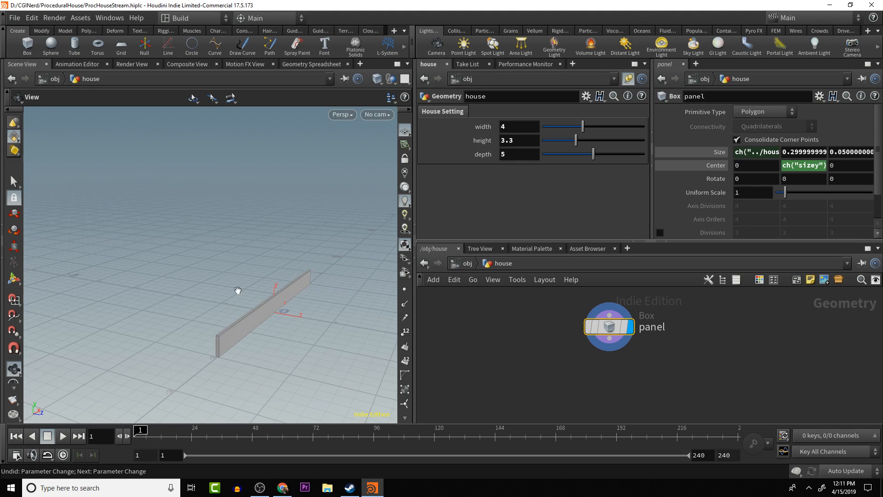
pyautogui.moveTo(210, 352); pyautogui.dragTo(222, 339)
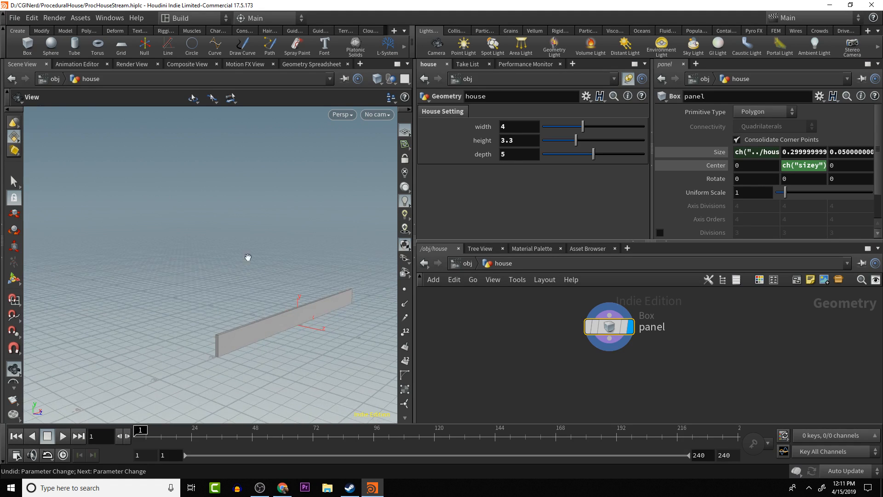
pyautogui.moveTo(272, 309); pyautogui.dragTo(258, 312)
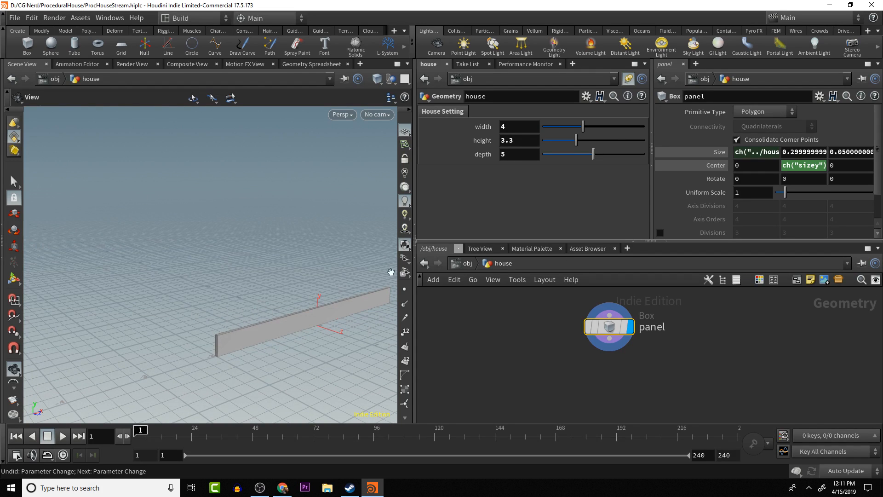
pyautogui.moveTo(317, 185); pyautogui.dragTo(298, 234)
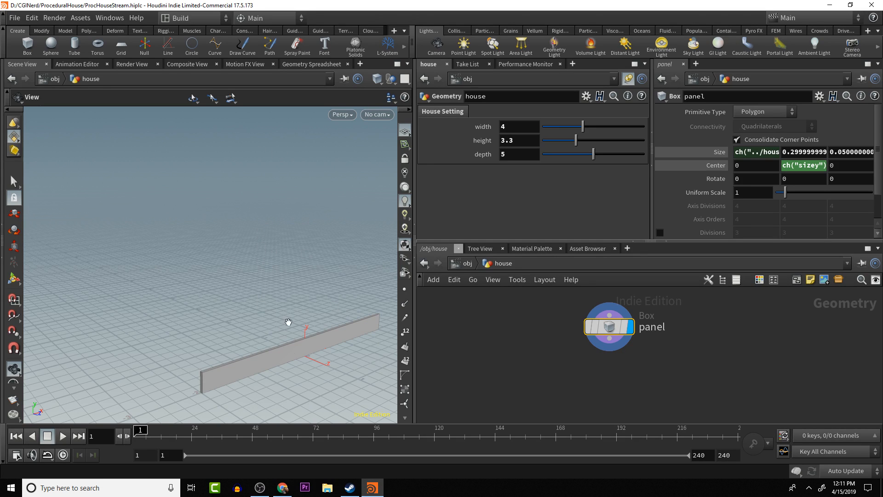
pyautogui.moveTo(288, 321); pyautogui.dragTo(272, 272)
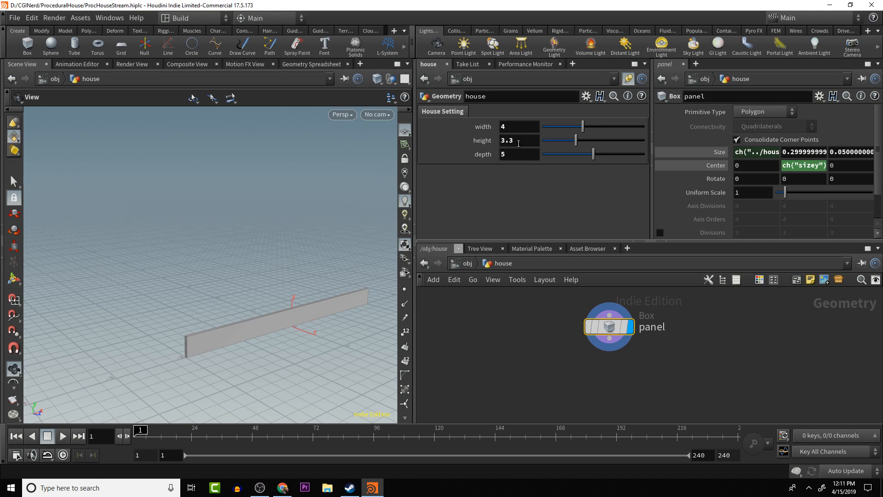
# - Add a Copy and Transform node fed by the panel box's output and place it directly below the panel node
pyautogui.click(609, 339)
pyautogui.press('Tab')
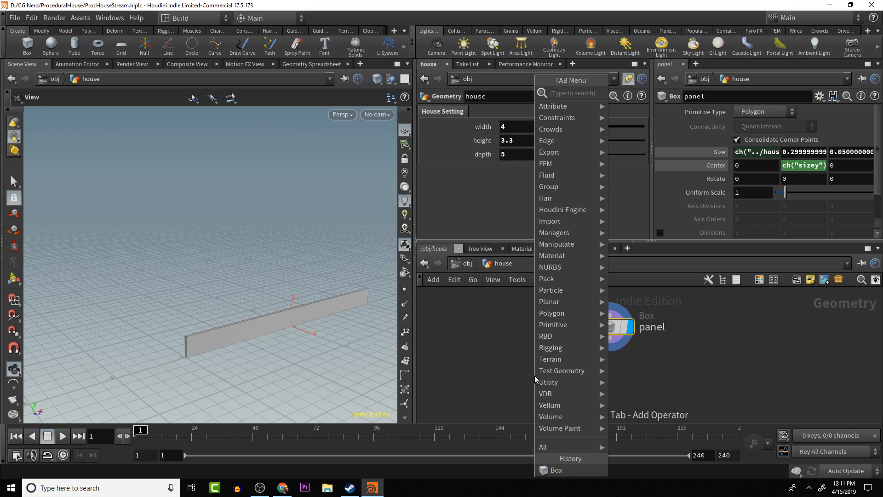
pyautogui.write('c')
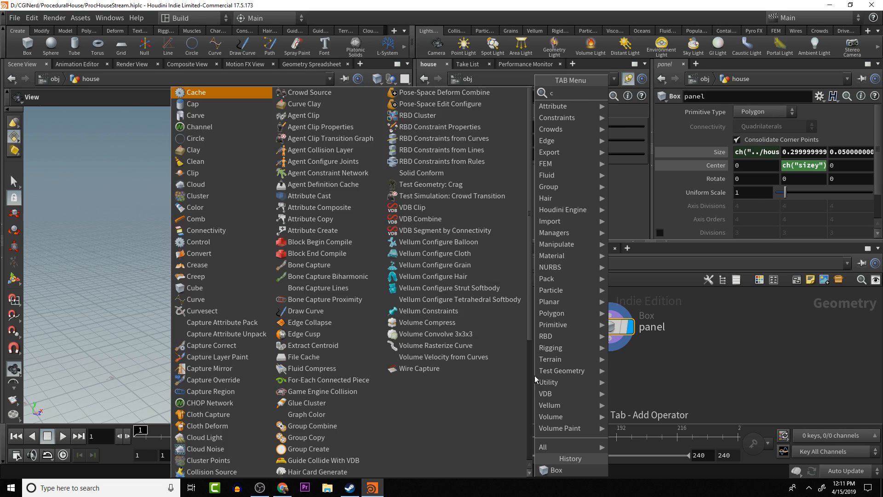
pyautogui.write('opy')
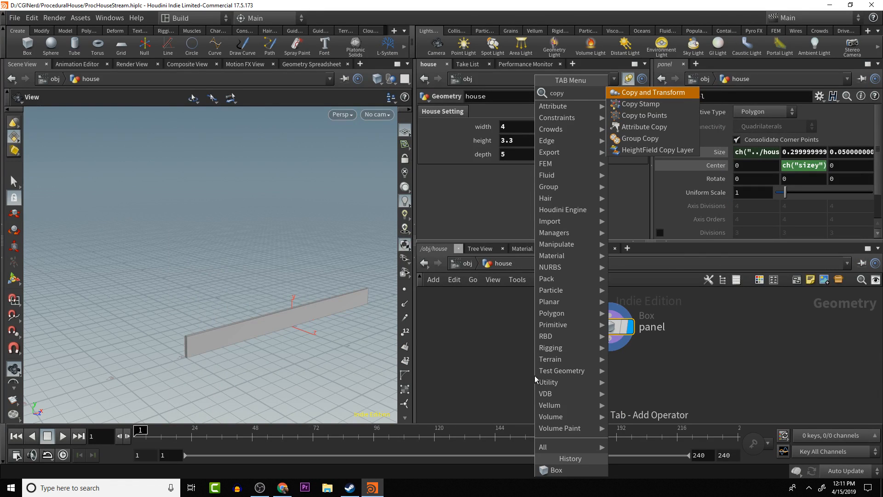
pyautogui.press('Down')
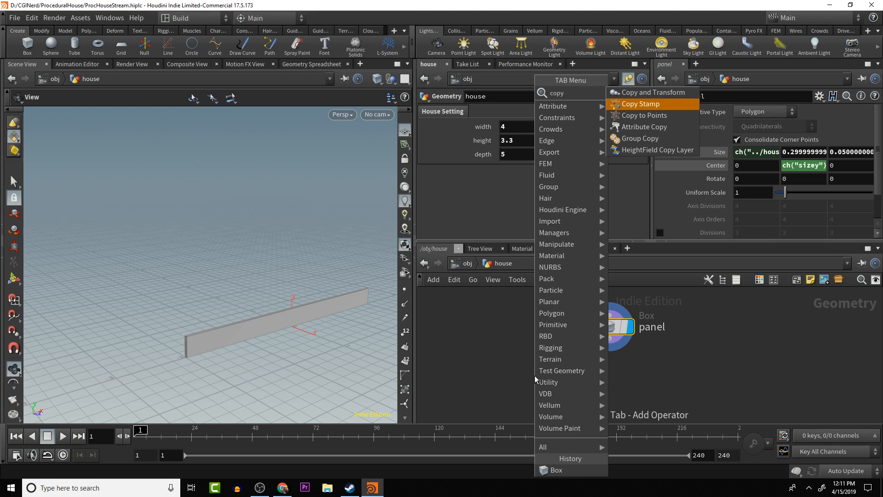
pyautogui.press('Up')
pyautogui.press('Down')
pyautogui.press('Up')
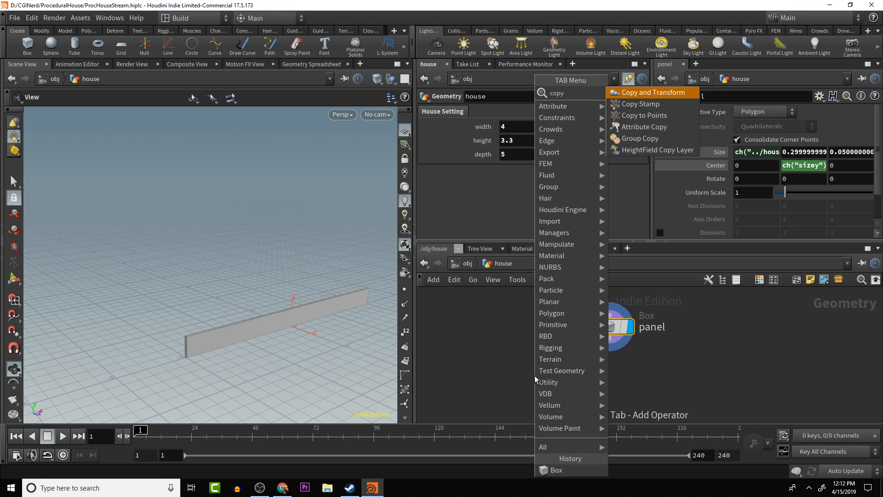
pyautogui.press('Return')
pyautogui.click(535, 375)
pyautogui.moveTo(536, 378); pyautogui.dragTo(612, 378)
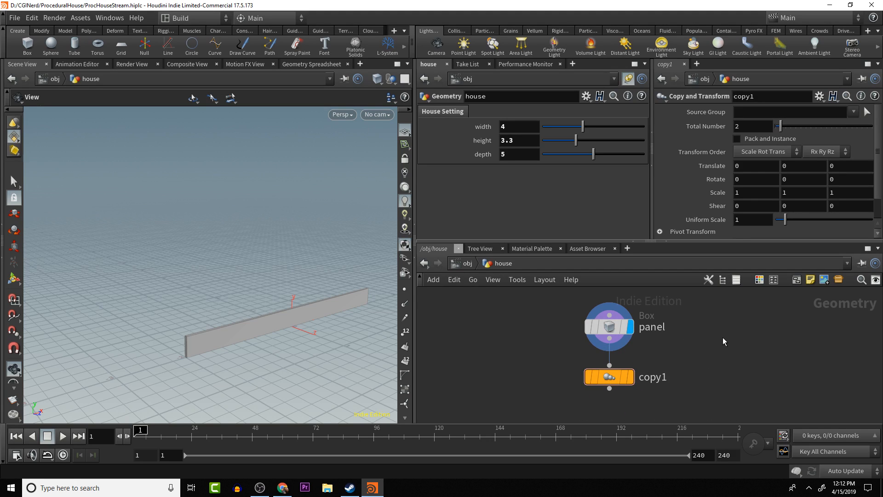
# - Copy the panel's Y size, paste it as a relative reference into copy1's Y translate, and display the copy1 node
pyautogui.moveTo(617, 319)
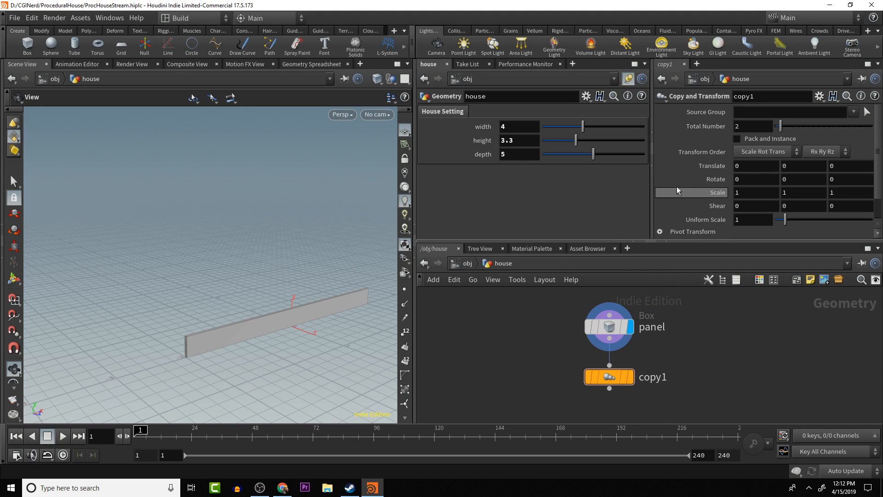
pyautogui.moveTo(231, 311)
pyautogui.mouseDown()
pyautogui.moveTo(249, 313)
pyautogui.moveTo(223, 325)
pyautogui.mouseUp()
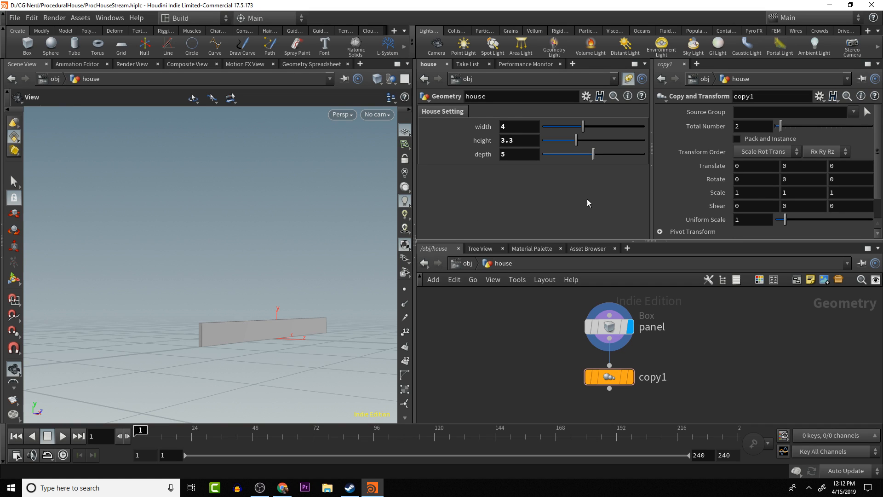
pyautogui.click(608, 326)
pyautogui.doubleClick(798, 153)
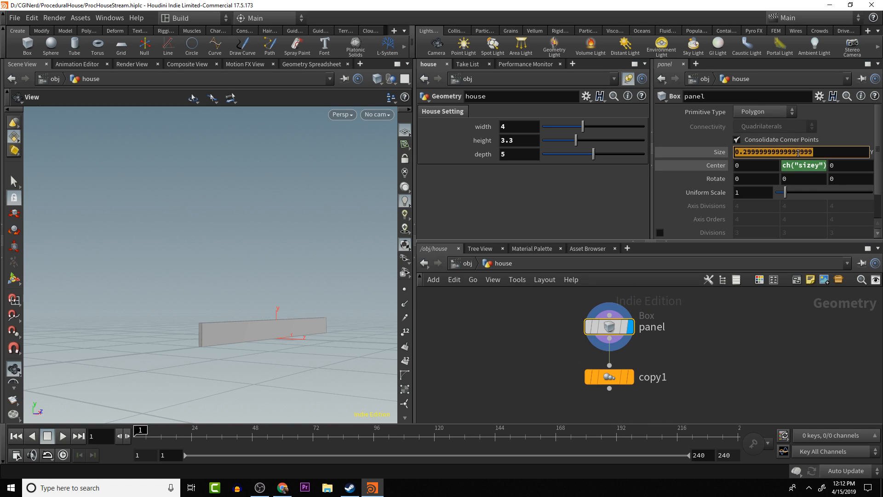
pyautogui.rightClick(798, 153)
pyautogui.click(775, 229)
pyautogui.click(606, 377)
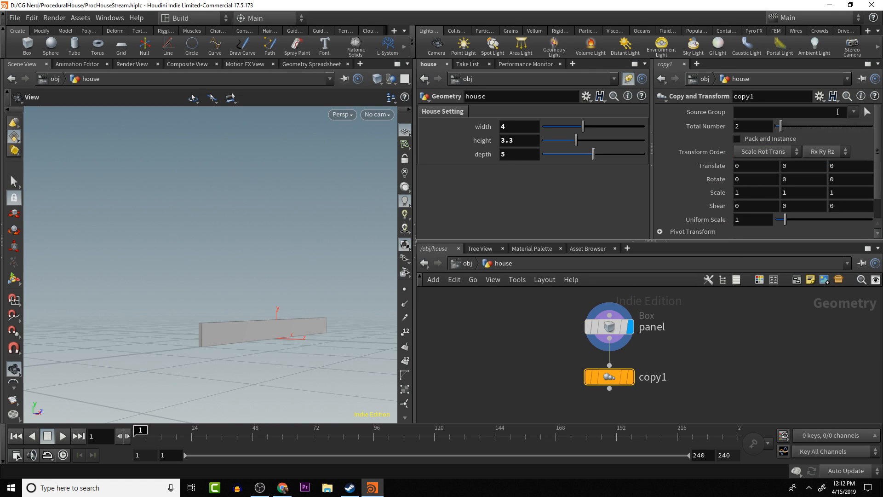
pyautogui.doubleClick(795, 166)
pyautogui.rightClick(796, 166)
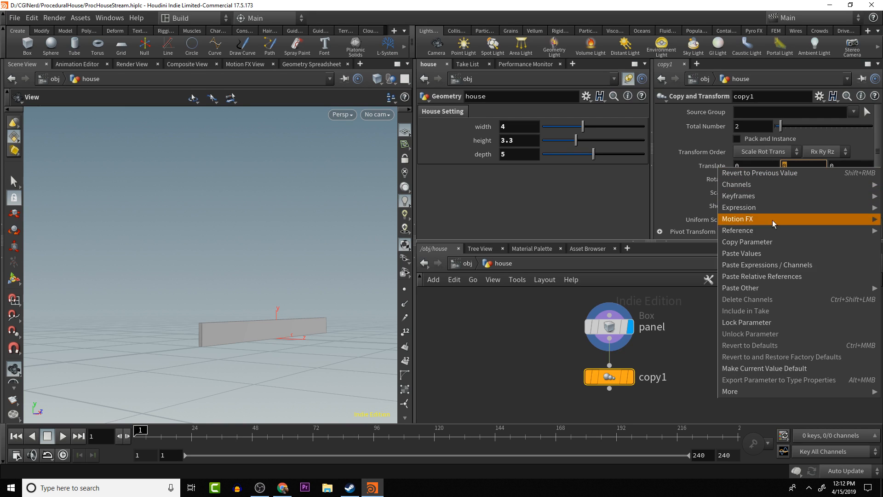
pyautogui.click(773, 275)
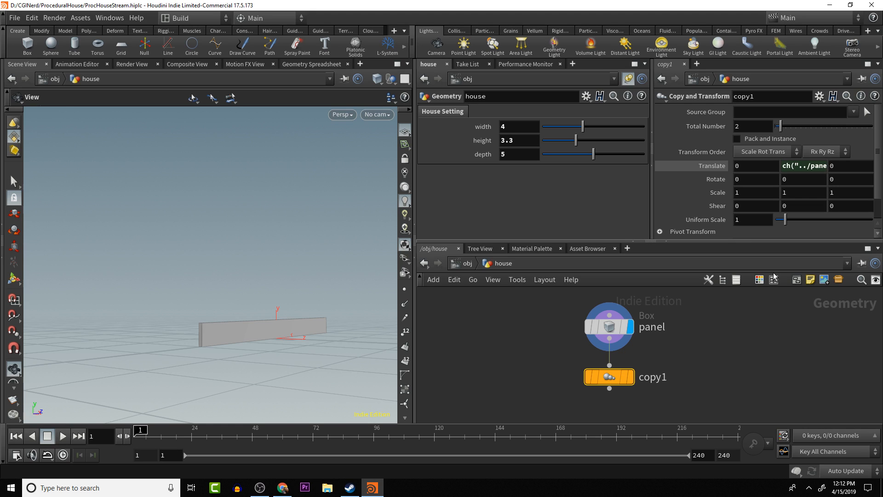
pyautogui.click(630, 377)
pyautogui.moveTo(325, 374); pyautogui.dragTo(350, 326)
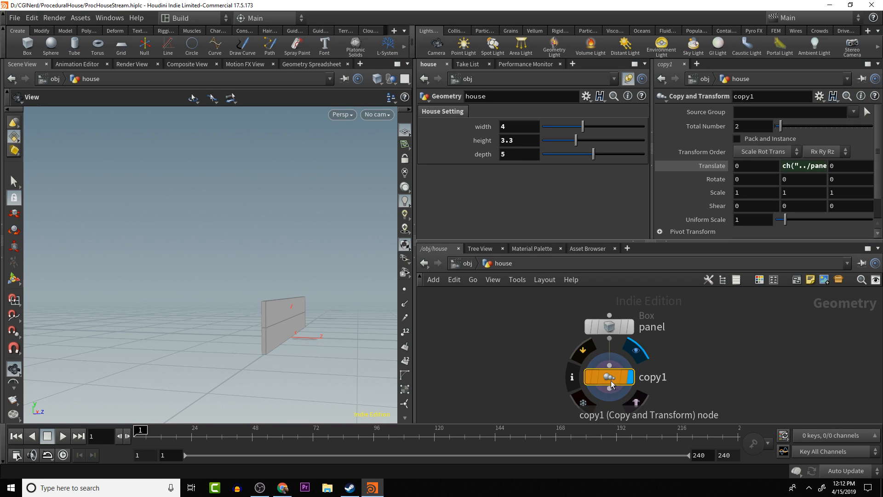
# - Move the panel node up and insert a Transform node on the wire between panel and copy1
pyautogui.click(712, 353)
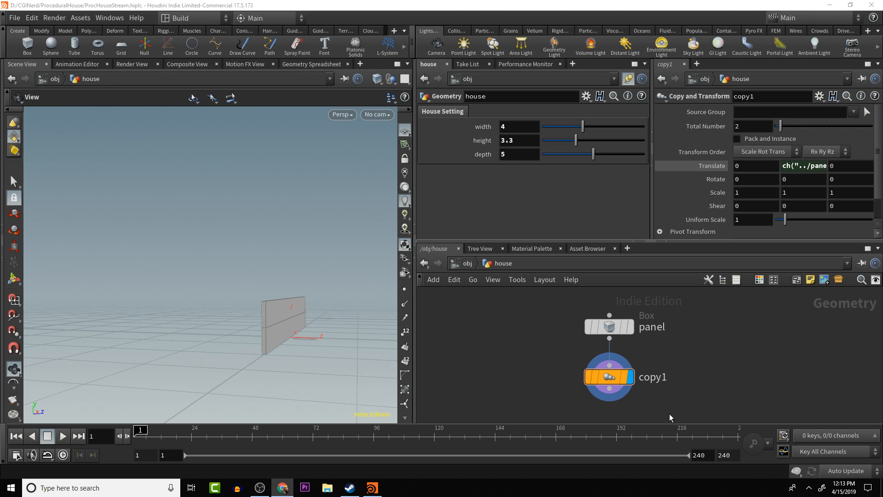
pyautogui.press('Tab')
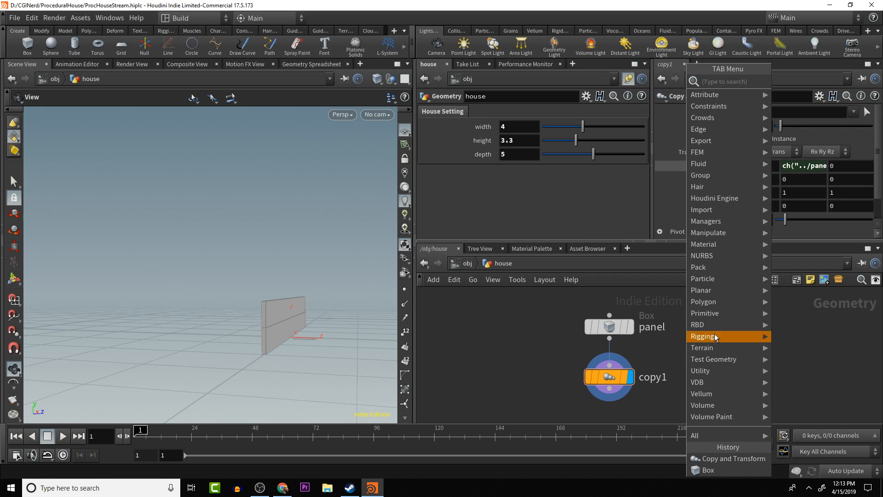
pyautogui.click(608, 328)
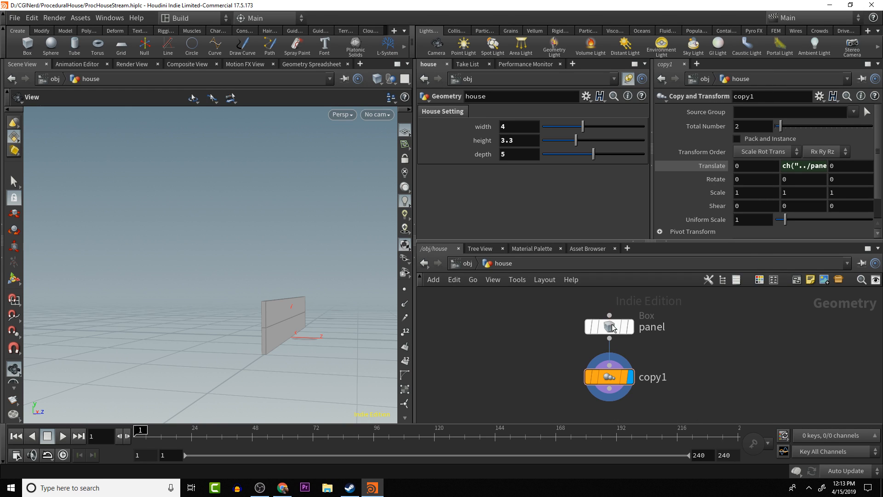
pyautogui.moveTo(607, 328); pyautogui.dragTo(608, 313)
pyautogui.press('Tab')
pyautogui.write('tran')
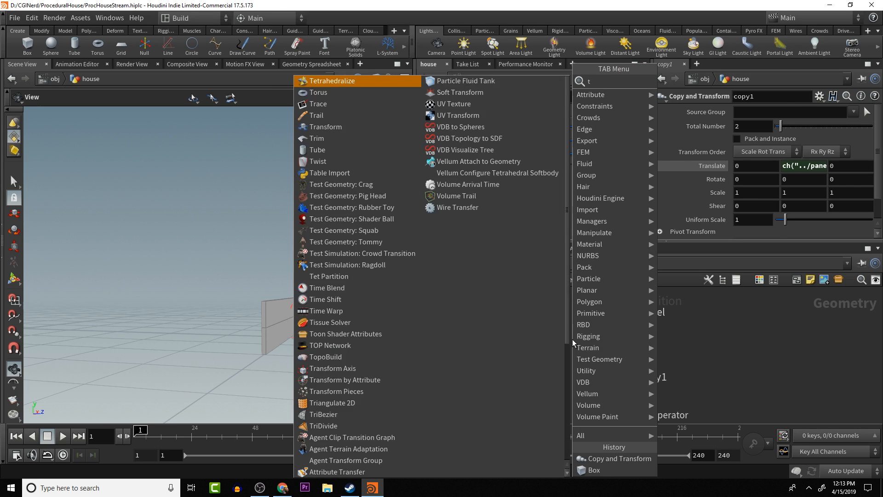
pyautogui.press('Return')
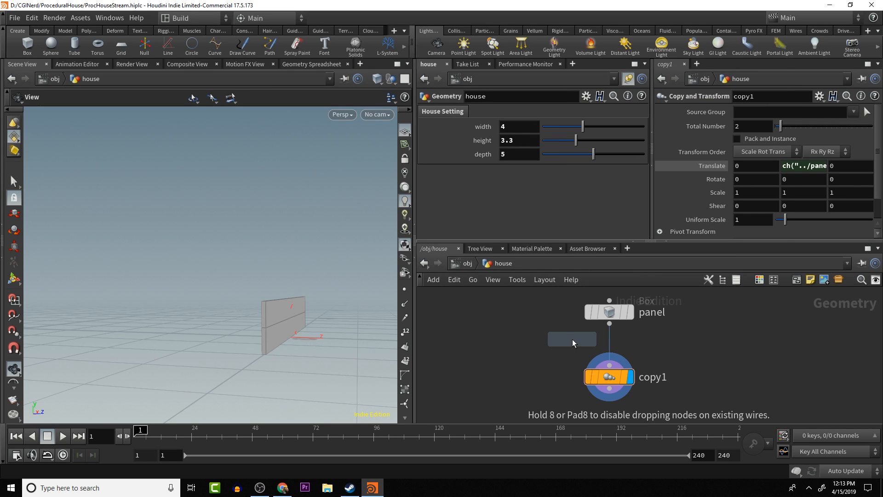
pyautogui.click(612, 348)
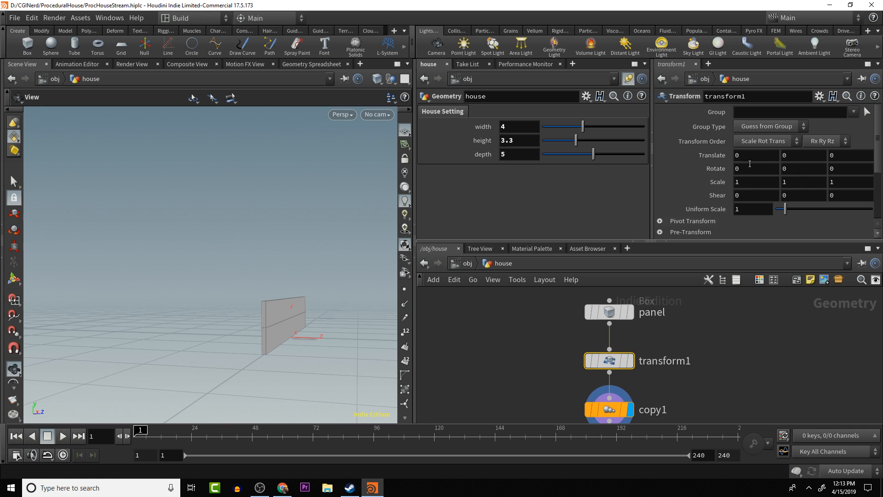
# - Tilt the wall panels by setting the transform1 node's X rotation to -5.8
pyautogui.moveTo(750, 164); pyautogui.dragTo(805, 177, button='middle')
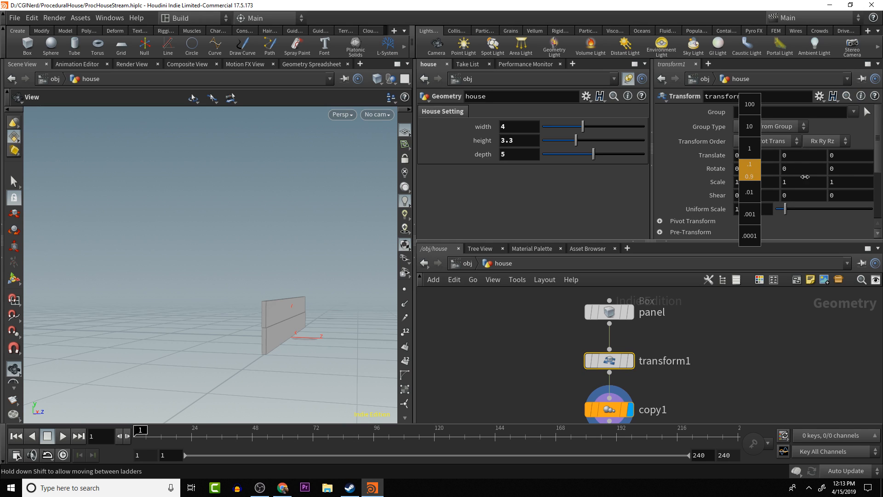
pyautogui.moveTo(750, 170); pyautogui.dragTo(734, 224, button='middle')
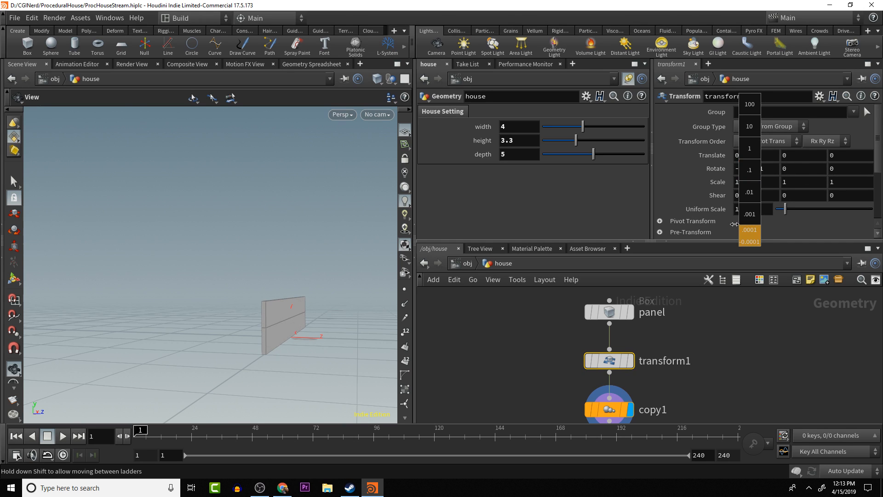
pyautogui.moveTo(459, 234); pyautogui.dragTo(785, 177, button='middle')
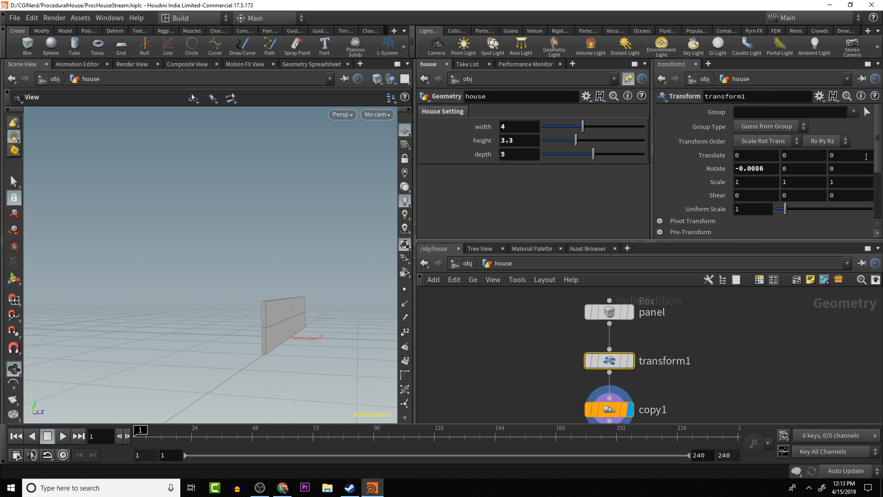
pyautogui.doubleClick(748, 169)
pyautogui.write('1')
pyautogui.press('Return')
pyautogui.moveTo(745, 160); pyautogui.dragTo(700, 179, button='middle')
pyautogui.moveTo(645, 179); pyautogui.dragTo(367, 215, button='middle')
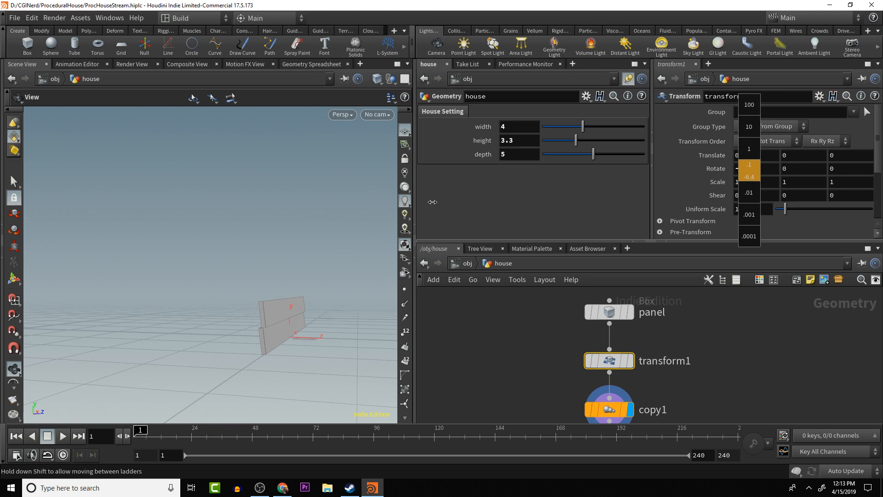
pyautogui.moveTo(457, 202); pyautogui.dragTo(460, 202, button='middle')
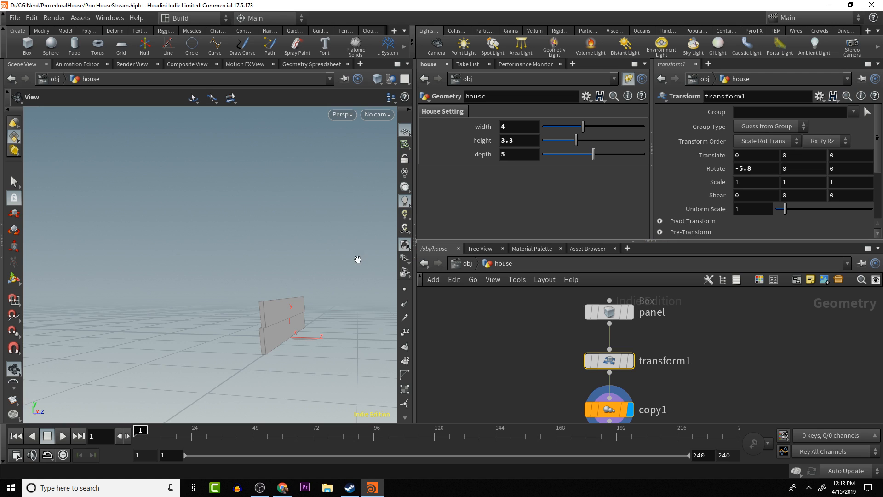
pyautogui.moveTo(359, 258); pyautogui.dragTo(272, 305)
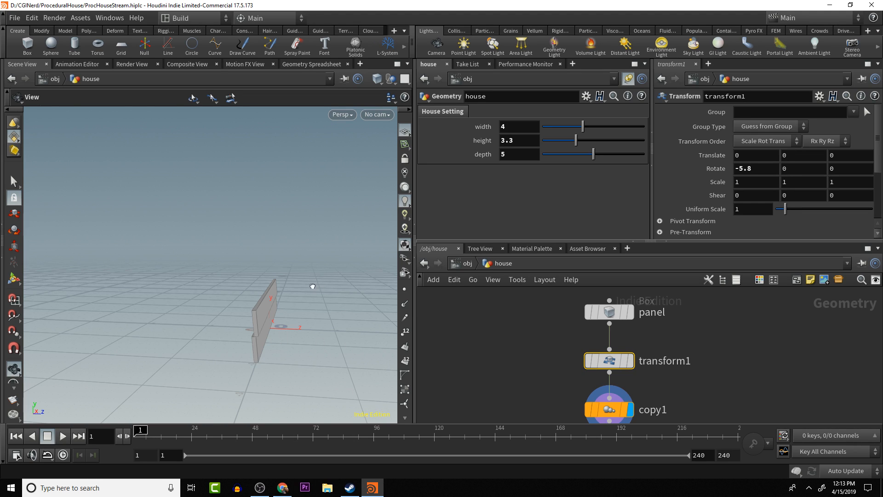
pyautogui.moveTo(311, 285); pyautogui.dragTo(275, 290)
pyautogui.moveTo(304, 264); pyautogui.dragTo(251, 288)
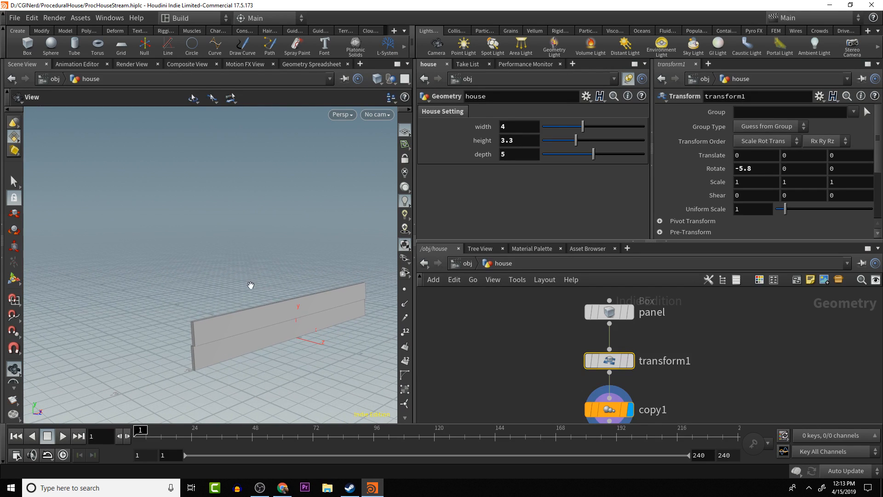
# - Move the transform1 and copy1 nodes up closer beneath the panel node in the network
pyautogui.moveTo(199, 300); pyautogui.dragTo(258, 304)
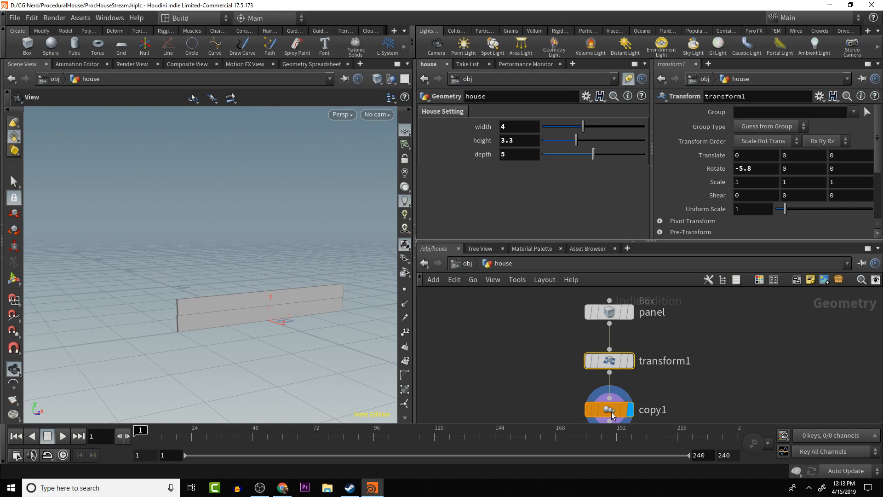
pyautogui.moveTo(612, 412); pyautogui.dragTo(611, 394)
pyautogui.moveTo(609, 363); pyautogui.dragTo(609, 335)
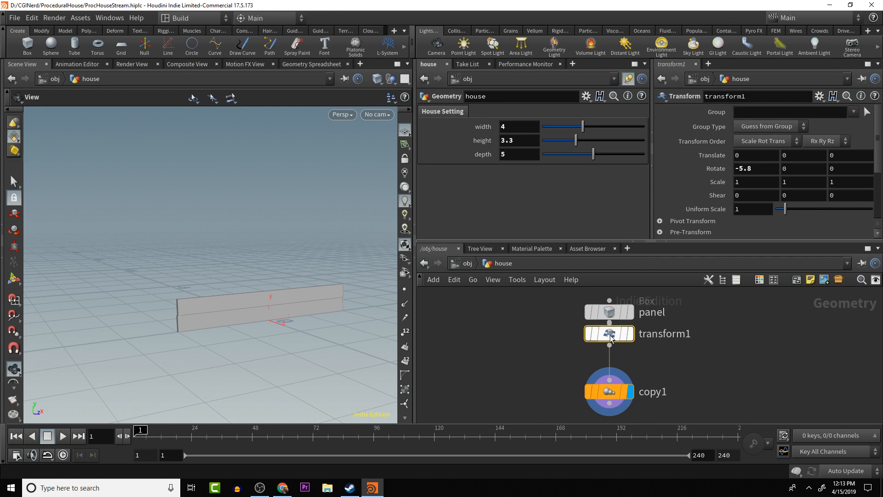
pyautogui.moveTo(611, 390); pyautogui.dragTo(610, 375)
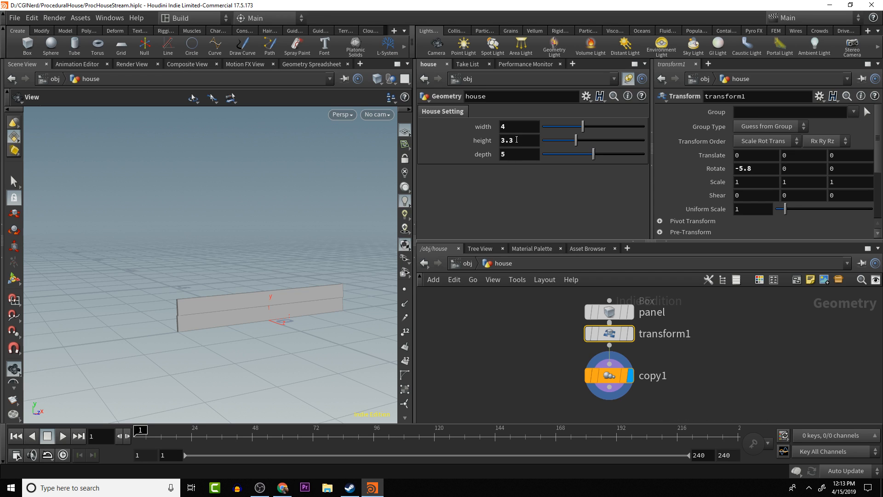
# - Try four copies in copy1, and drive its Total Number with a relative reference to the house's height parameter
pyautogui.click(606, 373)
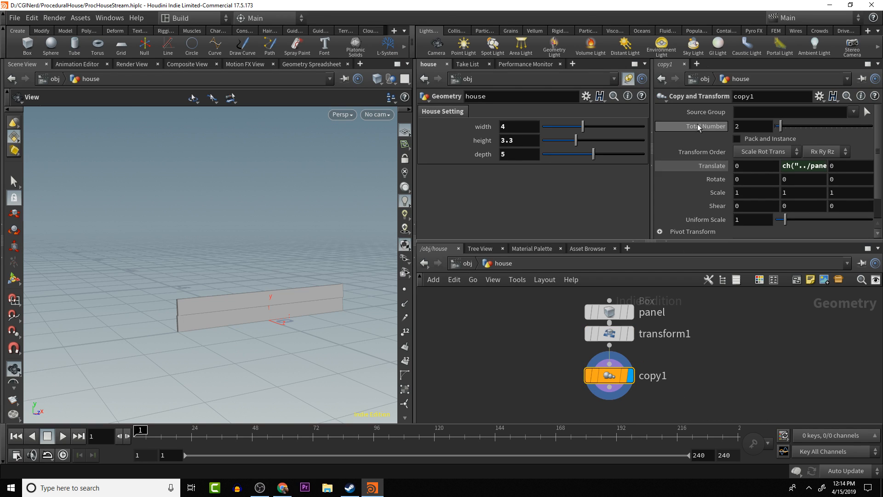
pyautogui.moveTo(780, 128)
pyautogui.mouseDown()
pyautogui.moveTo(828, 136)
pyautogui.moveTo(793, 140)
pyautogui.mouseUp()
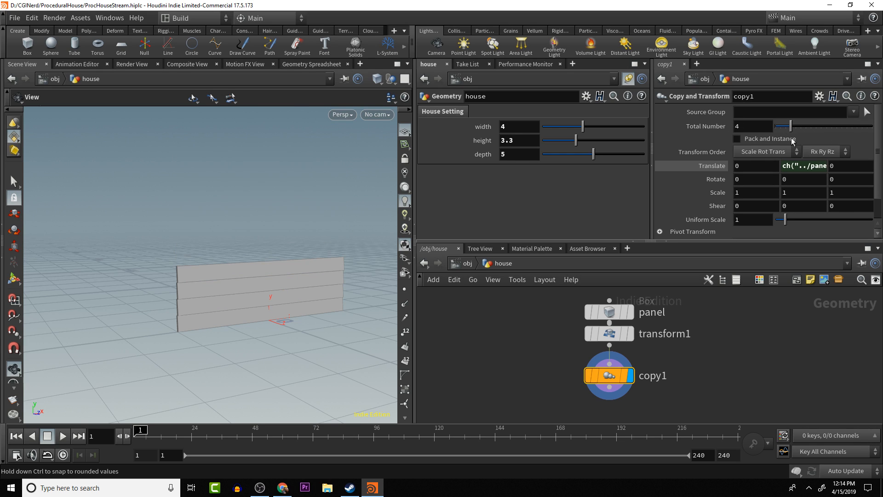
pyautogui.click(520, 142)
pyautogui.rightClick(518, 143)
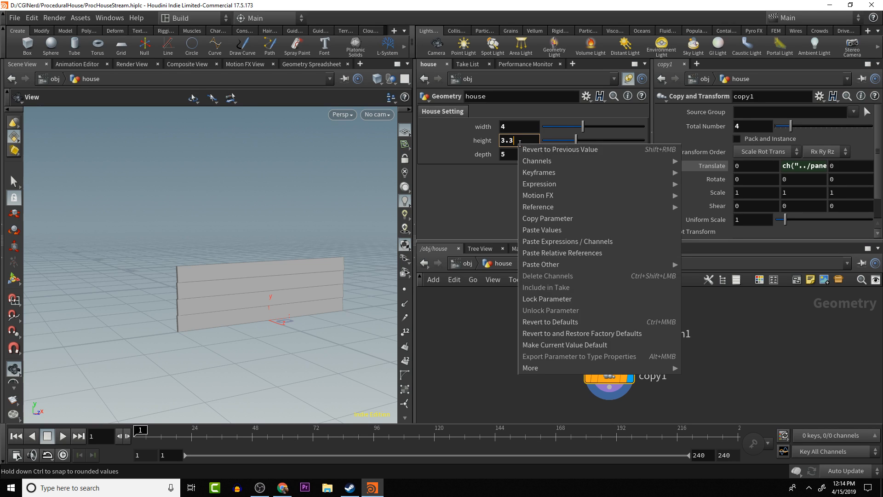
pyautogui.click(543, 219)
pyautogui.click(746, 127)
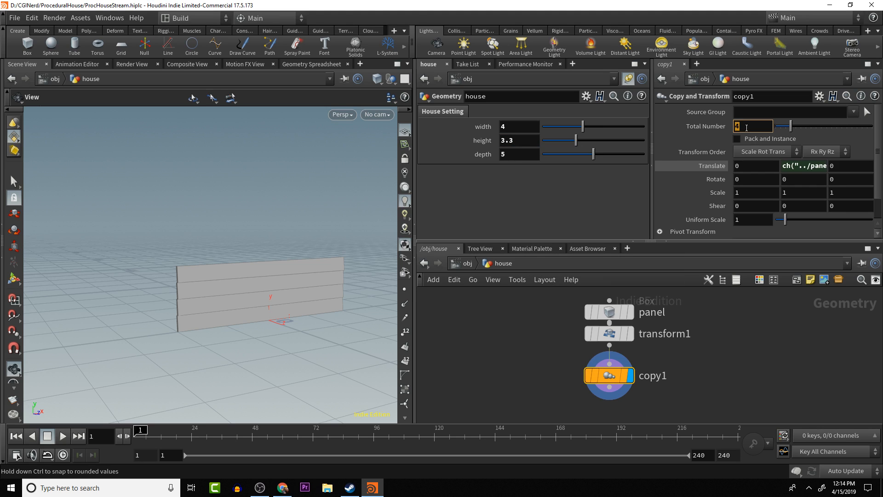
pyautogui.rightClick(746, 127)
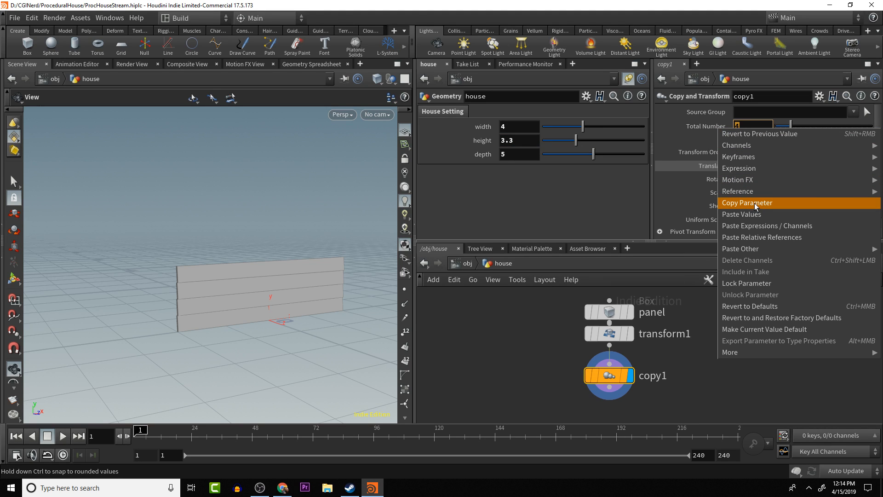
pyautogui.click(764, 237)
pyautogui.press('Return')
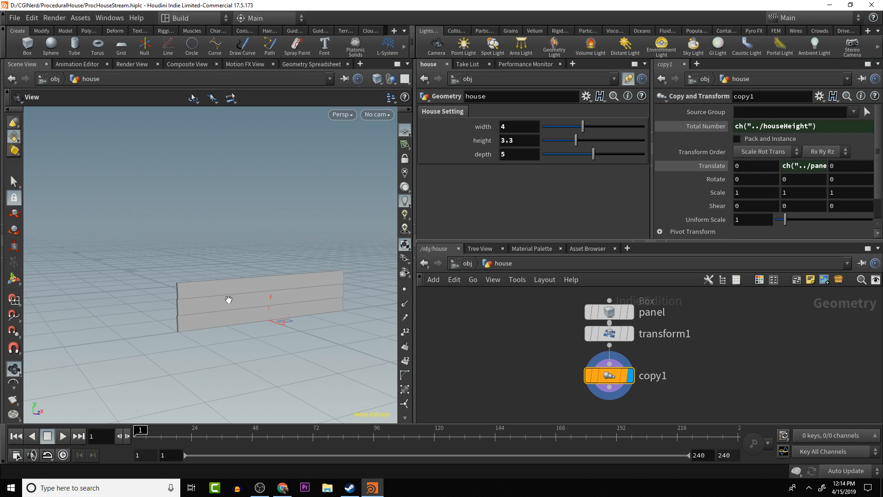
# - Examine the stacked panels in the front view and compare the wall's height with the panel's Y size
pyautogui.moveTo(225, 242); pyautogui.dragTo(236, 298)
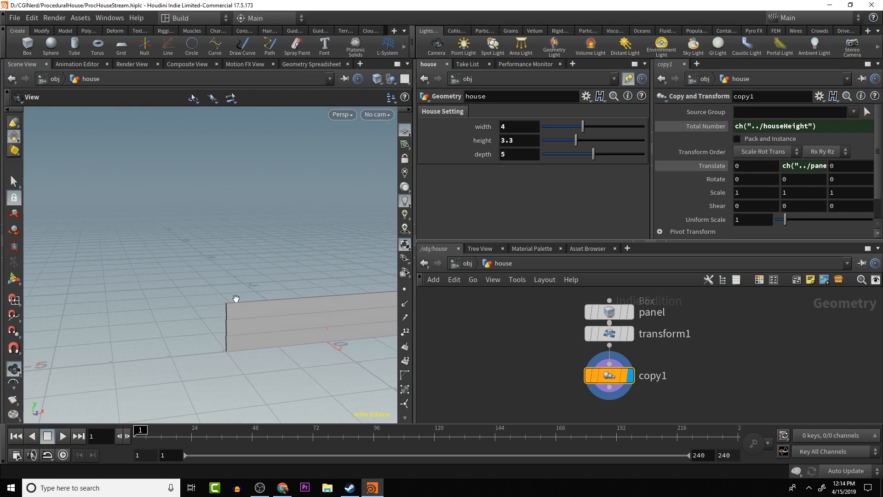
pyautogui.hotkey('space', '3')
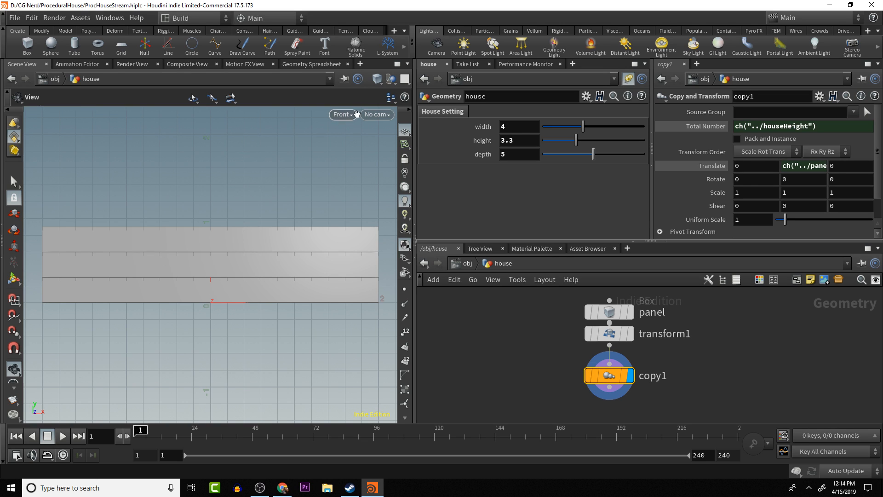
pyautogui.scroll(3, 213, 223)
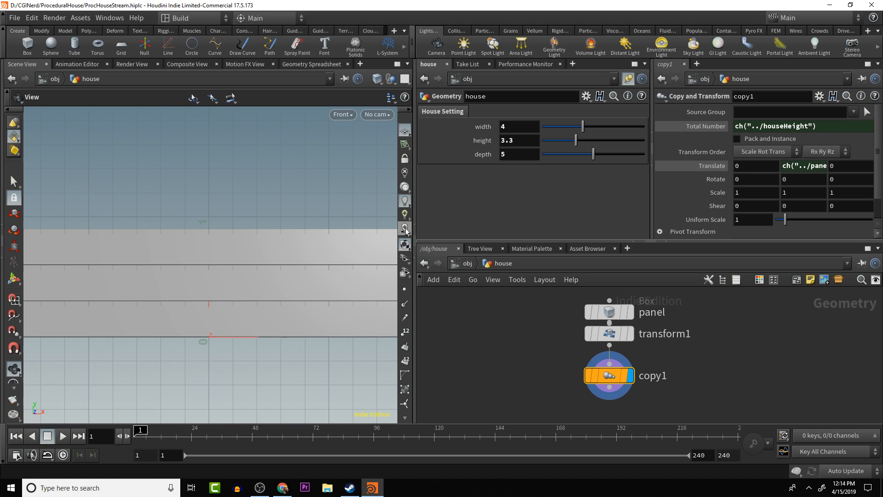
pyautogui.click(614, 306)
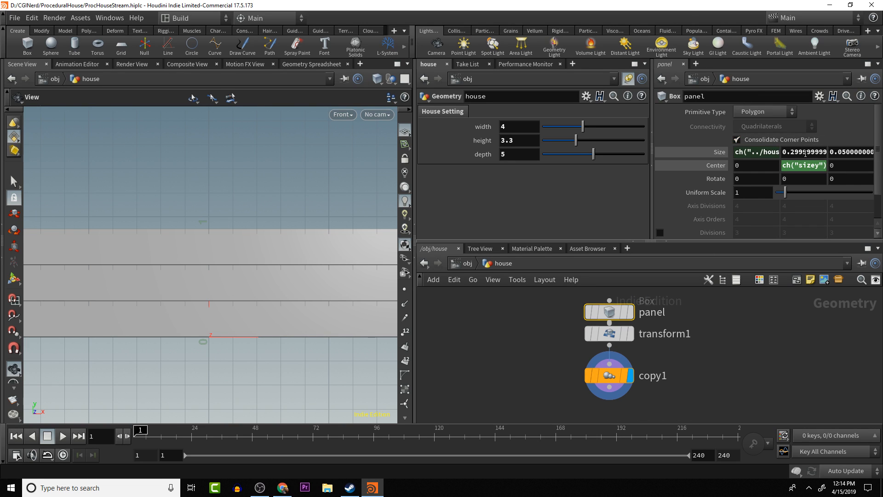
pyautogui.click(608, 375)
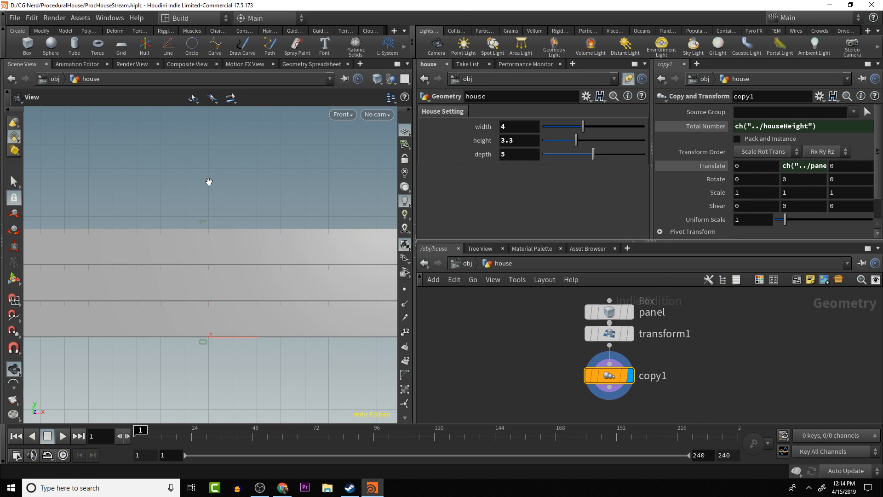
pyautogui.hotkey('space', '1')
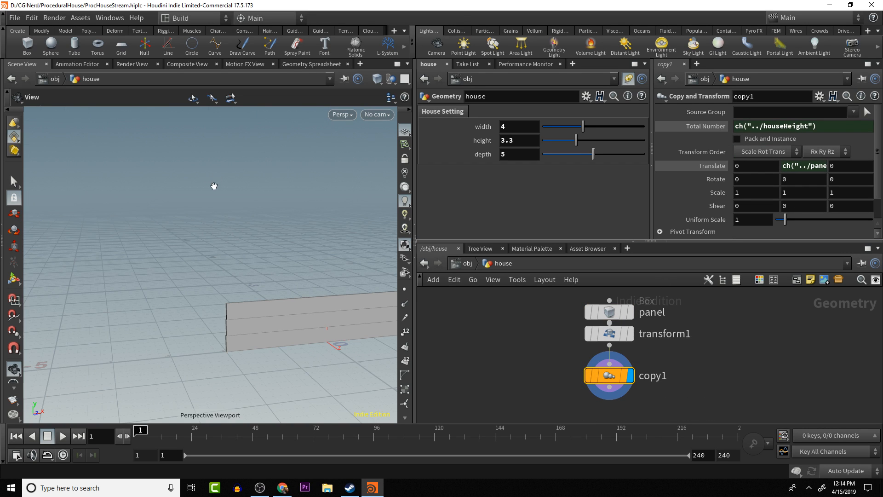
# - Extend copy1's Total Number expression to multiply houseHeight by (1/ the panel's Y size), using a relative reference copied from the panel node
pyautogui.click(837, 126)
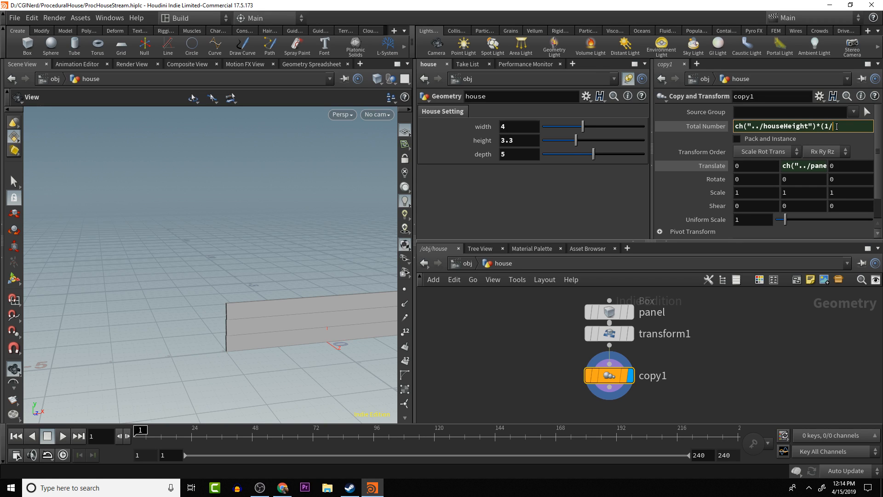
pyautogui.click(611, 361)
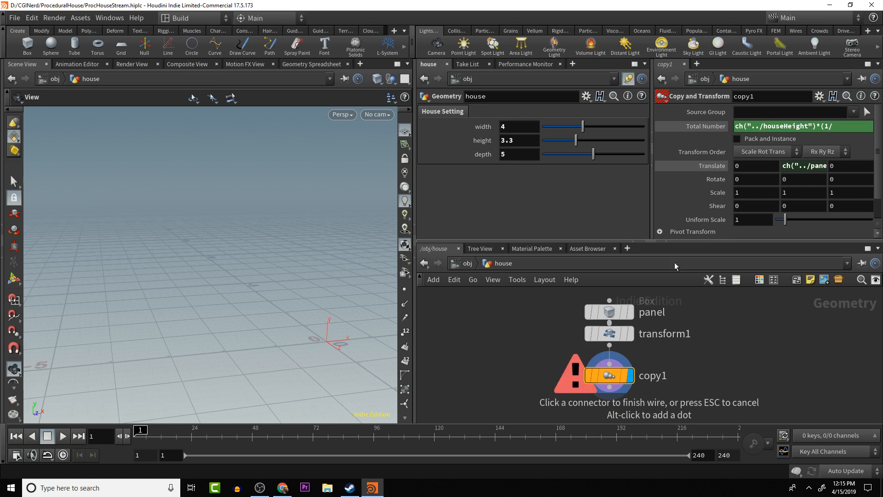
pyautogui.click(614, 313)
pyautogui.click(613, 314)
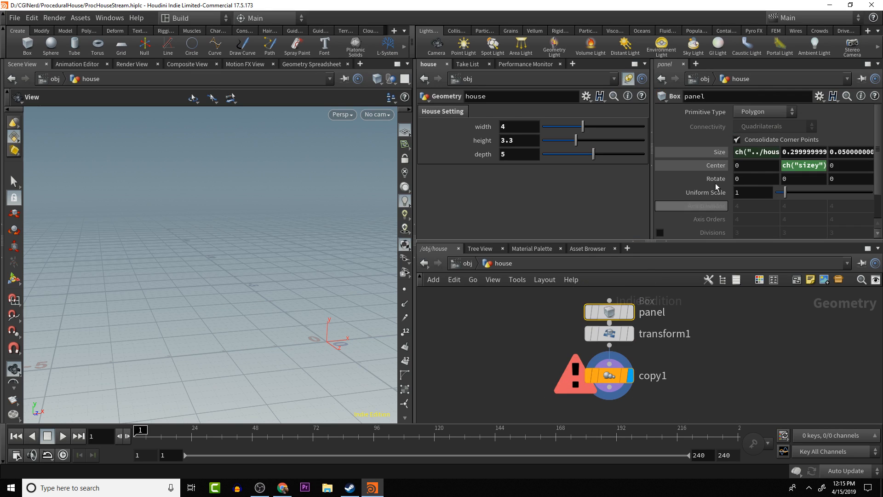
pyautogui.rightClick(719, 152)
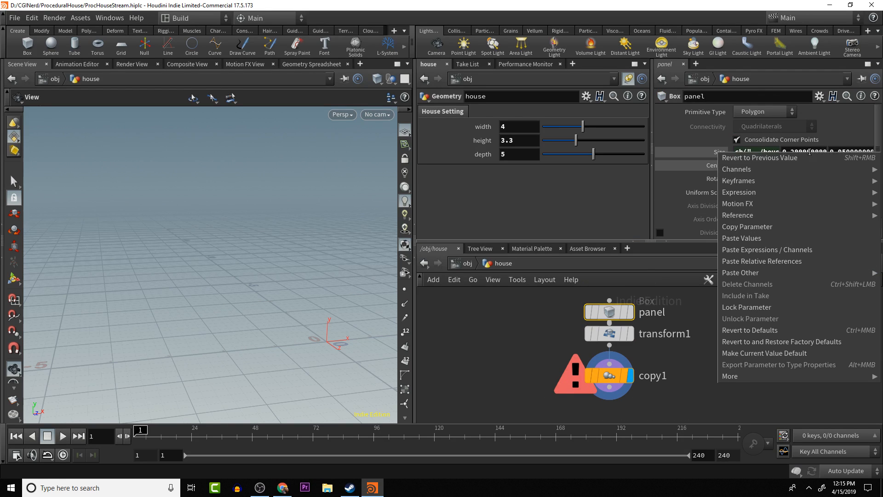
pyautogui.click(780, 227)
pyautogui.click(609, 375)
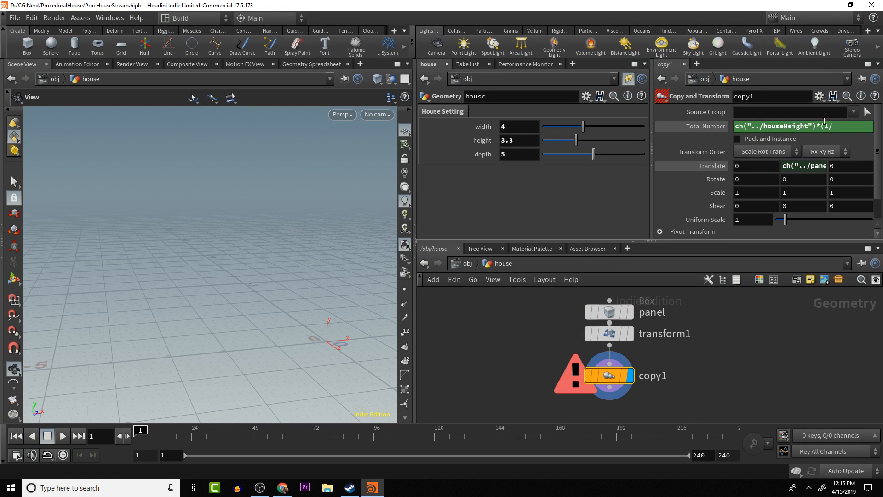
pyautogui.rightClick(844, 125)
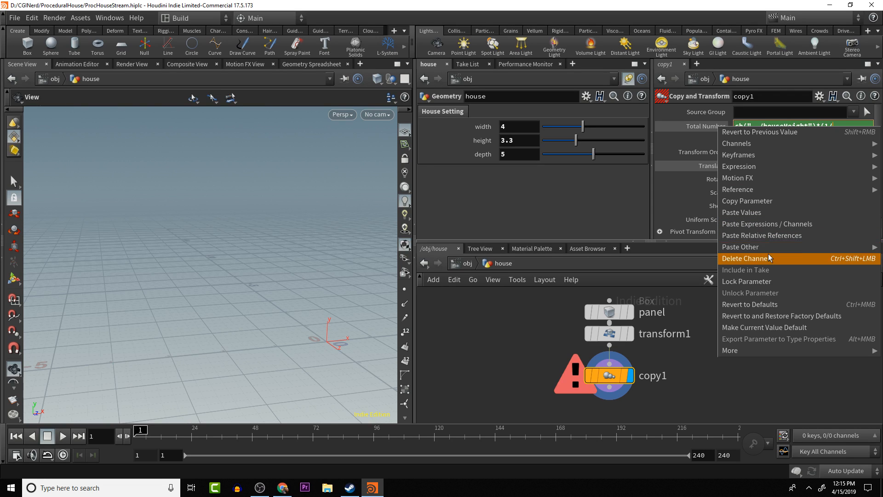
pyautogui.click(769, 235)
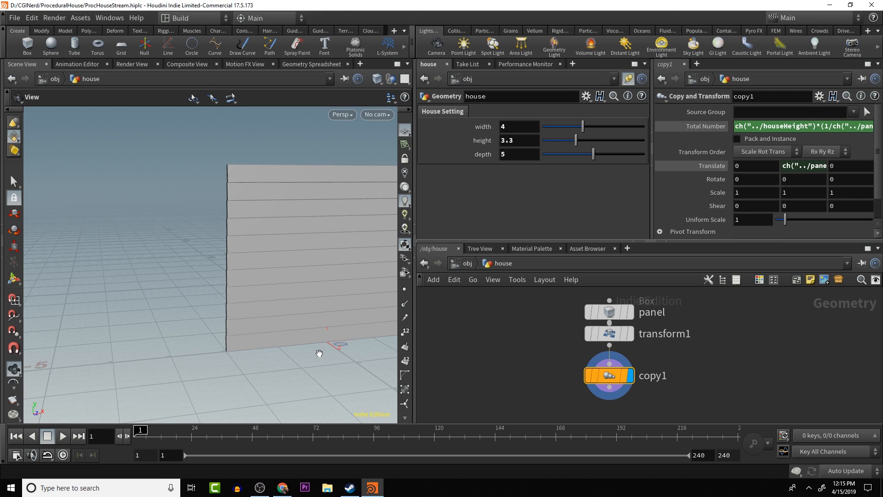
# - Inspect the complete panel wall's height against the grid in the front view, and return to perspective
pyautogui.hotkey('space', '3')
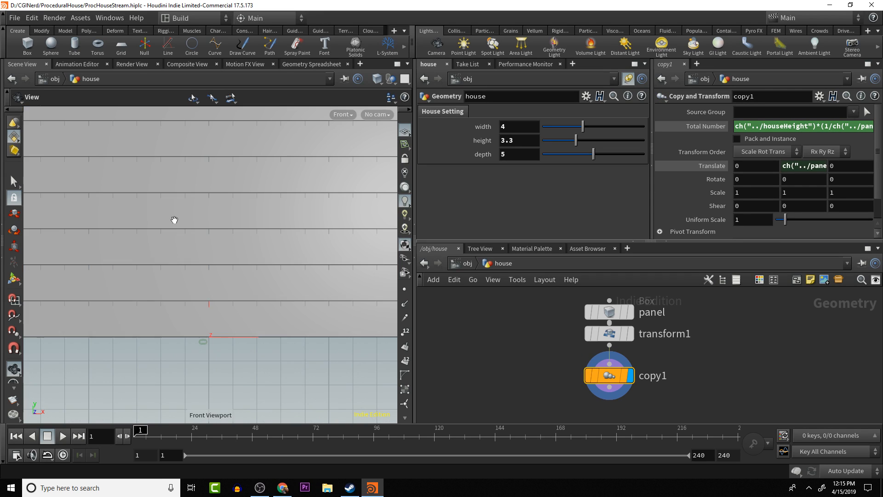
pyautogui.scroll(2, 291, 278)
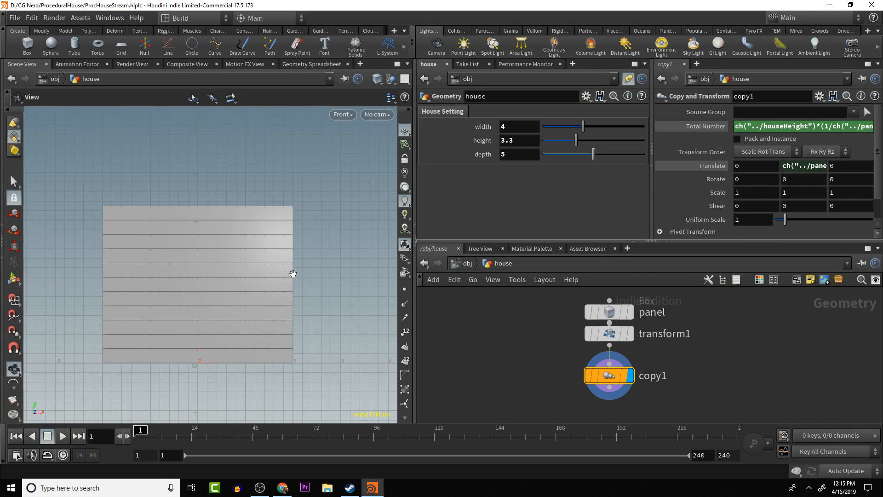
pyautogui.moveTo(166, 282); pyautogui.dragTo(130, 280, button='middle')
pyautogui.scroll(-1, 164, 284)
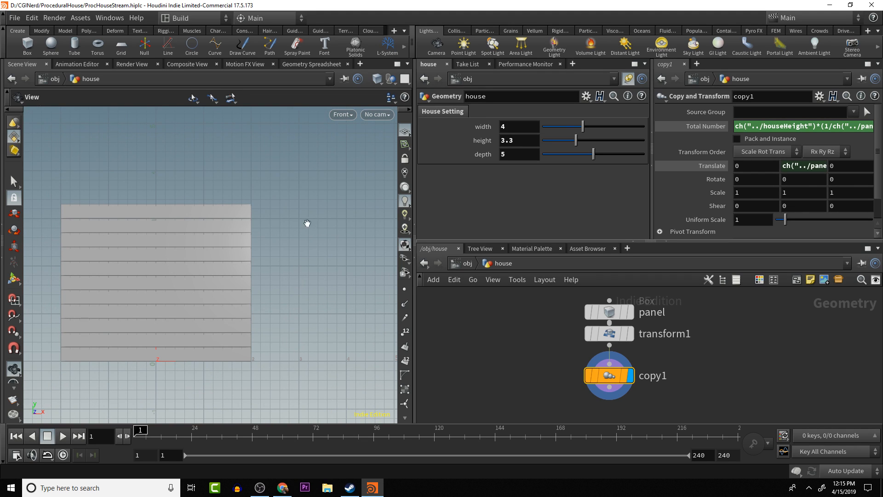
pyautogui.moveTo(207, 305); pyautogui.dragTo(321, 273, button='middle')
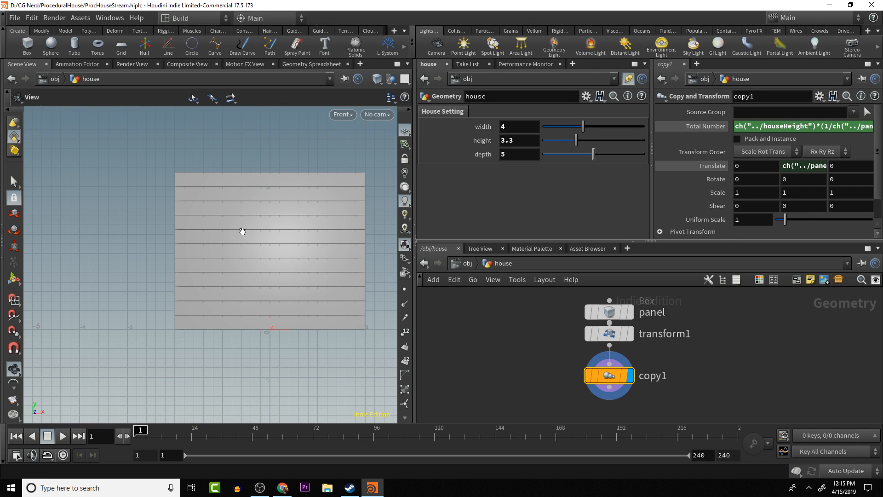
pyautogui.press('1')
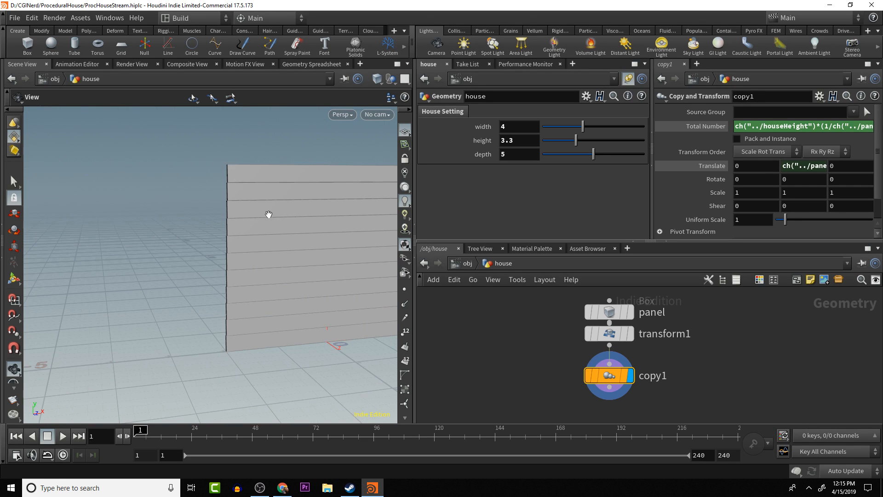
# - Test the house height parameter on the panel wall in perspective, ending at 3.3
pyautogui.moveTo(269, 214); pyautogui.dragTo(297, 202)
pyautogui.scroll(-3, 321, 229)
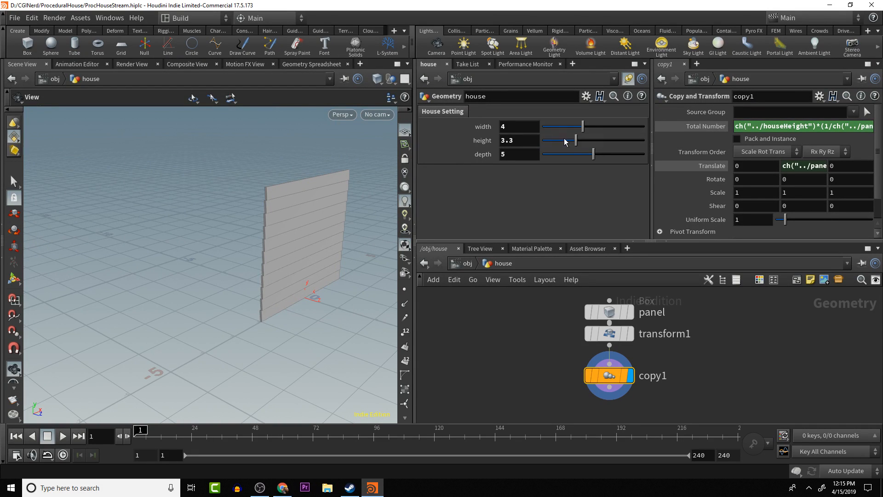
pyautogui.moveTo(575, 143)
pyautogui.mouseDown()
pyautogui.moveTo(585, 144)
pyautogui.moveTo(575, 144)
pyautogui.mouseUp()
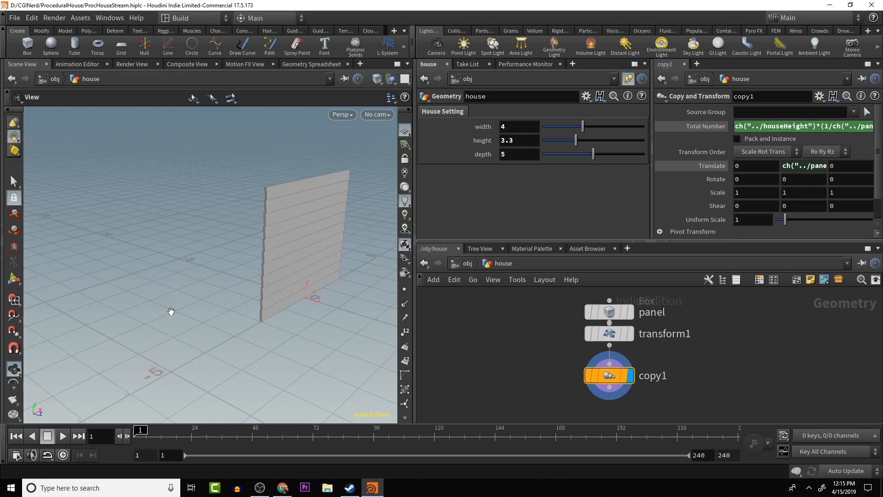
# - Examine the tilted panel wall from several angles and space out the panel, transform1 and copy1 nodes in the network
pyautogui.moveTo(201, 292); pyautogui.dragTo(230, 321)
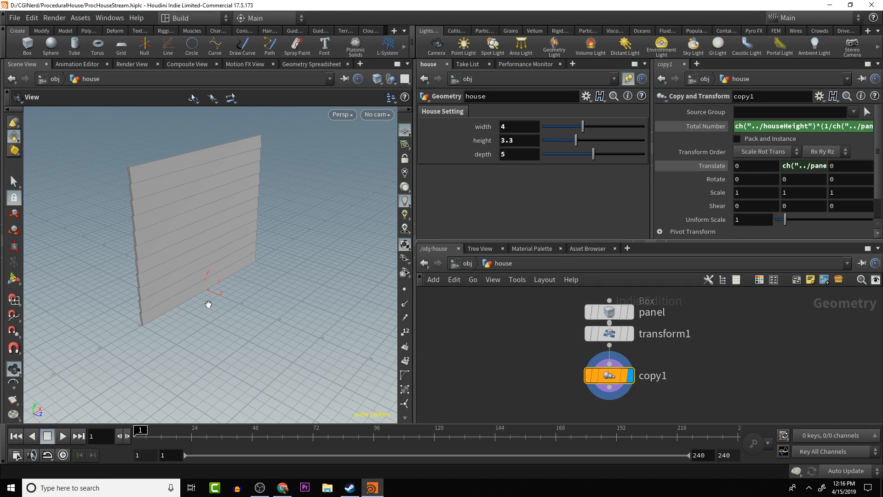
pyautogui.moveTo(208, 304); pyautogui.dragTo(238, 285)
pyautogui.moveTo(251, 198); pyautogui.dragTo(224, 282)
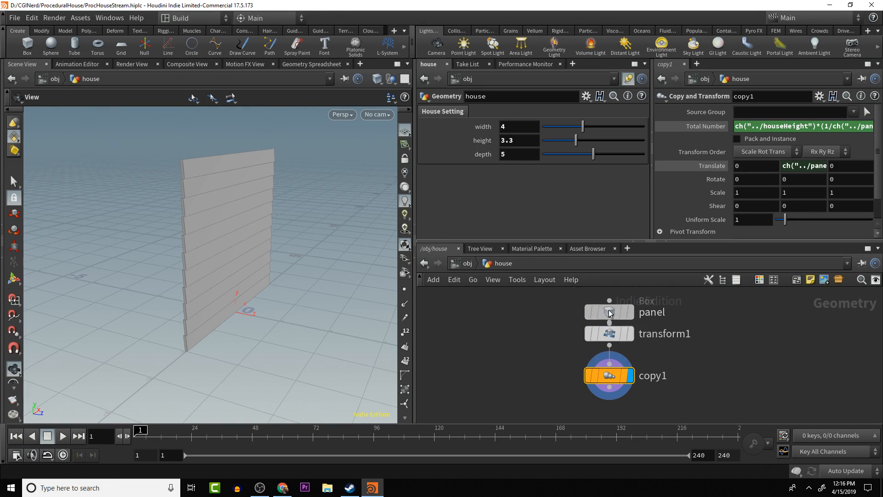
pyautogui.moveTo(609, 314); pyautogui.dragTo(610, 340)
pyautogui.moveTo(610, 342)
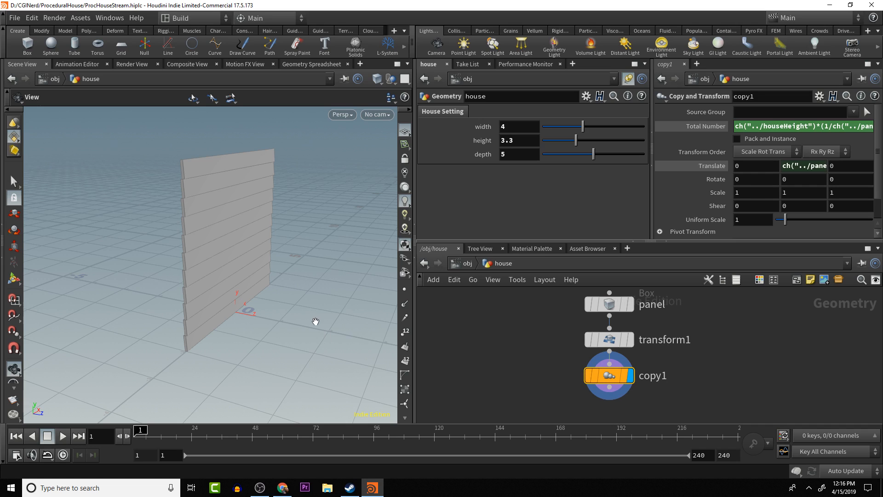
pyautogui.moveTo(316, 319); pyautogui.dragTo(254, 341)
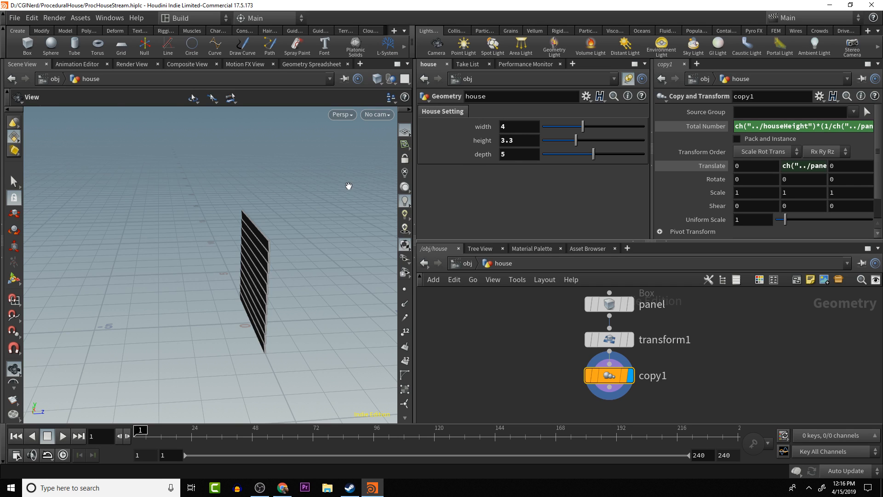
pyautogui.moveTo(320, 211); pyautogui.dragTo(279, 231)
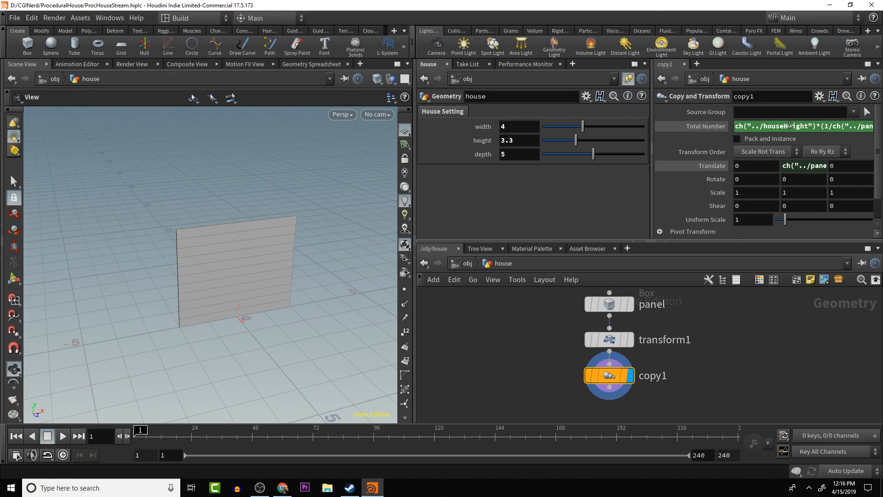
pyautogui.moveTo(615, 378)
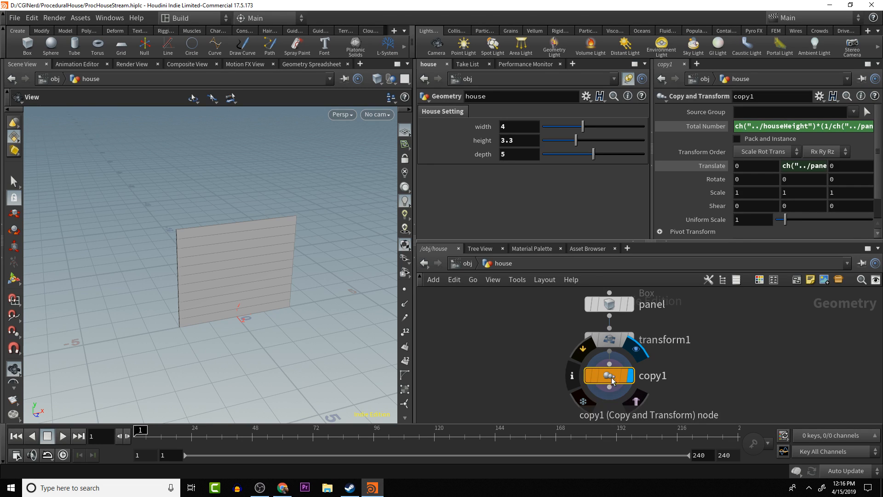
pyautogui.moveTo(178, 260); pyautogui.dragTo(213, 262)
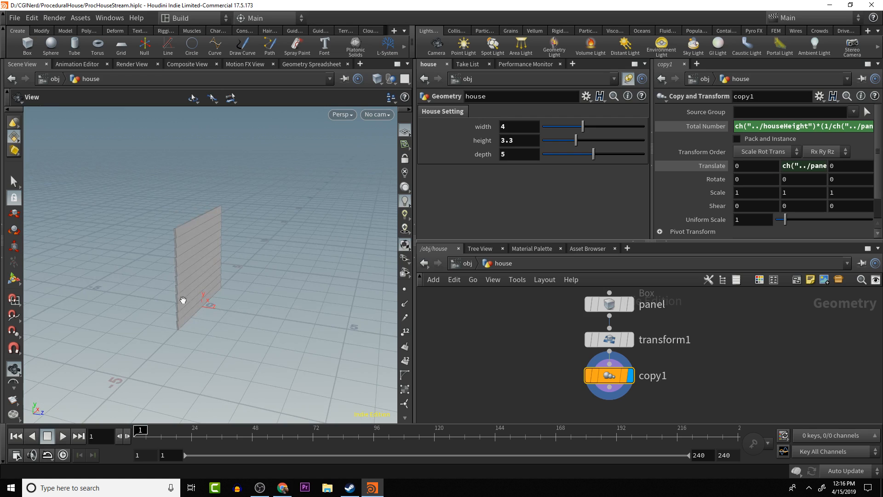
pyautogui.moveTo(178, 284); pyautogui.dragTo(288, 275, button='middle')
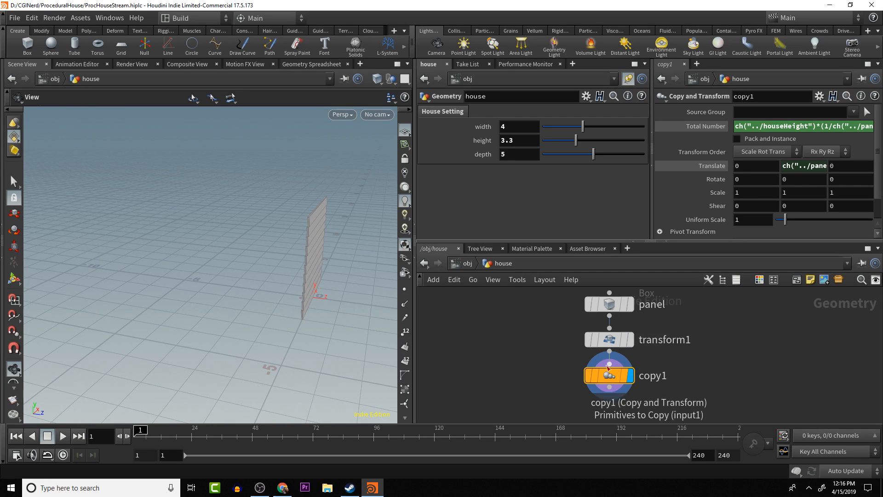
pyautogui.moveTo(617, 377); pyautogui.dragTo(617, 384)
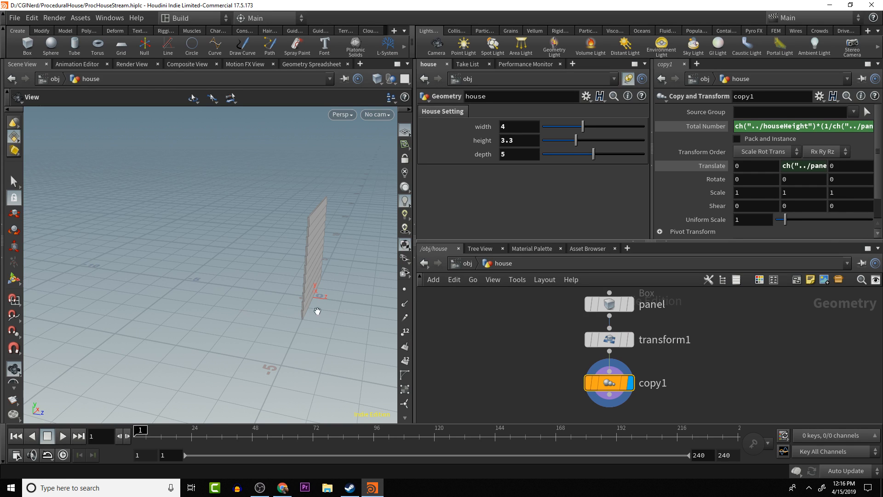
pyautogui.moveTo(315, 309); pyautogui.dragTo(277, 308)
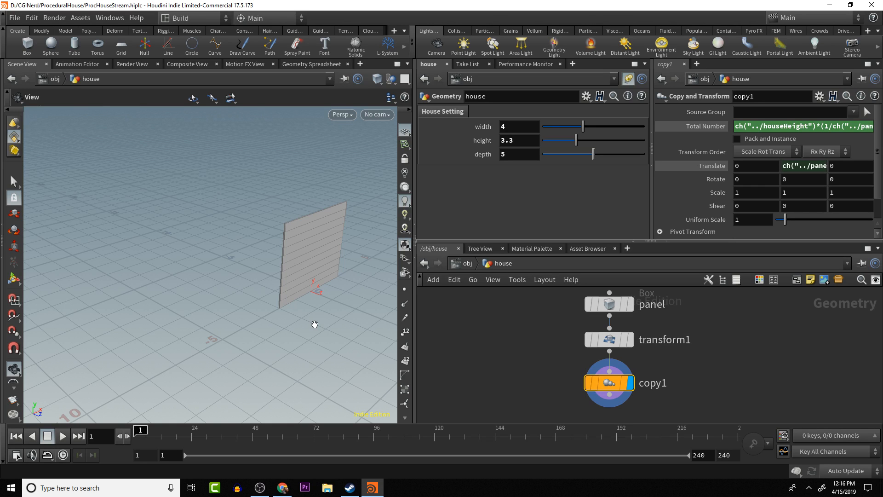
pyautogui.moveTo(249, 307); pyautogui.dragTo(221, 303)
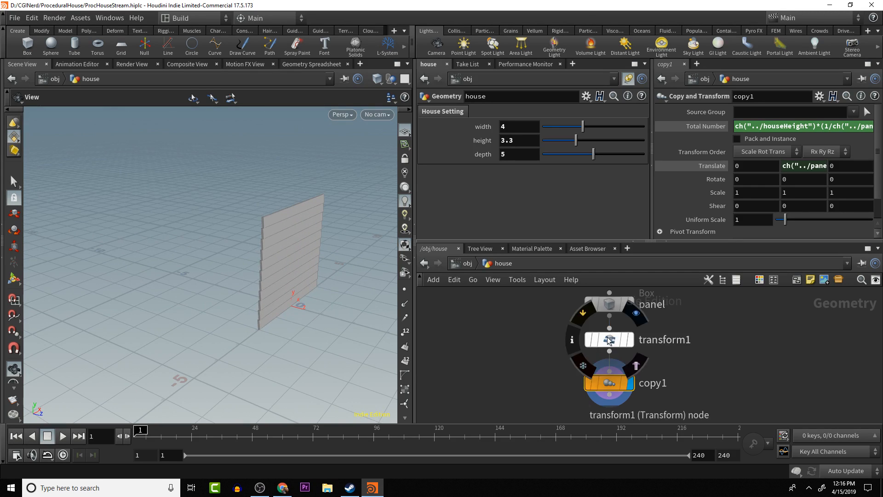
pyautogui.moveTo(608, 341); pyautogui.dragTo(609, 348)
# - Duplicate the panel box node and place the copy beside the original
pyautogui.click(609, 308)
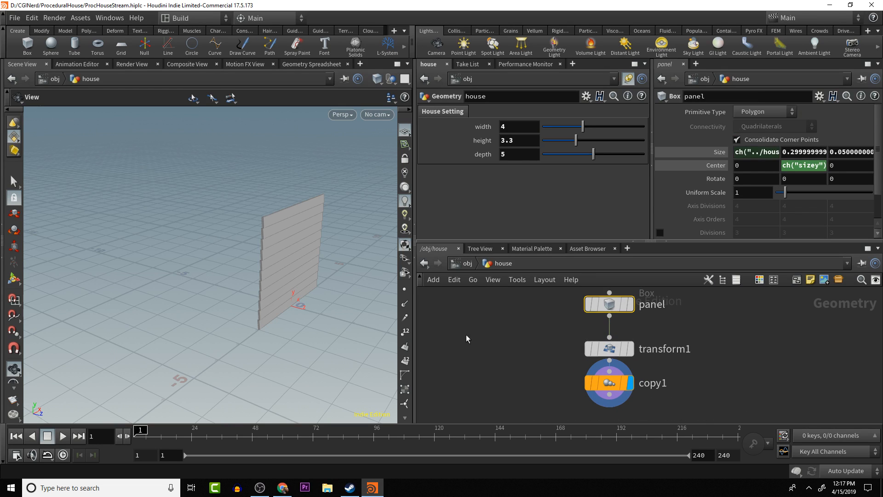
pyautogui.hotkey('ctrl', 'c')
pyautogui.hotkey('ctrl', 'v')
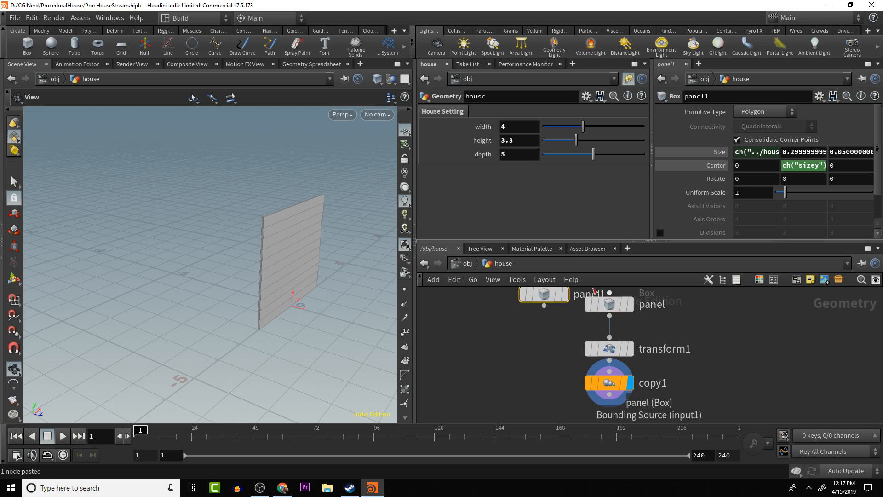
pyautogui.moveTo(526, 309)
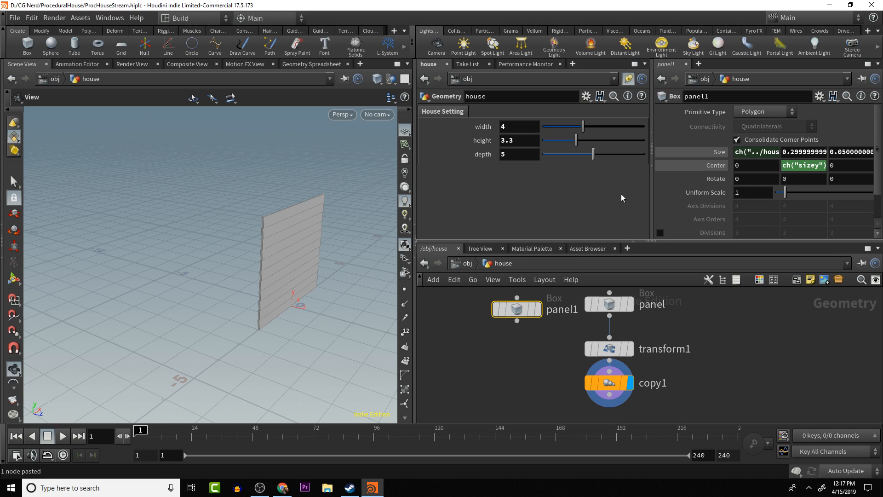
# - Remove the house width reference from the duplicated panel's X size and set it to 0.05
pyautogui.rightClick(769, 153)
pyautogui.moveTo(745, 182)
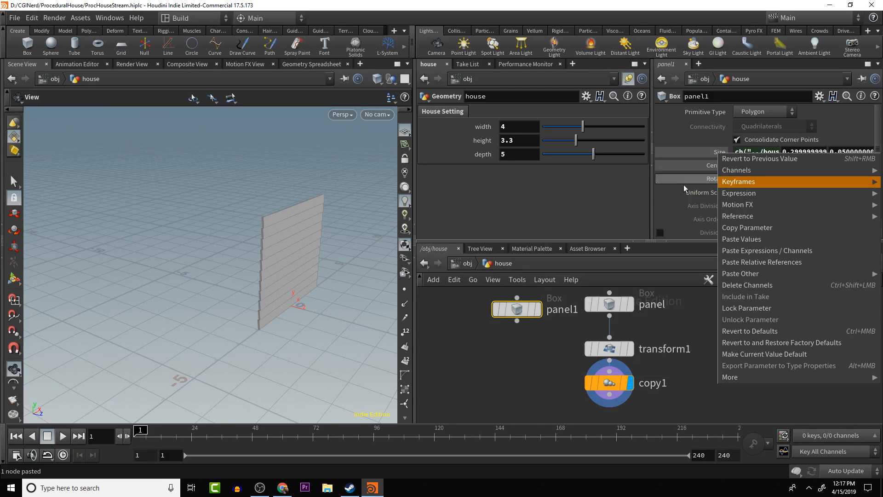
pyautogui.click(612, 299)
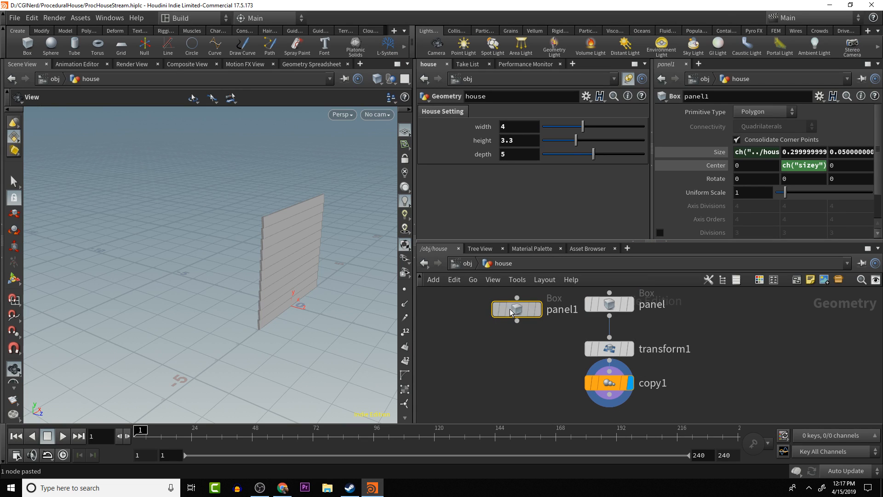
pyautogui.rightClick(759, 151)
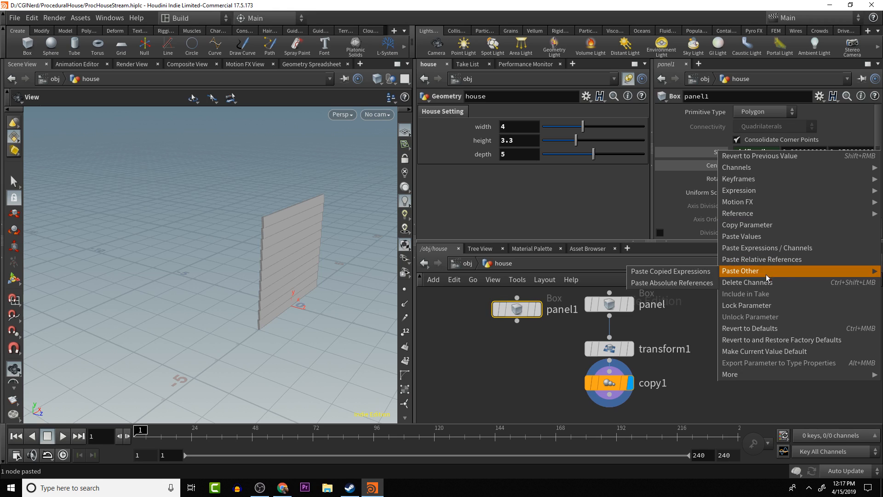
pyautogui.click(765, 239)
pyautogui.click(753, 151)
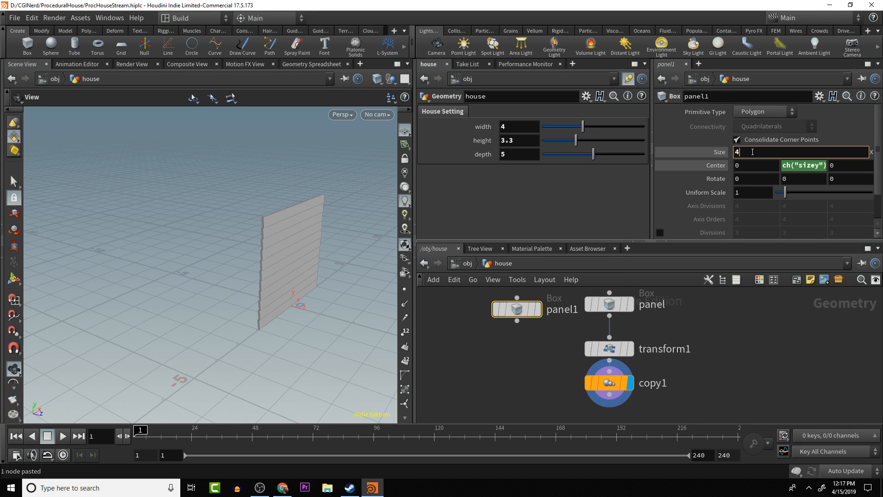
pyautogui.press('Return')
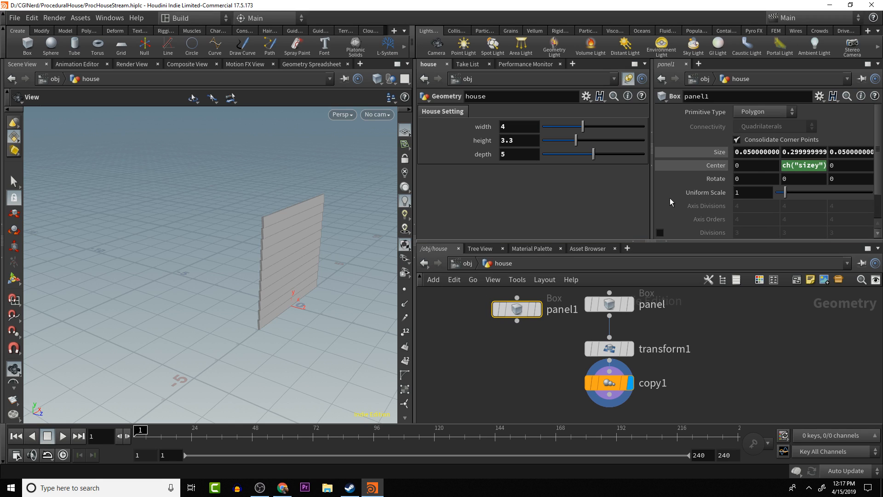
# - Add a Merge node below copy1, connect copy1 and the duplicated panel to it, and display the merged result
pyautogui.moveTo(545, 370); pyautogui.dragTo(551, 349, button='middle')
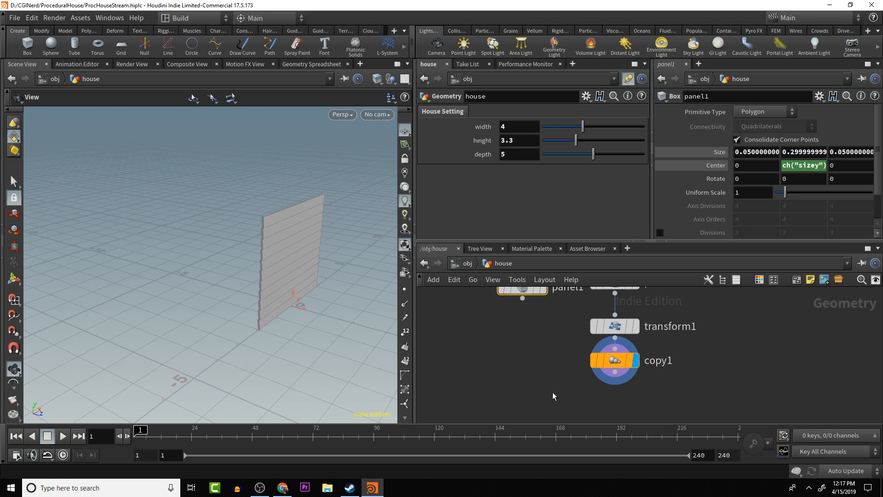
pyautogui.press('Tab')
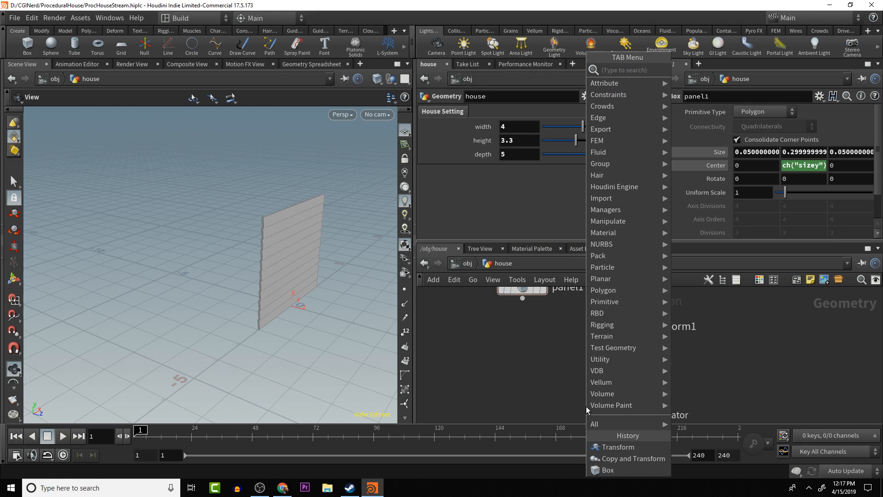
pyautogui.write('merge')
pyautogui.press('Return')
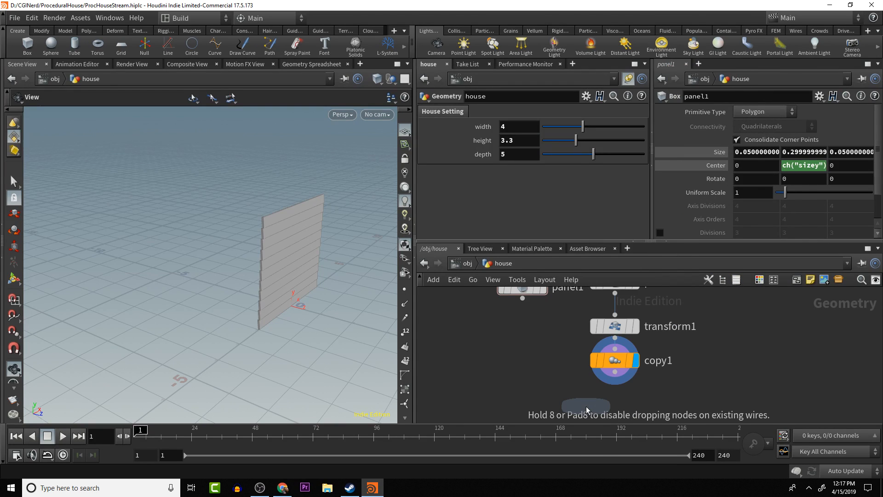
pyautogui.click(586, 406)
pyautogui.moveTo(615, 381); pyautogui.dragTo(586, 394)
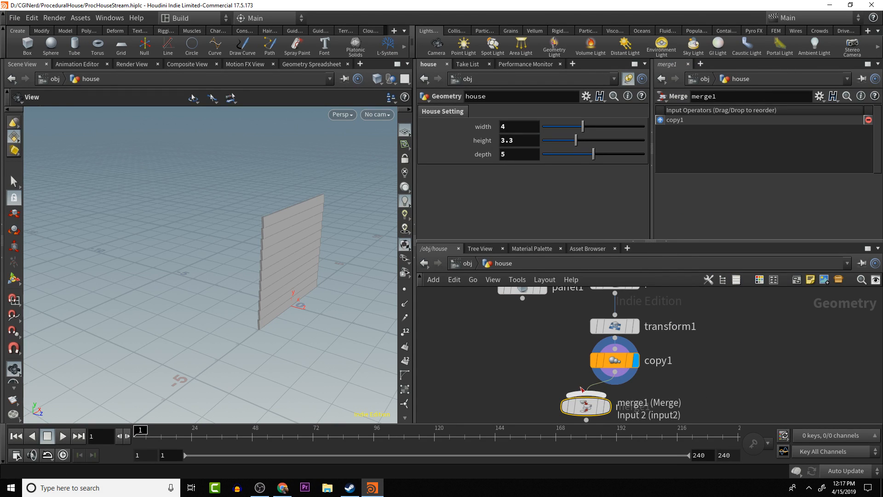
pyautogui.moveTo(523, 299); pyautogui.dragTo(621, 411)
pyautogui.moveTo(610, 407)
pyautogui.scroll(-3, 622, 405)
pyautogui.moveTo(565, 320); pyautogui.dragTo(679, 341)
pyautogui.moveTo(618, 403)
pyautogui.mouseDown()
pyautogui.moveTo(622, 375)
pyautogui.moveTo(623, 389)
pyautogui.mouseUp()
# - Rename the duplicated panel node as sidePanels and the original panel node as frontPanel
pyautogui.doubleClick(705, 342)
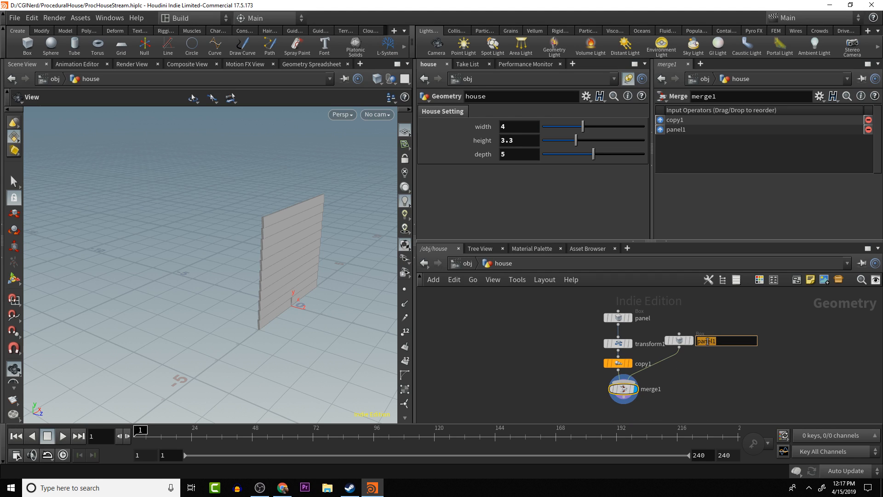
pyautogui.write('sidePanels')
pyautogui.press('Return')
pyautogui.doubleClick(640, 318)
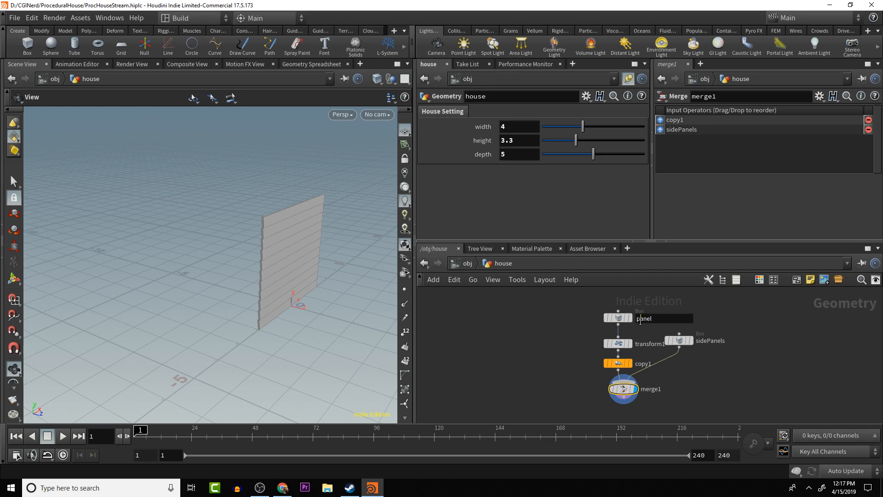
pyautogui.doubleClick(640, 318)
pyautogui.click(637, 318)
pyautogui.press('Return')
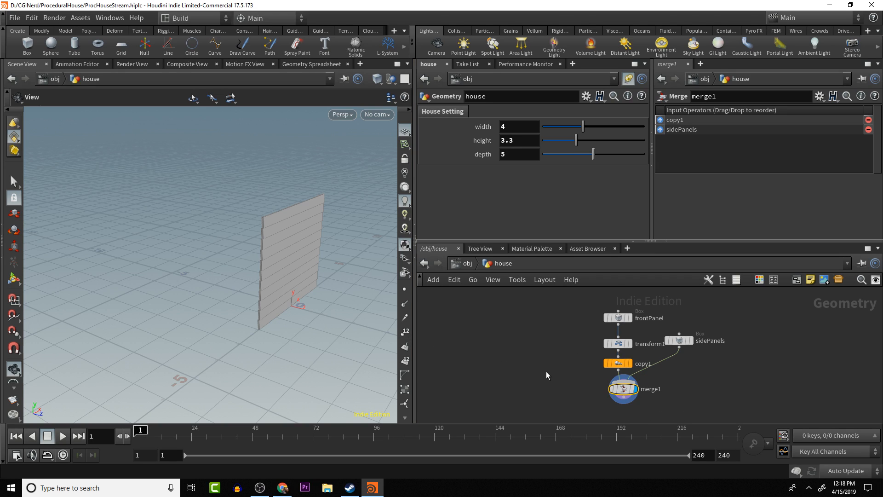
# - Align the merge1 node under copy1 and inspect the merged panel wall up close
pyautogui.keyDown('alt'); pyautogui.moveTo(534, 346); pyautogui.dragTo(540, 340, button='middle'); pyautogui.keyUp('alt')
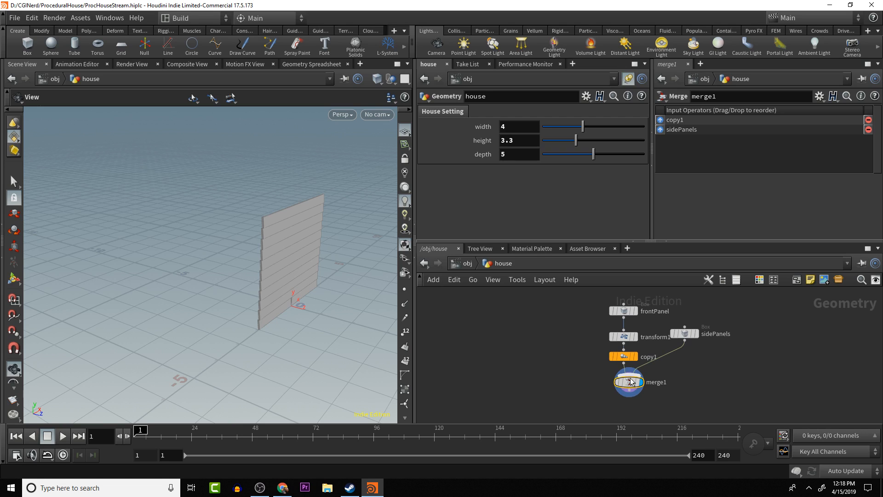
pyautogui.moveTo(635, 385); pyautogui.dragTo(628, 391)
pyautogui.moveTo(335, 325); pyautogui.dragTo(356, 327)
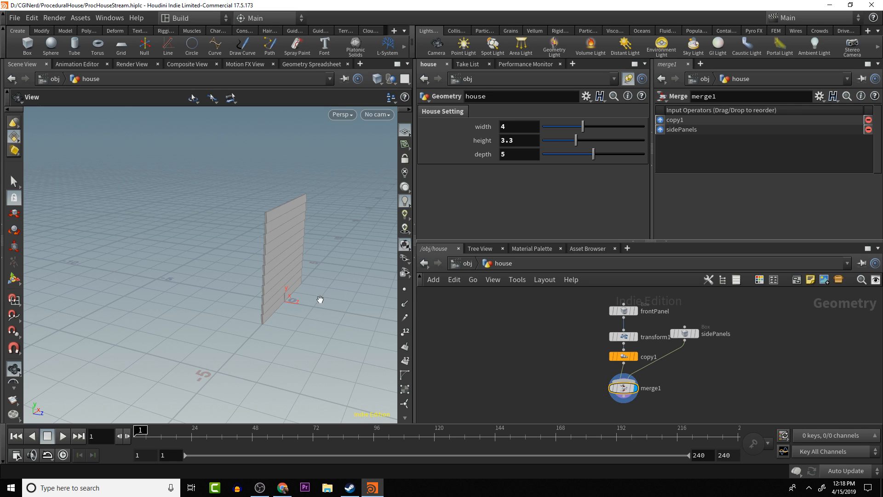
pyautogui.scroll(5, 316, 299)
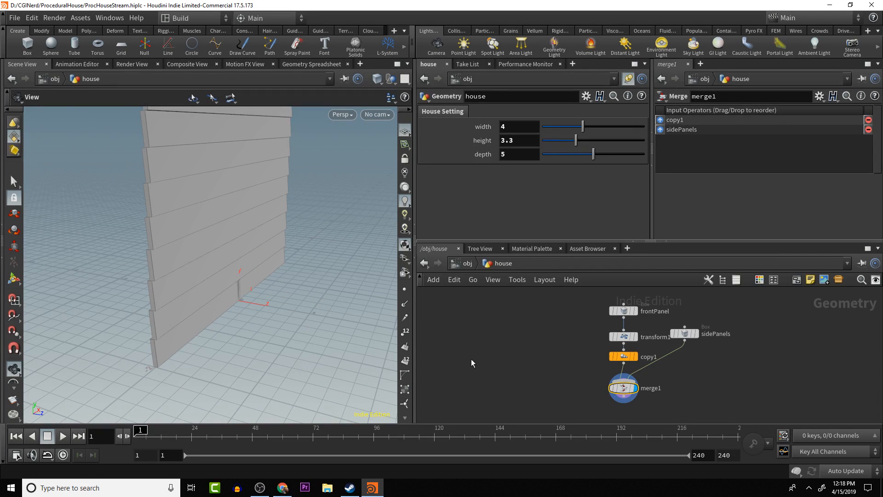
pyautogui.moveTo(316, 292); pyautogui.dragTo(295, 324)
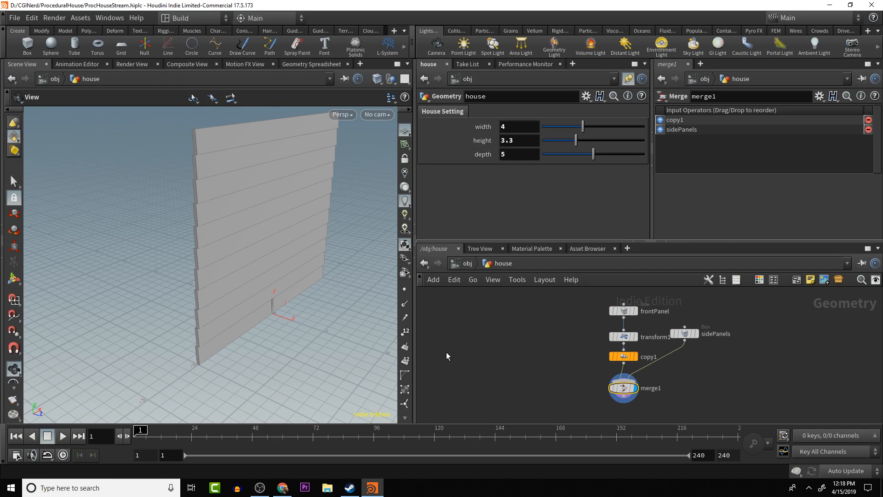
# - Duplicate the copy1 node and insert the duplicate between sidePanels and merge1
pyautogui.click(620, 357)
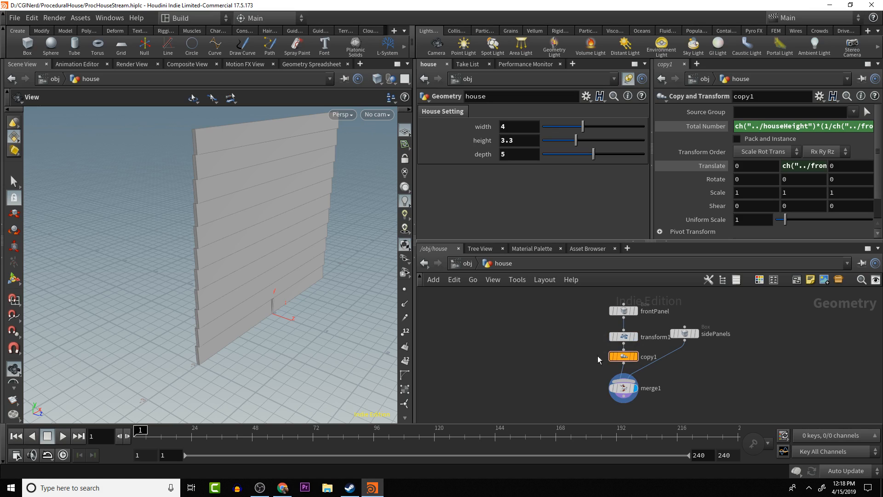
pyautogui.hotkey('ctrl', 'c')
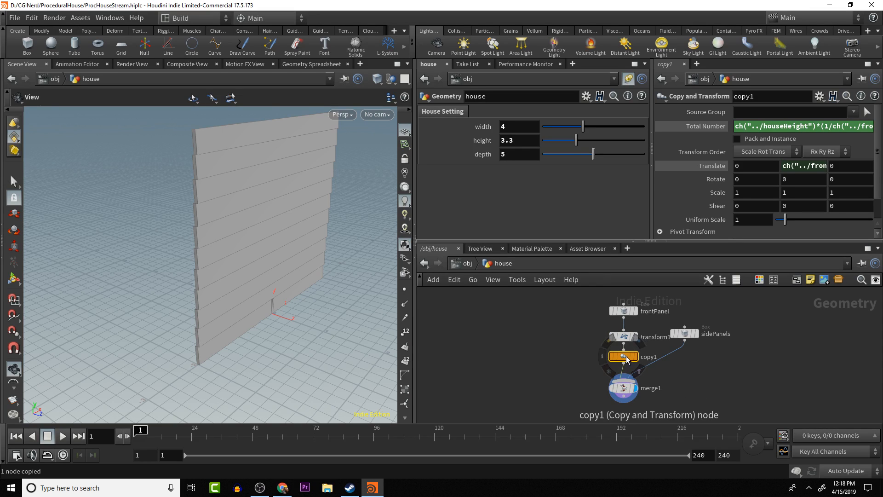
pyautogui.hotkey('ctrl', 'v')
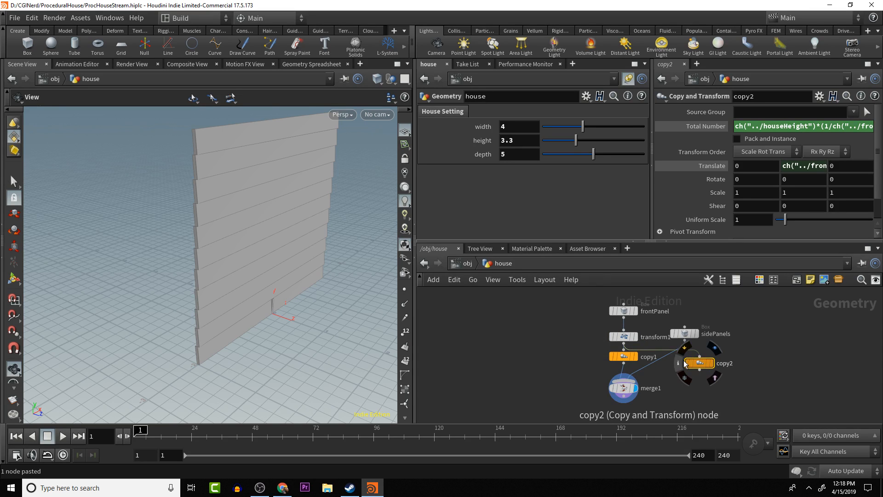
pyautogui.moveTo(685, 364)
pyautogui.mouseDown()
pyautogui.moveTo(704, 383)
pyautogui.moveTo(708, 360)
pyautogui.moveTo(699, 373)
pyautogui.moveTo(672, 363)
pyautogui.mouseUp()
pyautogui.press('y')
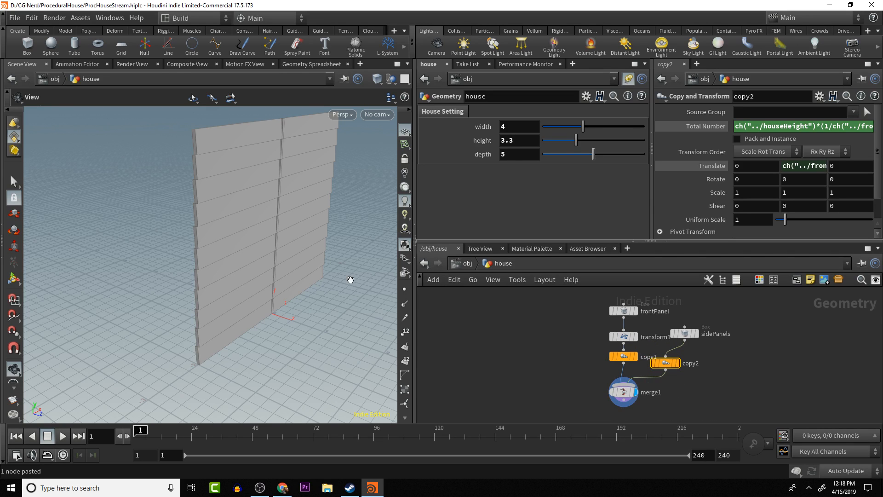
pyautogui.moveTo(350, 279); pyautogui.dragTo(326, 261)
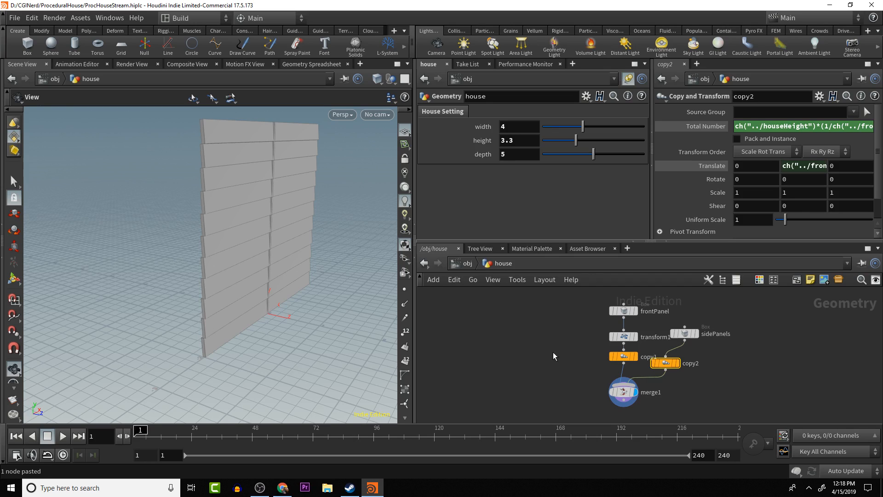
# - Duplicate the transform1 node and insert the duplicate between sidePanels and copy2
pyautogui.moveTo(684, 334); pyautogui.dragTo(686, 306)
pyautogui.click(629, 340)
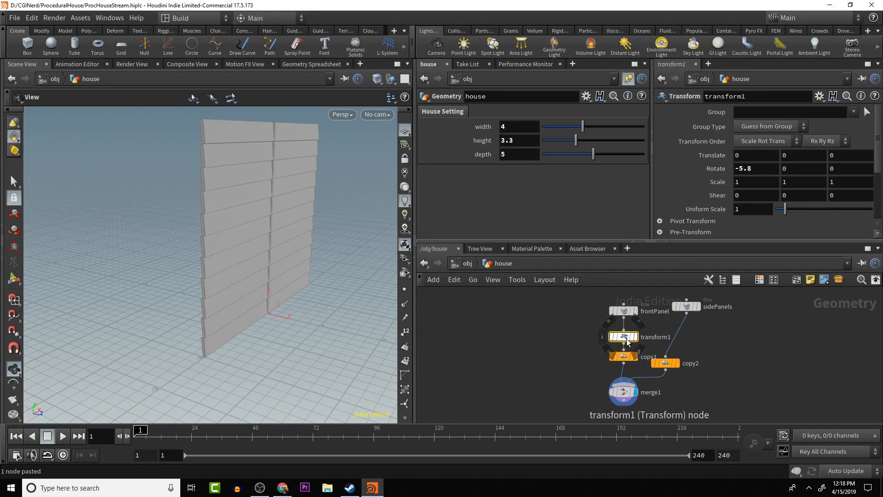
pyautogui.hotkey('ctrl', 'v')
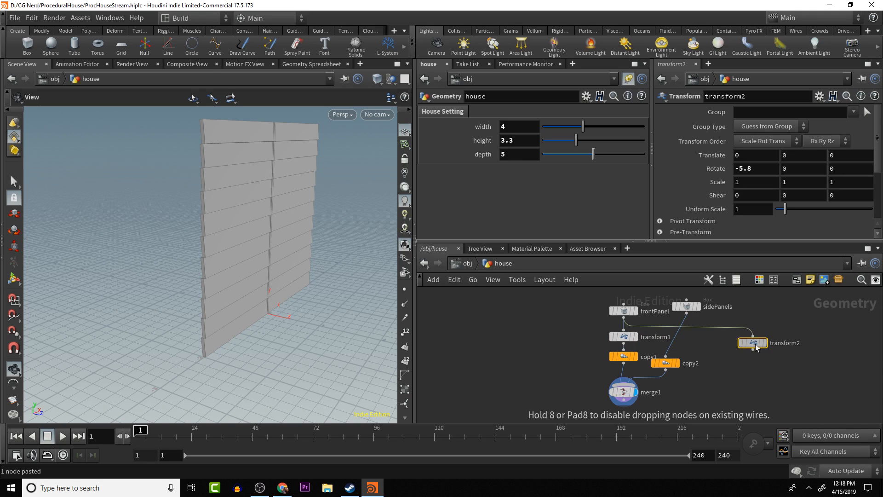
pyautogui.click(723, 345)
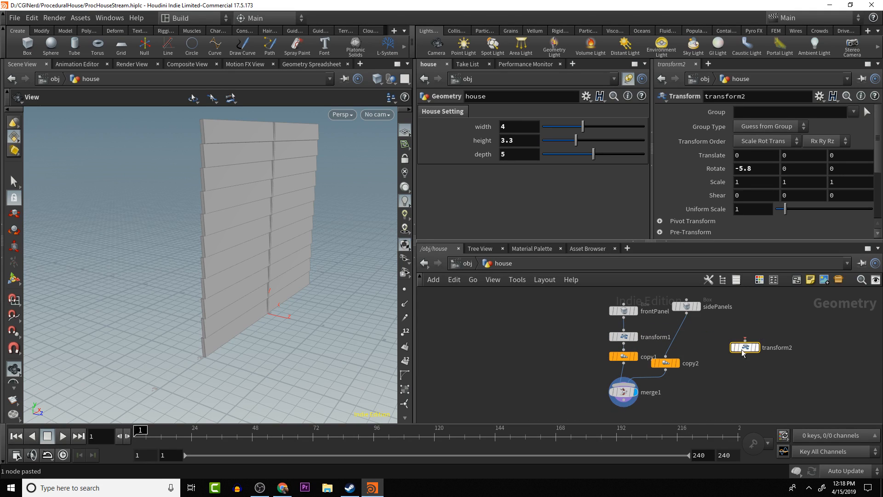
pyautogui.moveTo(749, 351); pyautogui.dragTo(684, 346)
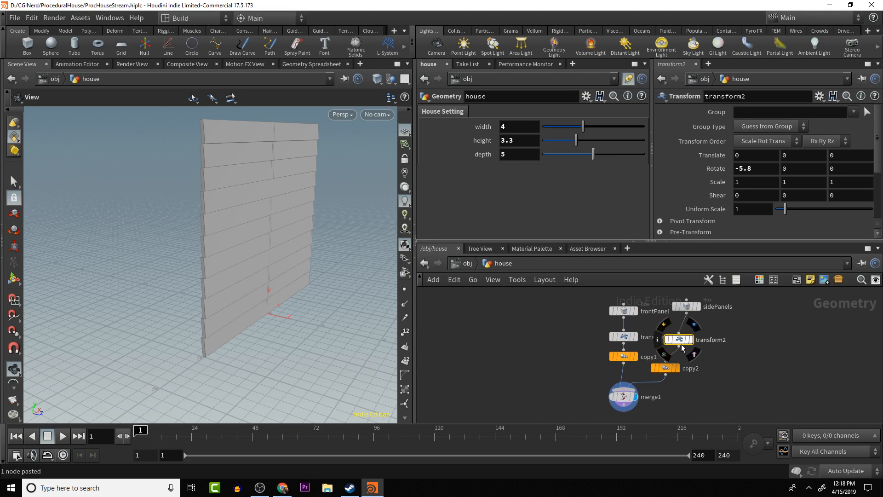
# - Move the transform2 and copy2 nodes below sidePanels, clear of the front panel branch
pyautogui.moveTo(335, 282); pyautogui.dragTo(246, 228)
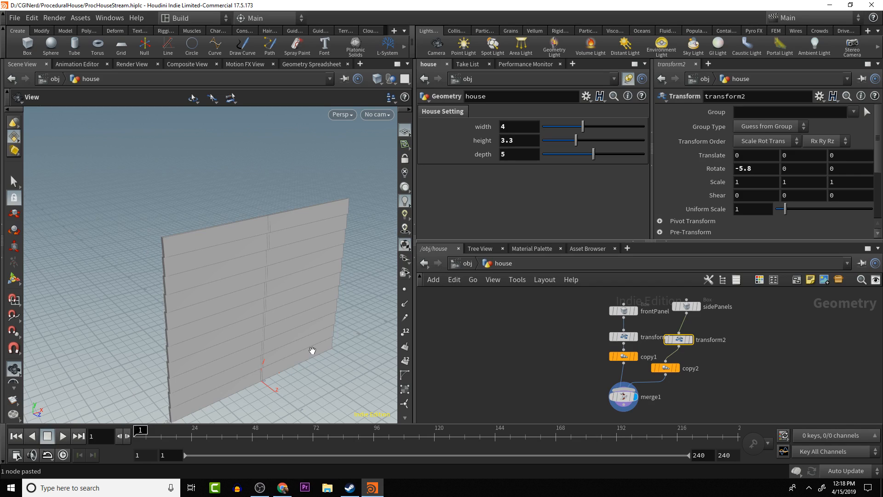
pyautogui.moveTo(273, 341); pyautogui.dragTo(290, 326, button='middle')
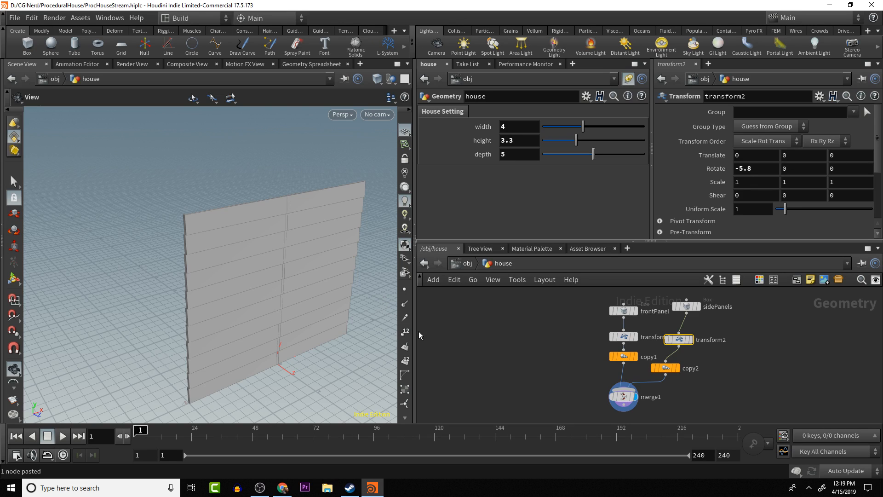
pyautogui.moveTo(678, 335); pyautogui.dragTo(704, 336)
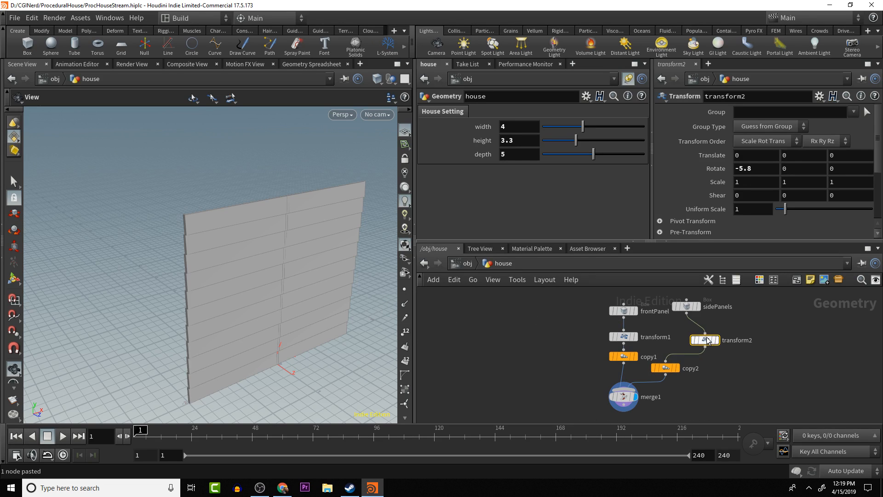
pyautogui.moveTo(669, 373); pyautogui.dragTo(701, 376)
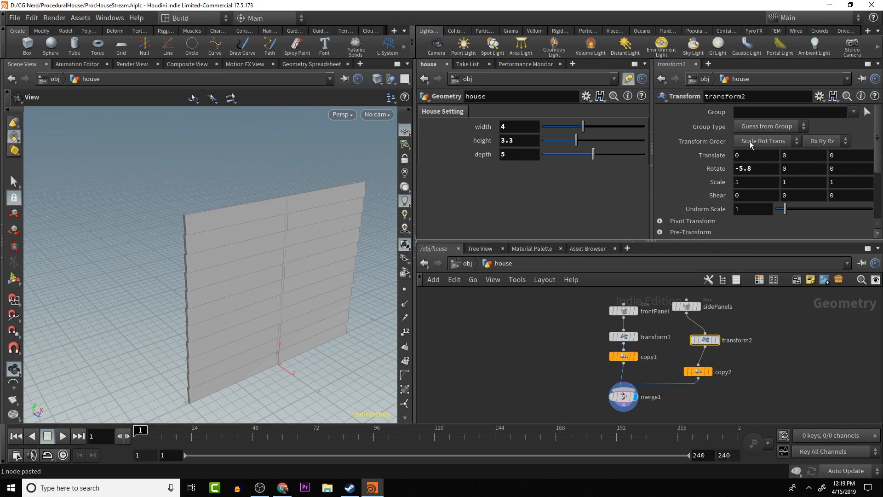
# - Set transform2's rotation to 0 on X and -5.8 on Z to tilt the side panels
pyautogui.click(756, 168)
pyautogui.press('Right')
pyautogui.moveTo(760, 173); pyautogui.dragTo(655, 172)
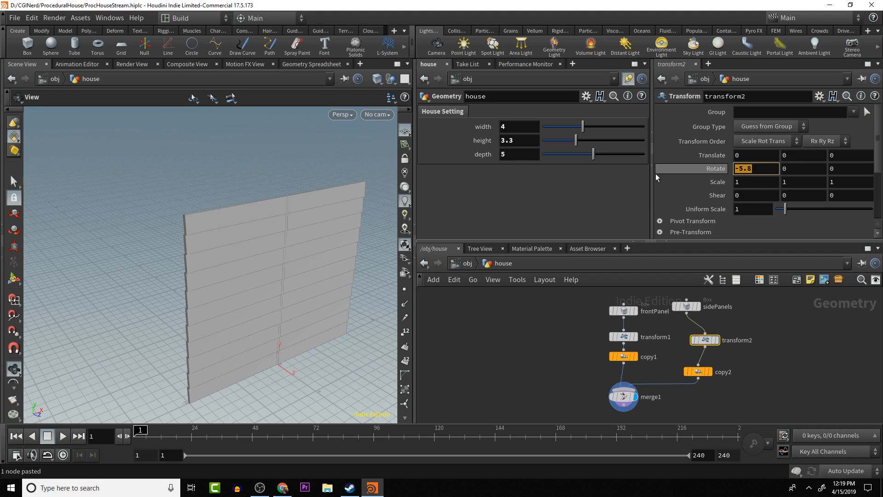
pyautogui.press('BackSpace')
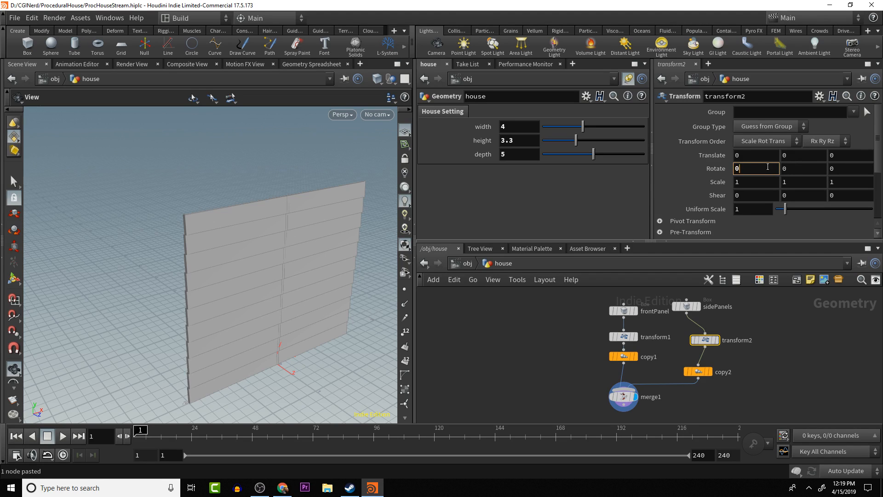
pyautogui.press('Tab')
pyautogui.press('Tab')
pyautogui.write('-5.8')
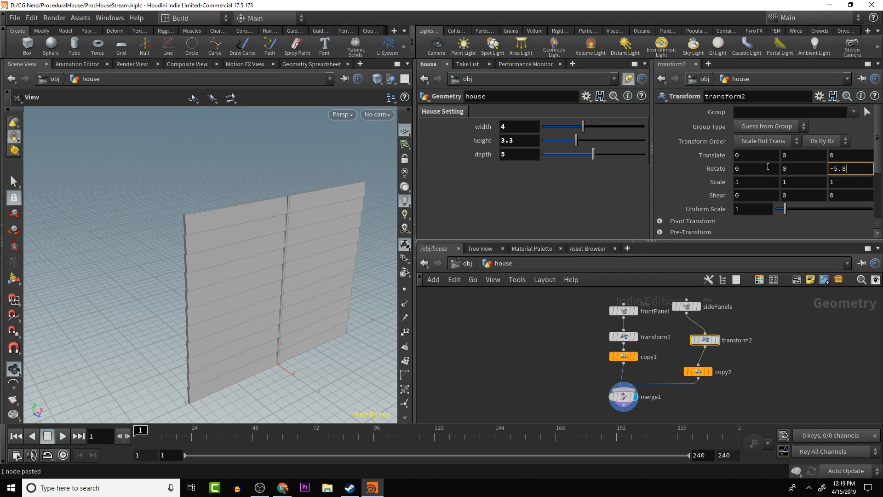
pyautogui.press('Return')
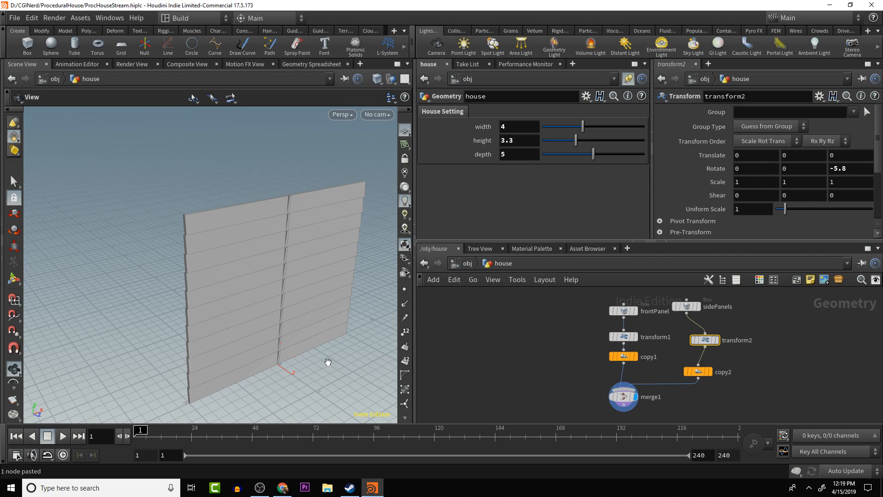
# - Reference the house width parameter in transform2's X translation and negate it as -ch("../houseWidth")
pyautogui.moveTo(327, 361); pyautogui.dragTo(293, 355)
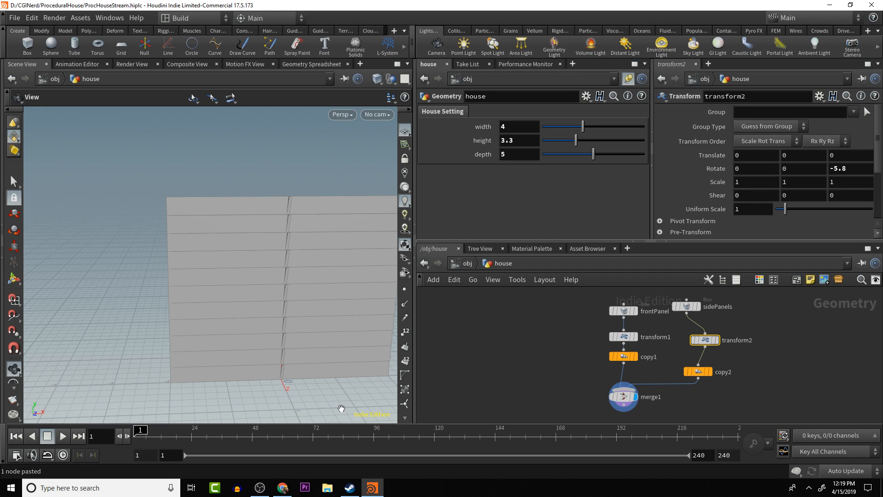
pyautogui.moveTo(340, 408); pyautogui.dragTo(408, 384)
pyautogui.moveTo(391, 384); pyautogui.dragTo(408, 359, button='middle')
pyautogui.moveTo(360, 360); pyautogui.dragTo(303, 386)
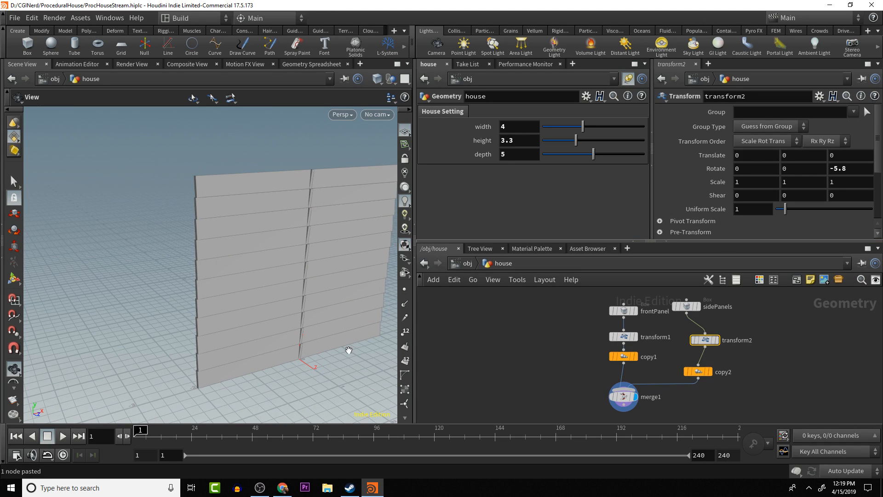
pyautogui.moveTo(335, 375); pyautogui.dragTo(318, 382)
pyautogui.scroll(-3, 319, 382)
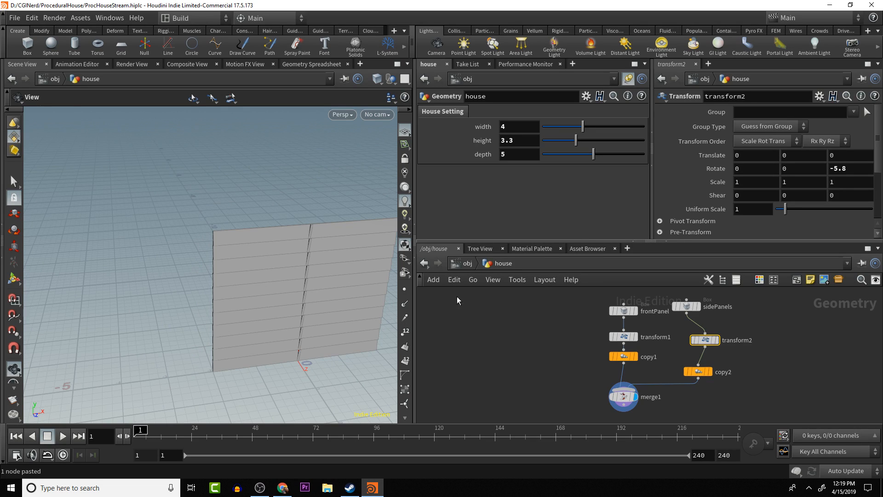
pyautogui.rightClick(520, 128)
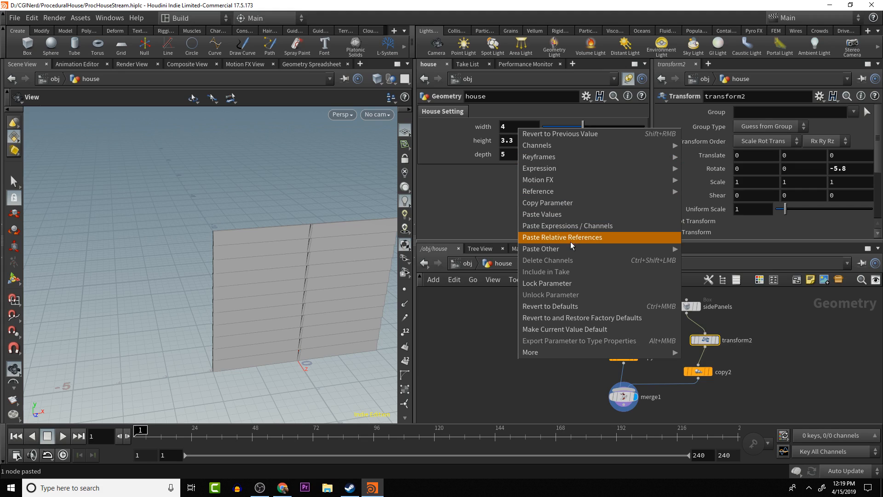
pyautogui.moveTo(569, 250)
pyautogui.click(556, 201)
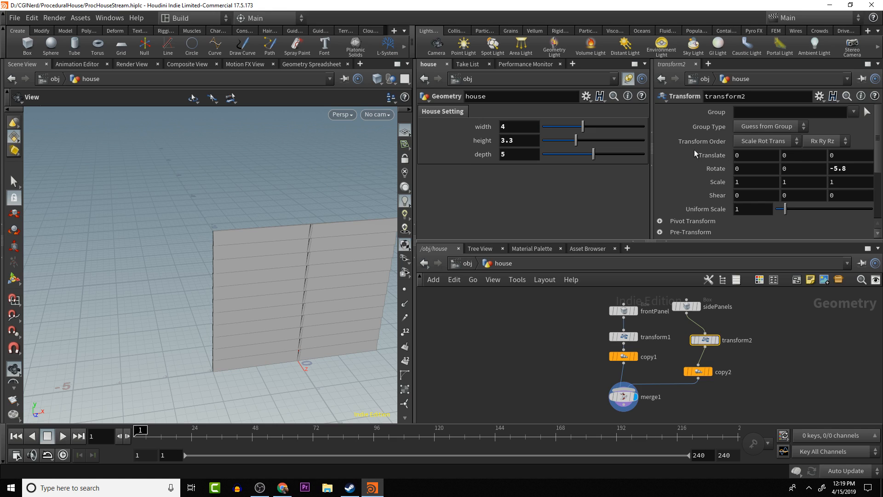
pyautogui.rightClick(751, 155)
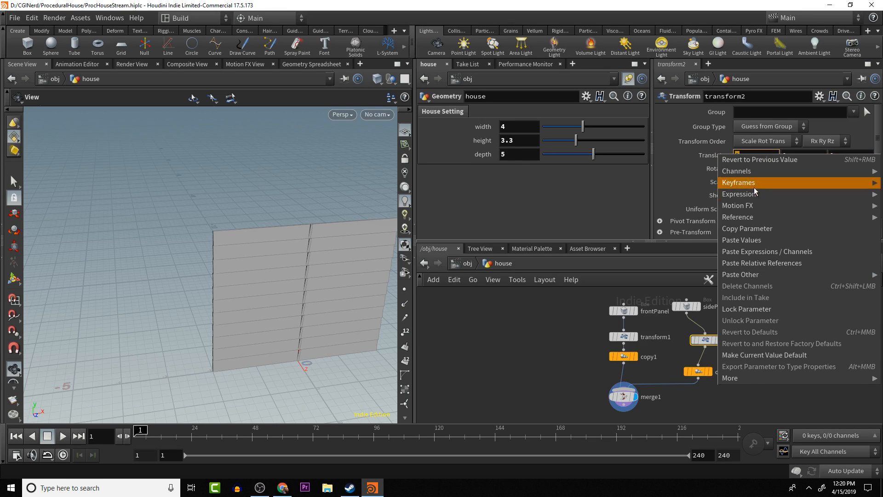
pyautogui.click(771, 264)
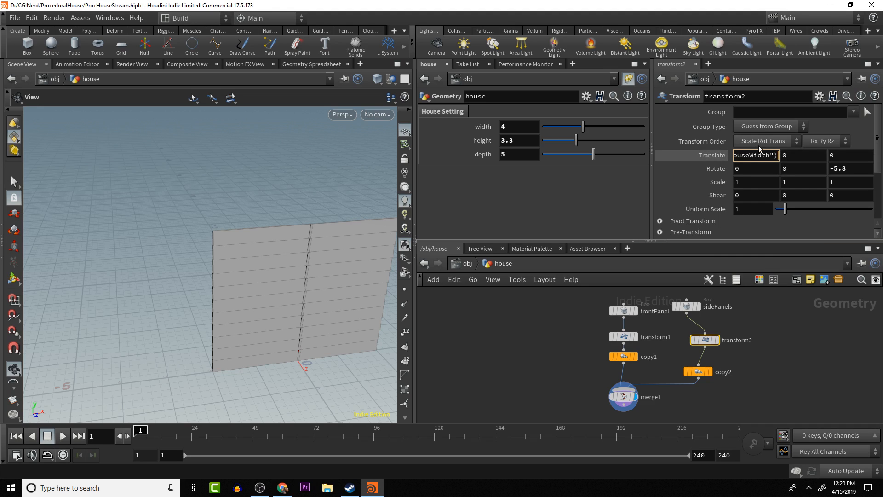
pyautogui.press('Home')
pyautogui.write('-')
pyautogui.press('Return')
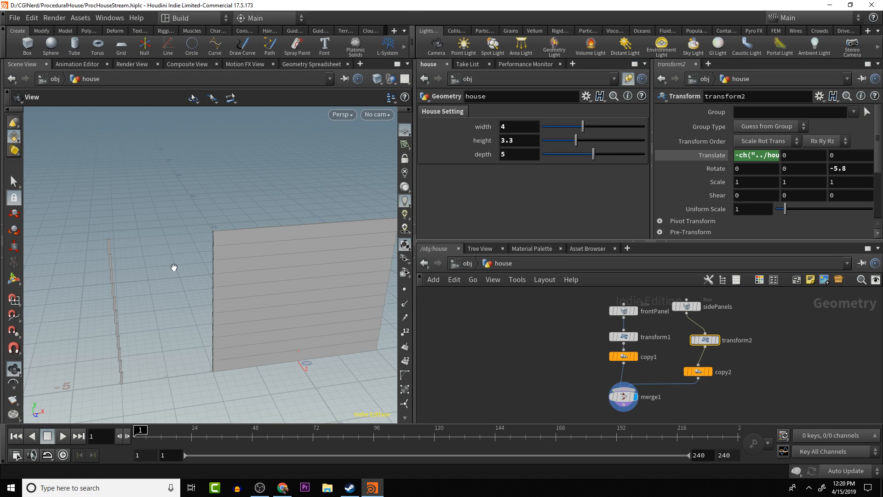
# - Halve the house width expression in transform2's X translation to place the side panels at the front wall's edge
pyautogui.moveTo(174, 267); pyautogui.dragTo(132, 232)
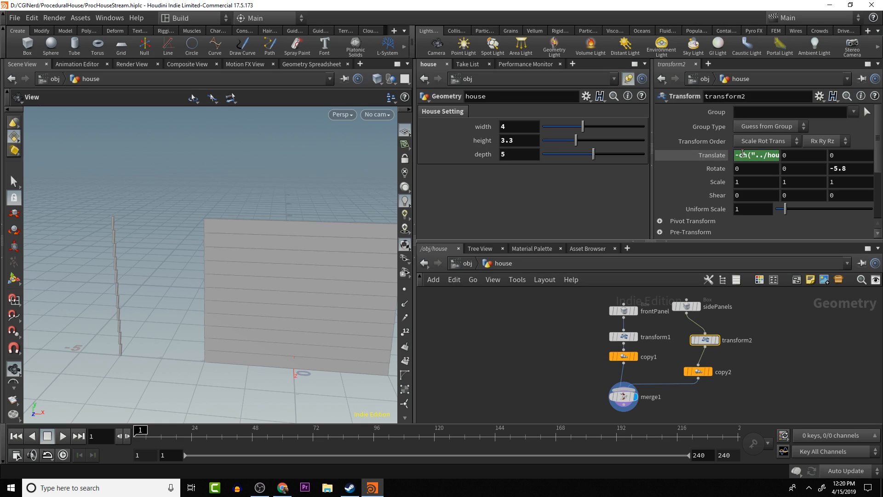
pyautogui.click(762, 155)
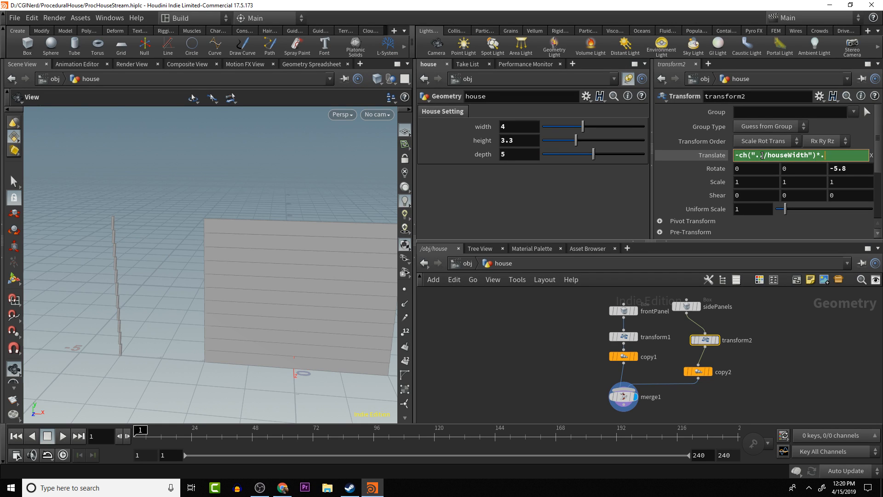
pyautogui.press('Return')
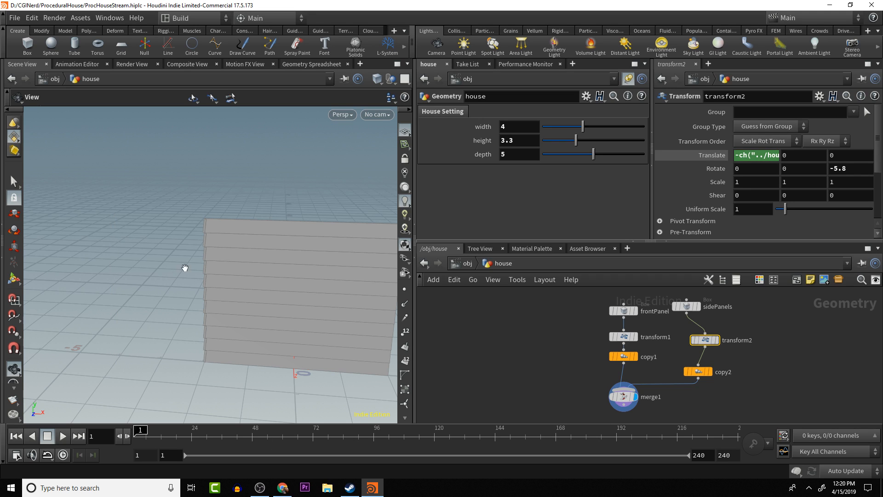
# - Copy the house depth parameter and paste it as a relative reference into the sidePanels box's Z size
pyautogui.moveTo(184, 268); pyautogui.dragTo(219, 301)
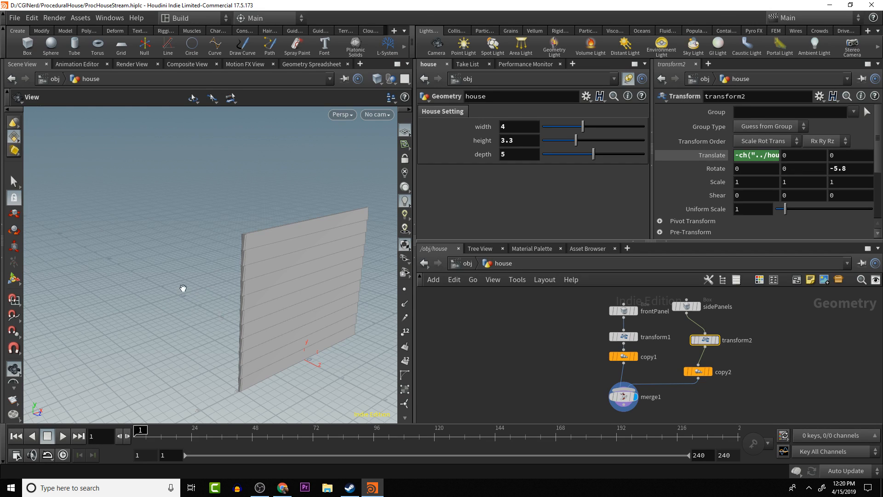
pyautogui.moveTo(183, 290); pyautogui.dragTo(205, 291)
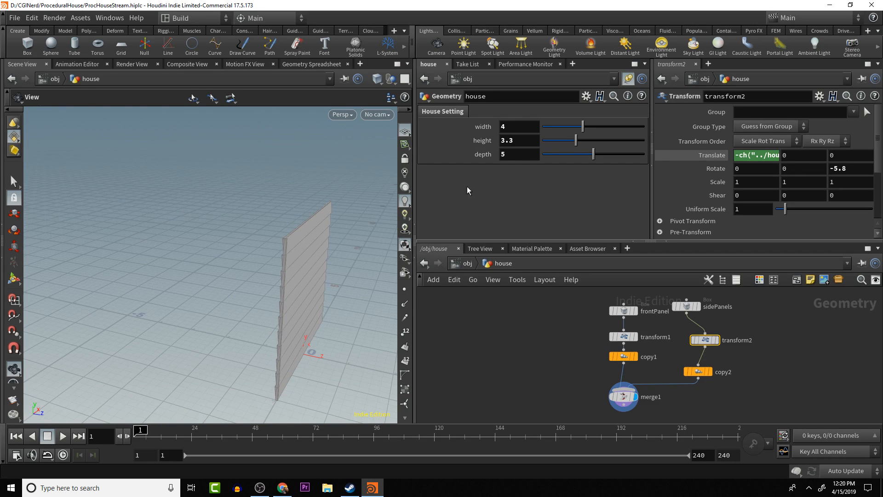
pyautogui.keyDown('ctrl'); pyautogui.middleClick(523, 157); pyautogui.keyUp('ctrl')
pyautogui.click(523, 157)
pyautogui.write('5')
pyautogui.press('Return')
pyautogui.rightClick(515, 158)
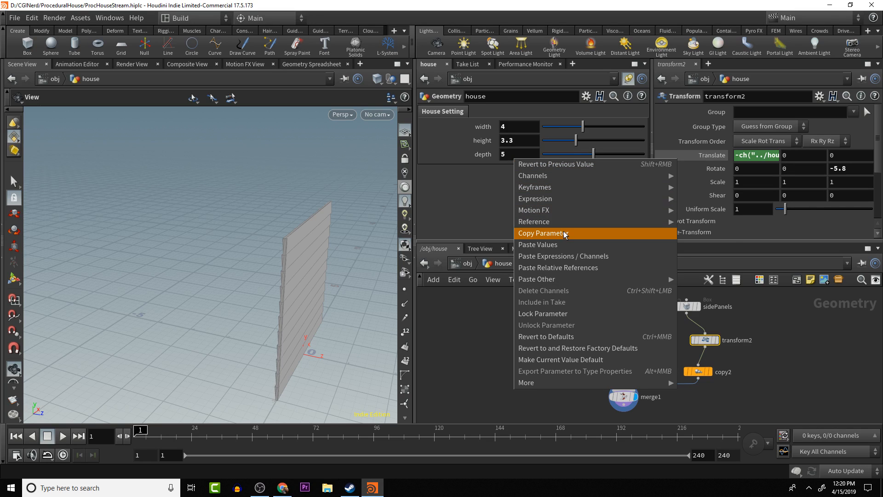
pyautogui.click(543, 233)
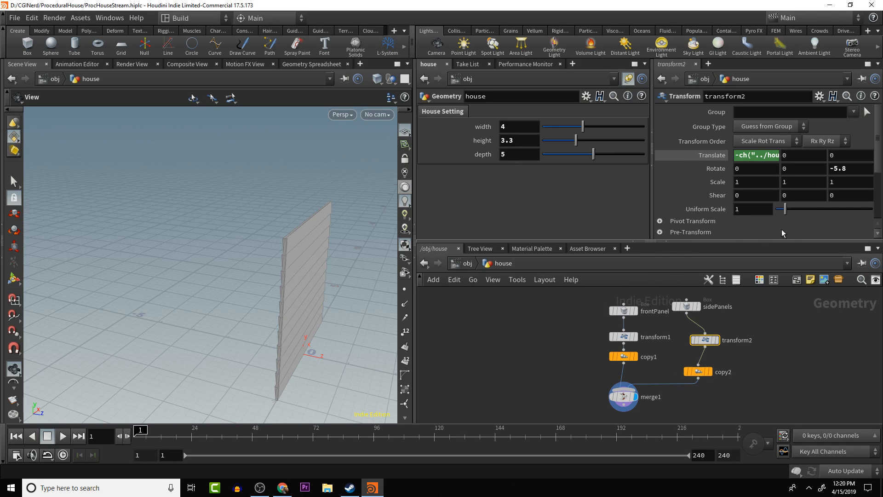
pyautogui.click(686, 306)
pyautogui.click(848, 152)
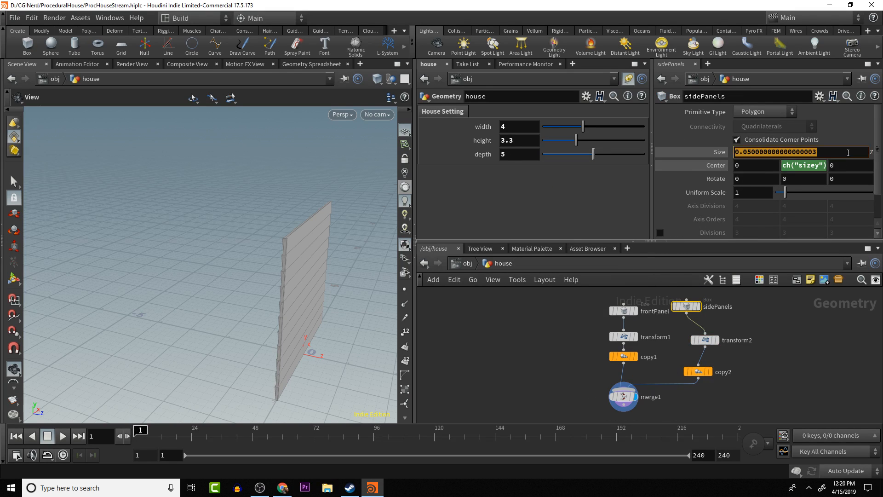
pyautogui.rightClick(837, 154)
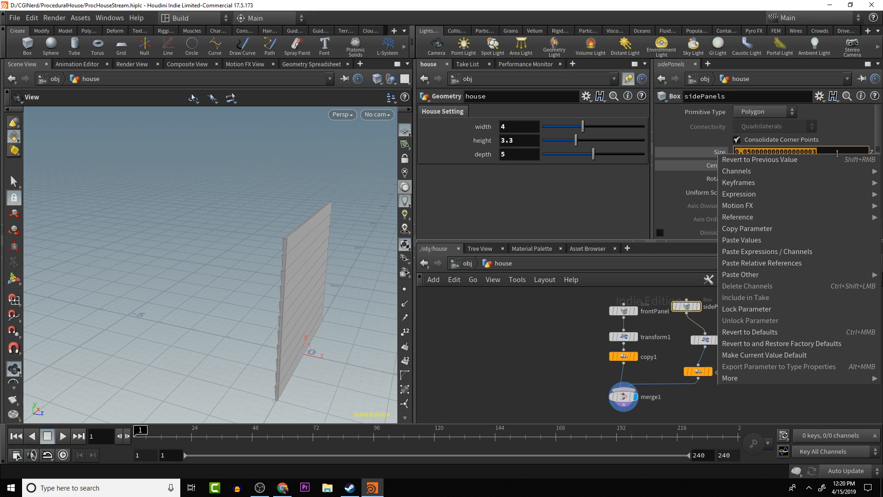
pyautogui.click(797, 263)
pyautogui.press('Return')
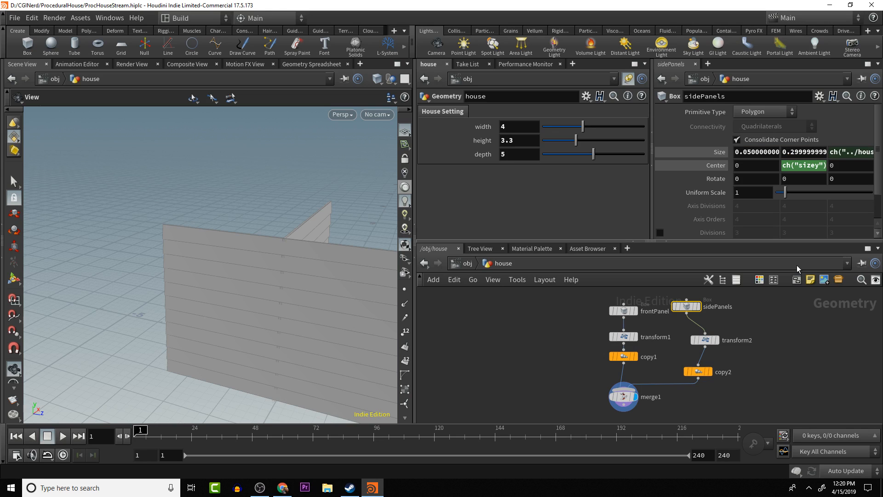
# - Copy the house depth parameter and paste it as a relative reference into the sidePanels box's Z center
pyautogui.scroll(-6, 276, 185)
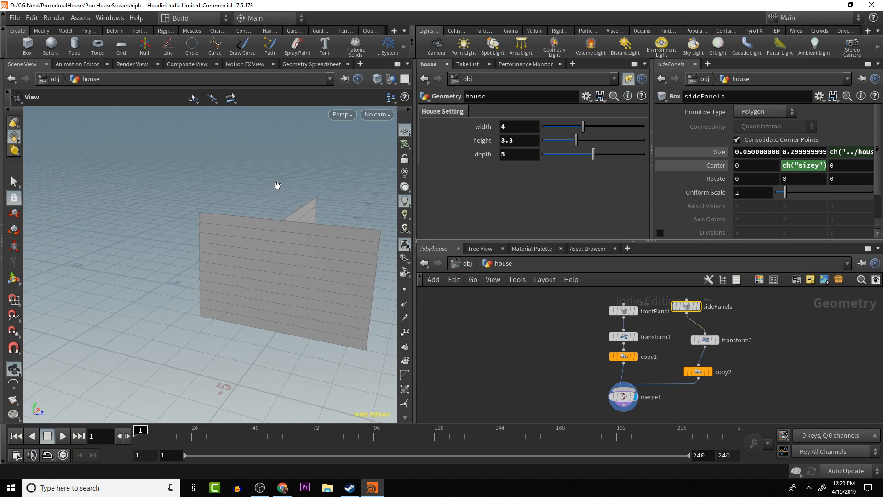
pyautogui.moveTo(276, 185); pyautogui.dragTo(329, 278)
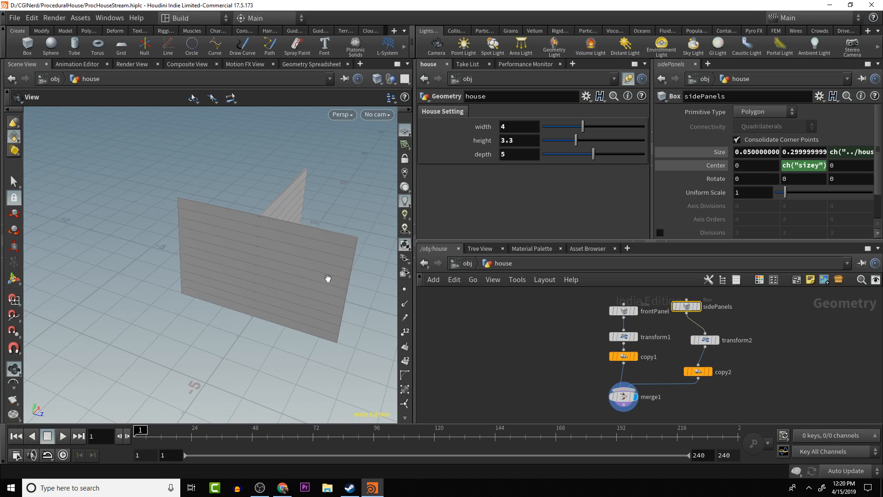
pyautogui.moveTo(217, 295); pyautogui.dragTo(237, 336)
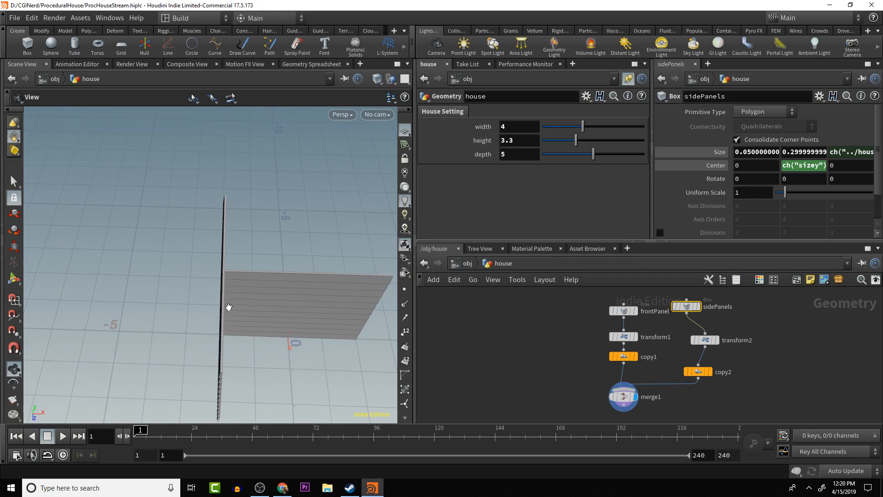
pyautogui.moveTo(229, 306); pyautogui.dragTo(191, 252)
pyautogui.moveTo(216, 329); pyautogui.dragTo(285, 276)
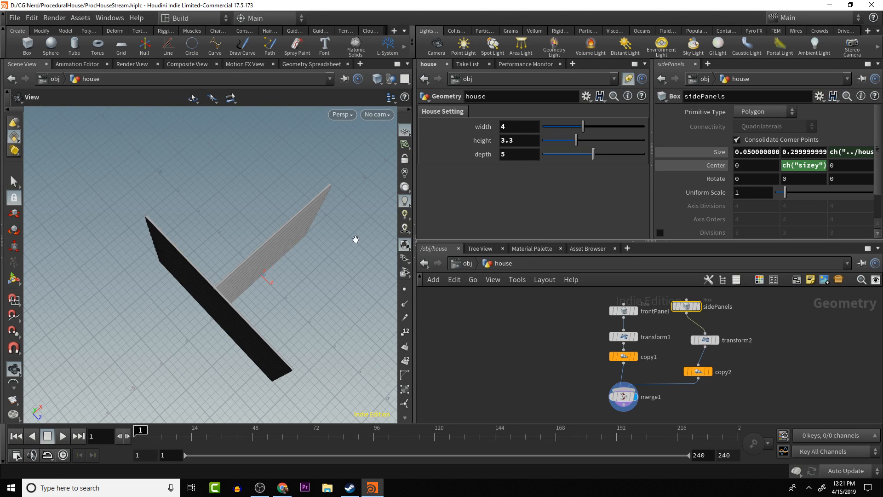
pyautogui.click(521, 157)
pyautogui.rightClick(516, 155)
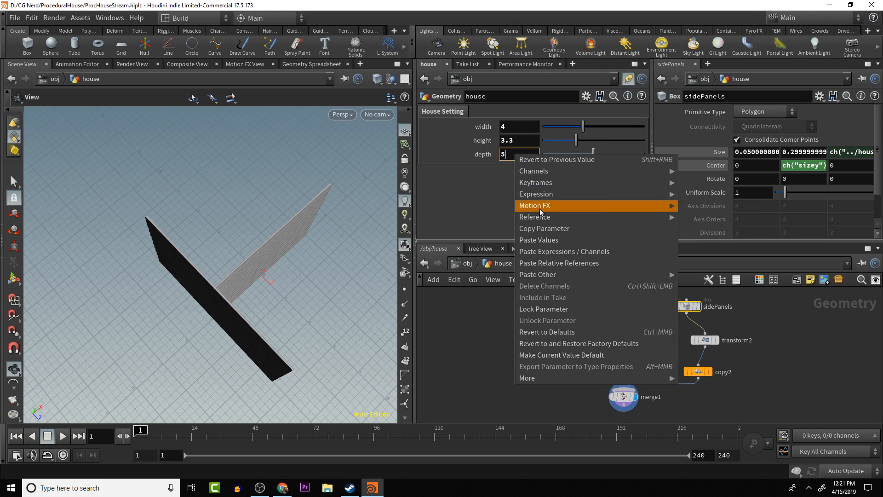
pyautogui.click(552, 229)
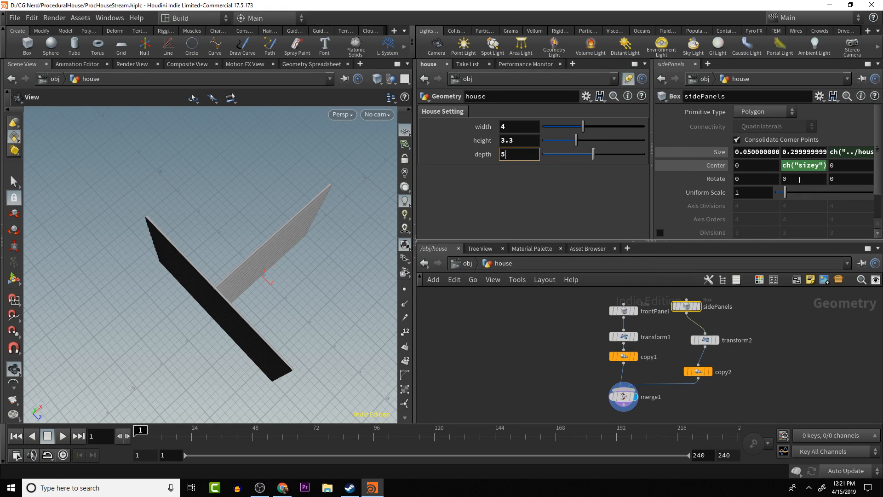
pyautogui.click(845, 167)
pyautogui.rightClick(843, 167)
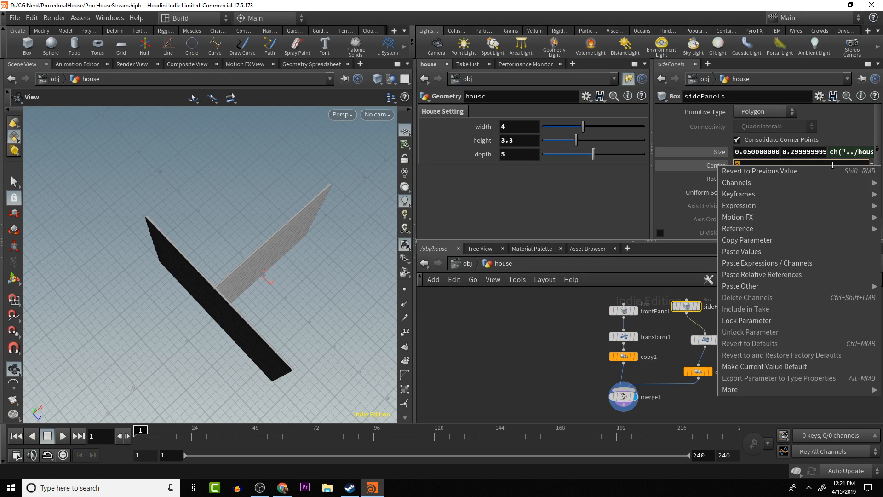
pyautogui.click(777, 275)
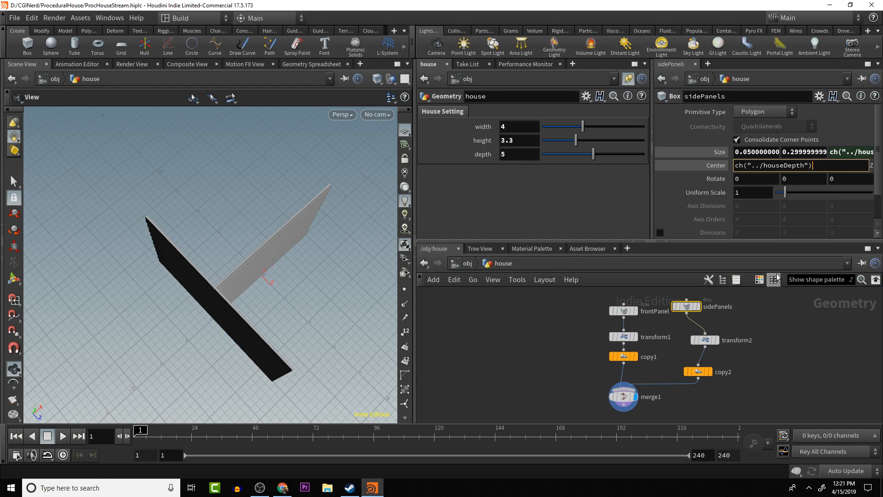
pyautogui.press('Return')
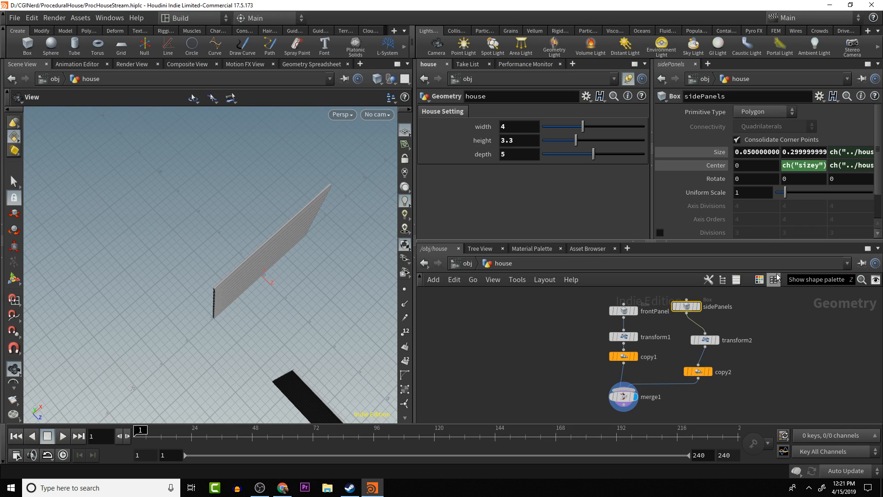
# - Change the sidePanels box's Z center expression to -ch("../houseDepth")*.5 so the side wall starts at the front wall
pyautogui.click(830, 169)
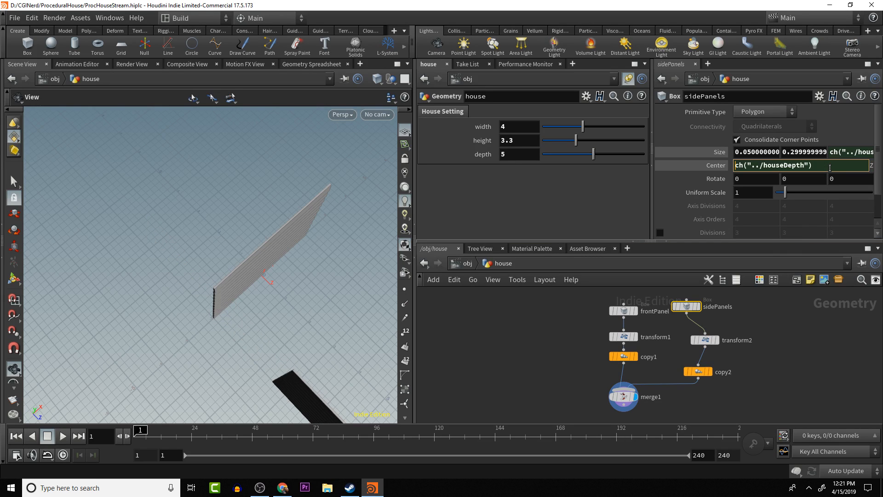
pyautogui.press('Home')
pyautogui.write('-')
pyautogui.press('Return')
pyautogui.click(858, 165)
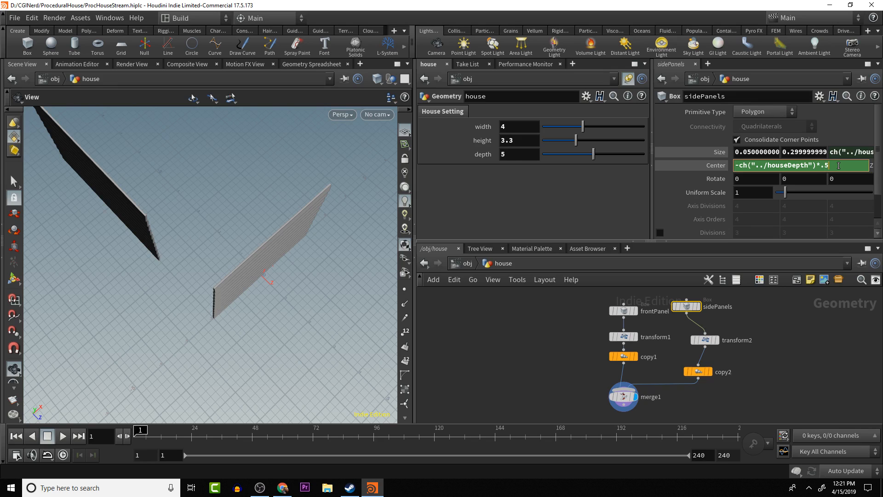
pyautogui.press('Return')
pyautogui.keyDown('alt'); pyautogui.moveTo(283, 322); pyautogui.dragTo(211, 269); pyautogui.keyUp('alt')
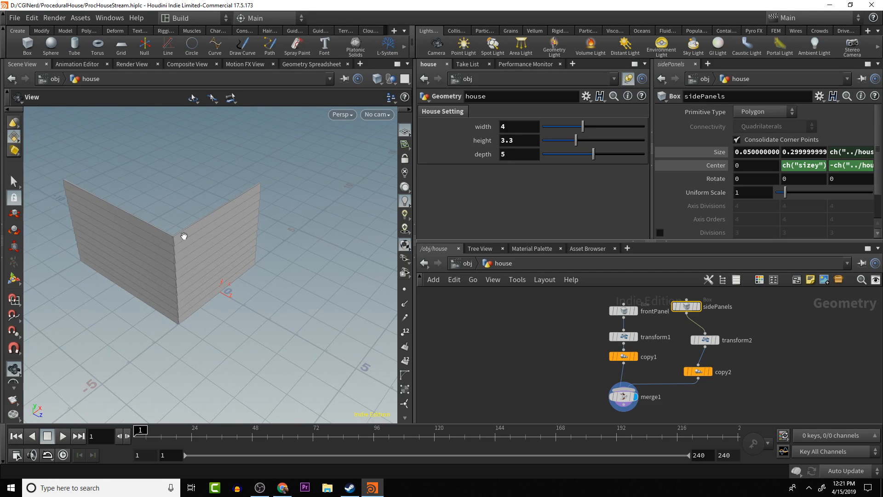
pyautogui.keyDown('alt'); pyautogui.moveTo(217, 179); pyautogui.dragTo(237, 249); pyautogui.keyUp('alt')
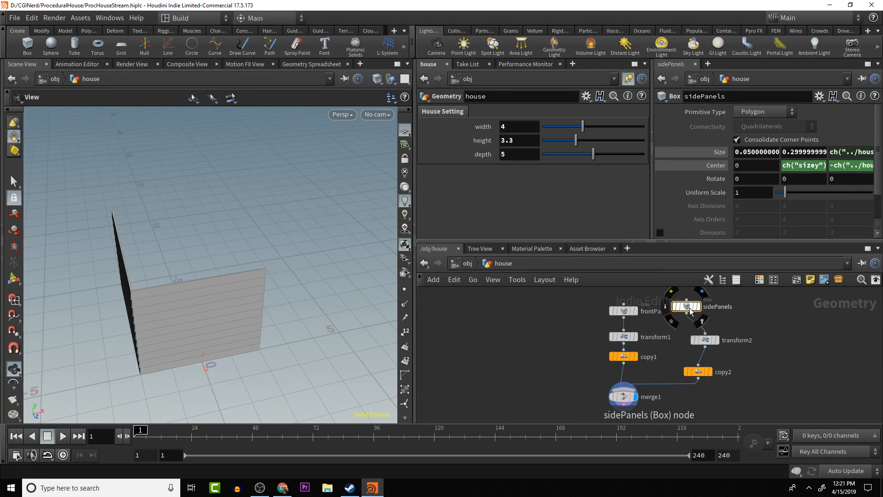
# - Duplicate the transform2 and copy2 nodes under sidePanels and place the duplicates beside the originals
pyautogui.moveTo(689, 309); pyautogui.dragTo(743, 385)
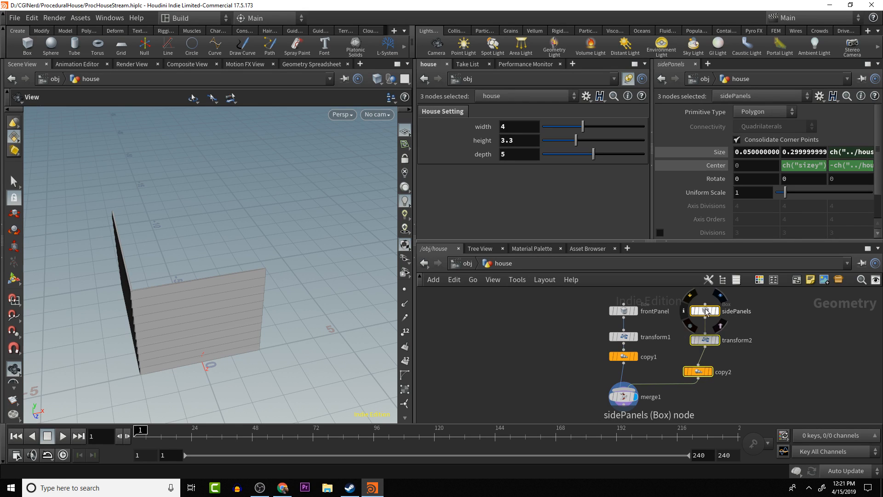
pyautogui.moveTo(705, 309); pyautogui.dragTo(710, 300)
pyautogui.click(726, 289)
pyautogui.moveTo(675, 336); pyautogui.dragTo(718, 386)
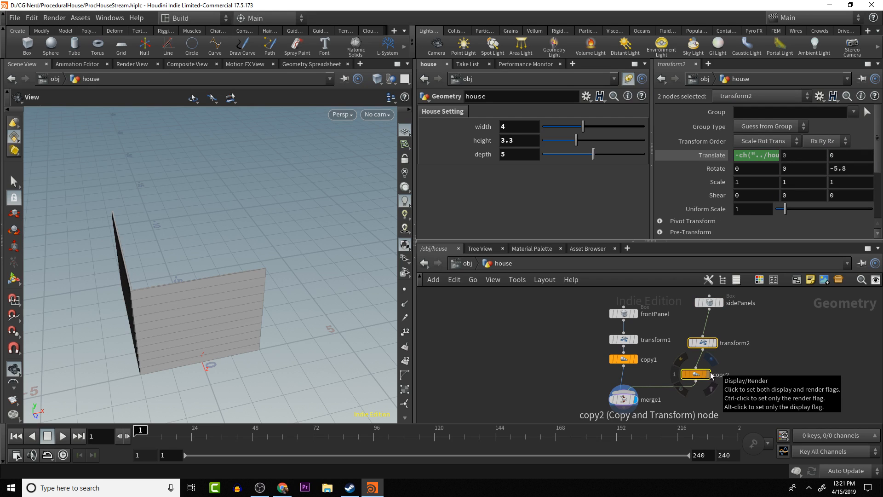
pyautogui.hotkey('ctrl', 'c')
pyautogui.hotkey('ctrl', 'v')
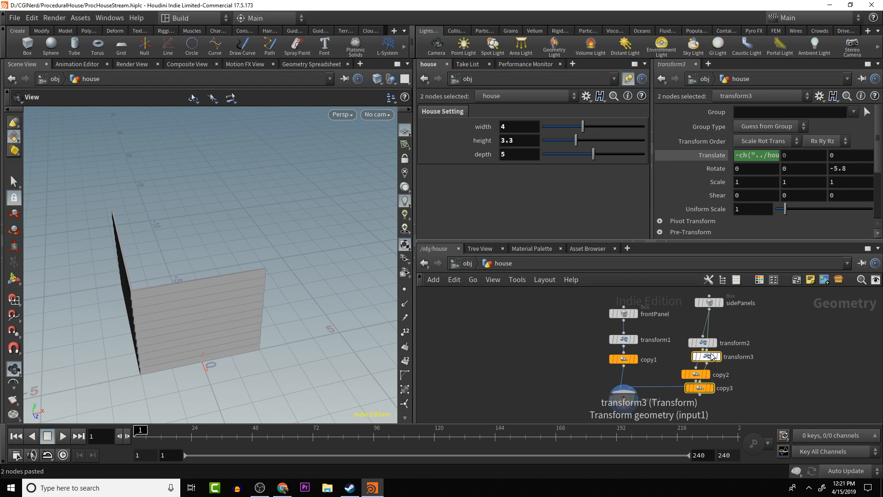
pyautogui.moveTo(710, 357); pyautogui.dragTo(762, 350)
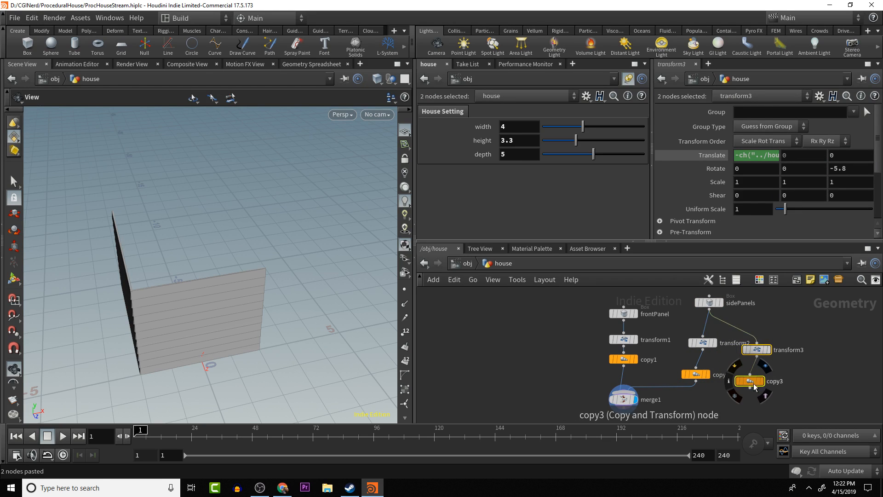
pyautogui.click(692, 398)
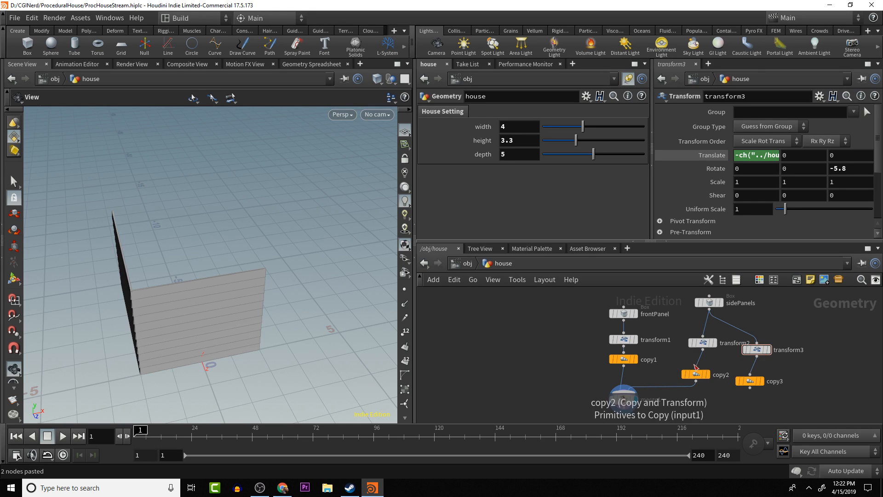
# - Delete the duplicated copy3 node from the second side panel branch
pyautogui.click(697, 374)
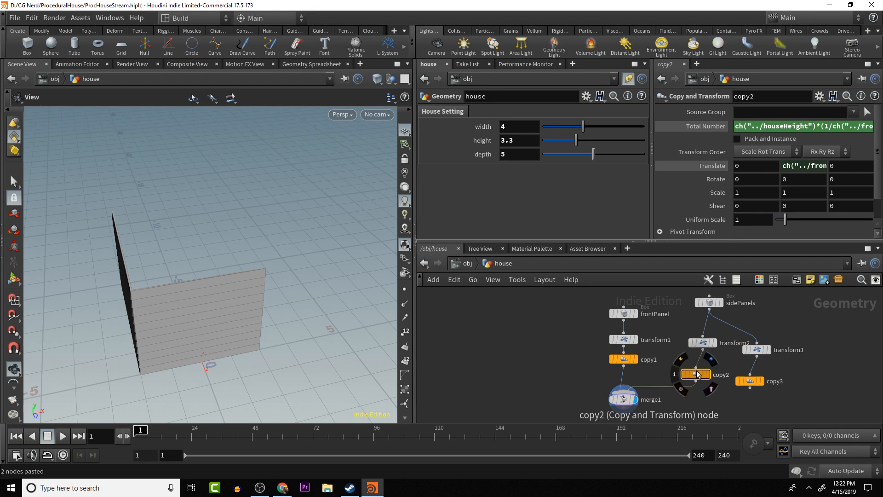
pyautogui.click(750, 381)
pyautogui.press('Delete')
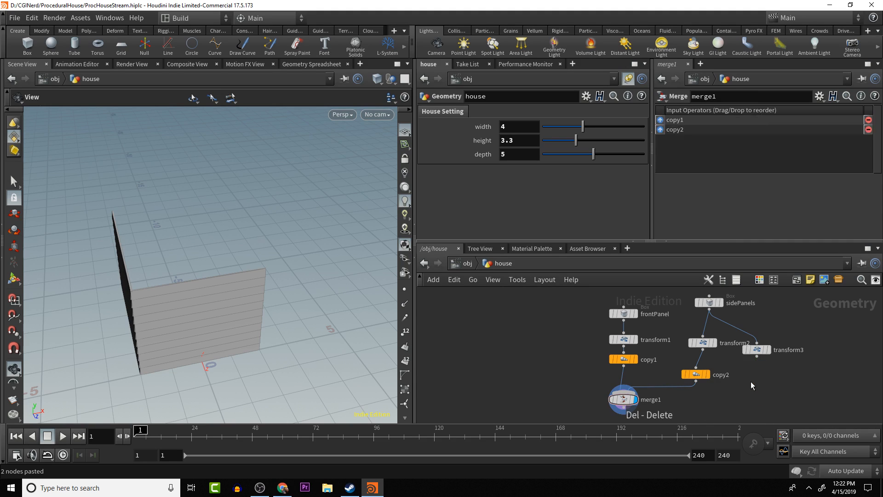
# - Remove the minus sign from transform3's X translation, making it ch("../houseWidth")*.5 for the opposite side wall
pyautogui.click(758, 351)
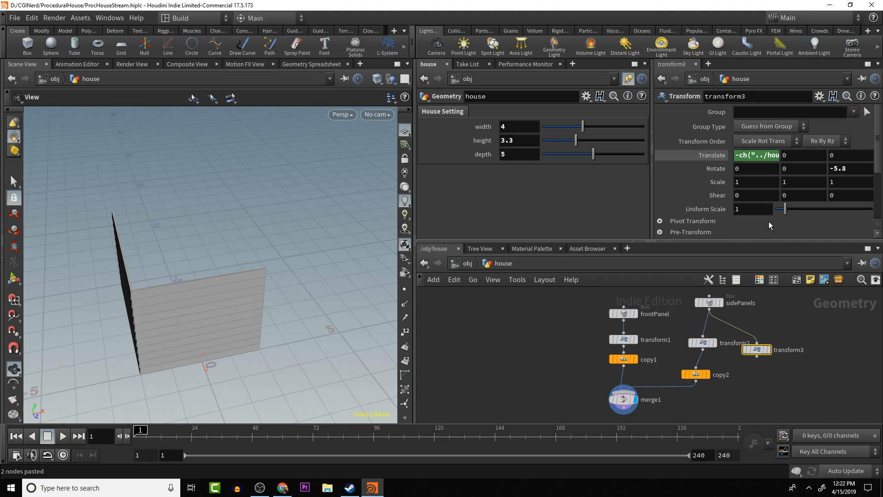
pyautogui.click(762, 155)
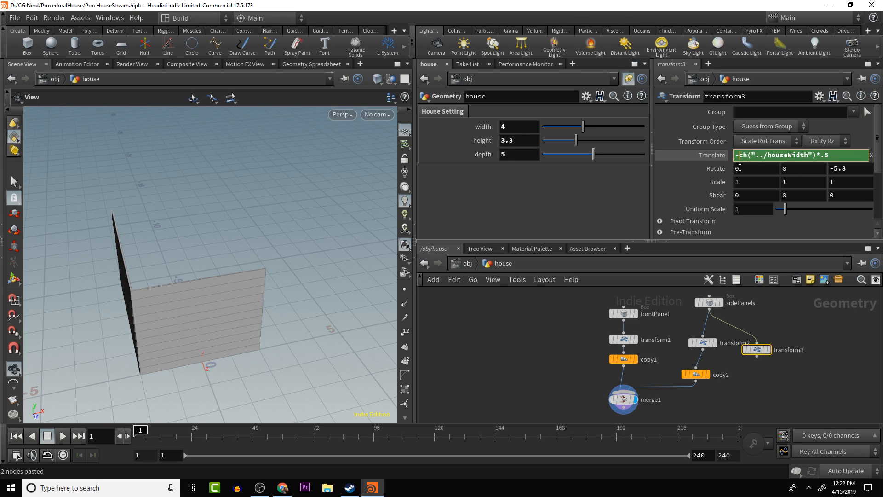
pyautogui.press('BackSpace')
pyautogui.press('Return')
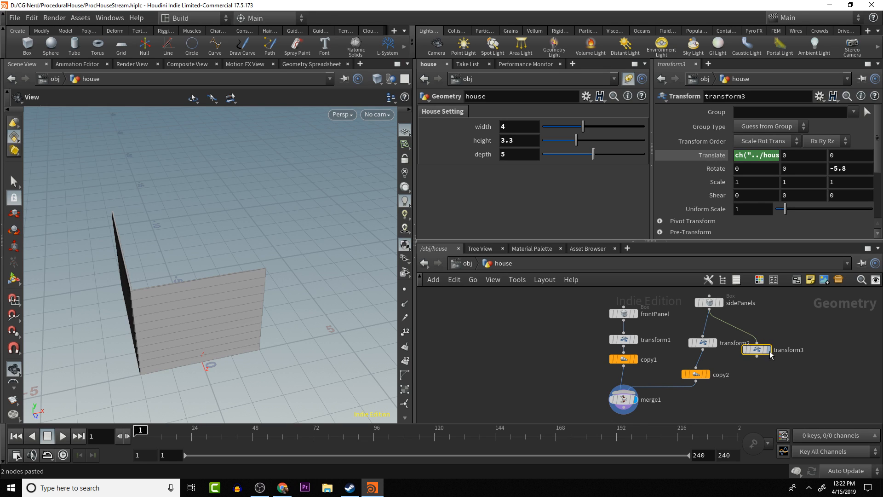
# - Add a Merge node combining transform2 and transform3, and feed its output into copy2
pyautogui.press('Tab')
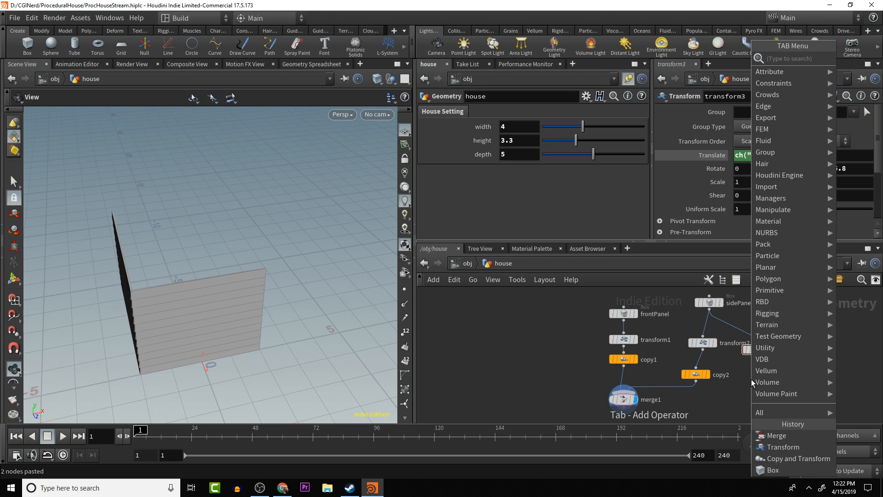
pyautogui.write('merge')
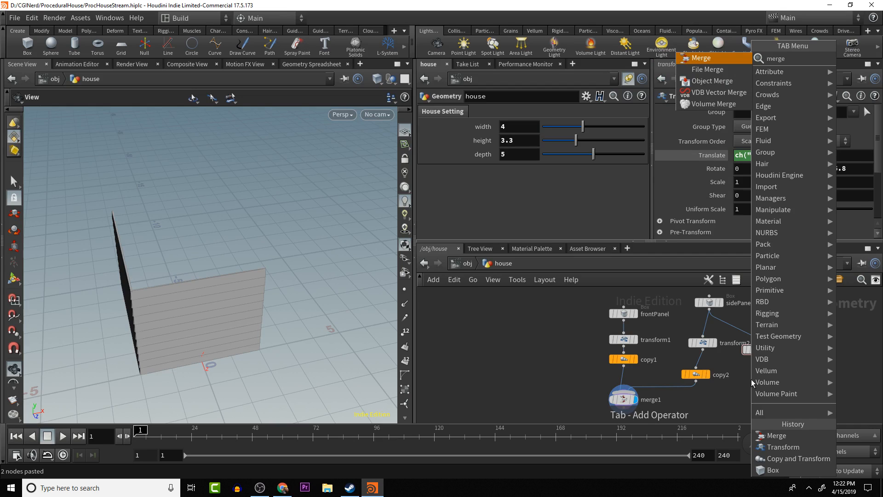
pyautogui.press('Return')
pyautogui.click(751, 378)
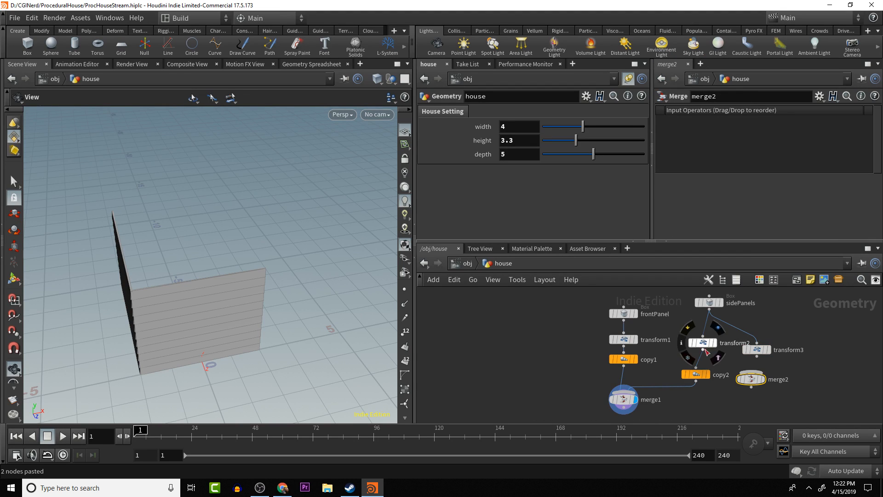
pyautogui.moveTo(704, 349); pyautogui.dragTo(695, 391)
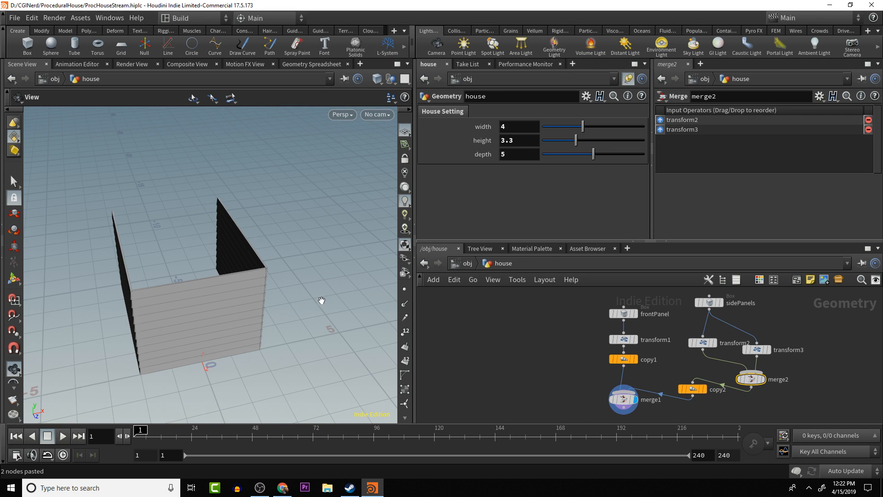
# - Set transform3's Z rotation to 5.8 to tilt the second side wall's panels outward
pyautogui.moveTo(321, 300); pyautogui.dragTo(256, 272)
pyautogui.scroll(5, 298, 289)
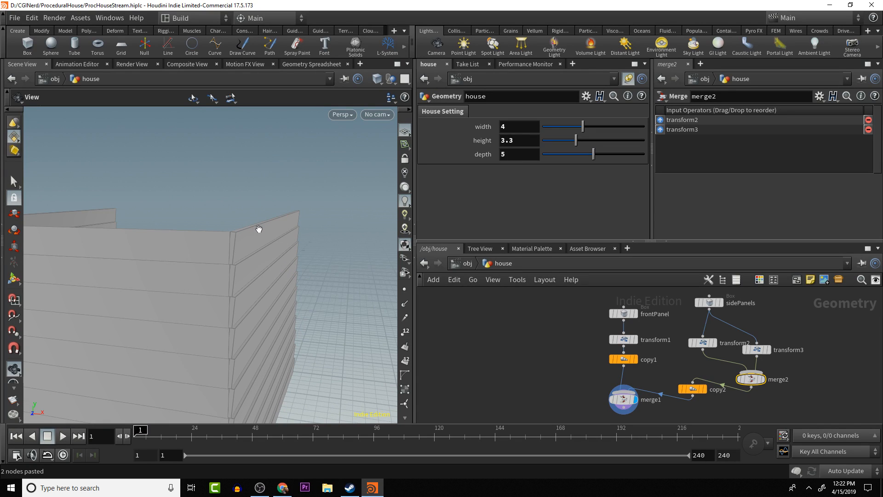
pyautogui.click(757, 349)
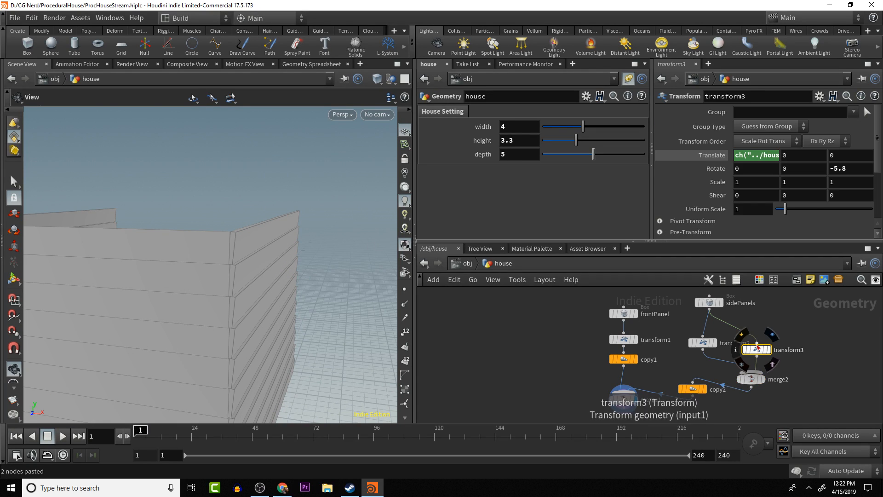
pyautogui.click(833, 168)
pyautogui.press('BackSpace')
pyautogui.press('Return')
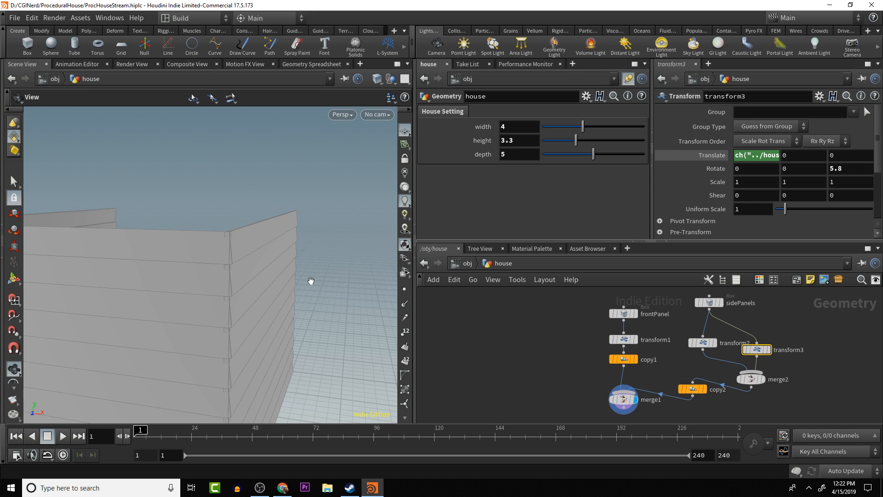
# - Move the frontPanel, transform1 and copy1 nodes away from the side panel branch to make room in the network
pyautogui.moveTo(326, 292); pyautogui.dragTo(284, 292)
pyautogui.scroll(-5, 309, 329)
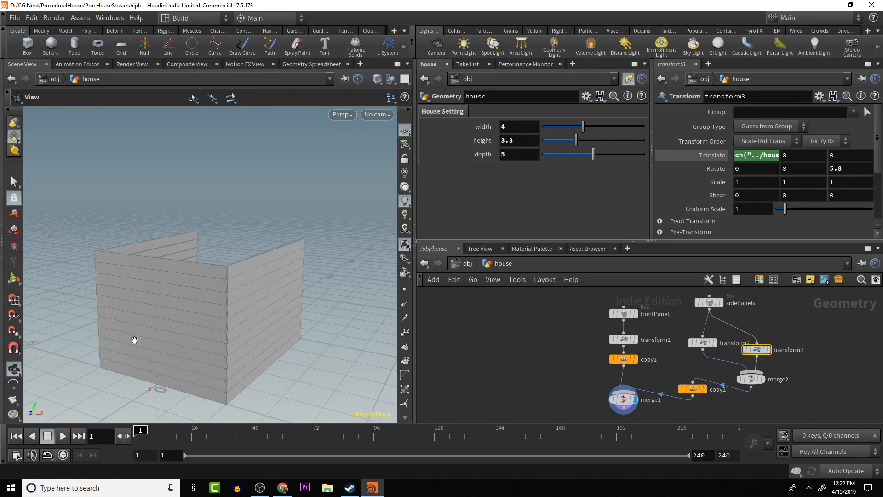
pyautogui.moveTo(201, 339); pyautogui.dragTo(309, 258)
pyautogui.moveTo(195, 316); pyautogui.dragTo(298, 319)
pyautogui.moveTo(602, 303); pyautogui.dragTo(577, 361)
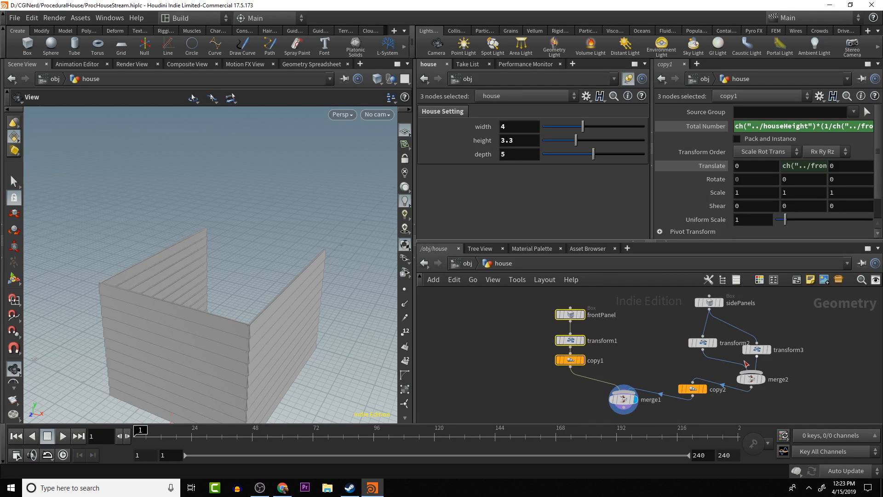
pyautogui.click(547, 341)
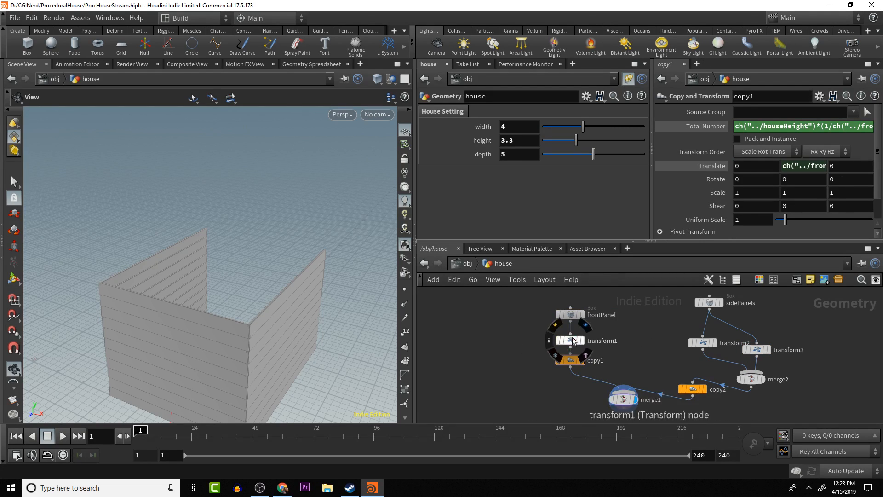
# - Duplicate transform1 as a second transform fed by frontPanel and place it beside the original
pyautogui.click(572, 341)
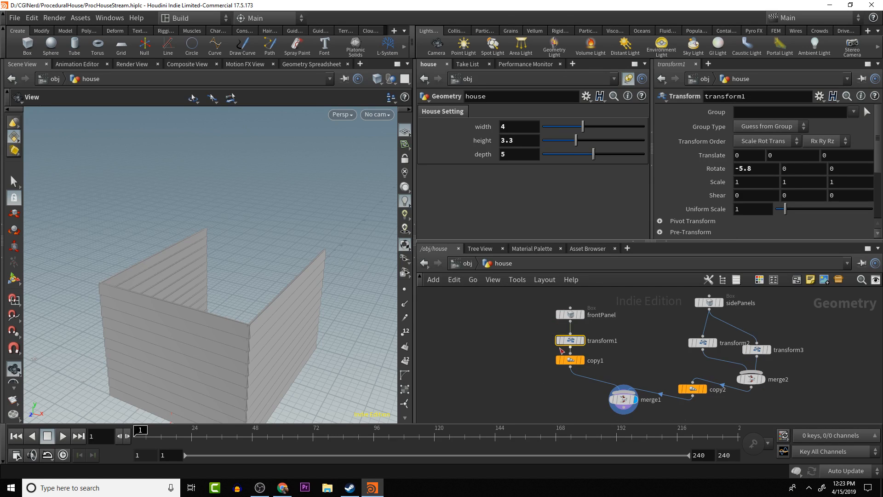
pyautogui.moveTo(570, 342)
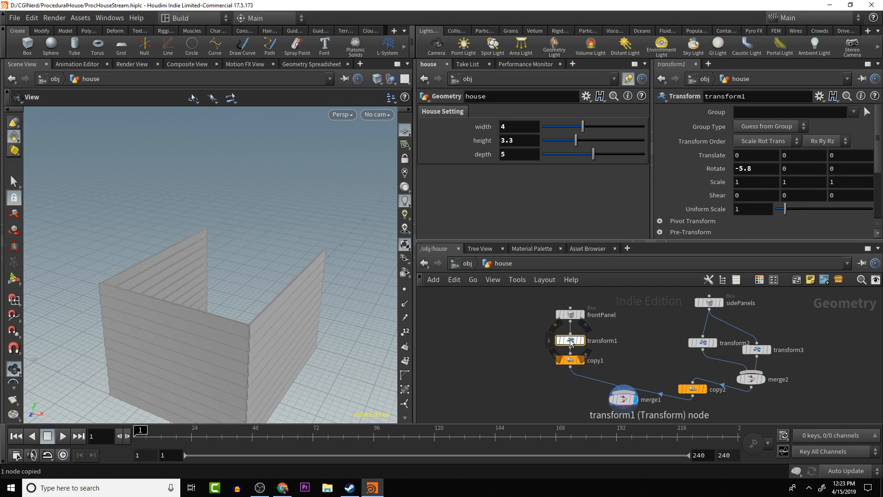
pyautogui.keyDown('alt'); pyautogui.moveTo(570, 339); pyautogui.dragTo(624, 341); pyautogui.keyUp('alt')
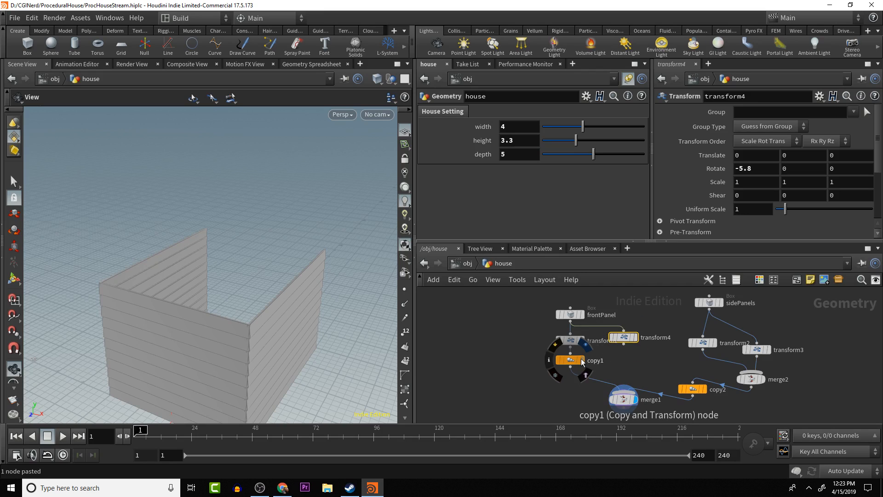
# - Add a Merge node combining transform1 and transform4, and feed its output into copy1
pyautogui.moveTo(570, 360); pyautogui.dragTo(570, 382)
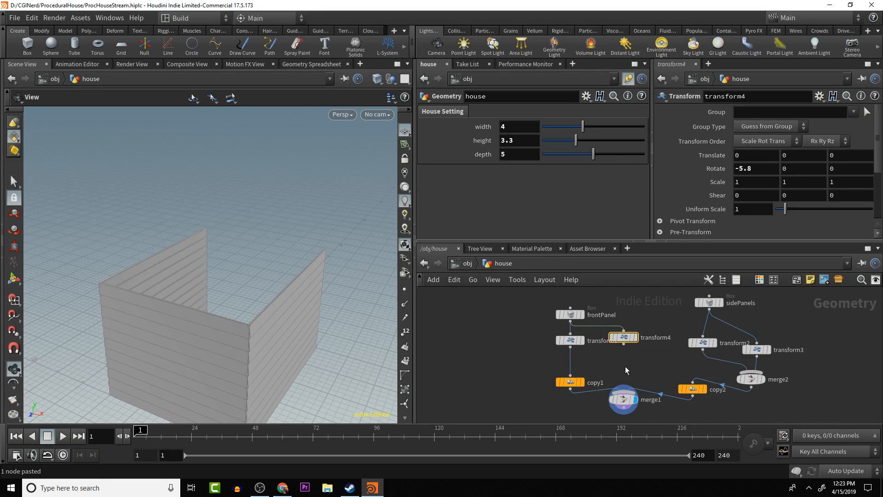
pyautogui.press('Tab')
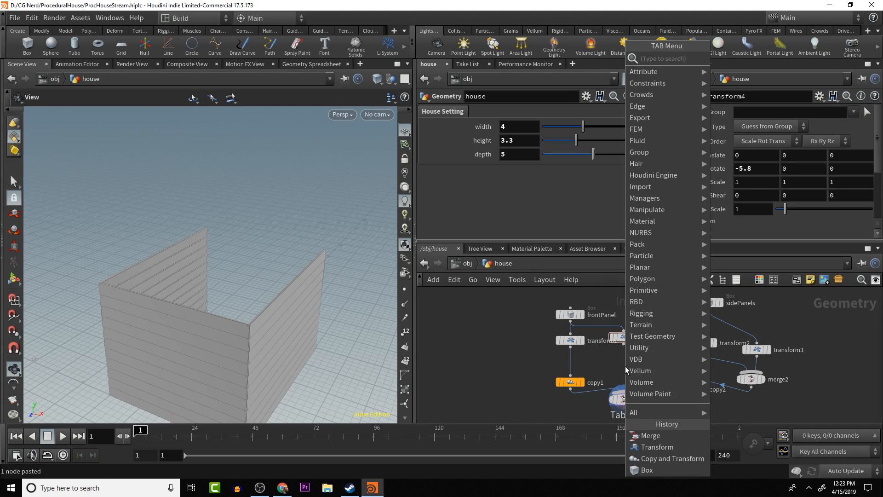
pyautogui.write('merge')
pyautogui.press('Return')
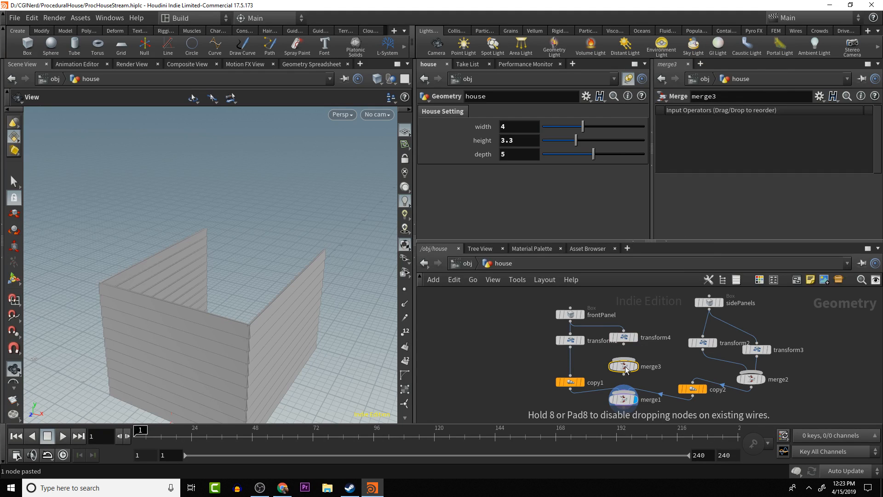
pyautogui.moveTo(570, 348); pyautogui.dragTo(602, 364)
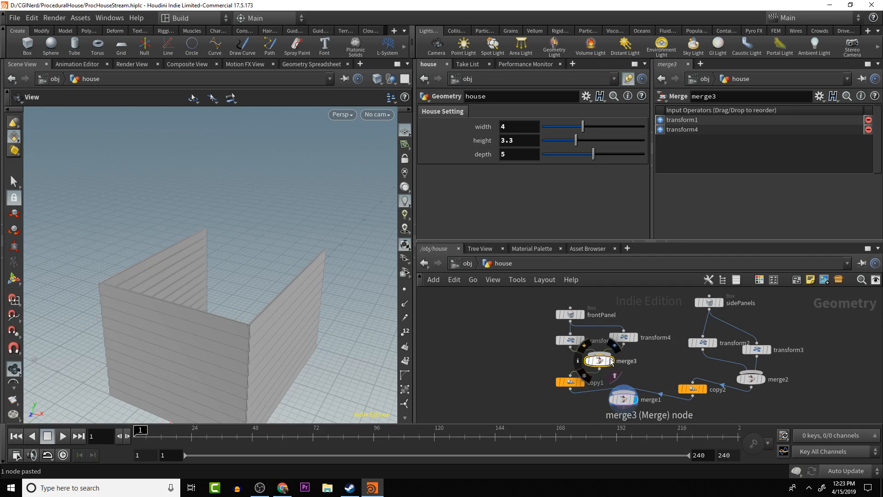
# - Copy the house depth parameter and paste it as a relative reference into transform4's Z translation
pyautogui.click(628, 338)
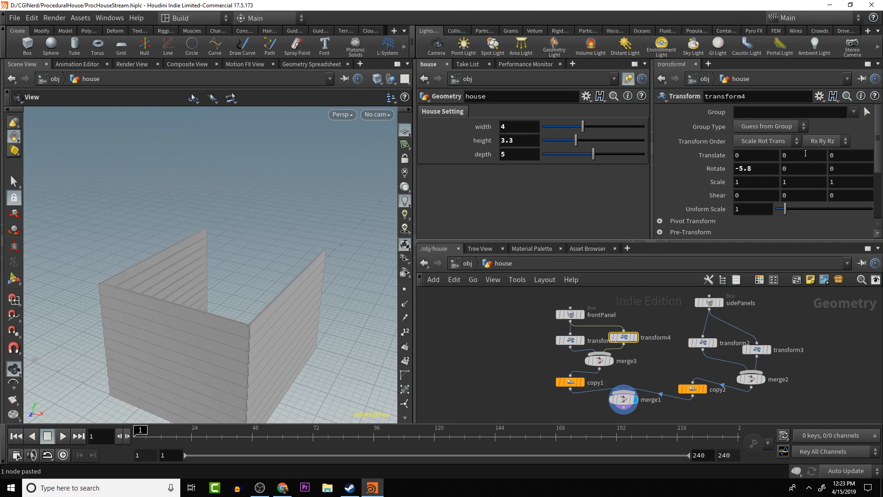
pyautogui.rightClick(515, 151)
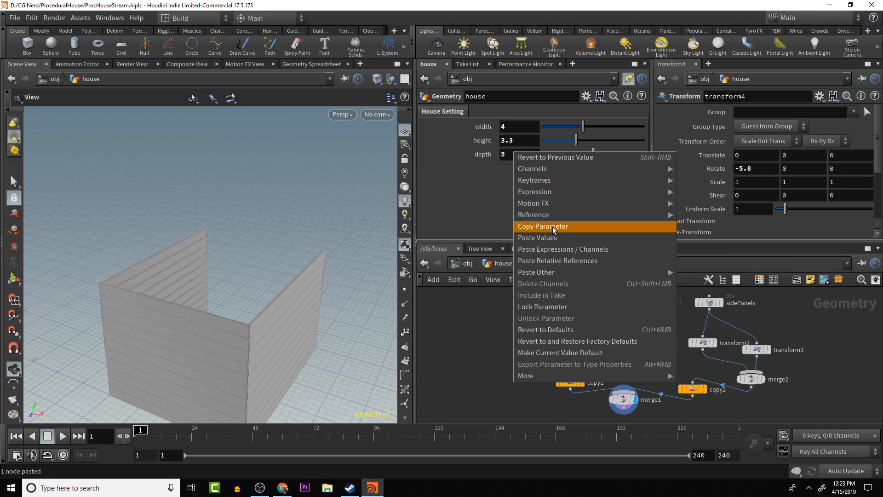
pyautogui.click(533, 282)
pyautogui.click(846, 159)
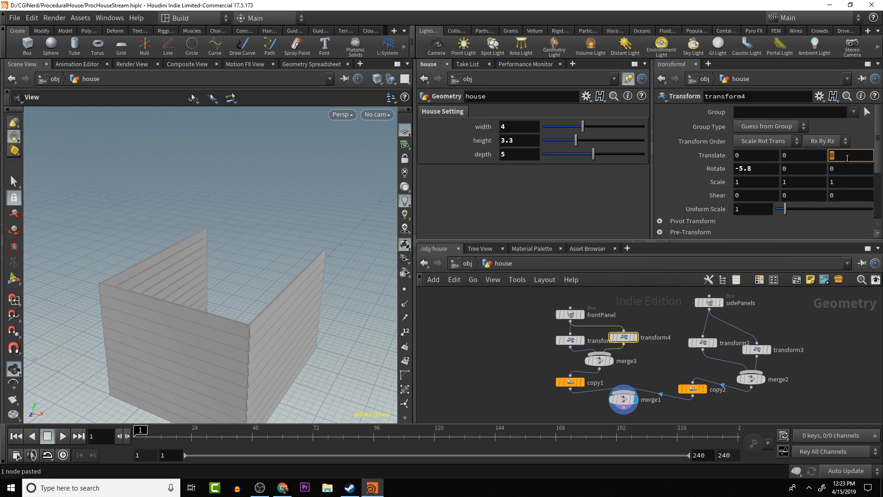
pyautogui.rightClick(847, 154)
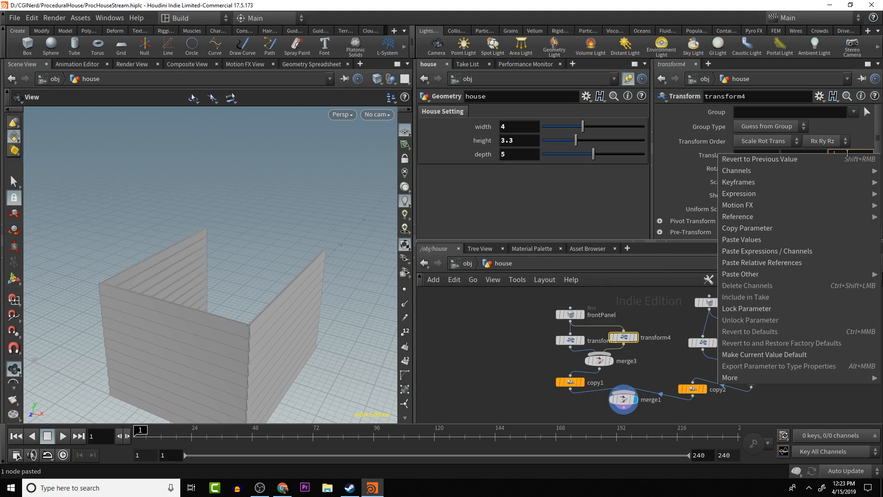
pyautogui.moveTo(755, 275)
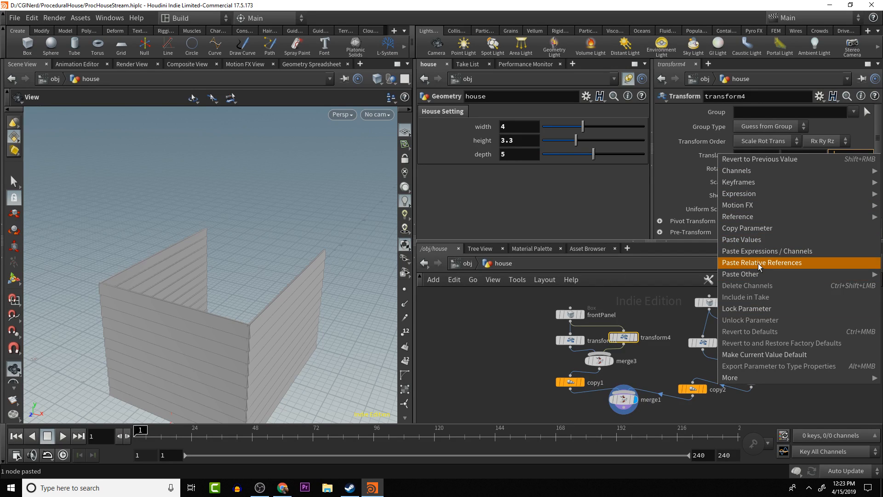
pyautogui.click(758, 263)
pyautogui.press('Return')
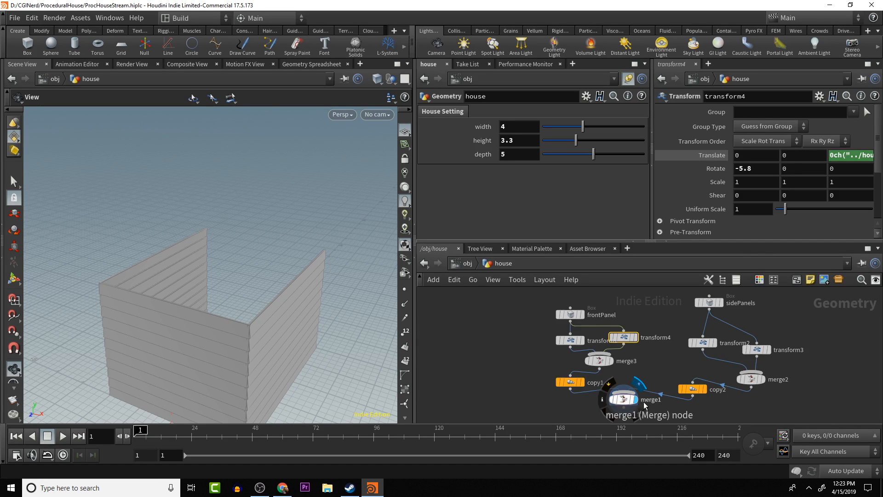
# - Replace the stray leading 0 in transform4's Z translation with a minus sign, making it -ch("../houseDepth")
pyautogui.click(835, 157)
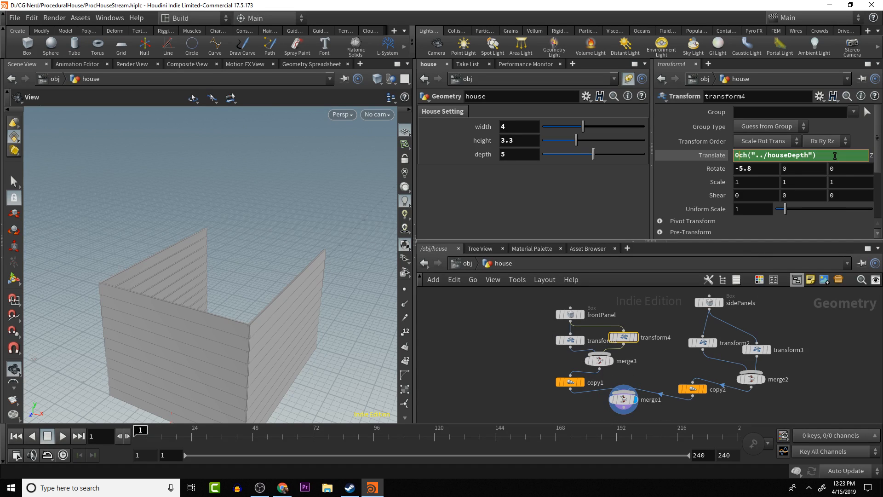
pyautogui.press('BackSpace')
pyautogui.write('-')
pyautogui.press('Return')
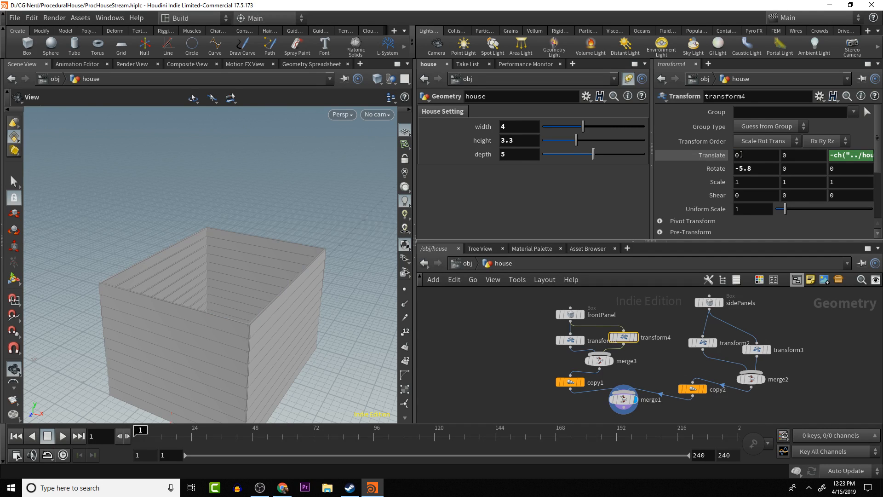
# - Set transform4's X rotation to 5.8 to tilt the back wall's panels outward
pyautogui.moveTo(335, 217); pyautogui.dragTo(179, 164)
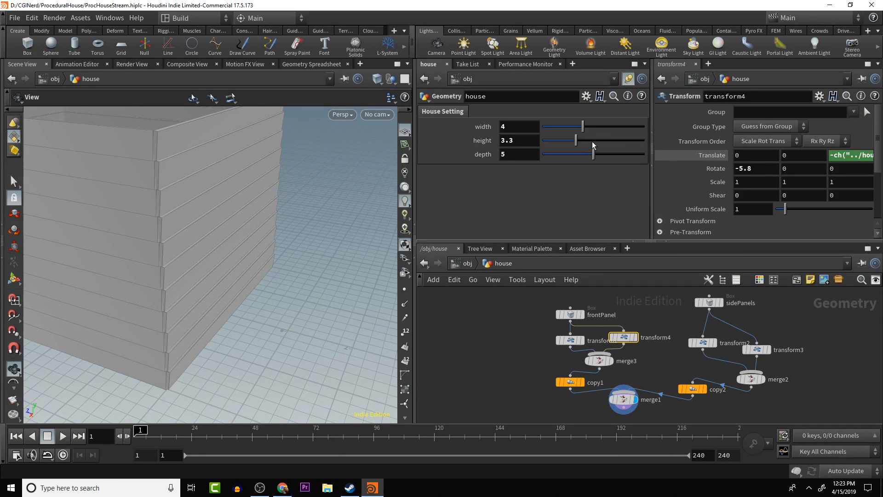
pyautogui.click(740, 169)
pyautogui.press('Return')
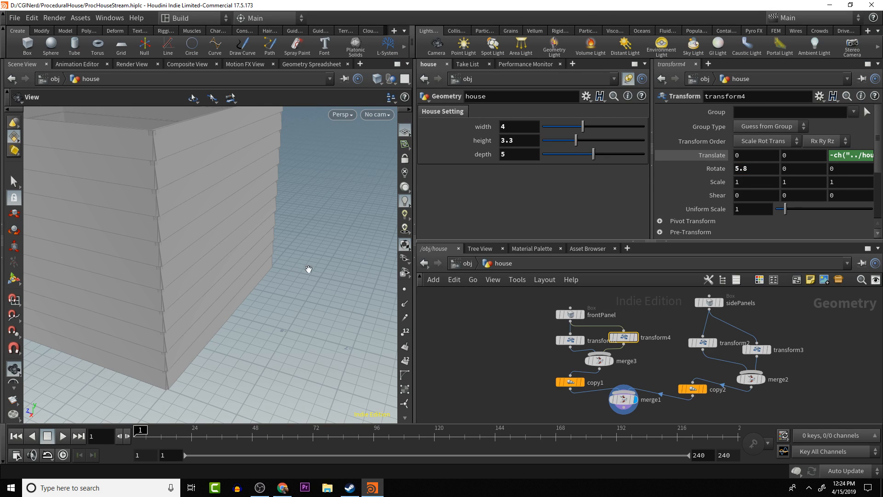
# - Inspect the four assembled walls from several angles, checking the panel tilt and how the corners meet
pyautogui.moveTo(286, 285); pyautogui.dragTo(370, 314)
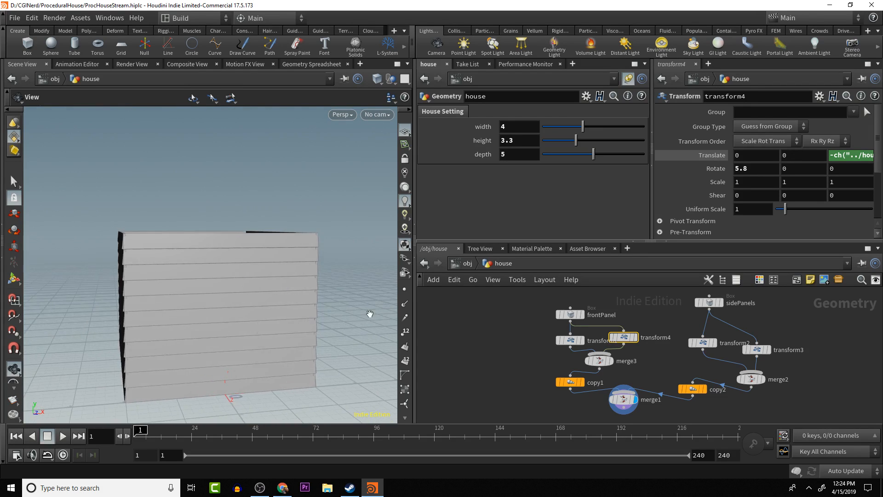
pyautogui.moveTo(278, 274); pyautogui.dragTo(246, 278)
pyautogui.moveTo(117, 285); pyautogui.dragTo(166, 338)
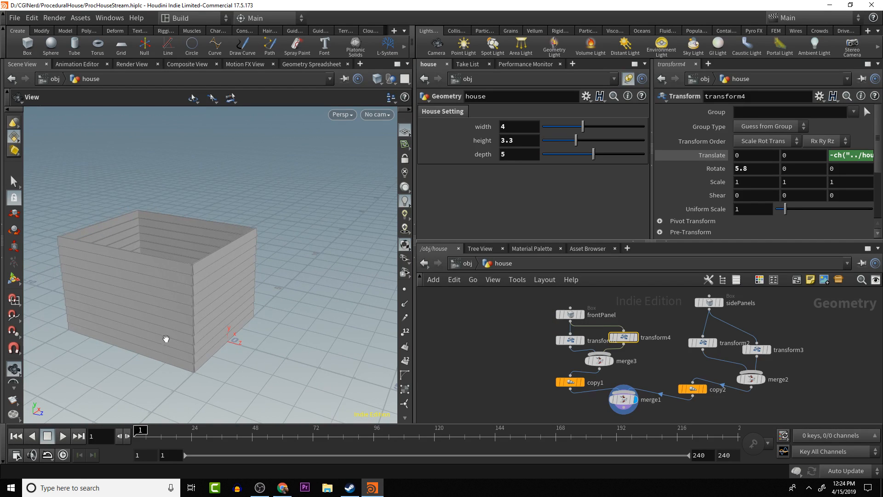
pyautogui.moveTo(112, 277); pyautogui.dragTo(141, 300)
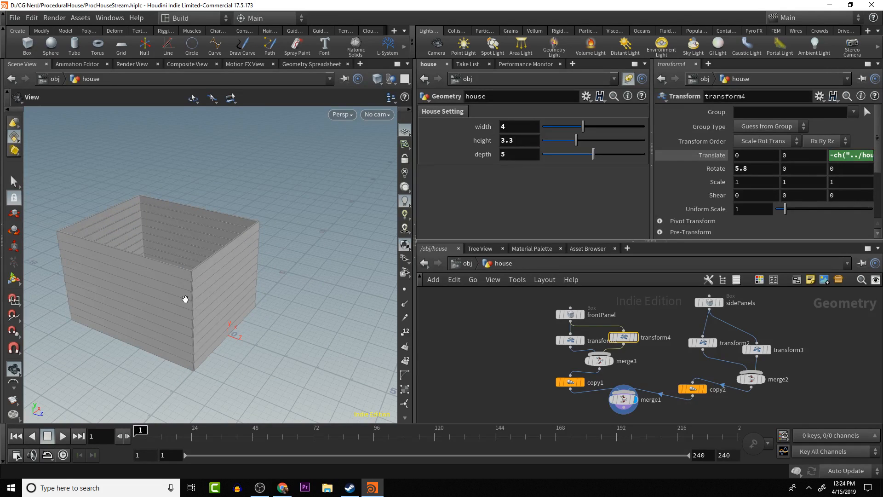
pyautogui.moveTo(206, 216); pyautogui.dragTo(188, 241)
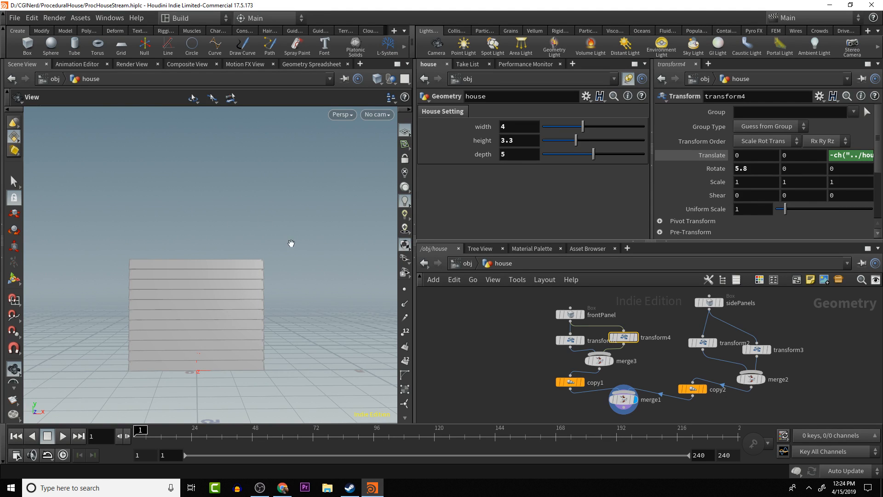
pyautogui.moveTo(282, 239); pyautogui.dragTo(293, 229, button='middle')
pyautogui.moveTo(293, 229); pyautogui.dragTo(225, 282)
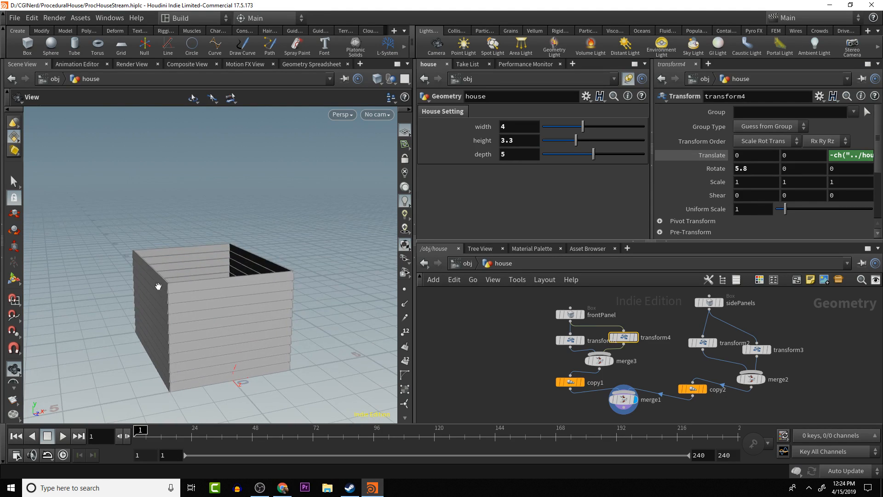
pyautogui.moveTo(159, 285)
pyautogui.mouseDown()
pyautogui.moveTo(138, 276)
pyautogui.moveTo(158, 269)
pyautogui.mouseUp()
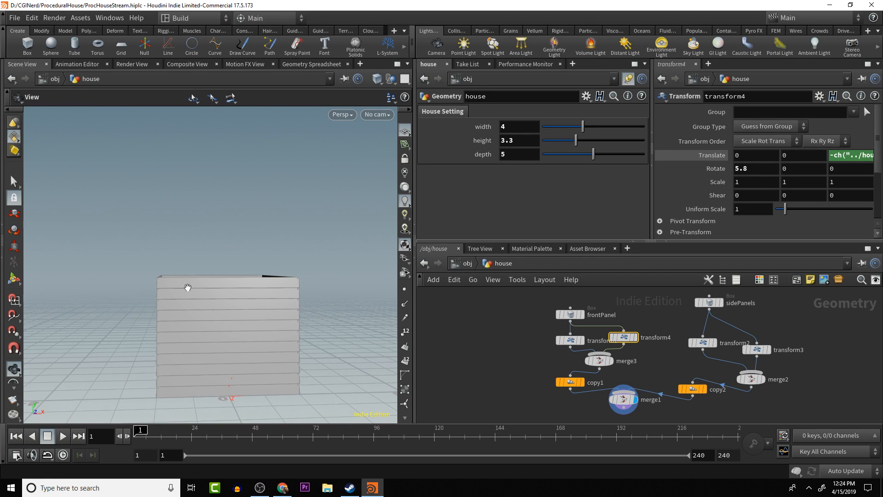
pyautogui.moveTo(193, 244); pyautogui.dragTo(191, 270)
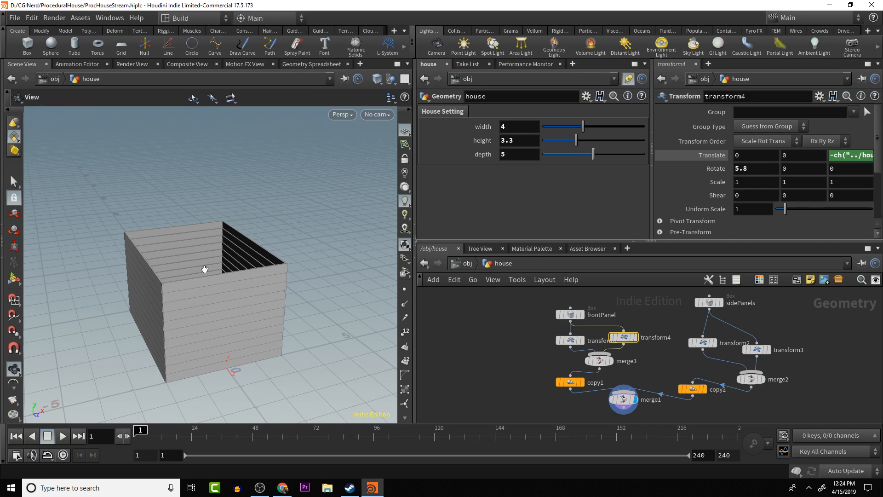
pyautogui.moveTo(289, 238); pyautogui.dragTo(313, 269)
# - Tidy the front panel branch, spreading transform1 and transform4 symmetrically below frontPanel with merge3 centred above copy1
pyautogui.moveTo(571, 314); pyautogui.dragTo(589, 306)
pyautogui.moveTo(570, 341); pyautogui.dragTo(550, 335)
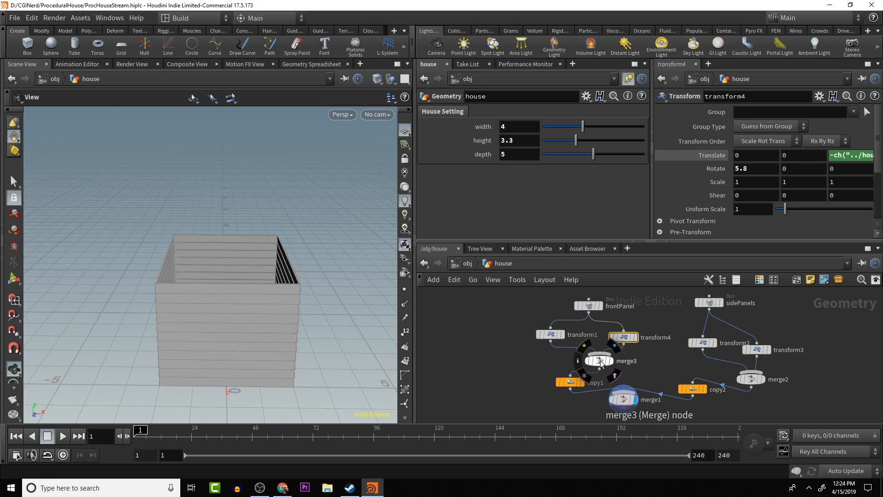
pyautogui.moveTo(601, 362); pyautogui.dragTo(575, 368)
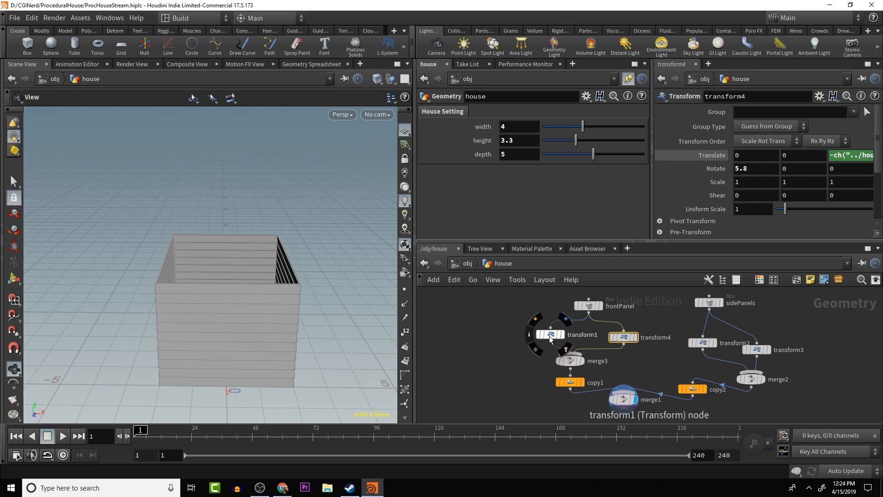
pyautogui.moveTo(550, 334); pyautogui.dragTo(531, 334)
pyautogui.moveTo(616, 338); pyautogui.dragTo(603, 340)
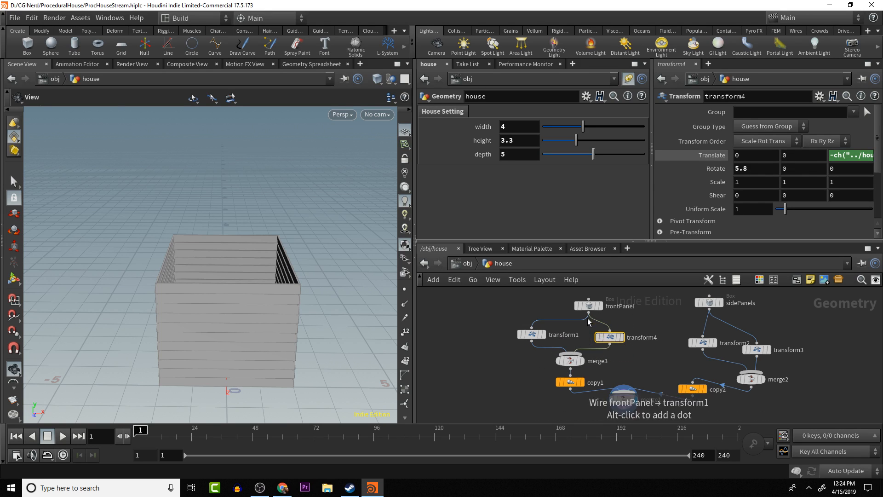
pyautogui.moveTo(591, 308); pyautogui.dragTo(571, 323)
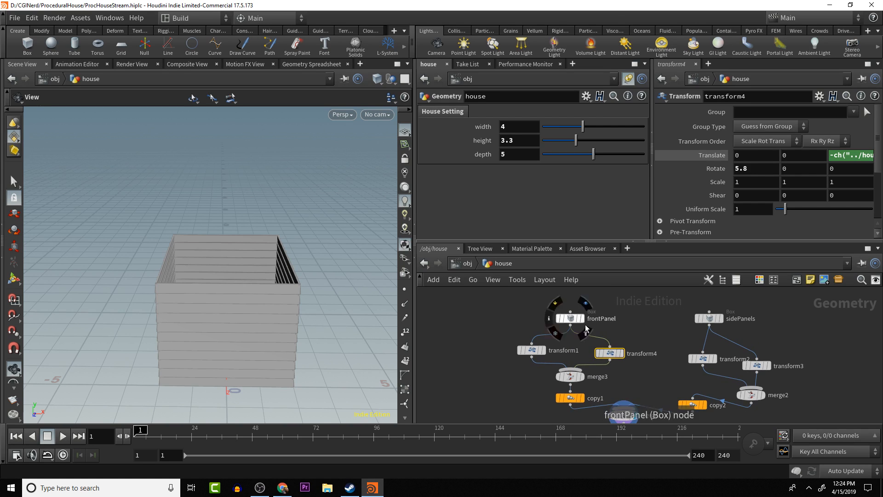
# - Tidy the side panel branch, placing transform2 and transform3 side by side with merge2 and copy2 aligned below sidePanels
pyautogui.moveTo(649, 337); pyautogui.dragTo(623, 310, button='middle')
pyautogui.moveTo(672, 337); pyautogui.dragTo(656, 332)
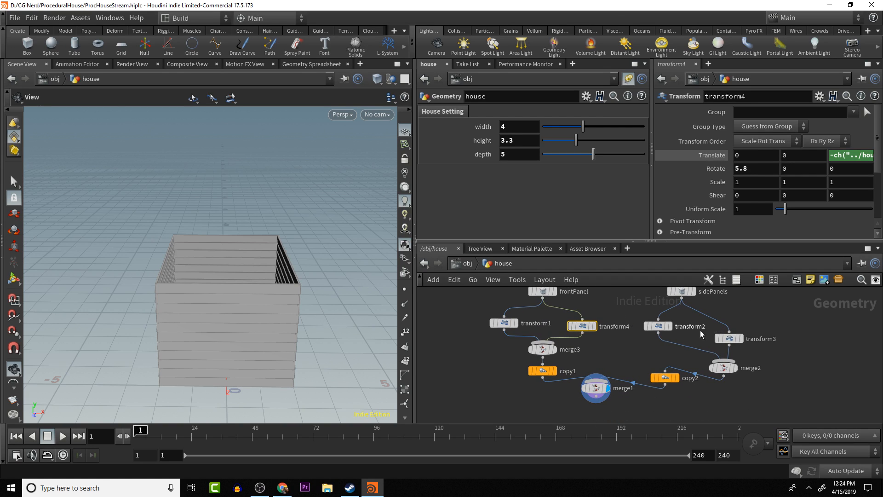
pyautogui.moveTo(730, 342); pyautogui.dragTo(719, 334)
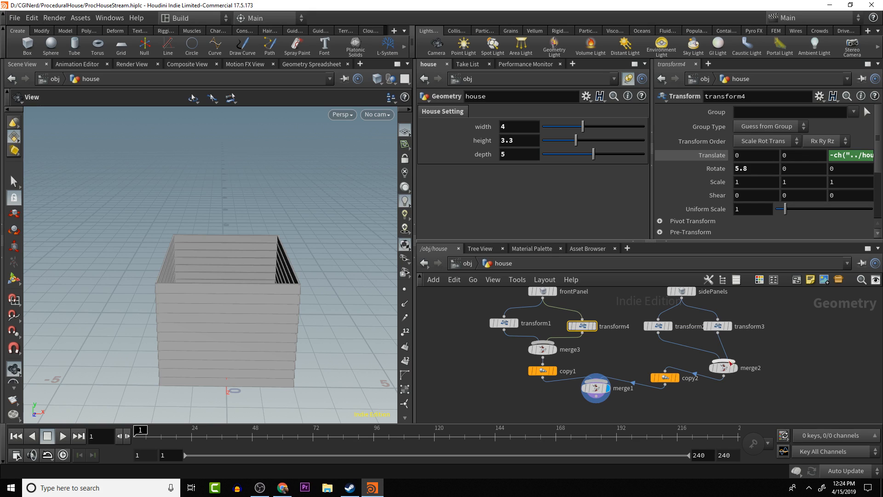
pyautogui.moveTo(724, 367); pyautogui.dragTo(684, 349)
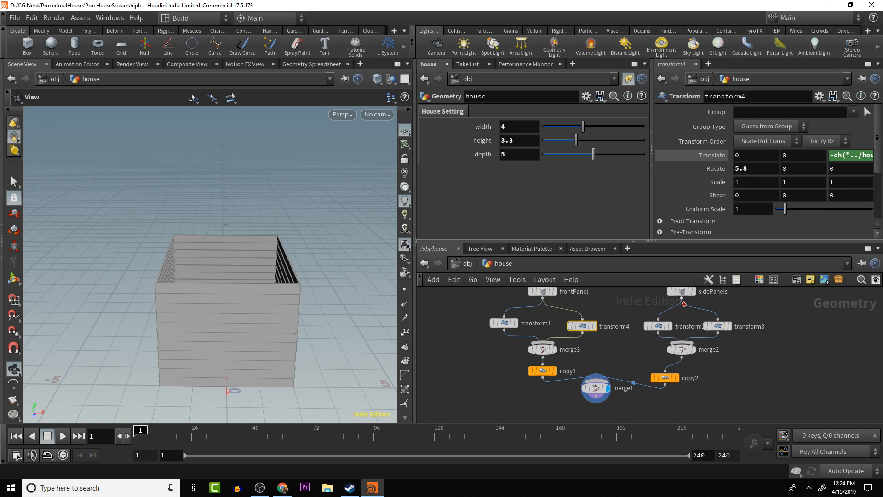
pyautogui.moveTo(665, 377); pyautogui.dragTo(681, 378)
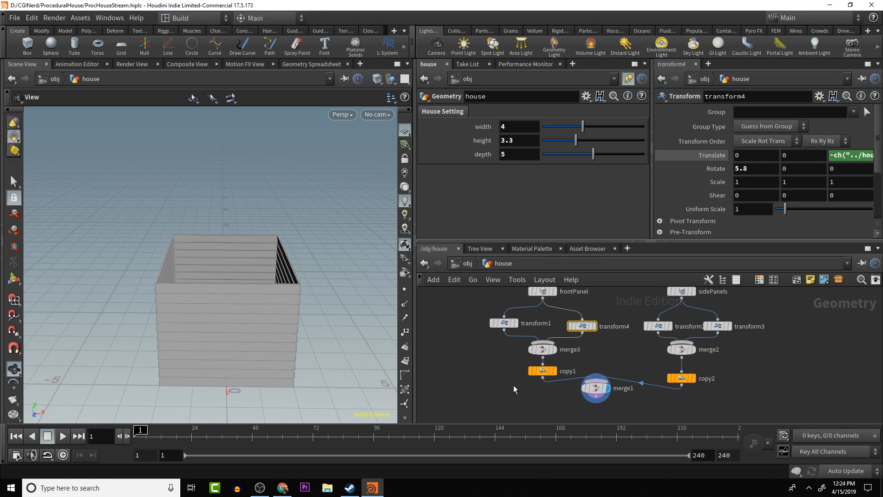
# - Centre merge1 between and below copy1 and copy2 in the node network
pyautogui.moveTo(595, 388); pyautogui.dragTo(616, 394)
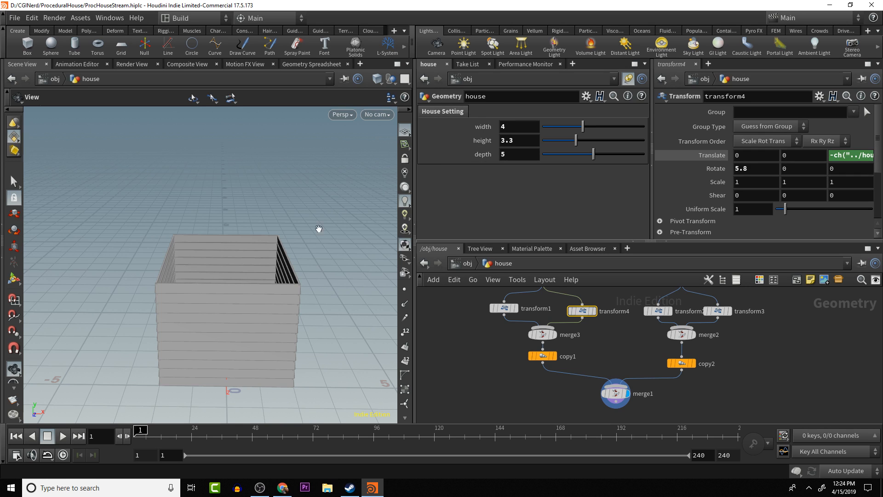
pyautogui.moveTo(331, 237); pyautogui.dragTo(324, 208)
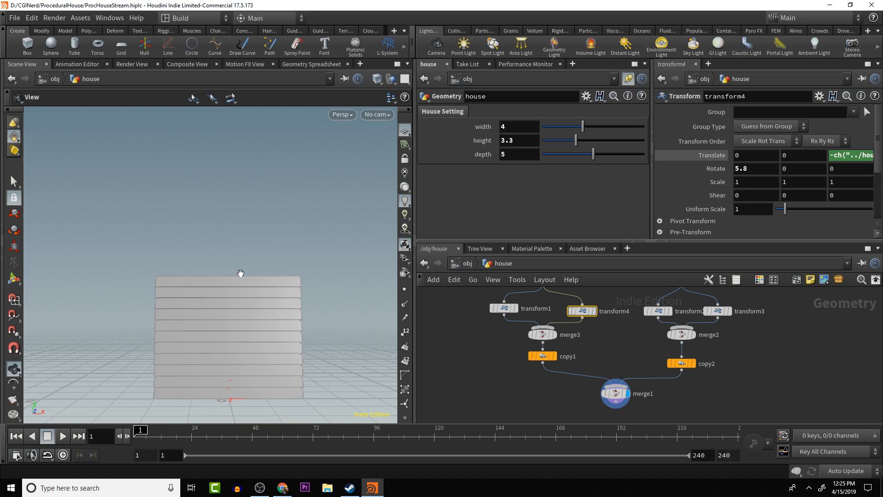
pyautogui.moveTo(240, 273); pyautogui.dragTo(273, 282)
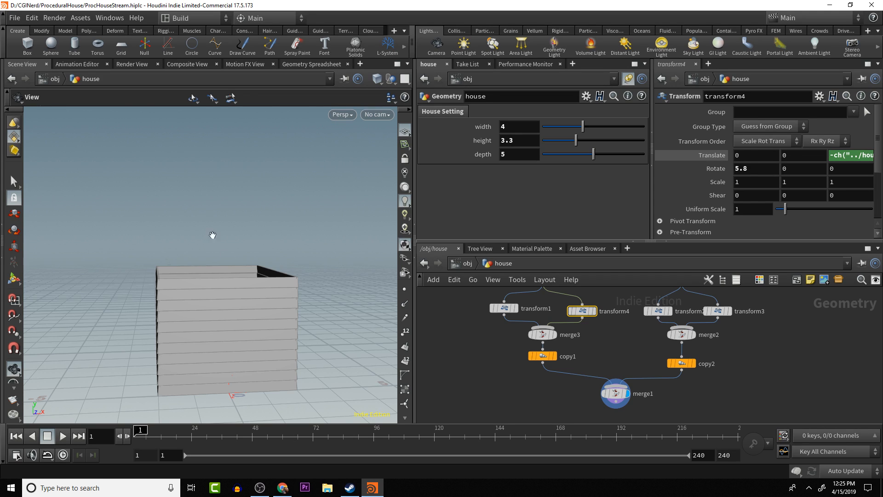
pyautogui.click(610, 352)
pyautogui.keyDown('alt'); pyautogui.moveTo(330, 305); pyautogui.dragTo(295, 290, button='middle'); pyautogui.keyUp('alt')
pyautogui.keyDown('alt'); pyautogui.moveTo(295, 289); pyautogui.dragTo(349, 291); pyautogui.keyUp('alt')
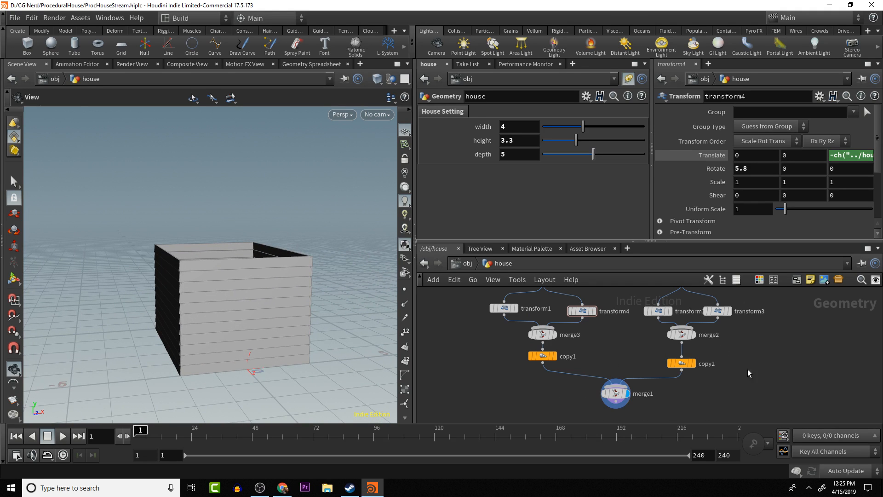
# - Add a float parameter labelled "roof Height" and named roofHeight to the house node's House Setting folder
pyautogui.click(586, 96)
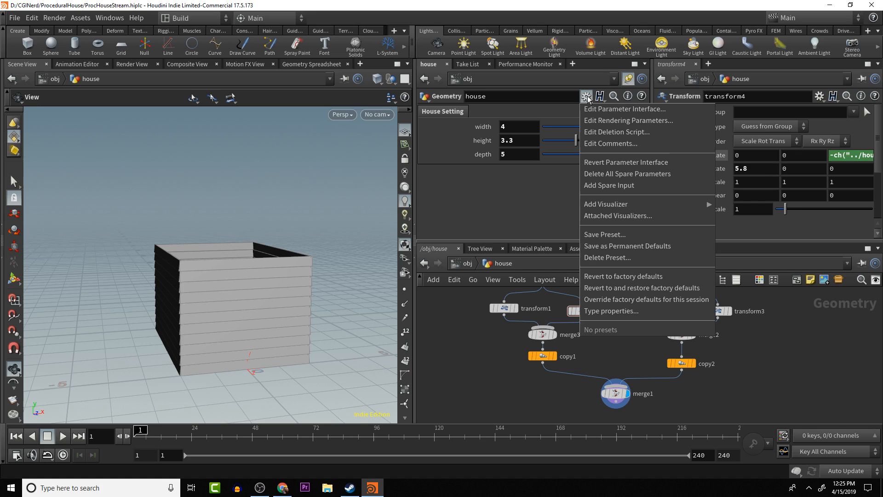
pyautogui.click(625, 109)
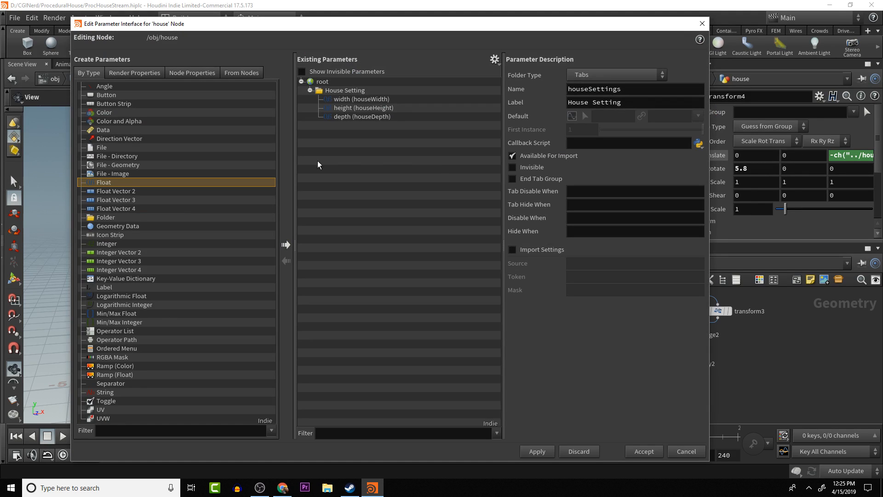
pyautogui.click(285, 245)
pyautogui.moveTo(336, 125); pyautogui.dragTo(355, 91)
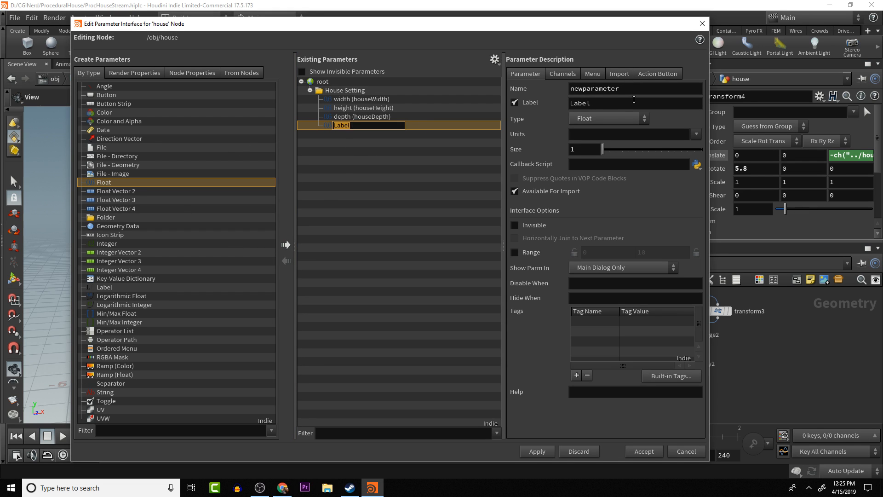
pyautogui.doubleClick(606, 107)
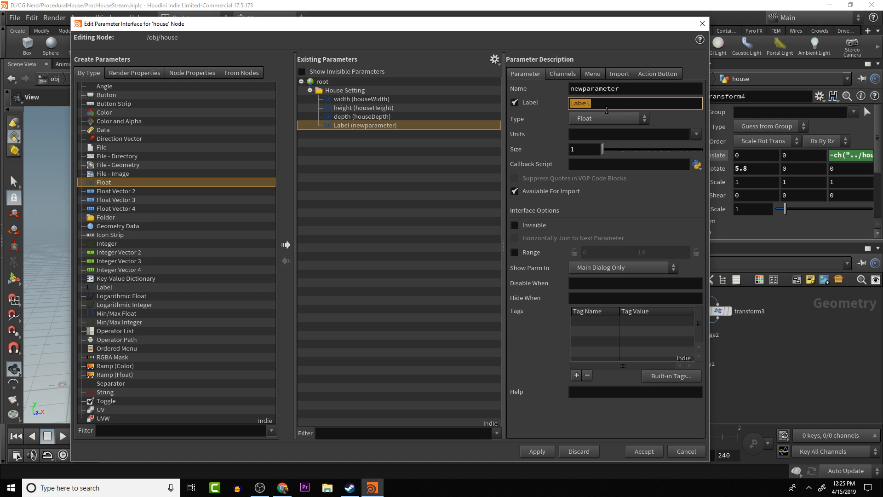
pyautogui.write('roof Height')
pyautogui.doubleClick(621, 90)
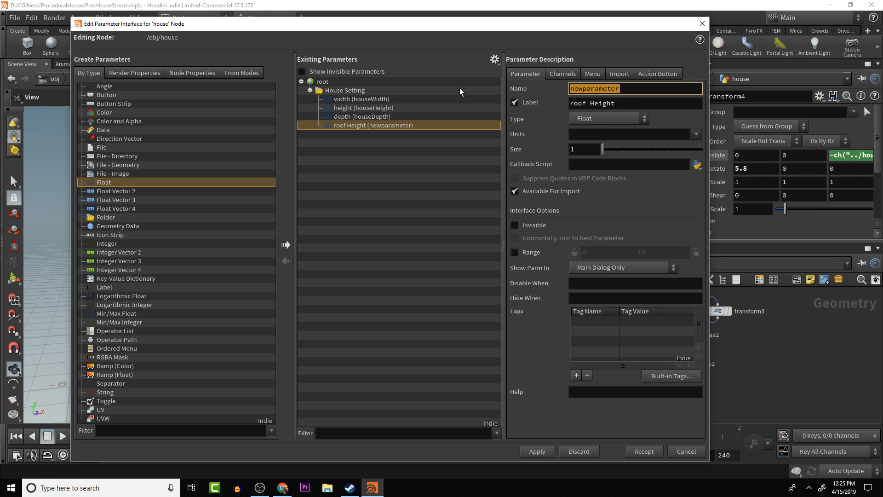
pyautogui.write('roof')
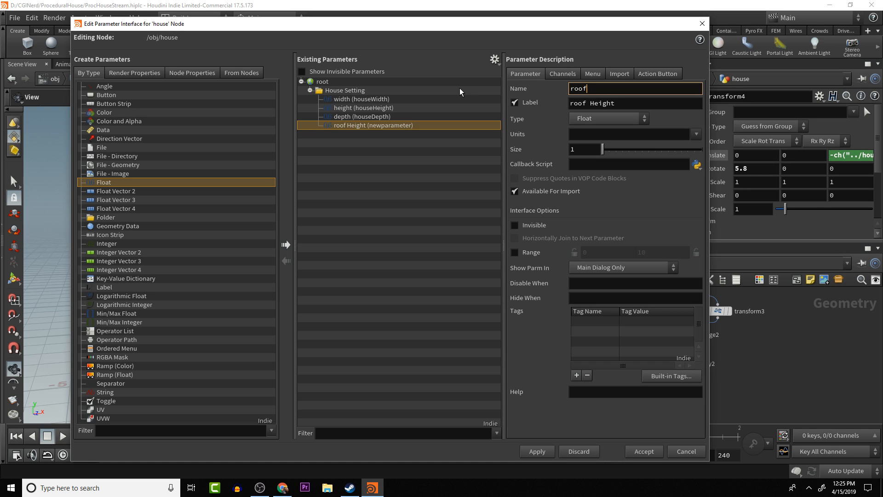
pyautogui.write('Height')
pyautogui.press('Return')
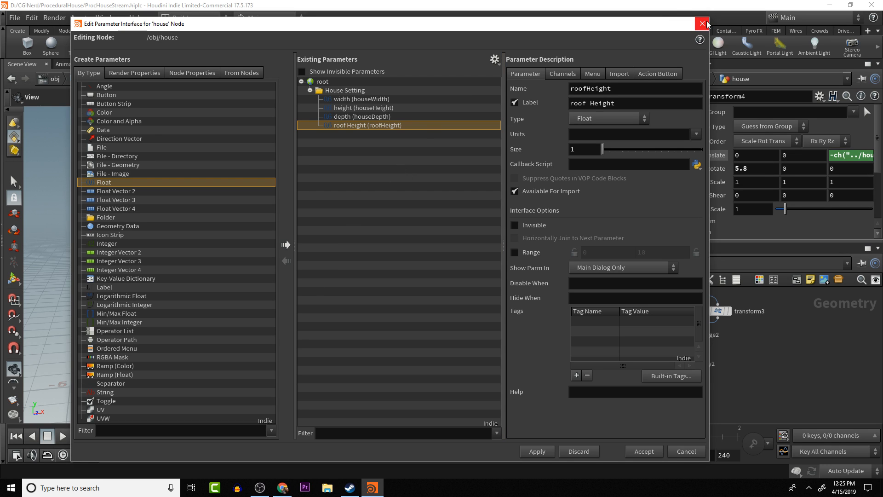
# - Set the roof Height parameter's default to 3 and accept the parameter interface changes
pyautogui.click(565, 74)
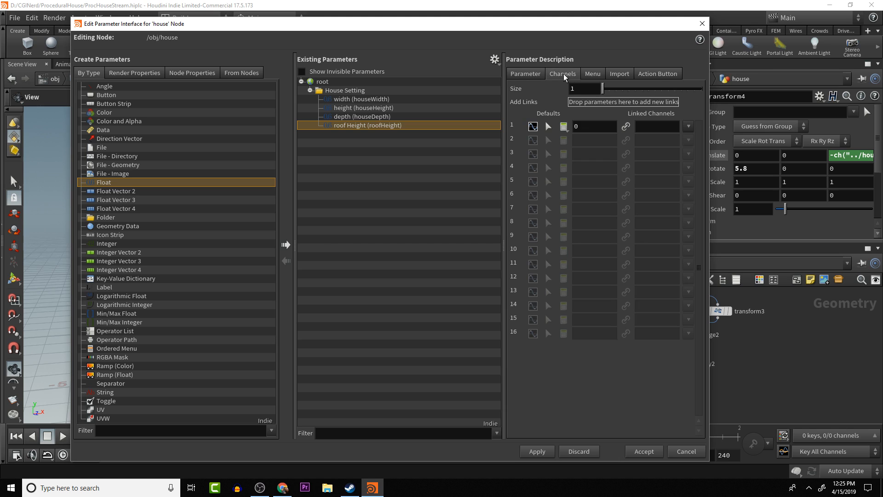
pyautogui.click(584, 129)
pyautogui.write('3')
pyautogui.press('Return')
pyautogui.click(526, 74)
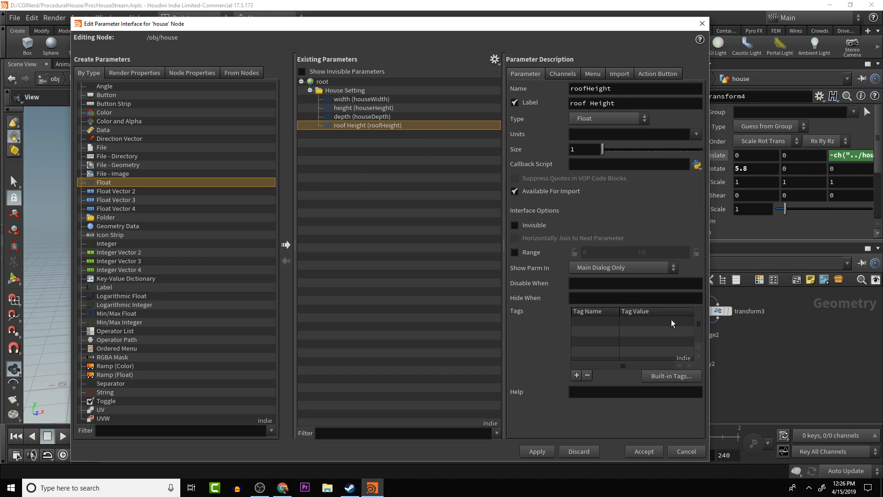
pyautogui.click(644, 451)
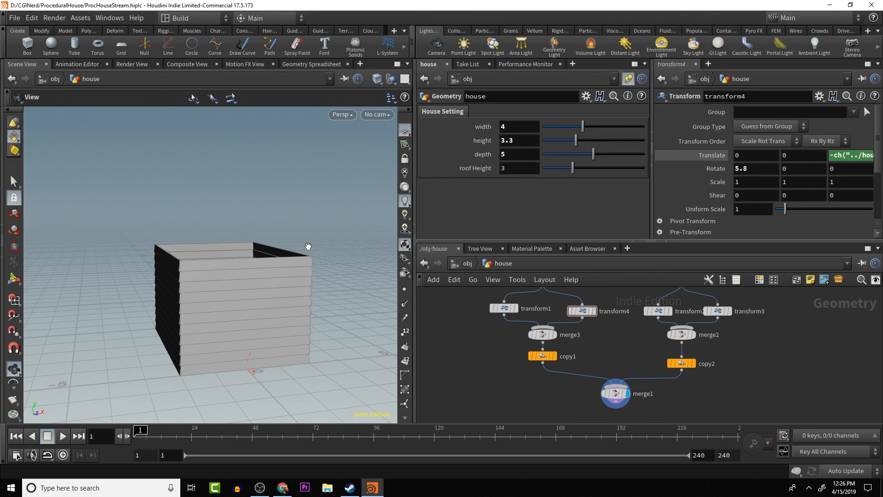
# - Compare the settings of copy1 and copy2, and delete the redundant copy1 node
pyautogui.moveTo(307, 245); pyautogui.dragTo(302, 197)
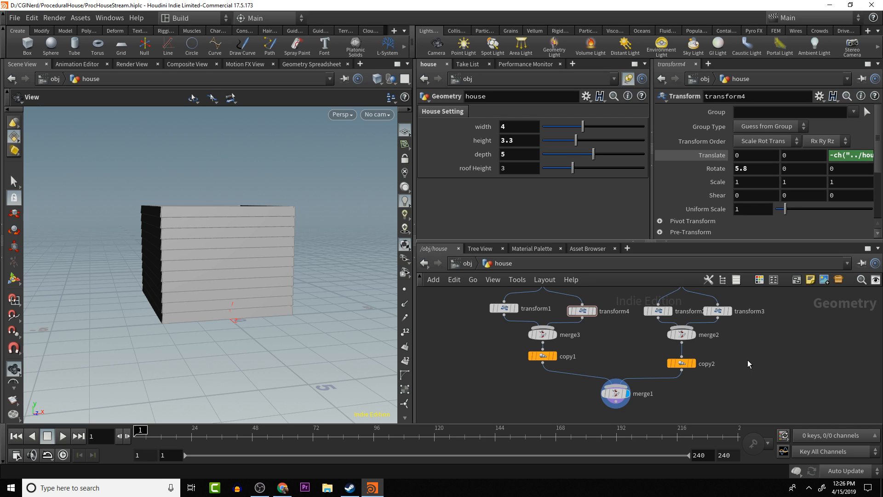
pyautogui.keyDown('alt'); pyautogui.moveTo(719, 353); pyautogui.dragTo(701, 353, button='middle'); pyautogui.keyUp('alt')
pyautogui.keyDown('alt'); pyautogui.scroll(-2, 719, 382); pyautogui.keyUp('alt')
pyautogui.keyDown('alt'); pyautogui.scroll(-1, 700, 354); pyautogui.keyUp('alt')
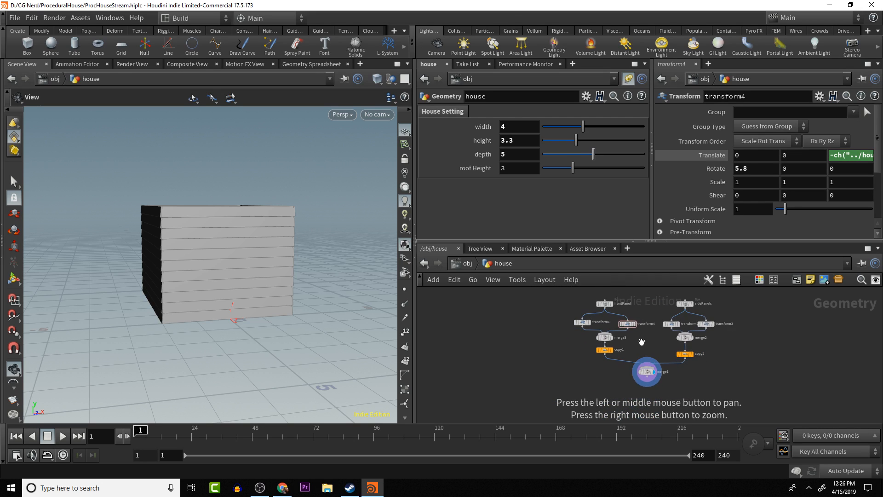
pyautogui.scroll(5, 642, 342)
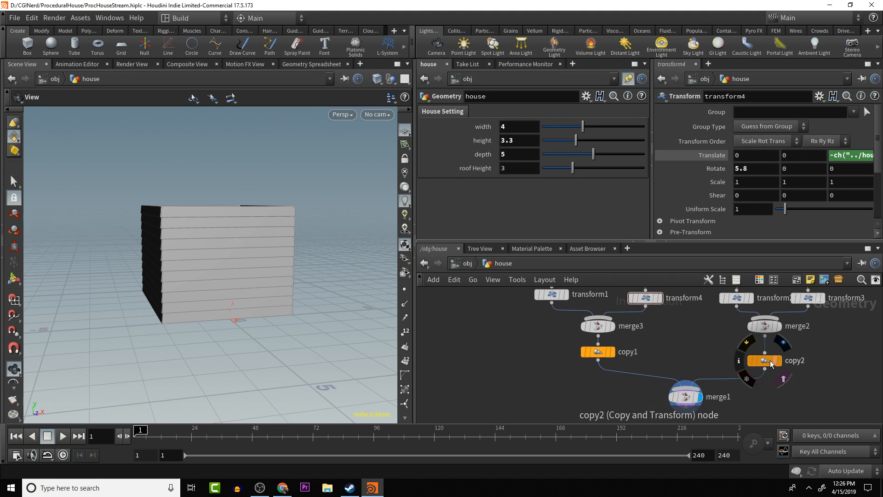
pyautogui.click(771, 363)
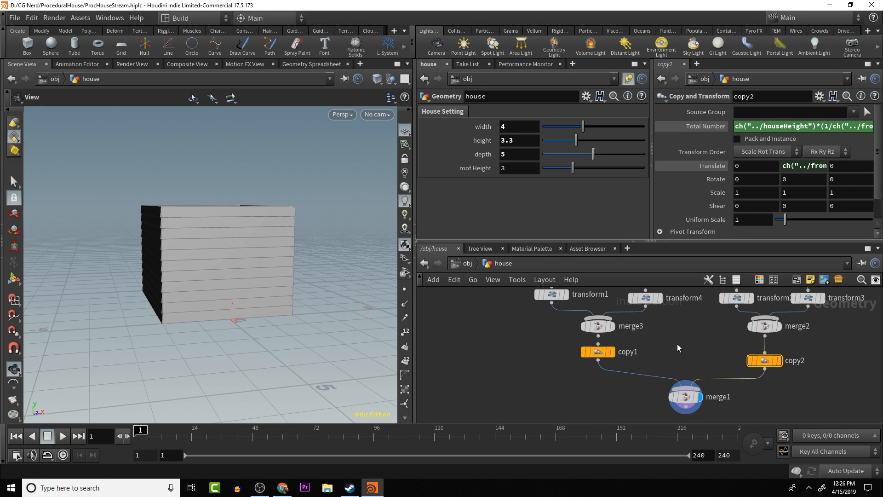
pyautogui.moveTo(777, 362)
pyautogui.click(600, 353)
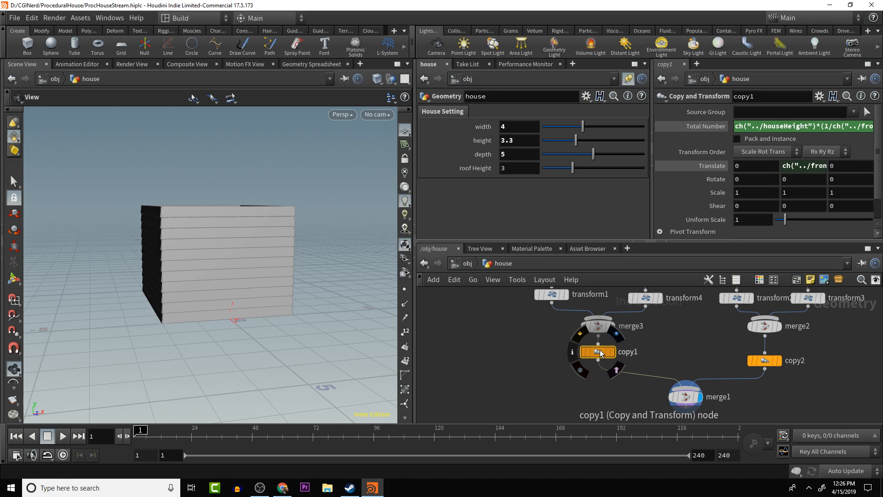
pyautogui.click(763, 360)
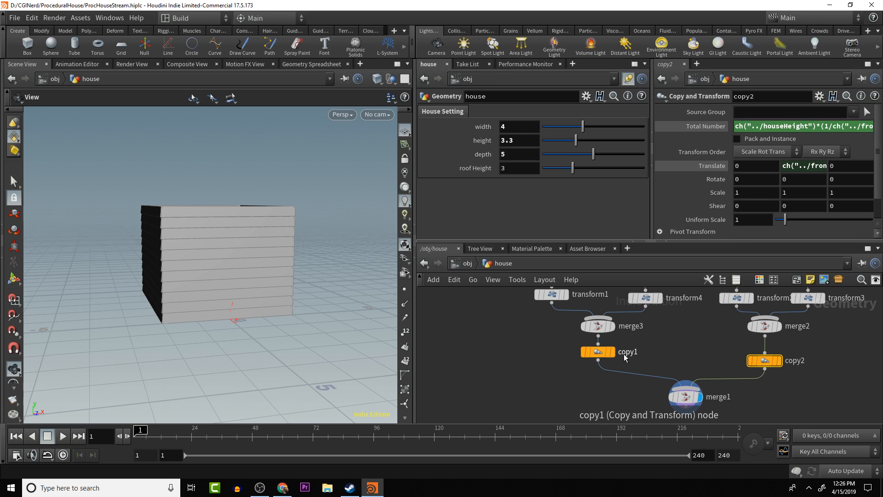
pyautogui.click(597, 353)
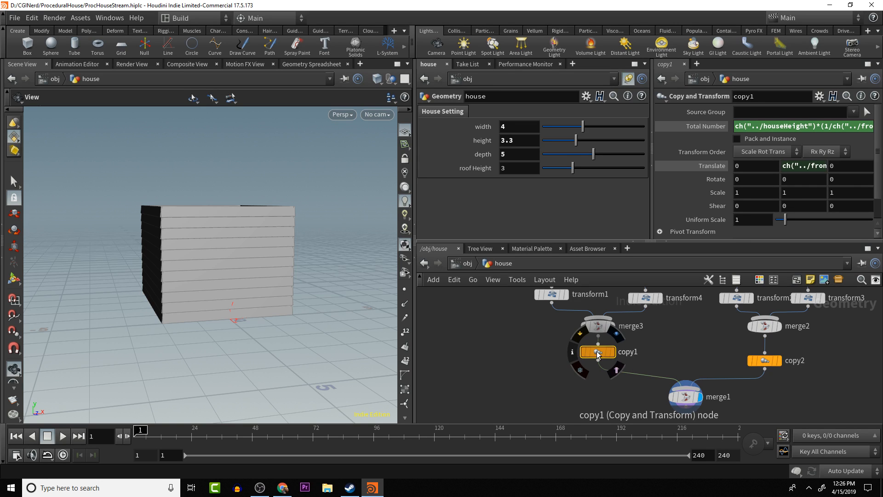
pyautogui.press('Delete')
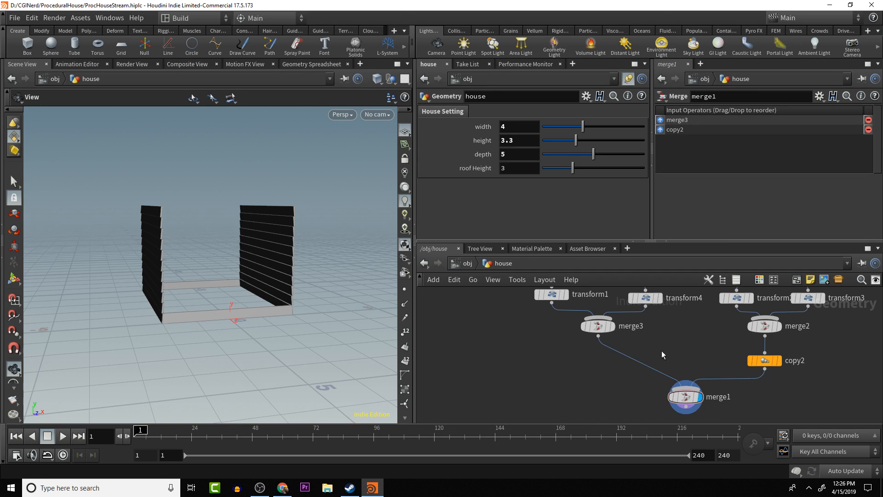
# - Wire merge2 directly into merge1 and place copy2 after merge1 as the displayed node, so one copy node stacks all four walls
pyautogui.moveTo(685, 397); pyautogui.dragTo(692, 355)
pyautogui.moveTo(765, 339); pyautogui.dragTo(727, 356)
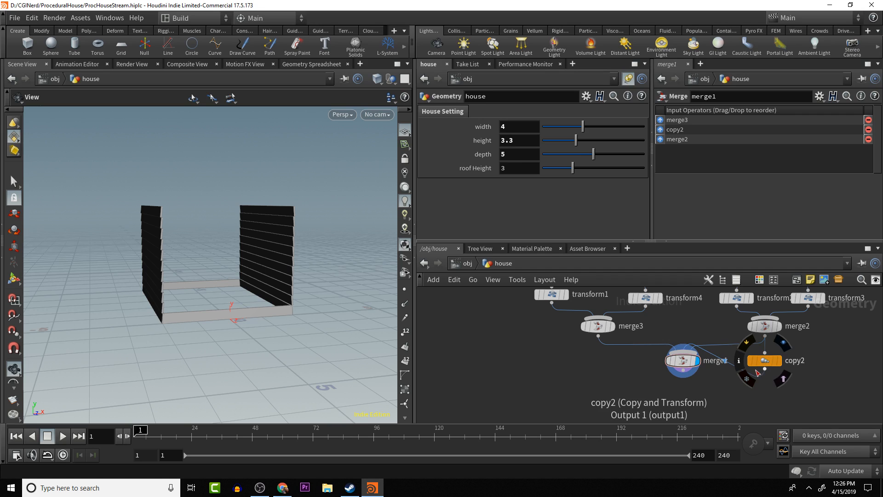
pyautogui.press('y')
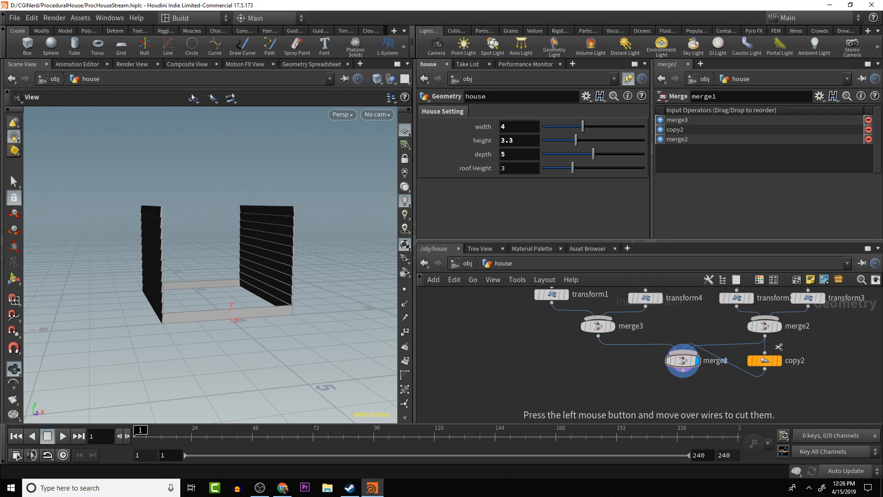
pyautogui.moveTo(778, 346)
pyautogui.mouseDown()
pyautogui.moveTo(743, 368)
pyautogui.moveTo(712, 414)
pyautogui.moveTo(676, 399)
pyautogui.moveTo(679, 406)
pyautogui.mouseUp()
pyautogui.click(698, 401)
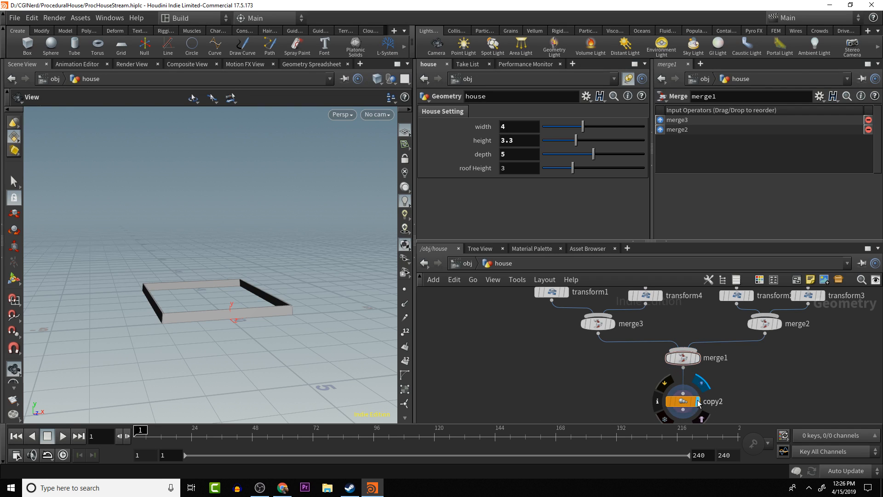
pyautogui.moveTo(311, 342)
pyautogui.mouseDown()
pyautogui.moveTo(324, 330)
pyautogui.moveTo(304, 338)
pyautogui.mouseUp()
pyautogui.scroll(-5, 751, 360)
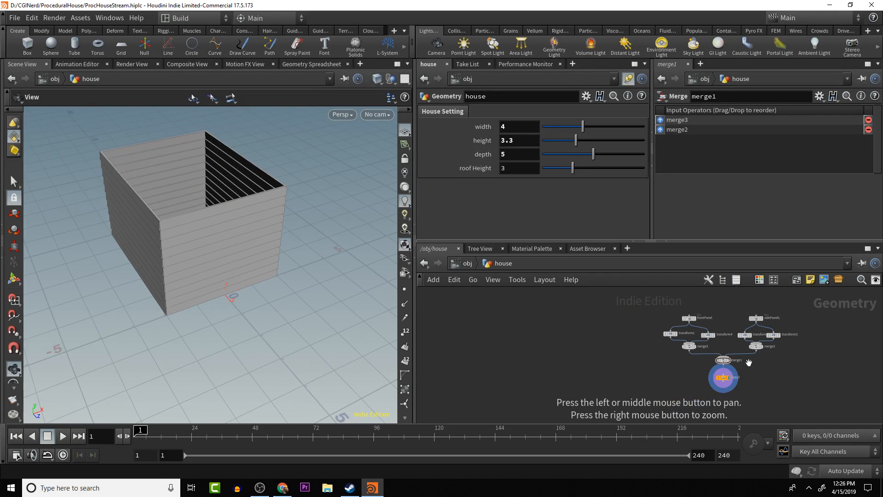
pyautogui.scroll(2, 748, 361)
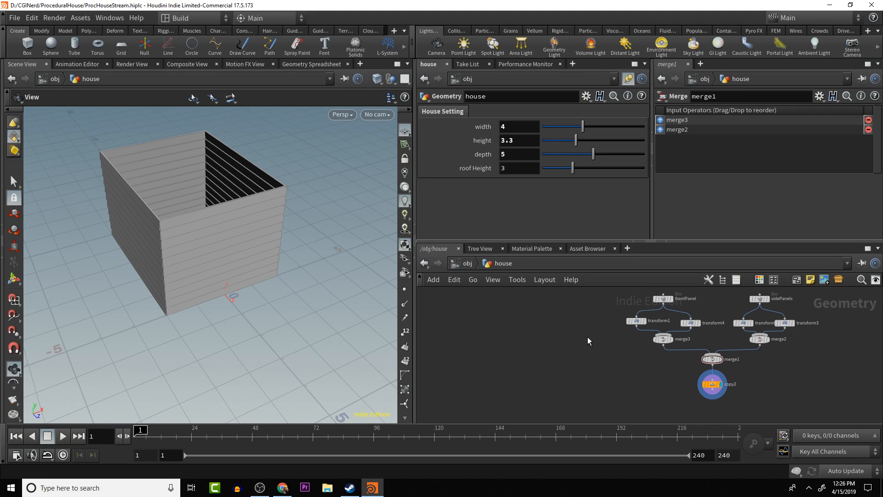
pyautogui.moveTo(712, 384); pyautogui.dragTo(712, 386)
pyautogui.moveTo(268, 323); pyautogui.dragTo(259, 269)
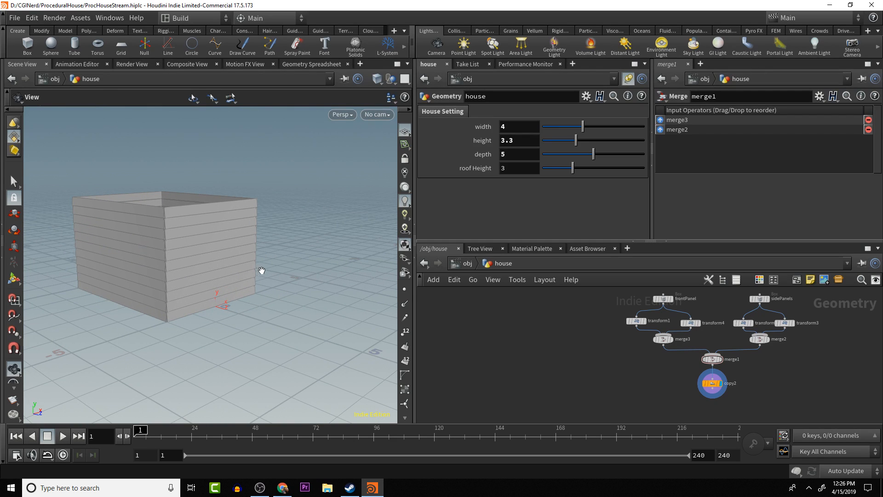
pyautogui.moveTo(202, 274); pyautogui.dragTo(299, 329)
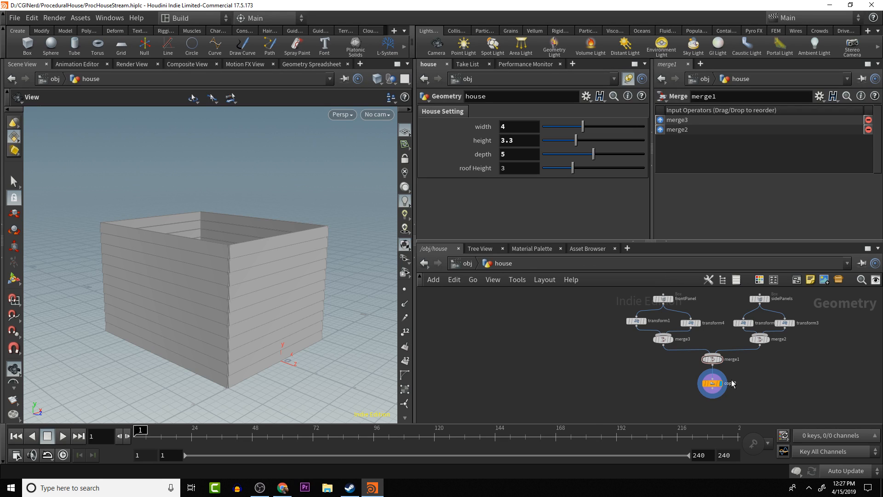
# - Add ch("../roofHeight") to ch("../houseHeight") in copy2's Total Number expression, ahead of the multiplication, as a relative reference to the roof Height parameter
pyautogui.click(712, 383)
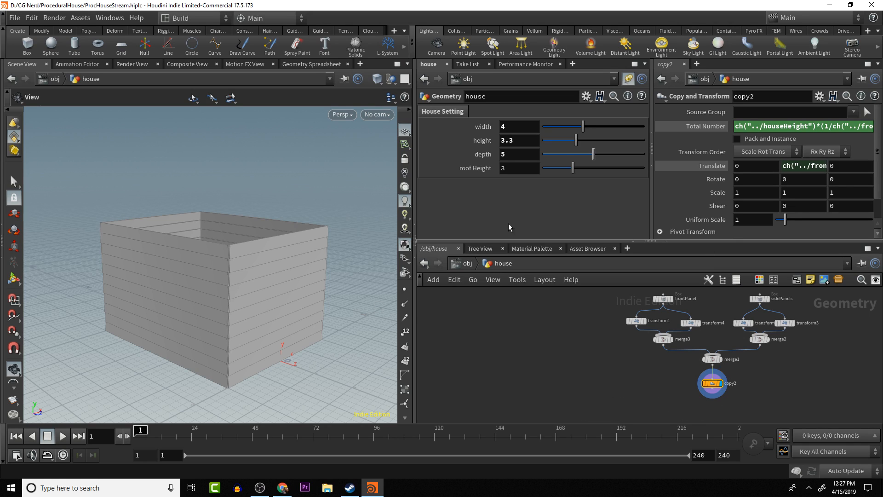
pyautogui.click(814, 127)
pyautogui.write('+')
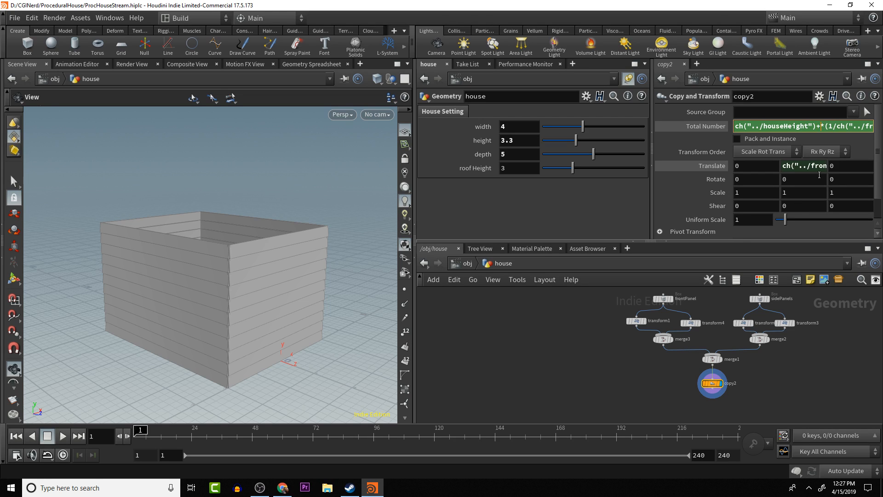
pyautogui.rightClick(515, 168)
pyautogui.moveTo(538, 198)
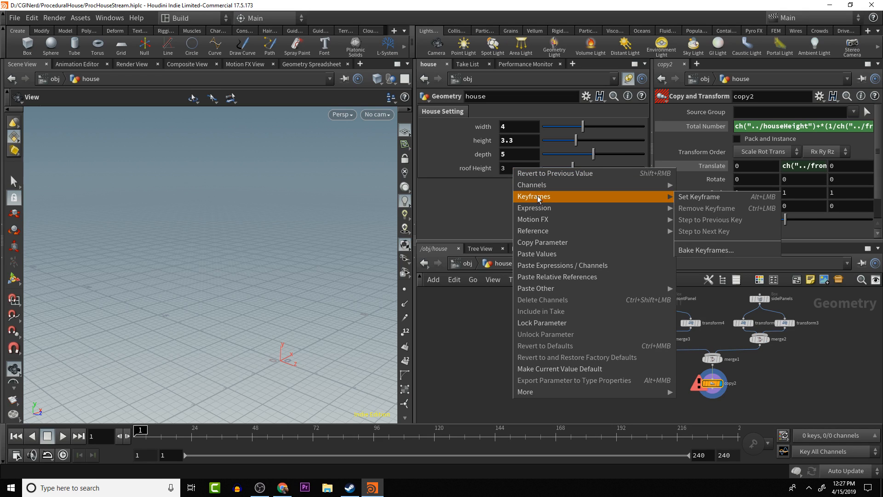
pyautogui.click(547, 242)
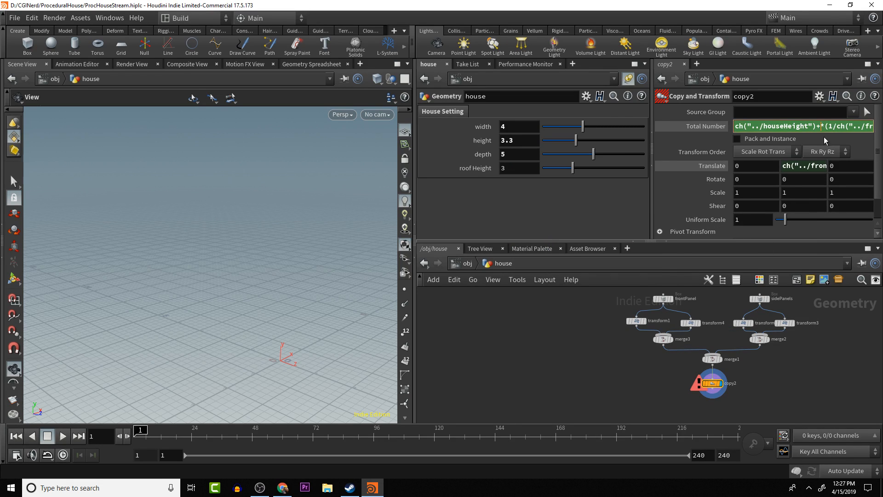
pyautogui.rightClick(821, 127)
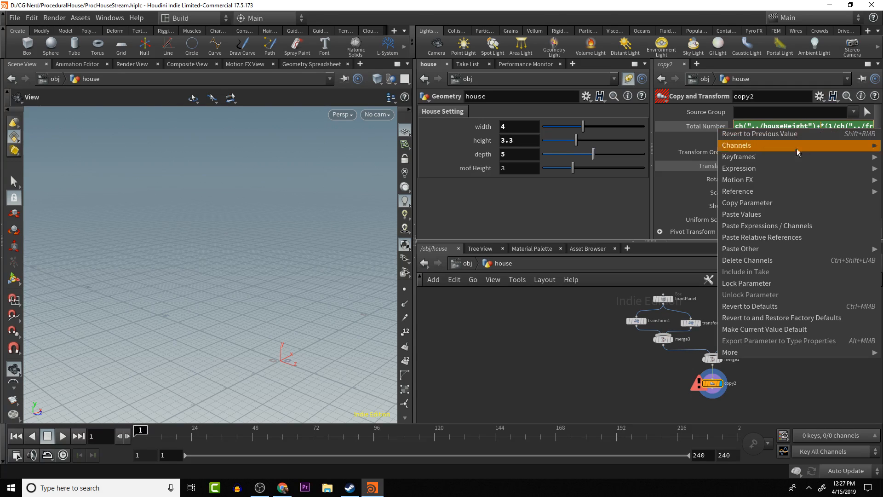
pyautogui.click(776, 238)
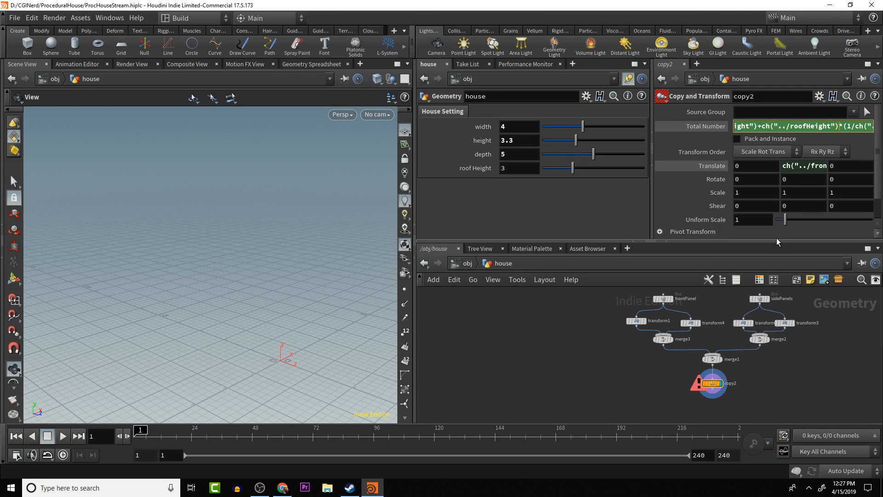
pyautogui.press('Return')
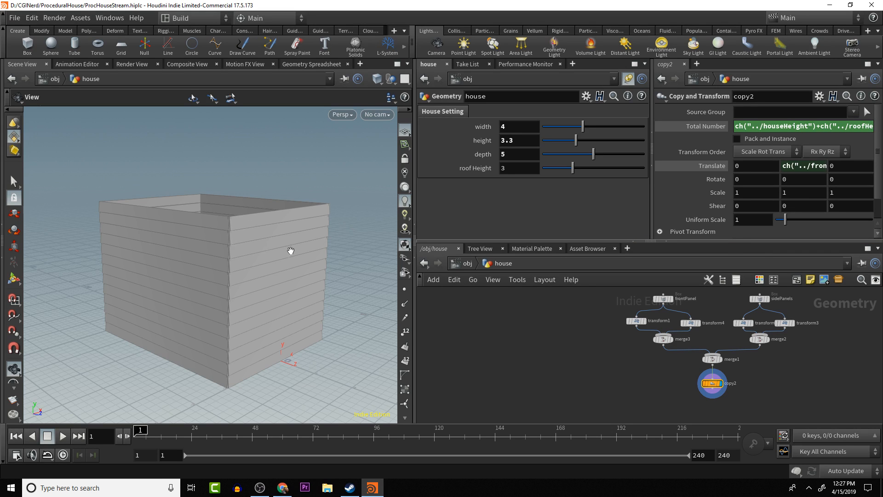
# - Examine the stacked panel walls from several sides, checking the front face and the open top where the roof goes
pyautogui.moveTo(290, 251); pyautogui.dragTo(357, 240)
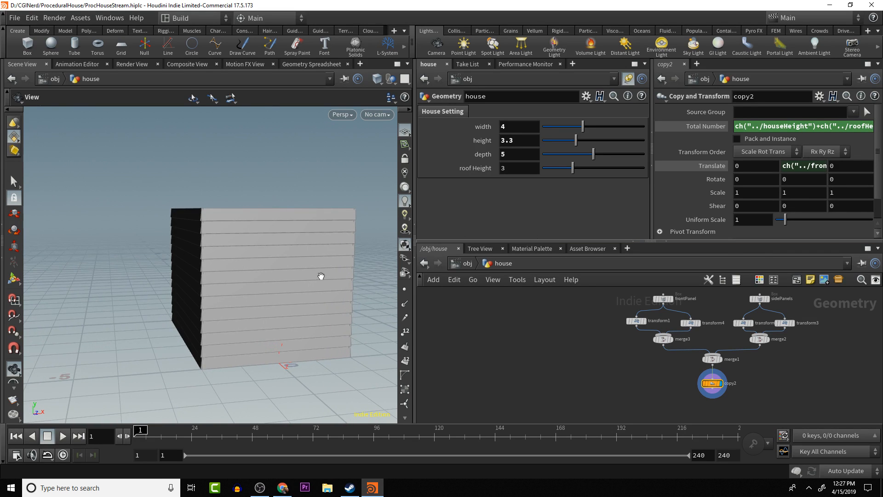
pyautogui.moveTo(263, 256); pyautogui.dragTo(203, 258)
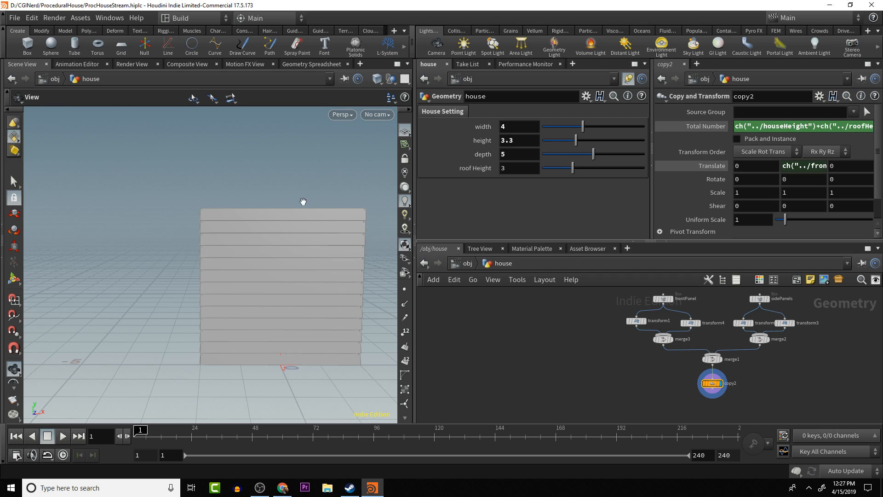
pyautogui.moveTo(308, 263); pyautogui.dragTo(321, 274)
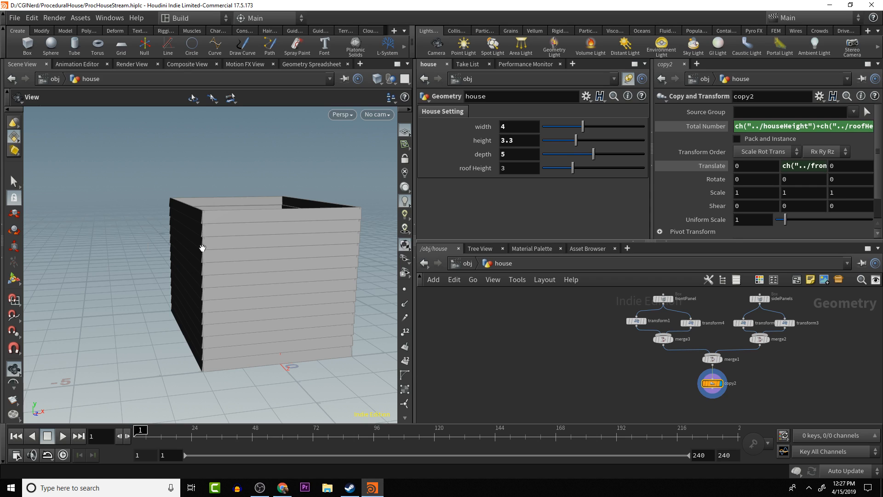
pyautogui.moveTo(296, 375); pyautogui.dragTo(225, 339)
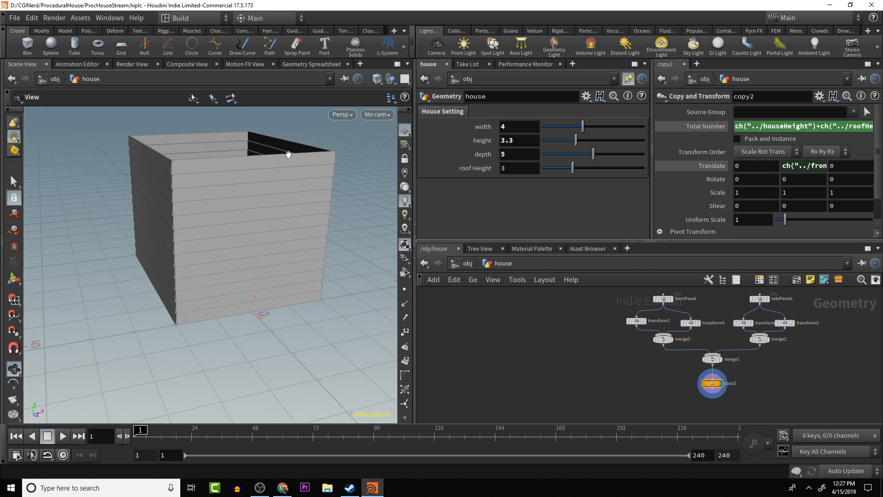
pyautogui.moveTo(289, 154); pyautogui.dragTo(263, 199)
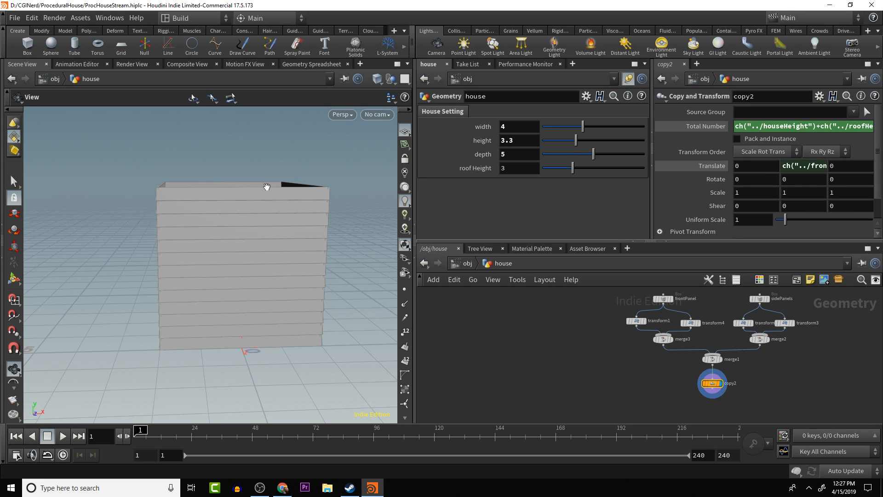
pyautogui.moveTo(266, 186); pyautogui.dragTo(222, 186)
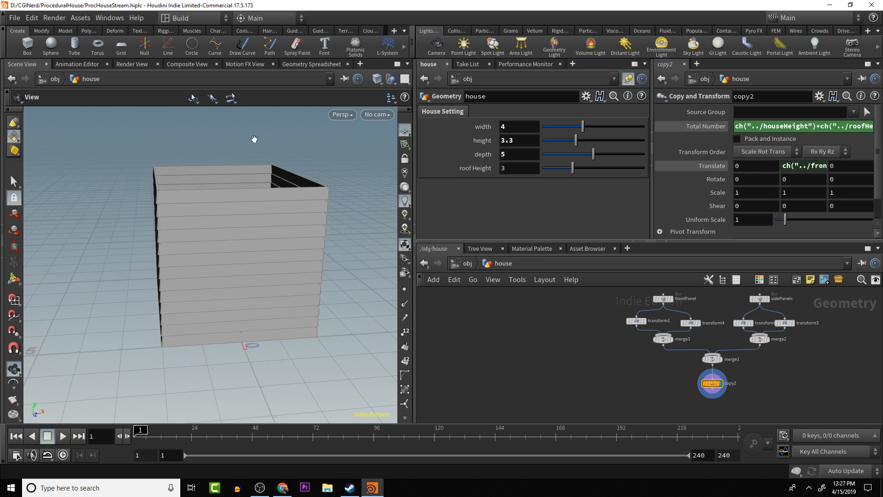
pyautogui.moveTo(200, 284); pyautogui.dragTo(233, 323)
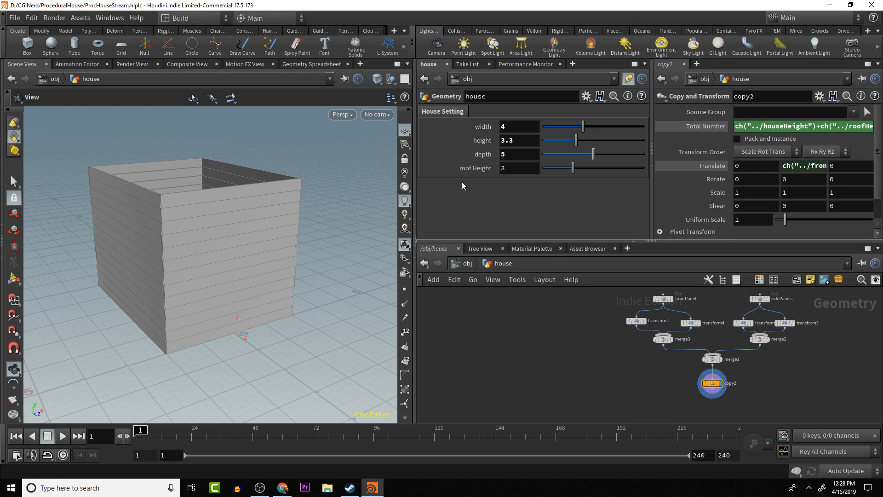
pyautogui.moveTo(266, 199); pyautogui.dragTo(278, 182)
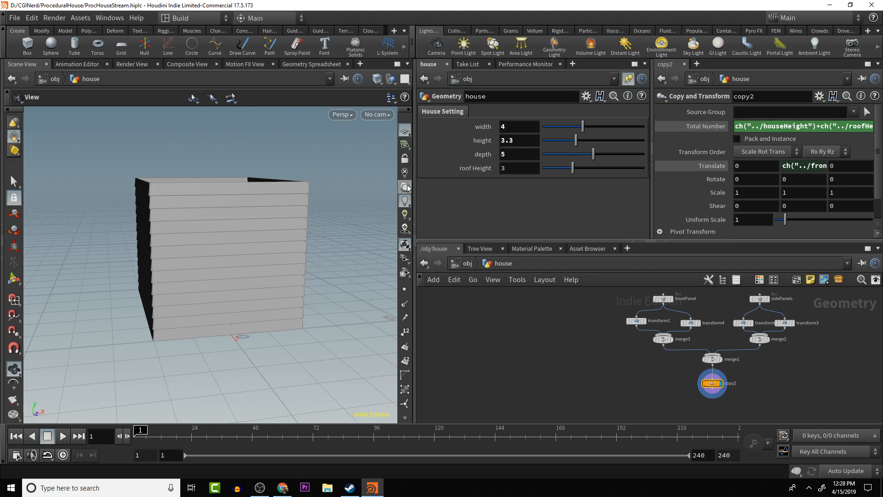
pyautogui.moveTo(130, 351); pyautogui.dragTo(219, 322)
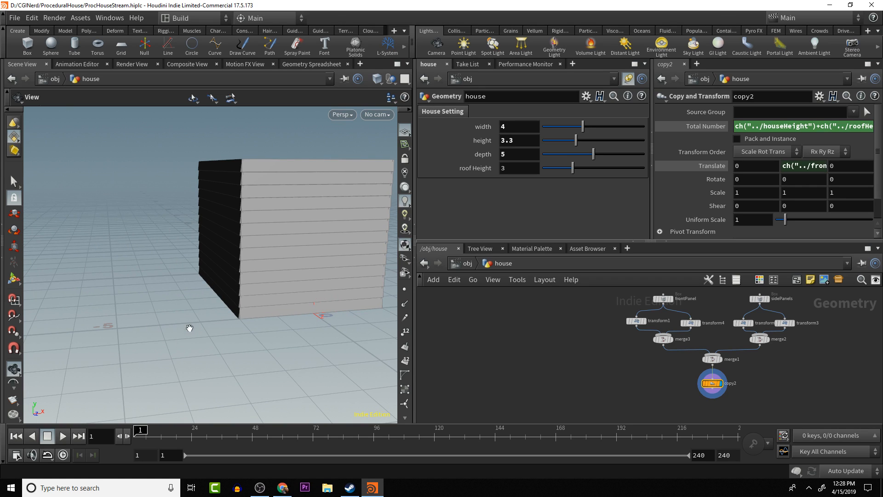
# - Add a Box node named roofShape to the house network and make it the displayed node
pyautogui.press('Tab')
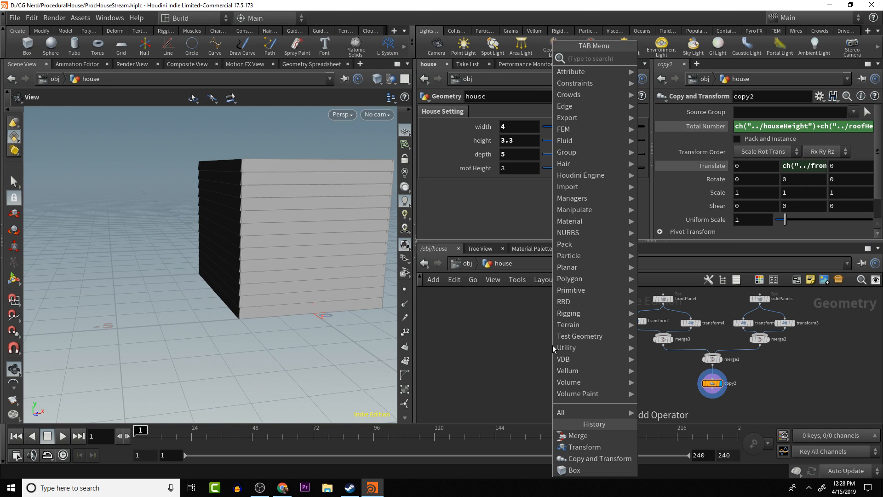
pyautogui.write('box')
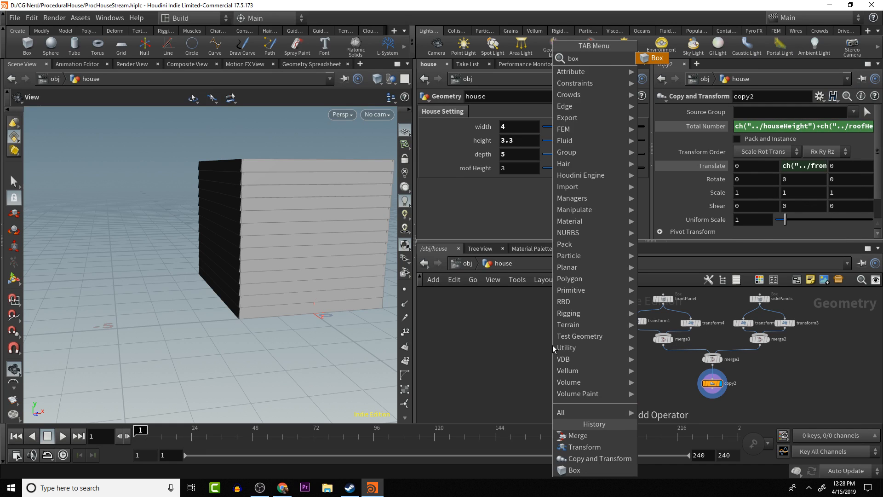
pyautogui.press('Return')
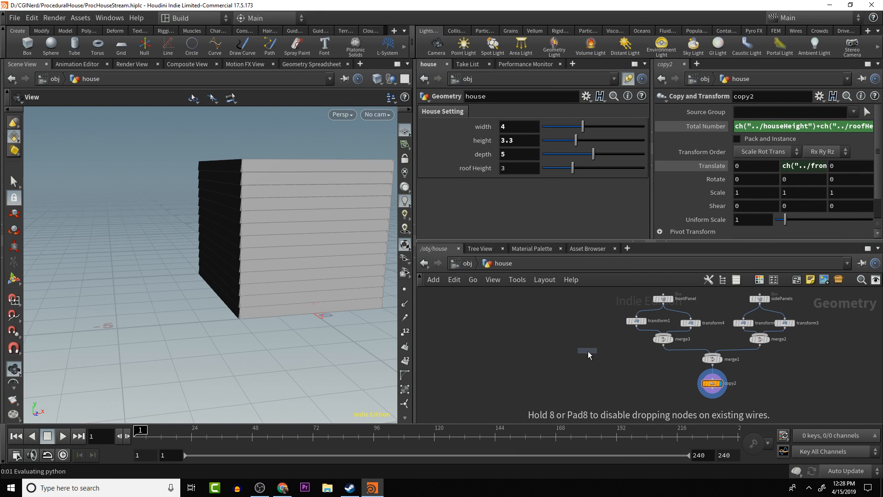
pyautogui.click(595, 352)
pyautogui.doubleClick(606, 351)
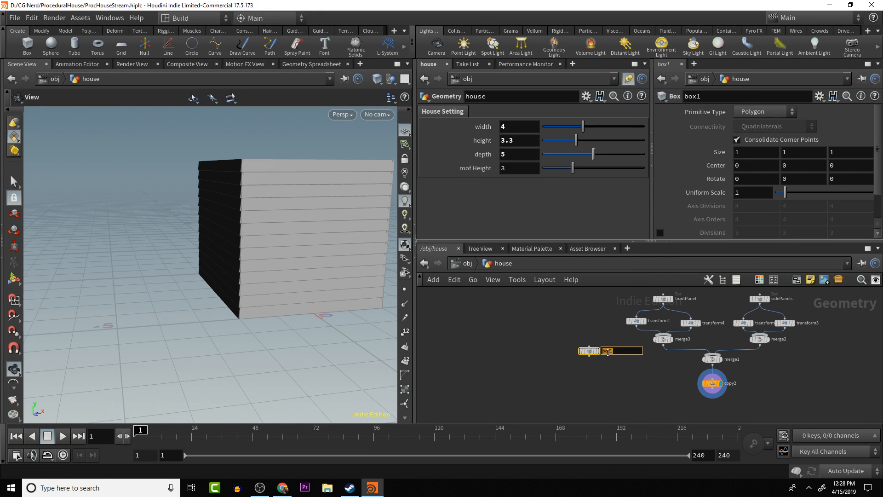
pyautogui.write('roofShape')
pyautogui.press('Return')
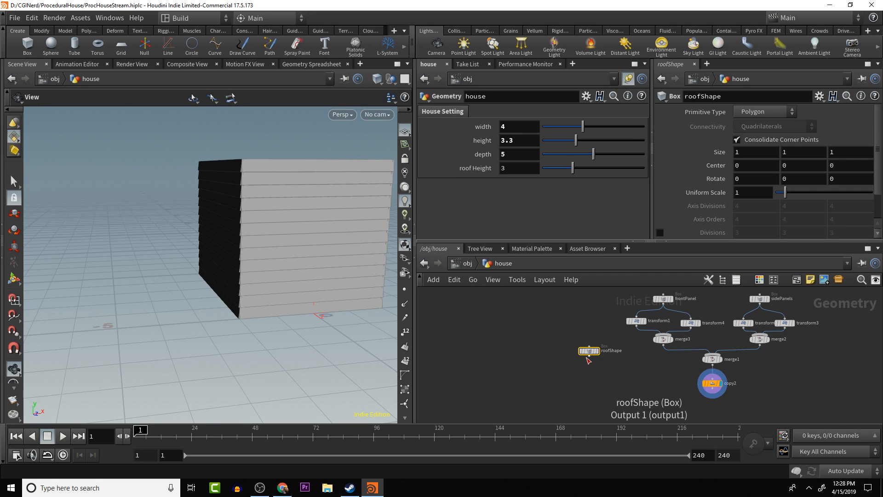
pyautogui.click(601, 338)
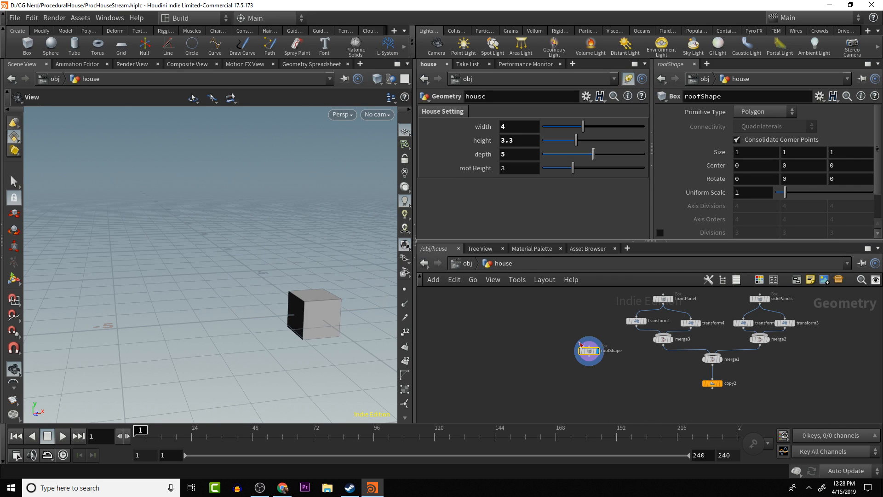
# - Link roofShape's Z size to the house's depth parameter with a relative reference
pyautogui.moveTo(321, 341); pyautogui.dragTo(332, 317)
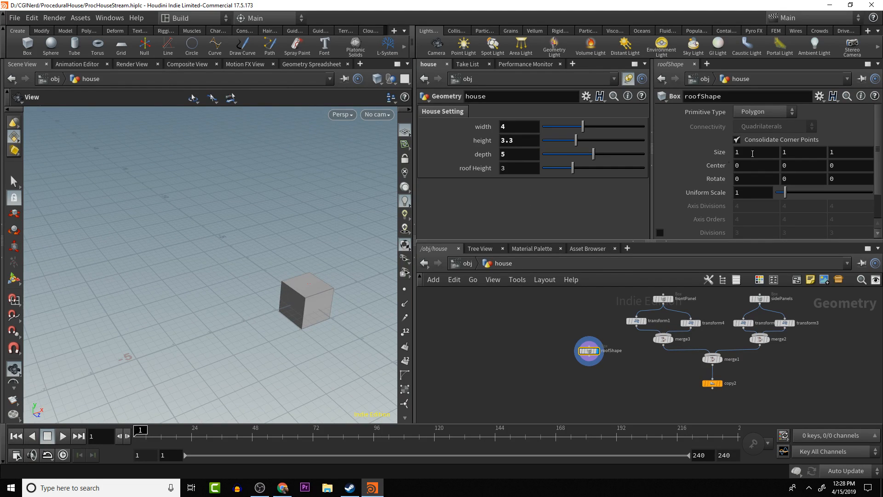
pyautogui.rightClick(508, 152)
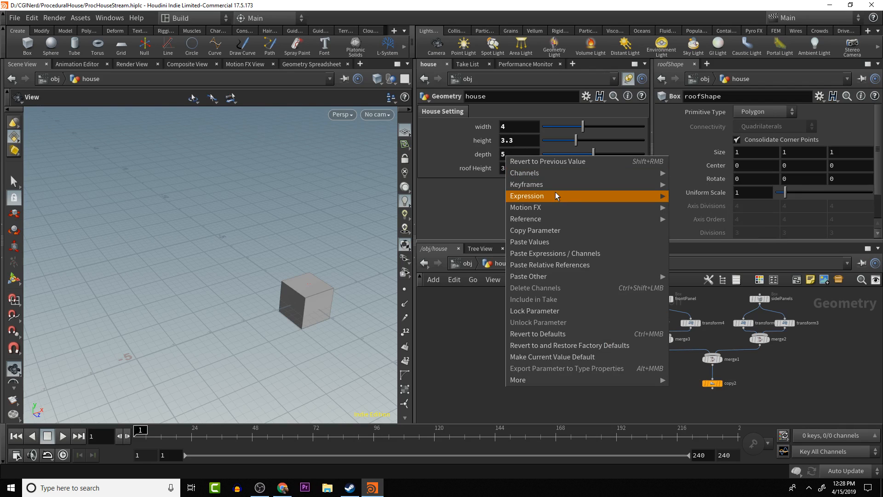
pyautogui.click(553, 229)
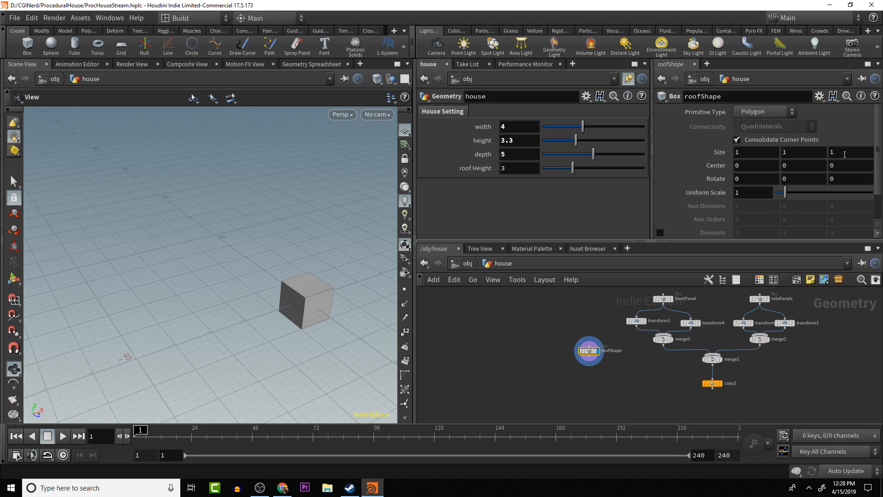
pyautogui.click(844, 155)
pyautogui.rightClick(845, 154)
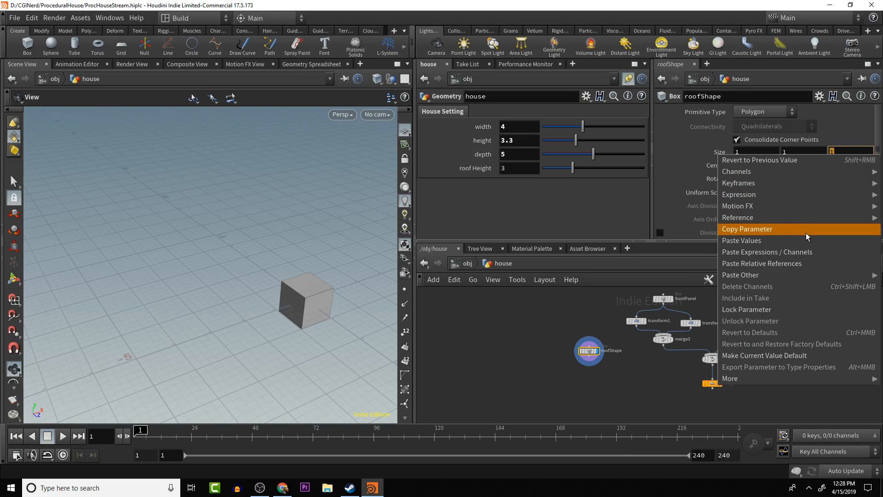
pyautogui.moveTo(803, 220)
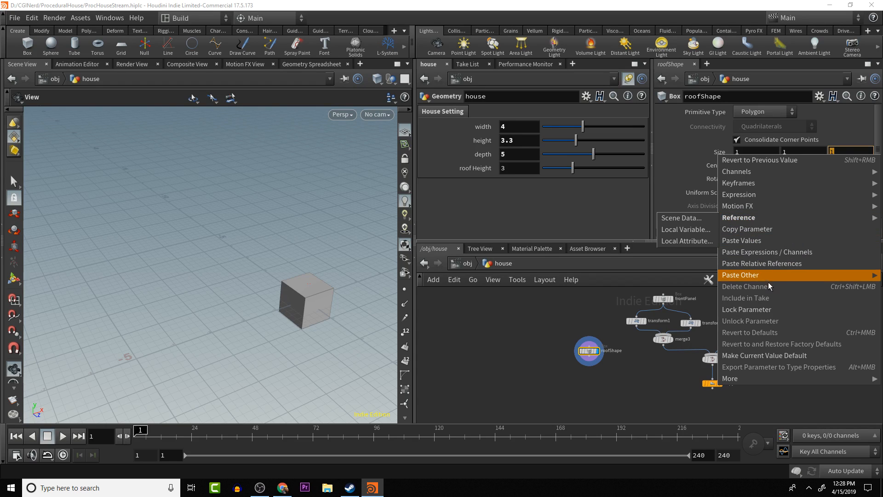
pyautogui.click(768, 263)
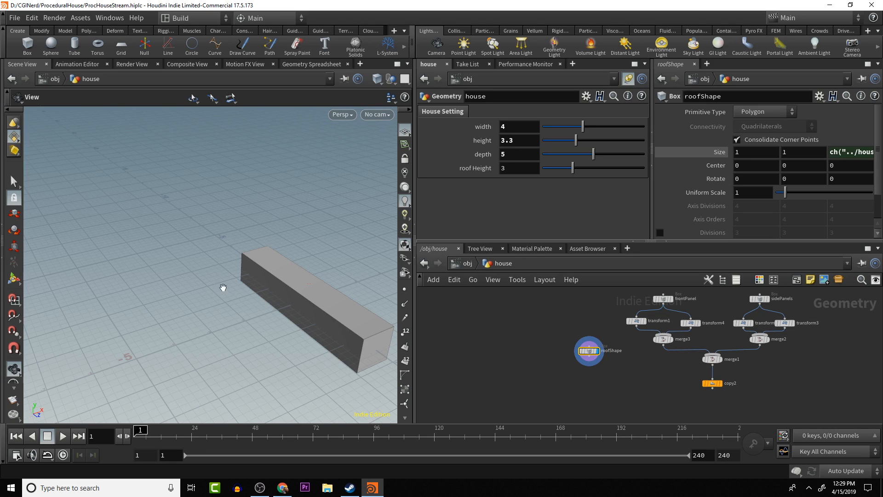
# - Drive roofShape's Z center from its own Z size with the relative reference ch("sizez") multiplied by a decimal factor
pyautogui.moveTo(223, 287); pyautogui.dragTo(164, 302)
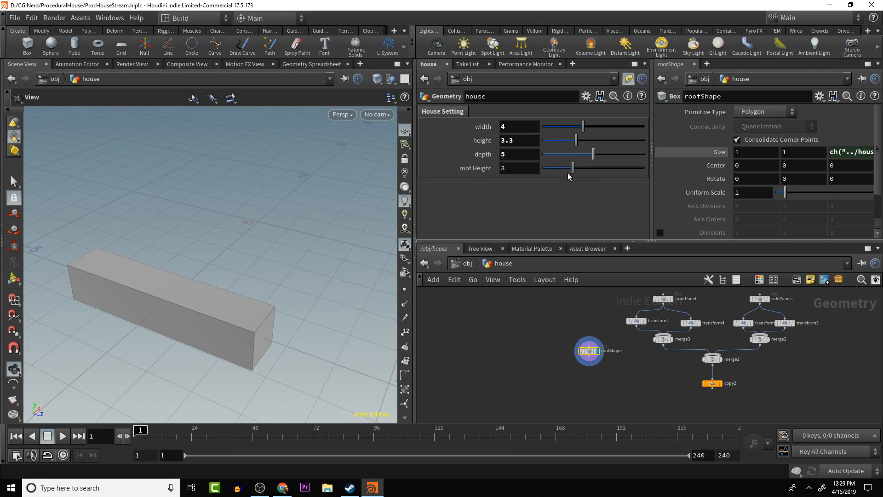
pyautogui.moveTo(193, 278); pyautogui.dragTo(288, 271, button='middle')
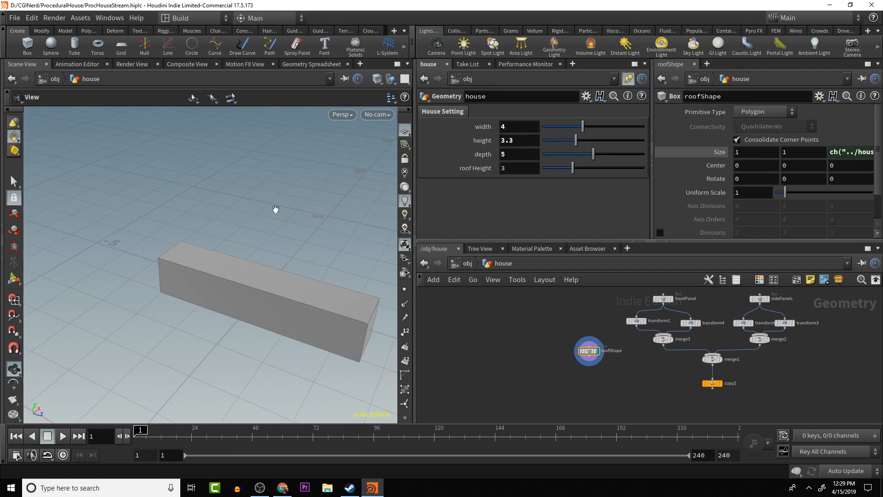
pyautogui.click(848, 148)
pyautogui.rightClick(812, 157)
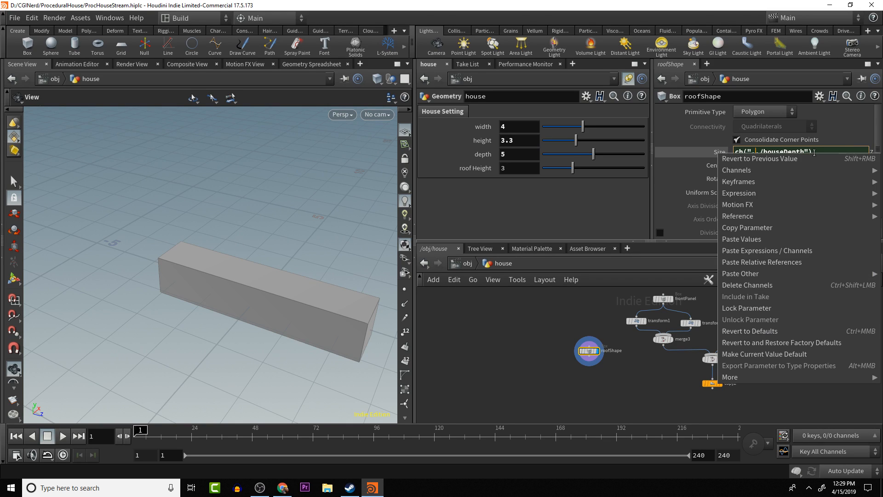
pyautogui.click(793, 227)
pyautogui.click(849, 164)
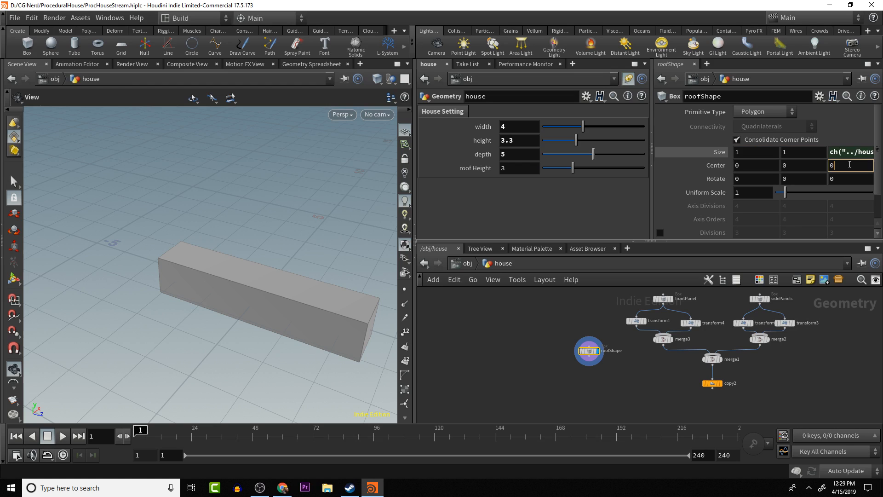
pyautogui.rightClick(847, 169)
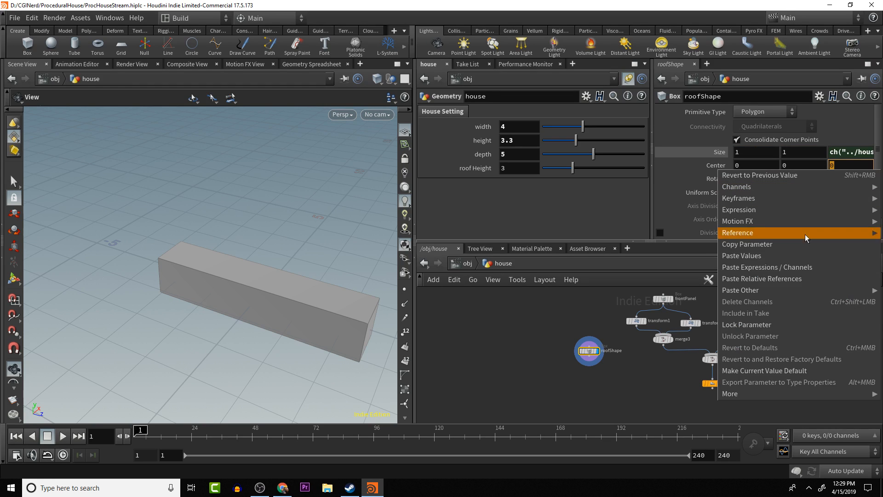
pyautogui.click(790, 279)
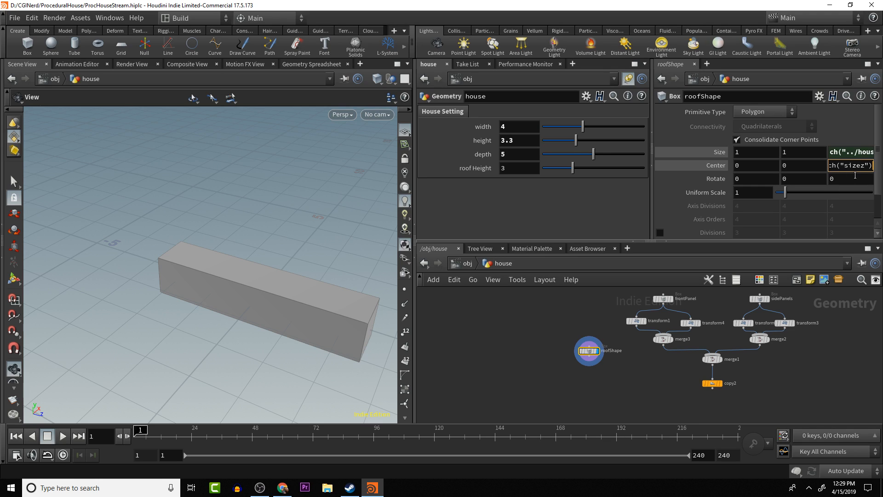
pyautogui.write('*.')
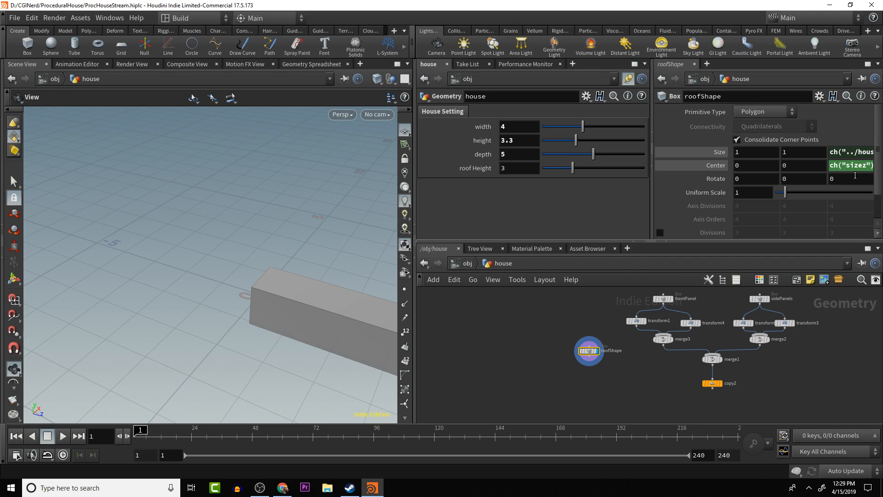
# - Negate the expression on roofShape's Z center so it reads -ch("sizez")*.5
pyautogui.click(829, 166)
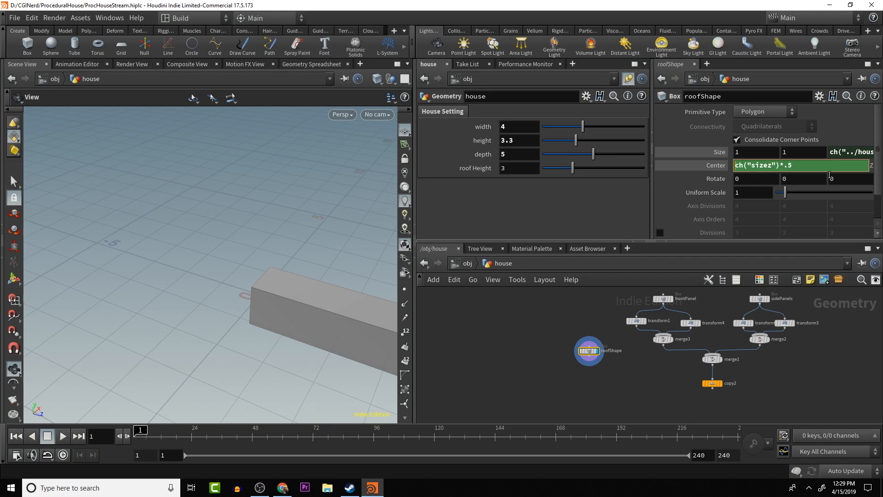
pyautogui.write('-')
pyautogui.press('Return')
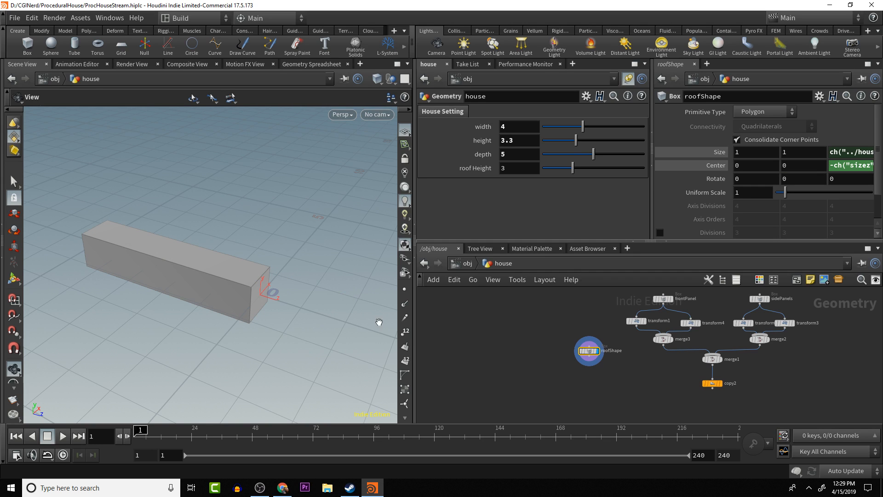
pyautogui.moveTo(276, 347); pyautogui.dragTo(209, 331)
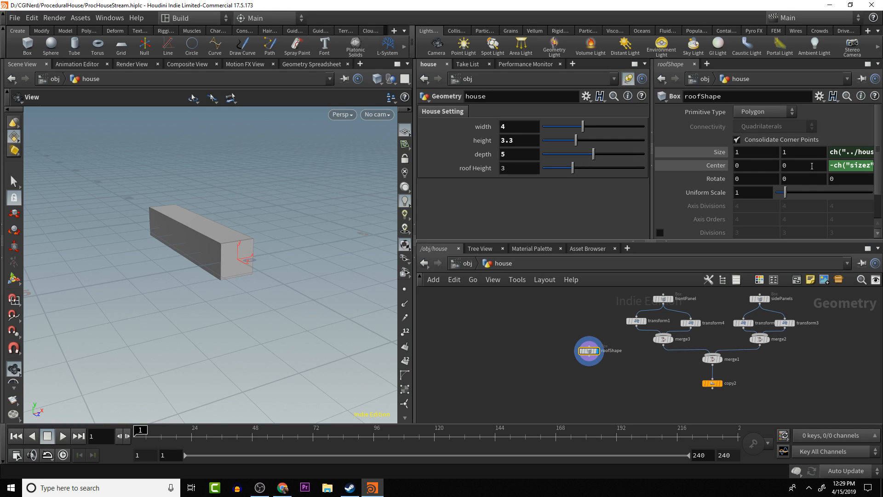
# - Drive roofShape's Y center from its own Y size with the relative reference ch("sizey")*.5
pyautogui.click(805, 151)
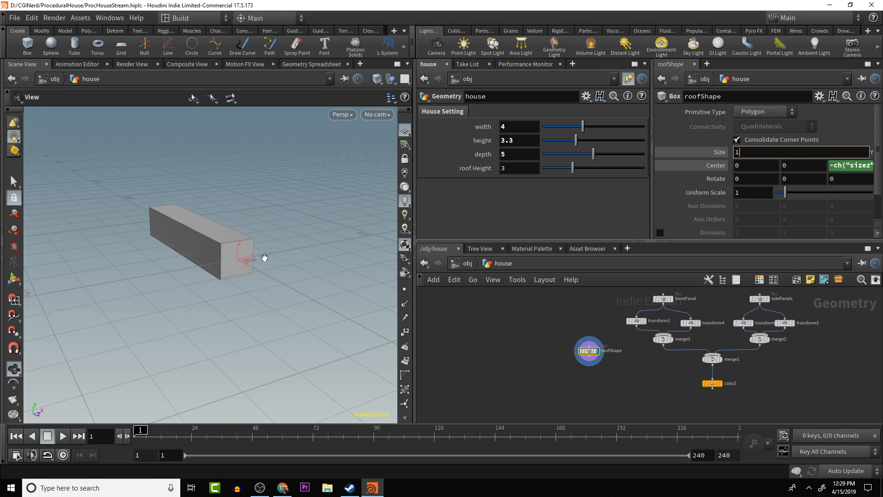
pyautogui.rightClick(776, 153)
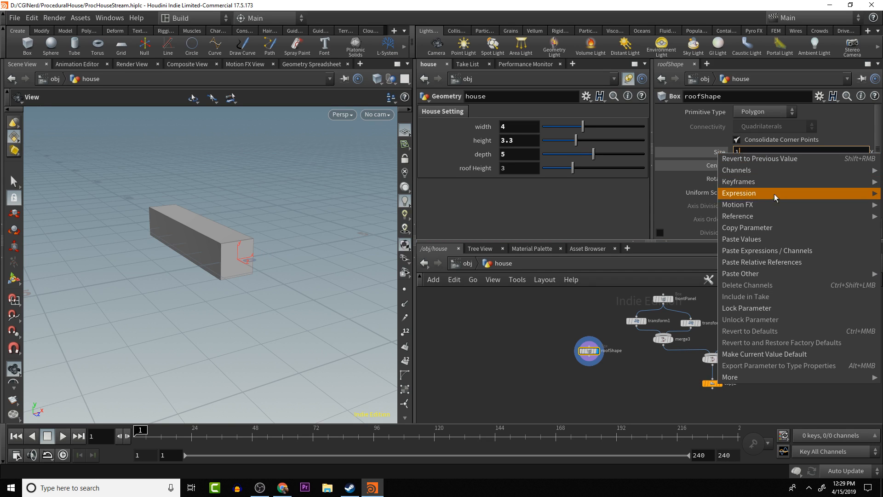
pyautogui.click(785, 228)
pyautogui.click(802, 165)
pyautogui.rightClick(802, 165)
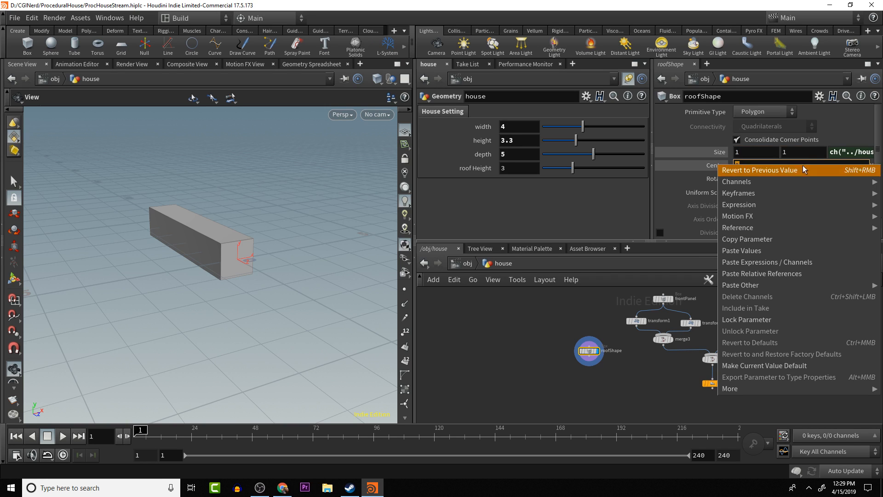
pyautogui.click(788, 273)
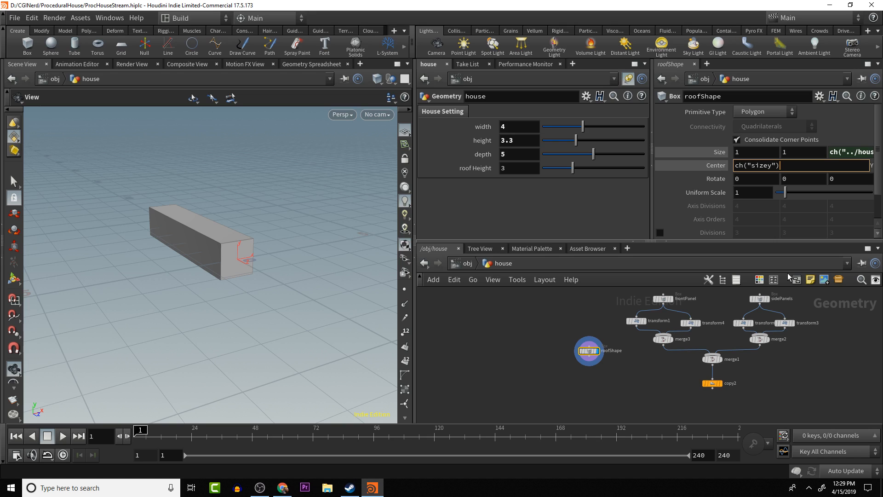
pyautogui.write('*.5')
pyautogui.press('Return')
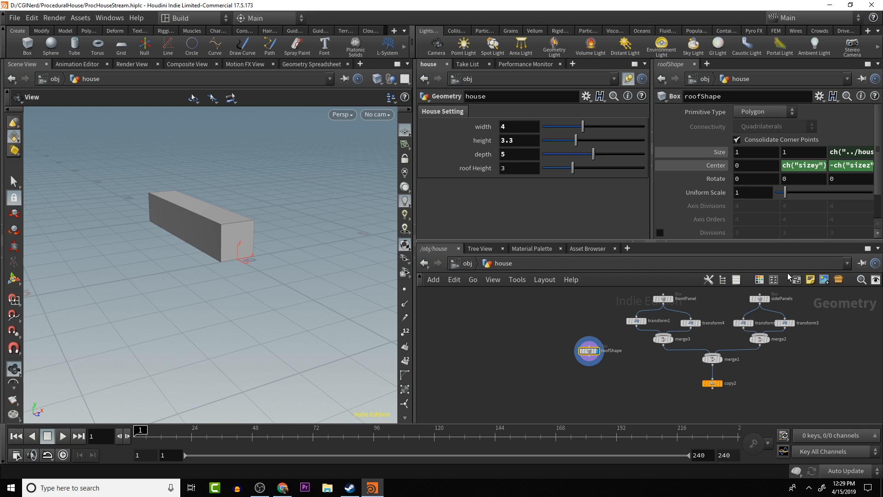
pyautogui.moveTo(310, 276); pyautogui.dragTo(260, 257)
pyautogui.moveTo(259, 256); pyautogui.dragTo(291, 301, button='middle')
pyautogui.scroll(3, 292, 267)
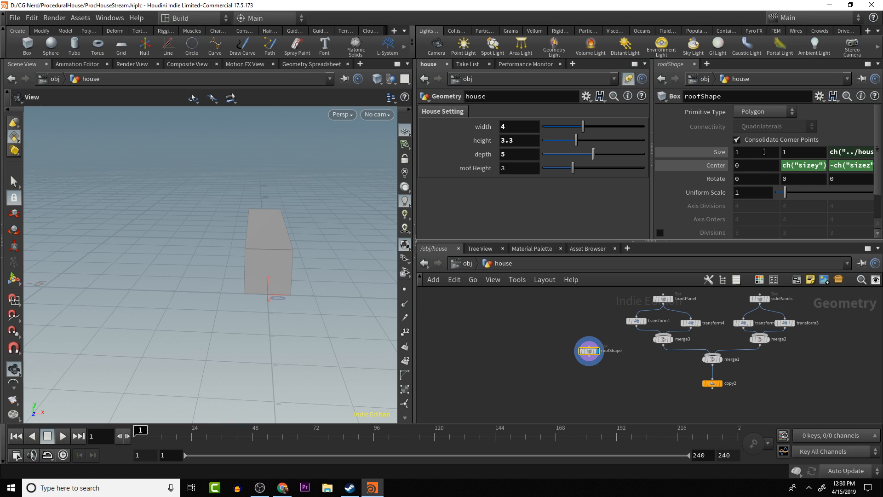
# - Drive roofShape's X center from its own X size with the relative reference ch("sizex")*.5
pyautogui.click(764, 152)
pyautogui.rightClick(763, 152)
pyautogui.moveTo(768, 219)
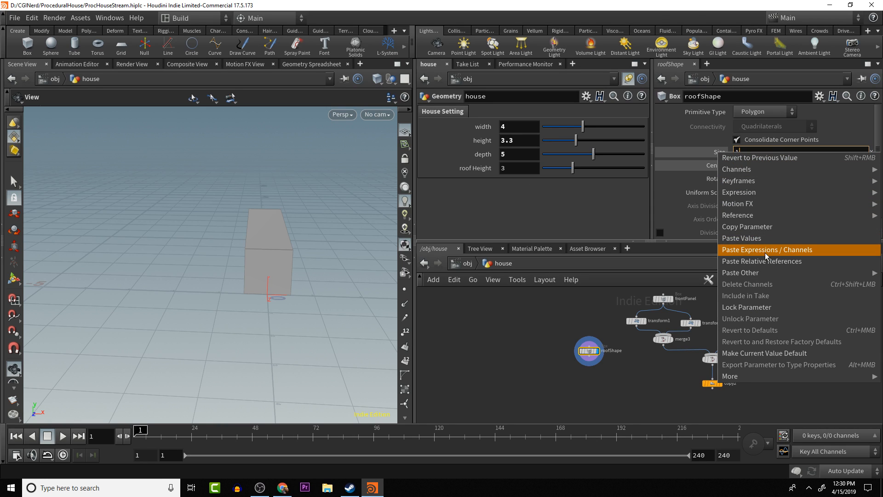
pyautogui.click(766, 230)
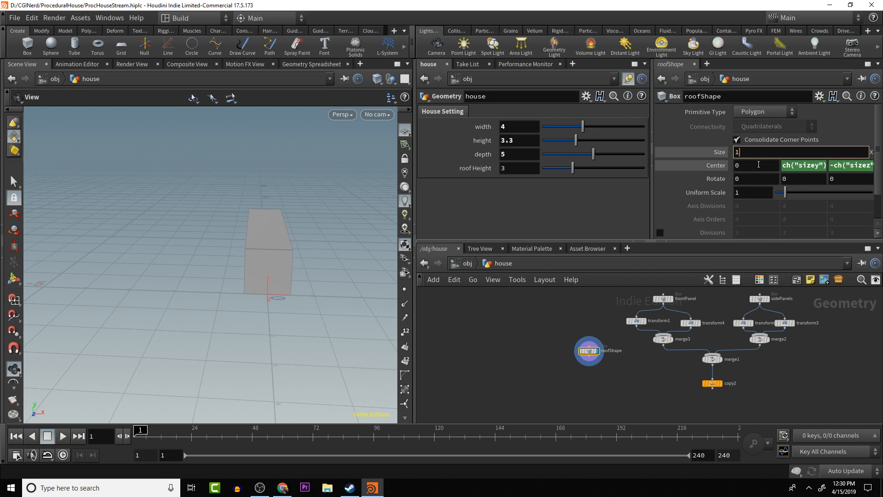
pyautogui.click(740, 165)
pyautogui.rightClick(740, 164)
pyautogui.moveTo(797, 232)
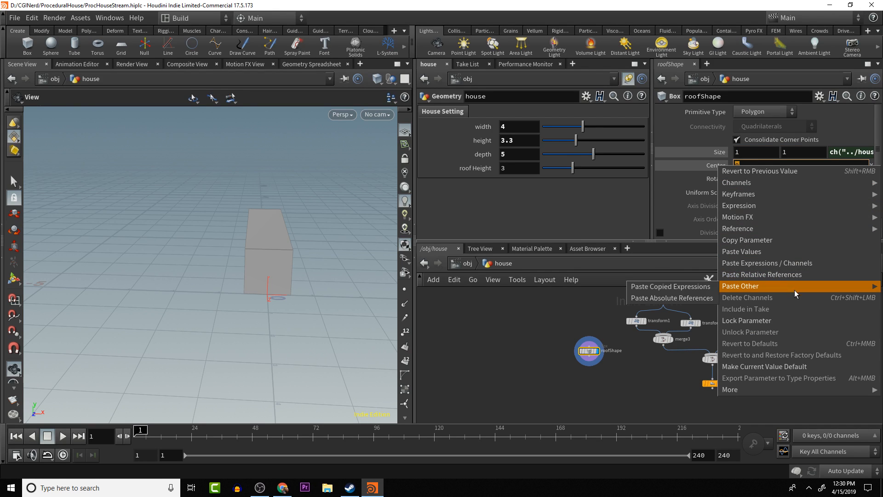
pyautogui.click(791, 274)
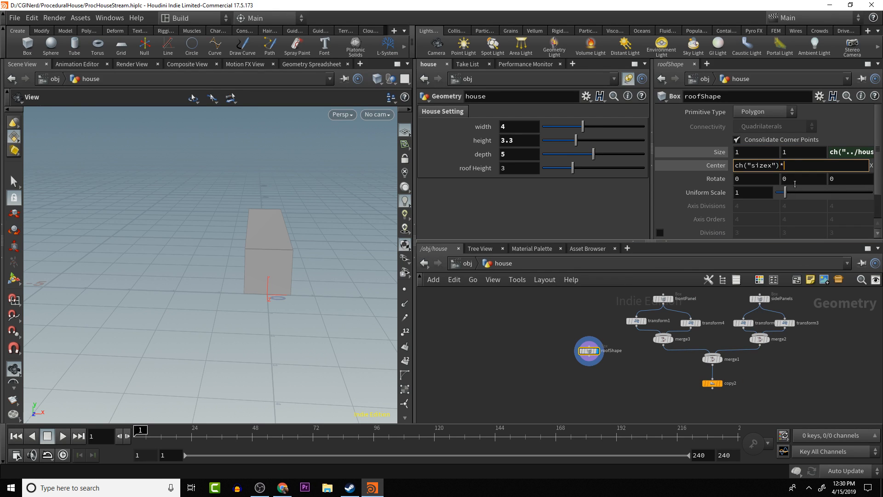
pyautogui.press('Return')
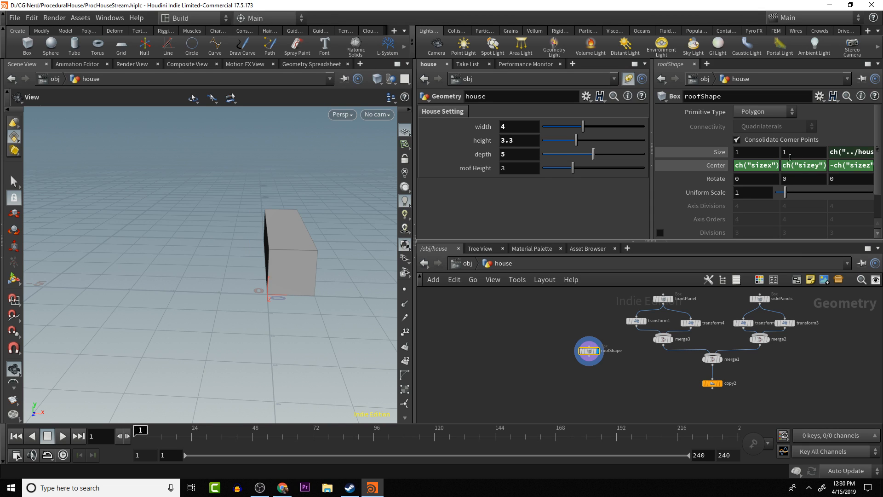
# - Negate the expression on roofShape's X center so it reads -ch("sizex")*.5
pyautogui.click(734, 167)
pyautogui.write('-')
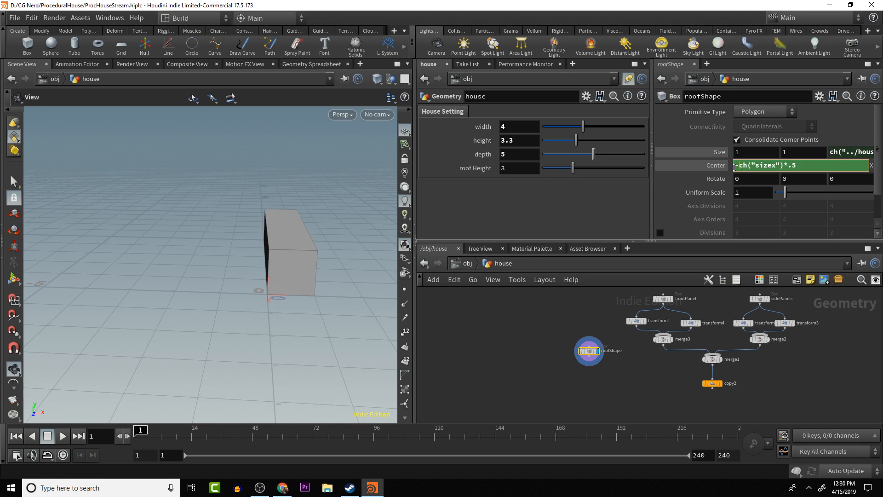
pyautogui.press('Return')
pyautogui.moveTo(292, 253); pyautogui.dragTo(262, 259)
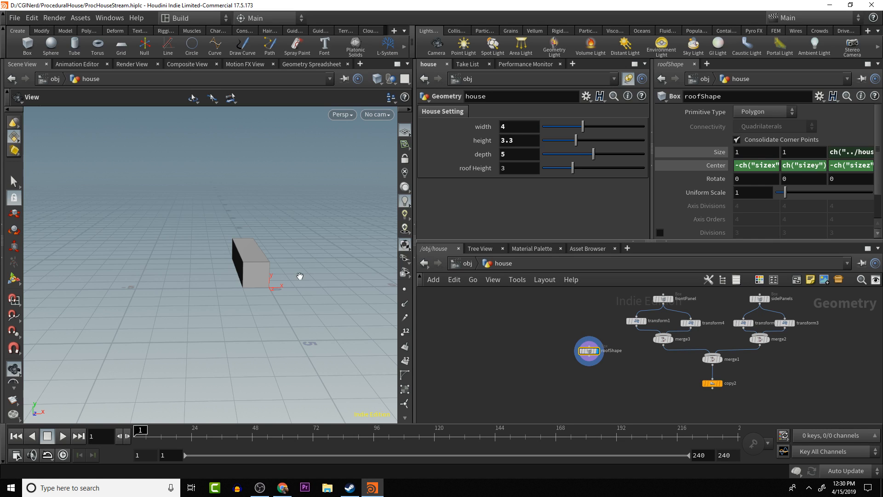
pyautogui.moveTo(300, 276); pyautogui.dragTo(245, 282)
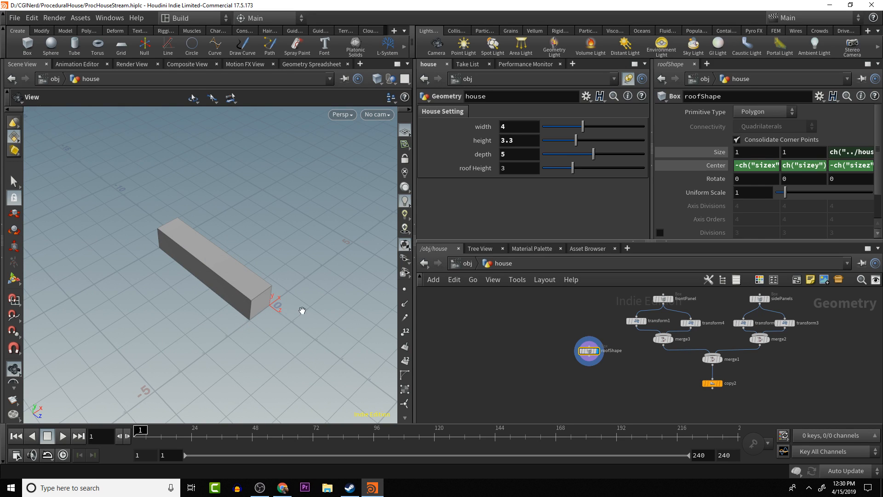
pyautogui.moveTo(315, 284)
pyautogui.mouseDown()
pyautogui.moveTo(290, 269)
pyautogui.moveTo(306, 272)
pyautogui.mouseUp()
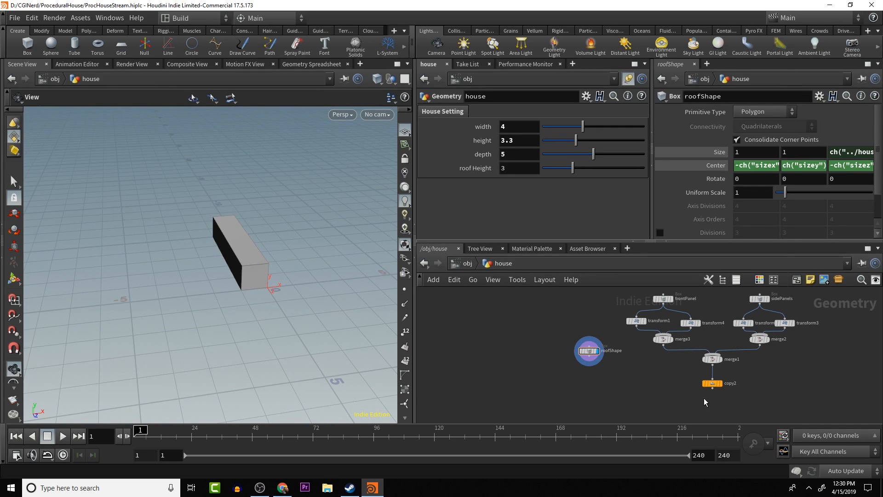
# - Add a Boolean node below copy2 and wire copy2 into its first input
pyautogui.press('Tab')
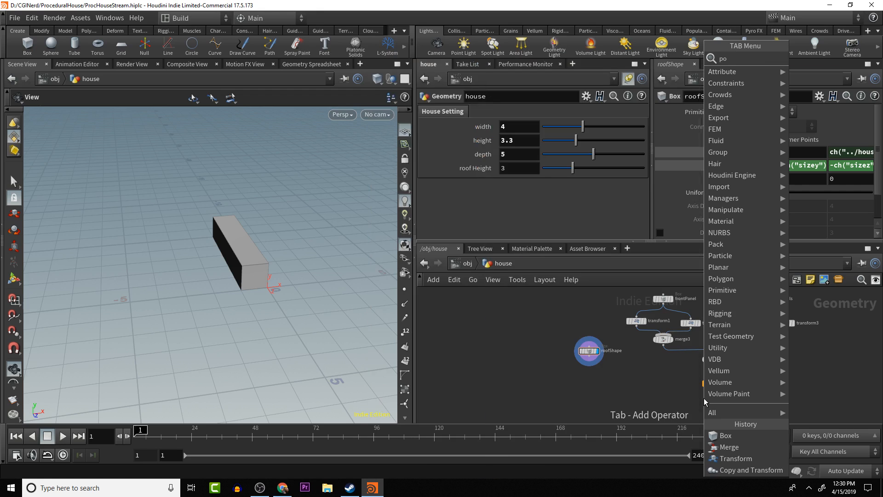
pyautogui.write('bool')
pyautogui.press('Return')
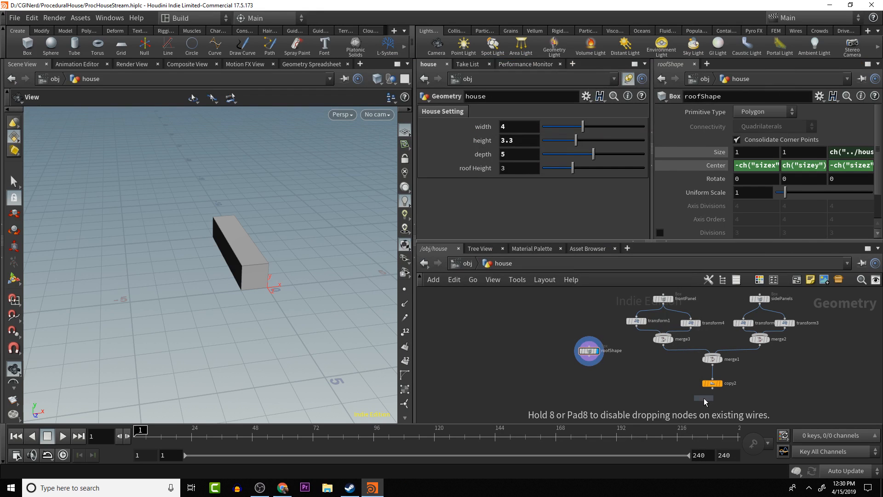
pyautogui.click(705, 401)
pyautogui.moveTo(705, 401); pyautogui.dragTo(720, 416)
pyautogui.moveTo(713, 384); pyautogui.dragTo(716, 410)
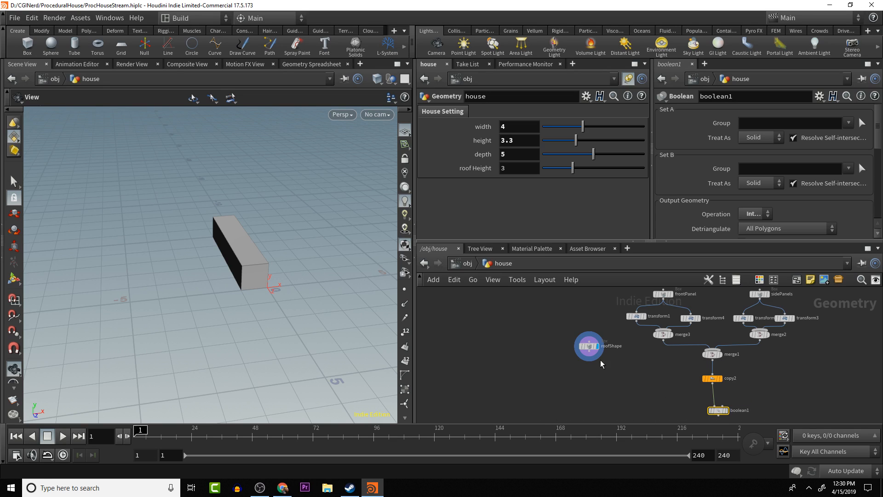
# - Move roofShape beside the wall network, wire it into boolean1's second input and display boolean1
pyautogui.moveTo(589, 352); pyautogui.dragTo(812, 382)
pyautogui.moveTo(812, 383); pyautogui.dragTo(770, 355, button='middle')
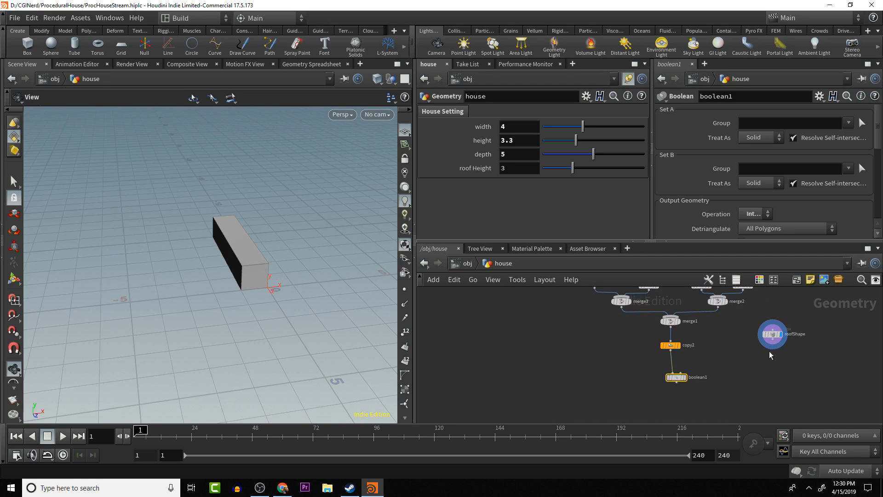
pyautogui.moveTo(772, 340); pyautogui.dragTo(685, 381)
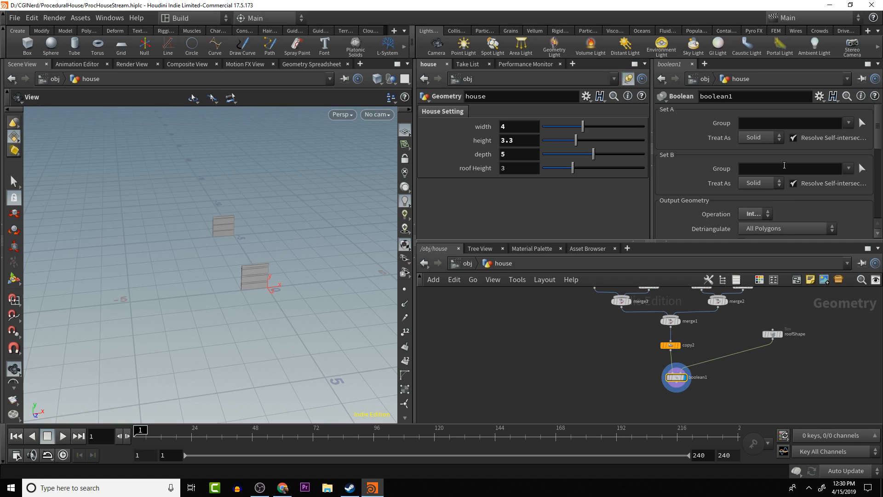
# - Set boolean1's operation to Subtract and inspect the cut walls
pyautogui.click(767, 211)
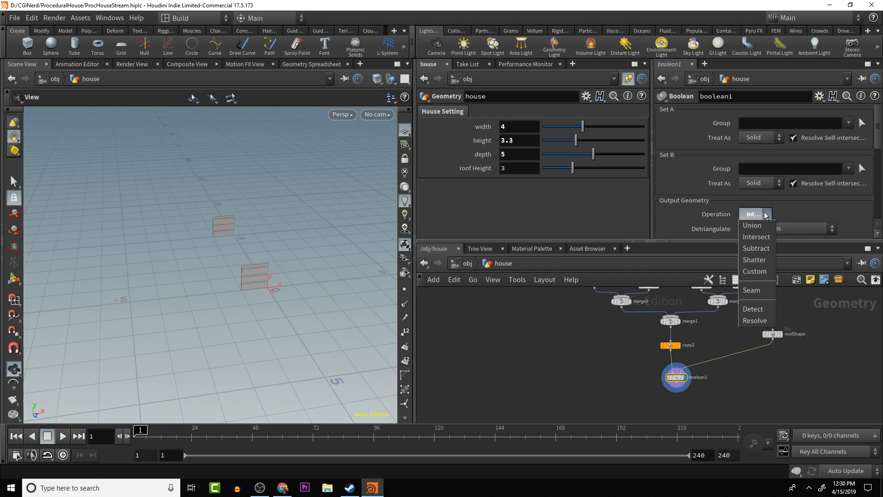
pyautogui.click(765, 254)
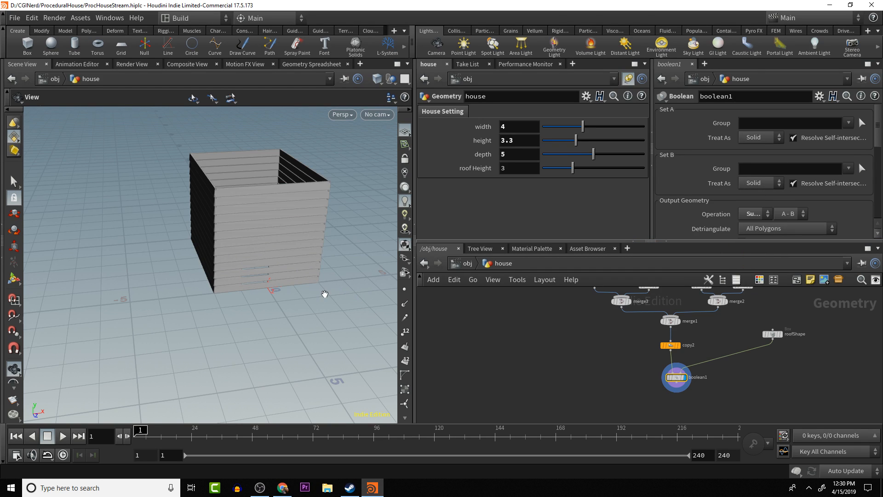
pyautogui.moveTo(324, 294); pyautogui.dragTo(353, 266)
pyautogui.moveTo(264, 297); pyautogui.dragTo(319, 329)
pyautogui.scroll(4, 257, 303)
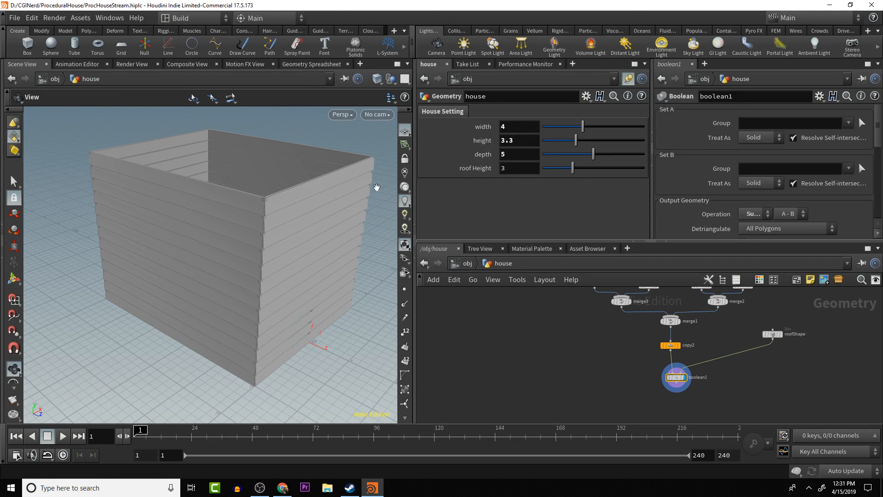
# - Extend roofShape's Z size expression to ch("../houseDepth")*1.5 and check the openings in the walls
pyautogui.click(772, 335)
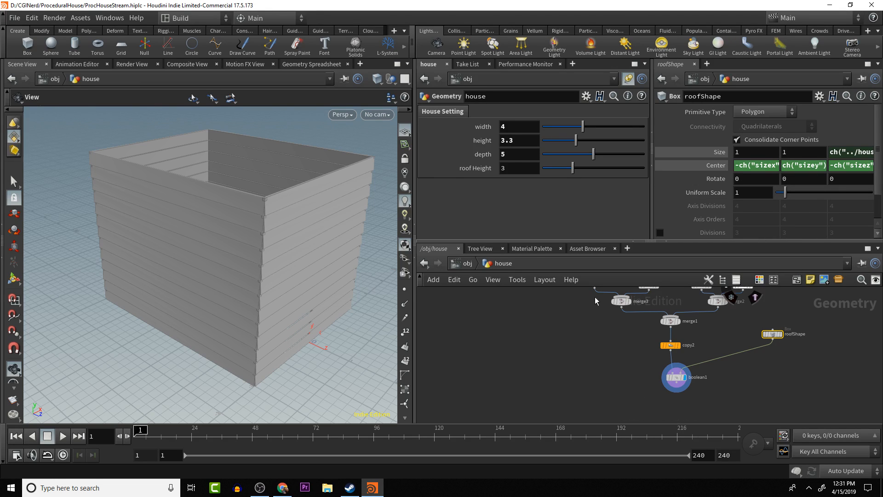
pyautogui.moveTo(338, 338); pyautogui.dragTo(311, 338)
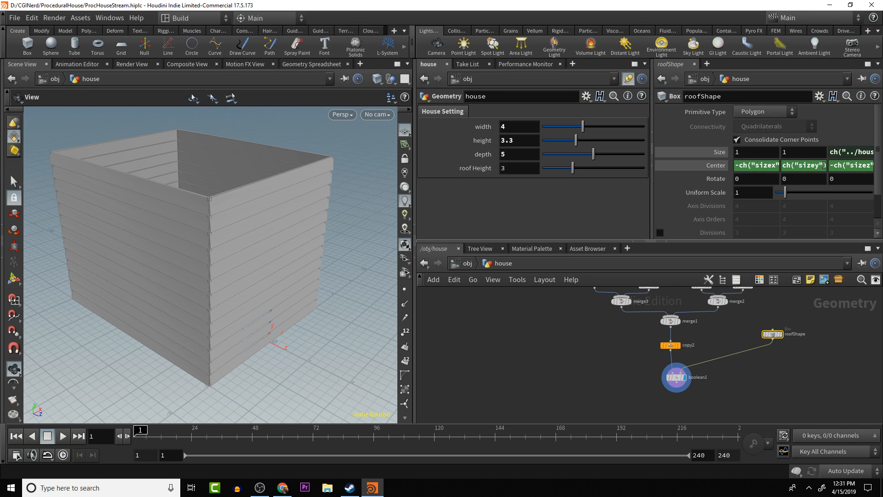
pyautogui.click(857, 151)
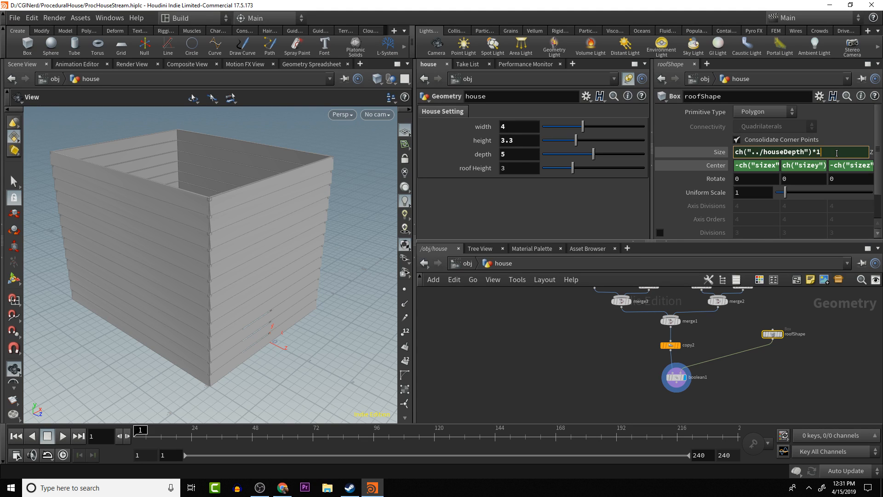
pyautogui.press('Return')
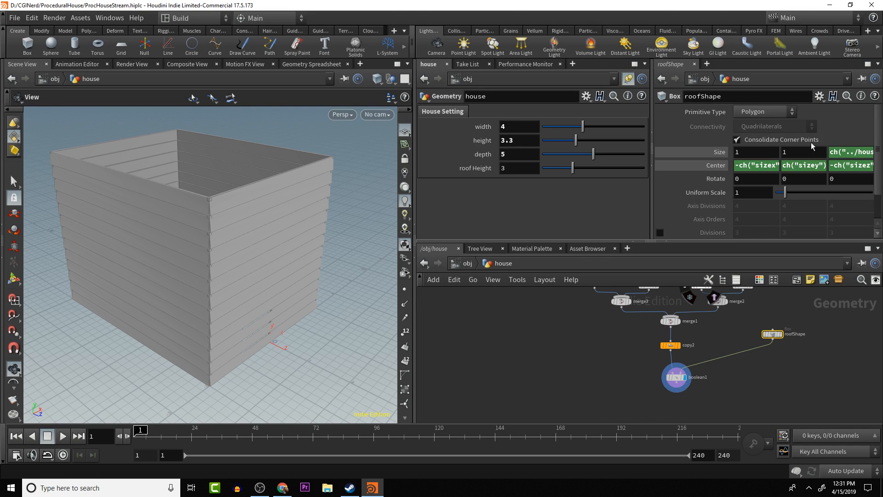
pyautogui.moveTo(324, 328); pyautogui.dragTo(188, 202)
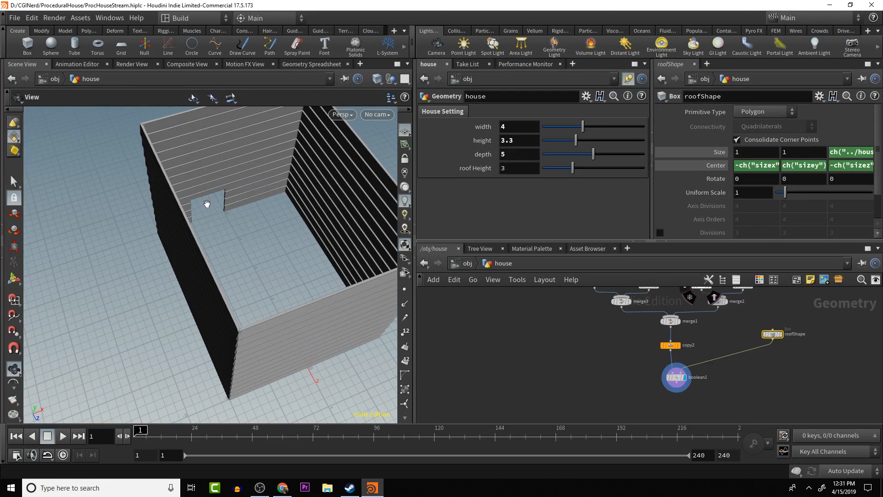
pyautogui.moveTo(348, 272); pyautogui.dragTo(331, 299)
# - Offset roofShape's Z center with the expression -ch("sizez")*.5+1 and check the cut on the front and back walls
pyautogui.click(844, 166)
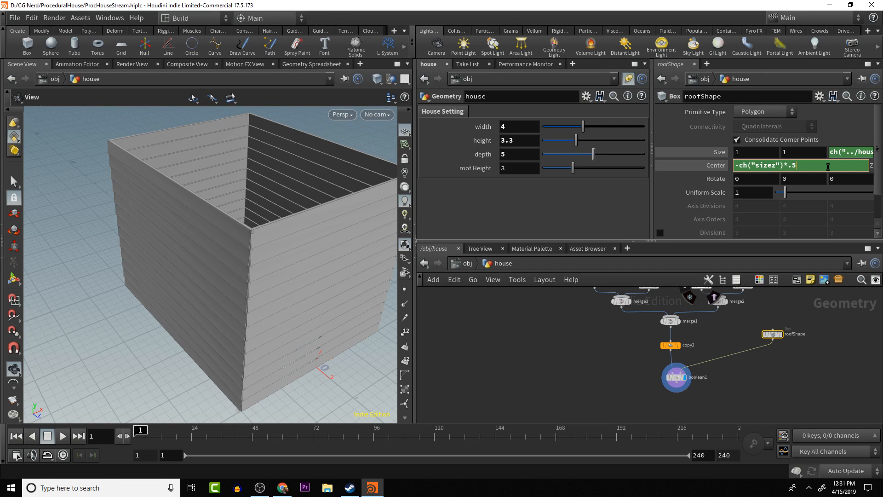
pyautogui.click(862, 152)
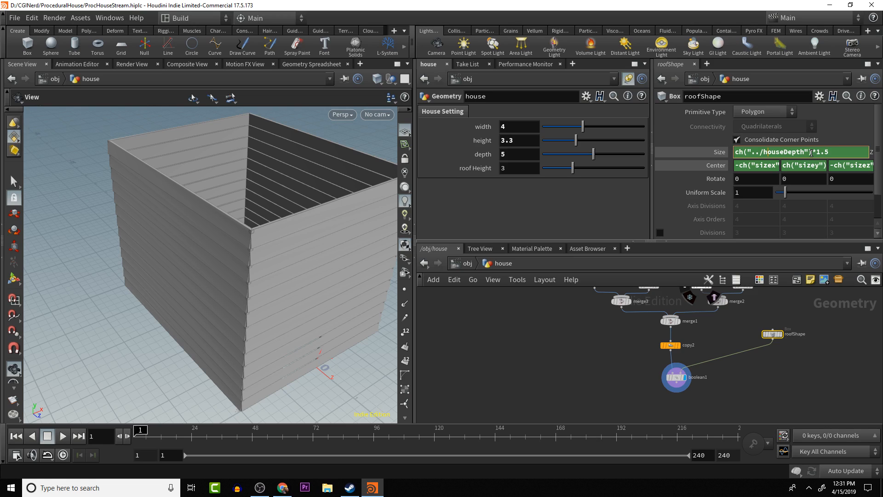
pyautogui.click(856, 166)
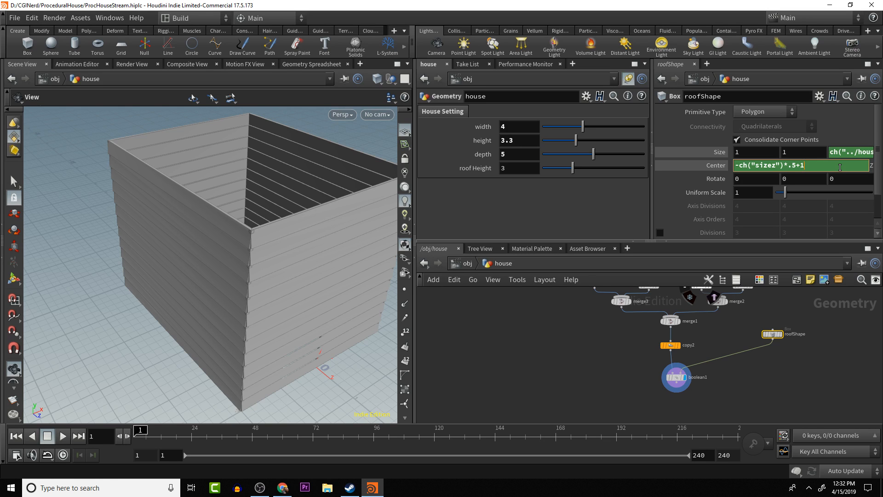
pyautogui.press('Return')
pyautogui.moveTo(288, 386); pyautogui.dragTo(361, 371)
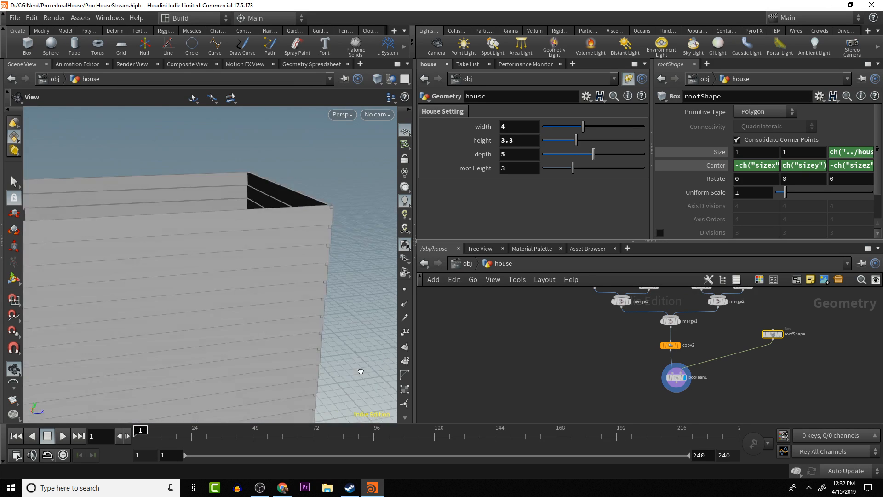
pyautogui.moveTo(361, 371); pyautogui.dragTo(260, 382, button='right')
pyautogui.moveTo(260, 382); pyautogui.dragTo(323, 355)
pyautogui.moveTo(323, 355); pyautogui.dragTo(271, 239, button='middle')
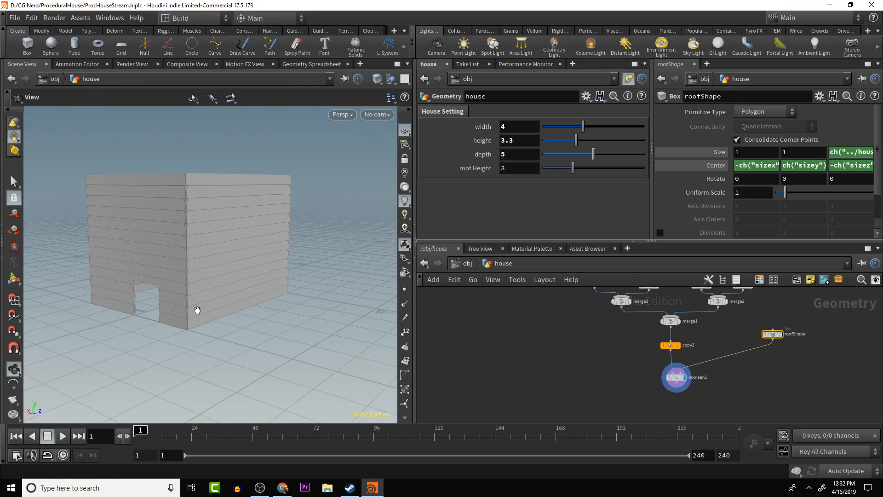
pyautogui.moveTo(221, 307); pyautogui.dragTo(151, 286)
pyautogui.moveTo(326, 257); pyautogui.dragTo(309, 289)
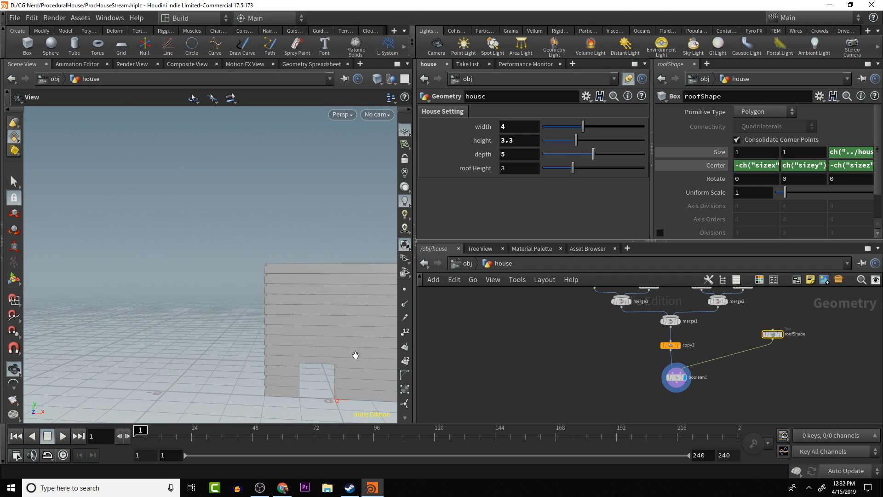
pyautogui.moveTo(355, 355); pyautogui.dragTo(329, 244)
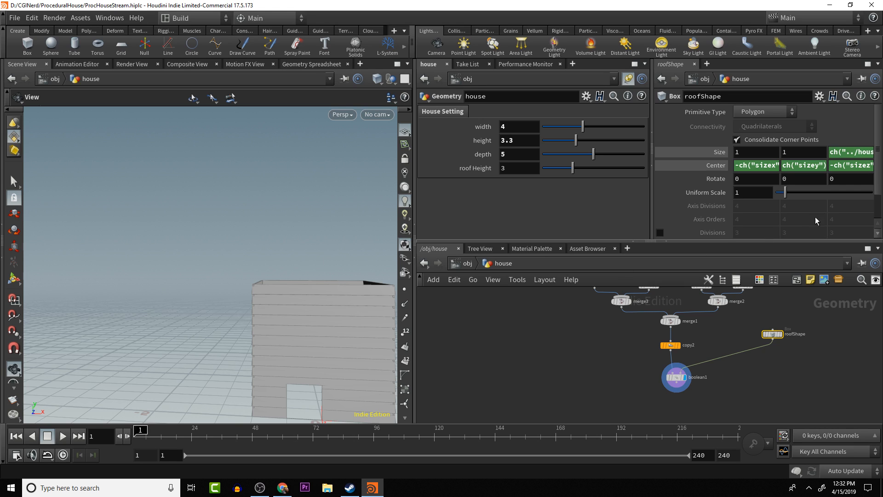
# - Insert a Transform node between roofShape and boolean1, and tidy roofShape's position above it
pyautogui.press('Tab')
pyautogui.write('tran')
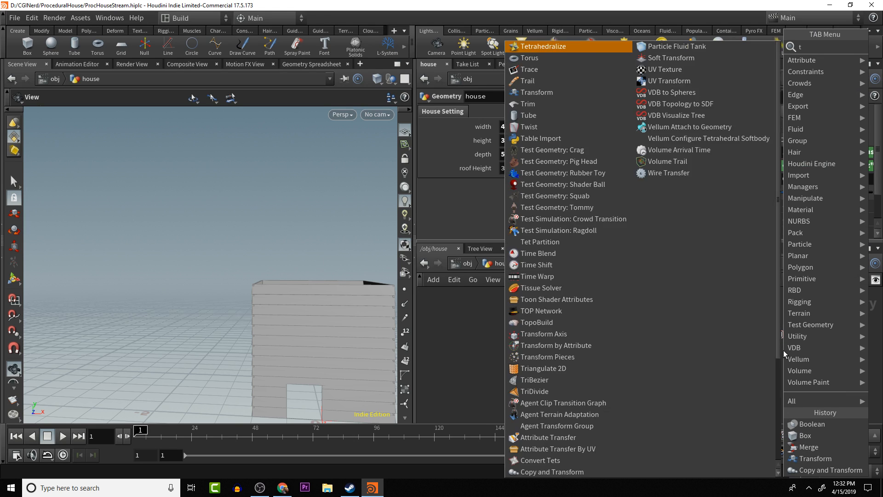
pyautogui.press('Return')
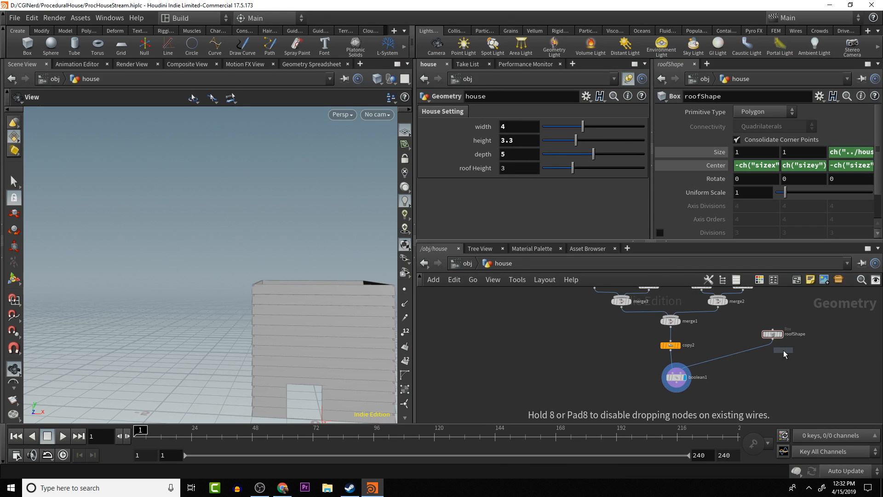
pyautogui.click(754, 355)
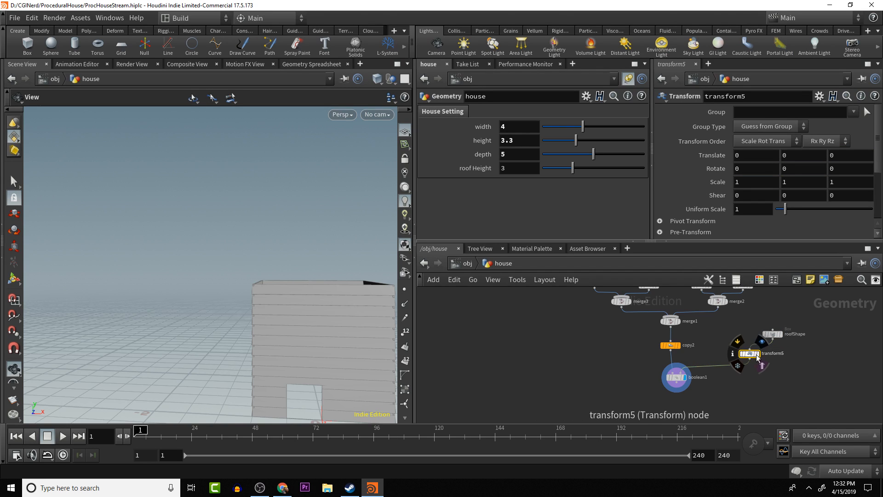
pyautogui.moveTo(783, 335); pyautogui.dragTo(777, 330)
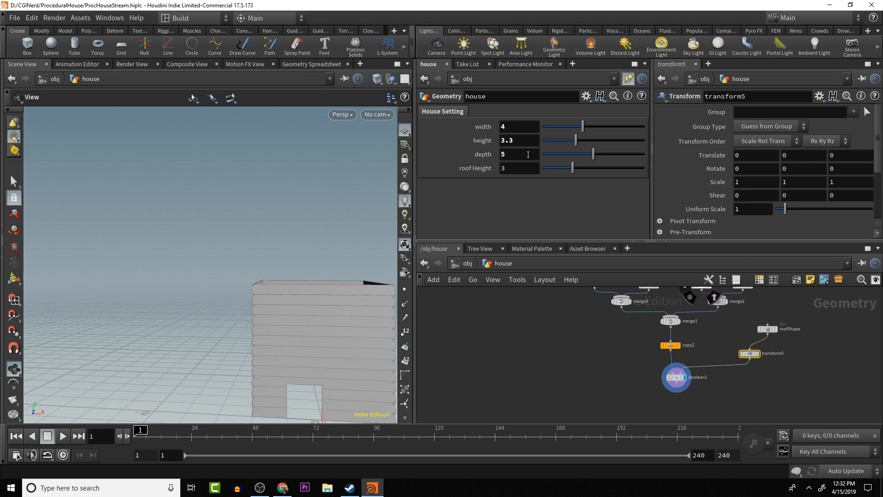
# - Drive transform5's Y translate with a relative reference to the house's height parameter
pyautogui.click(527, 140)
pyautogui.rightClick(526, 140)
pyautogui.moveTo(564, 181)
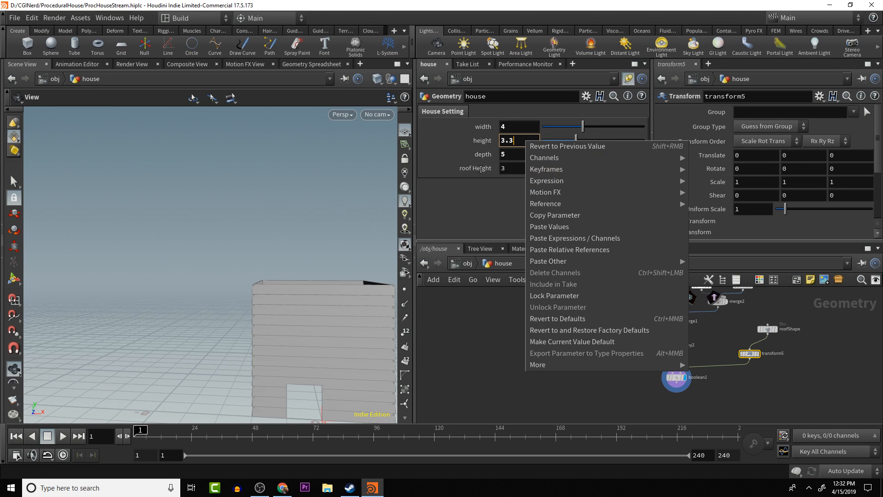
pyautogui.click(565, 216)
pyautogui.rightClick(802, 154)
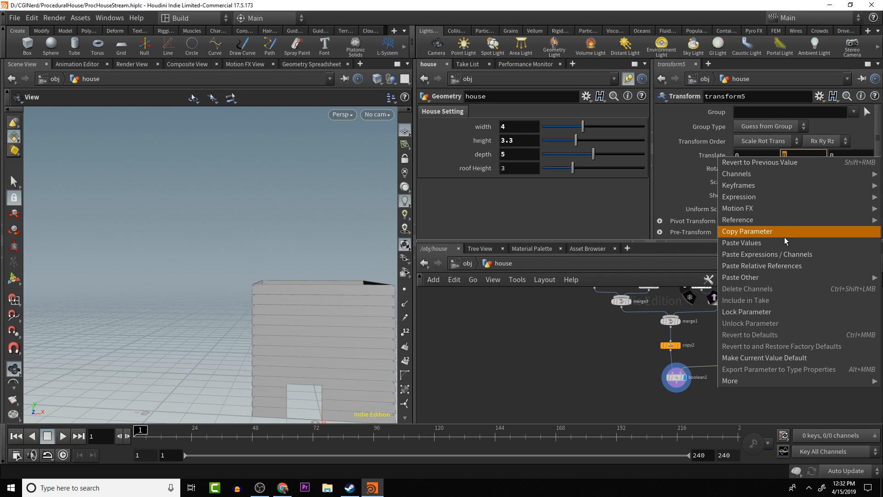
pyautogui.moveTo(791, 187)
pyautogui.moveTo(790, 196)
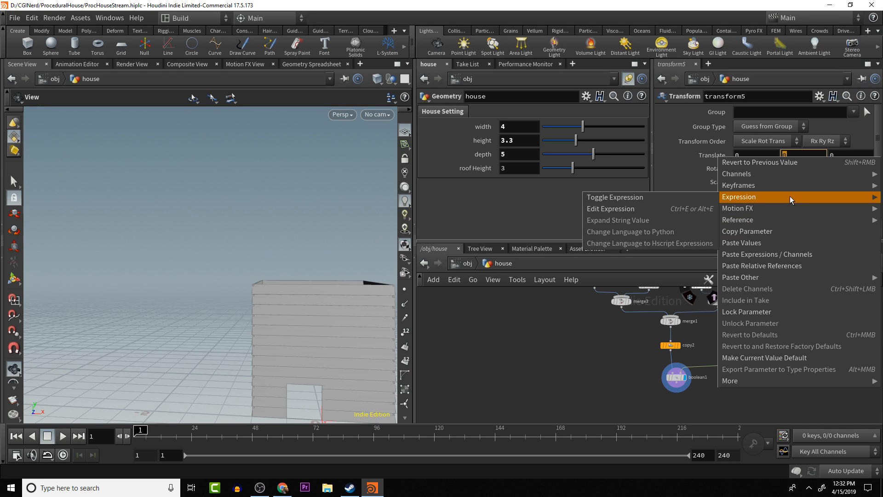
pyautogui.click(794, 267)
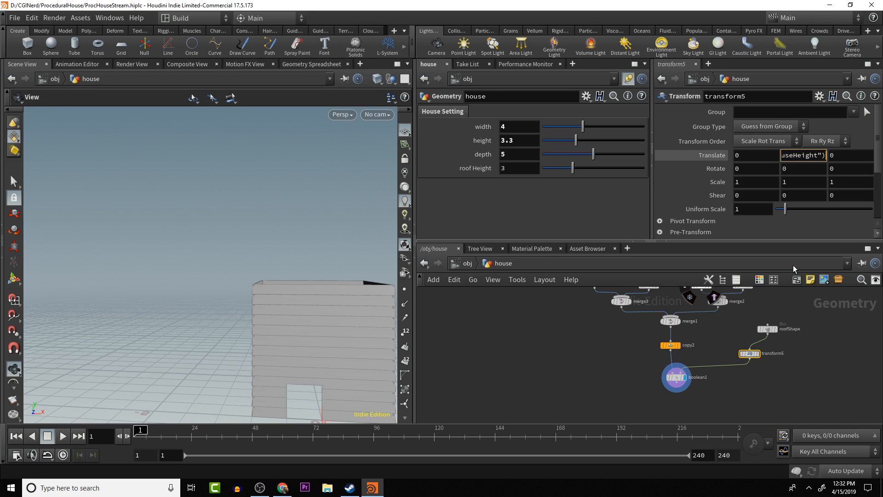
# - Extend transform5's Y translate expression with the roof height reference to ch("../houseHeight")+ch("../roofHeight")
pyautogui.rightClick(522, 165)
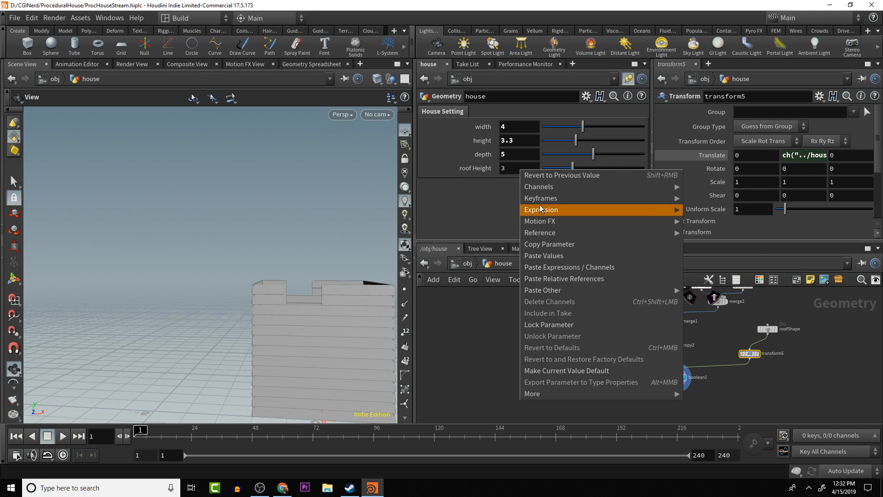
pyautogui.click(555, 244)
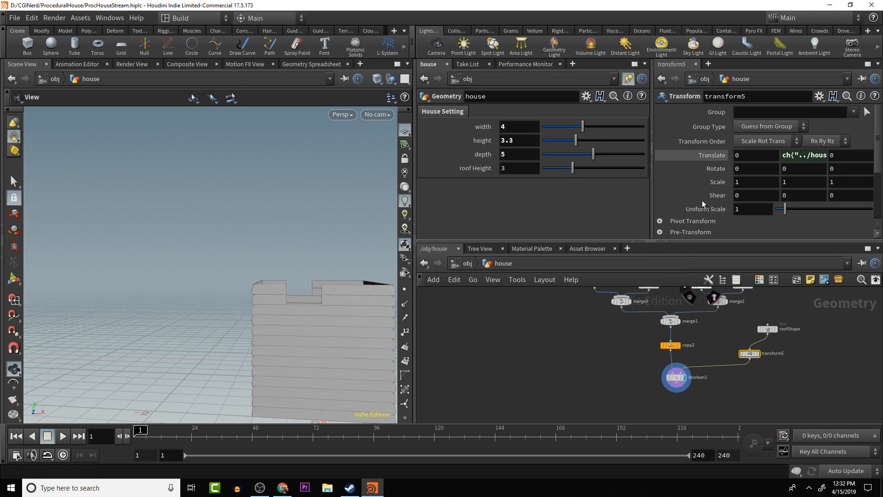
pyautogui.click(826, 156)
pyautogui.click(824, 156)
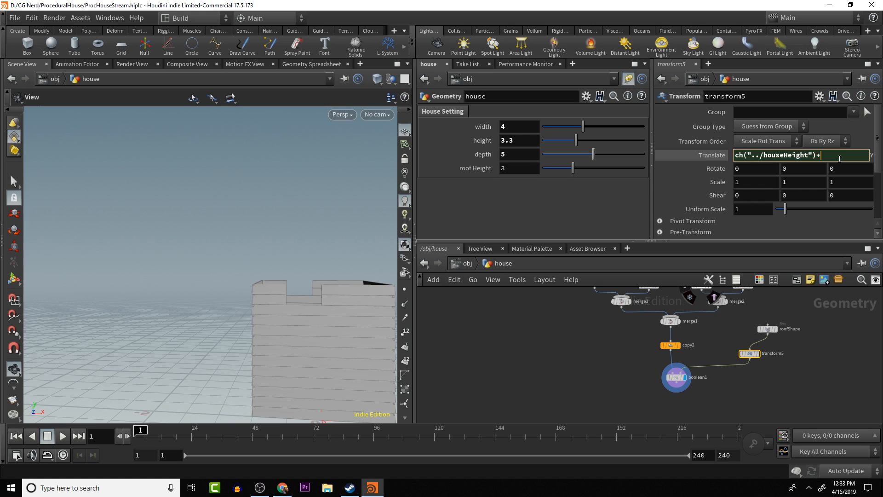
pyautogui.press('Return')
pyautogui.click(821, 155)
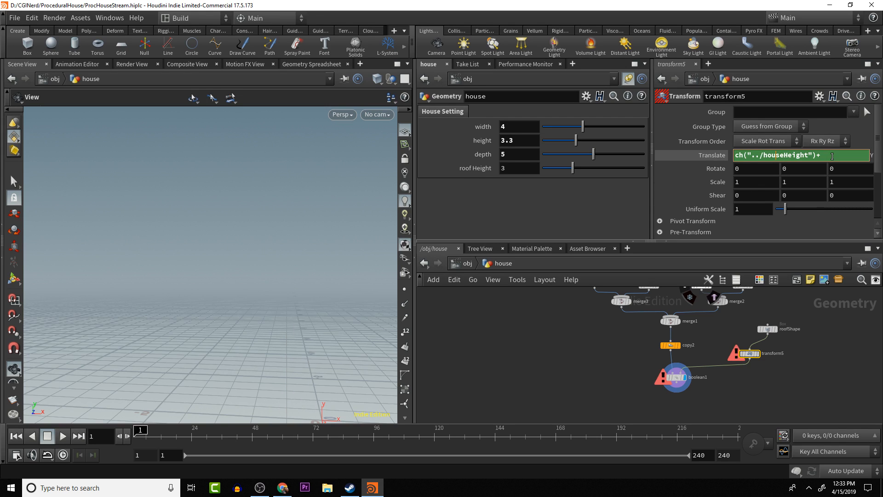
pyautogui.rightClick(832, 156)
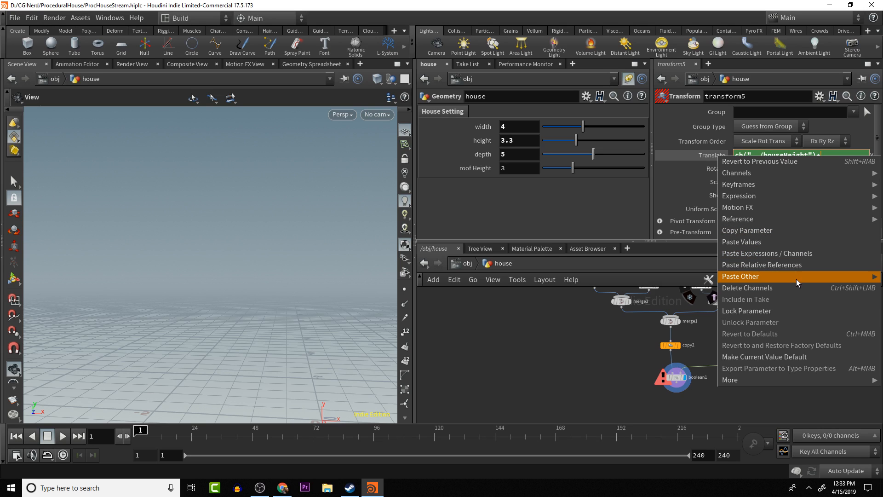
pyautogui.moveTo(793, 276)
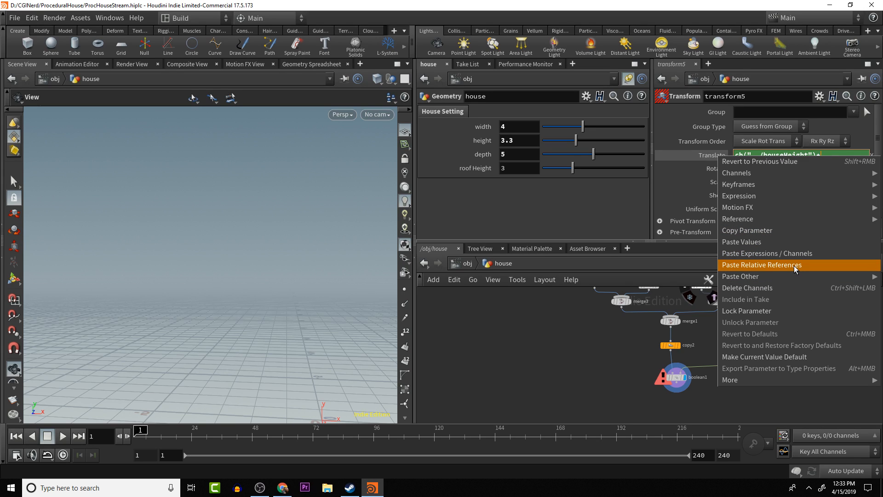
pyautogui.click(793, 266)
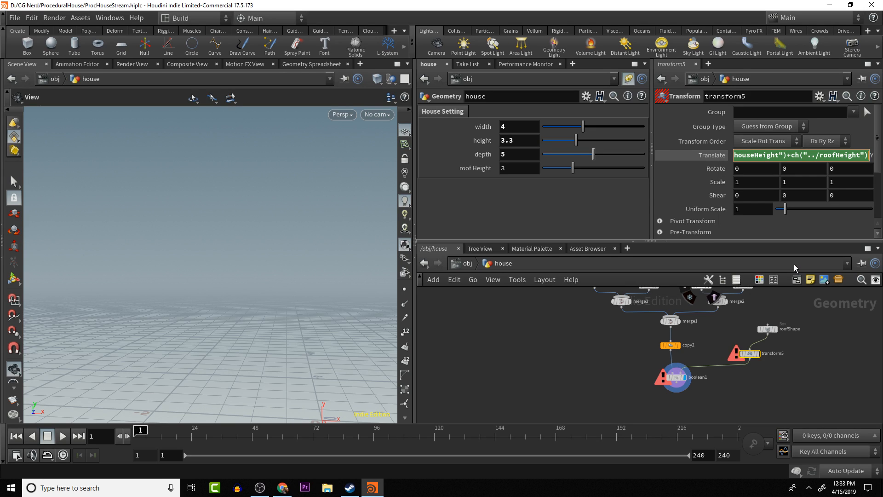
# - Select copy2, try a modified Total Number expression for the wall panels, and undo the change
pyautogui.click(676, 377)
pyautogui.click(670, 345)
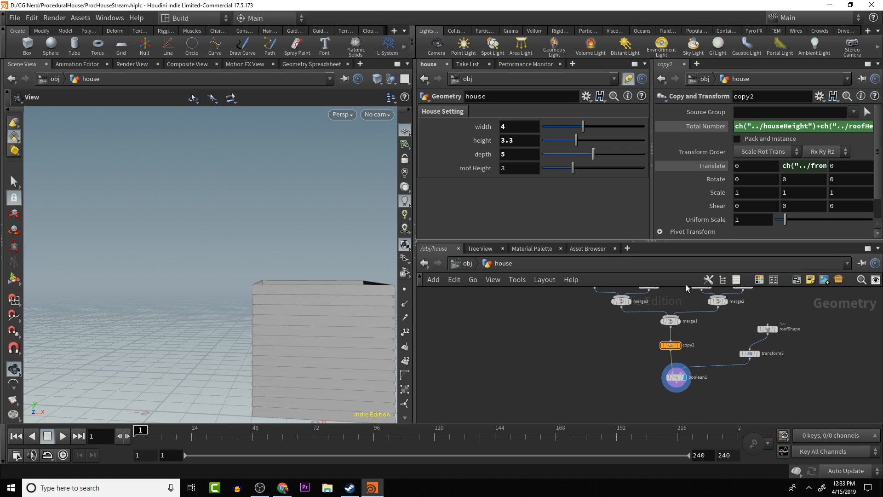
pyautogui.moveTo(817, 126); pyautogui.dragTo(868, 126)
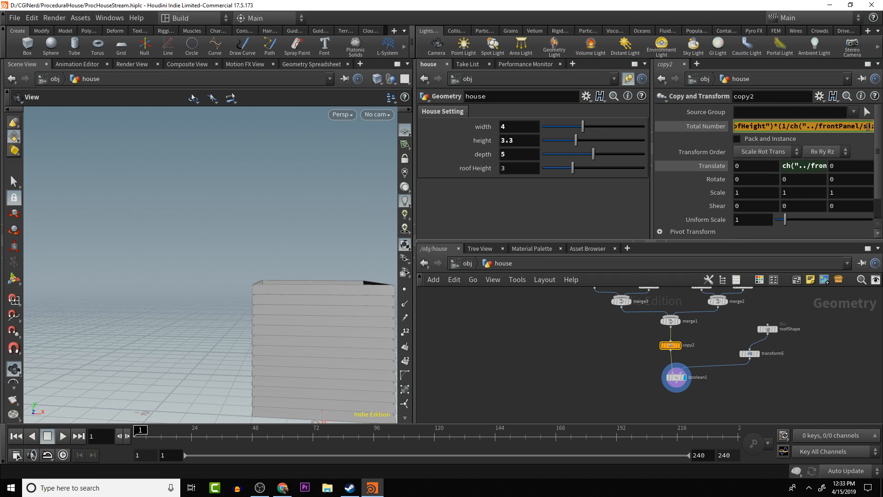
pyautogui.click(777, 132)
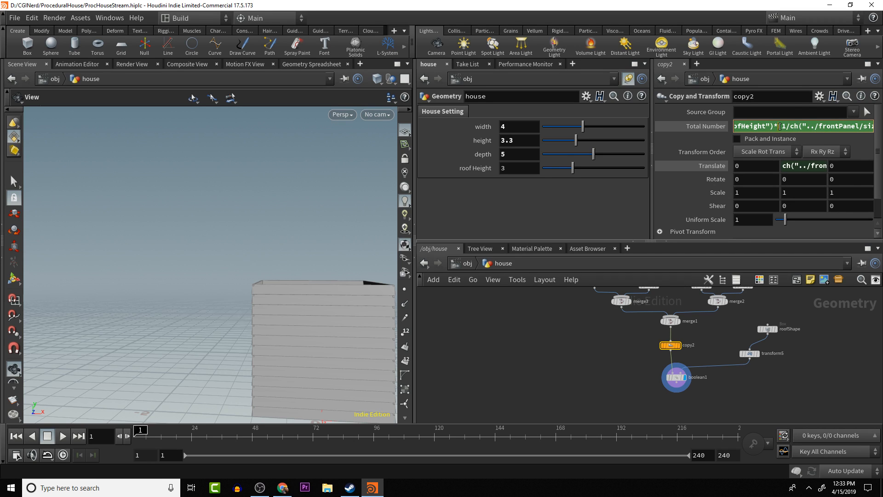
pyautogui.moveTo(773, 127); pyautogui.dragTo(716, 132)
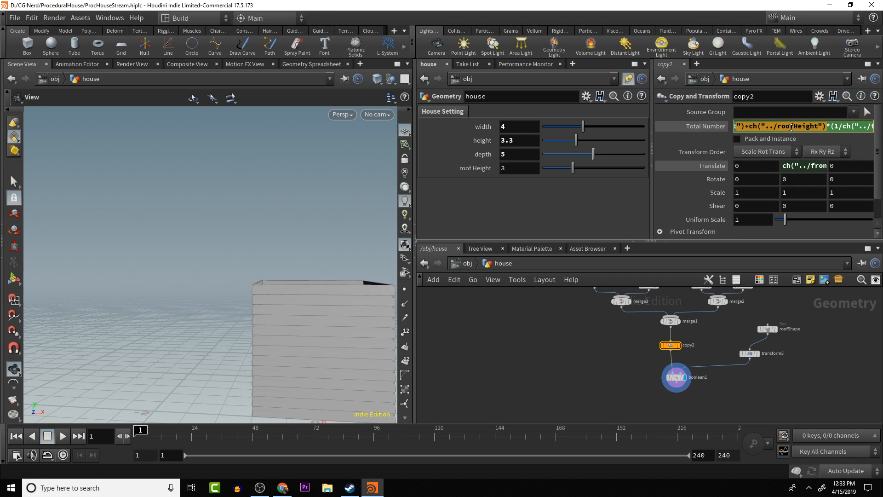
pyautogui.moveTo(785, 128); pyautogui.dragTo(713, 131)
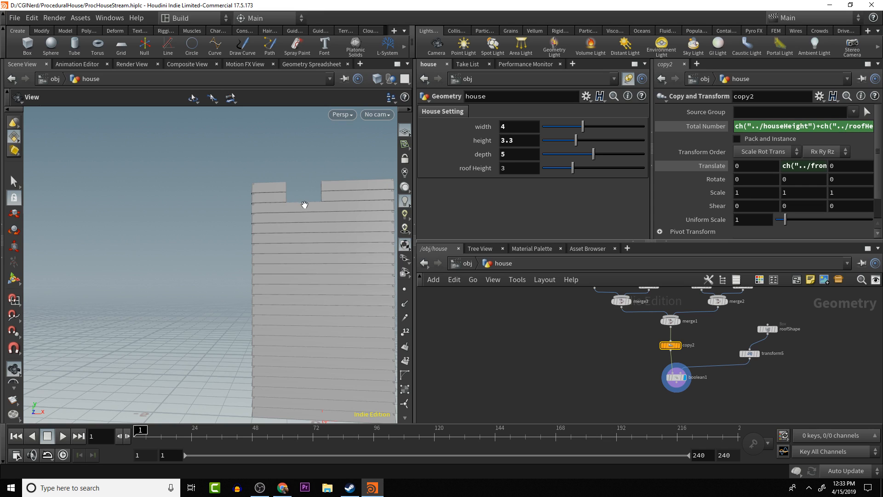
pyautogui.hotkey('ctrl', 'z')
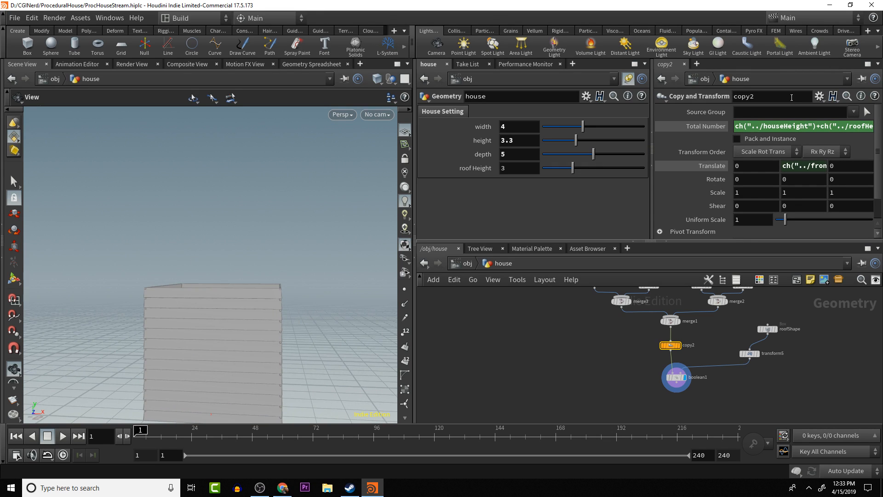
# - Bracket the height sum in copy2's Total Number as (ch("../houseHeight")+ch("../roofHeight"))*(+1/ch("../frontPanel/sizey")) and check the wall height
pyautogui.hotkey('ctrl', 'b')
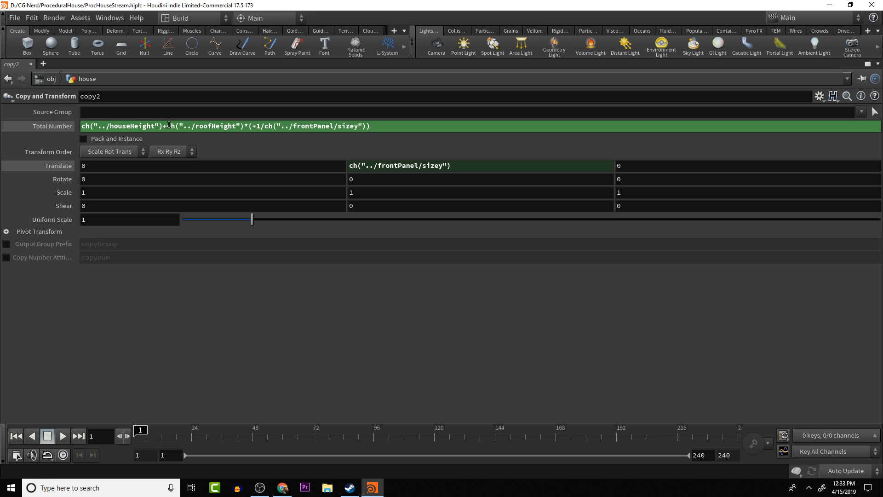
pyautogui.click(245, 126)
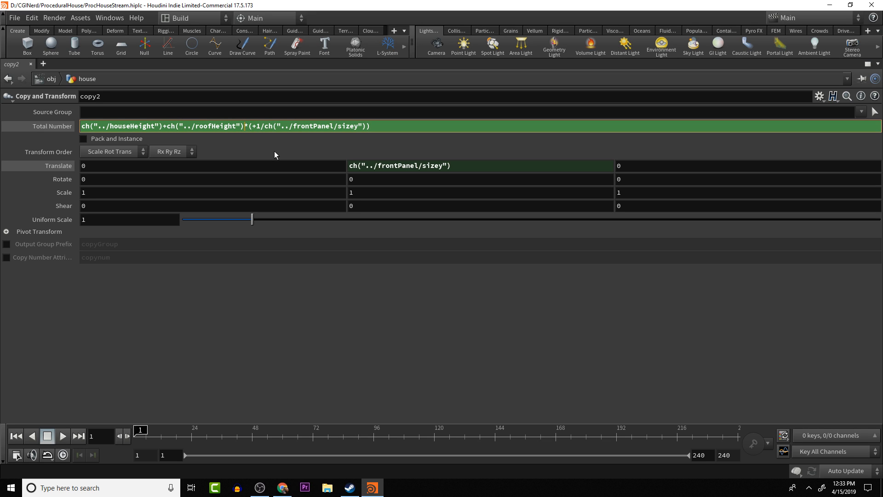
pyautogui.write(')')
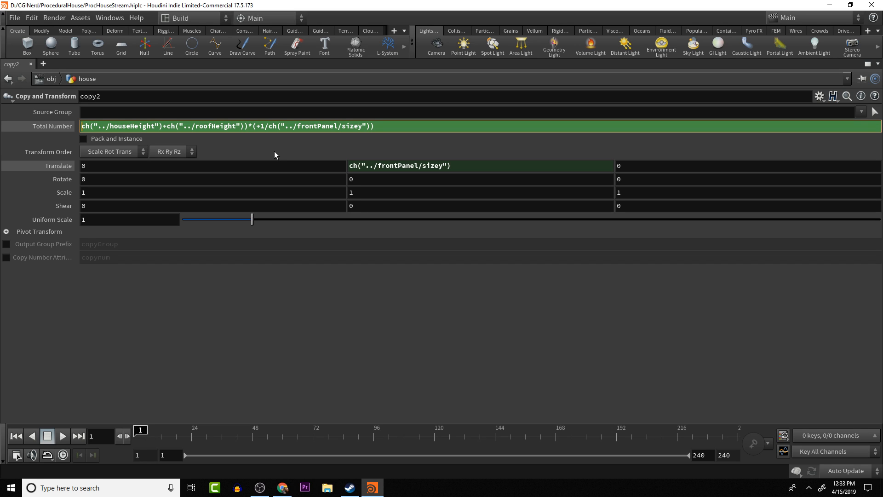
pyautogui.press('Home')
pyautogui.write('(')
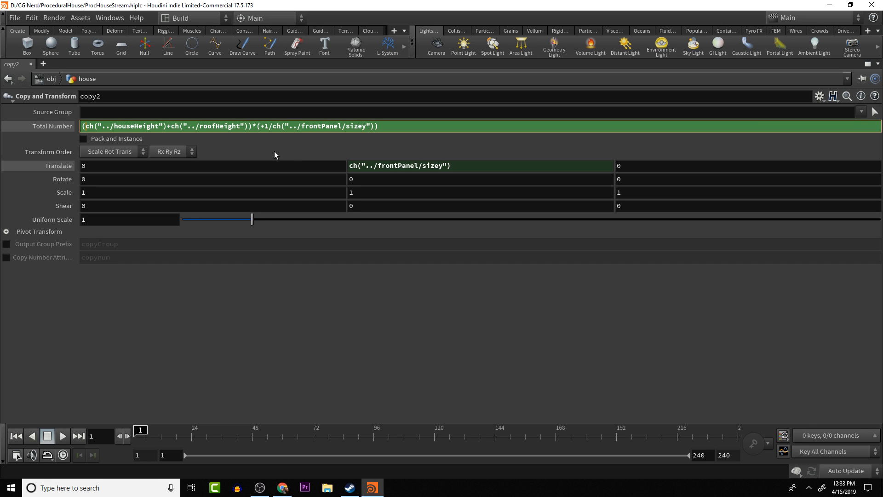
pyautogui.press('Return')
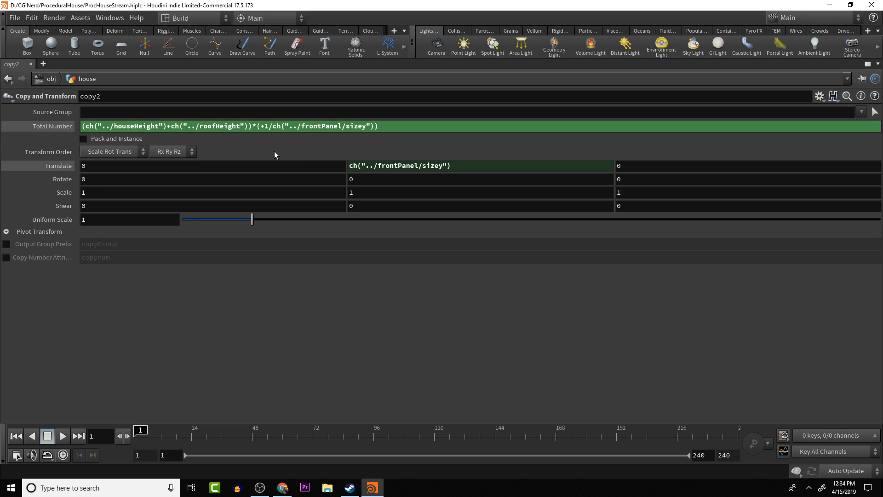
pyautogui.hotkey('ctrl', 'b')
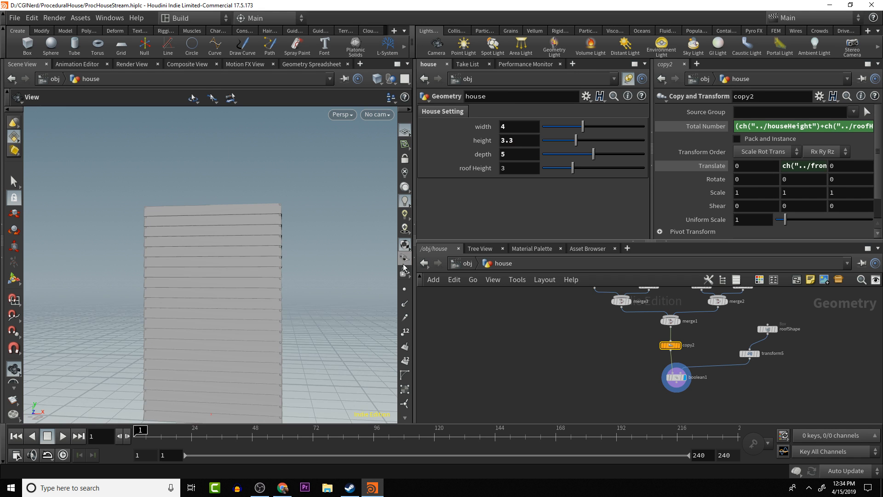
pyautogui.moveTo(329, 205); pyautogui.dragTo(344, 230)
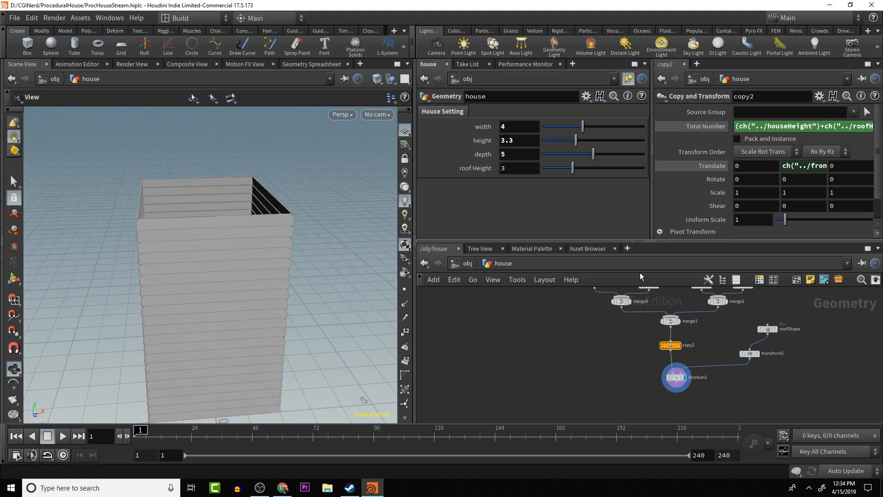
# - Set transform5's Z rotation to 45 and the house's roof height to 3.3
pyautogui.click(749, 353)
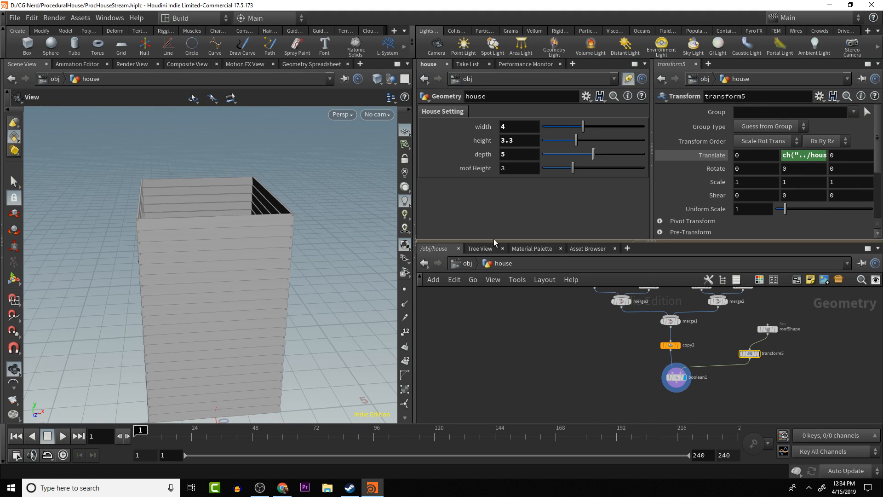
pyautogui.middleClick(838, 169)
pyautogui.moveTo(826, 170); pyautogui.dragTo(859, 157, button='middle')
pyautogui.moveTo(346, 264); pyautogui.dragTo(334, 247)
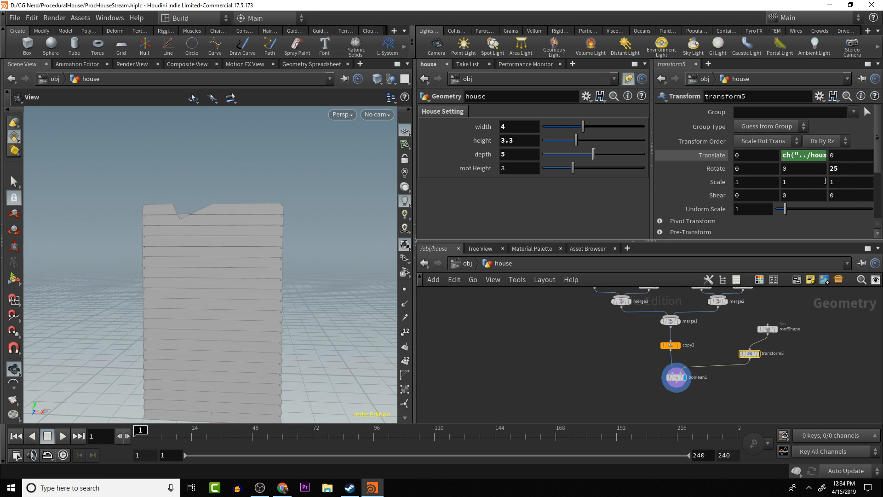
pyautogui.doubleClick(846, 173)
pyautogui.write('45')
pyautogui.press('Return')
pyautogui.scroll(-2, 280, 232)
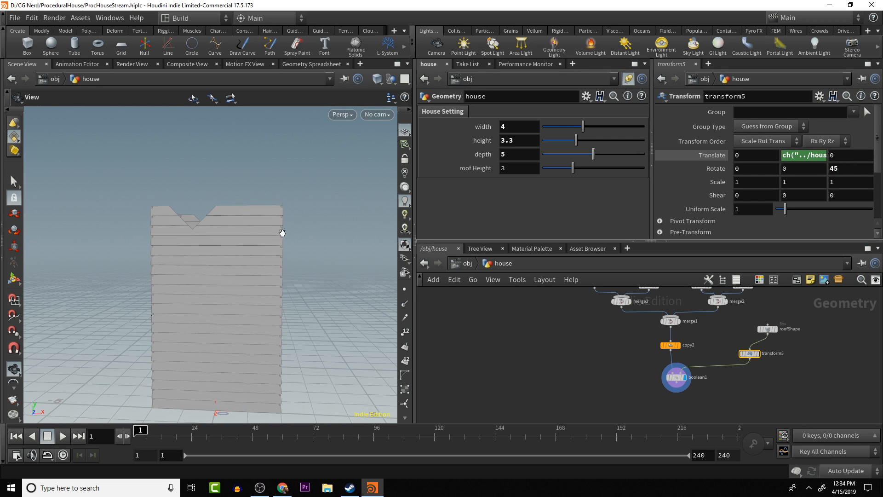
pyautogui.doubleClick(520, 170)
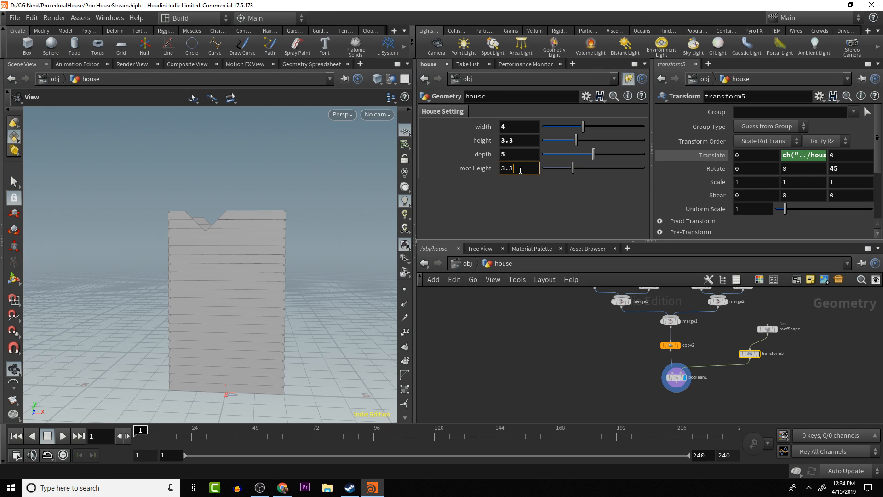
pyautogui.press('Return')
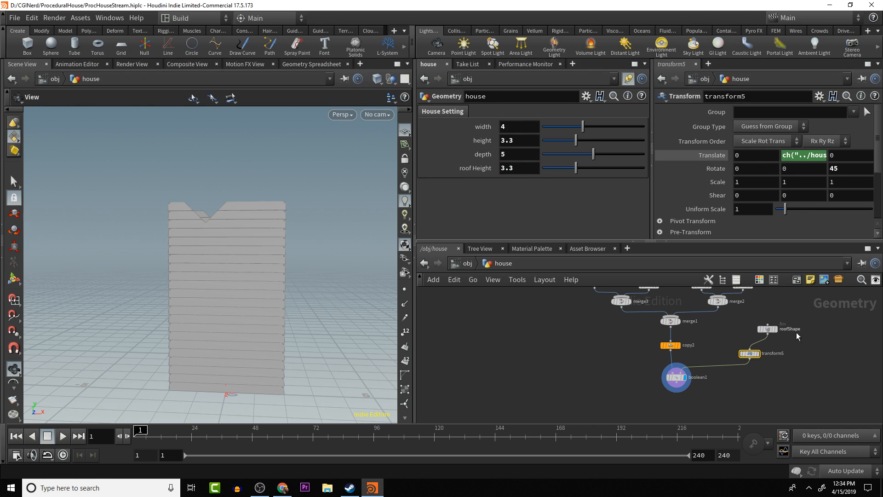
# - Increase roofShape's X size to 3 and undo the trial change to its Y size
pyautogui.click(767, 329)
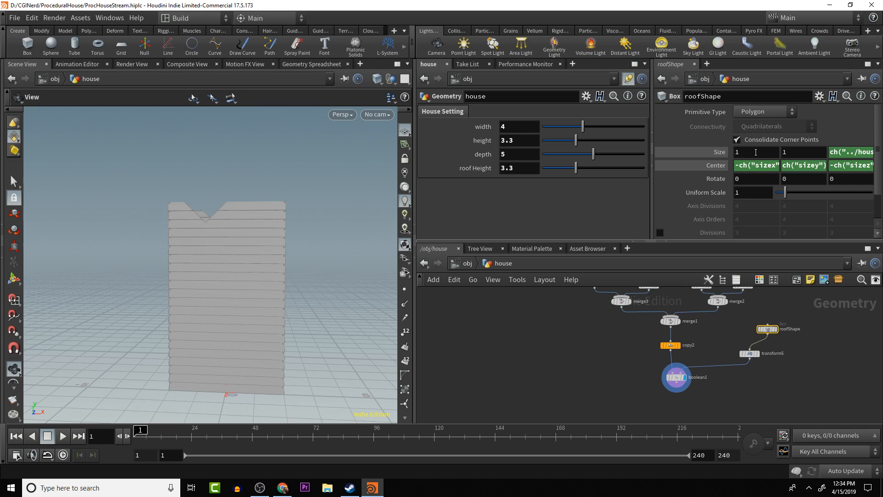
pyautogui.moveTo(756, 152); pyautogui.dragTo(851, 147, button='middle')
pyautogui.moveTo(757, 153); pyautogui.dragTo(874, 133, button='middle')
pyautogui.scroll(-1, 759, 166)
pyautogui.hotkey('ctrl', 'z')
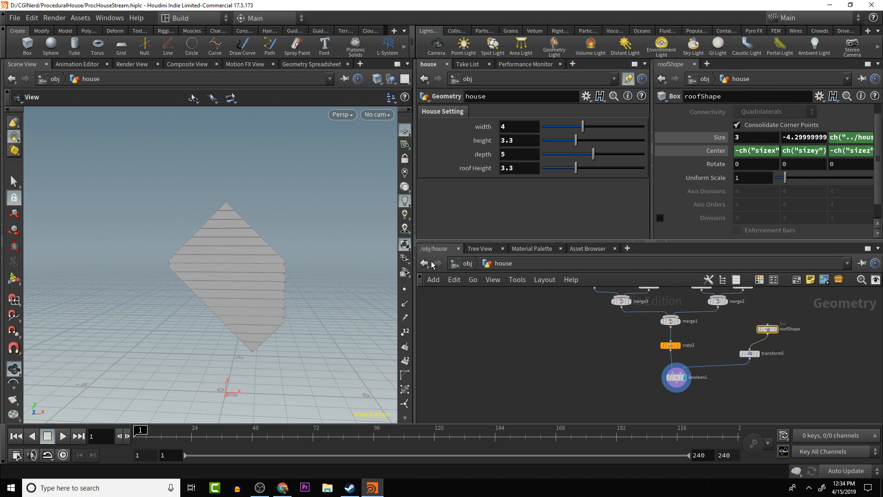
pyautogui.hotkey('ctrl', 'z')
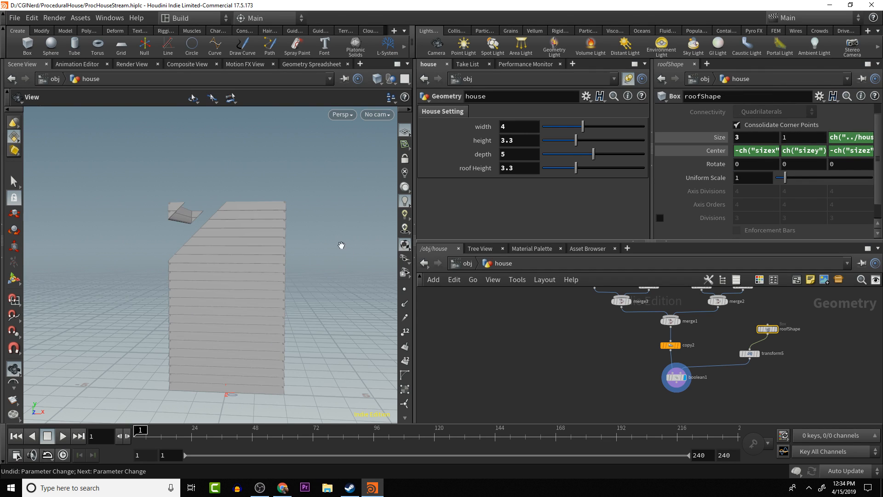
# - Set roofShape's Y size to 5 and inspect the sloped cut through the front and back walls
pyautogui.click(804, 137)
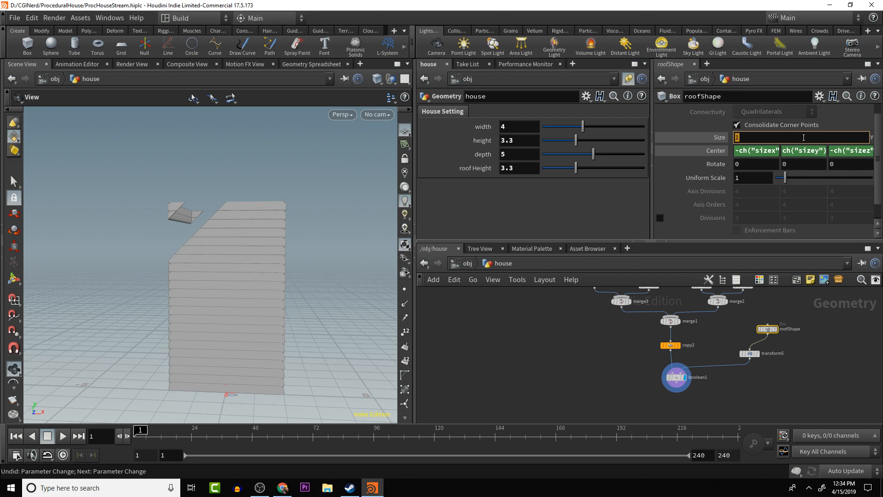
pyautogui.write('5')
pyautogui.press('Return')
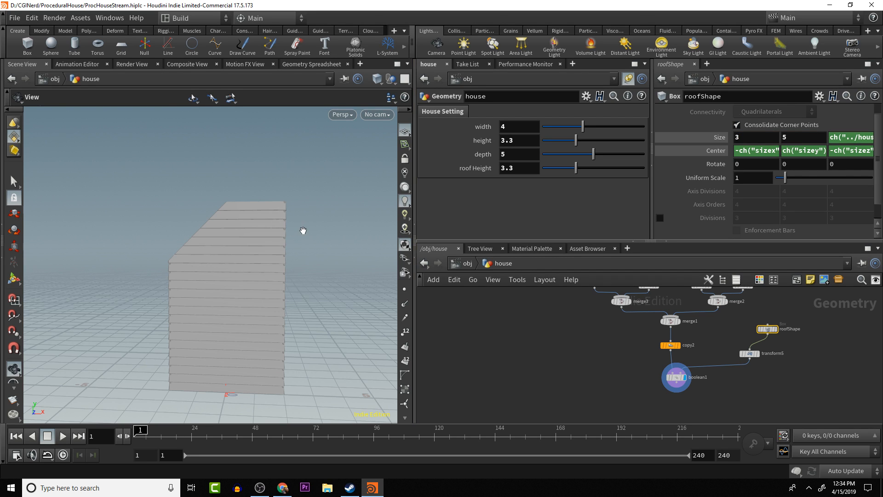
pyautogui.moveTo(303, 230); pyautogui.dragTo(225, 214)
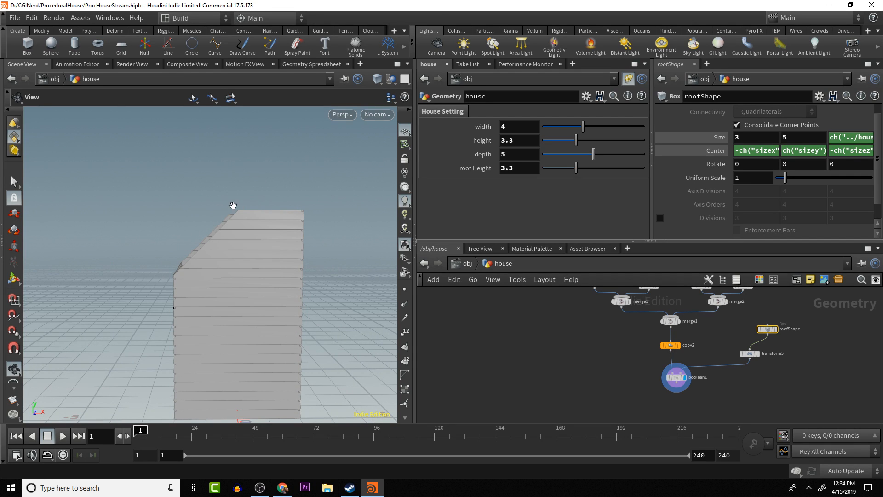
pyautogui.moveTo(235, 206); pyautogui.dragTo(237, 177)
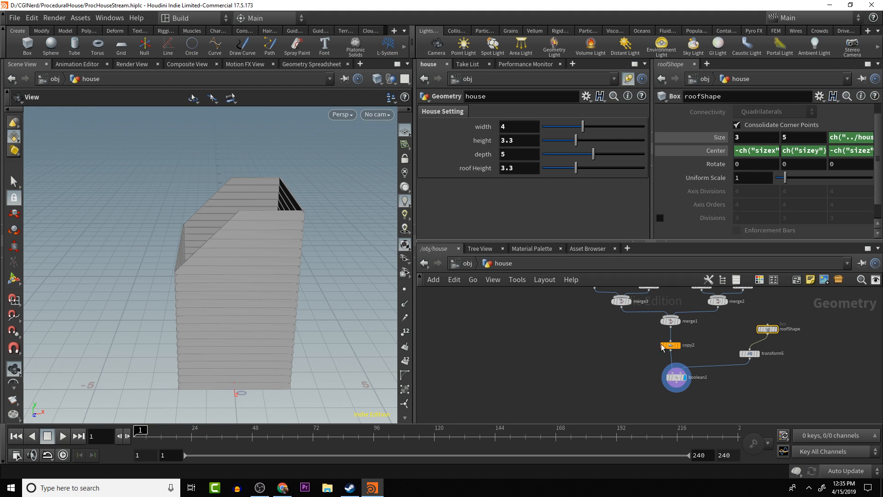
# - Examine the sloped cut across the front and back walls from several angles, checking how roofShape's X size relates to it
pyautogui.moveTo(343, 297); pyautogui.dragTo(314, 273)
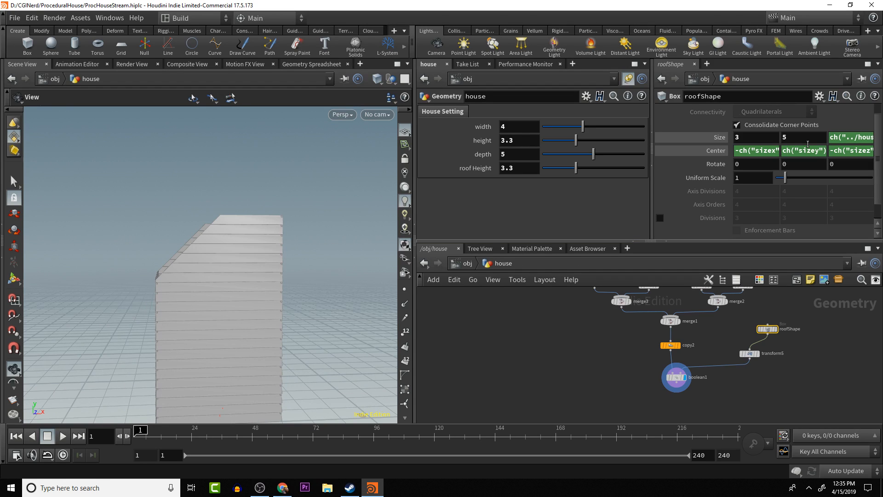
pyautogui.click(750, 164)
pyautogui.doubleClick(753, 136)
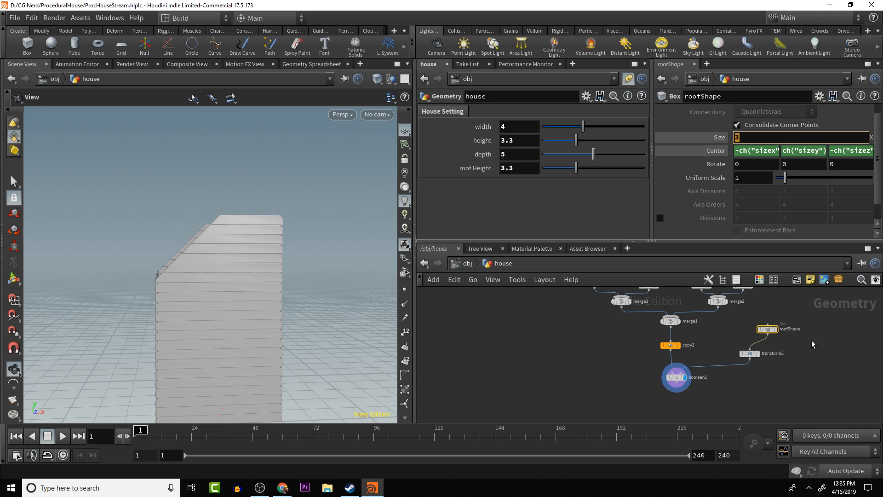
pyautogui.click(828, 346)
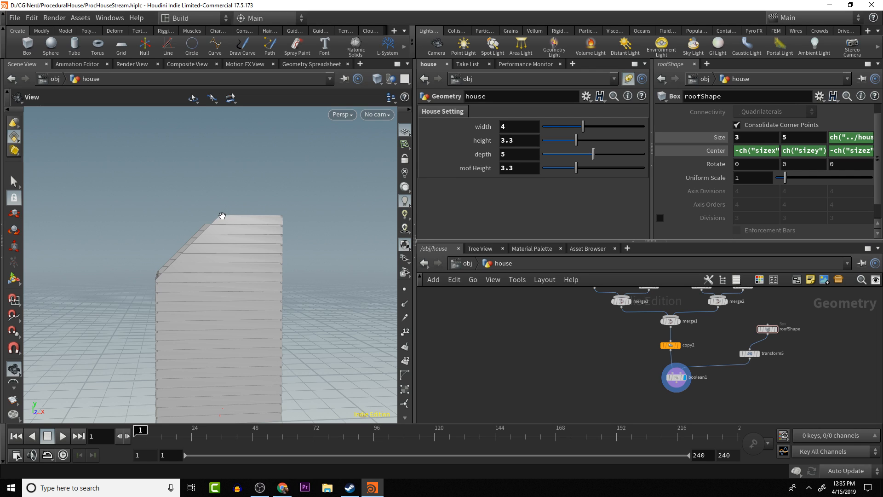
pyautogui.moveTo(286, 184)
pyautogui.mouseDown()
pyautogui.moveTo(274, 189)
pyautogui.moveTo(278, 211)
pyautogui.moveTo(273, 195)
pyautogui.mouseUp()
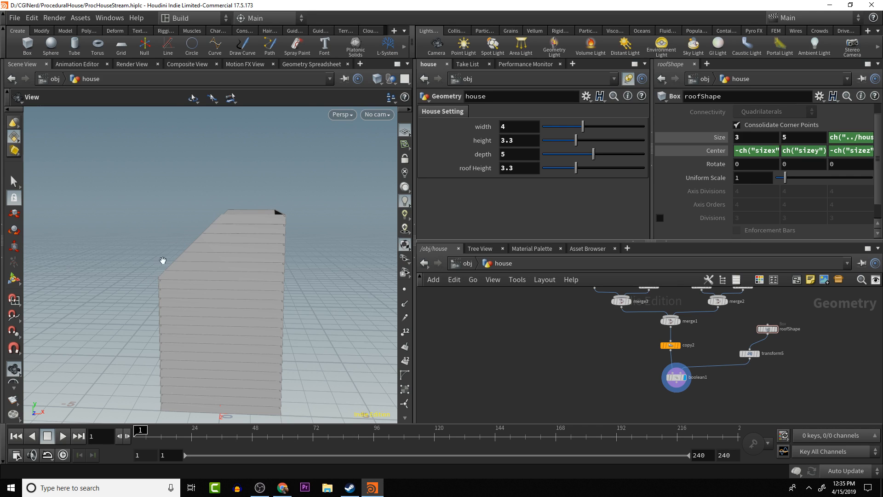
pyautogui.moveTo(163, 274); pyautogui.dragTo(199, 246)
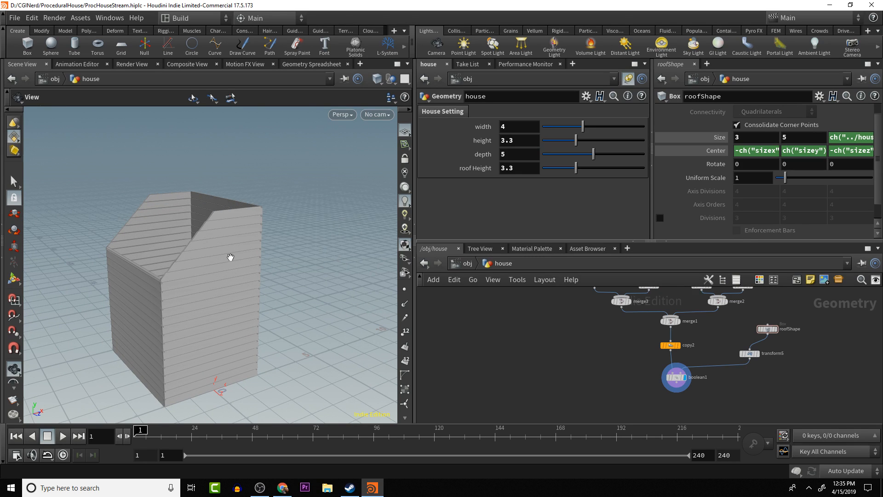
pyautogui.moveTo(210, 253); pyautogui.dragTo(170, 250)
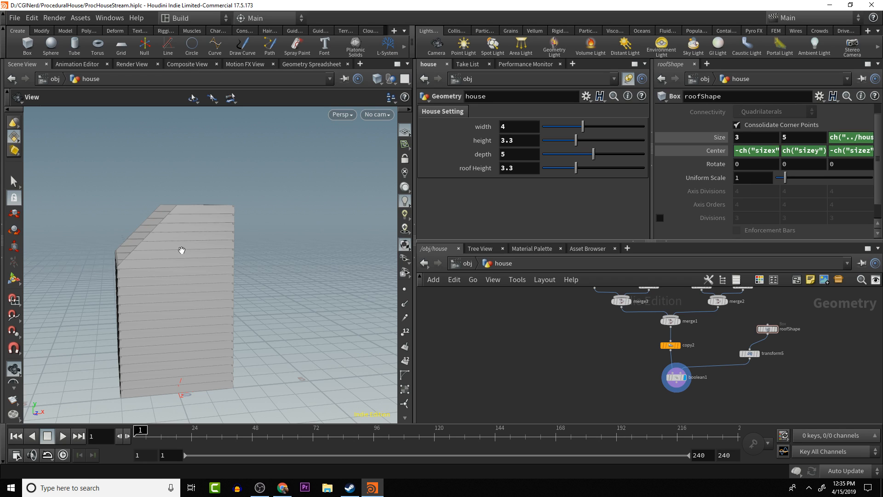
pyautogui.moveTo(181, 248); pyautogui.dragTo(173, 251)
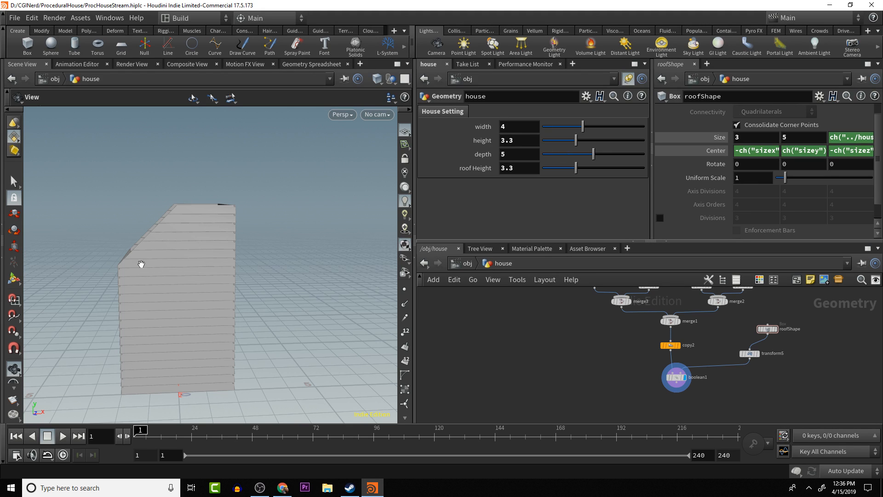
# - Link roofShape's X size to half the house width with the expression (ch("../houseWidth")*.5)
pyautogui.click(515, 126)
pyautogui.rightClick(514, 126)
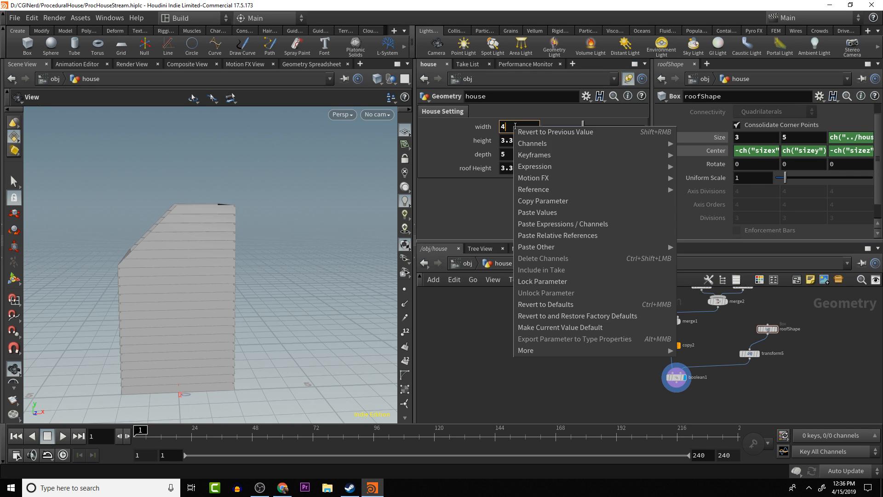
pyautogui.click(566, 200)
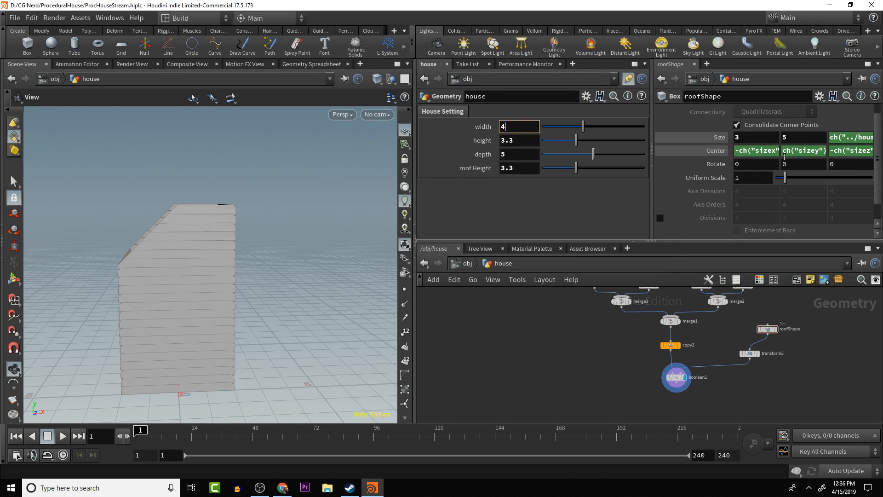
pyautogui.doubleClick(743, 139)
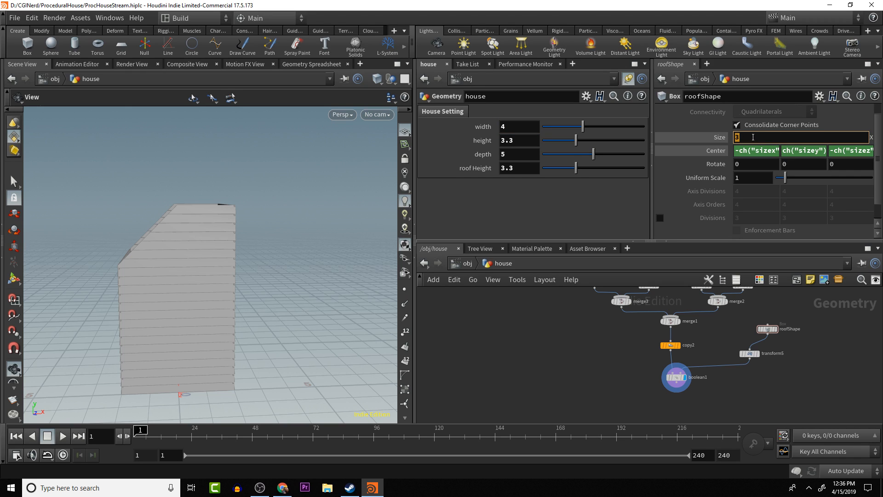
pyautogui.rightClick(753, 136)
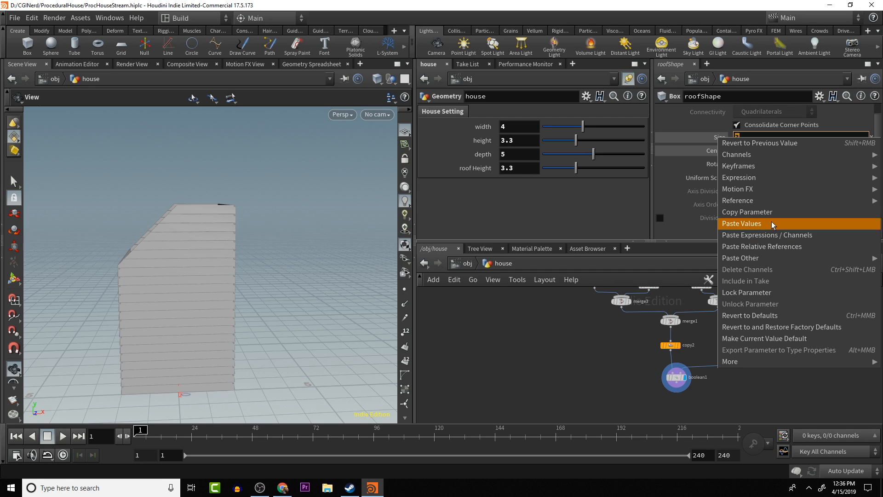
pyautogui.click(771, 246)
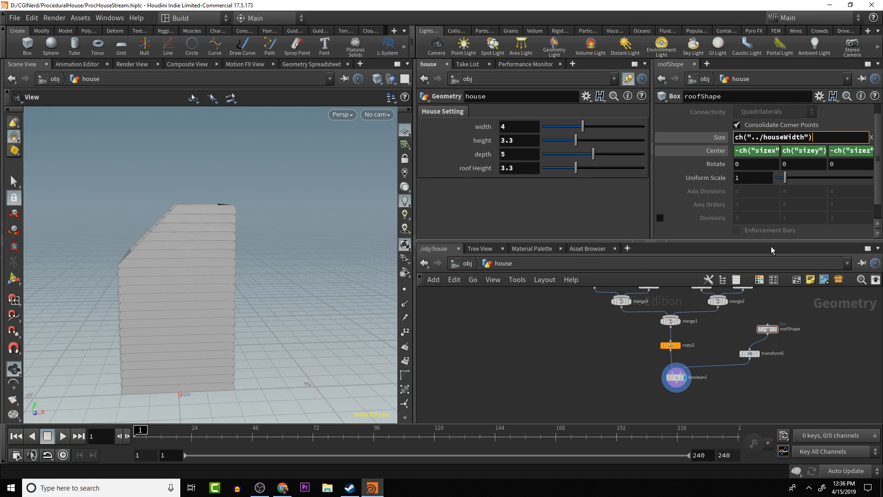
pyautogui.write('*.5)')
pyautogui.press('Home')
pyautogui.write('(')
# - Add a relative reference to the house's roof height to roofShape's X size, making it (ch("../houseWidth")*.5)+ch("../roofHeight")
pyautogui.click(524, 170)
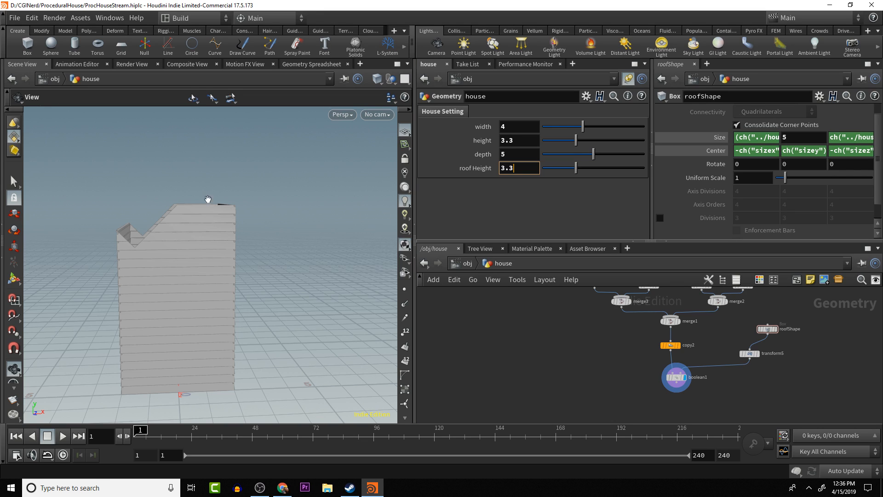
pyautogui.rightClick(517, 169)
pyautogui.moveTo(558, 208)
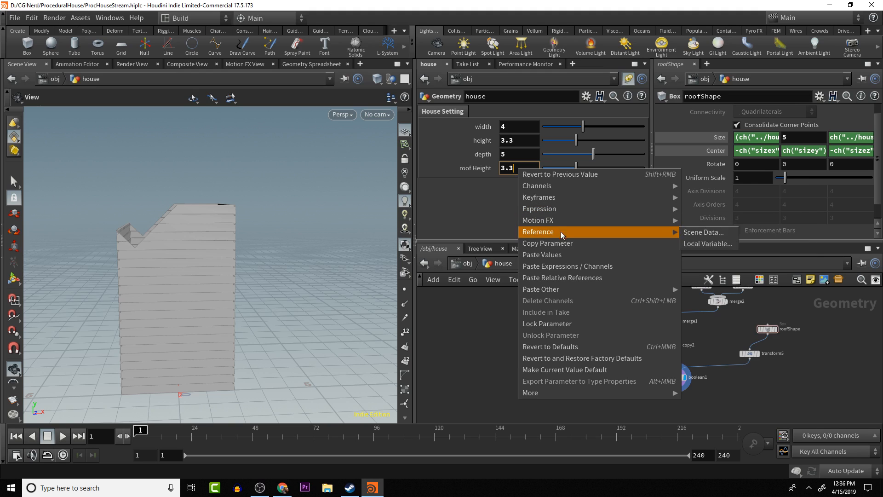
pyautogui.click(547, 243)
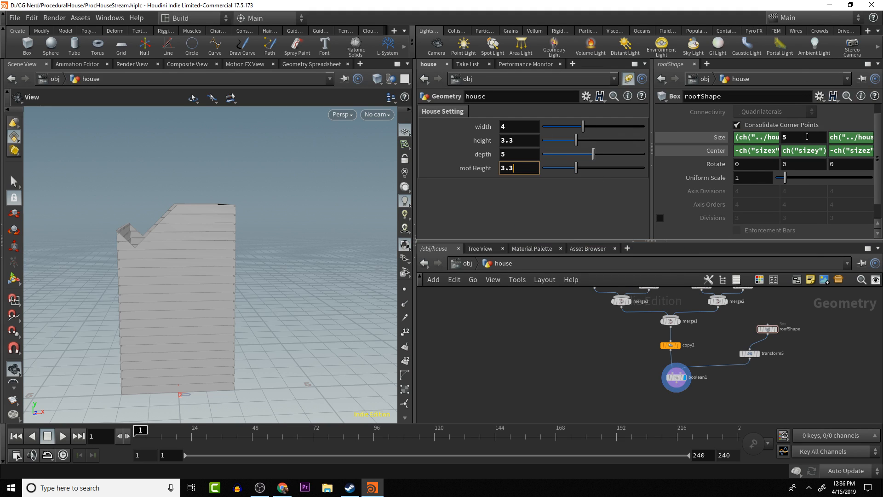
pyautogui.click(774, 137)
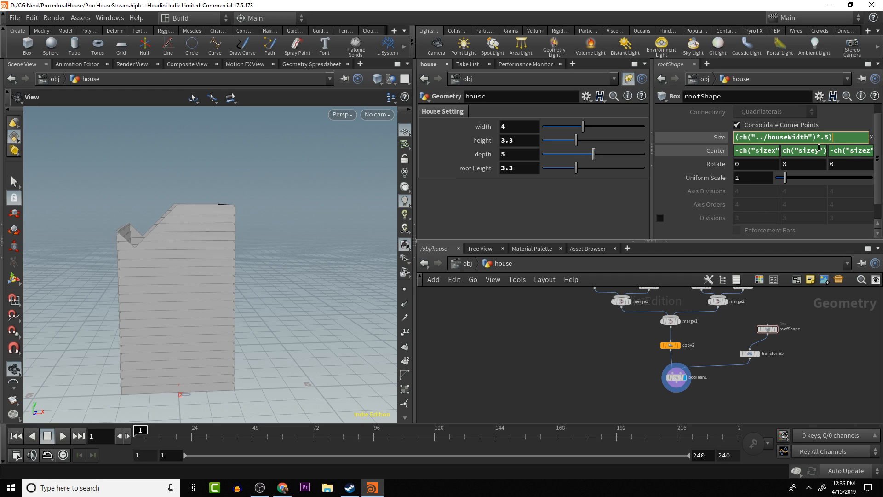
pyautogui.write('+')
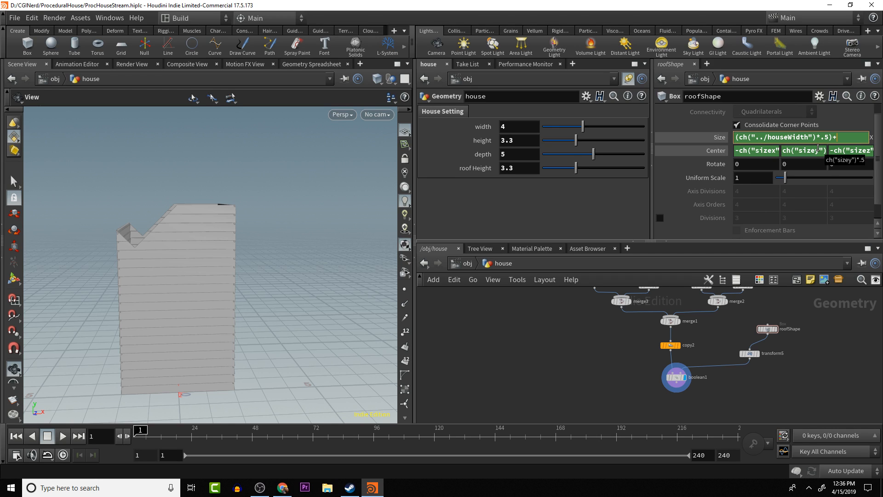
pyautogui.rightClick(847, 140)
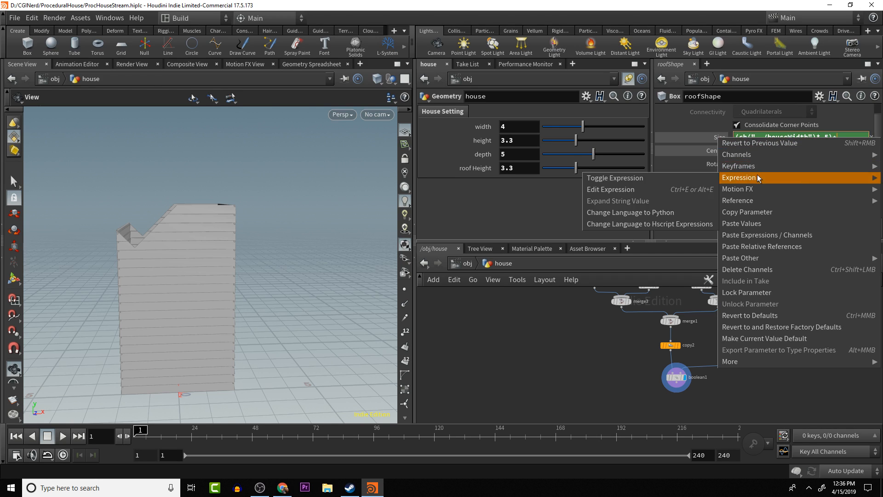
pyautogui.moveTo(758, 203)
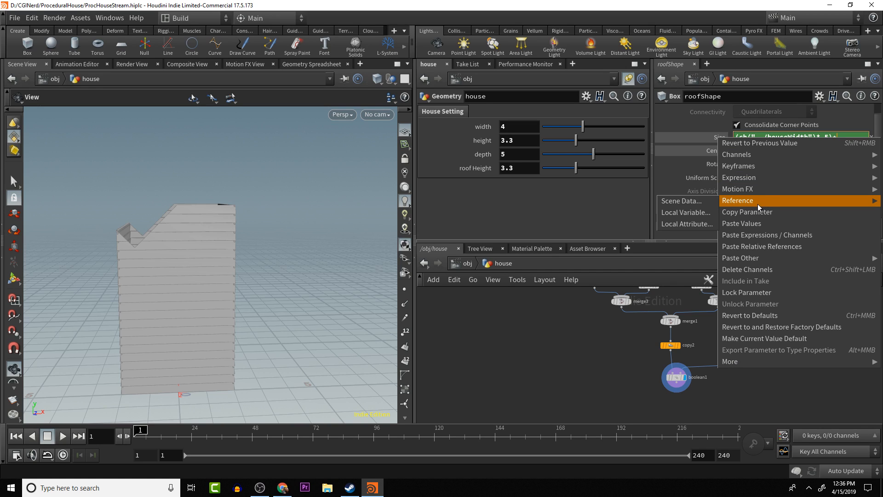
pyautogui.click(763, 247)
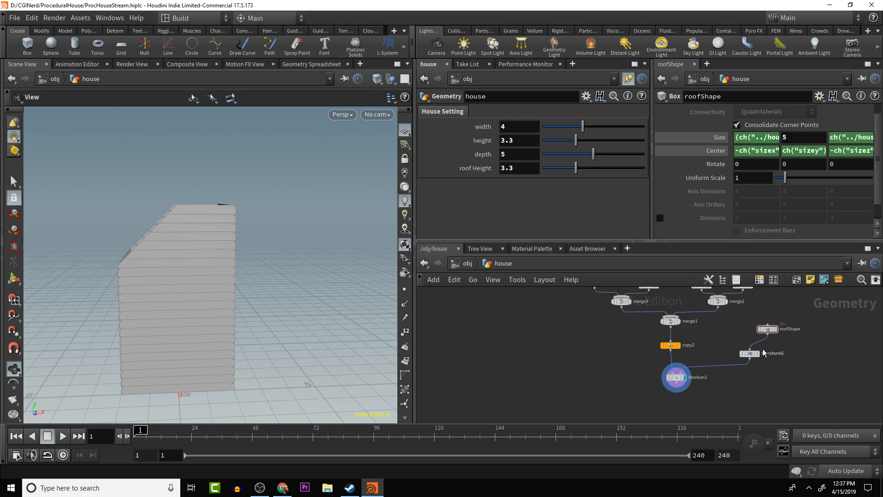
# - Display transform5 as a template and inspect the rotated roofShape outline against the house walls
pyautogui.moveTo(764, 353)
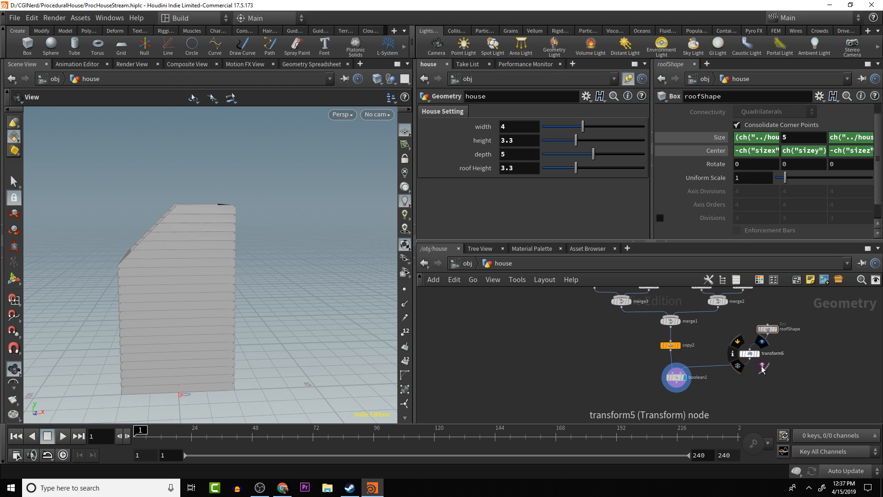
pyautogui.click(762, 368)
pyautogui.moveTo(255, 259); pyautogui.dragTo(243, 257)
pyautogui.moveTo(266, 264); pyautogui.dragTo(331, 257, button='middle')
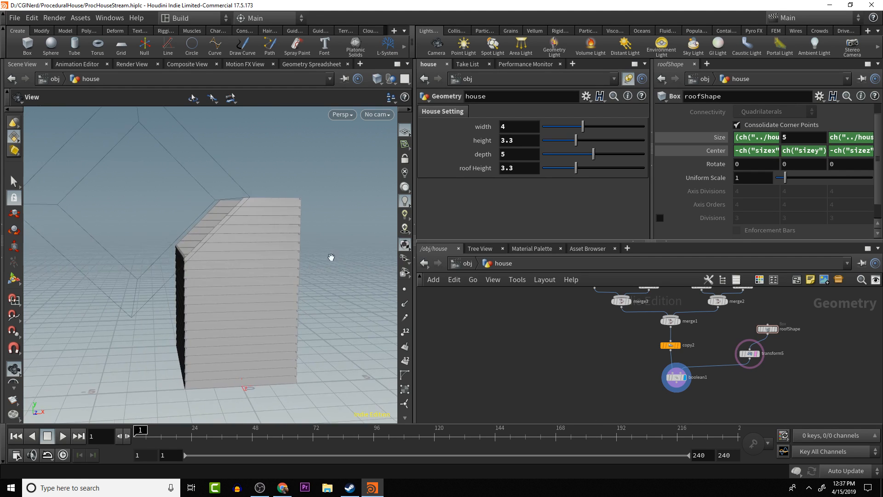
pyautogui.scroll(-3, 331, 257)
pyautogui.moveTo(237, 239); pyautogui.dragTo(304, 211)
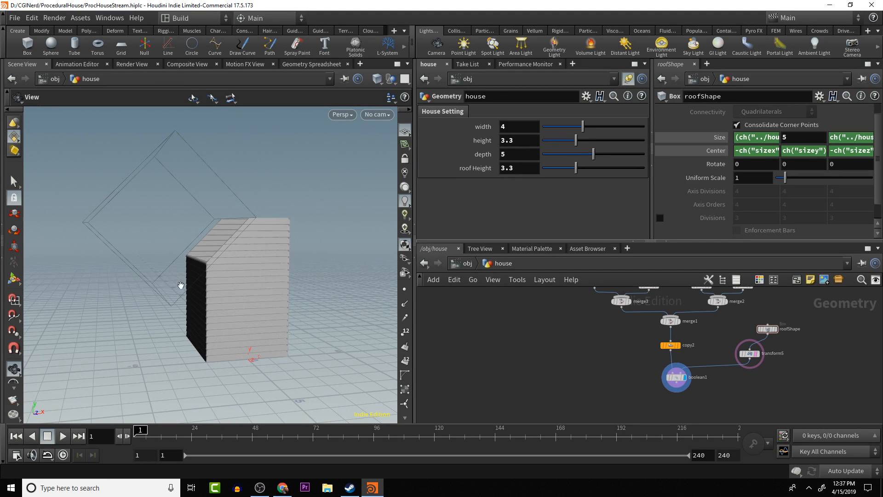
pyautogui.moveTo(192, 250); pyautogui.dragTo(177, 250)
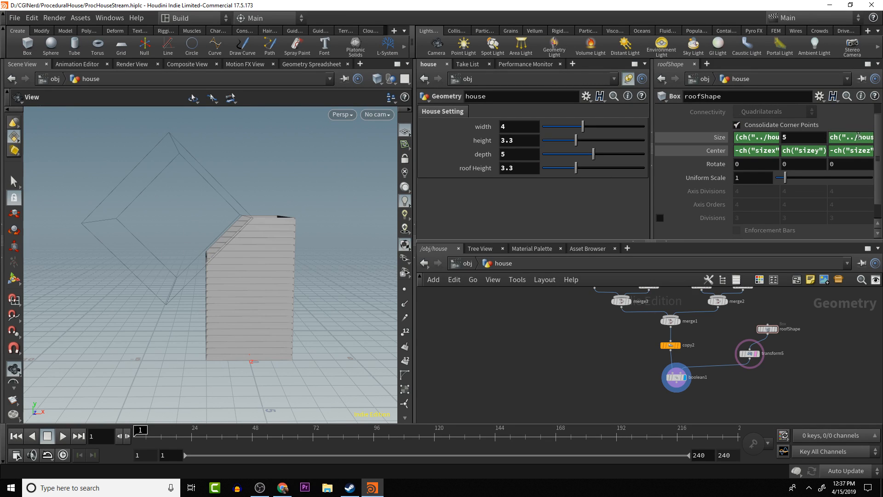
# - Square the half-width term in roofShape's X size so it reads ((ch("../houseWidth")*.5)^2)+ch("../roofHeight")
pyautogui.click(761, 139)
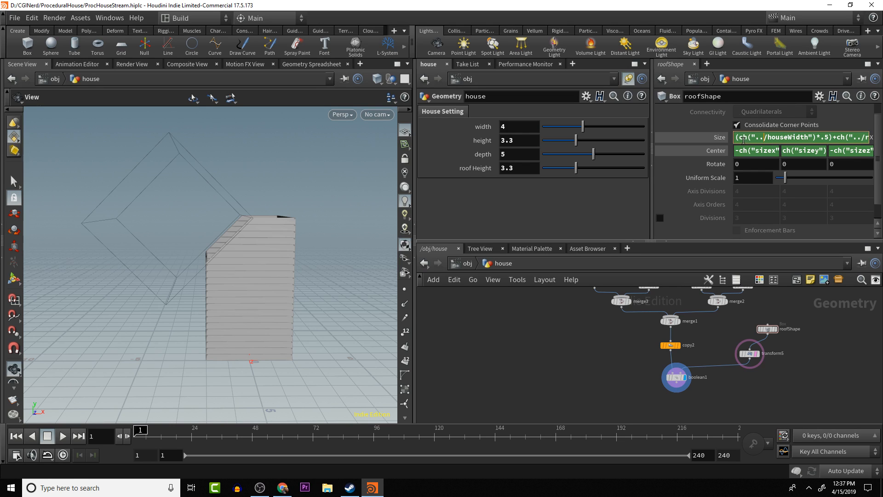
pyautogui.click(830, 138)
pyautogui.press('BackSpace')
pyautogui.write(')')
pyautogui.write('^')
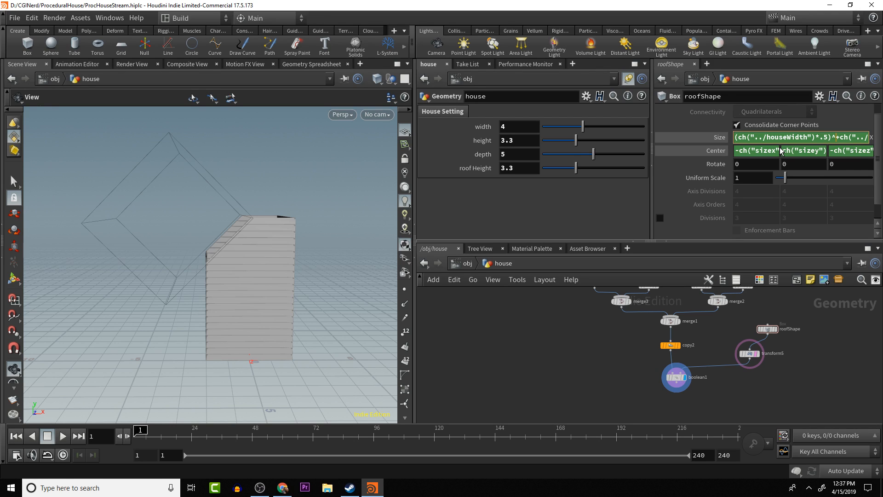
pyautogui.write('2')
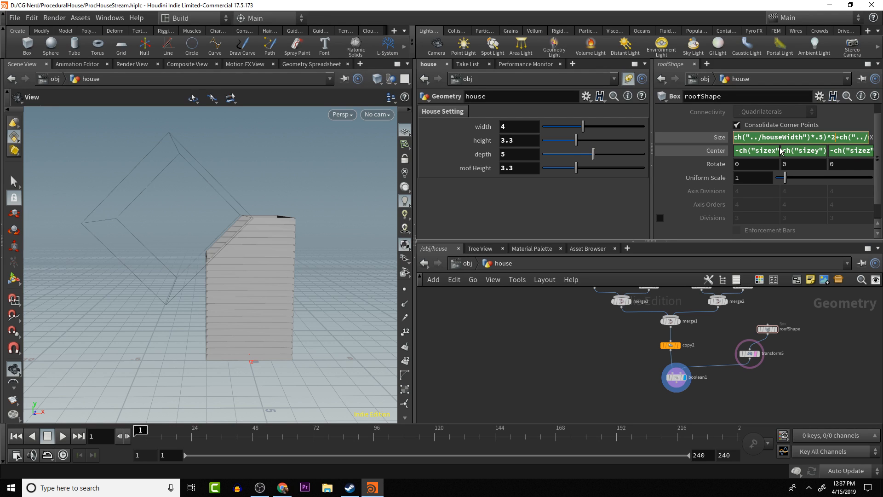
pyautogui.write(')+ch')
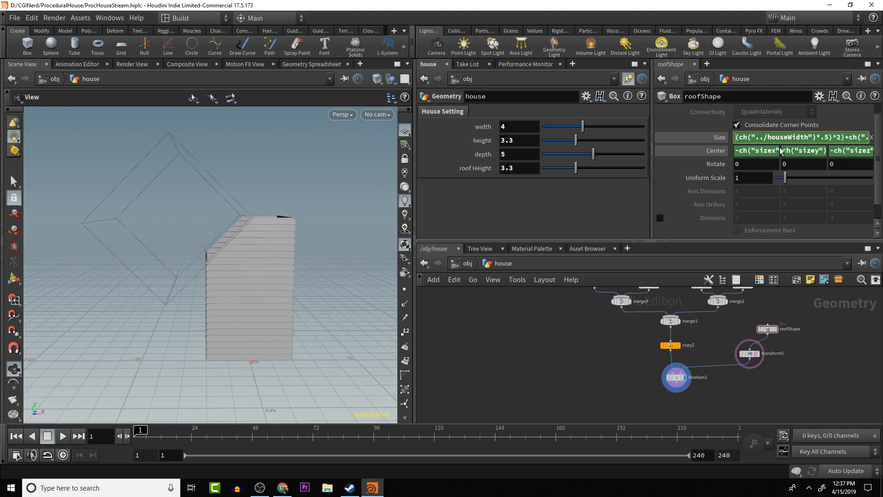
pyautogui.write('(')
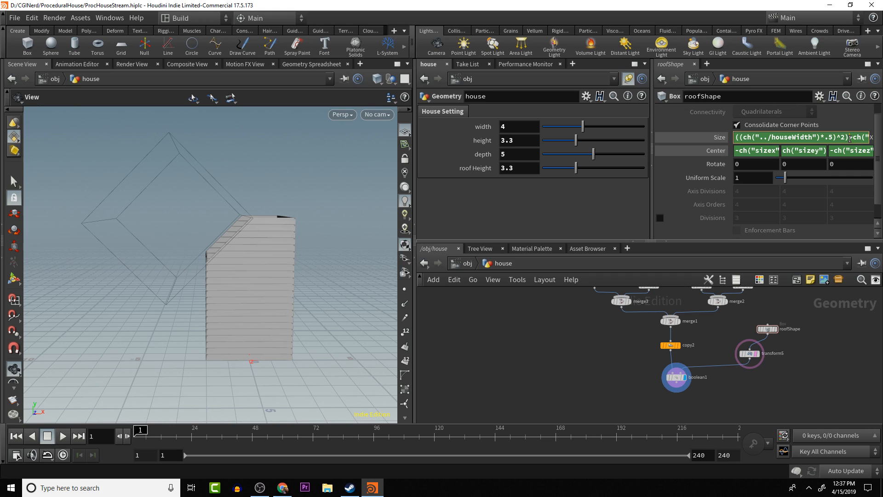
# - Square the roof height term in roofShape's X size as (ch("../roofHeight")^2) and apply the expression
pyautogui.moveTo(861, 138); pyautogui.dragTo(882, 140)
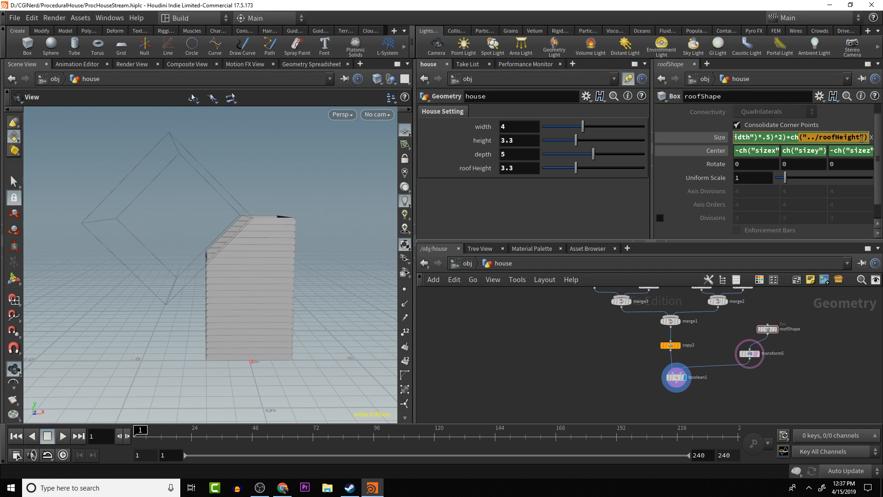
pyautogui.click(792, 138)
pyautogui.write('(')
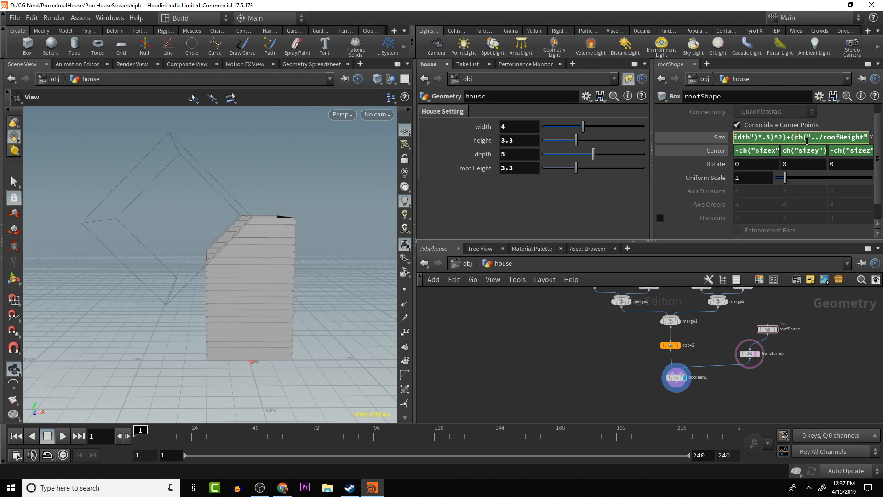
pyautogui.press('End')
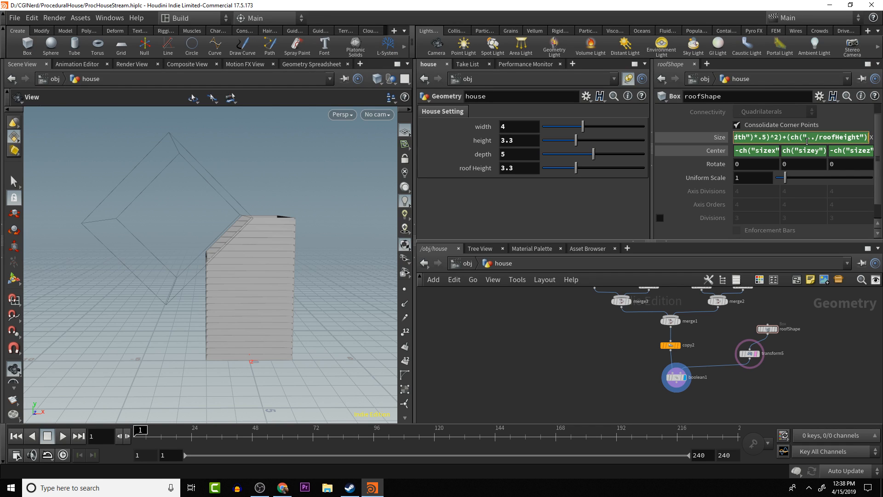
pyautogui.write('^2')
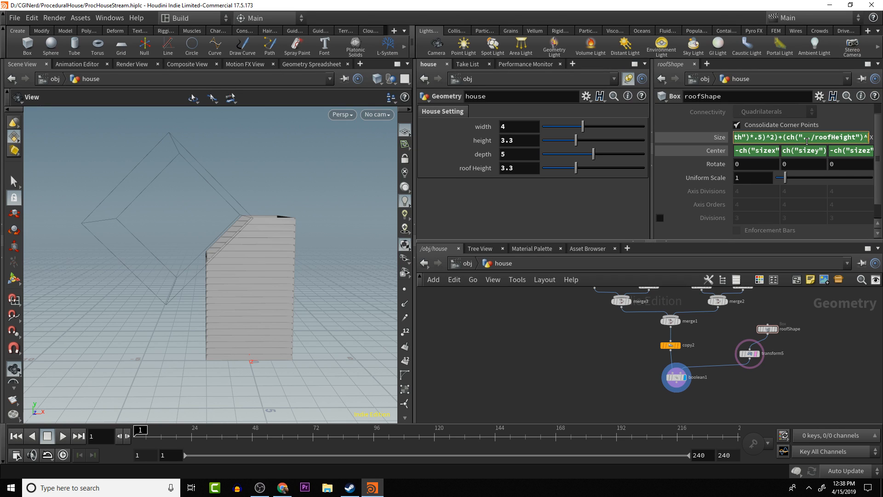
pyautogui.write(')')
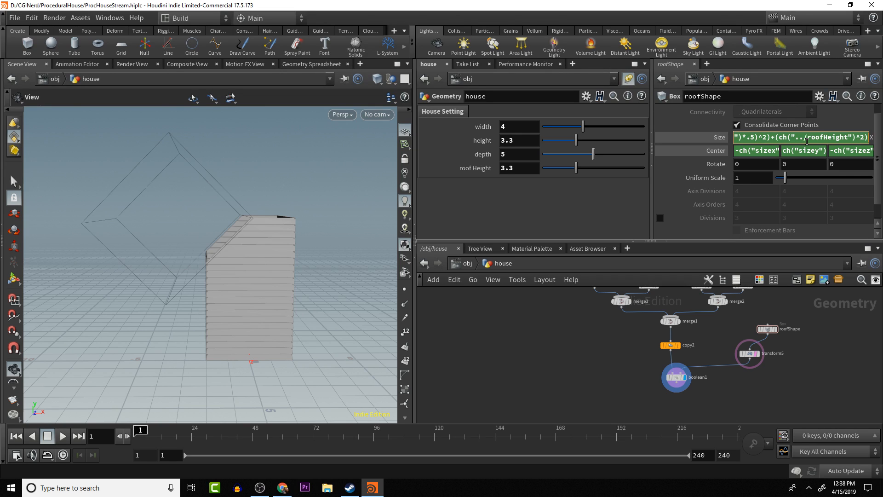
pyautogui.press('Return')
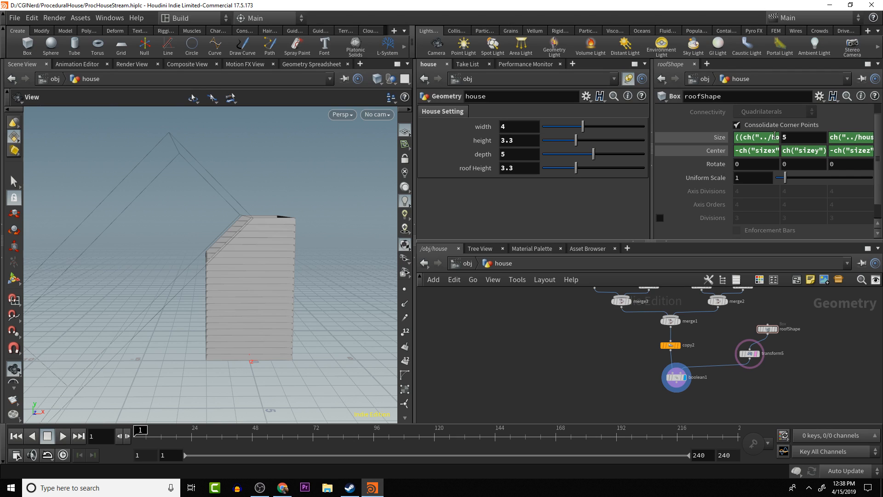
# - Wrap roofShape's X size expression in a square root: sqrt(((ch("../houseWidth")*.5)^2)+(ch("../roofHeight")^2))
pyautogui.moveTo(252, 206); pyautogui.dragTo(233, 240)
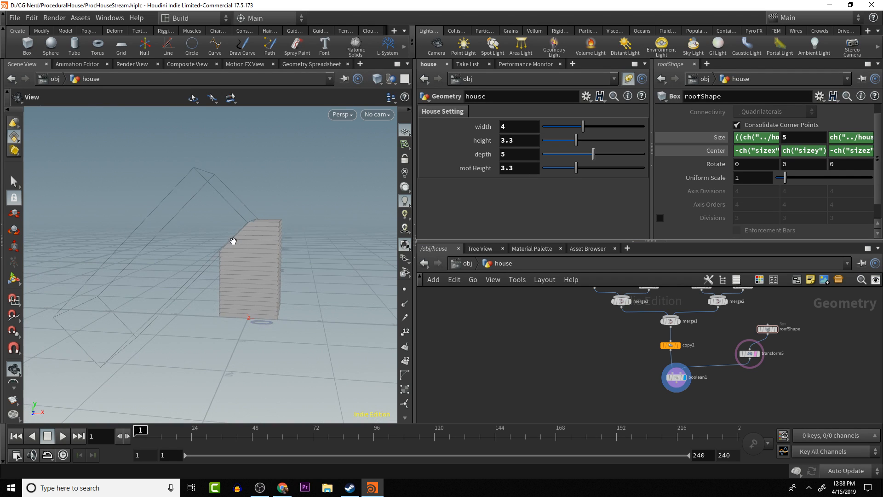
pyautogui.click(846, 139)
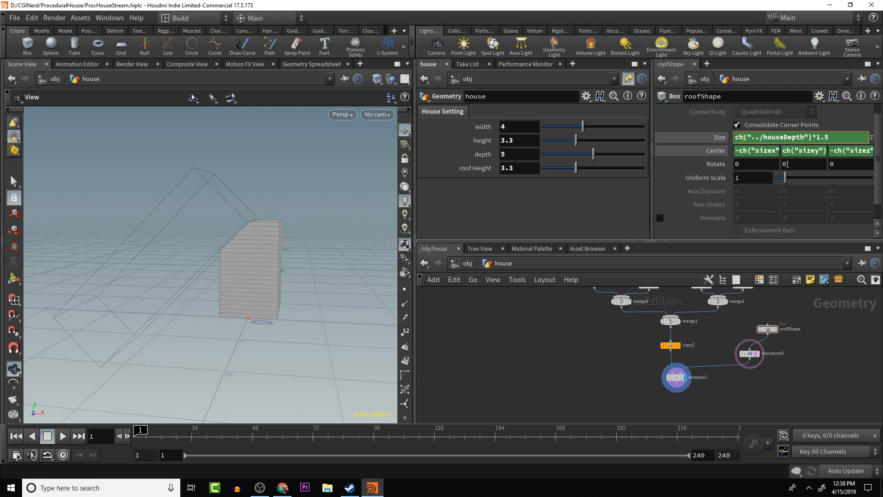
pyautogui.click(766, 137)
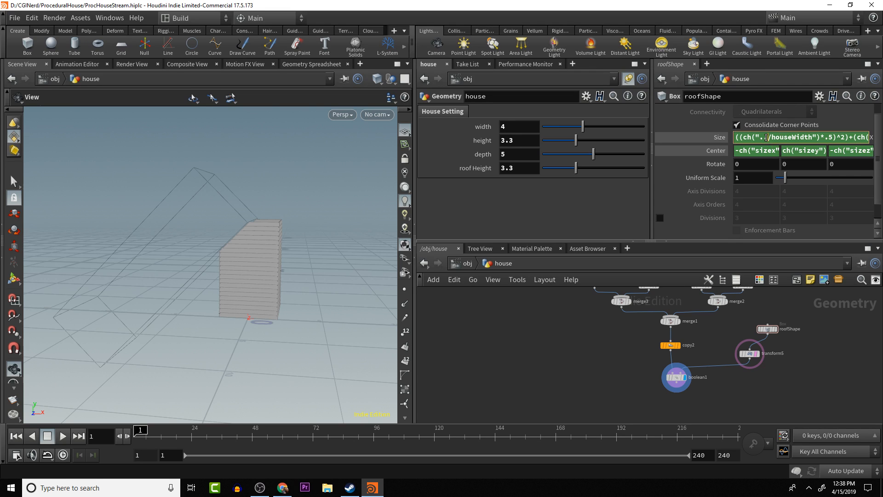
pyautogui.click(736, 138)
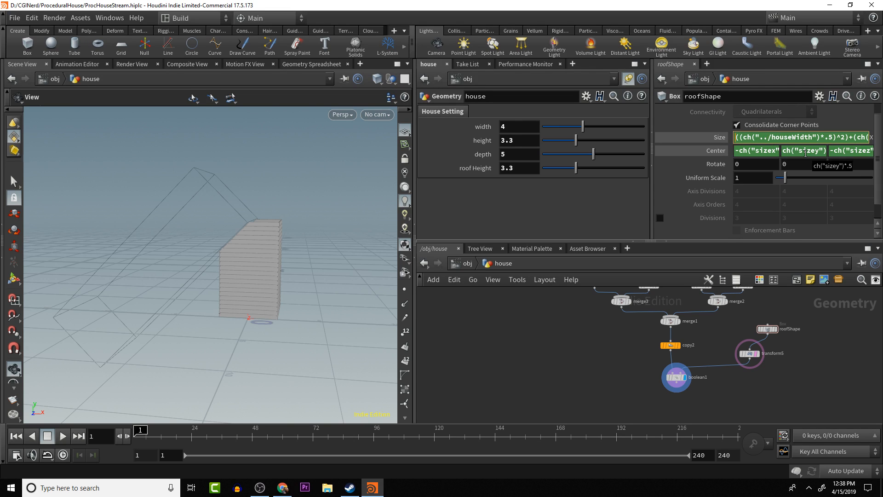
pyautogui.write('sq')
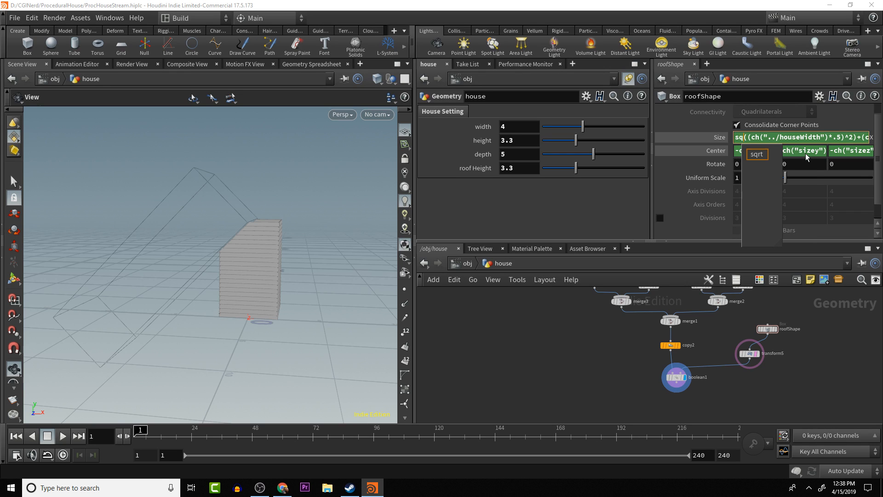
pyautogui.click(757, 155)
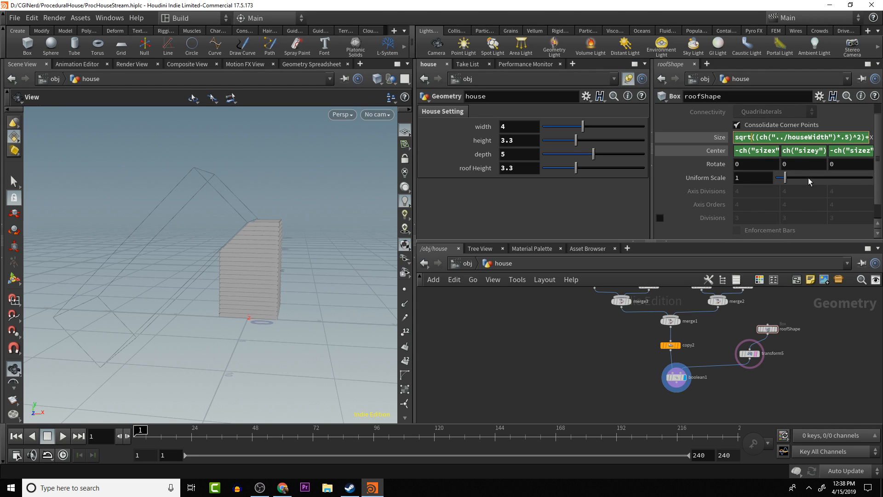
pyautogui.write('(')
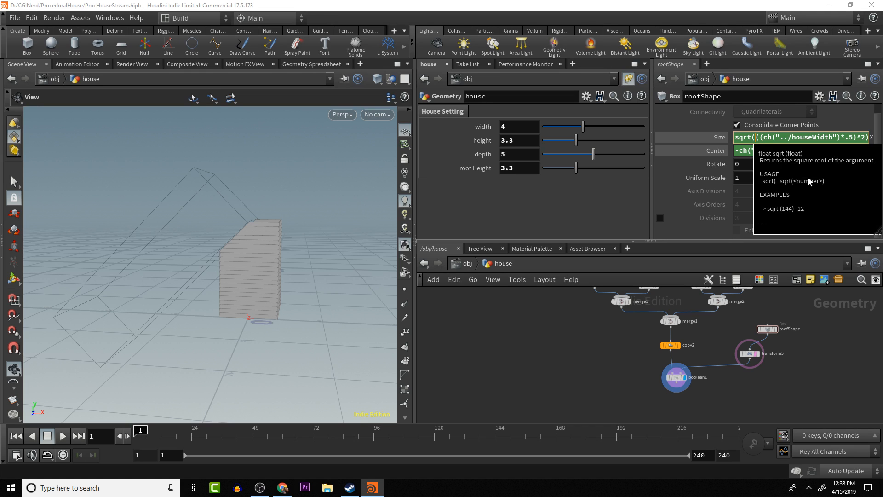
pyautogui.press('End')
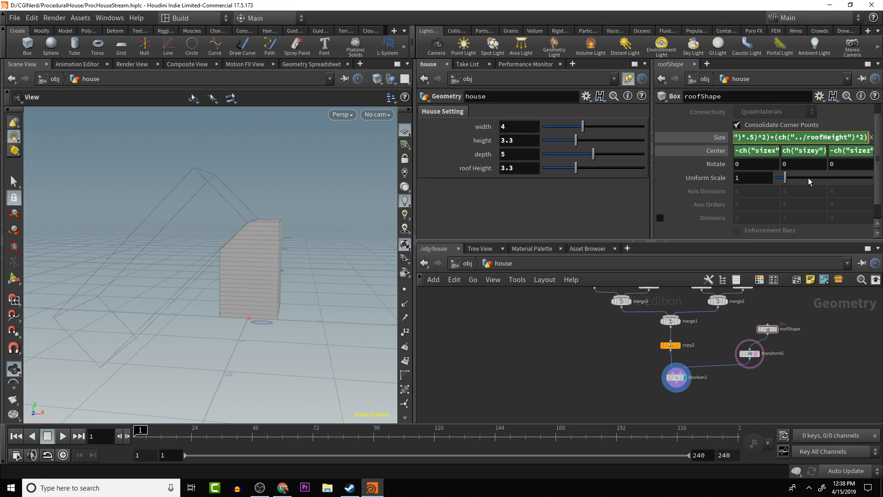
pyautogui.write(')')
pyautogui.press('Return')
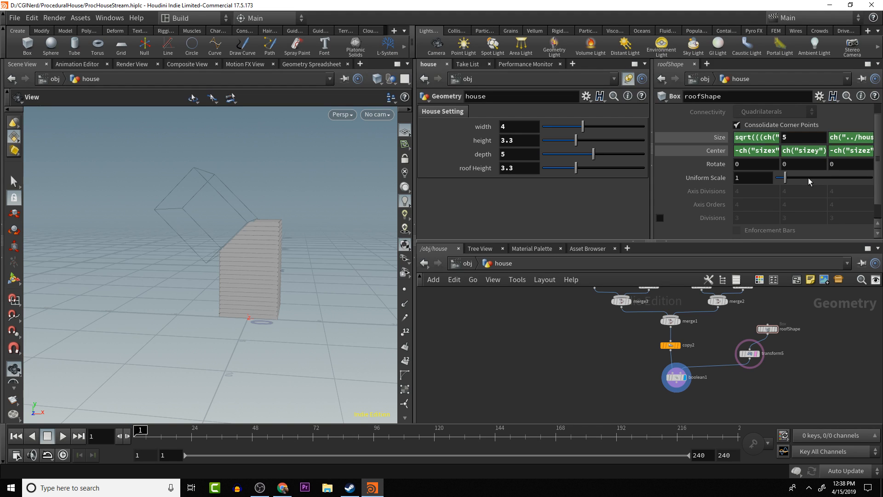
# - Inspect the resized roofShape outline against the gable slope and recheck the parentheses in its X size expression
pyautogui.moveTo(278, 246); pyautogui.dragTo(370, 241)
pyautogui.scroll(4, 325, 249)
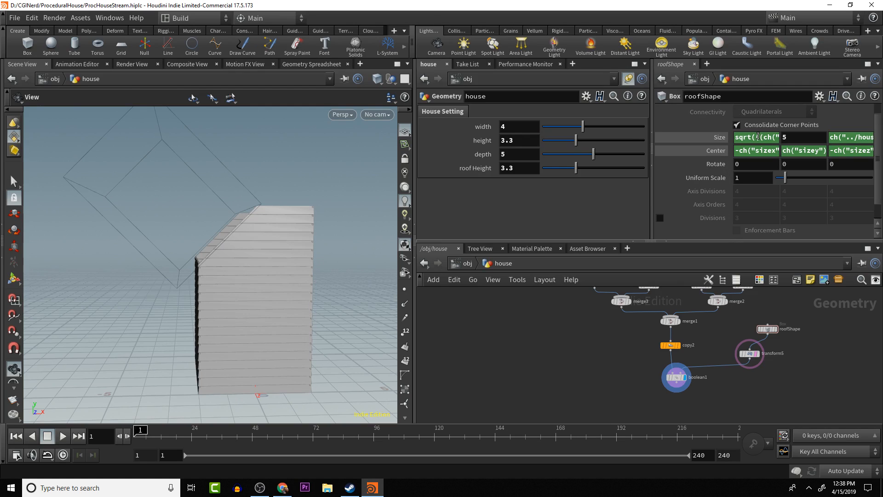
pyautogui.click(776, 137)
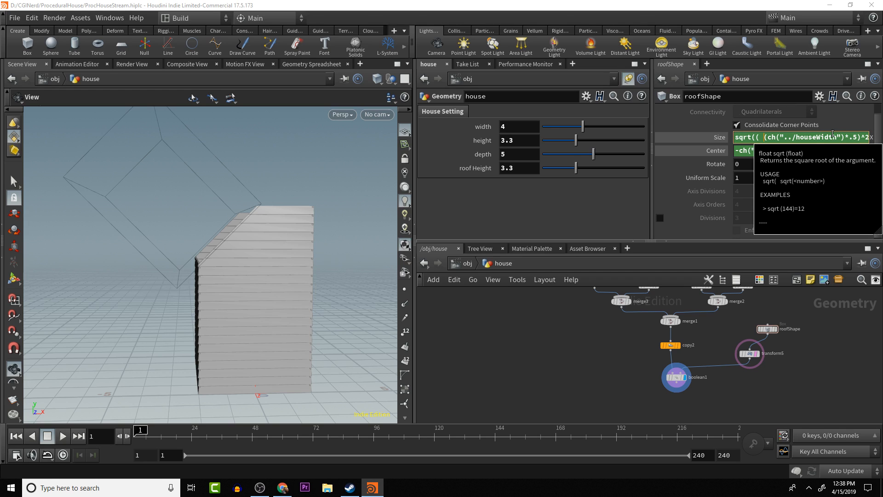
pyautogui.press('BackSpace')
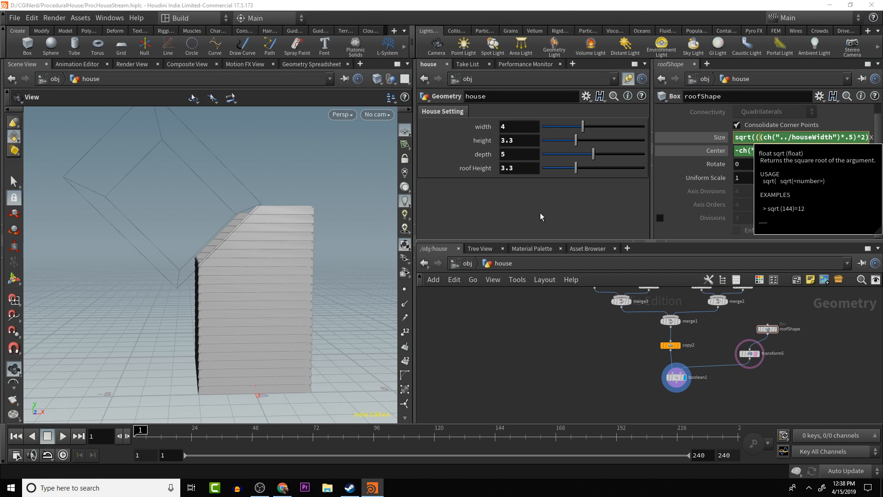
pyautogui.moveTo(259, 244); pyautogui.dragTo(272, 225)
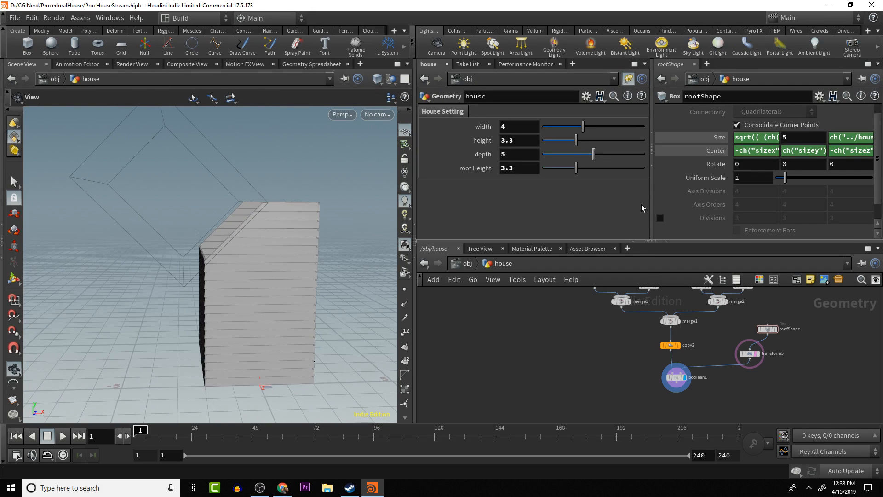
# - Test the cutter with the house's roof height at 2.35, and set the roof height back to 3.3
pyautogui.moveTo(575, 168)
pyautogui.mouseDown()
pyautogui.moveTo(658, 172)
pyautogui.moveTo(532, 177)
pyautogui.moveTo(566, 169)
pyautogui.mouseUp()
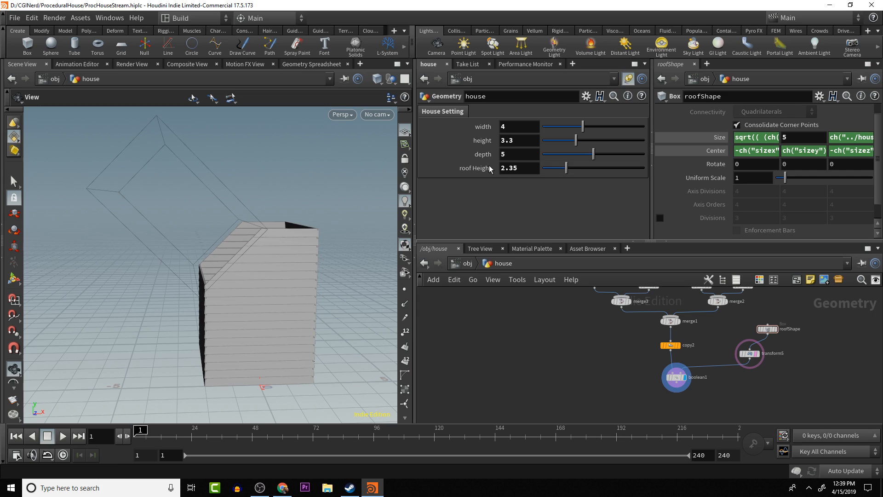
pyautogui.click(533, 167)
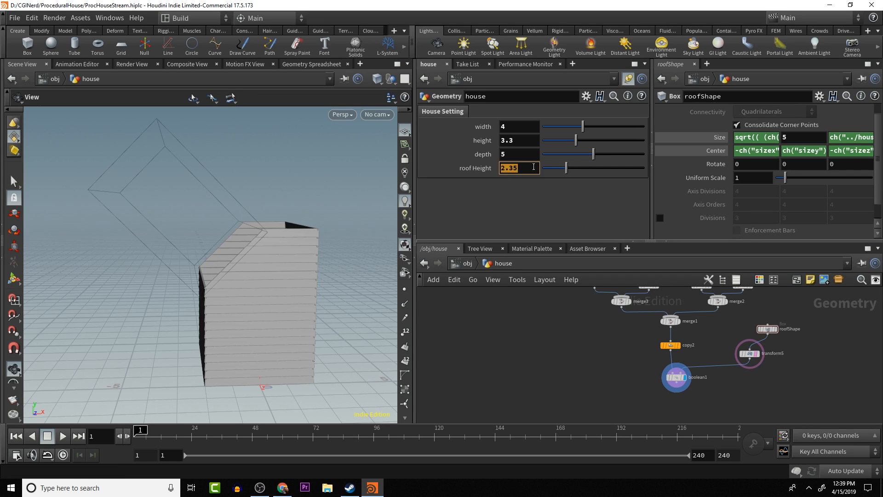
pyautogui.write('3.3')
pyautogui.press('Return')
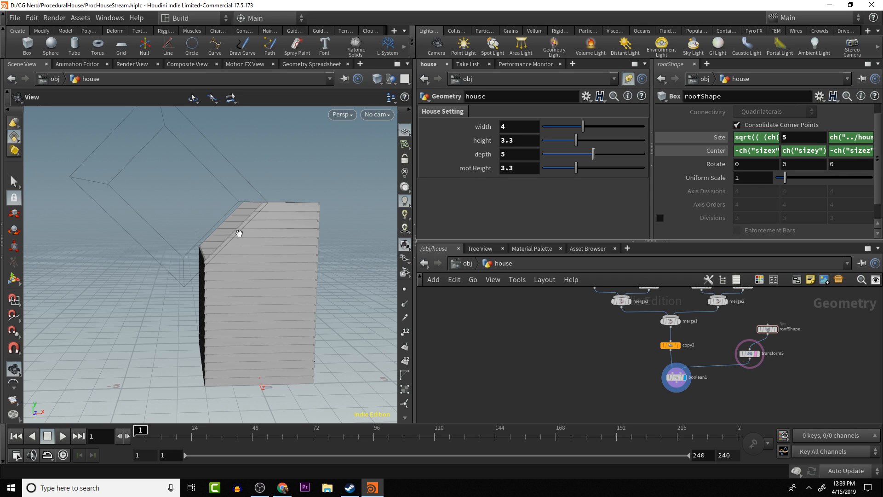
# - Try a Z rotation of 50.4 on transform5 to compare the slope, and set it back to 45
pyautogui.moveTo(232, 267); pyautogui.dragTo(232, 243)
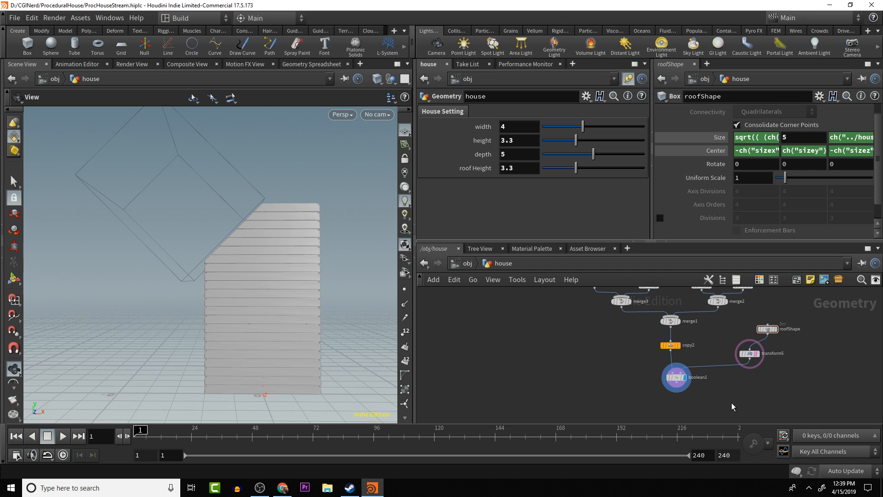
pyautogui.click(750, 355)
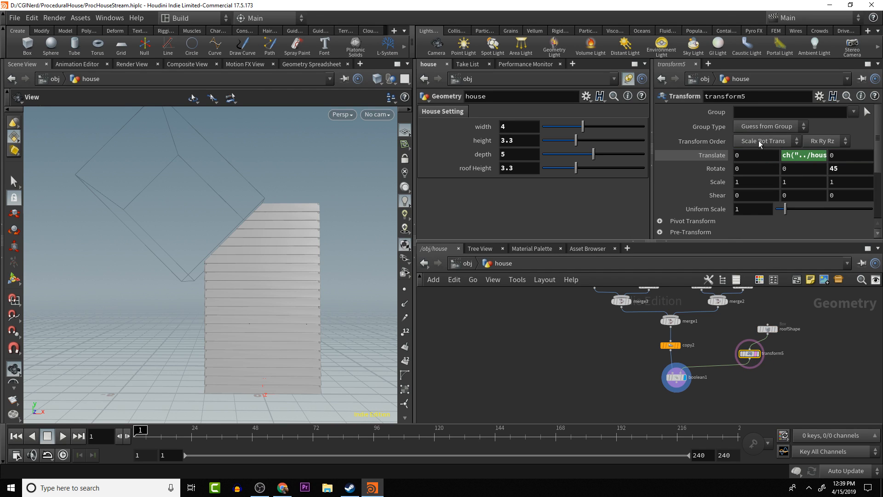
pyautogui.click(840, 168)
pyautogui.moveTo(845, 166); pyautogui.dragTo(882, 166, button='middle')
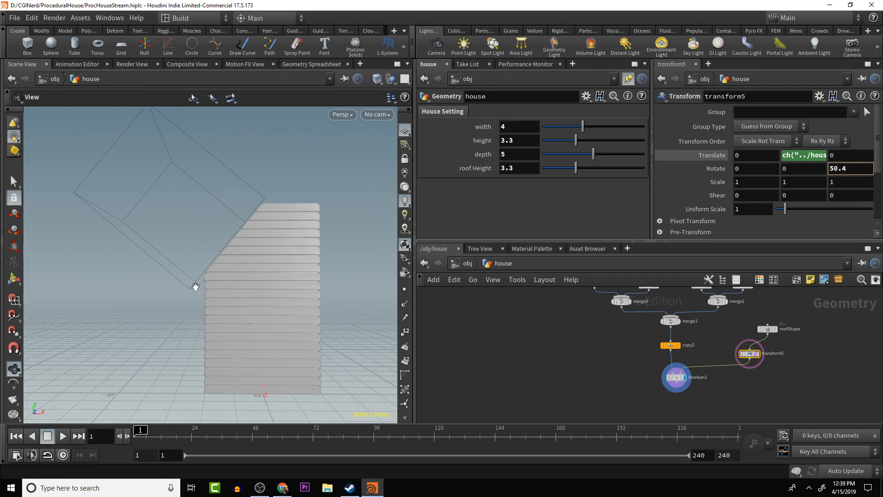
pyautogui.click(849, 167)
pyautogui.write('45')
pyautogui.press('Return')
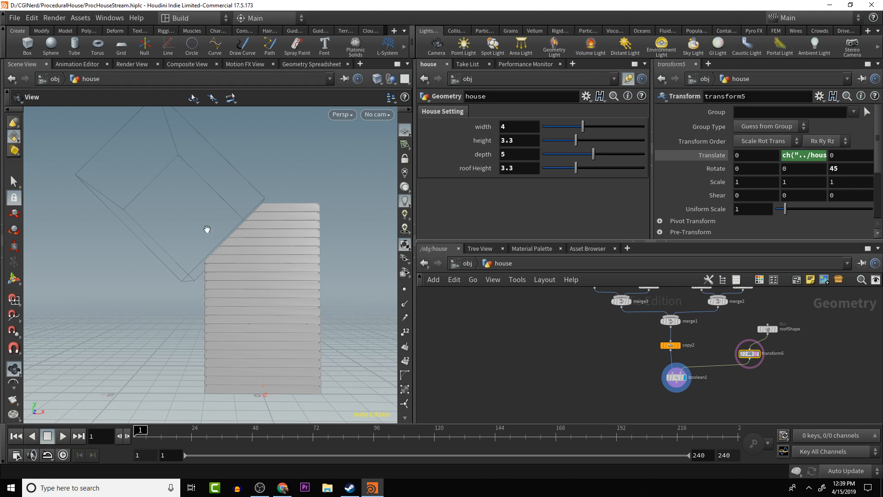
# - Replace transform5's Z rotation with an arctangent expression that starts with a relative reference to house width: atan(ch("../houseWidth")
pyautogui.moveTo(256, 248); pyautogui.dragTo(260, 206)
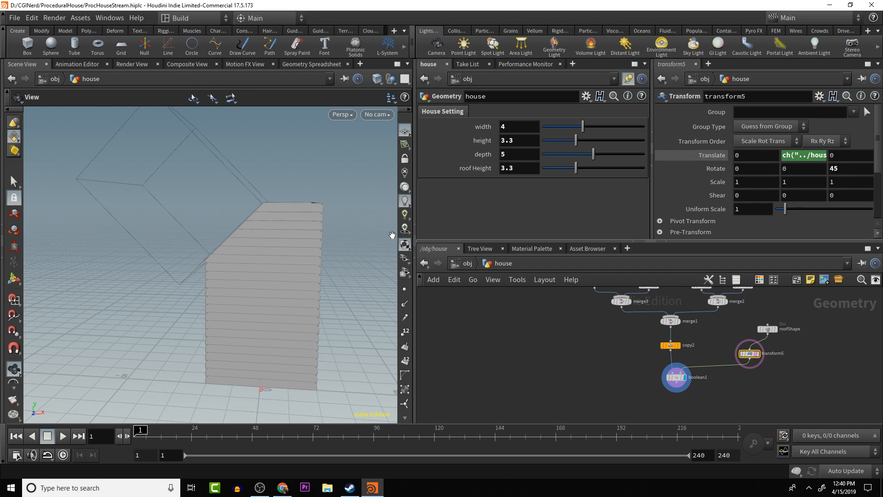
pyautogui.moveTo(300, 167); pyautogui.dragTo(276, 191)
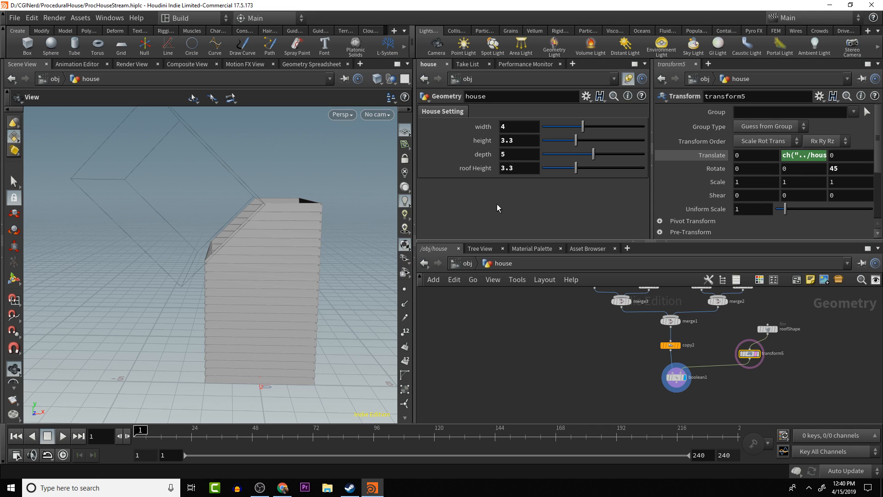
pyautogui.click(850, 167)
pyautogui.write('atan')
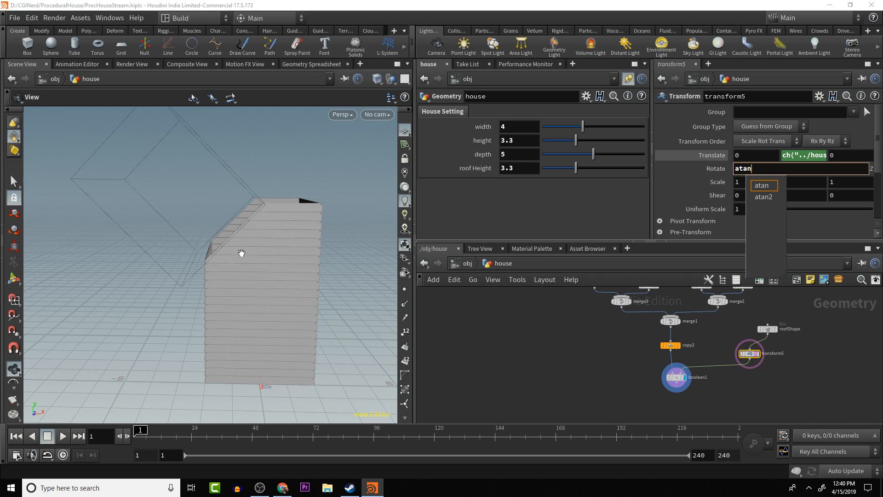
pyautogui.rightClick(519, 129)
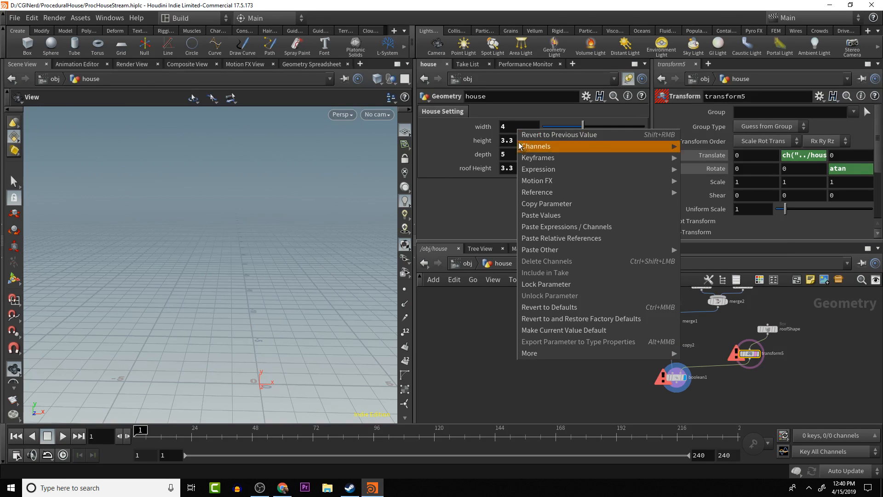
pyautogui.click(547, 204)
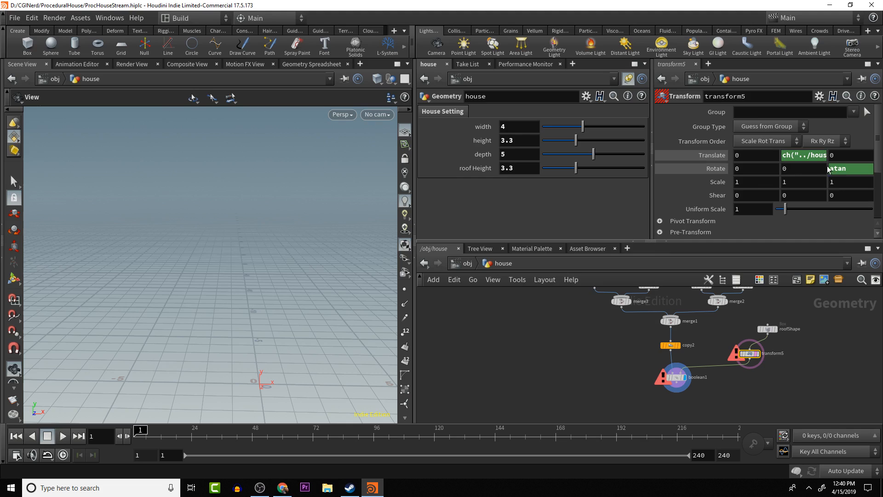
pyautogui.click(852, 169)
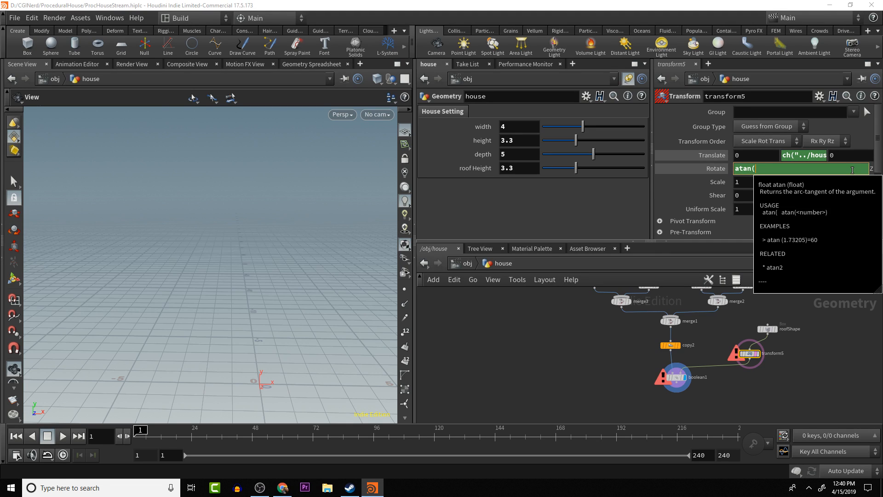
pyautogui.write('/obj/house/transform1')
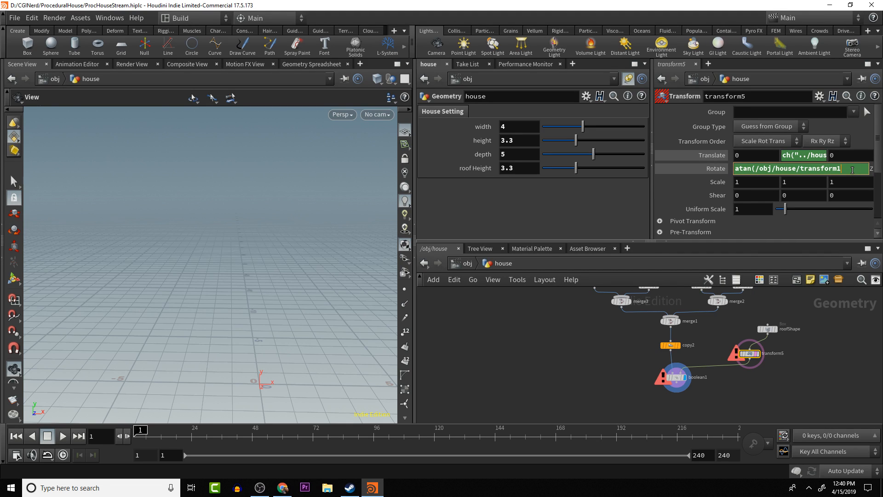
pyautogui.hotkey('ctrl', 'z')
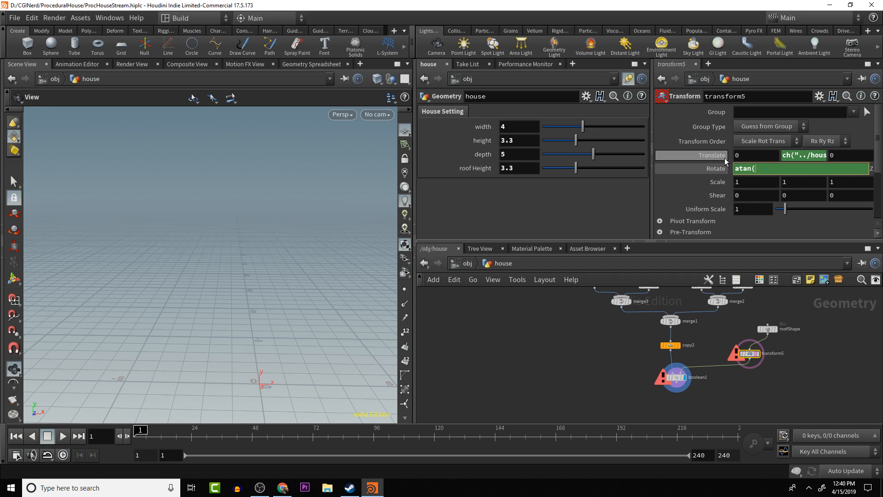
pyautogui.rightClick(719, 169)
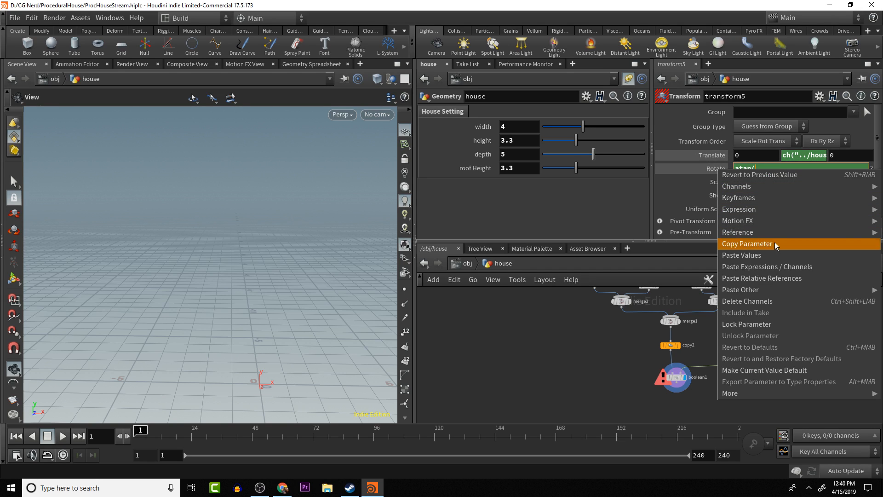
pyautogui.click(779, 278)
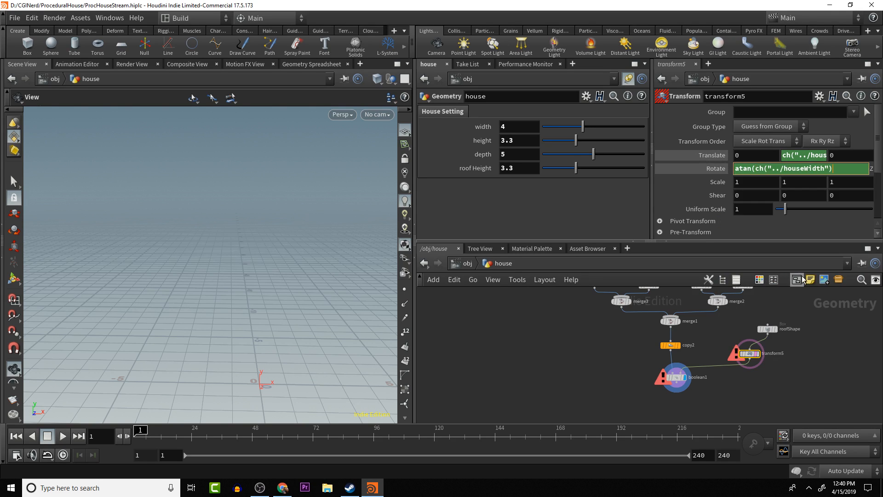
# - Halve the house width in transform5's Z rotation and group the term in parentheses: atan((ch("../houseWidth")*.5)
pyautogui.write('/')
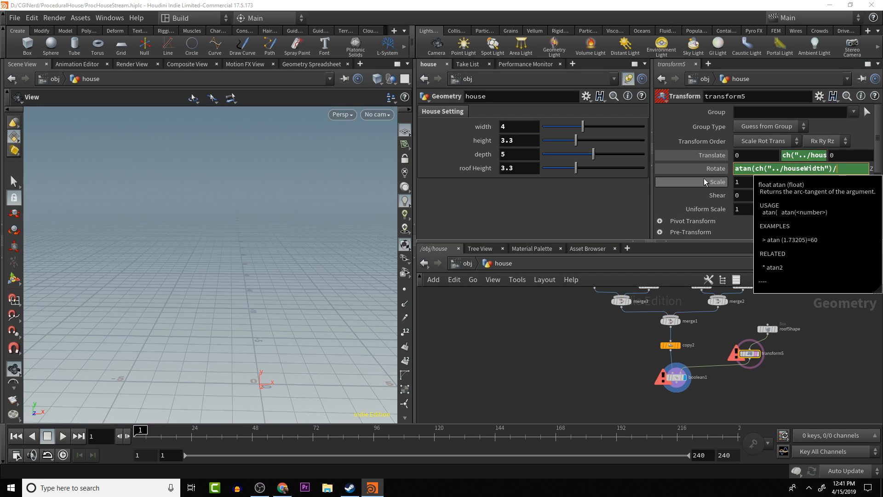
pyautogui.press('BackSpace')
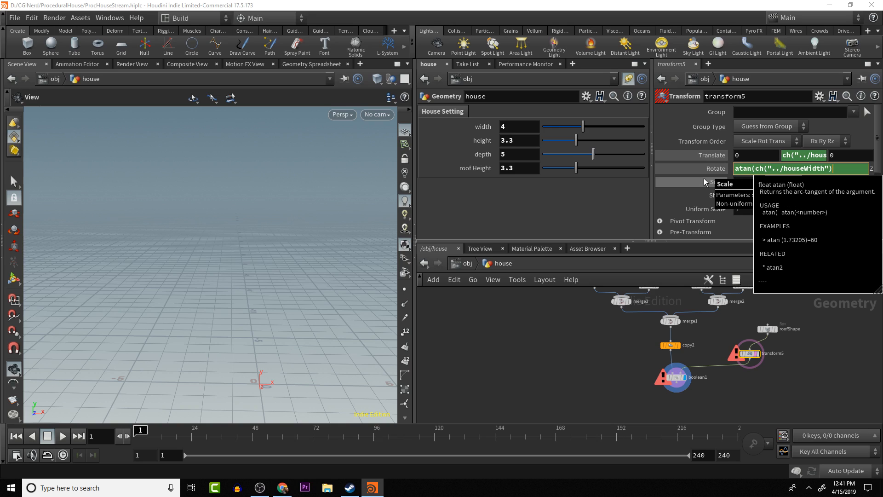
pyautogui.write('*.5)')
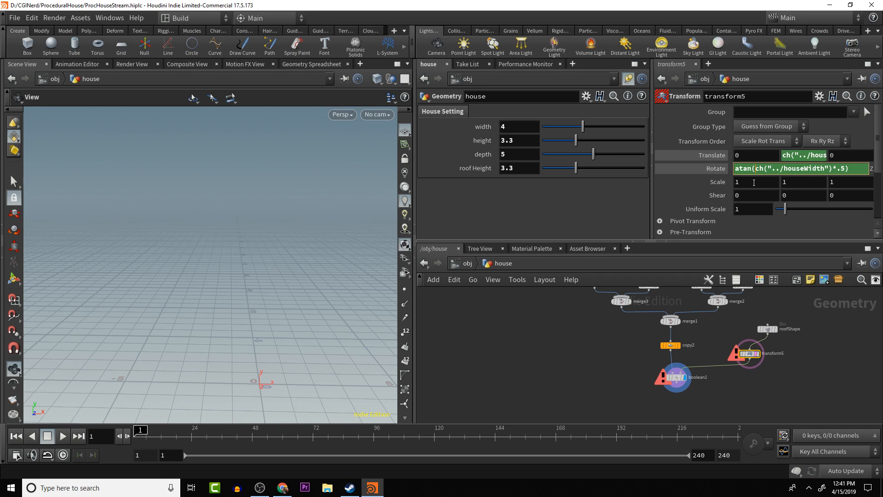
pyautogui.write('(')
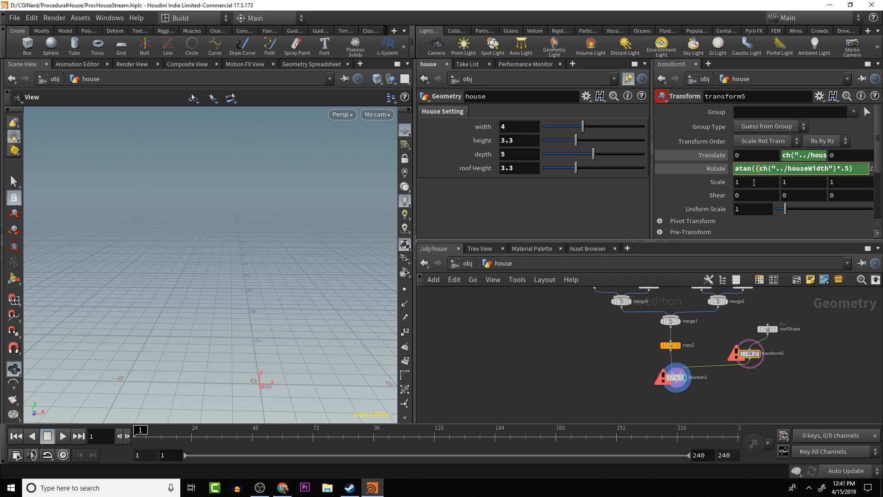
# - Complete transform5's Z rotation by dividing by a relative reference to roof height: atan((ch("../houseWidth")*.5)/ch("../roofHeight"))
pyautogui.click(856, 168)
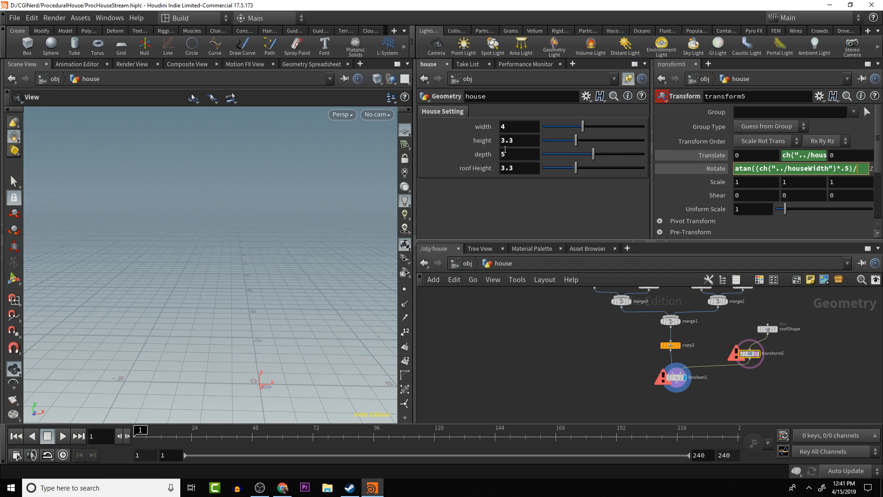
pyautogui.rightClick(518, 169)
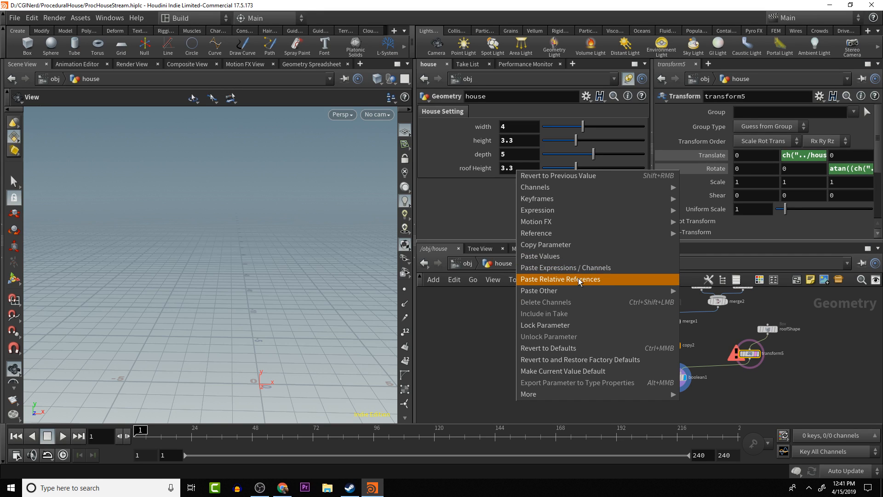
pyautogui.click(544, 245)
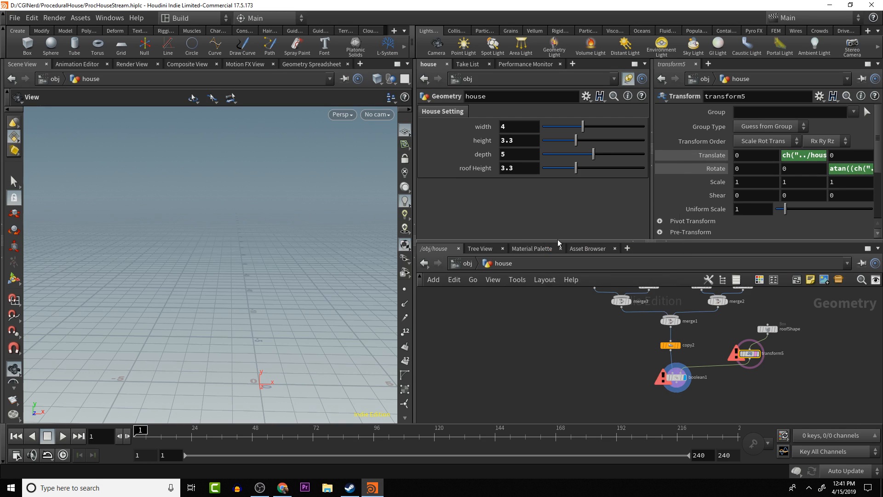
pyautogui.click(847, 168)
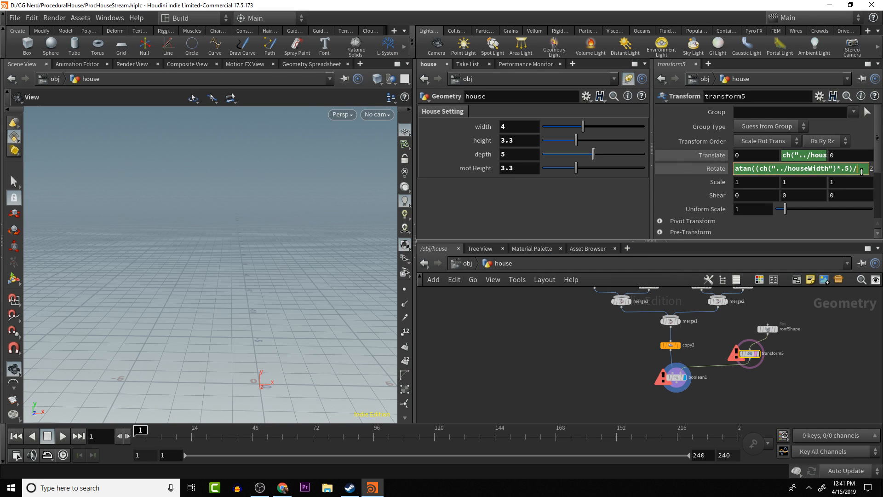
pyautogui.rightClick(848, 171)
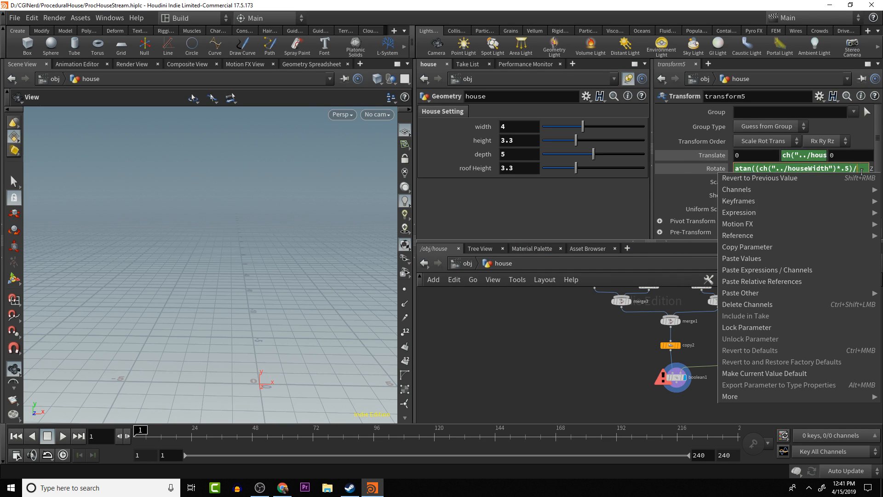
pyautogui.click(771, 281)
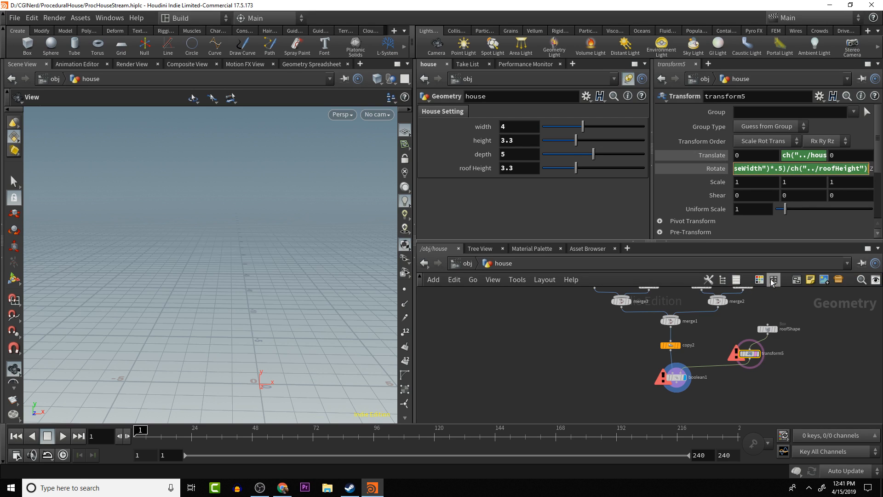
pyautogui.write(')')
pyautogui.press('Return')
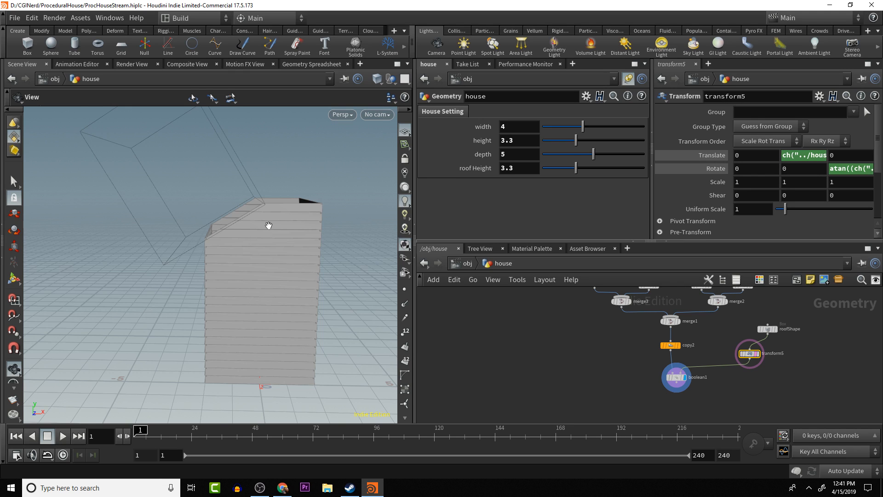
pyautogui.moveTo(268, 223); pyautogui.dragTo(252, 230)
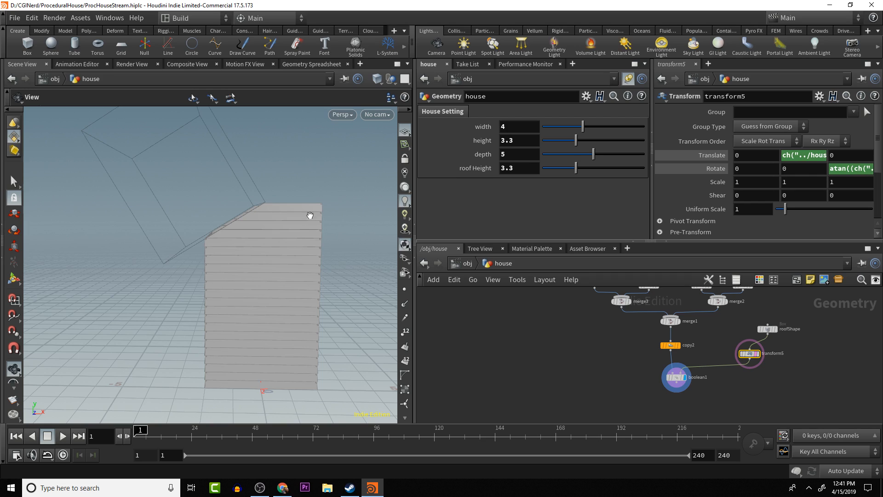
# - Subtract the whole arctangent term from 180 in transform5's Z rotation: 180-atan(...)
pyautogui.click(832, 170)
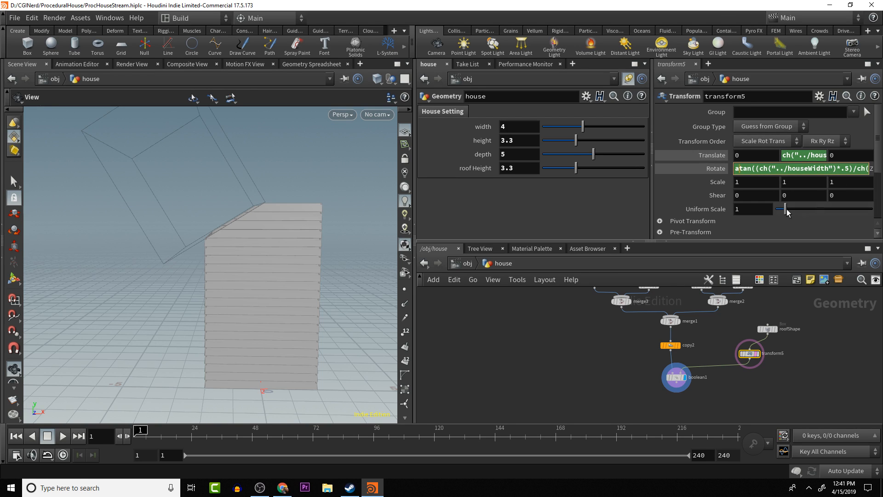
pyautogui.click(737, 169)
pyautogui.write('180-')
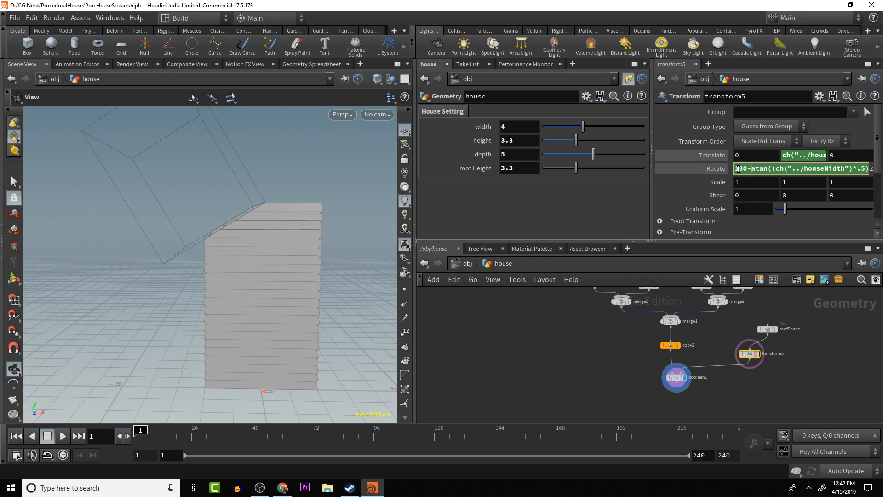
pyautogui.press('Return')
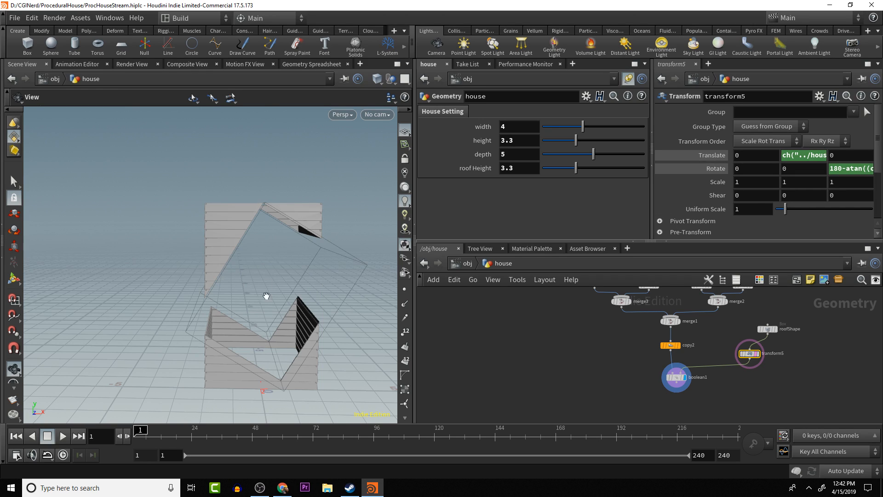
# - Change the subtraction in transform5's Z rotation to an addition: 180+atan(...)
pyautogui.click(847, 168)
pyautogui.press('BackSpace')
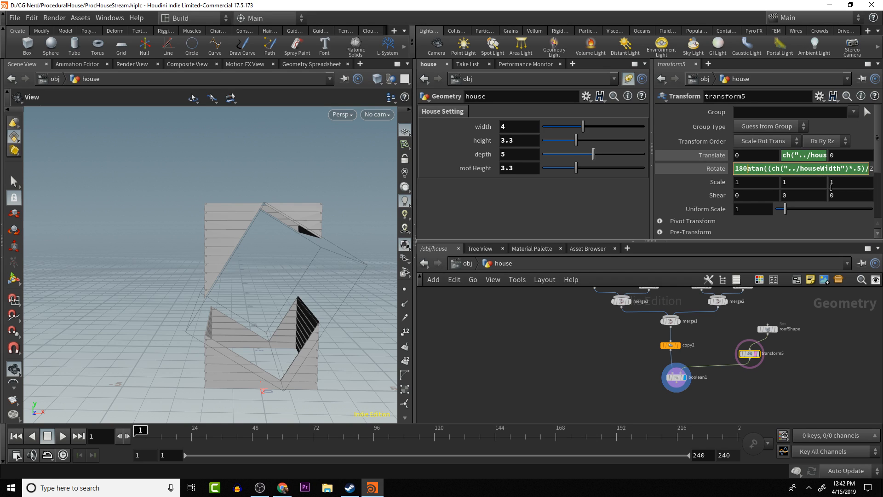
pyautogui.write('+')
pyautogui.press('Return')
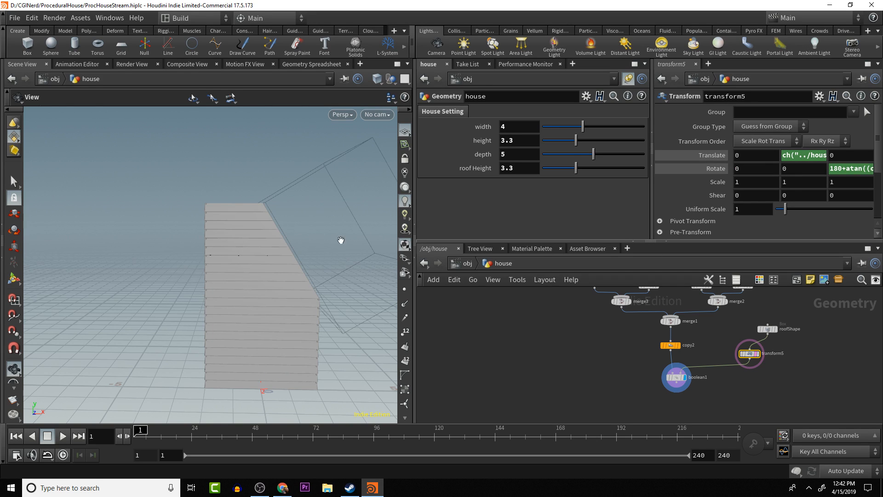
pyautogui.moveTo(339, 240); pyautogui.dragTo(306, 236)
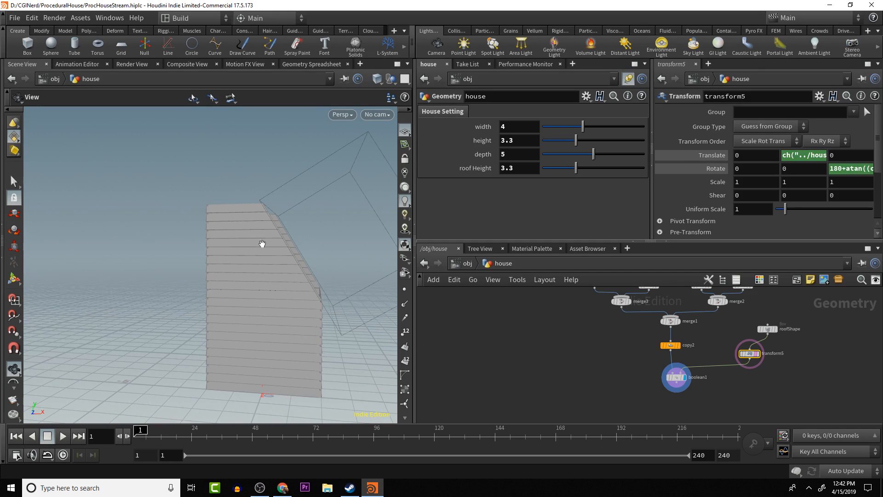
# - Raise the house's roof height to about 3.76 to check how the cutter's slope follows
pyautogui.moveTo(305, 268); pyautogui.dragTo(335, 250)
pyautogui.moveTo(574, 167)
pyautogui.mouseDown()
pyautogui.moveTo(545, 172)
pyautogui.moveTo(575, 172)
pyautogui.moveTo(540, 183)
pyautogui.moveTo(581, 172)
pyautogui.mouseUp()
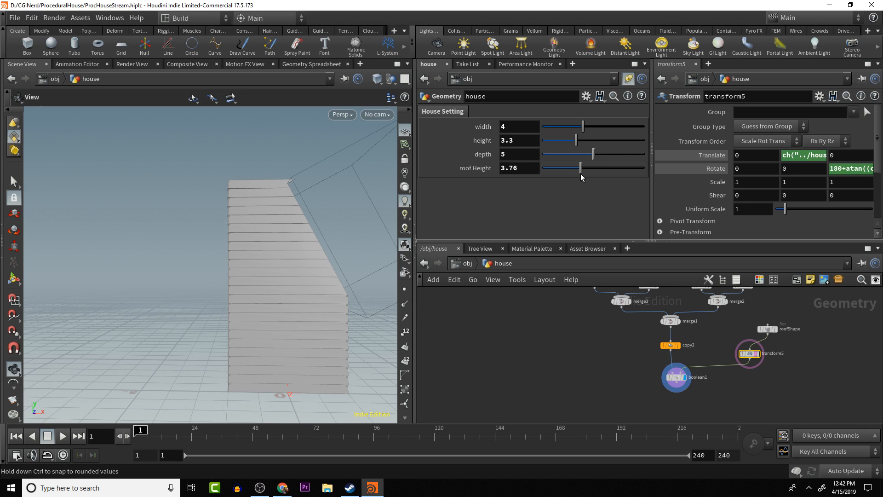
pyautogui.moveTo(291, 194)
pyautogui.mouseDown()
pyautogui.moveTo(286, 205)
pyautogui.moveTo(283, 191)
pyautogui.moveTo(286, 208)
pyautogui.mouseUp()
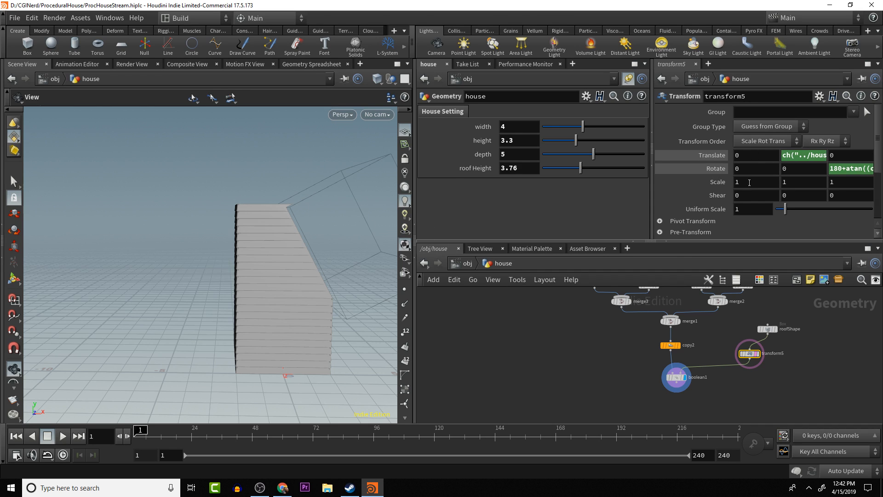
# - Try offsetting roofShape's X center expression by +.5, and remove the offset
pyautogui.click(768, 328)
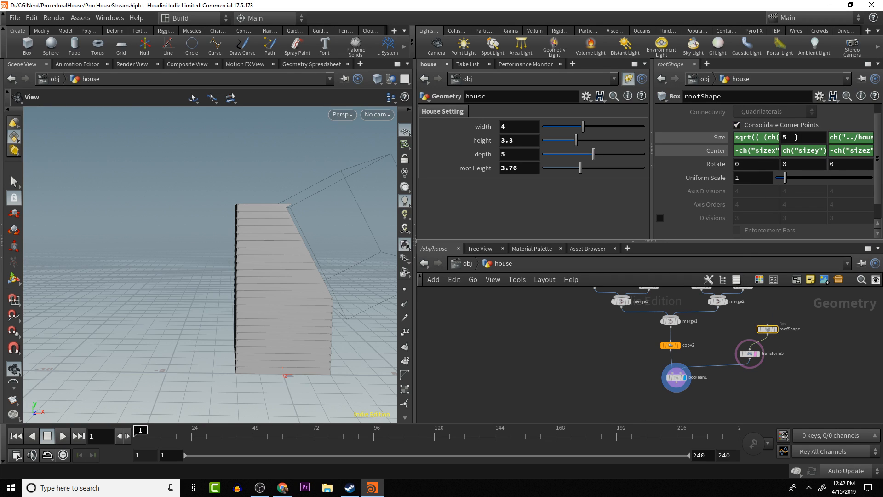
pyautogui.click(764, 138)
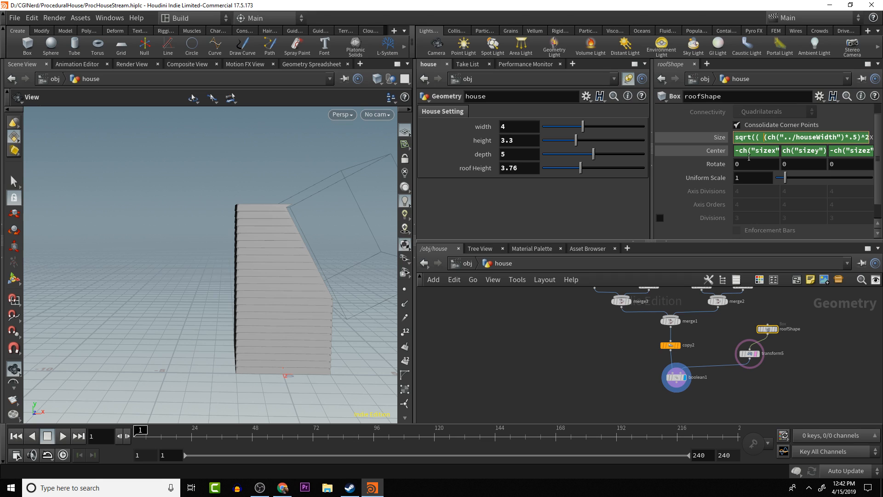
pyautogui.click(760, 151)
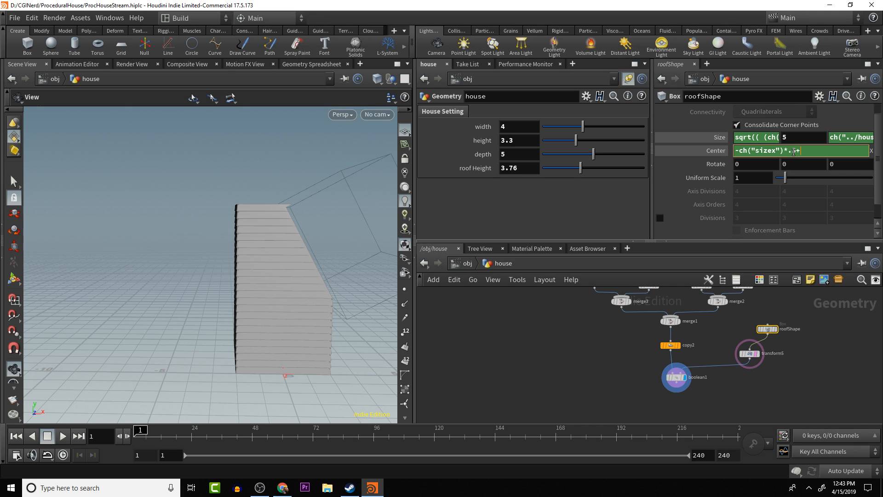
pyautogui.write('+.5')
pyautogui.press('Return')
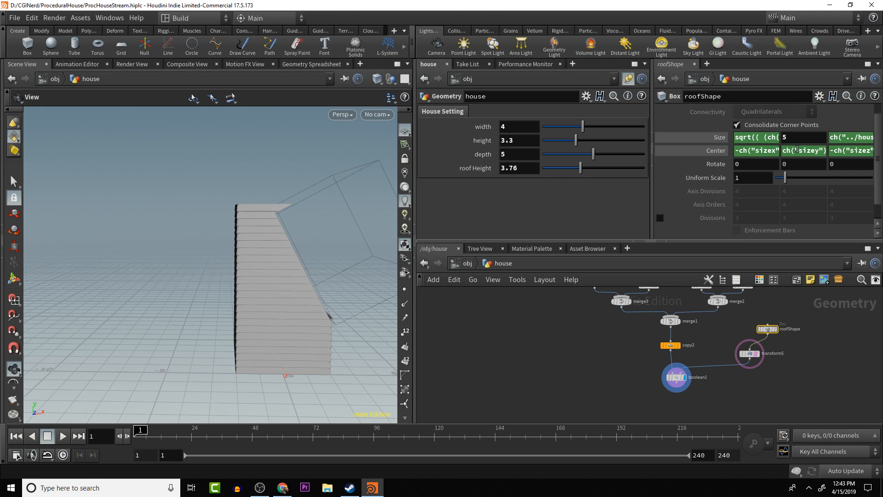
pyautogui.click(766, 151)
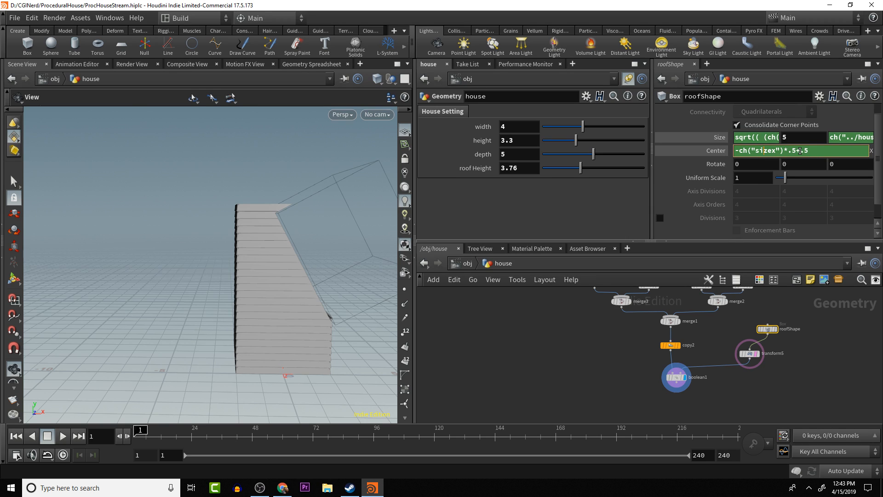
pyautogui.moveTo(799, 151); pyautogui.dragTo(821, 150)
pyautogui.press('BackSpace')
pyautogui.press('Return')
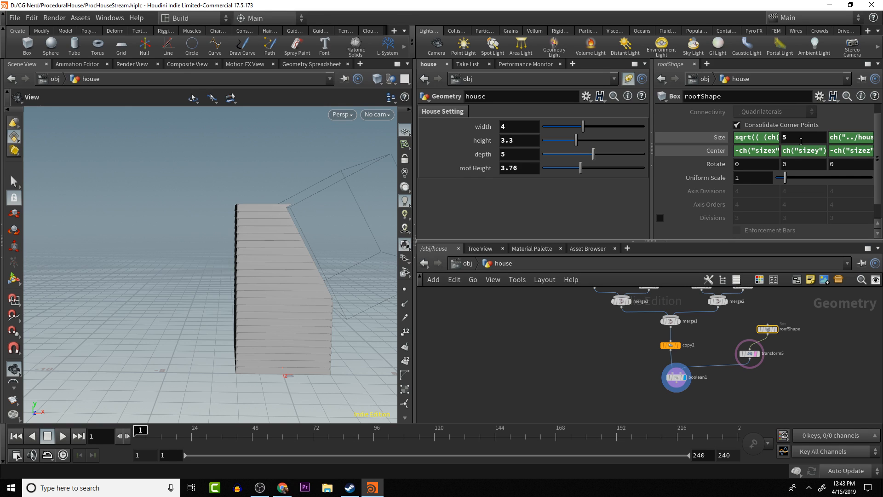
# - Offset roofShape's Y center by +.5 with the expression ch("sizey")*.5+.5
pyautogui.click(857, 149)
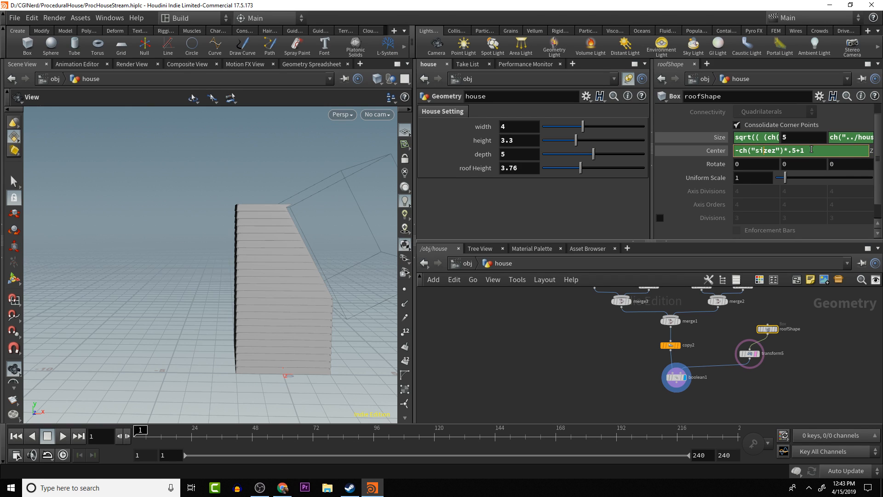
pyautogui.click(785, 163)
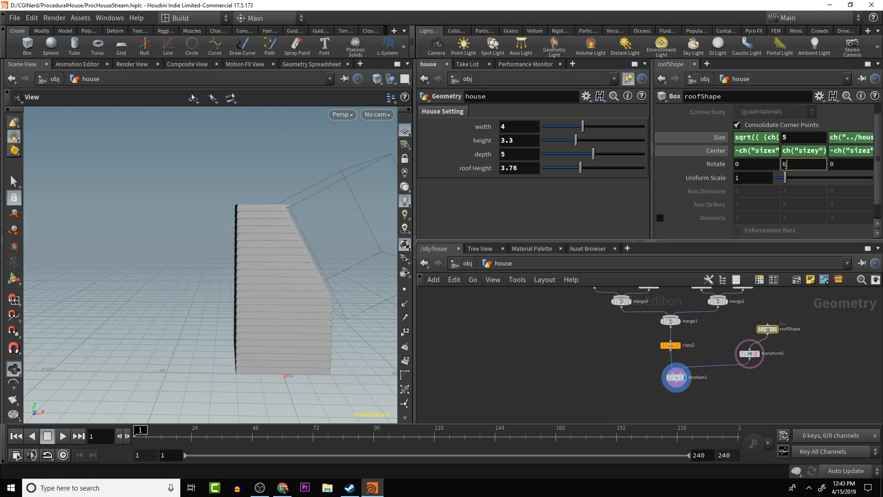
pyautogui.click(825, 150)
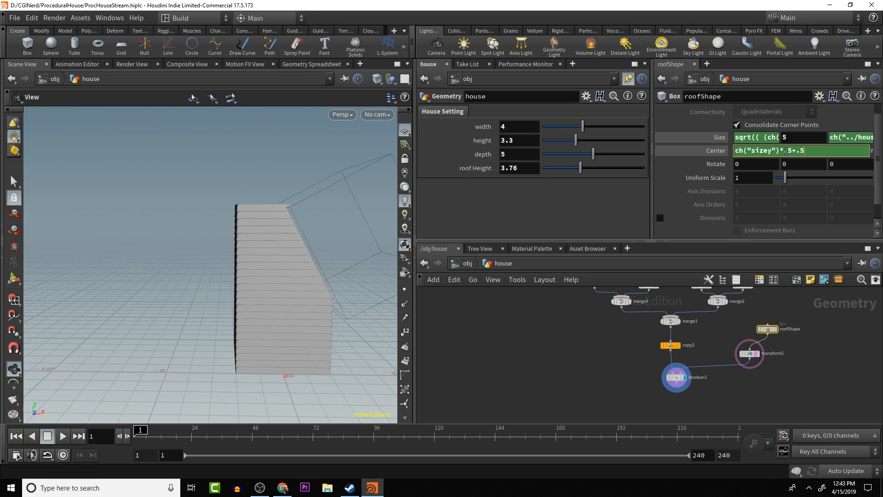
pyautogui.press('Return')
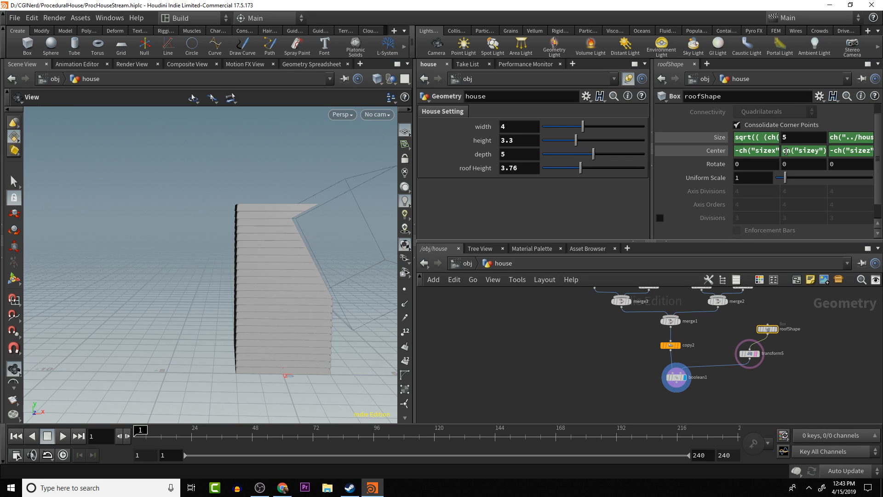
# - Reverse the offset in roofShape's Y center to -.5, giving ch("sizey")*.5-.5
pyautogui.click(821, 149)
pyautogui.click(795, 150)
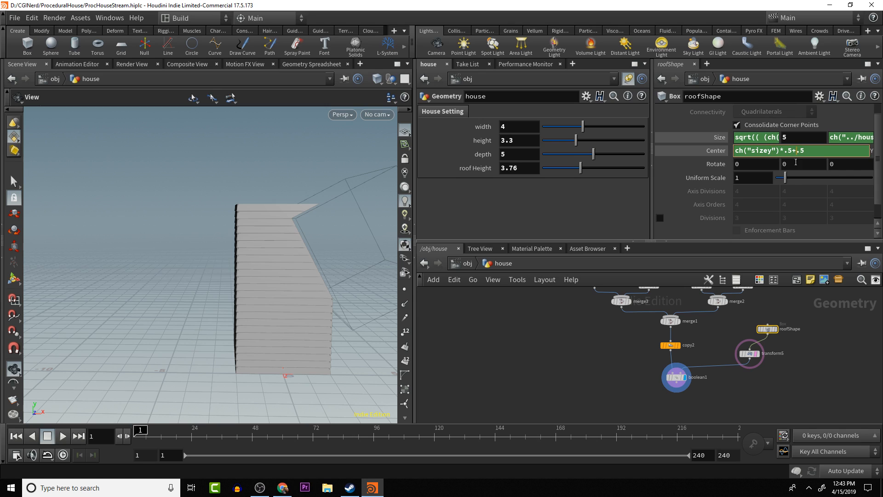
pyautogui.press('BackSpace')
pyautogui.write('-')
pyautogui.press('Return')
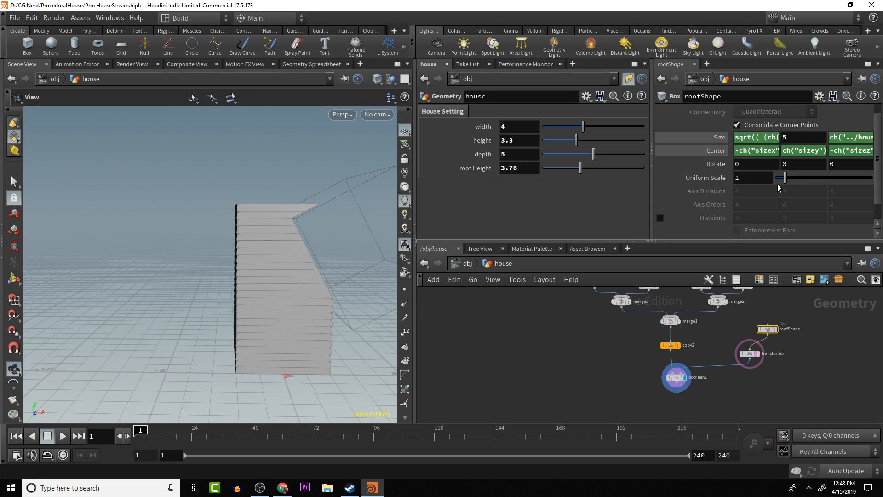
pyautogui.moveTo(380, 267); pyautogui.dragTo(351, 292)
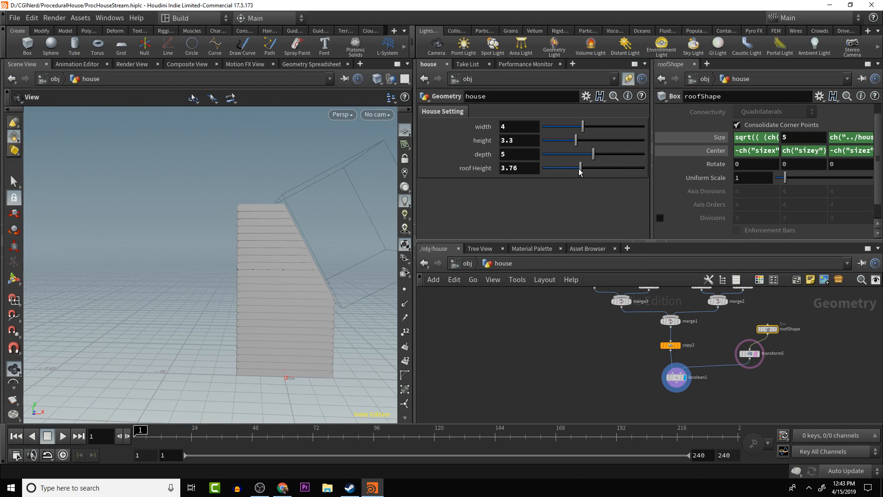
# - Test the cutter at a roof height of about 0.95, and set the house's roof height to 2.35
pyautogui.moveTo(578, 171); pyautogui.dragTo(552, 169)
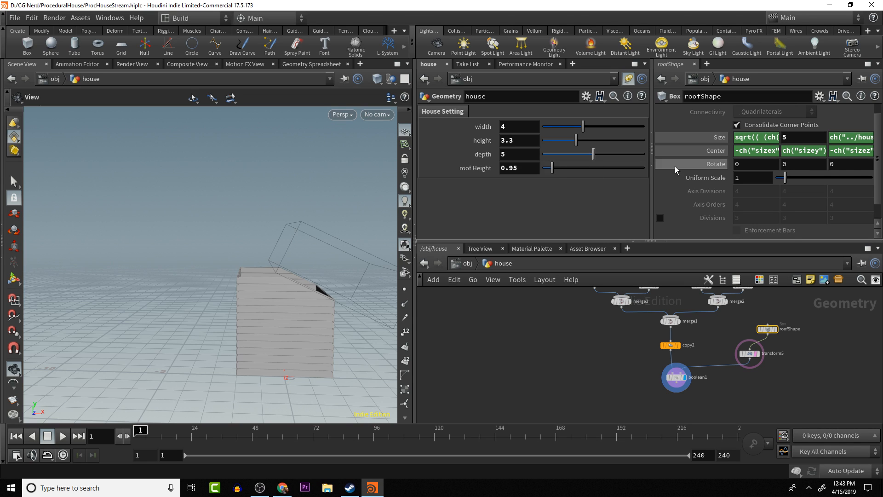
pyautogui.moveTo(786, 178); pyautogui.dragTo(781, 182)
pyautogui.hotkey('ctrl', 'z')
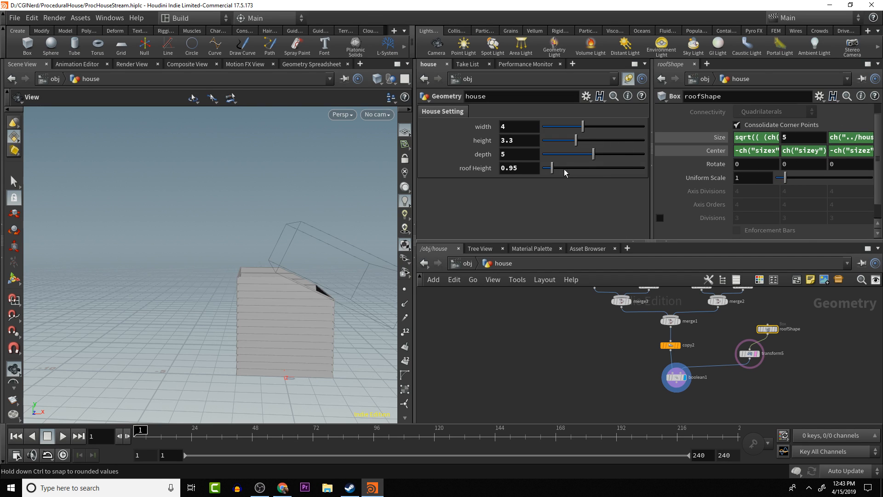
pyautogui.moveTo(553, 168); pyautogui.dragTo(573, 174)
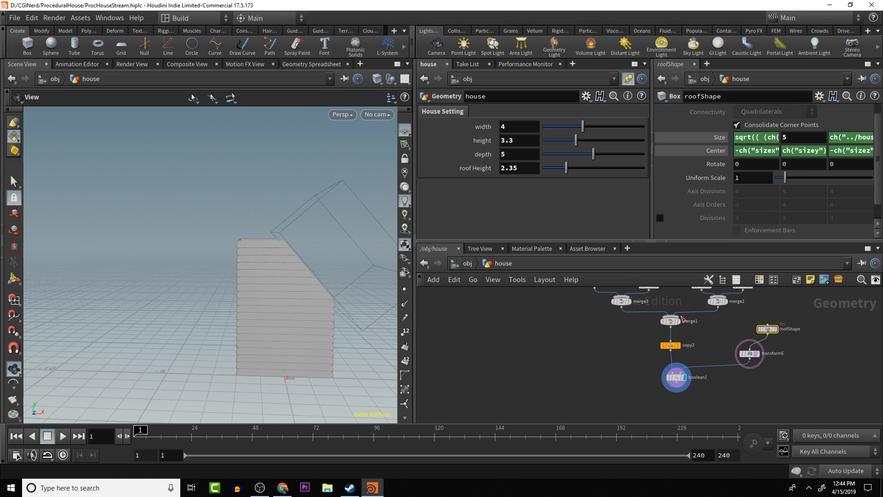
pyautogui.click(750, 353)
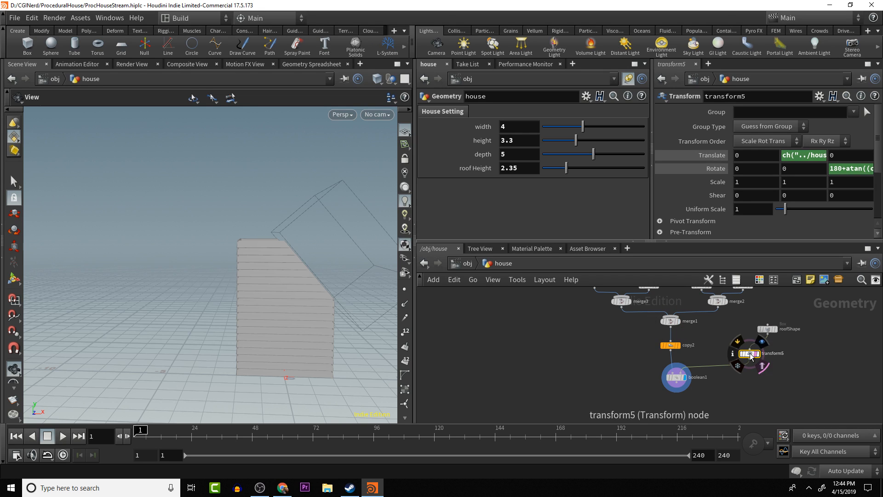
pyautogui.hotkey('ctrl', 'v')
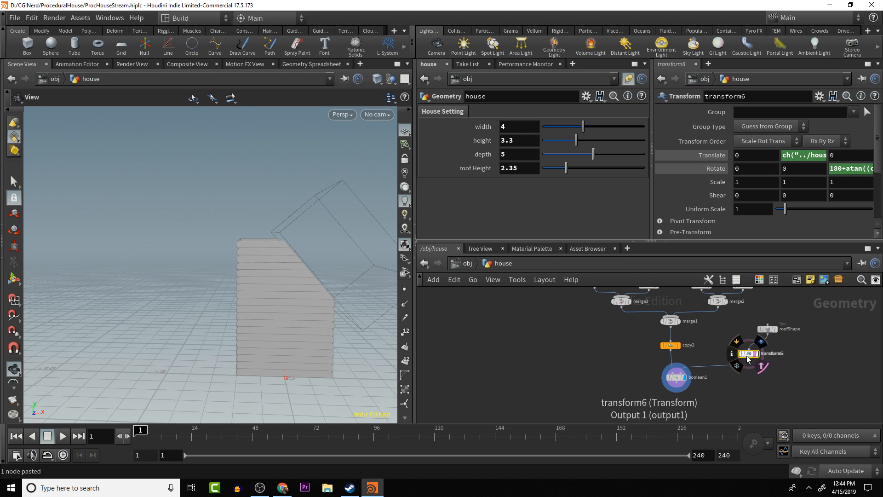
pyautogui.moveTo(749, 354); pyautogui.dragTo(793, 355)
pyautogui.press('Delete')
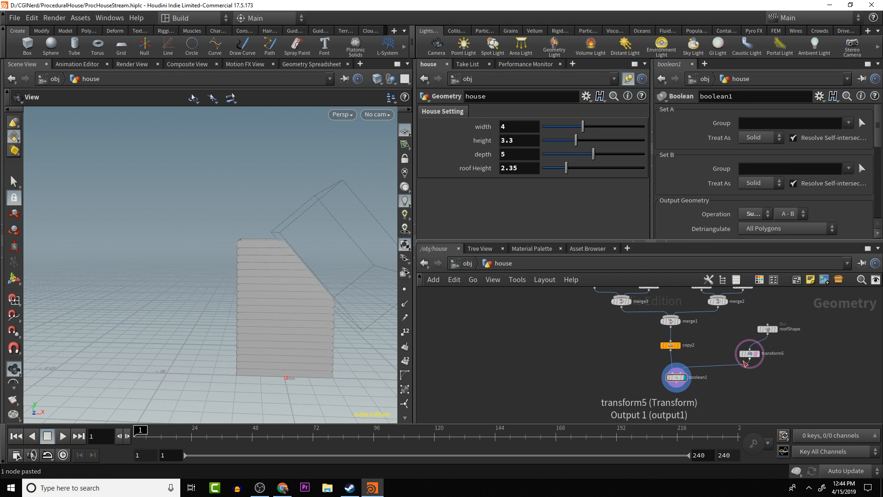
# - Add a Transform node fed by the output of transform5
pyautogui.click(745, 362)
pyautogui.press('Tab')
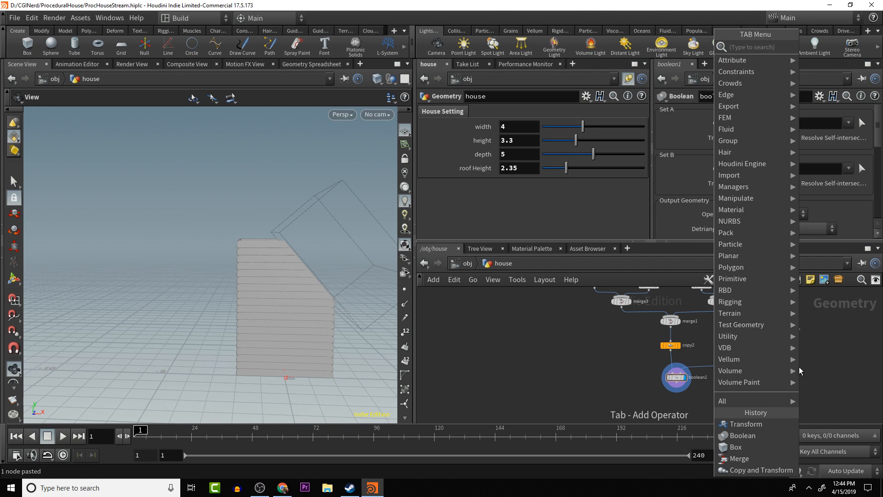
pyautogui.write('trans')
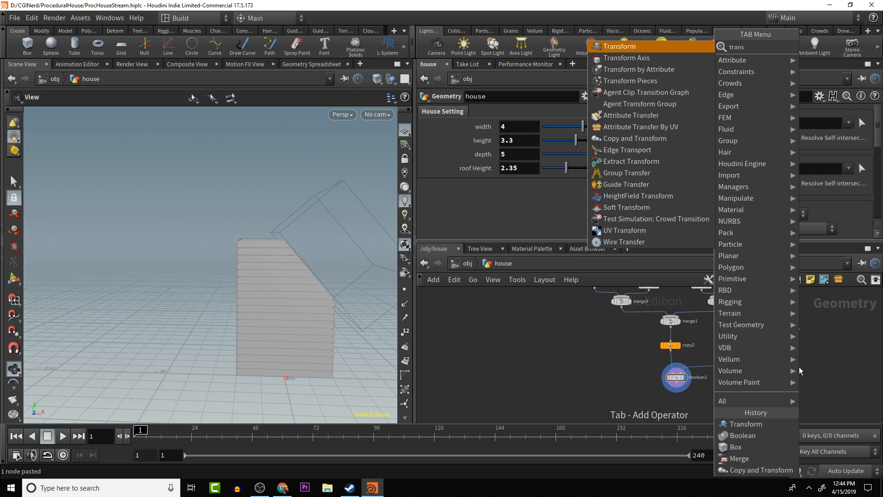
pyautogui.press('Return')
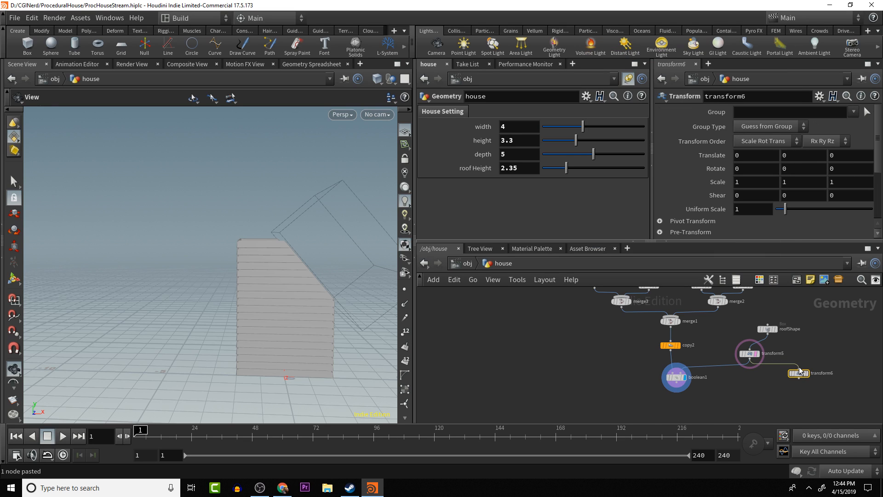
# - Mirror the roof cutter by setting the new Transform node's X scale to -1, and display that node
pyautogui.click(743, 183)
pyautogui.write('-1')
pyautogui.press('Return')
pyautogui.click(805, 373)
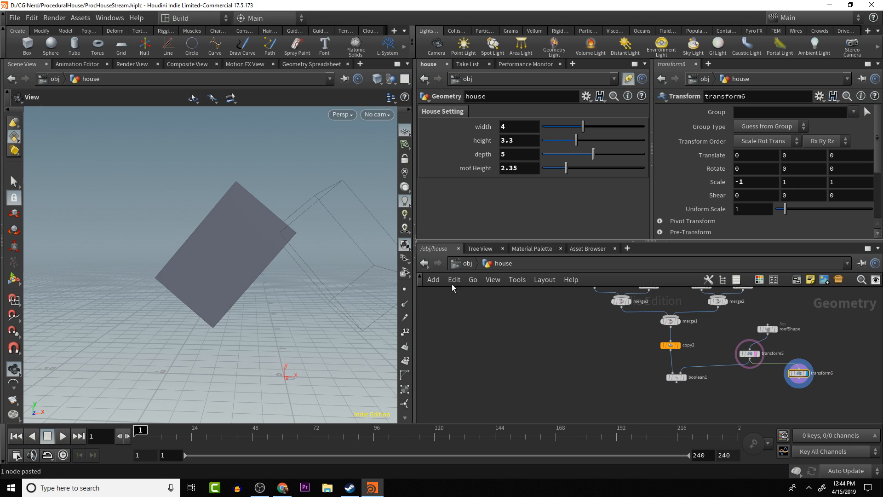
# - Append a Reverse node to the output of the mirroring transform6 node
pyautogui.click(799, 380)
pyautogui.press('Tab')
pyautogui.write('re')
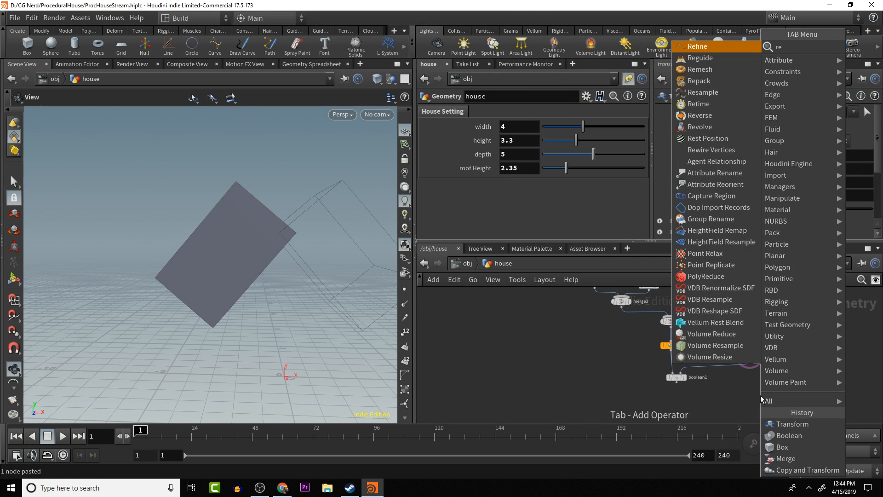
pyautogui.write('ver')
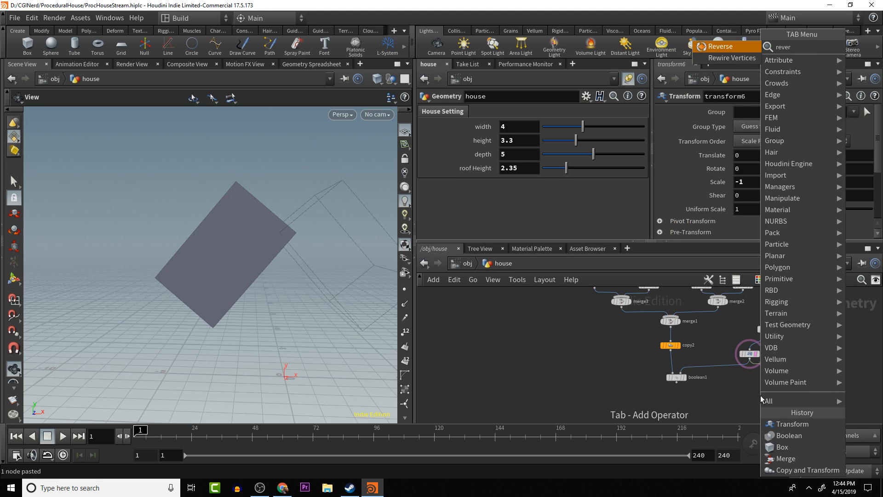
pyautogui.press('Return')
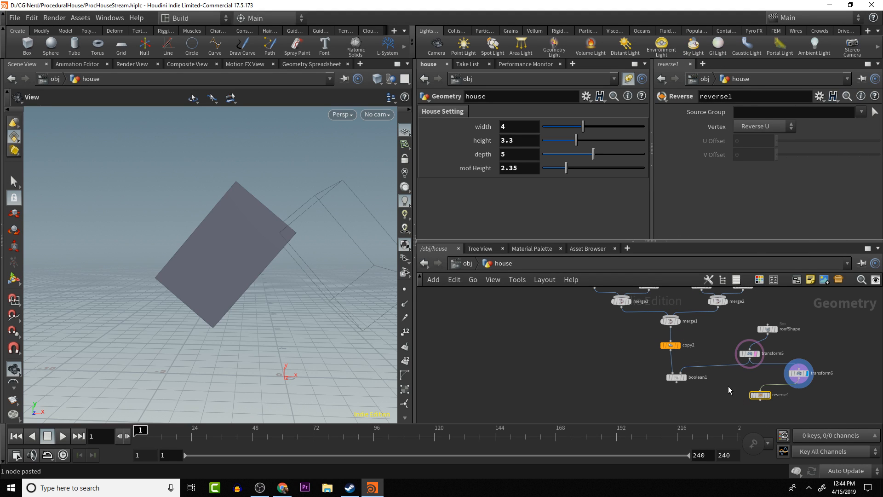
# - Add a Merge node below the cutter nodes and wire both reverse1 and transform5 into it
pyautogui.press('Tab')
pyautogui.write('mer')
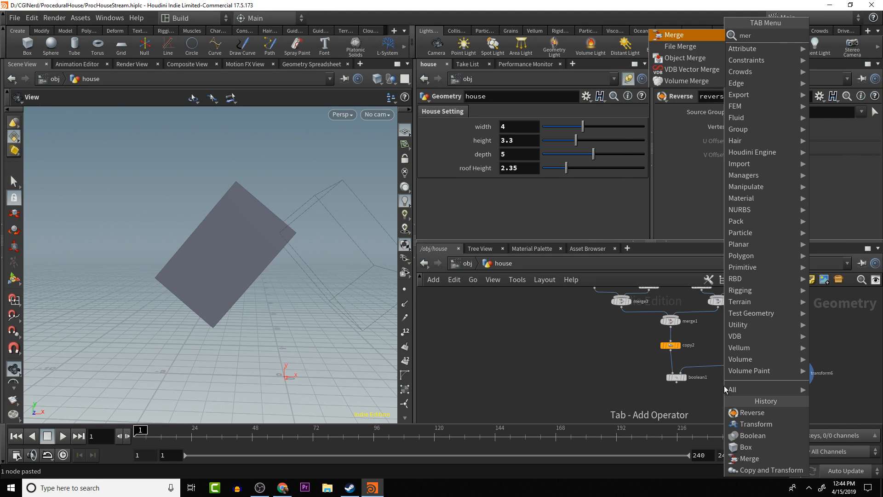
pyautogui.press('Return')
pyautogui.click(718, 378)
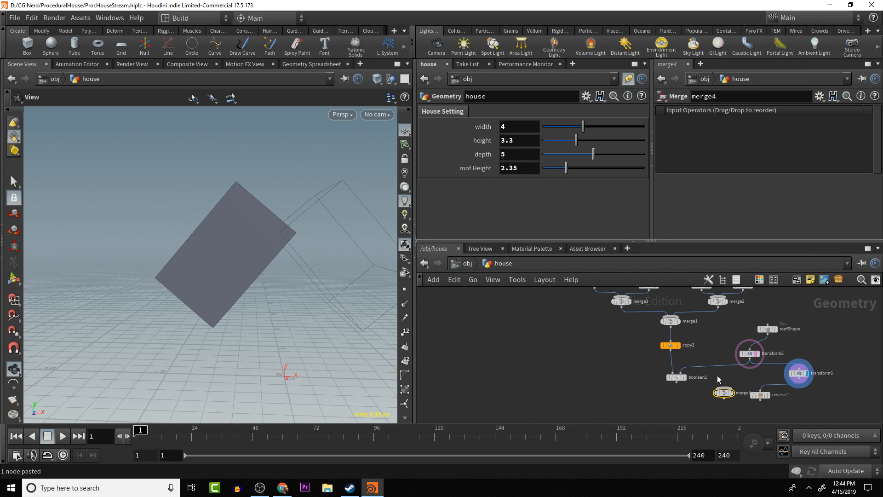
pyautogui.moveTo(678, 379); pyautogui.dragTo(679, 407)
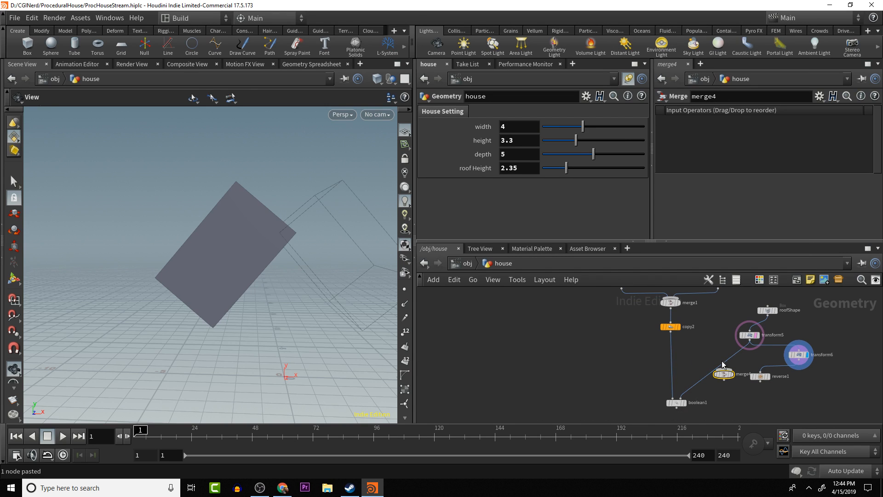
pyautogui.moveTo(725, 377); pyautogui.dragTo(742, 390)
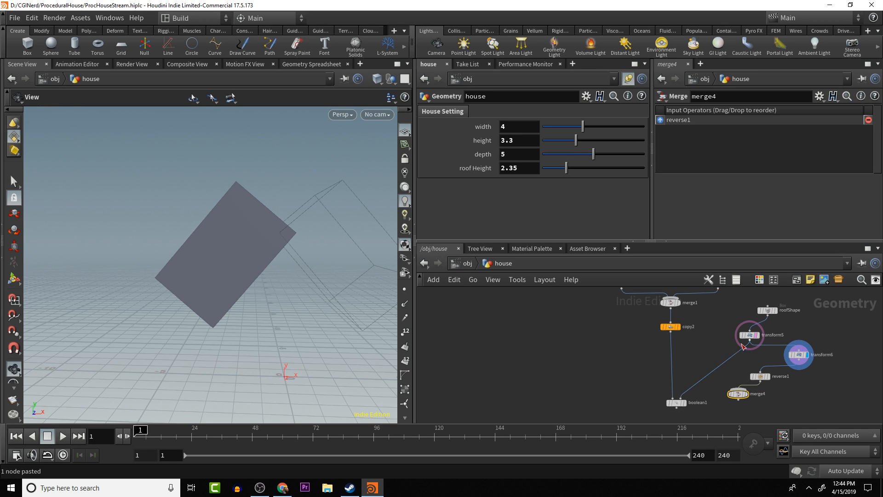
pyautogui.click(750, 341)
pyautogui.click(738, 389)
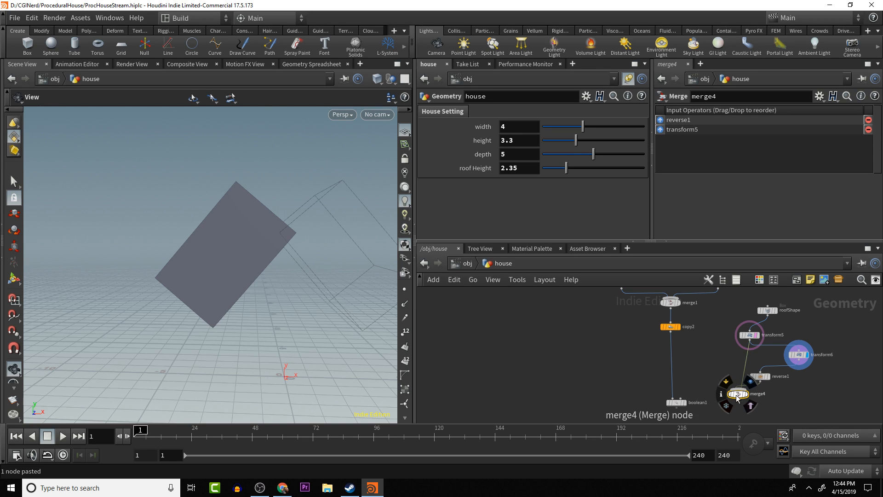
# - Connect the merged cutters to boolean1's second input and display boolean1
pyautogui.click(737, 400)
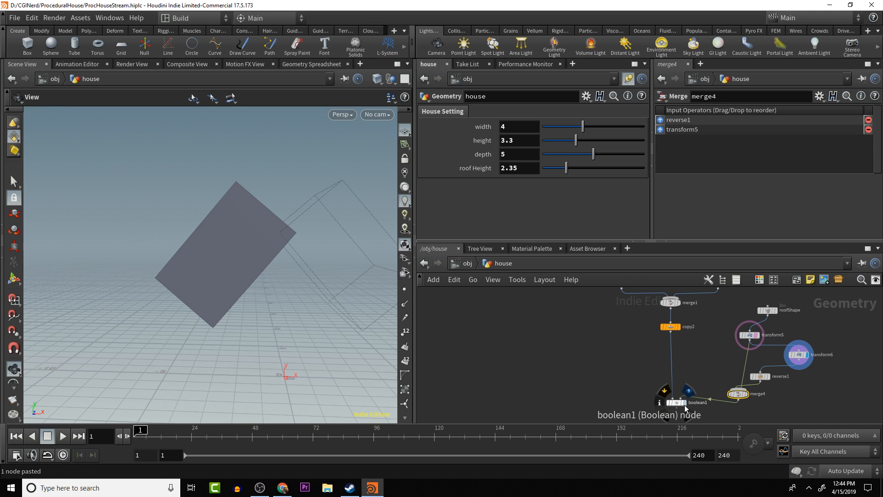
pyautogui.click(685, 406)
pyautogui.click(689, 391)
pyautogui.moveTo(269, 267); pyautogui.dragTo(263, 256)
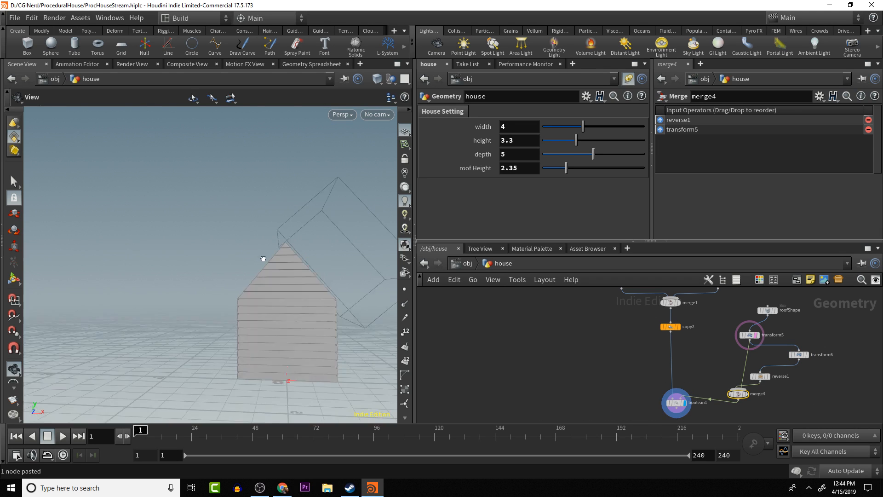
# - Turn off transform5's template display and move the whole roof cutter branch up above boolean1
pyautogui.moveTo(762, 348)
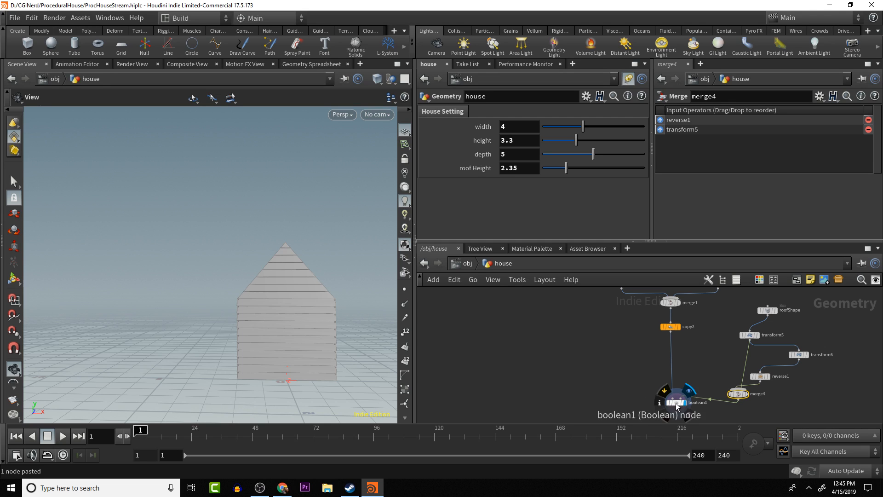
pyautogui.moveTo(675, 402); pyautogui.dragTo(671, 398)
pyautogui.keyDown('alt'); pyautogui.moveTo(757, 359); pyautogui.dragTo(757, 368, button='middle'); pyautogui.keyUp('alt')
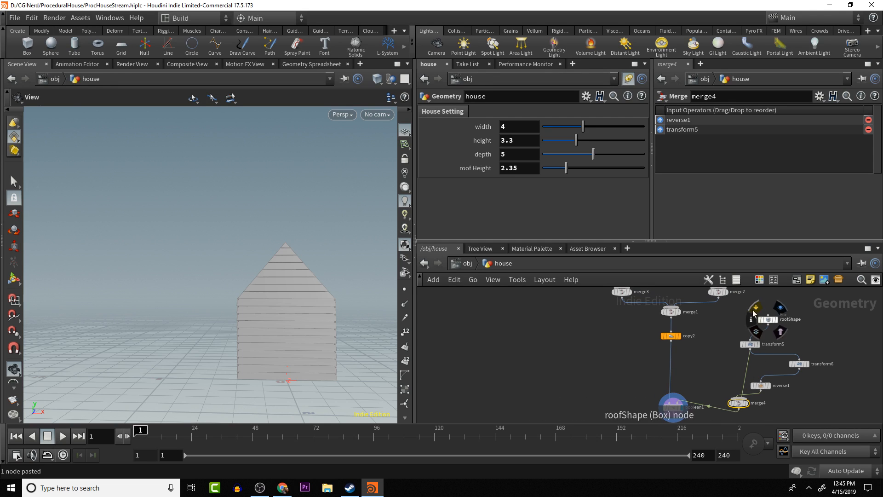
pyautogui.moveTo(734, 306); pyautogui.dragTo(799, 403)
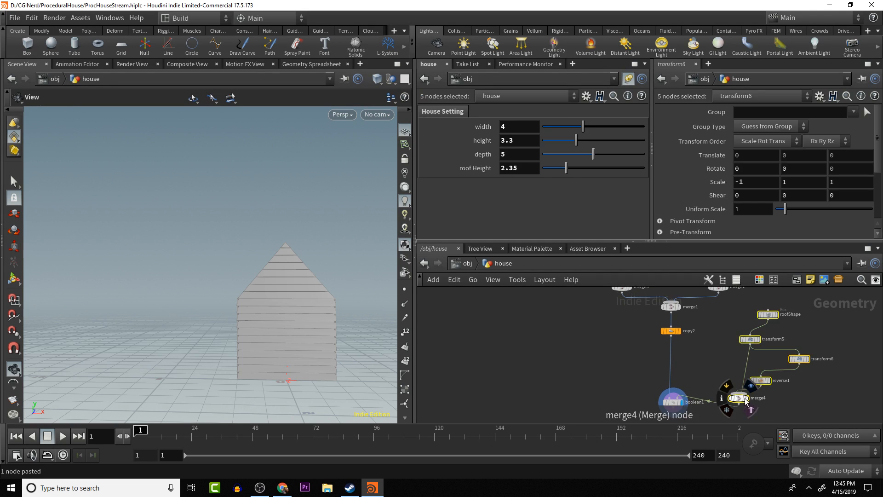
pyautogui.moveTo(742, 400); pyautogui.dragTo(743, 375)
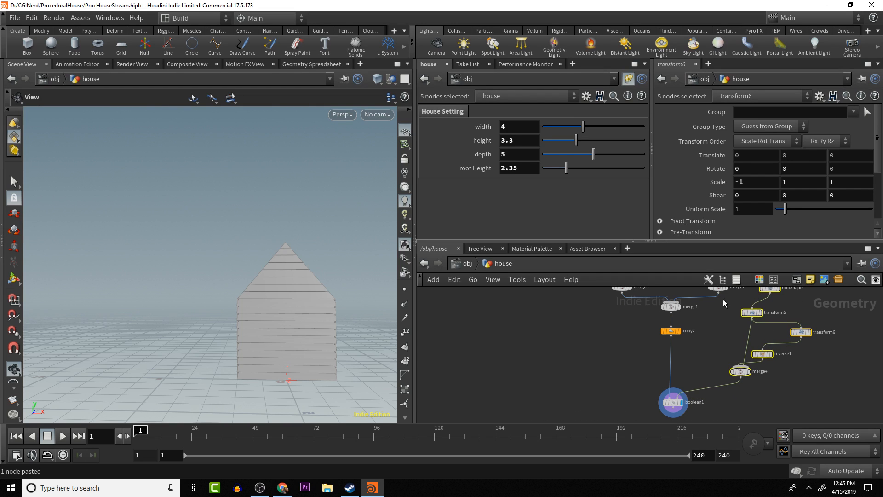
# - Examine the gable cuts on the front, back and side walls of the house from several angles
pyautogui.moveTo(368, 264); pyautogui.dragTo(222, 234)
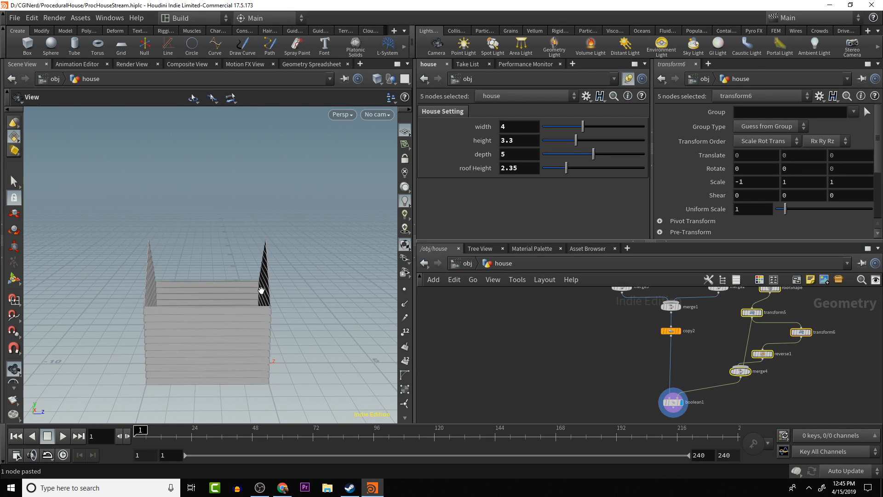
pyautogui.moveTo(262, 292); pyautogui.dragTo(133, 288)
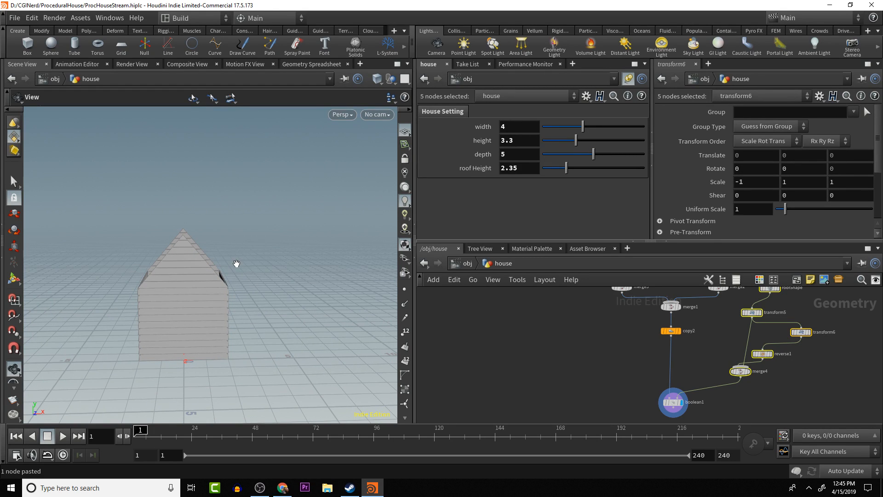
pyautogui.moveTo(175, 265); pyautogui.dragTo(253, 269)
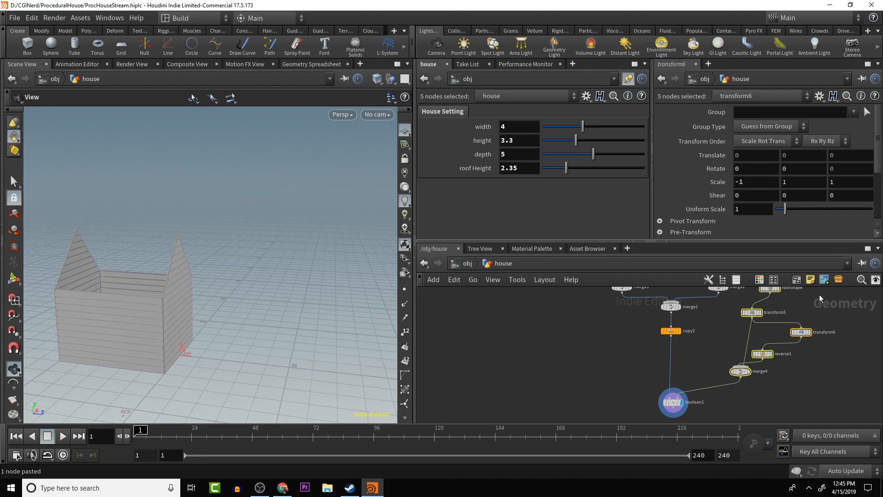
pyautogui.moveTo(230, 299); pyautogui.dragTo(200, 301)
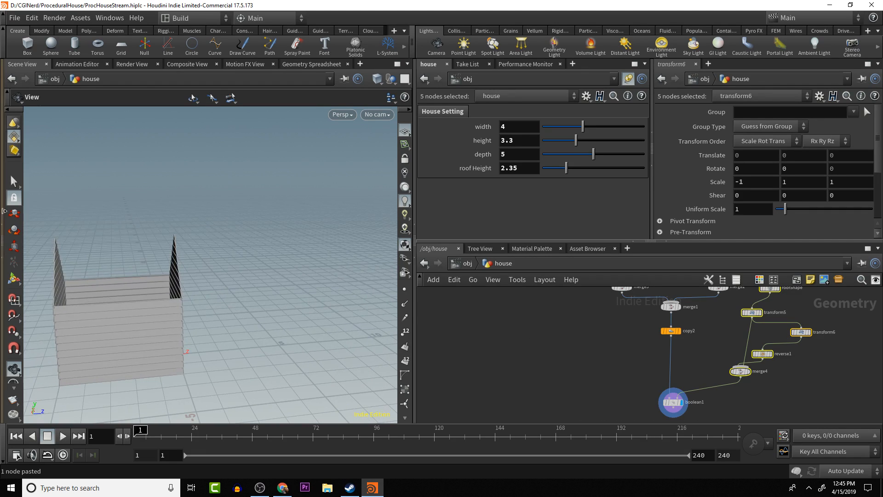
pyautogui.moveTo(750, 317); pyautogui.dragTo(763, 319)
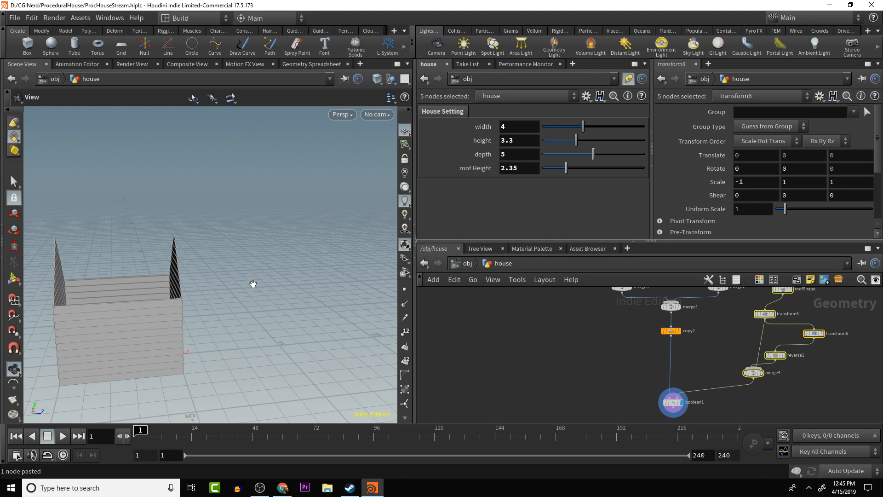
pyautogui.moveTo(253, 284); pyautogui.dragTo(83, 295)
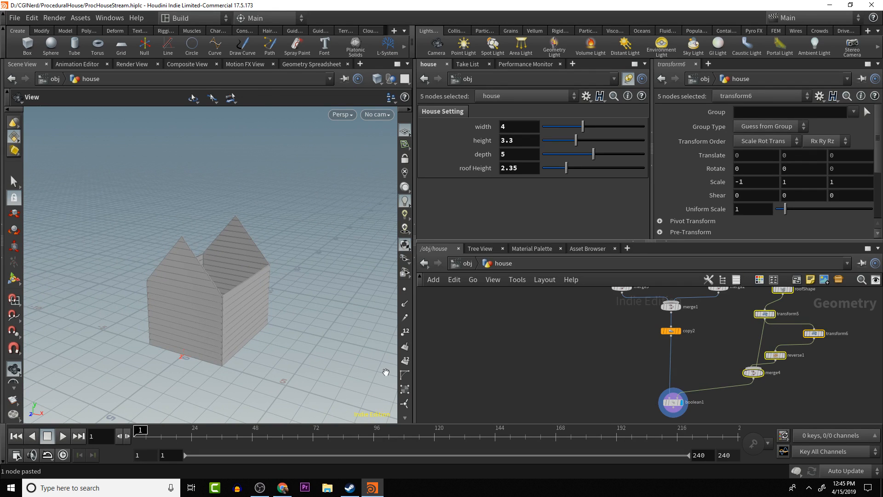
pyautogui.moveTo(231, 261); pyautogui.dragTo(292, 259)
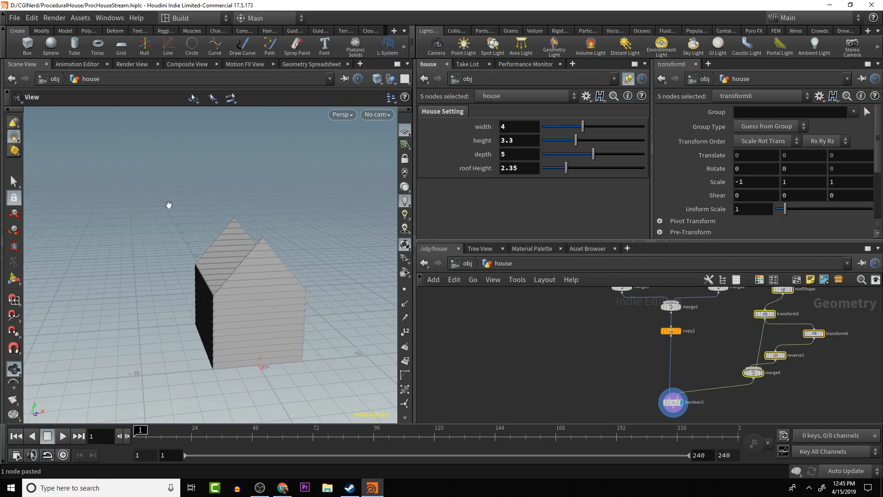
pyautogui.moveTo(169, 205); pyautogui.dragTo(220, 303)
pyautogui.moveTo(239, 300); pyautogui.dragTo(228, 298, button='middle')
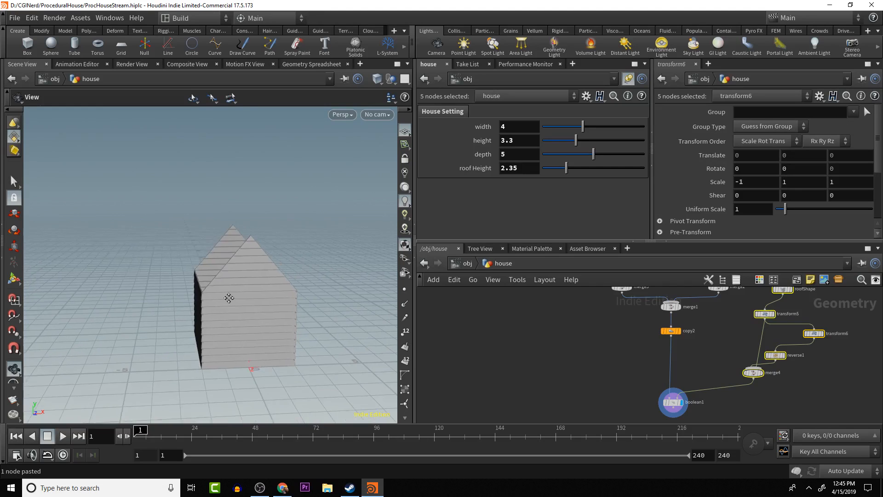
pyautogui.moveTo(228, 298); pyautogui.dragTo(262, 291)
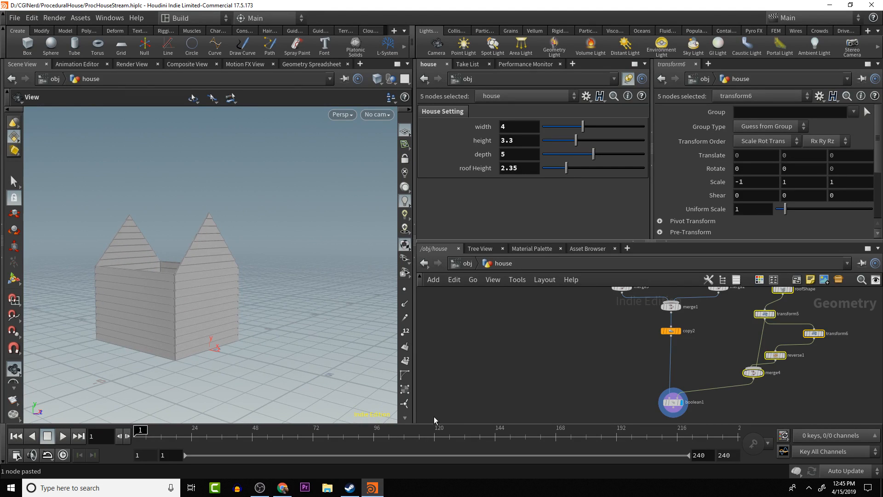
# - Tidy the roof cutter branch by arranging roofShape, transform5, transform6, reverse1 and merge4 compactly beside the wall nodes
pyautogui.scroll(-2, 720, 366)
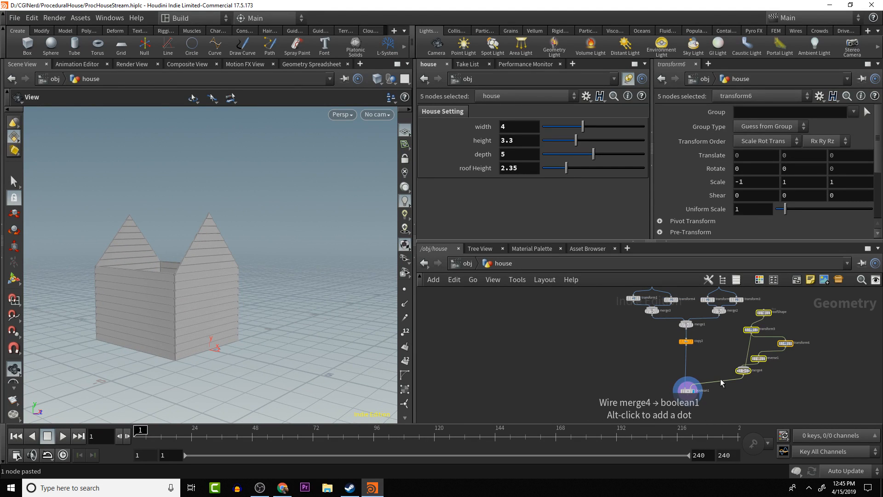
pyautogui.scroll(1, 721, 377)
pyautogui.moveTo(716, 367); pyautogui.dragTo(694, 329, button='middle')
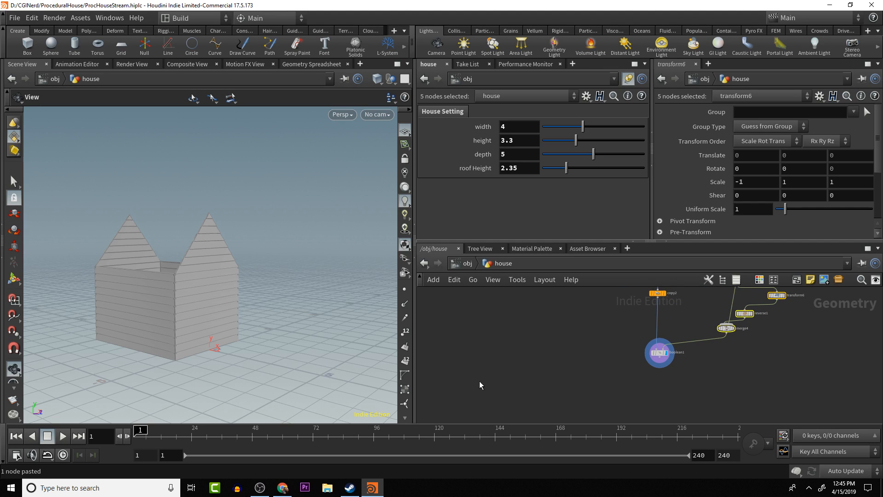
pyautogui.moveTo(746, 338); pyautogui.dragTo(750, 370, button='middle')
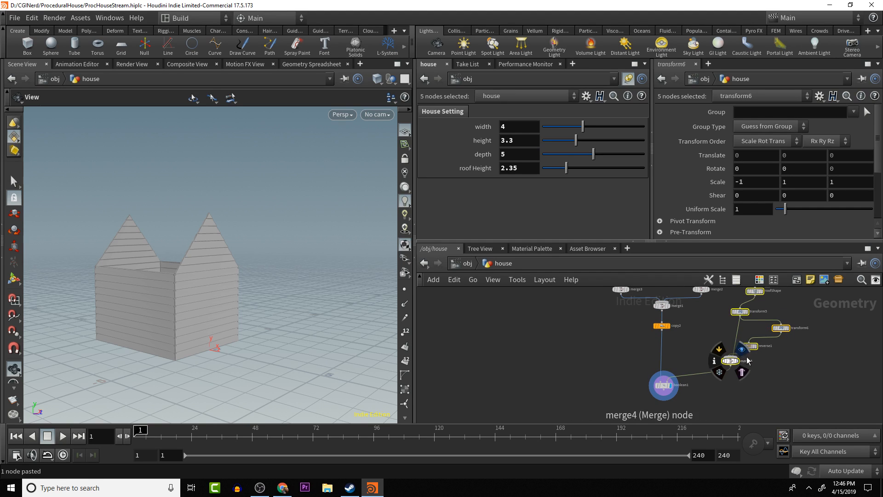
pyautogui.moveTo(780, 371); pyautogui.dragTo(782, 398, button='middle')
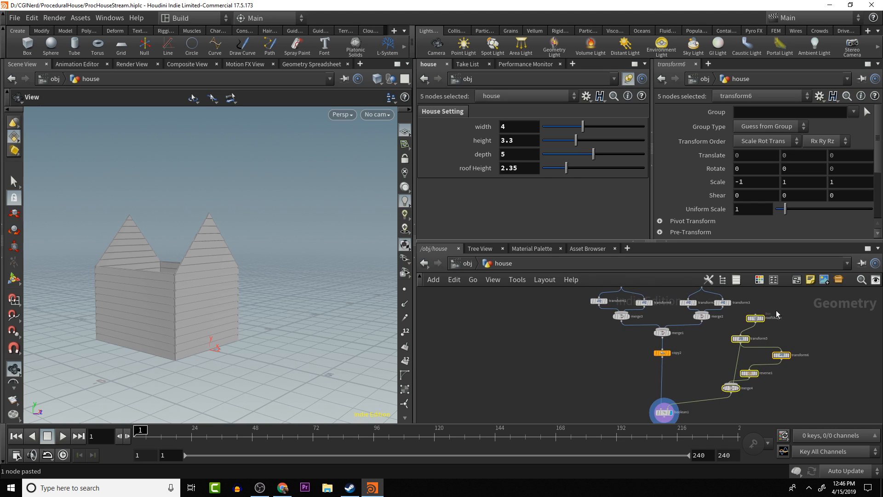
pyautogui.click(779, 356)
pyautogui.moveTo(780, 356); pyautogui.dragTo(767, 346)
pyautogui.moveTo(756, 319)
pyautogui.moveTo(745, 316); pyautogui.dragTo(737, 337)
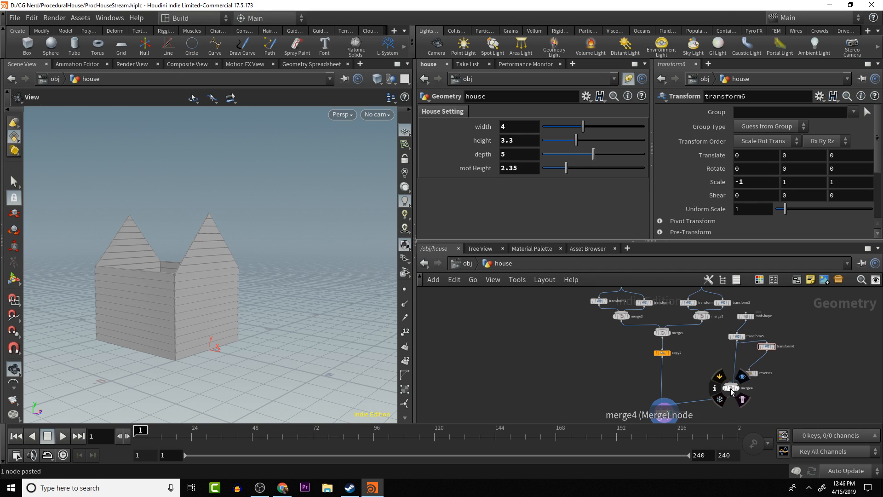
pyautogui.moveTo(732, 388); pyautogui.dragTo(759, 351)
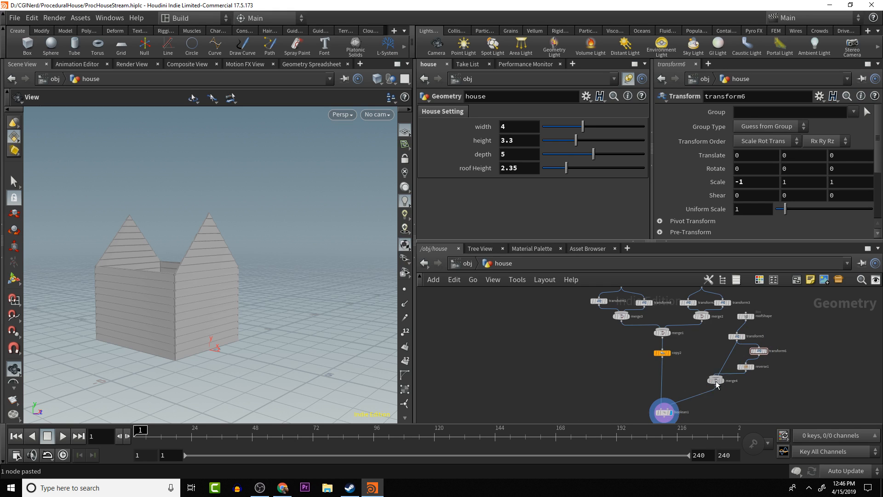
pyautogui.moveTo(714, 381); pyautogui.dragTo(721, 388)
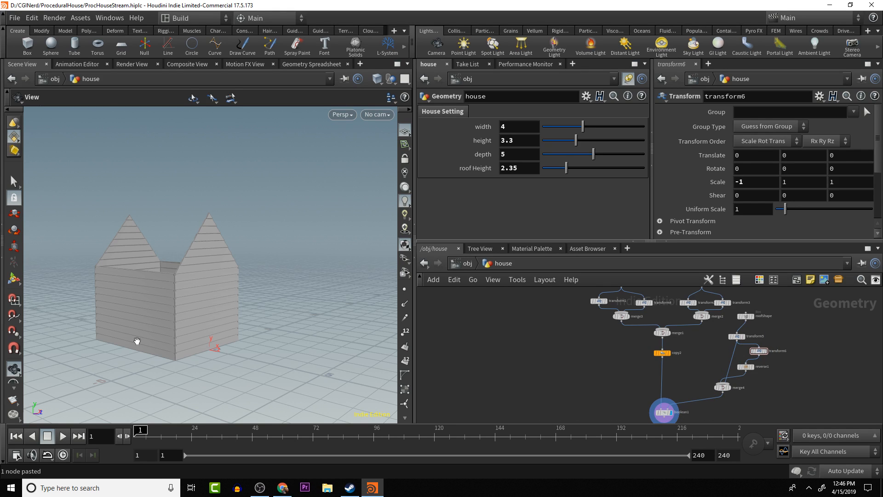
# - Add a Box node beside the roof cutter branch and connect it to merge4 as a door cutter
pyautogui.press('Tab')
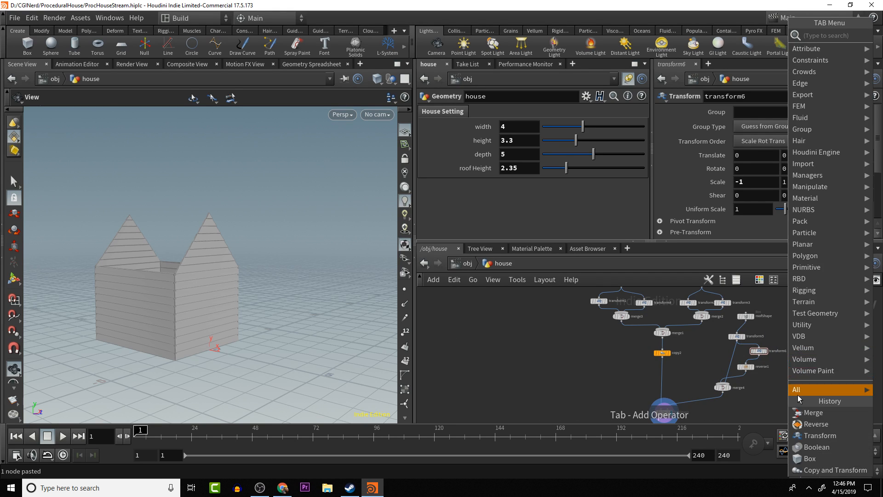
pyautogui.write('b')
pyautogui.write('ox')
pyautogui.press('Return')
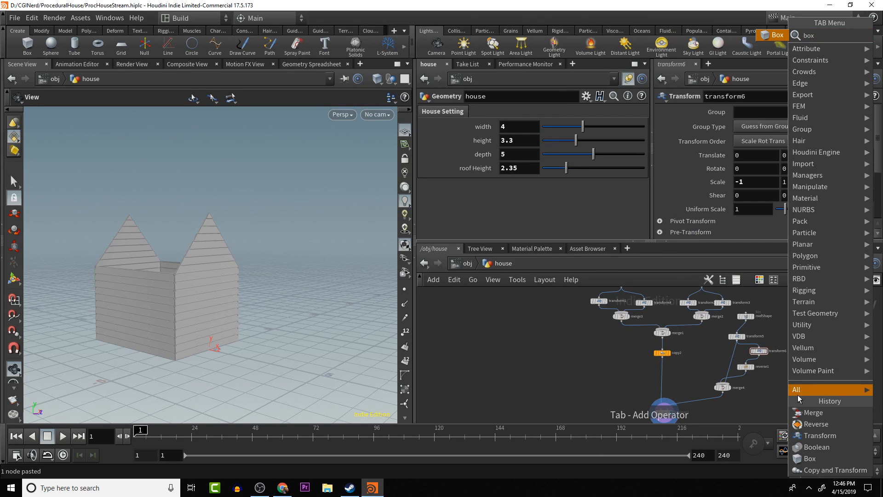
pyautogui.click(793, 374)
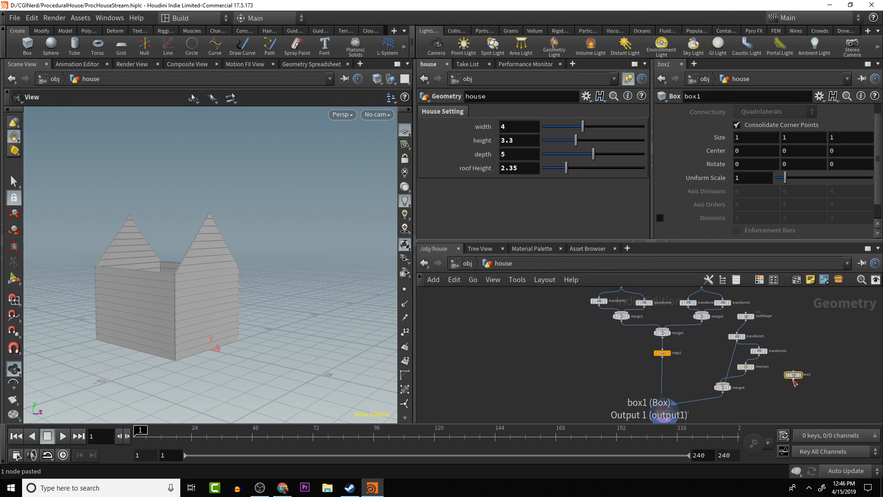
pyautogui.click(793, 380)
pyautogui.moveTo(764, 385); pyautogui.dragTo(728, 382)
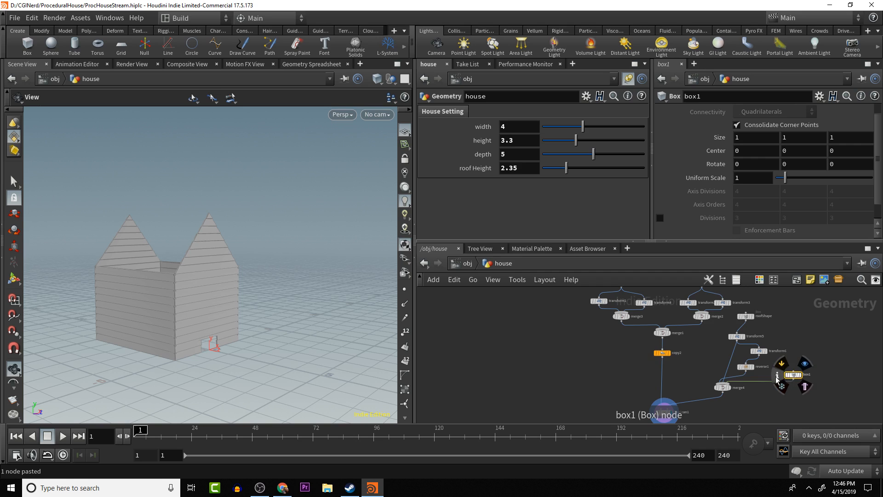
pyautogui.moveTo(241, 362); pyautogui.dragTo(239, 351)
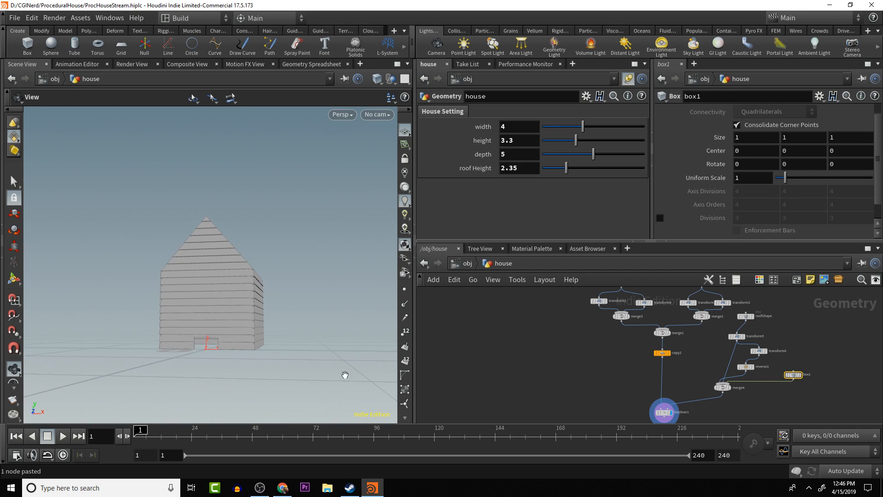
# - Link box1's Y center to its own Y size with the expression ch("sizey")*.5
pyautogui.moveTo(795, 377)
pyautogui.rightClick(806, 138)
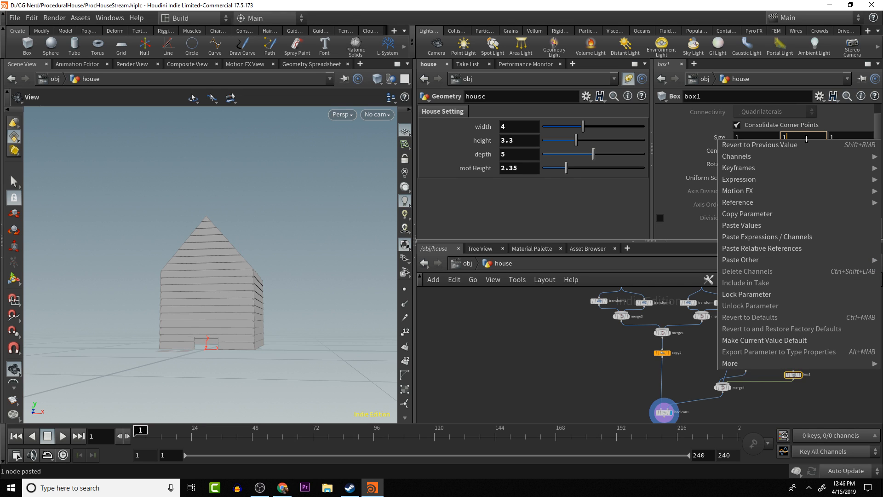
pyautogui.click(800, 216)
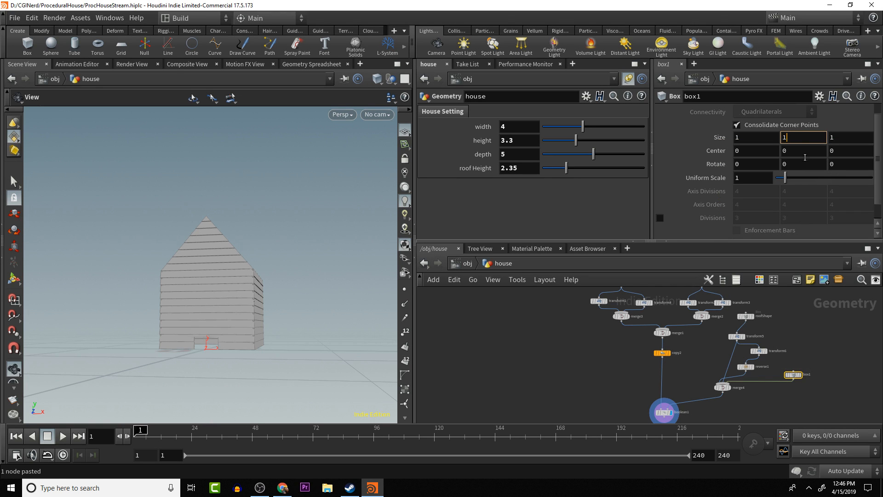
pyautogui.rightClick(804, 152)
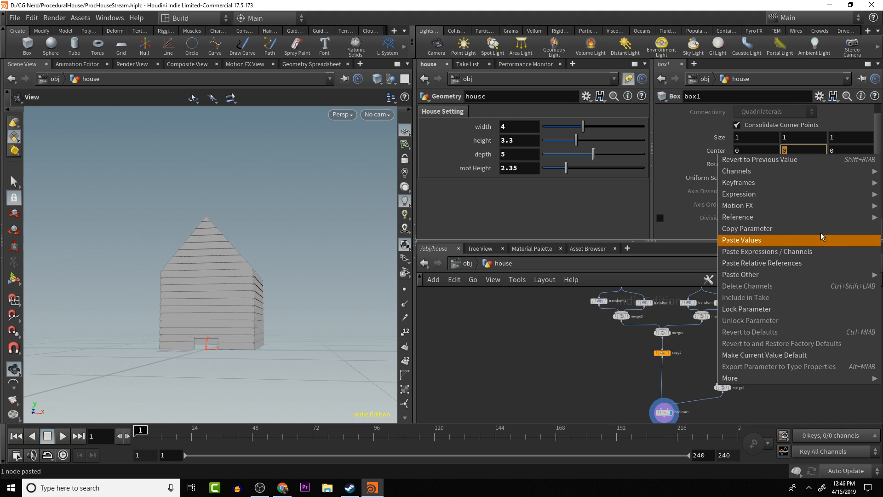
pyautogui.click(807, 261)
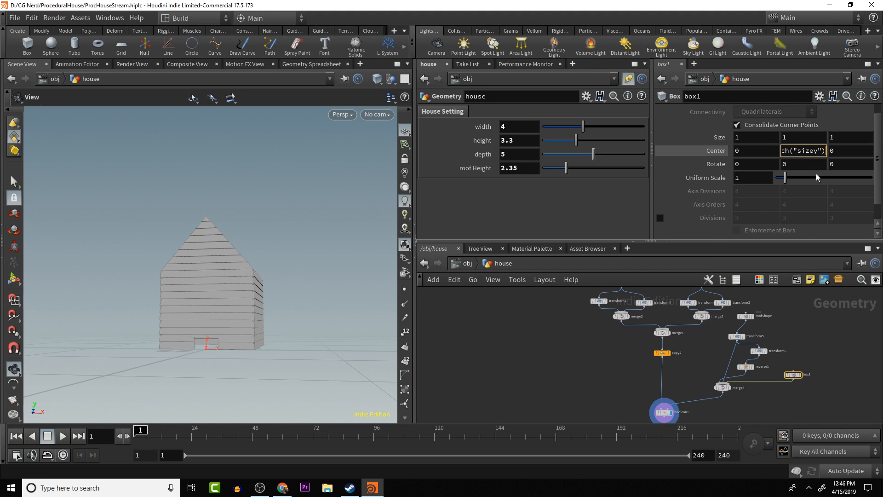
pyautogui.write('*.5')
pyautogui.press('Return')
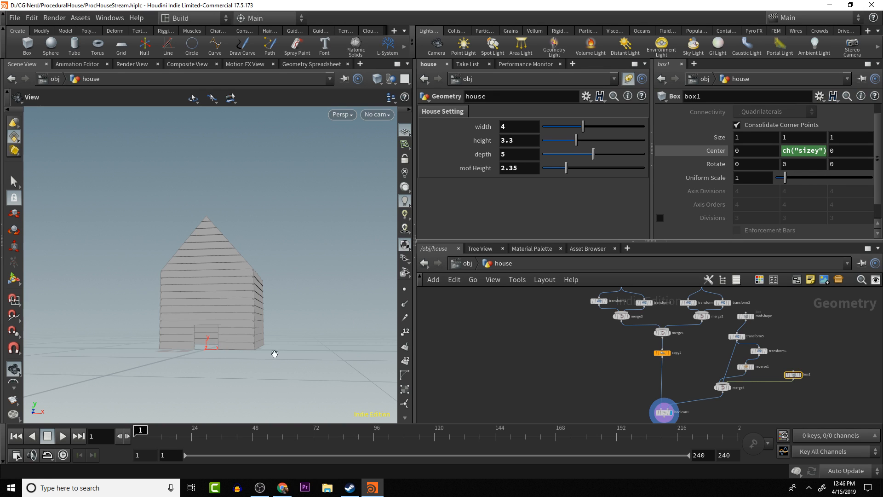
# - Try a Y size of 2.5 on box1 and settle on 1.5 for the door opening
pyautogui.moveTo(274, 354); pyautogui.dragTo(205, 354)
pyautogui.scroll(6, 220, 350)
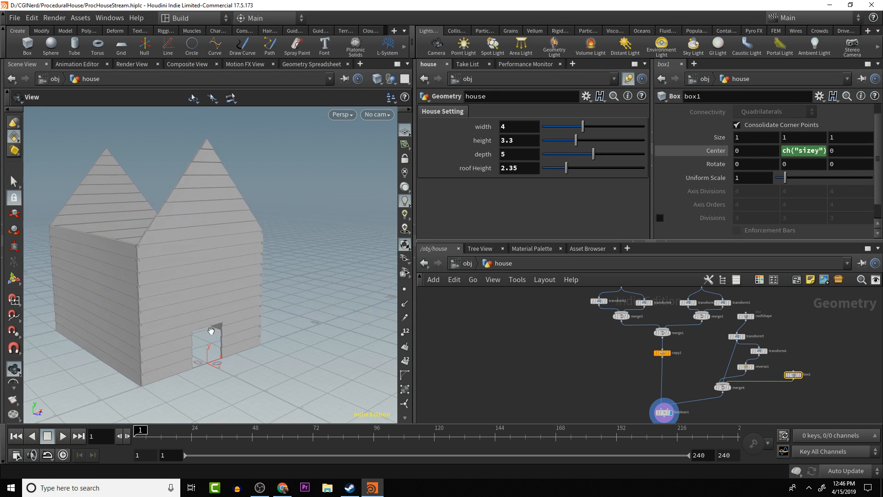
pyautogui.click(794, 138)
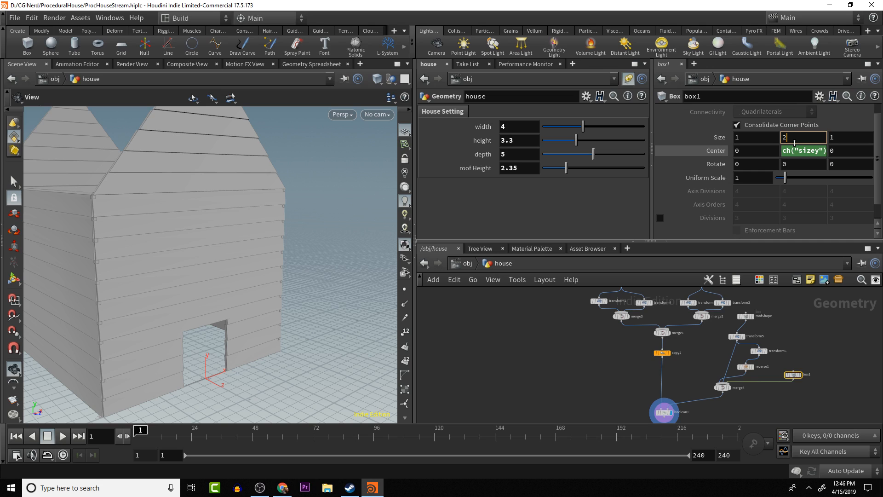
pyautogui.press('Return')
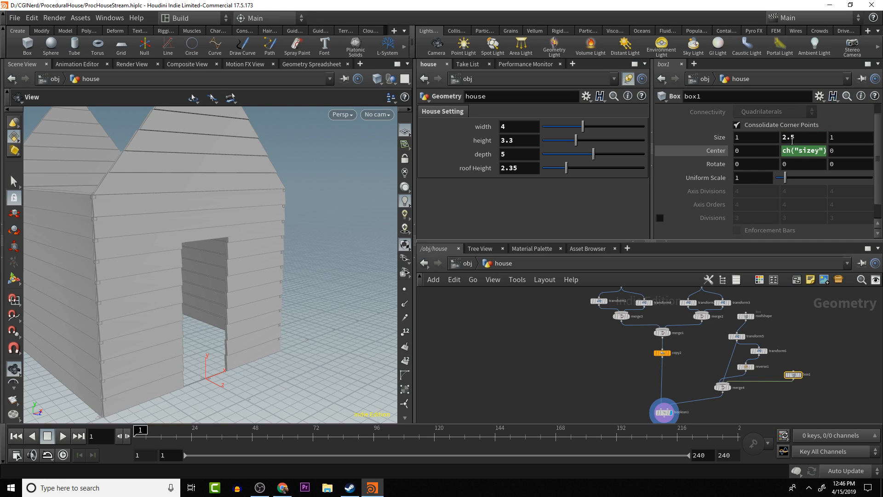
pyautogui.click(784, 138)
pyautogui.press('BackSpace')
pyautogui.write('1')
pyautogui.press('Return')
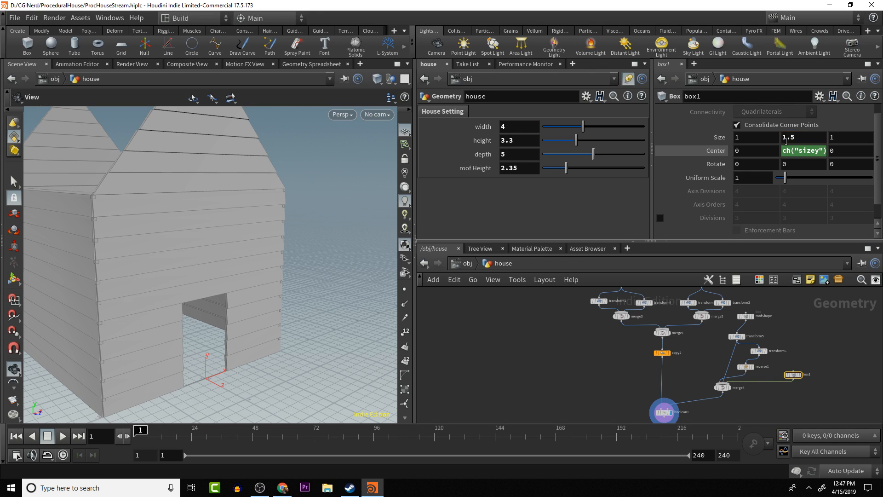
pyautogui.keyDown('alt'); pyautogui.moveTo(339, 256); pyautogui.dragTo(280, 270); pyautogui.keyUp('alt')
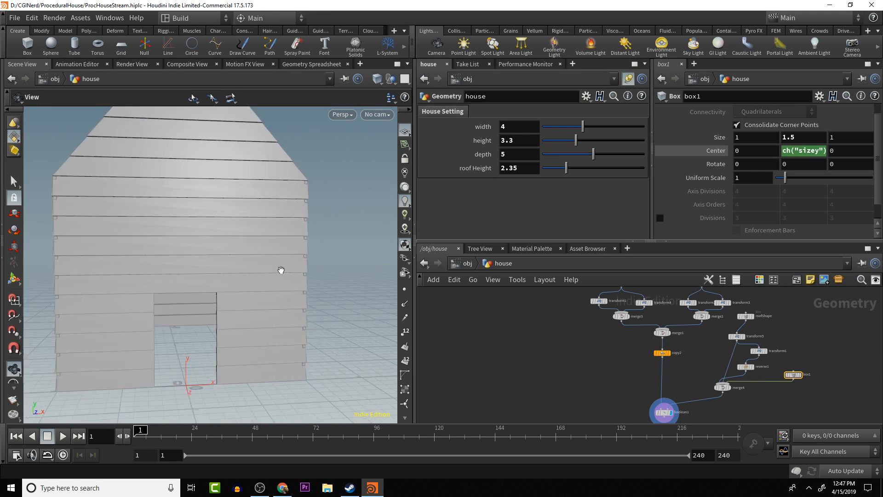
pyautogui.moveTo(280, 270); pyautogui.dragTo(296, 274, button='right')
pyautogui.moveTo(290, 275); pyautogui.dragTo(304, 184, button='middle')
pyautogui.moveTo(301, 204); pyautogui.dragTo(297, 248, button='right')
pyautogui.moveTo(296, 249); pyautogui.dragTo(336, 273)
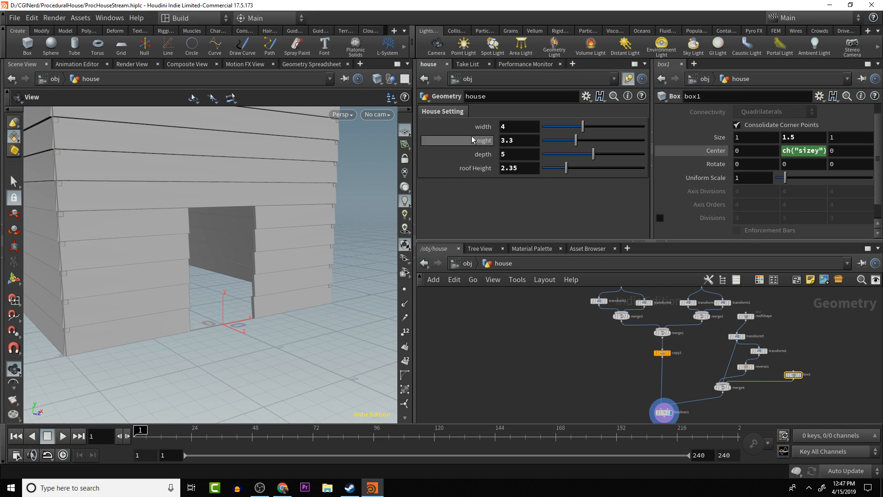
pyautogui.click(586, 96)
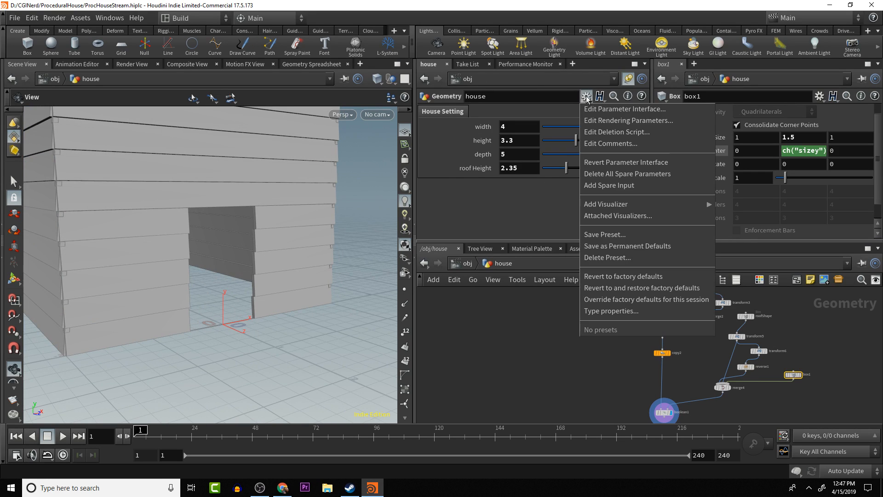
pyautogui.click(628, 110)
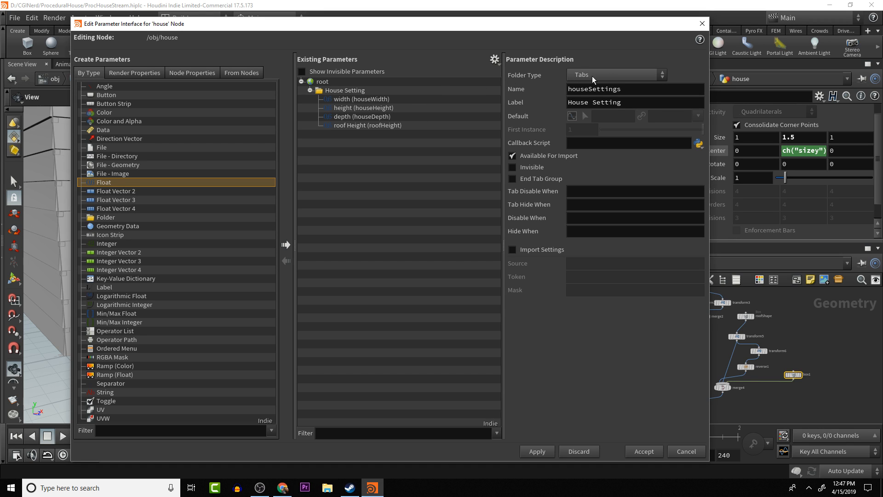
pyautogui.click(286, 244)
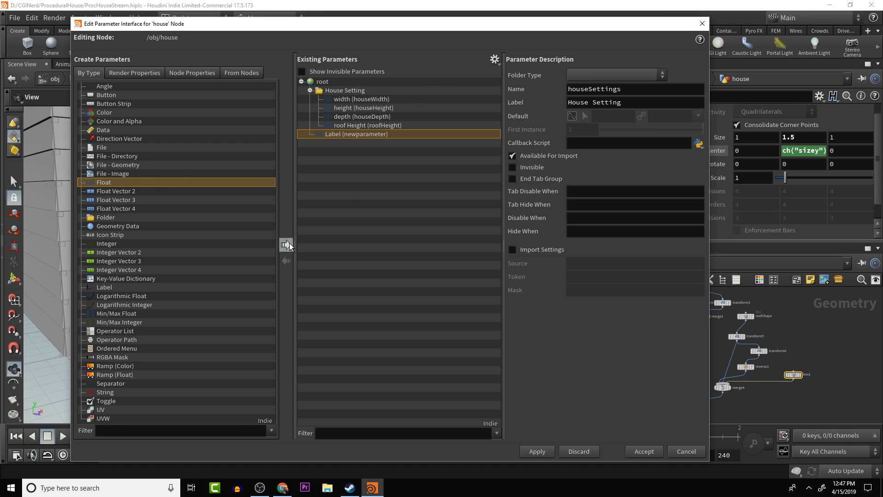
pyautogui.moveTo(317, 135); pyautogui.dragTo(332, 94)
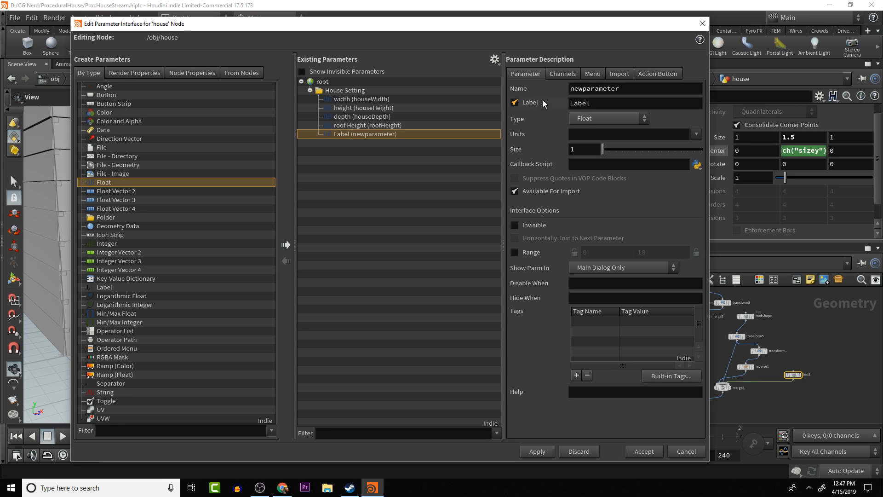
pyautogui.doubleClick(628, 101)
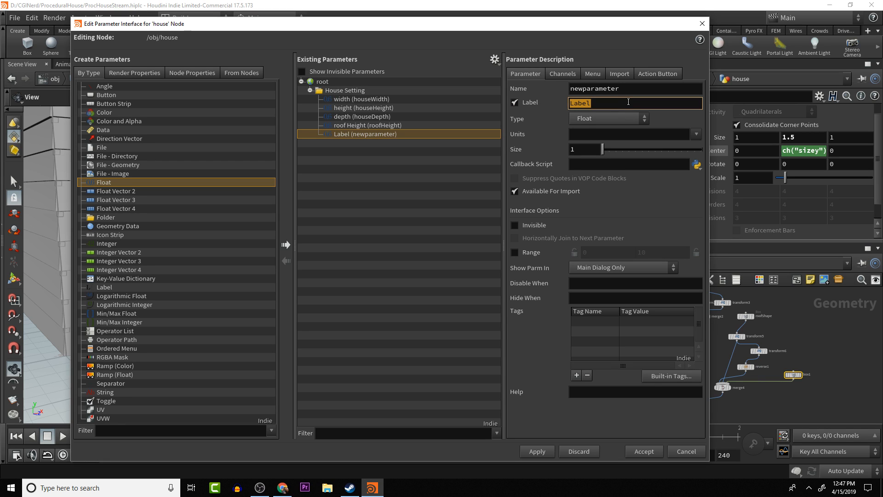
pyautogui.write('Door Height')
pyautogui.doubleClick(631, 89)
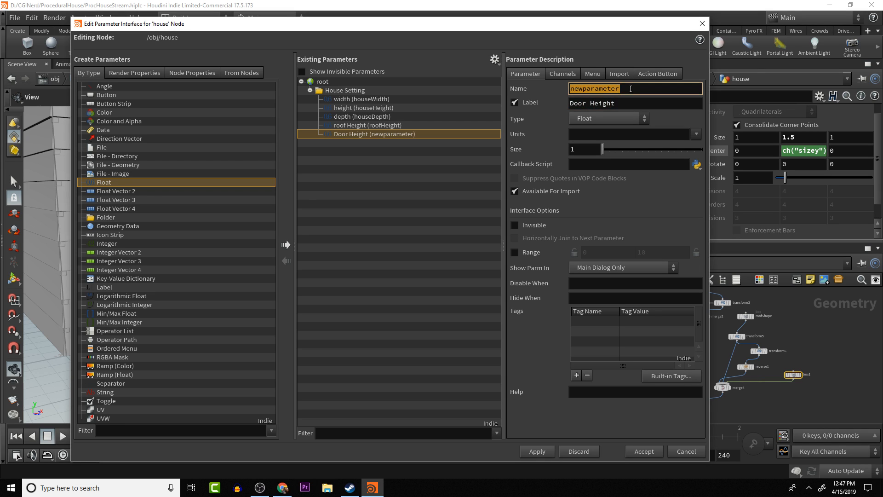
pyautogui.write('D')
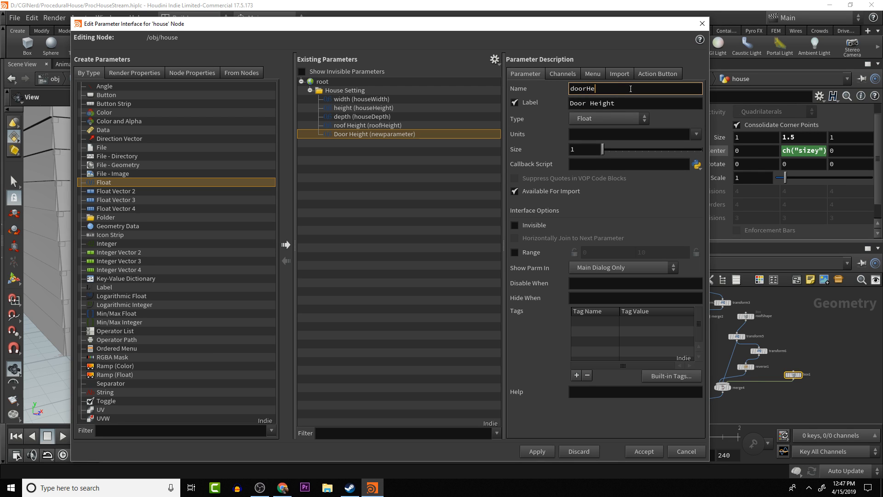
pyautogui.write('oorHeight')
pyautogui.press('Return')
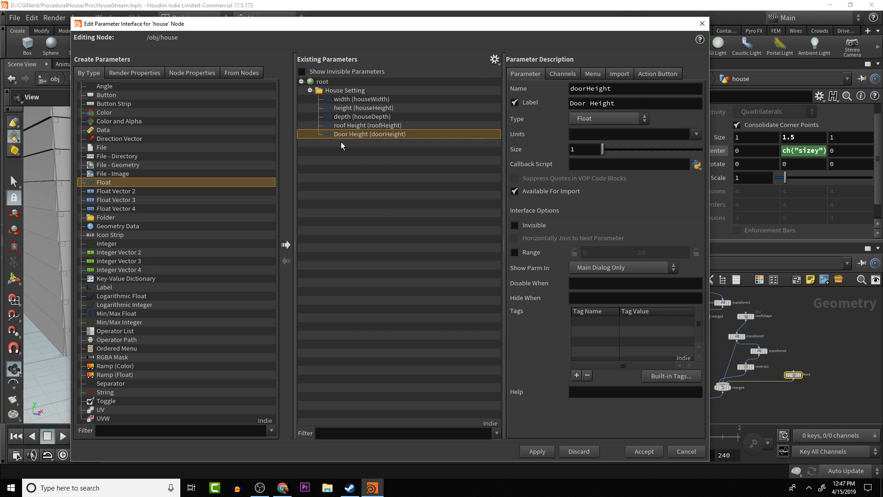
pyautogui.click(703, 25)
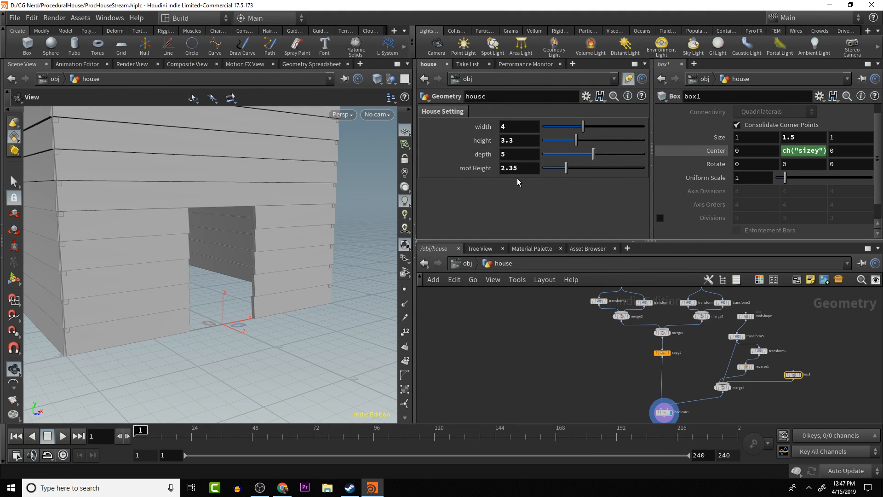
# - Add a float parameter to the house node's House Setting folder, labelled Door Height and named doorHeight
pyautogui.click(586, 96)
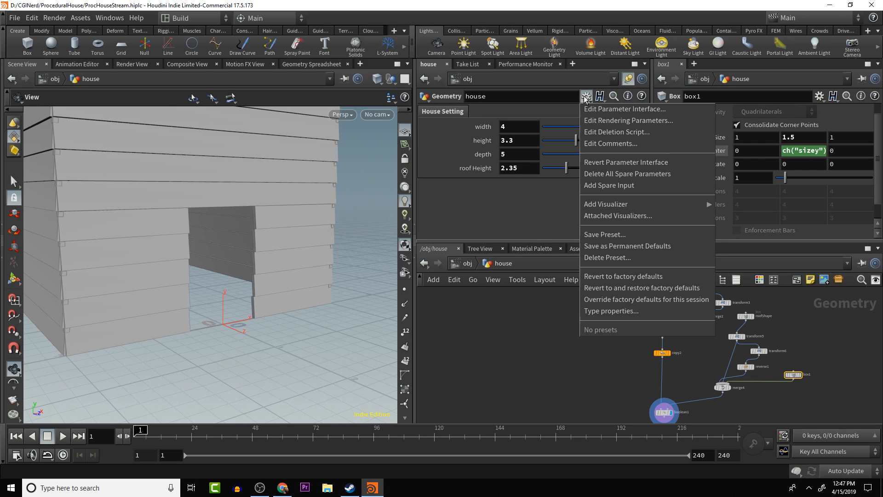
pyautogui.click(616, 109)
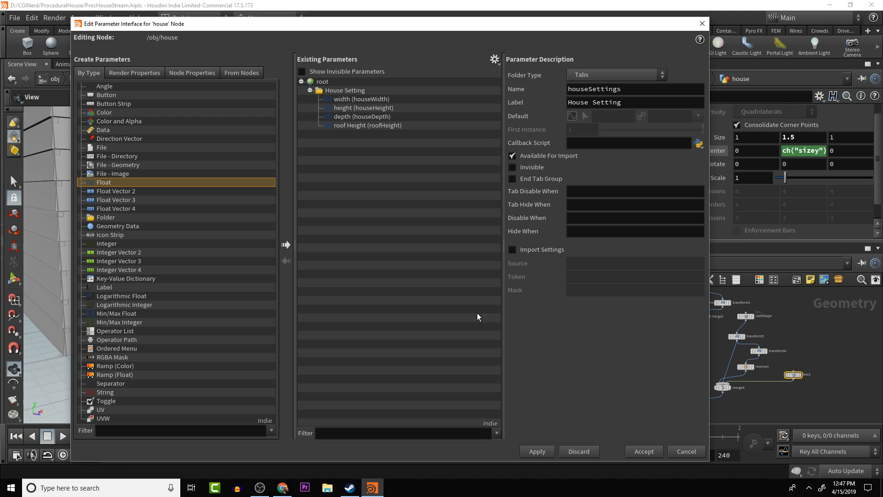
pyautogui.click(285, 245)
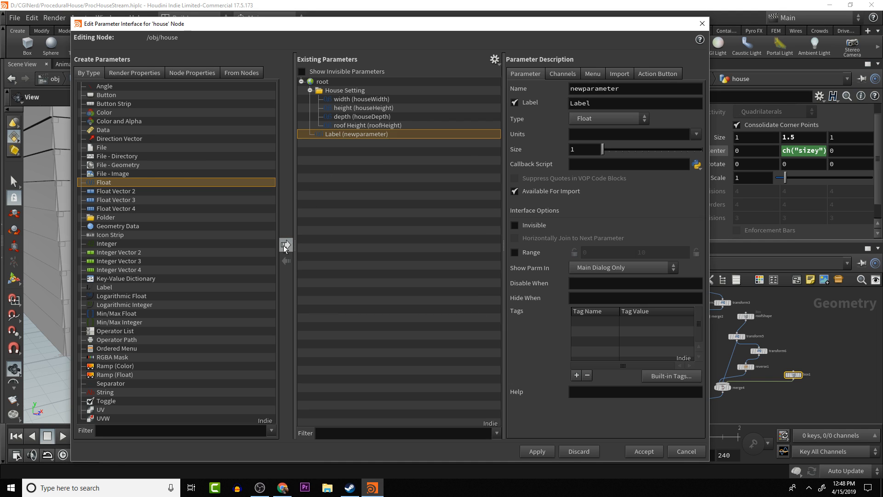
pyautogui.moveTo(338, 136); pyautogui.dragTo(341, 92)
pyautogui.doubleClick(612, 102)
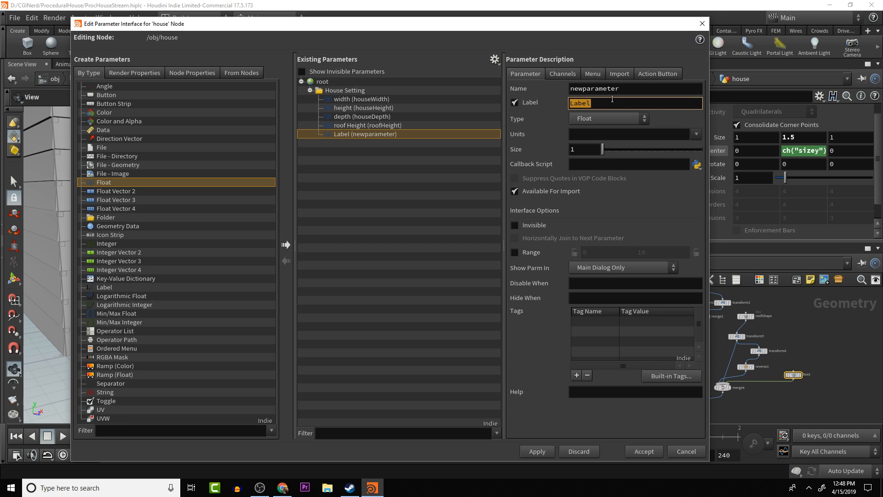
pyautogui.write('Door Height')
pyautogui.doubleClick(620, 90)
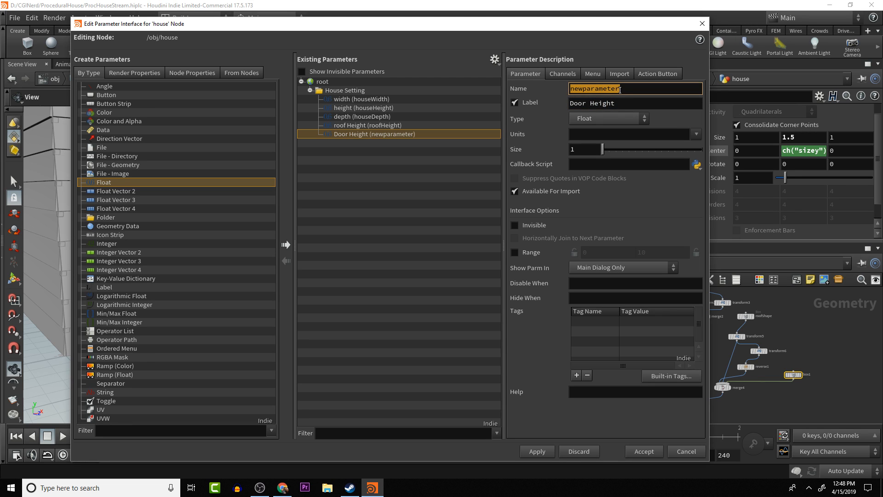
pyautogui.write('doorHe')
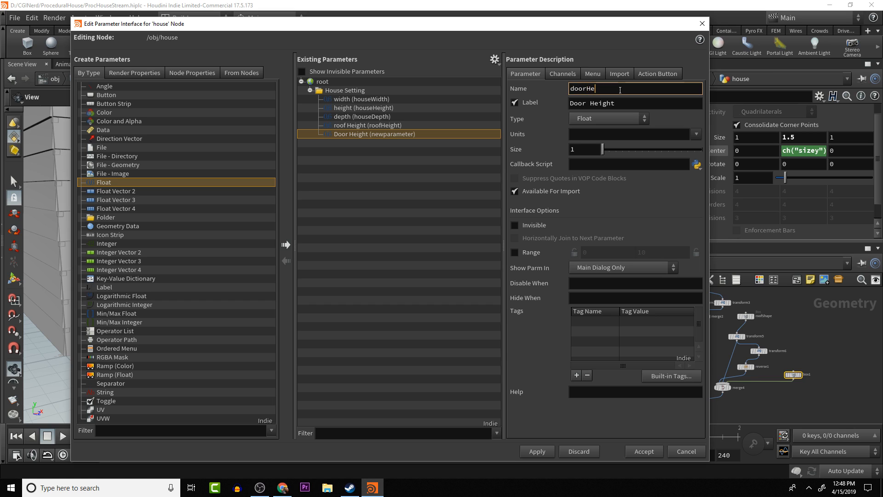
pyautogui.write('ight')
pyautogui.press('Return')
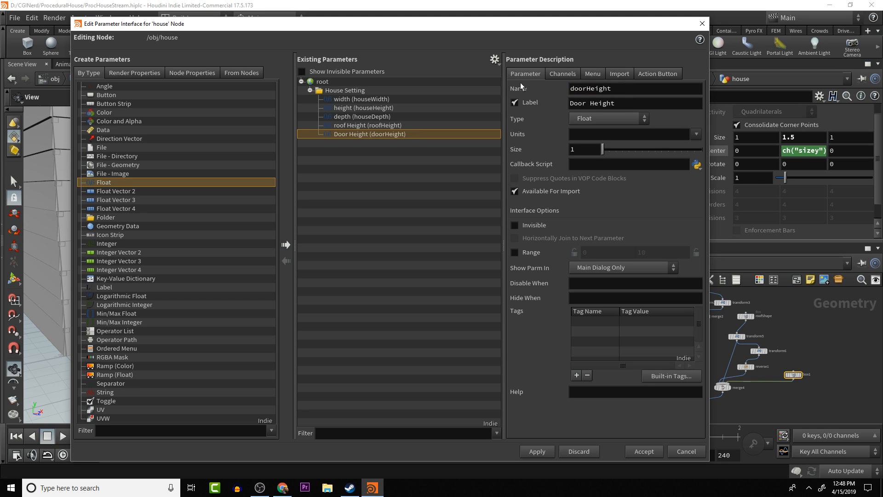
# - Give the Door Height parameter a default of 1.5 and apply the house node's edited parameter interface
pyautogui.click(562, 74)
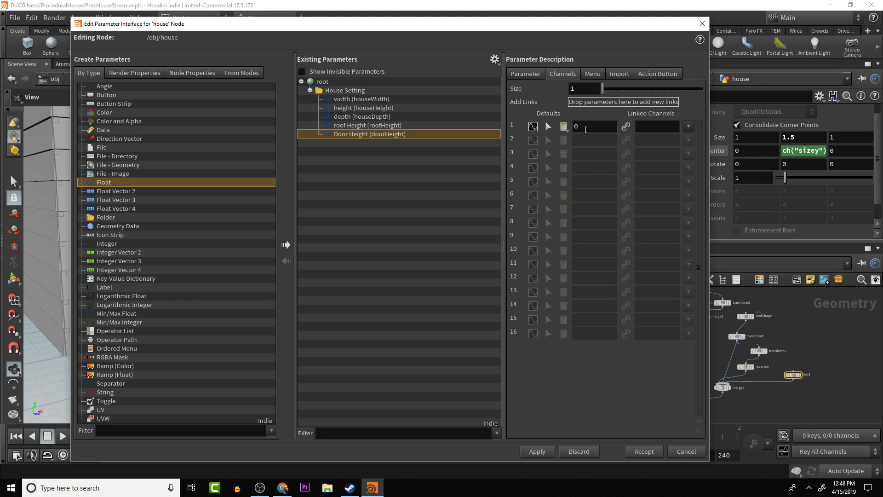
pyautogui.click(585, 129)
pyautogui.write('1.5')
pyautogui.press('Return')
pyautogui.click(528, 75)
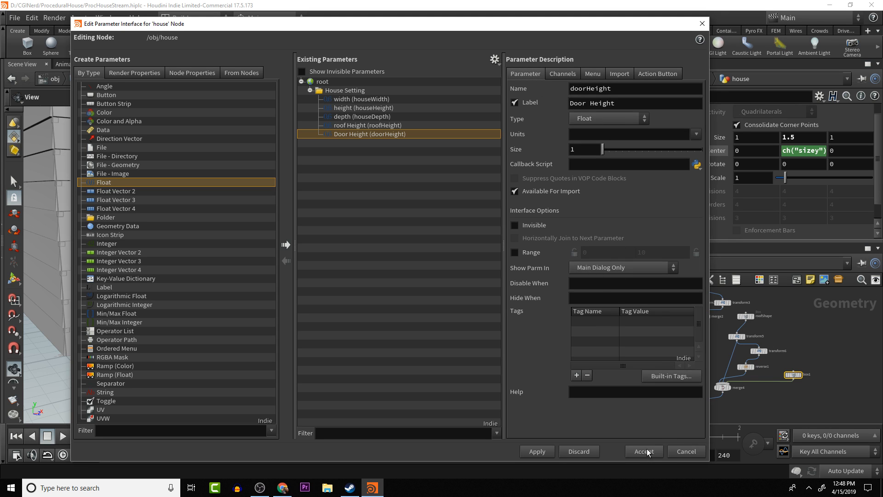
pyautogui.click(537, 452)
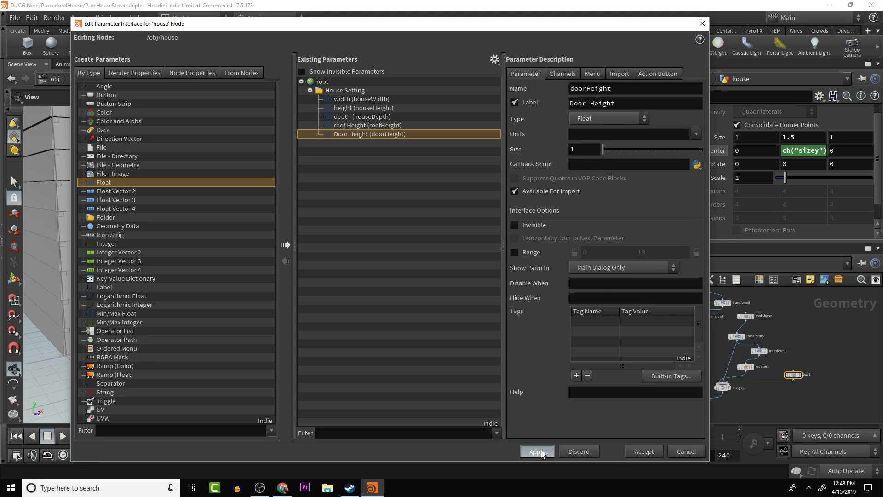
pyautogui.click(643, 452)
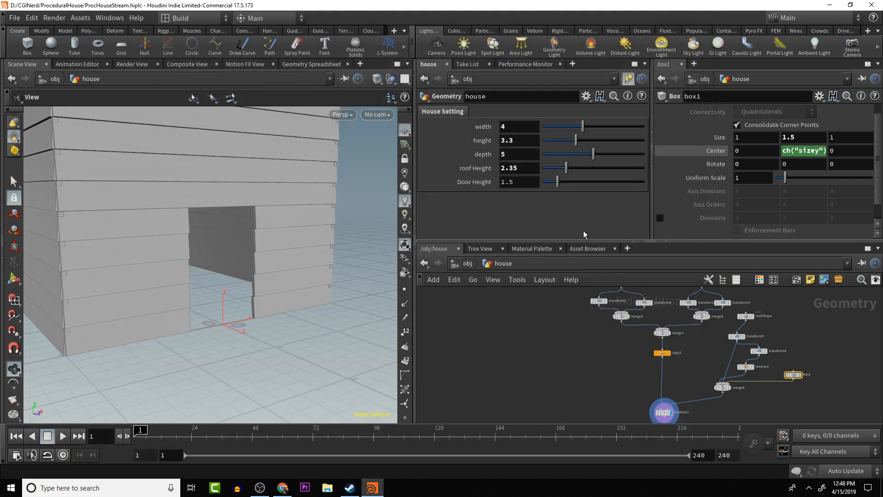
# - Link box1's Y size to the house node's Door Height parameter with a relative reference
pyautogui.rightClick(523, 182)
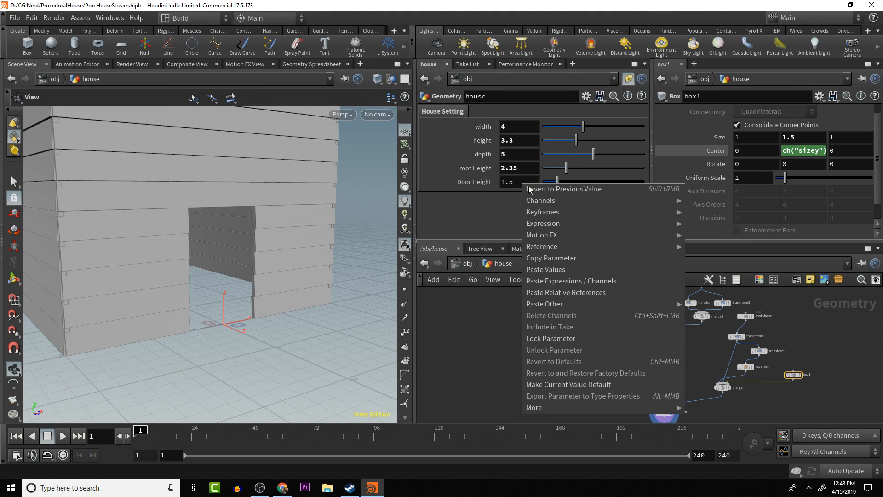
pyautogui.click(570, 257)
pyautogui.rightClick(806, 137)
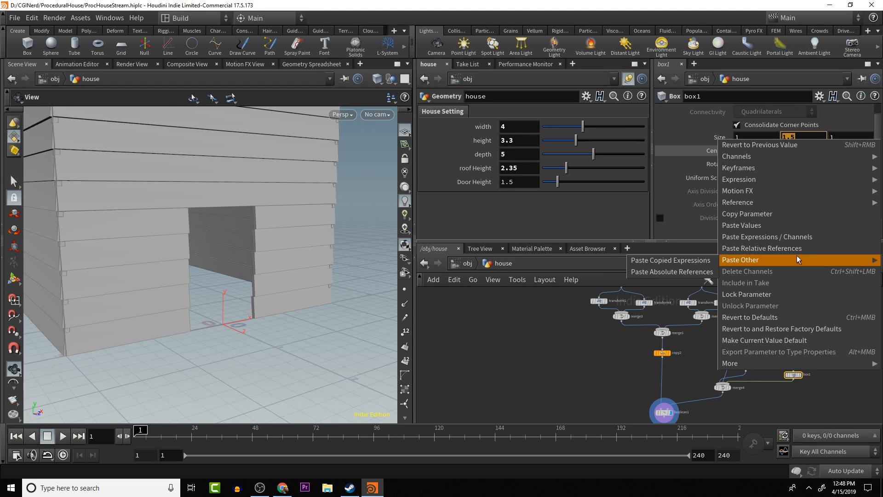
pyautogui.click(798, 250)
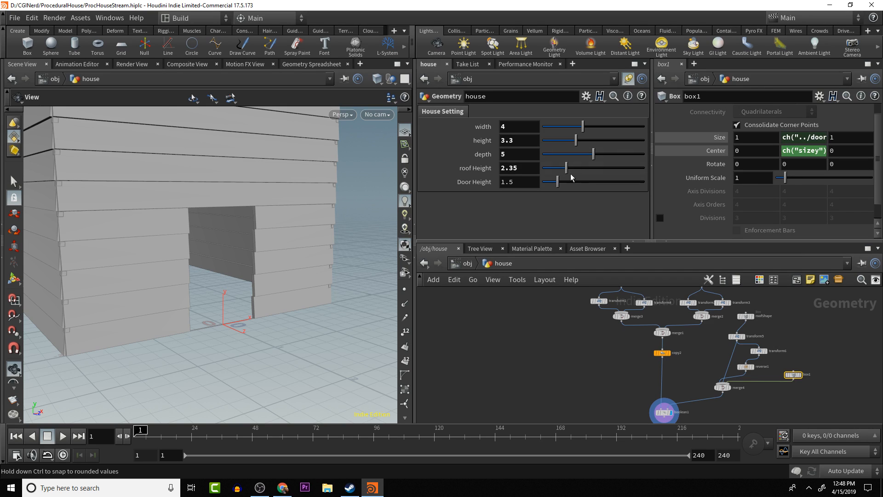
# - Try a Door Height of 1.18 on the house node to test the link, and return it to 1.5
pyautogui.moveTo(558, 180)
pyautogui.mouseDown()
pyautogui.moveTo(572, 182)
pyautogui.moveTo(554, 184)
pyautogui.mouseUp()
pyautogui.click(534, 181)
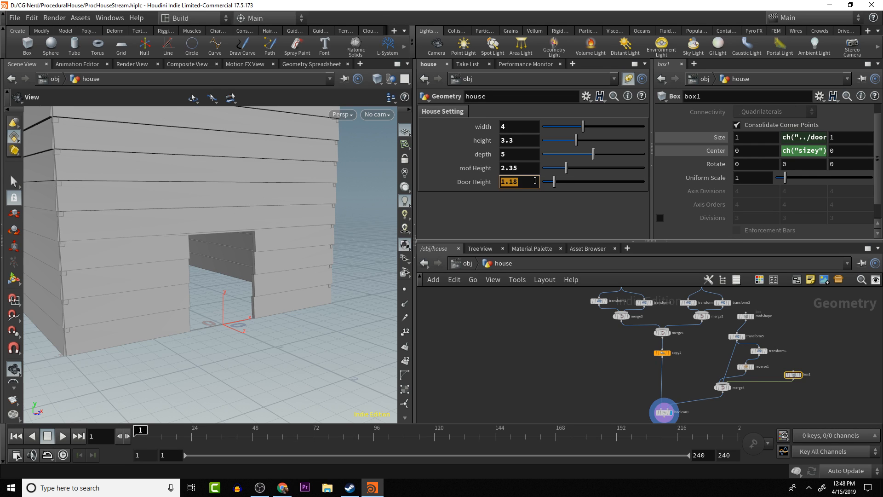
pyautogui.write('1.5')
pyautogui.press('Return')
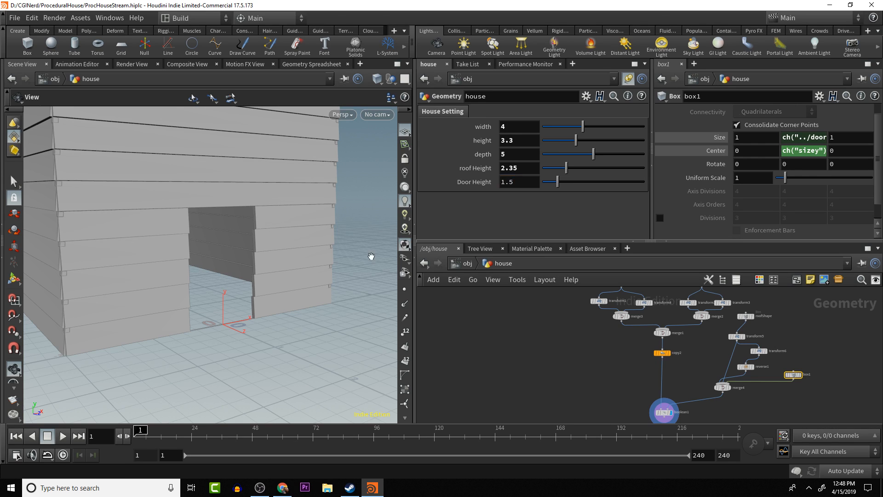
# - Save the house scene to its existing file, ProcHouseStream.hiplc
pyautogui.moveTo(303, 343); pyautogui.dragTo(221, 230)
pyautogui.hotkey('ctrl', 's')
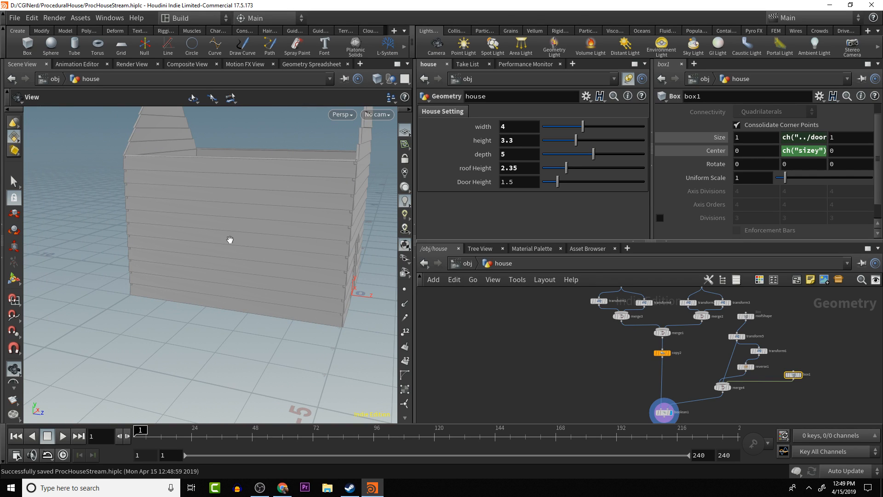
pyautogui.moveTo(360, 271); pyautogui.dragTo(168, 256)
# - Tidy the network by moving boolean1 and box1 closer to their connected nodes, and rename box1 to frontDoor
pyautogui.moveTo(663, 412); pyautogui.dragTo(666, 405)
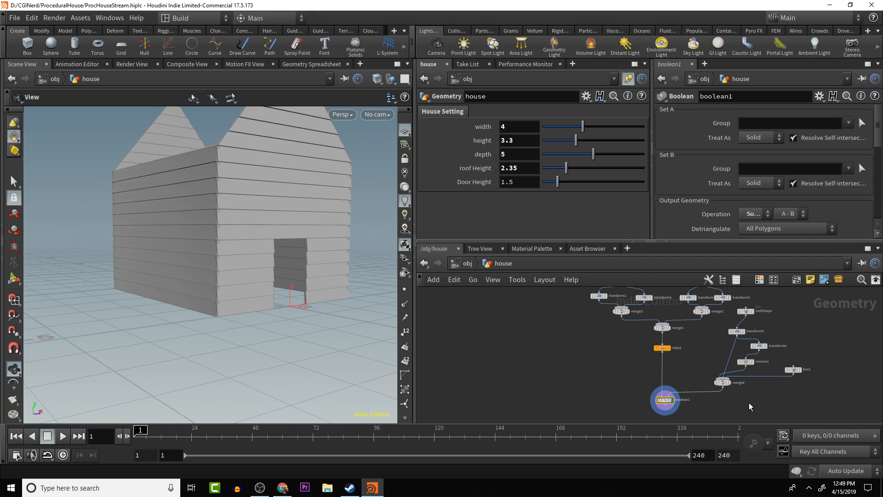
pyautogui.moveTo(756, 390); pyautogui.dragTo(692, 378, button='middle')
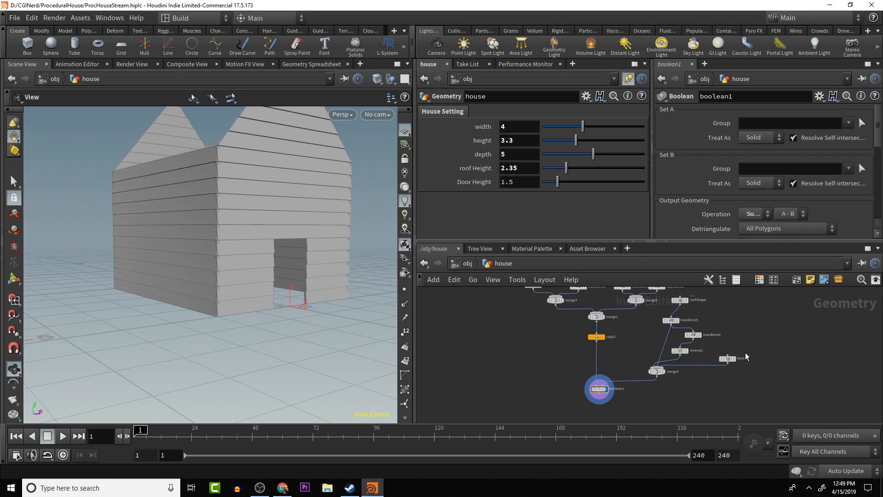
pyautogui.moveTo(725, 357); pyautogui.dragTo(713, 348)
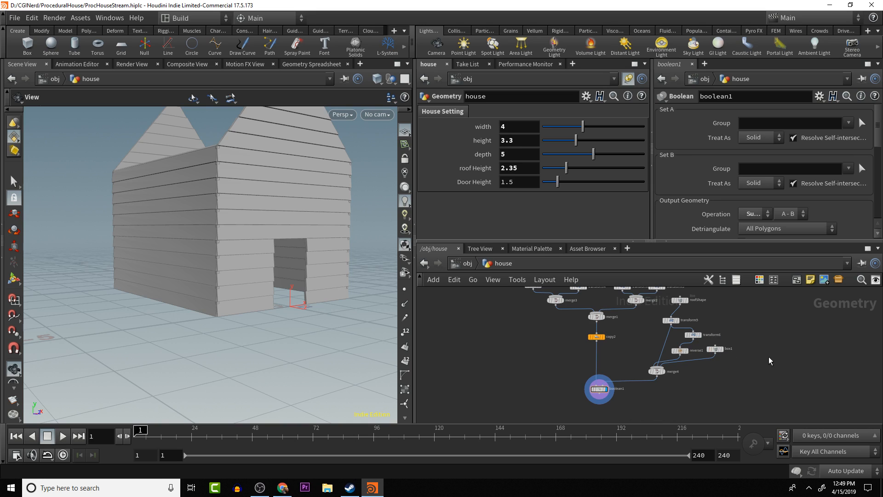
pyautogui.doubleClick(729, 349)
pyautogui.press('Return')
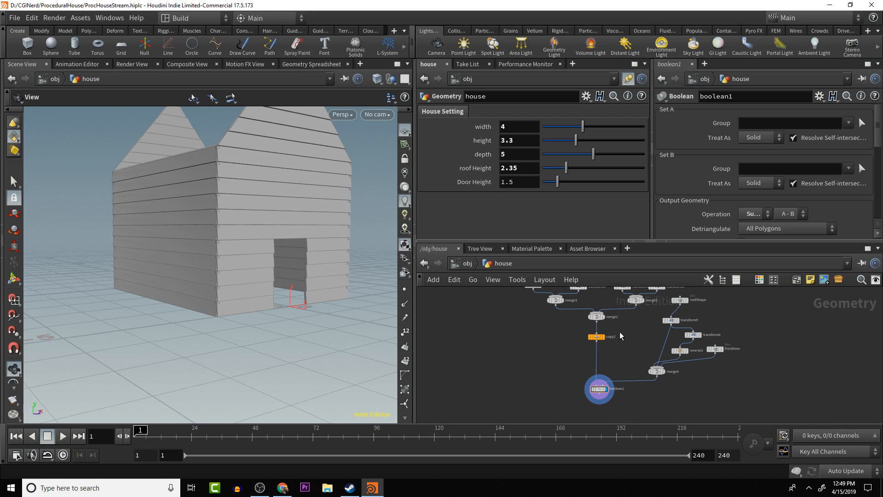
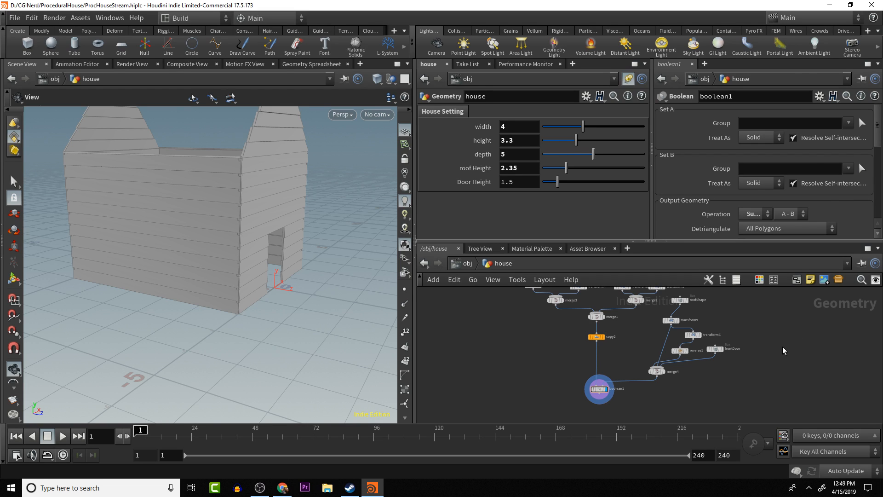
# - Add a Box node beside frontDoor in the house network and rename it dideWindows
pyautogui.press('Tab')
pyautogui.write('box')
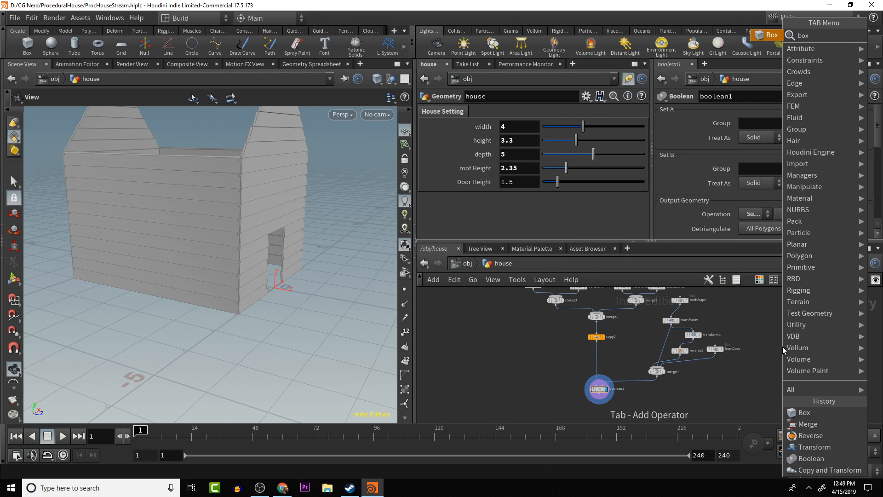
pyautogui.press('Return')
pyautogui.click(783, 347)
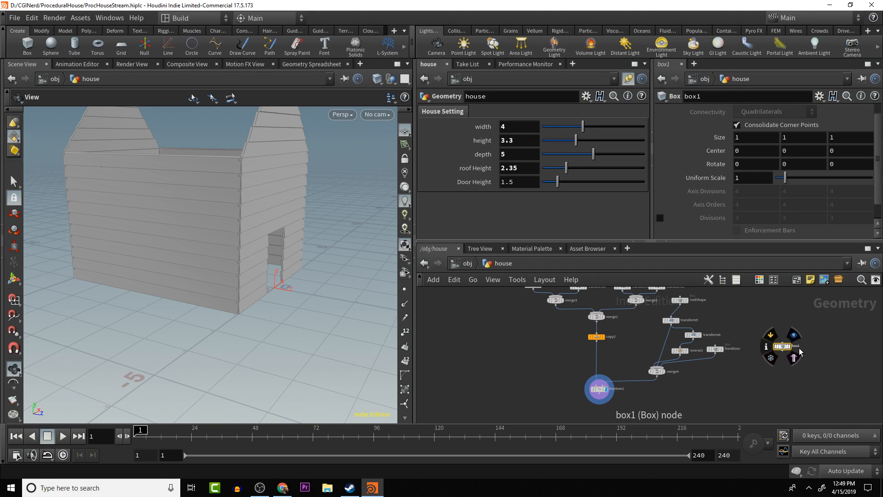
pyautogui.doubleClick(797, 347)
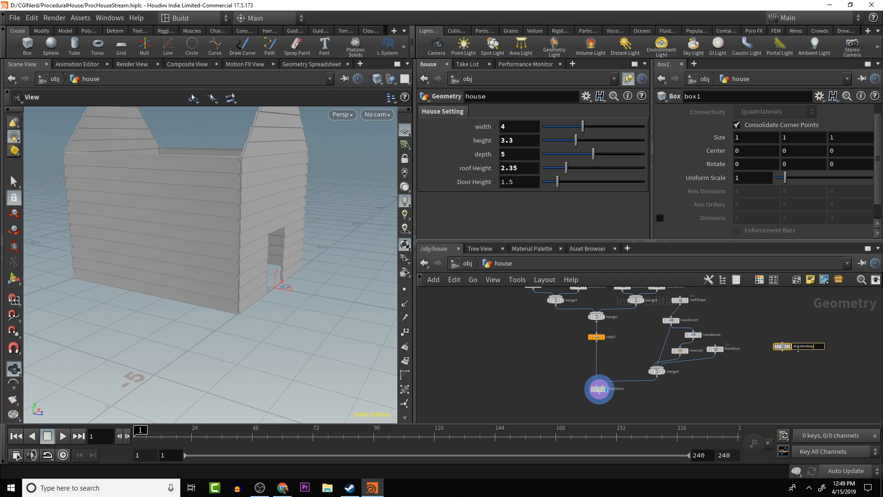
pyautogui.press('Return')
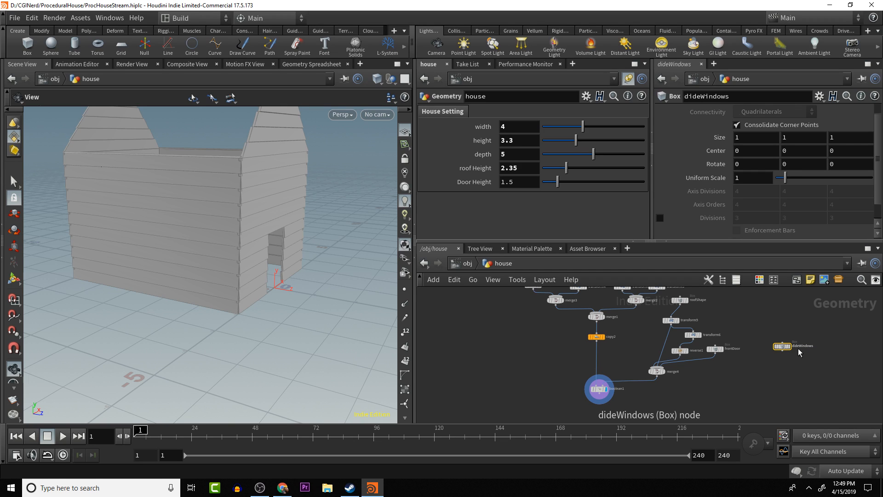
# - Try wiring dideWindows into merge4, cut that connection, and move the node closer to frontDoor
pyautogui.click(782, 353)
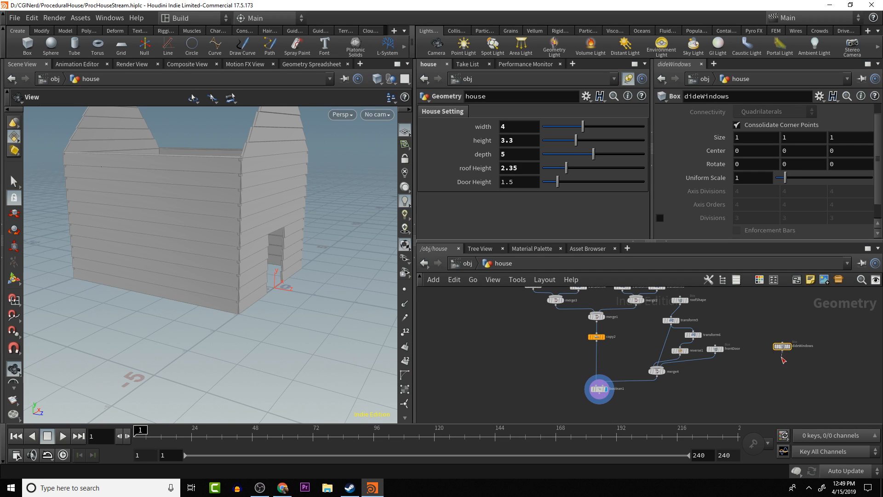
pyautogui.click(658, 370)
pyautogui.press('y')
pyautogui.moveTo(754, 349)
pyautogui.mouseDown()
pyautogui.moveTo(761, 361)
pyautogui.moveTo(788, 360)
pyautogui.moveTo(755, 352)
pyautogui.mouseUp()
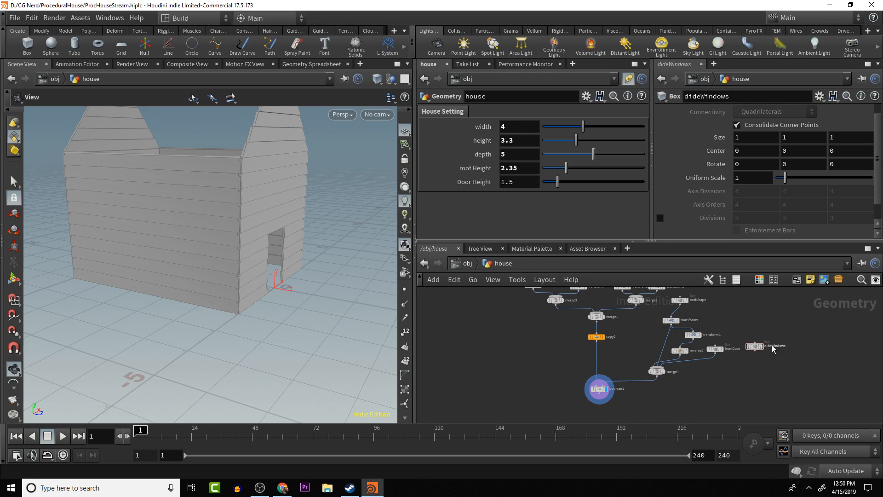
# - Add a Line node near dideWindows and set its direction to 0, 0, -1
pyautogui.press('Tab')
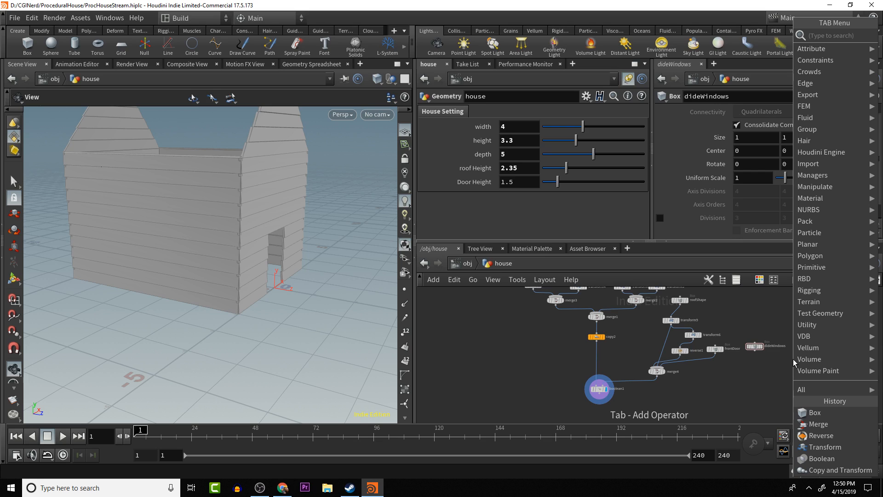
pyautogui.write('line')
pyautogui.press('Return')
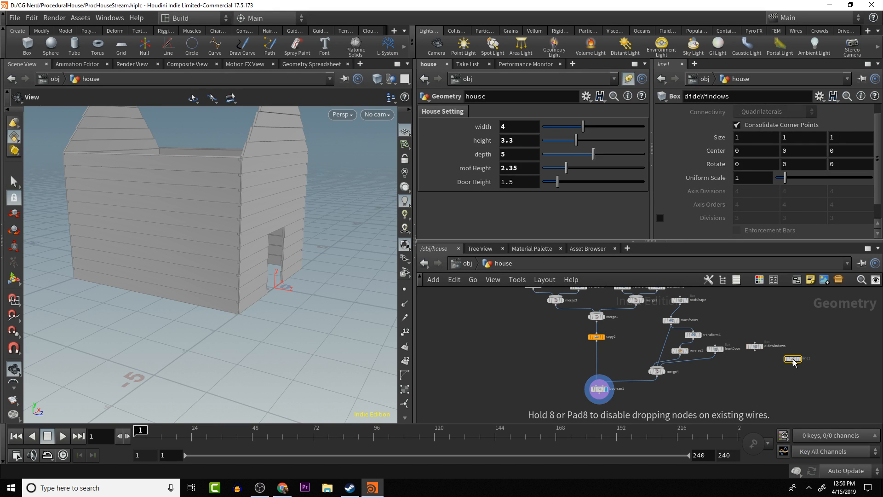
pyautogui.click(792, 359)
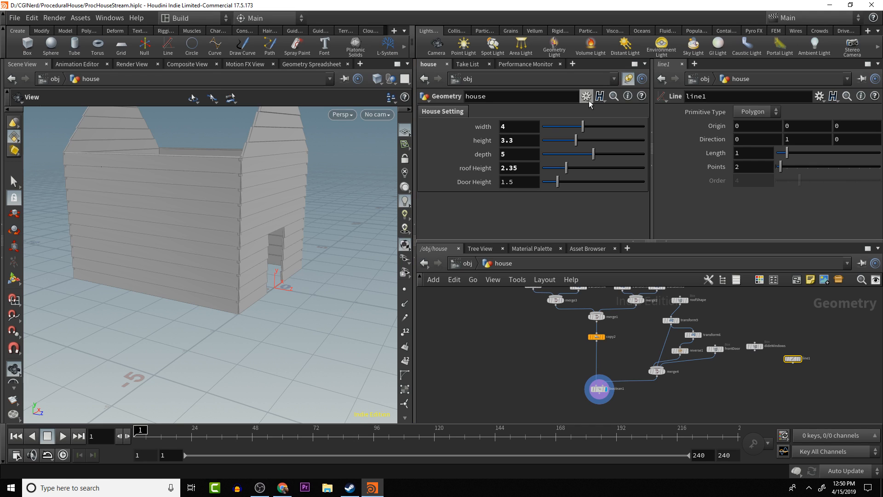
pyautogui.click(817, 136)
pyautogui.write('0')
pyautogui.press('Tab')
pyautogui.press('Return')
# - Wire line1 into merge4, inspect the merged cutters, and return the display to boolean1 with line1 templated
pyautogui.moveTo(792, 365); pyautogui.dragTo(665, 375)
pyautogui.click(666, 375)
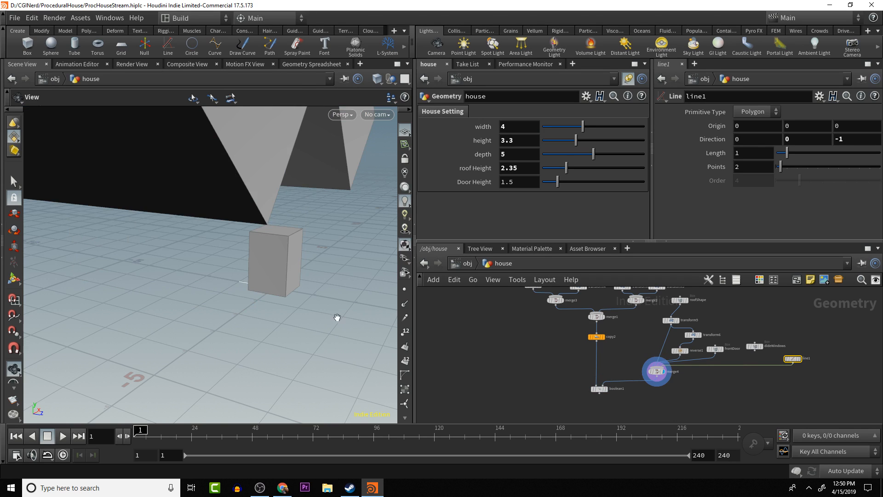
pyautogui.moveTo(335, 316); pyautogui.dragTo(386, 309)
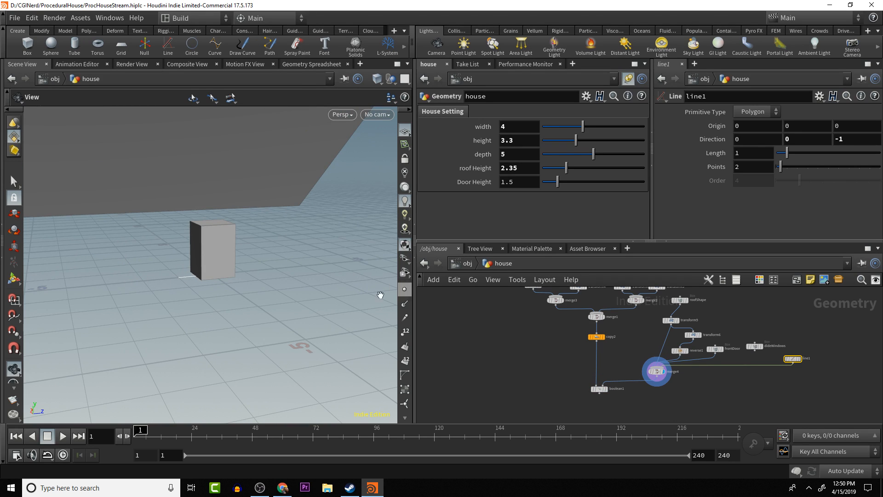
pyautogui.moveTo(255, 276); pyautogui.dragTo(178, 275)
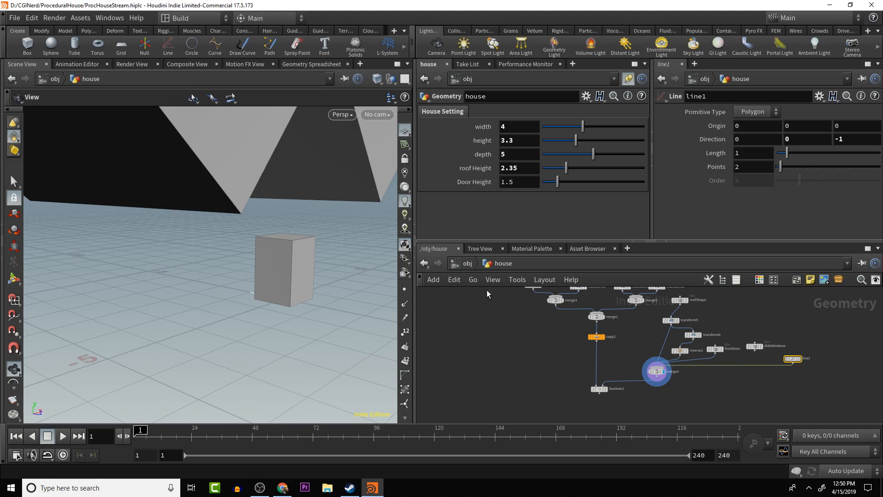
pyautogui.click(609, 391)
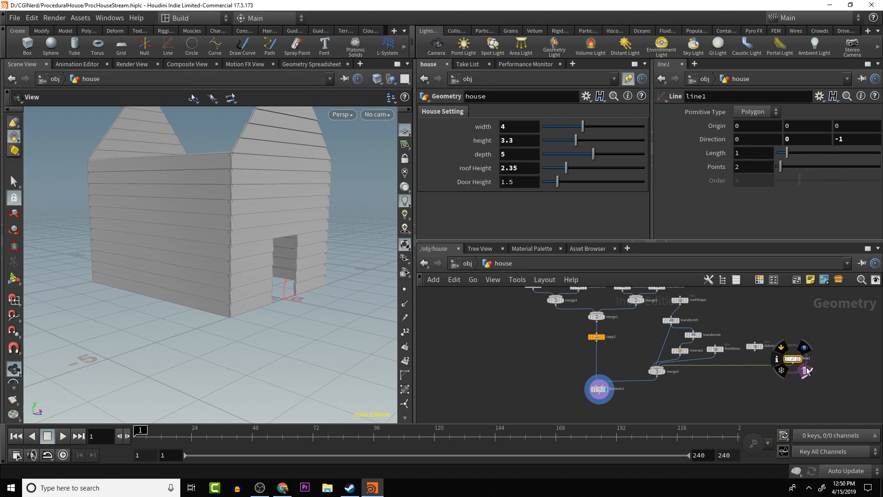
pyautogui.moveTo(308, 334); pyautogui.dragTo(394, 332)
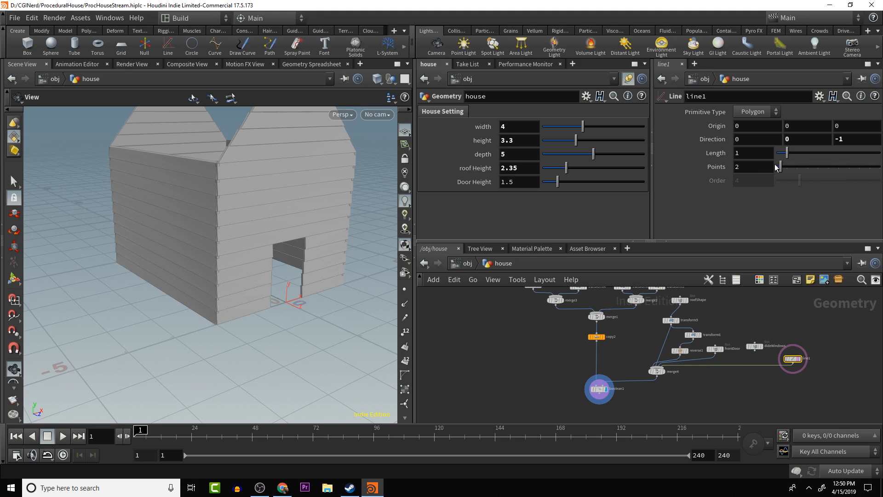
# - Link line1's length to the house node's depth parameter with a relative reference
pyautogui.rightClick(523, 155)
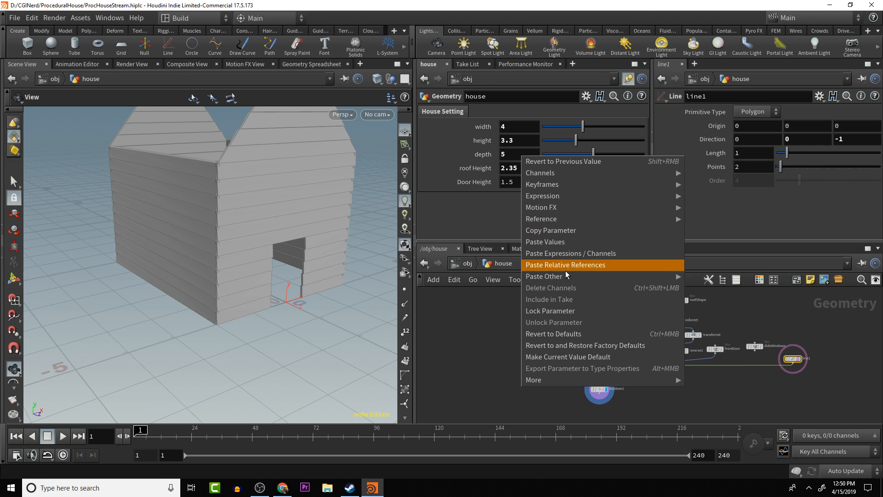
pyautogui.click(568, 230)
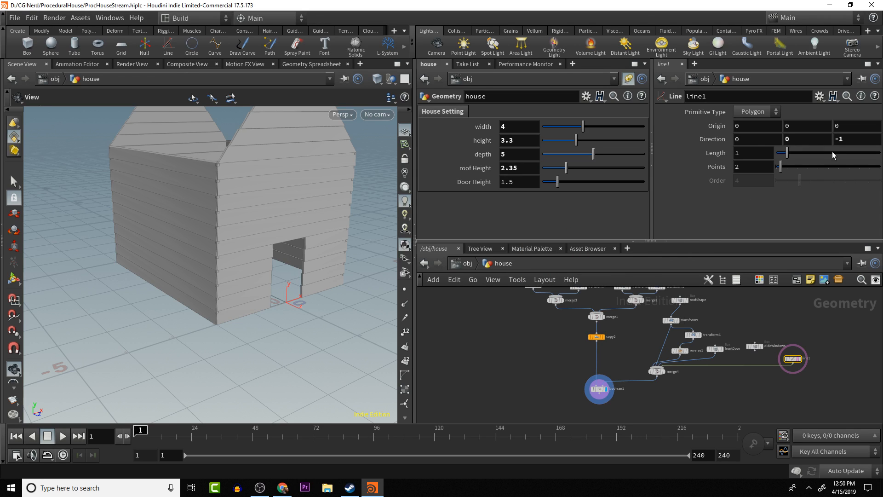
pyautogui.rightClick(740, 153)
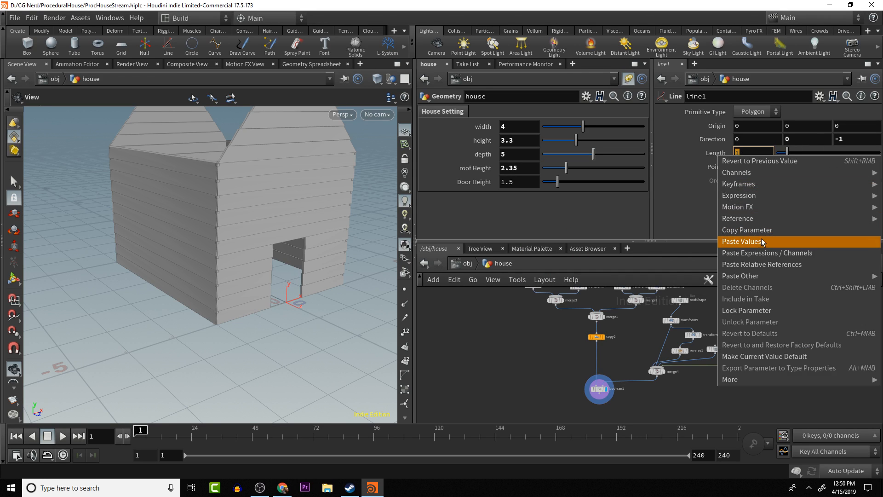
pyautogui.click(763, 261)
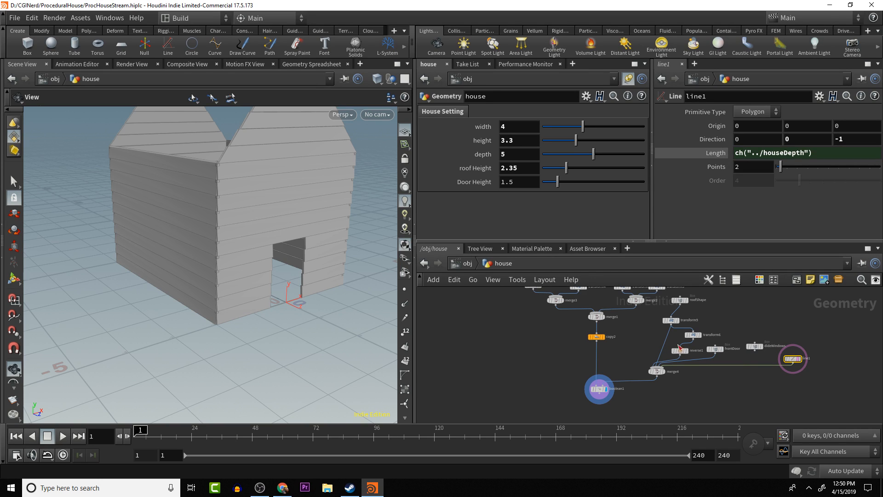
# - Rename the line1 node to houseDepth
pyautogui.moveTo(340, 311)
pyautogui.mouseDown()
pyautogui.moveTo(292, 317)
pyautogui.moveTo(294, 299)
pyautogui.moveTo(338, 315)
pyautogui.mouseUp()
pyautogui.moveTo(337, 315); pyautogui.dragTo(500, 361, button='middle')
pyautogui.moveTo(313, 315); pyautogui.dragTo(158, 253)
pyautogui.moveTo(238, 252); pyautogui.dragTo(182, 223)
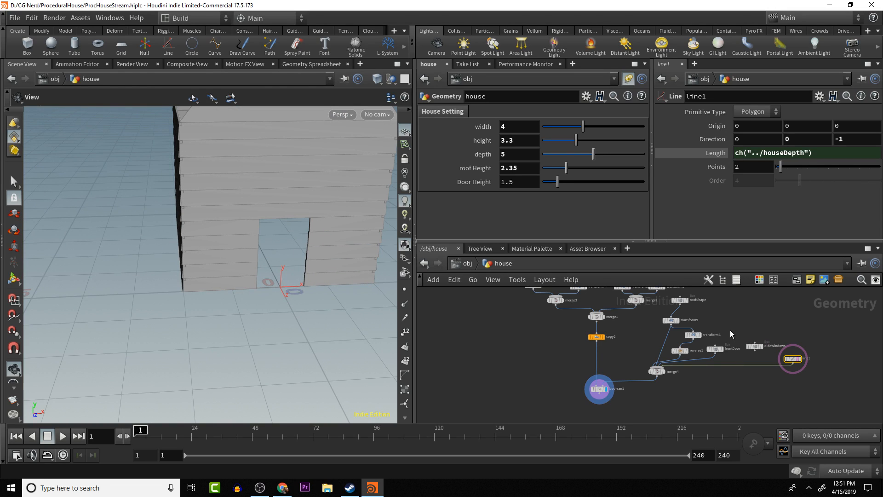
pyautogui.moveTo(748, 346); pyautogui.dragTo(710, 327, button='middle')
pyautogui.scroll(3, 710, 327)
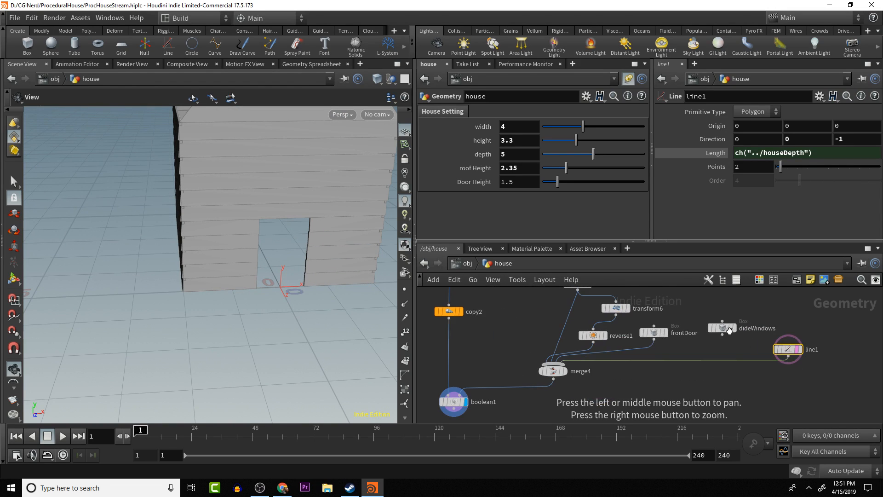
pyautogui.doubleClick(811, 349)
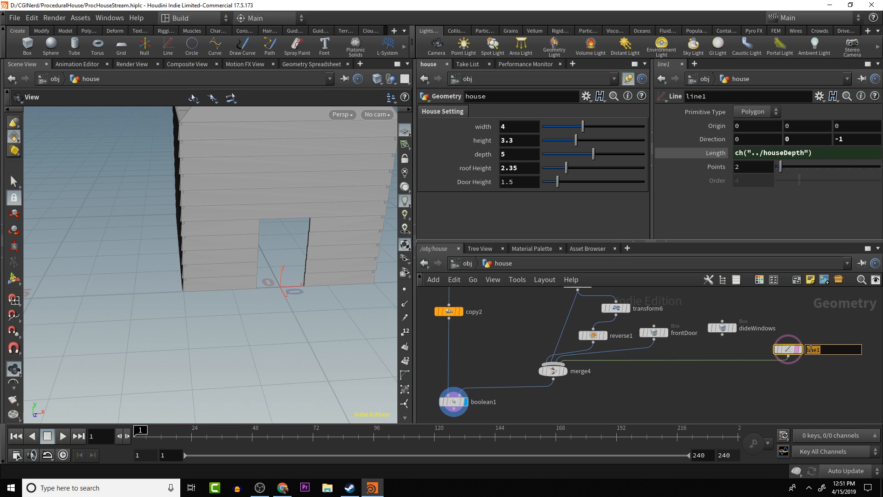
pyautogui.write('houseDepth')
pyautogui.press('Return')
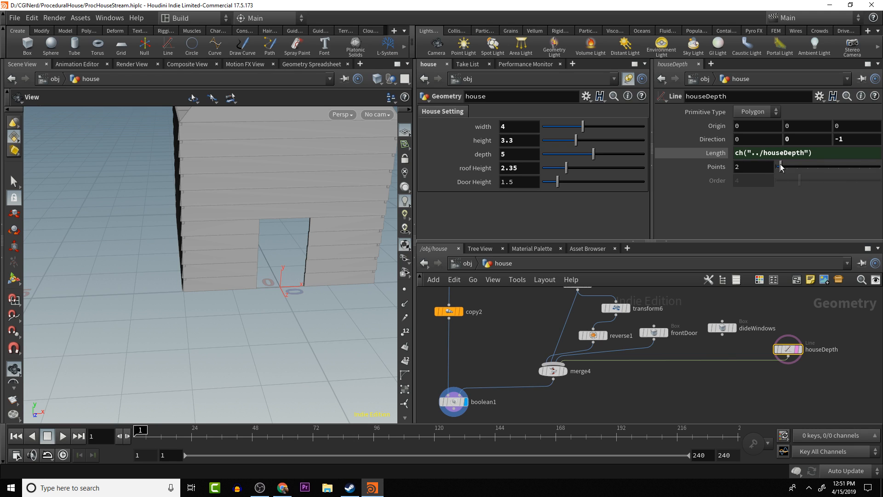
# - Move houseDepth closer to dideWindows and shift merge4 slightly down to make room in the network
pyautogui.moveTo(382, 276); pyautogui.dragTo(280, 183)
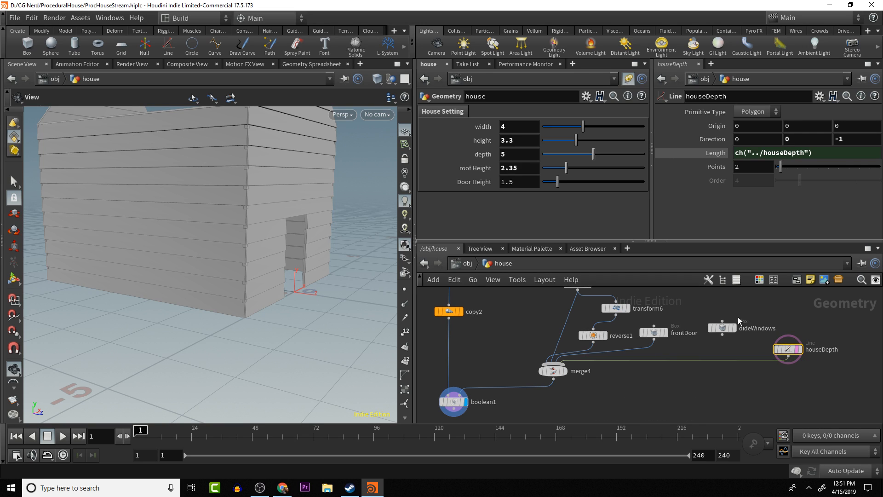
pyautogui.moveTo(776, 348); pyautogui.dragTo(752, 346)
pyautogui.moveTo(554, 370); pyautogui.dragTo(554, 381)
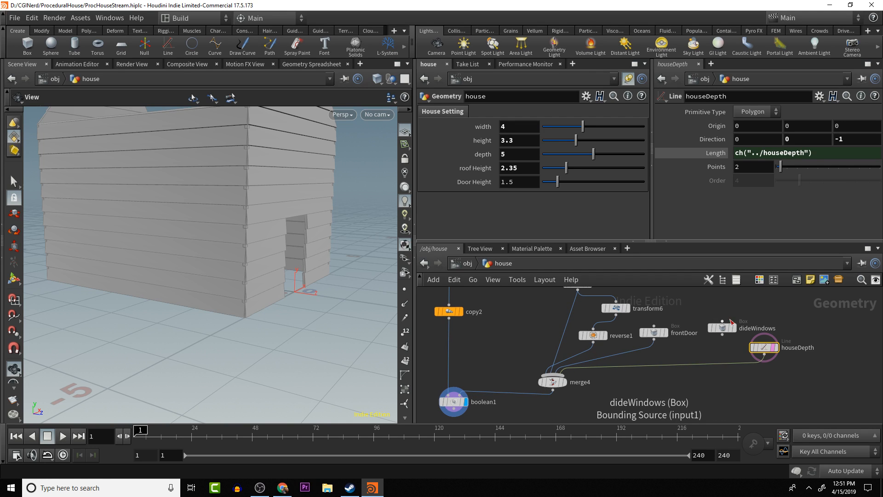
# - Add a Copy to Points node that copies dideWindows onto houseDepth's points, and feed it into merge4 in place of the line
pyautogui.moveTo(729, 333)
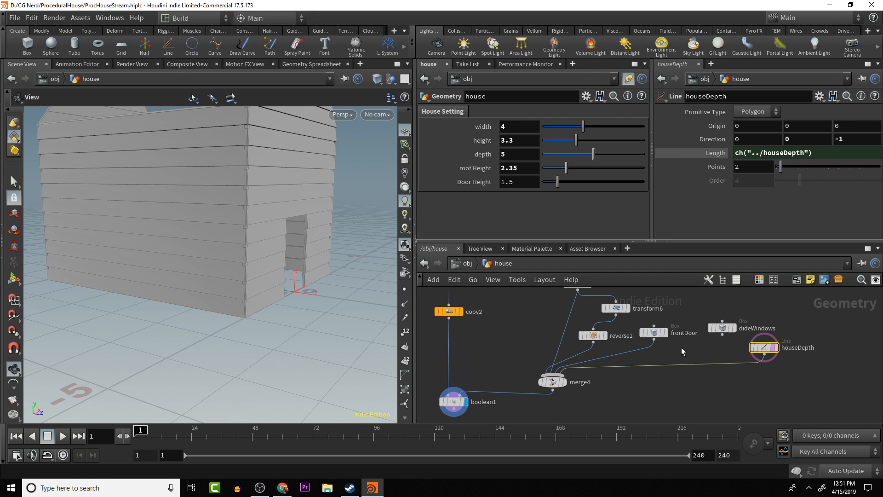
pyautogui.press('Tab')
pyautogui.write('copy')
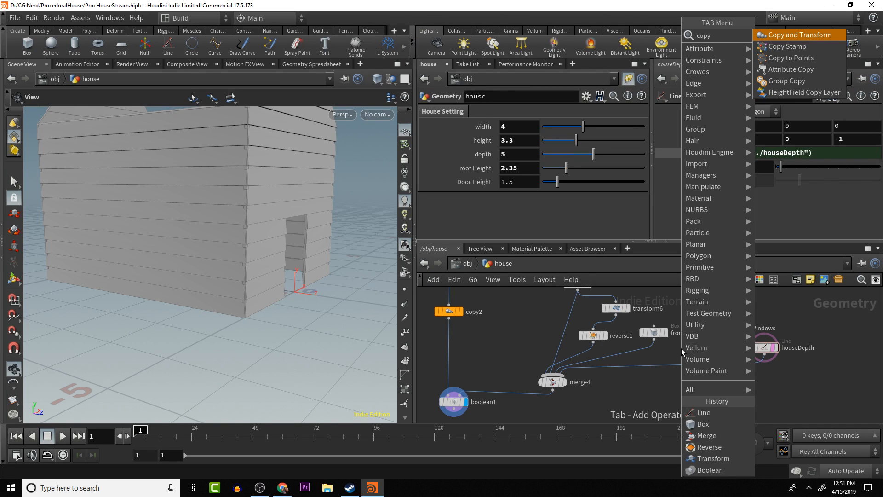
pyautogui.press('Return')
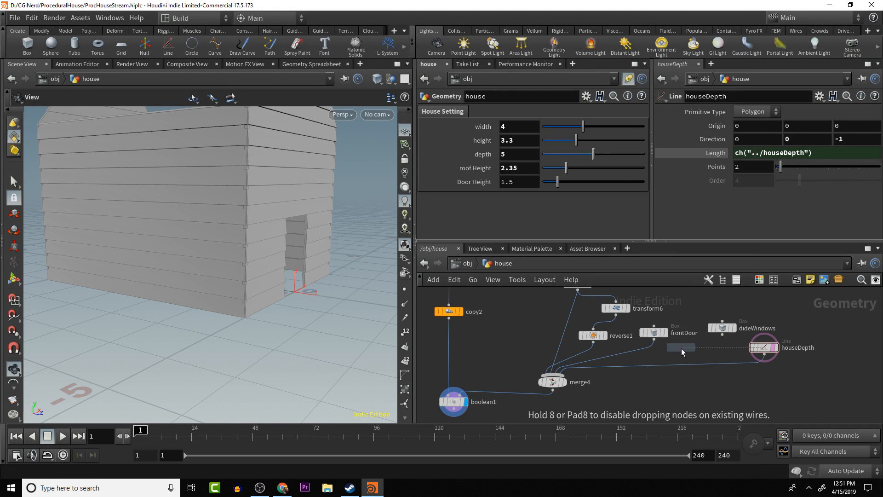
pyautogui.click(728, 384)
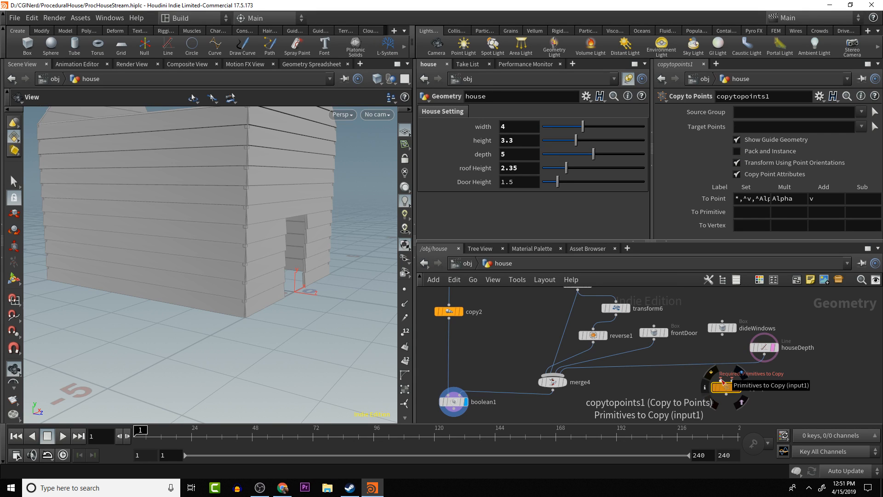
pyautogui.moveTo(721, 380); pyautogui.dragTo(722, 334)
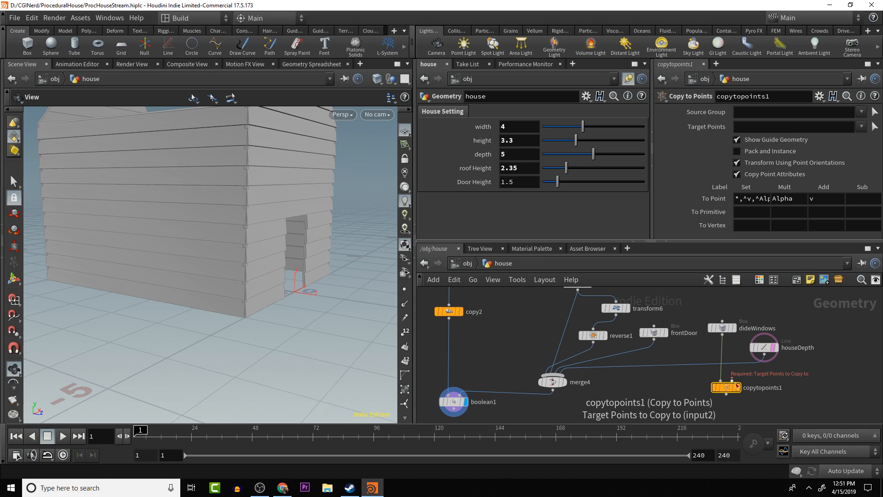
pyautogui.moveTo(734, 383); pyautogui.dragTo(580, 381)
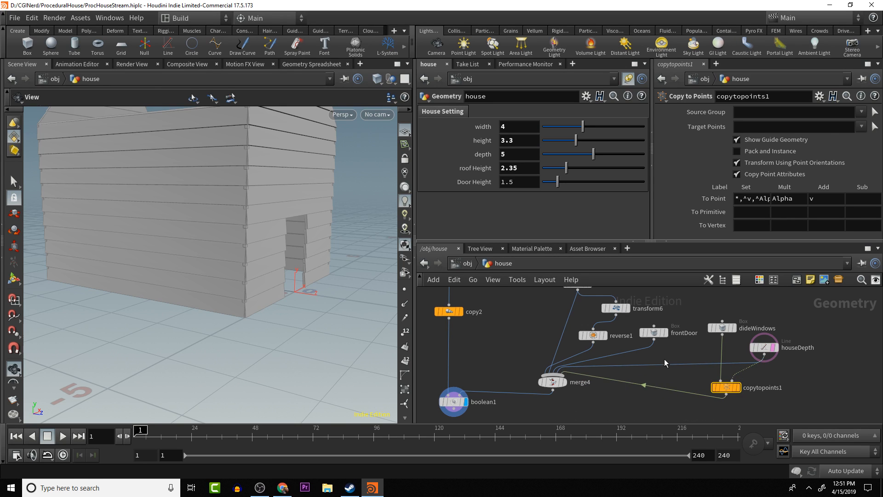
pyautogui.press('y')
pyautogui.moveTo(674, 355)
pyautogui.mouseDown()
pyautogui.moveTo(690, 374)
pyautogui.moveTo(713, 375)
pyautogui.mouseUp()
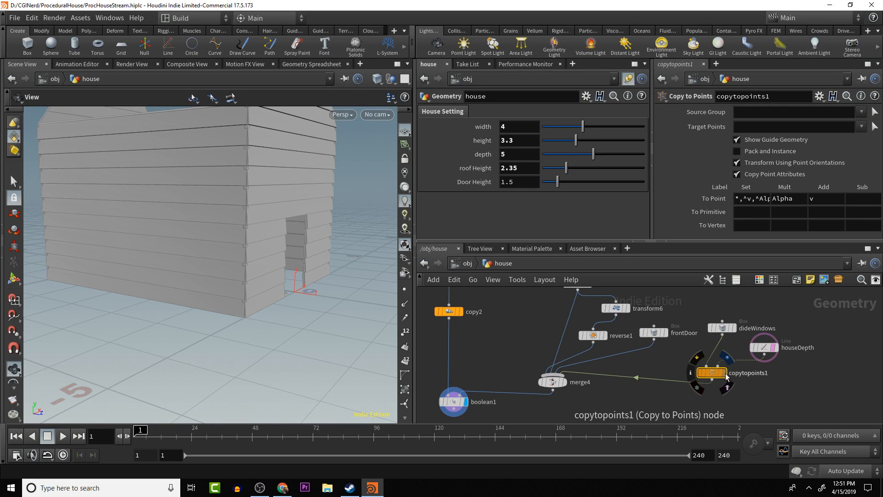
# - Display copytopoints1 and move its two input nodes, dideWindows and houseDepth, farther above it
pyautogui.click(726, 358)
pyautogui.moveTo(193, 309); pyautogui.dragTo(212, 302)
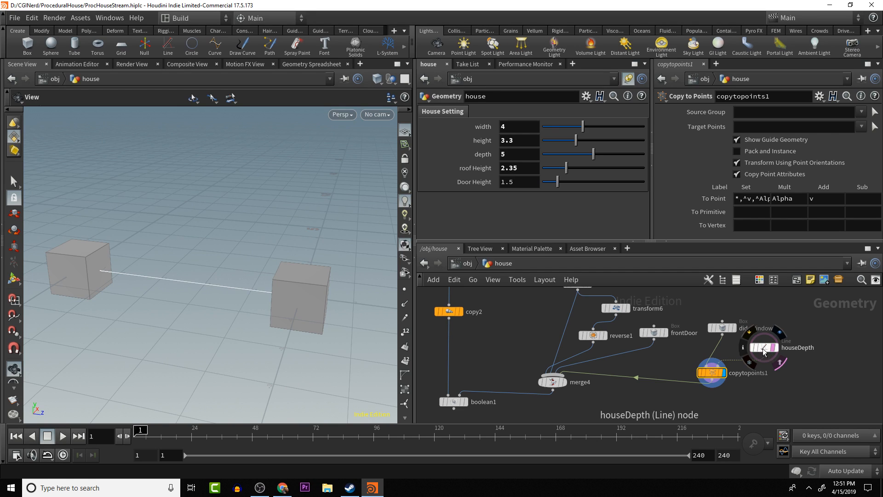
pyautogui.moveTo(762, 348); pyautogui.dragTo(722, 311)
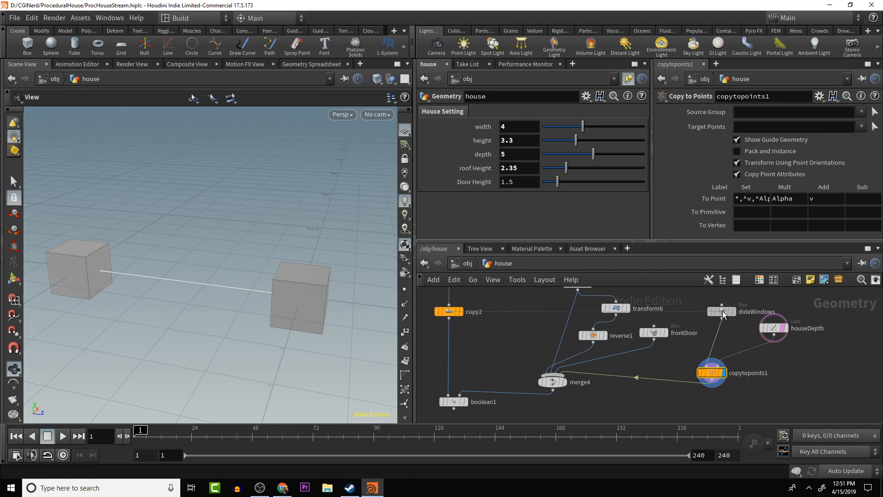
# - Set the houseDepth line's number of points to 4
pyautogui.click(771, 324)
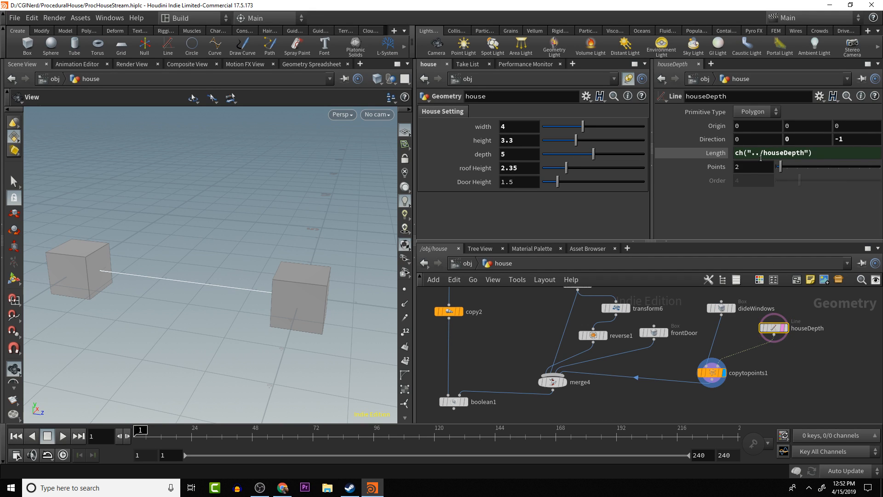
pyautogui.click(751, 168)
pyautogui.write('4')
pyautogui.press('Return')
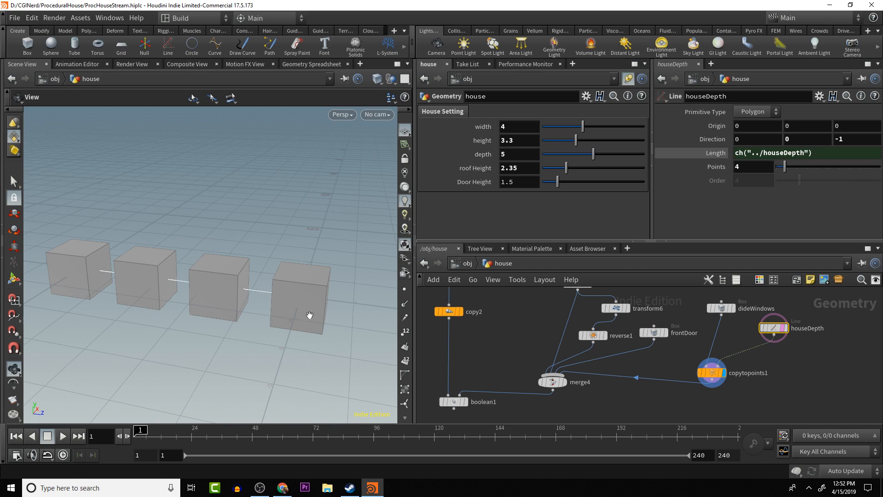
pyautogui.moveTo(309, 315); pyautogui.dragTo(294, 352)
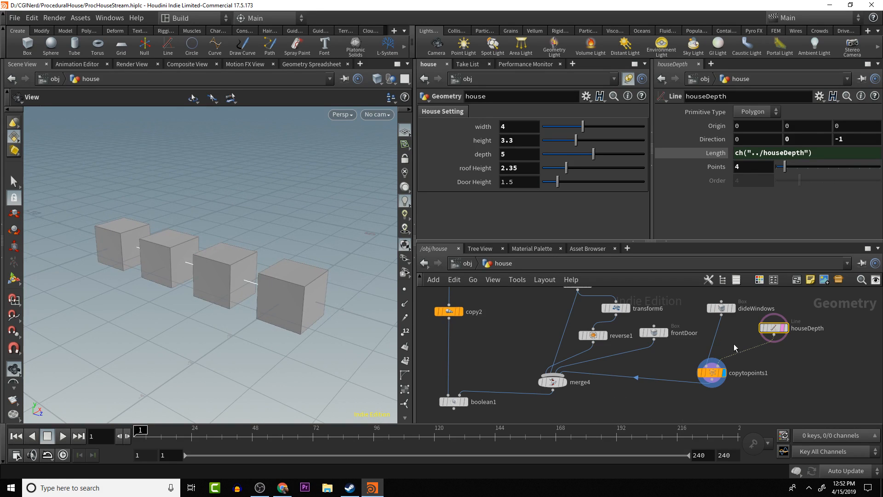
pyautogui.press('Tab')
pyautogui.write('gro')
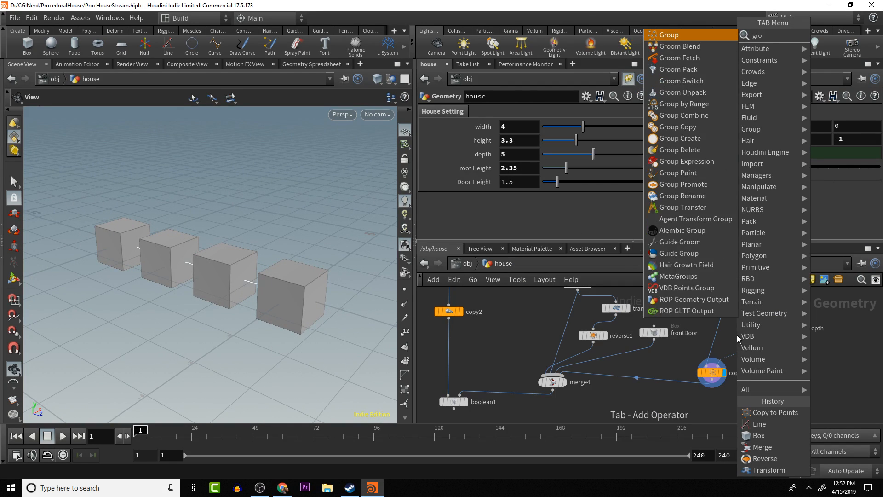
pyautogui.press('Return')
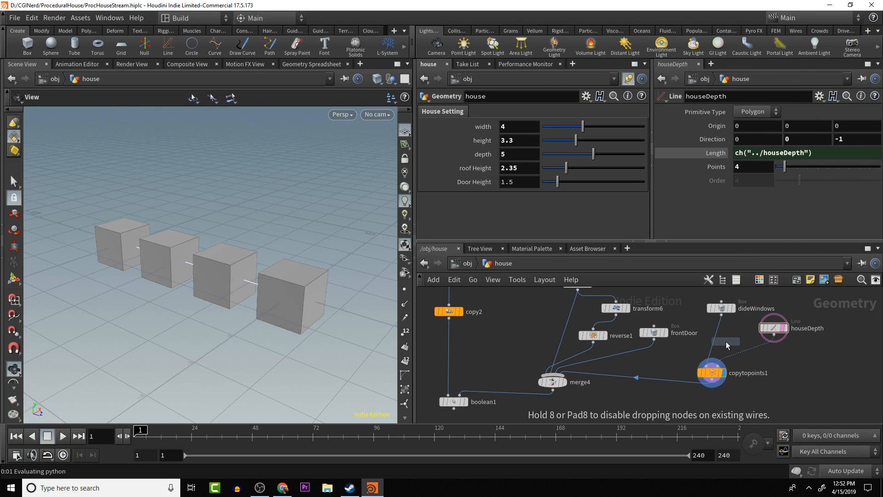
pyautogui.click(736, 341)
pyautogui.moveTo(736, 342)
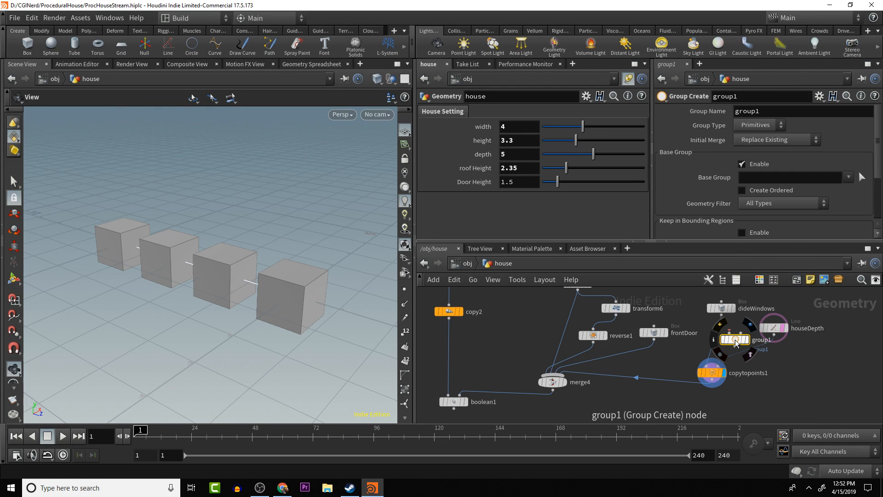
pyautogui.press('Delete')
# - Insert a Group by Range node on the connection between dideWindows and copytopoints1
pyautogui.press('Tab')
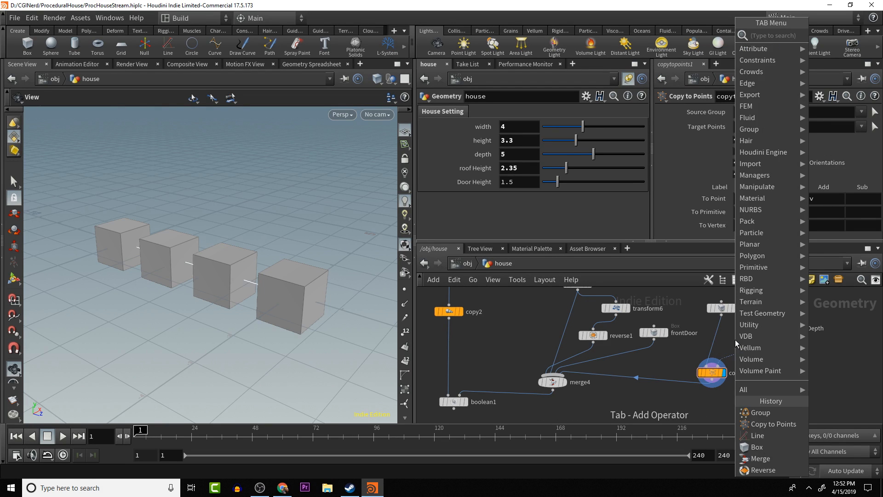
pyautogui.write('group')
pyautogui.press('Down')
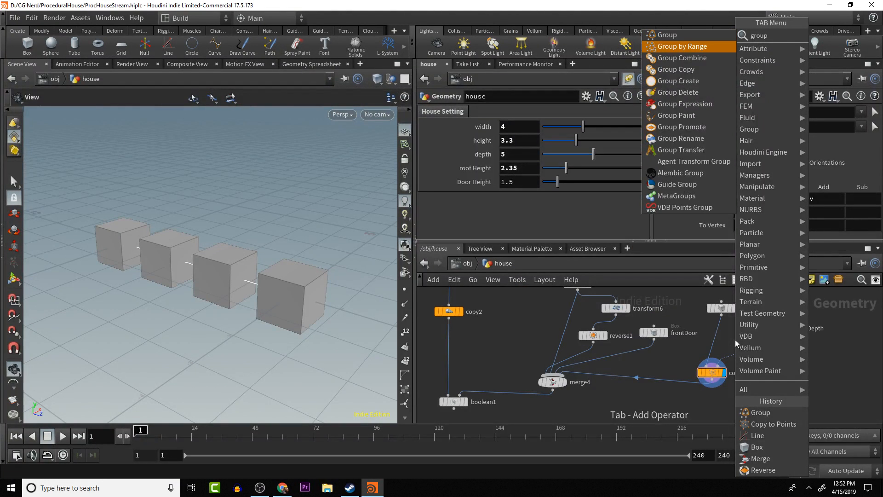
pyautogui.press('Return')
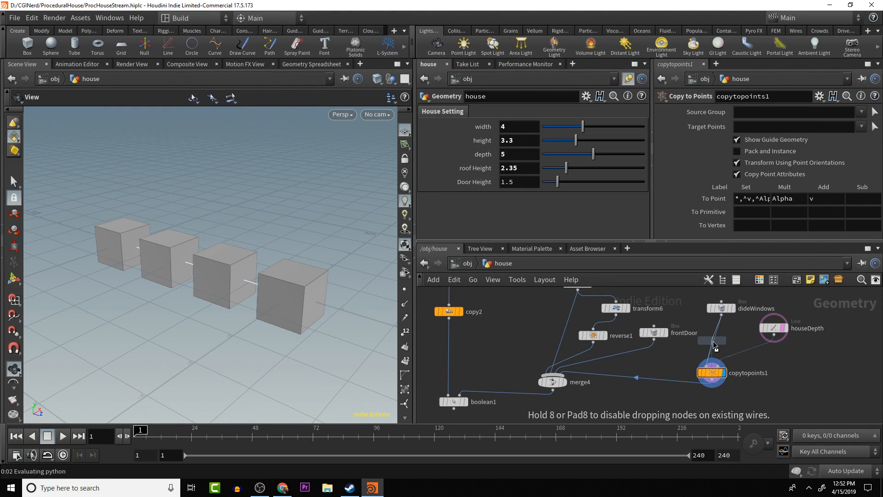
pyautogui.click(712, 341)
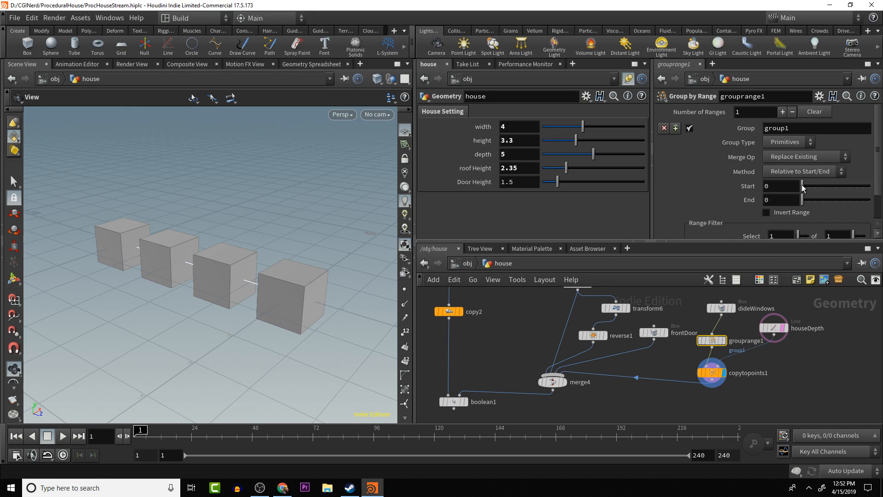
# - Set the Group by Range node's Start and End to 1 and name its group createWinGrp
pyautogui.moveTo(802, 186); pyautogui.dragTo(809, 205)
pyautogui.doubleClick(805, 128)
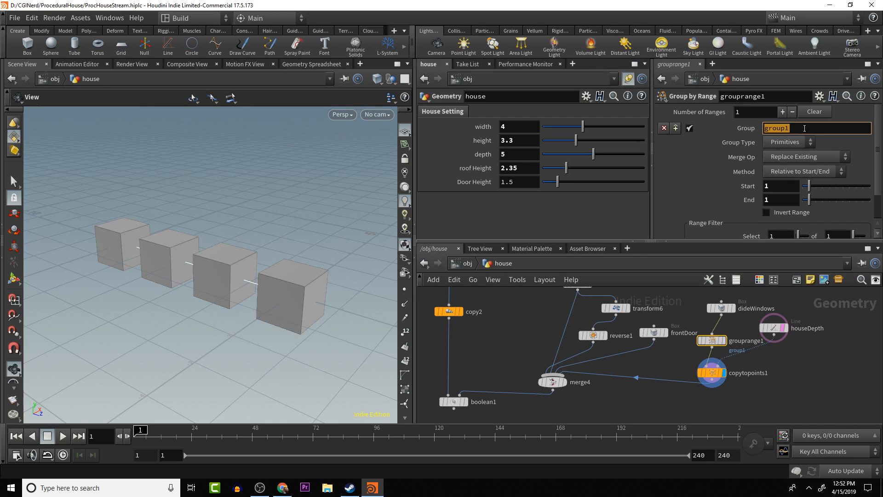
pyautogui.write('createWin')
pyautogui.press('BackSpace')
pyautogui.write('p')
pyautogui.press('Return')
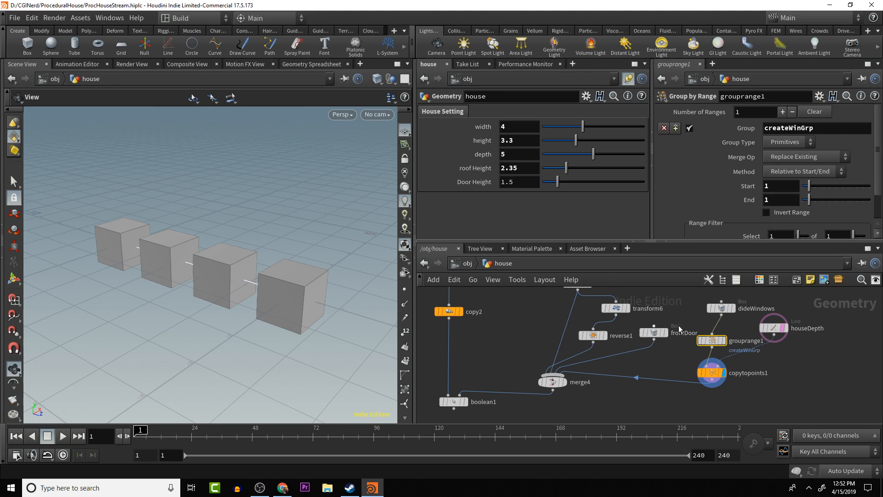
# - Change the createWinGrp group type to Points
pyautogui.scroll(-2, 706, 211)
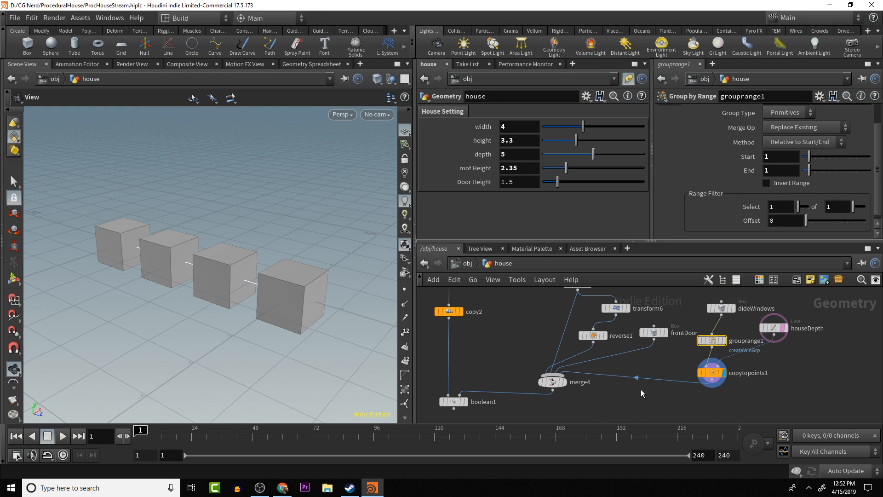
pyautogui.moveTo(720, 373)
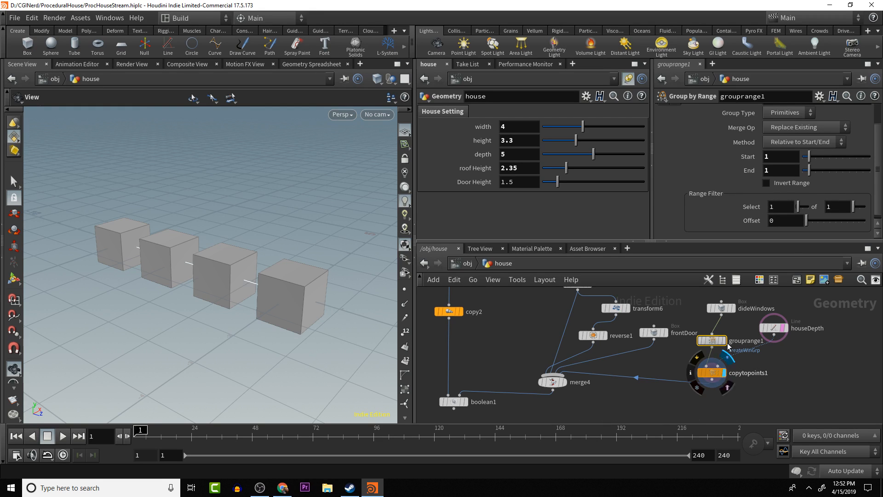
pyautogui.scroll(2, 761, 160)
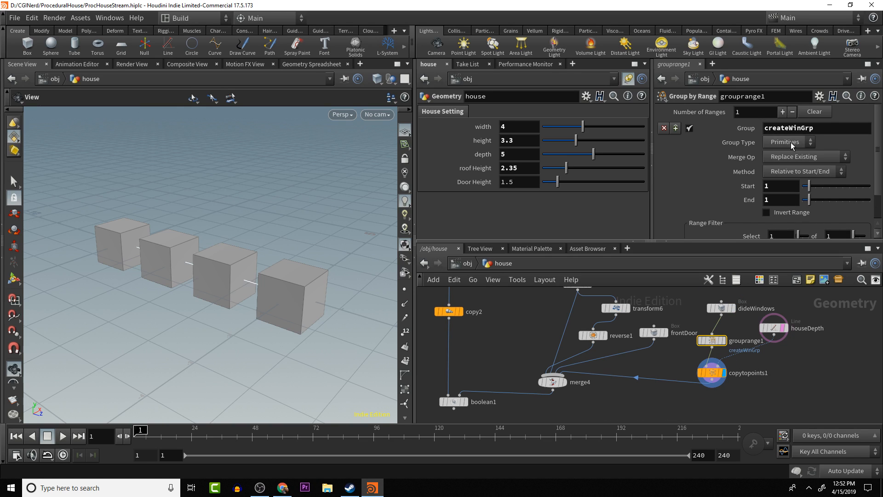
pyautogui.click(788, 143)
pyautogui.click(782, 153)
# - Check which groups copytopoints1 offers for its Target Points and Source Group
pyautogui.click(710, 374)
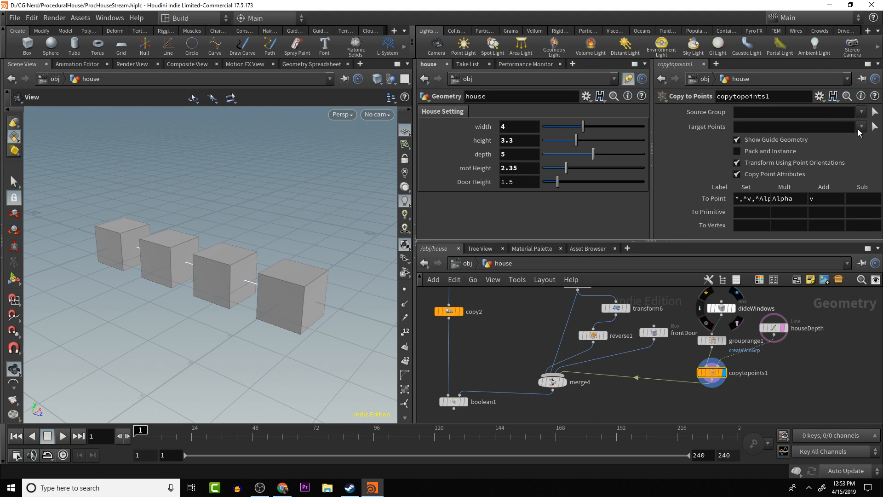
pyautogui.click(860, 128)
pyautogui.click(863, 126)
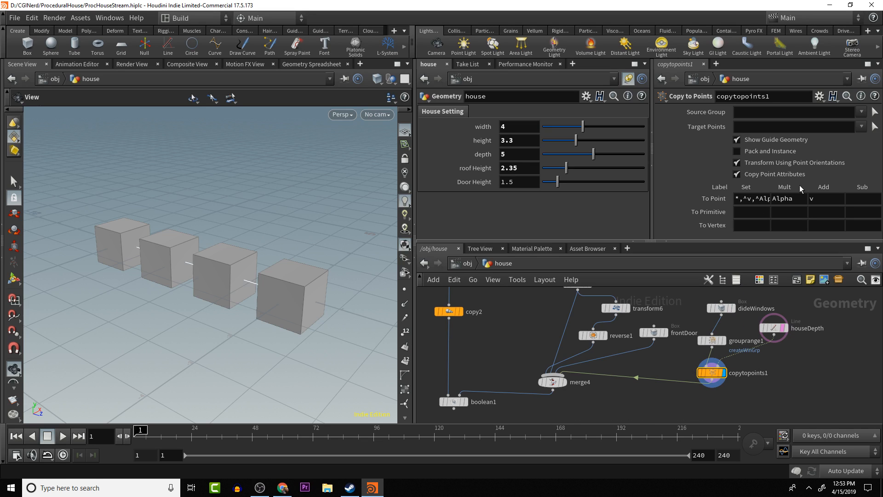
pyautogui.click(860, 111)
pyautogui.click(859, 111)
# - Take grouprange1 off the dideWindows branch and wire it between houseDepth and copytopoints1's target points input
pyautogui.click(712, 340)
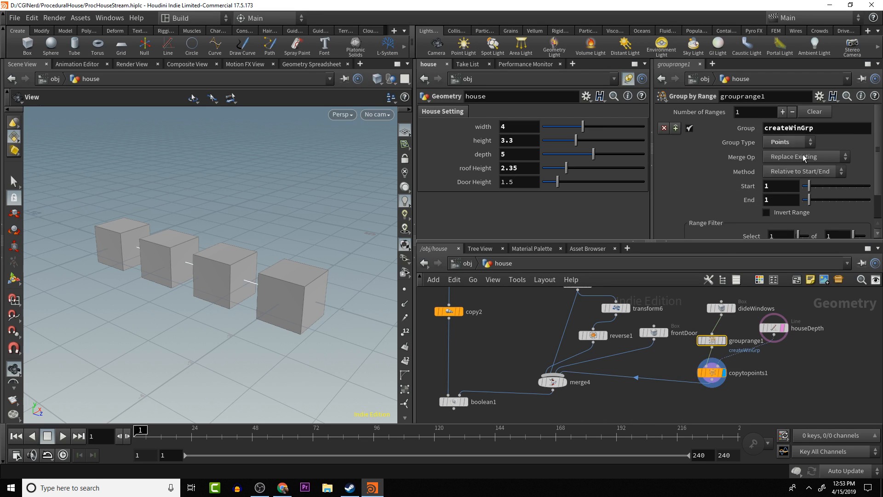
pyautogui.moveTo(716, 345)
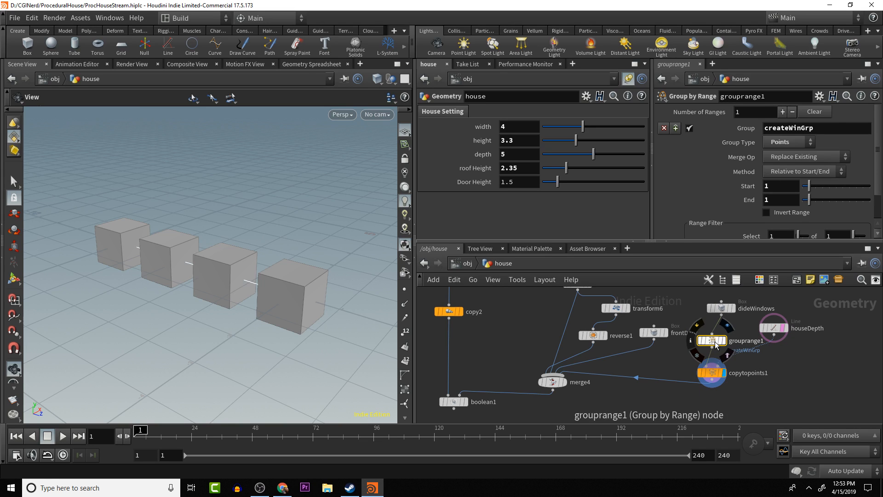
pyautogui.moveTo(715, 345); pyautogui.dragTo(751, 361)
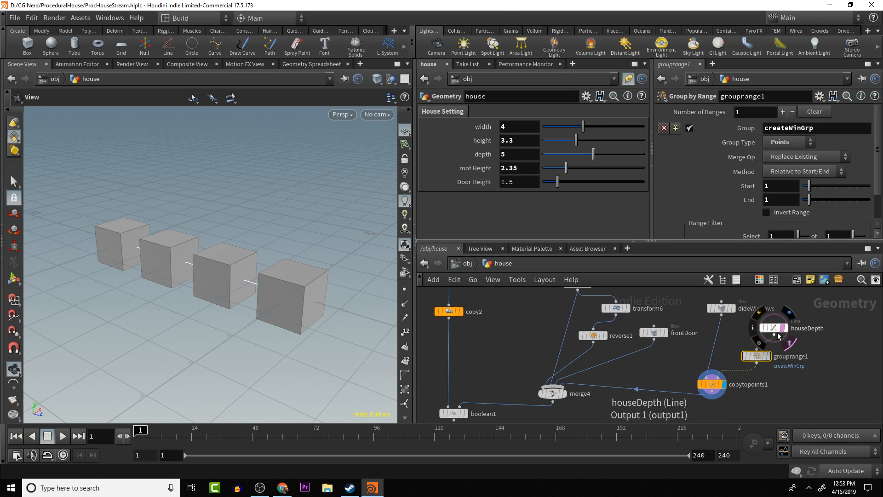
pyautogui.moveTo(775, 335); pyautogui.dragTo(757, 352)
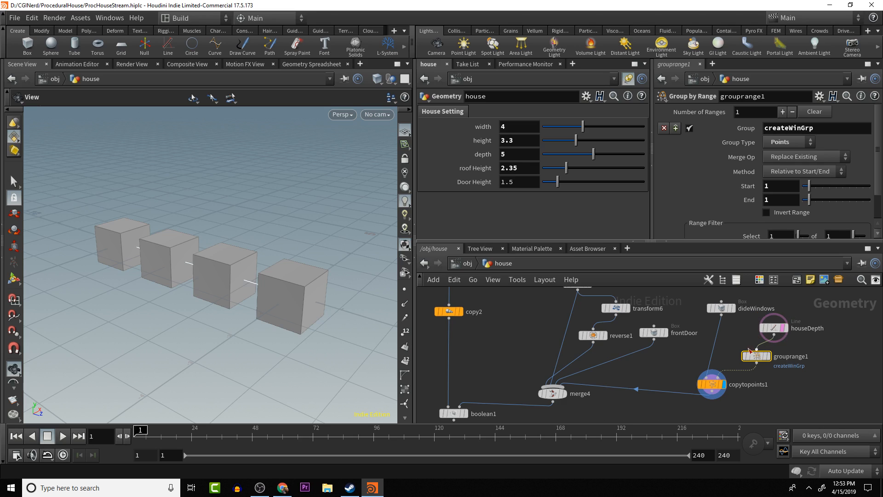
# - Set copytopoints1's Target Points to createWinGrp and inspect the copied boxes along the line
pyautogui.click(712, 384)
pyautogui.click(860, 126)
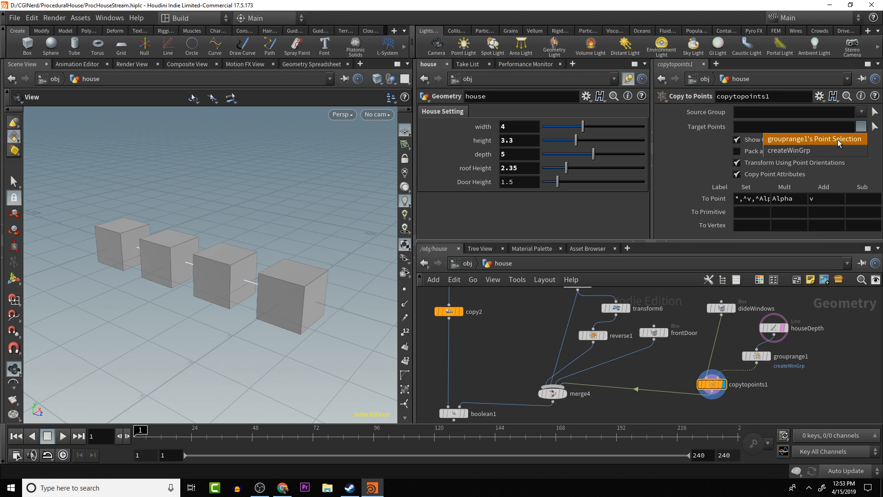
pyautogui.click(799, 151)
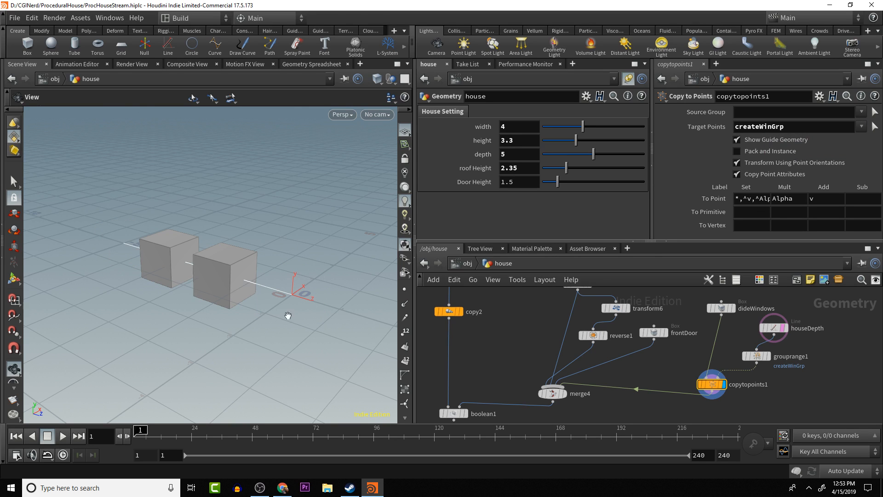
pyautogui.moveTo(288, 315); pyautogui.dragTo(305, 253)
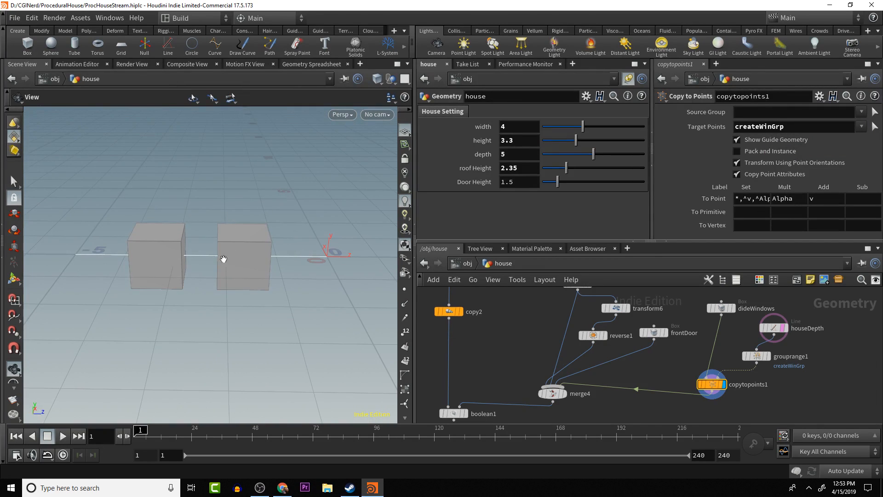
pyautogui.moveTo(240, 268); pyautogui.dragTo(212, 262)
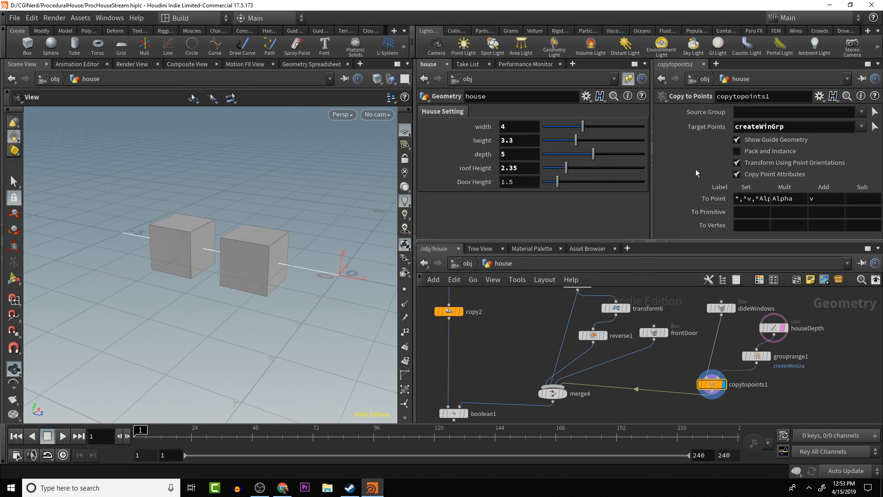
# - Set the houseDepth line's number of points to 5 and inspect the spacing of the copies
pyautogui.click(758, 358)
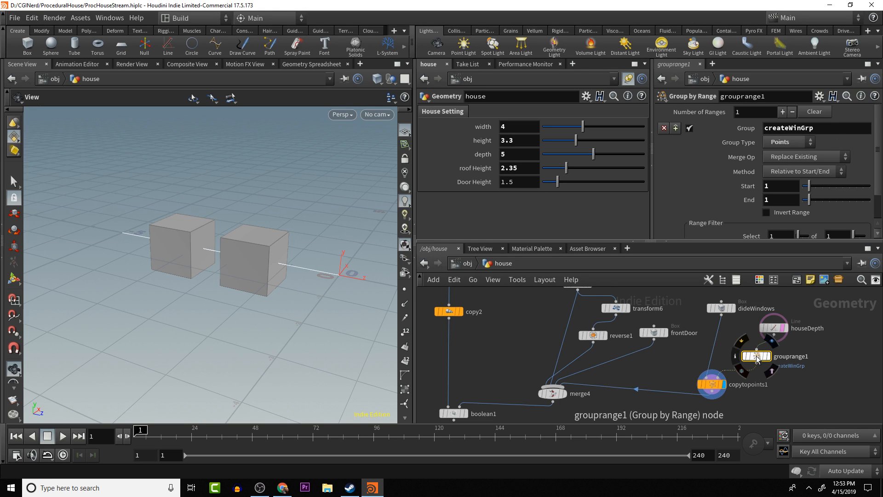
pyautogui.click(773, 328)
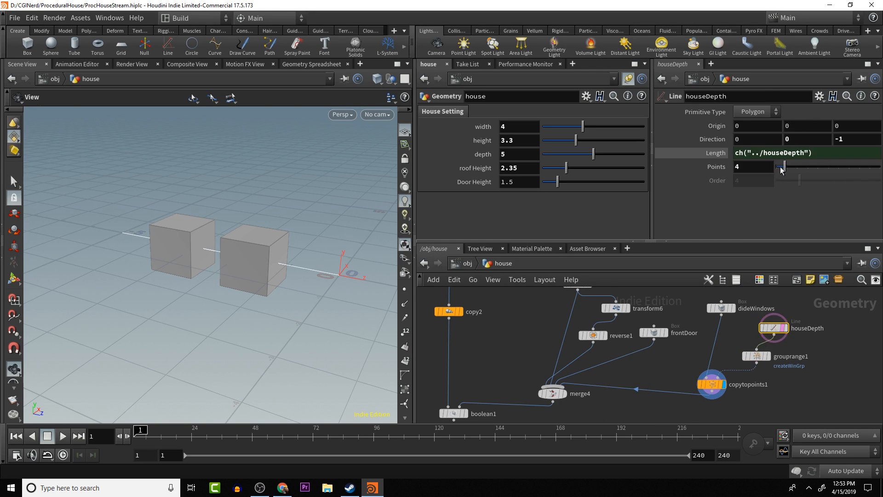
pyautogui.moveTo(783, 168)
pyautogui.mouseDown()
pyautogui.moveTo(804, 173)
pyautogui.moveTo(766, 171)
pyautogui.moveTo(786, 169)
pyautogui.mouseUp()
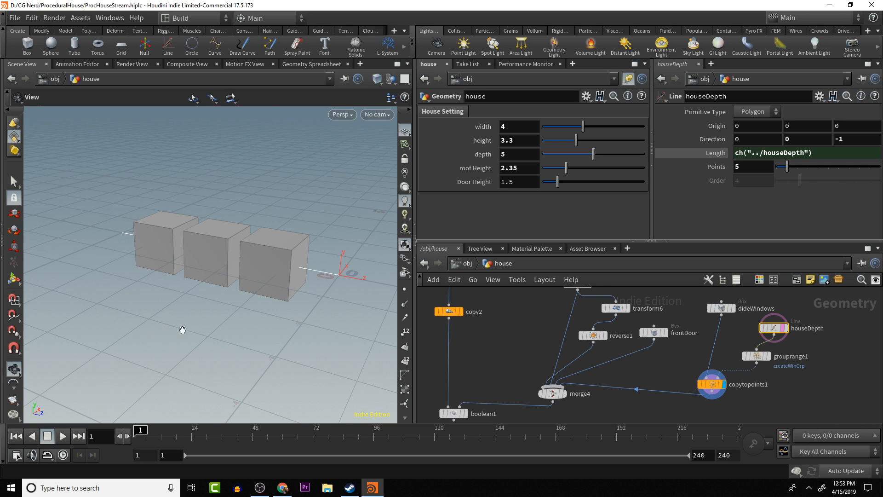
pyautogui.moveTo(184, 331); pyautogui.dragTo(339, 266)
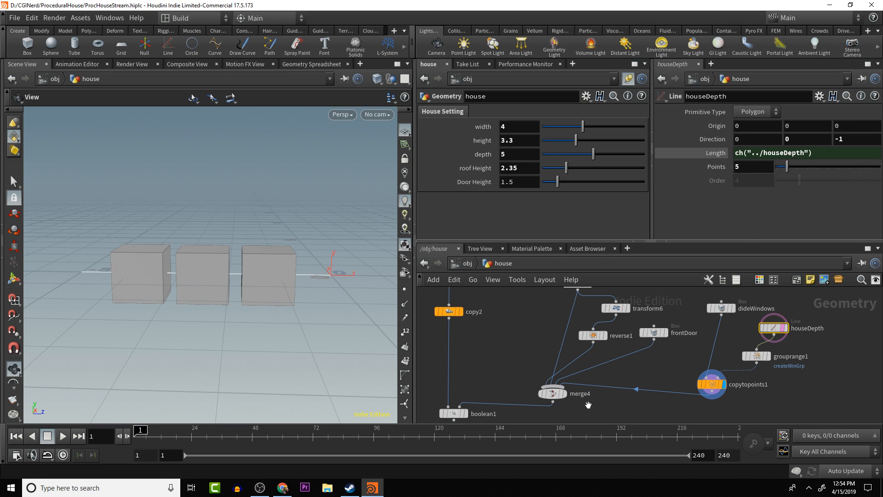
# - Display boolean1 and inspect the house's side wall and front door opening
pyautogui.moveTo(585, 401); pyautogui.dragTo(606, 361, button='middle')
pyautogui.click(488, 373)
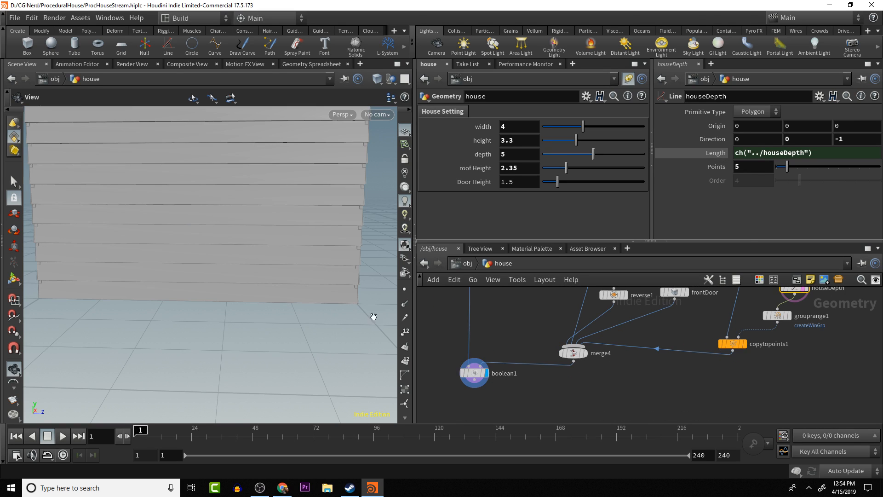
pyautogui.scroll(-1, 651, 371)
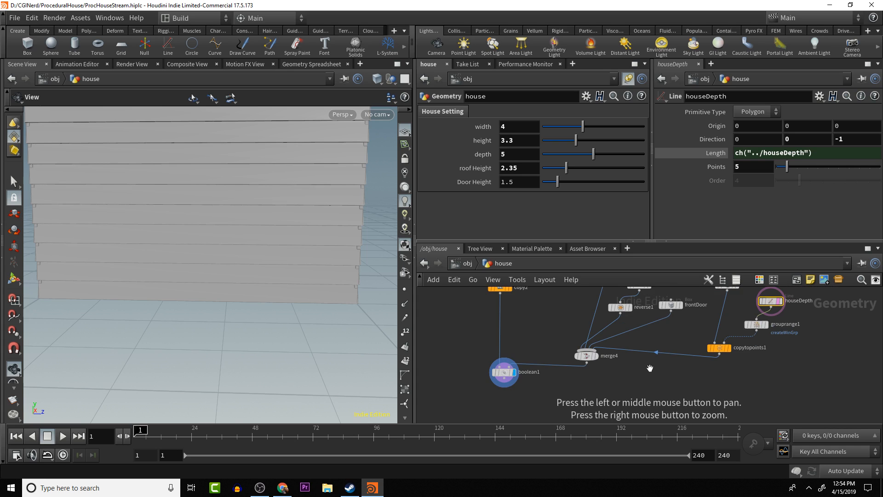
pyautogui.moveTo(640, 361); pyautogui.dragTo(584, 365, button='middle')
pyautogui.moveTo(391, 315); pyautogui.dragTo(198, 307)
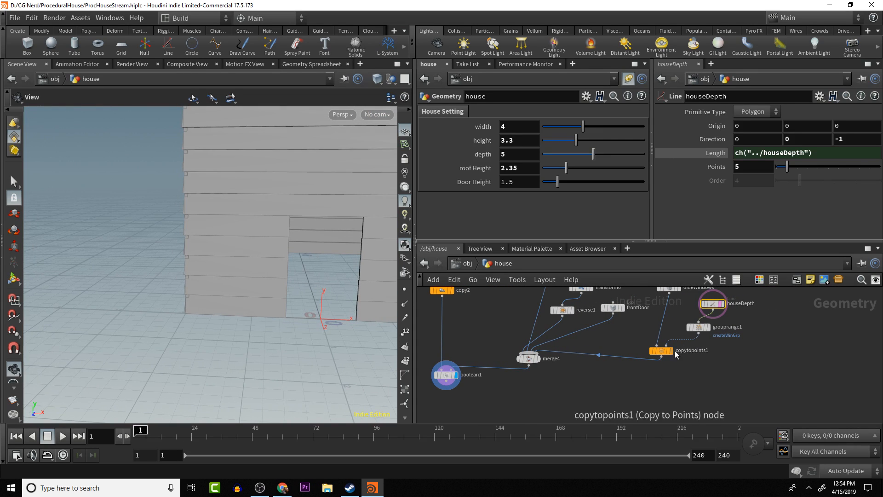
# - Template copytopoints1 over the house to compare the cutters' position, then turn the template off and display copytopoints1 alone
pyautogui.click(676, 365)
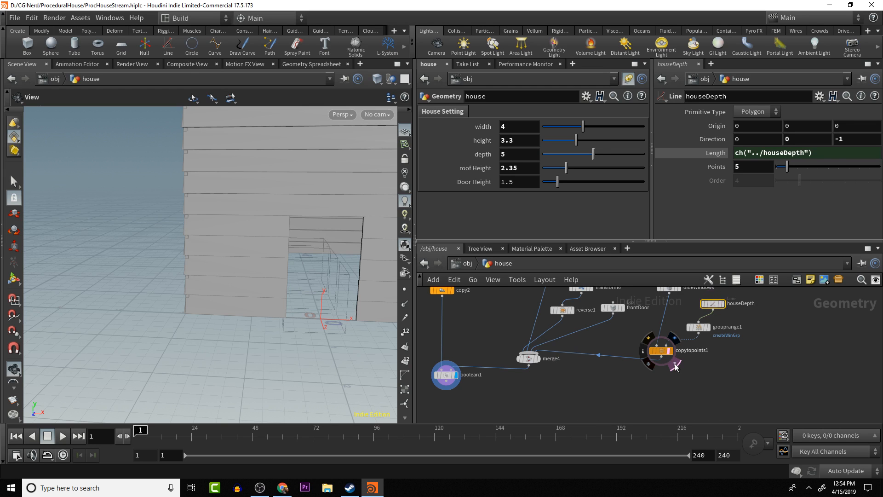
pyautogui.moveTo(273, 307); pyautogui.dragTo(246, 311)
pyautogui.moveTo(304, 273); pyautogui.dragTo(223, 294)
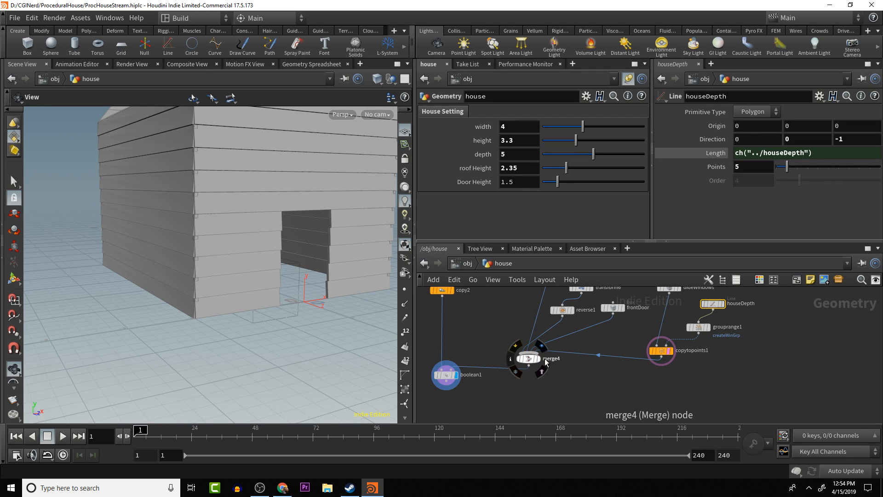
pyautogui.moveTo(674, 357)
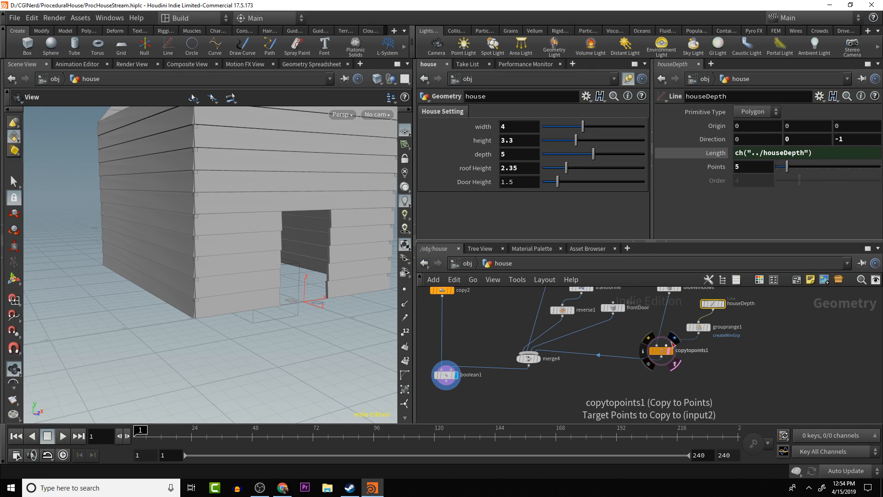
pyautogui.click(677, 364)
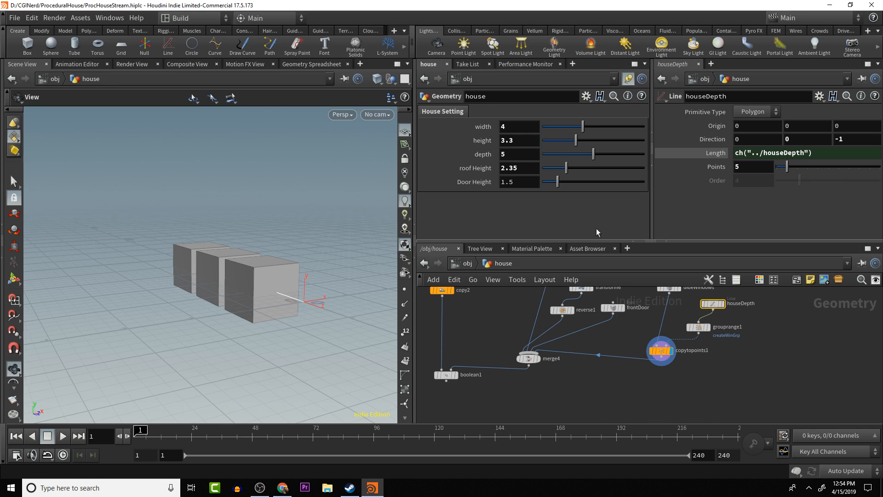
# - Add a float parameter labelled "Number of Windows" to the house node's House Setting folder
pyautogui.click(588, 96)
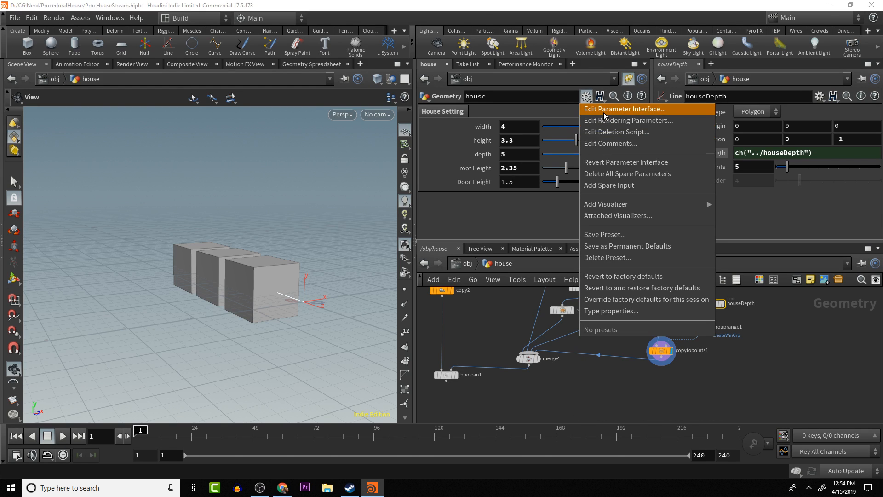
pyautogui.click(604, 109)
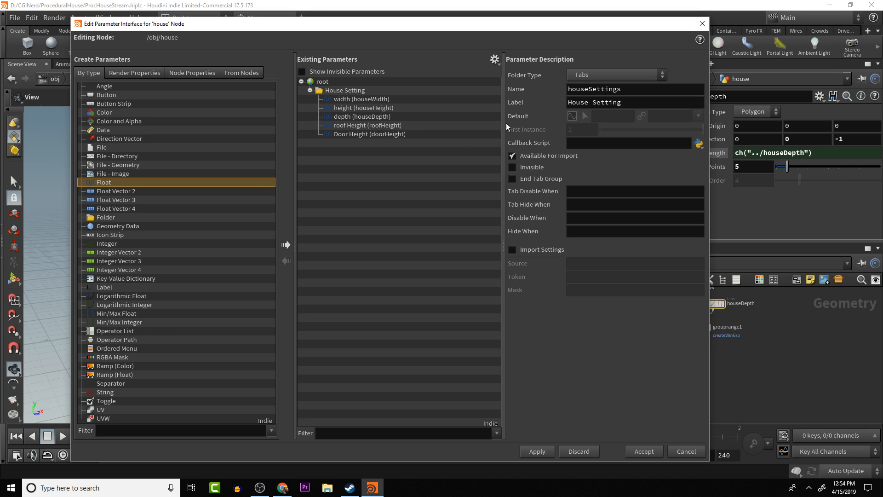
pyautogui.click(285, 244)
pyautogui.moveTo(349, 146); pyautogui.dragTo(357, 97)
pyautogui.doubleClick(368, 144)
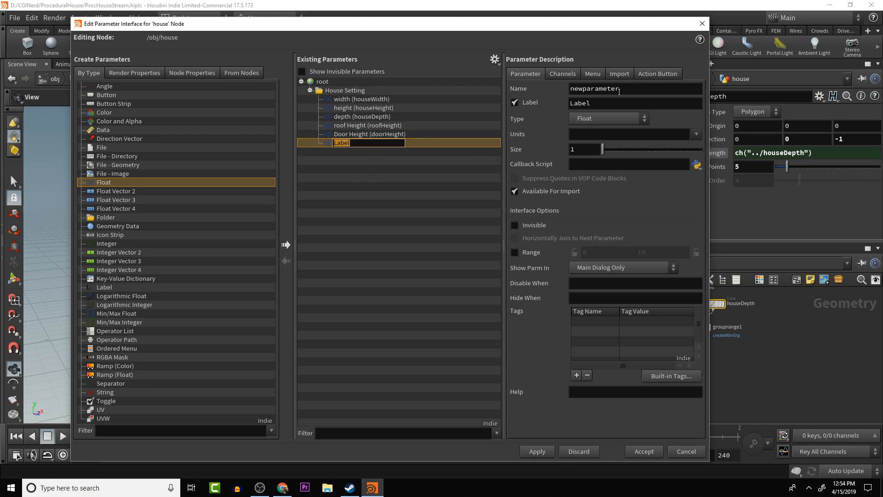
pyautogui.moveTo(619, 99); pyautogui.dragTo(450, 92)
pyautogui.write('num')
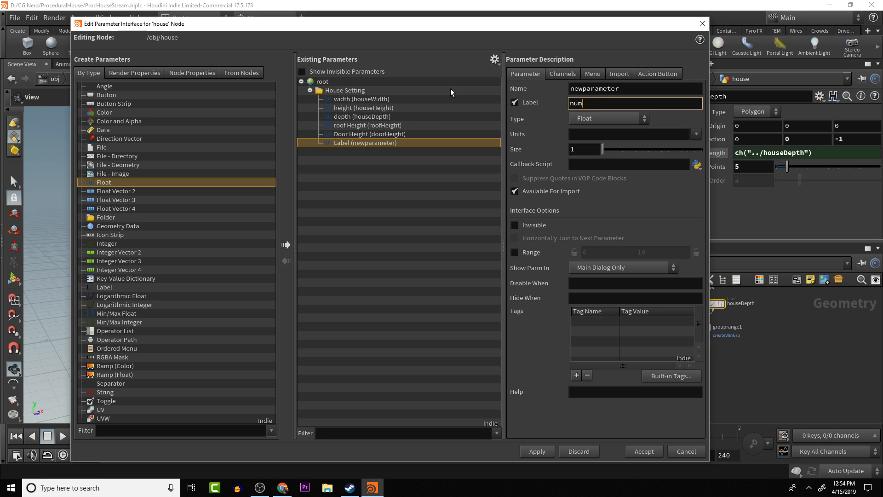
pyautogui.write('ber')
pyautogui.press('BackSpace')
pyautogui.press('BackSpace')
pyautogui.press('BackSpace')
pyautogui.press('BackSpace')
pyautogui.press('BackSpace')
pyautogui.press('BackSpace')
pyautogui.press('BackSpace')
pyautogui.write('Number of Windows')
pyautogui.press('Return')
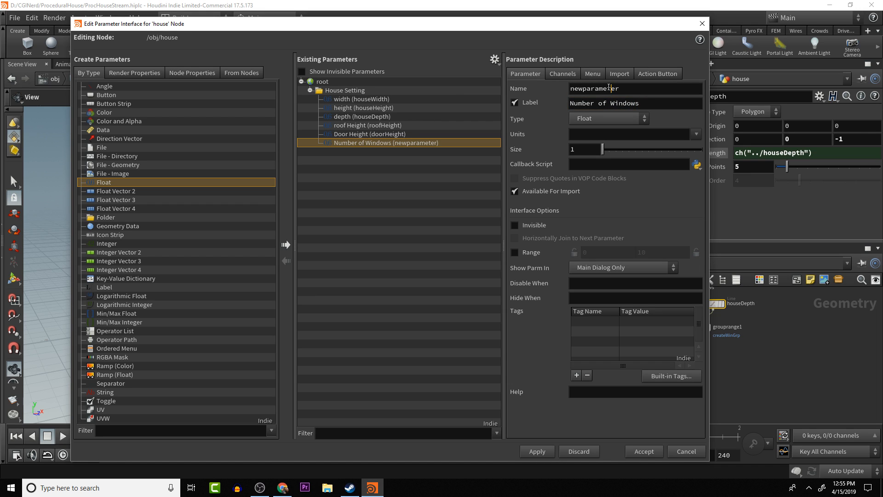
# - Name the Number of Windows parameter numOfWin, give it a default of 1, and accept the parameter interface changes
pyautogui.doubleClick(609, 87)
pyautogui.write('N')
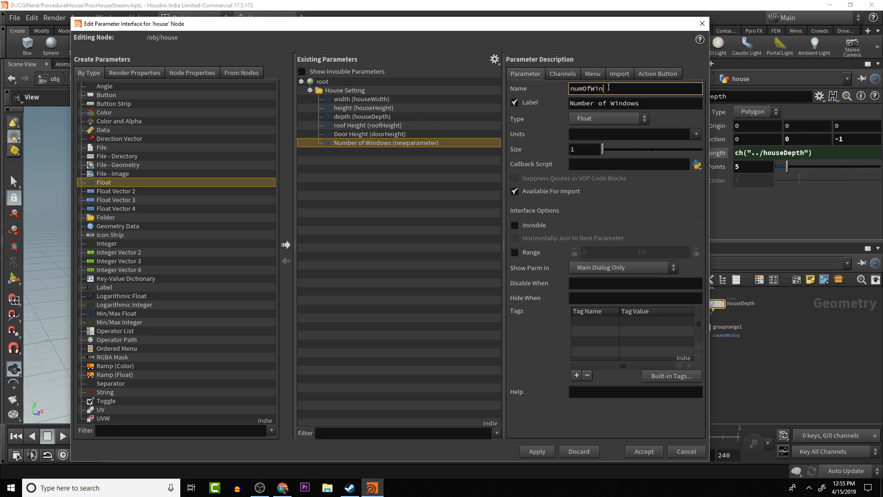
pyautogui.press('Return')
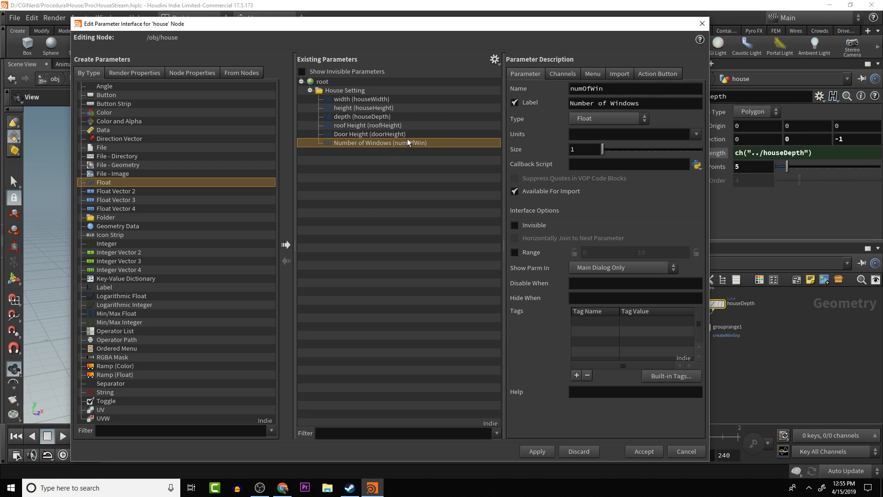
pyautogui.click(562, 74)
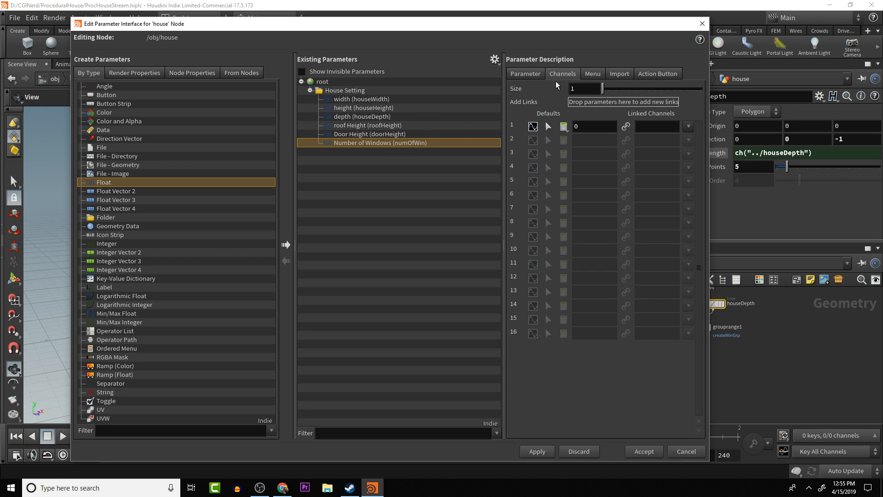
pyautogui.click(583, 127)
pyautogui.write('1')
pyautogui.press('Return')
pyautogui.click(643, 451)
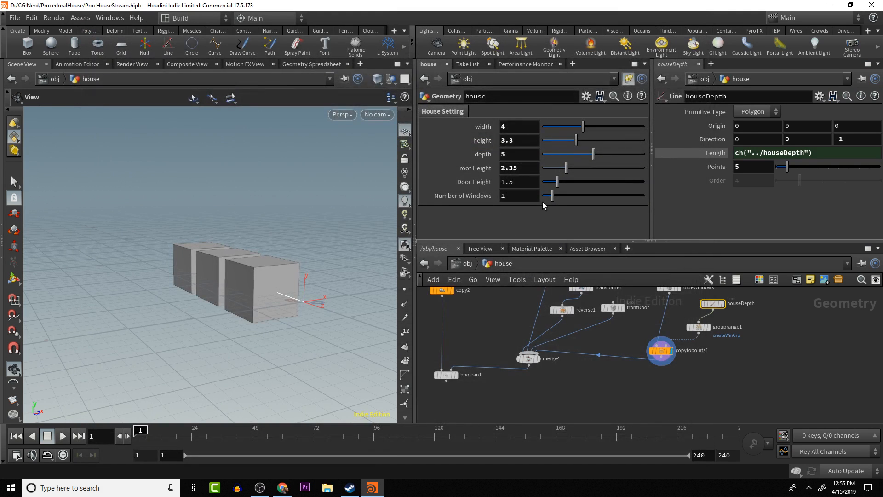
# - Link the houseDepth line's Points to ch("../numOfWin")+2 by relative reference, and set Number of Windows to 2.62
pyautogui.rightClick(516, 196)
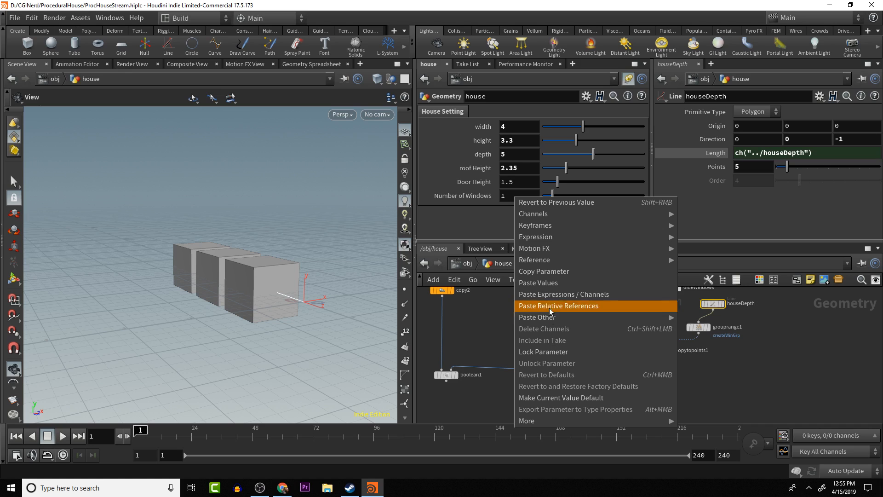
pyautogui.click(552, 283)
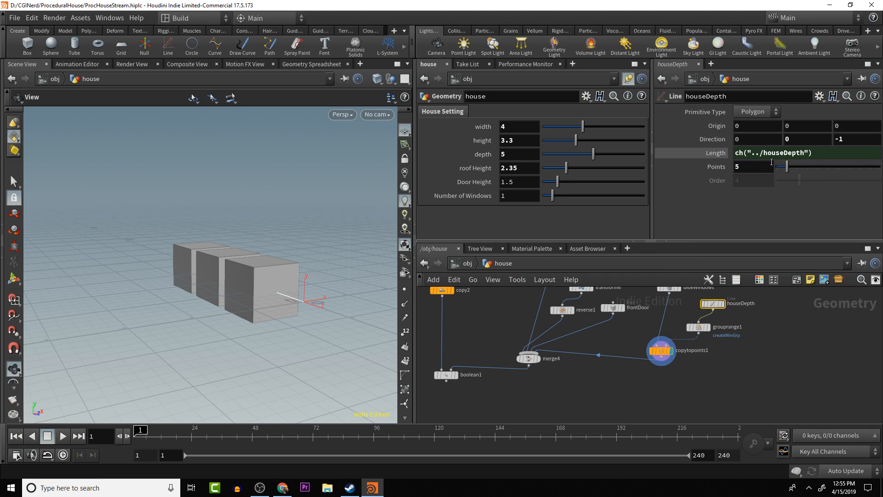
pyautogui.doubleClick(755, 169)
pyautogui.rightClick(755, 169)
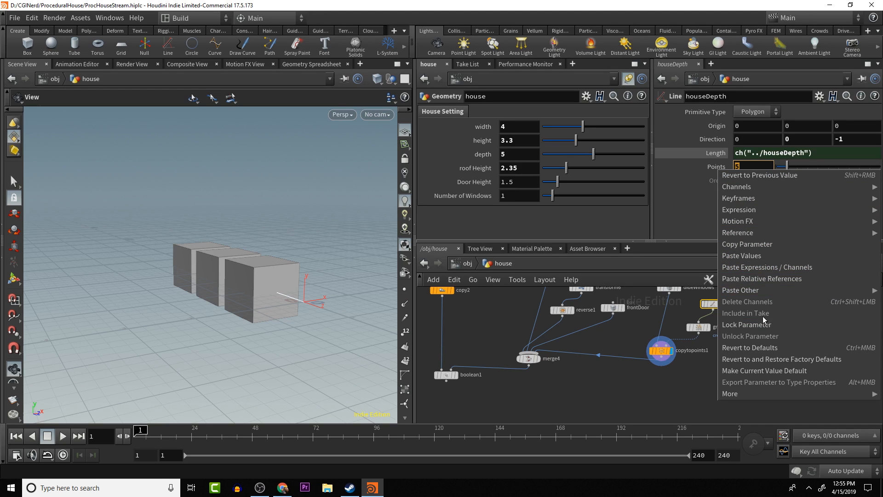
pyautogui.click(761, 279)
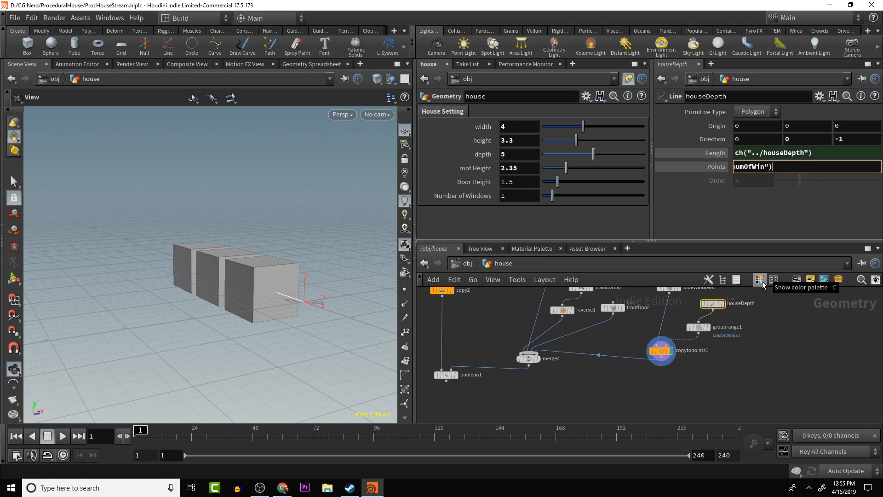
pyautogui.write('+2')
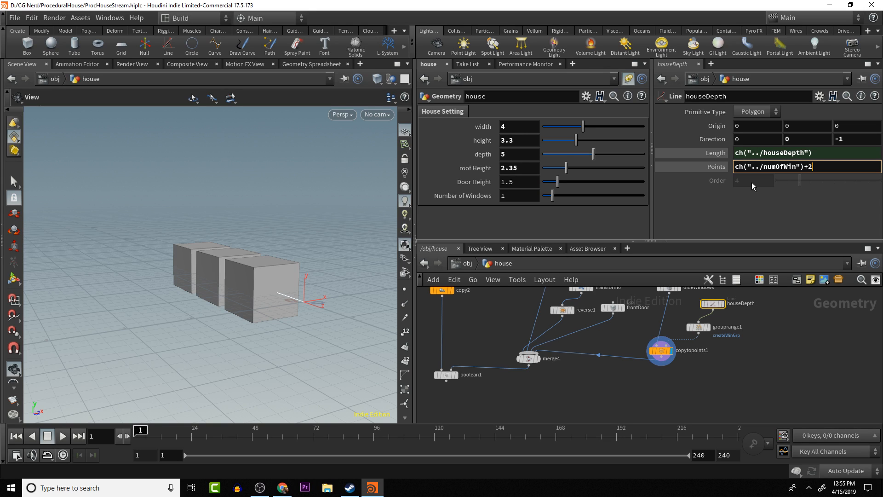
pyautogui.press('Return')
pyautogui.moveTo(551, 197); pyautogui.dragTo(570, 208)
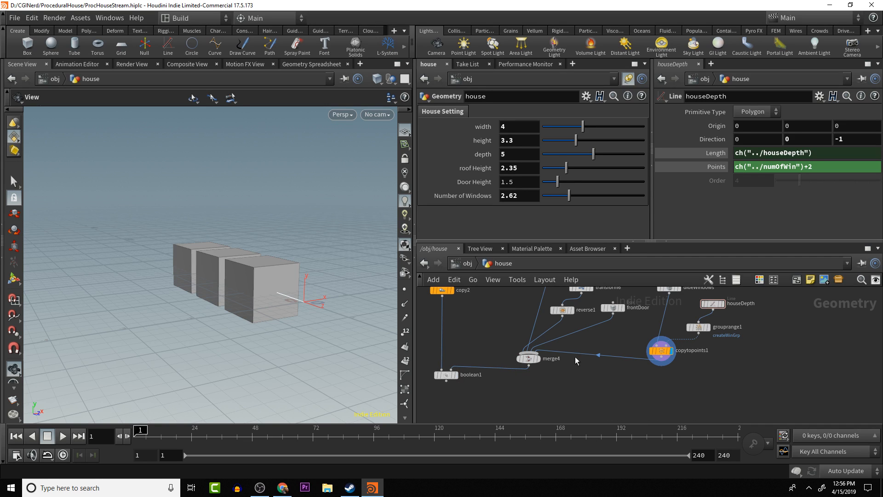
# - Insert a Transform node between copytopoints1 and merge4
pyautogui.press('Tab')
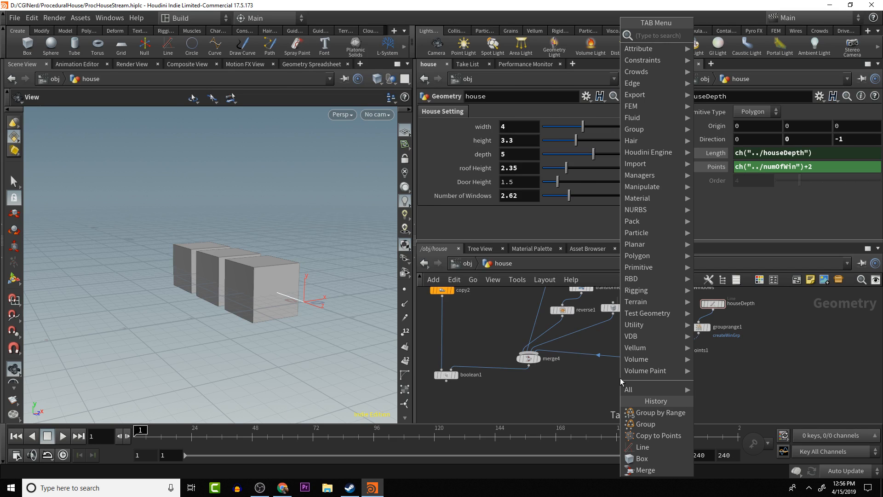
pyautogui.write('p')
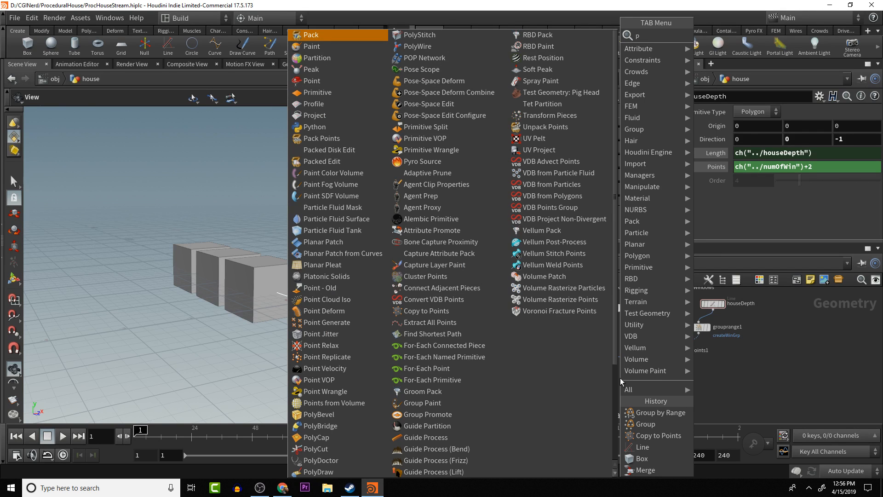
pyautogui.press('BackSpace')
pyautogui.write('tr')
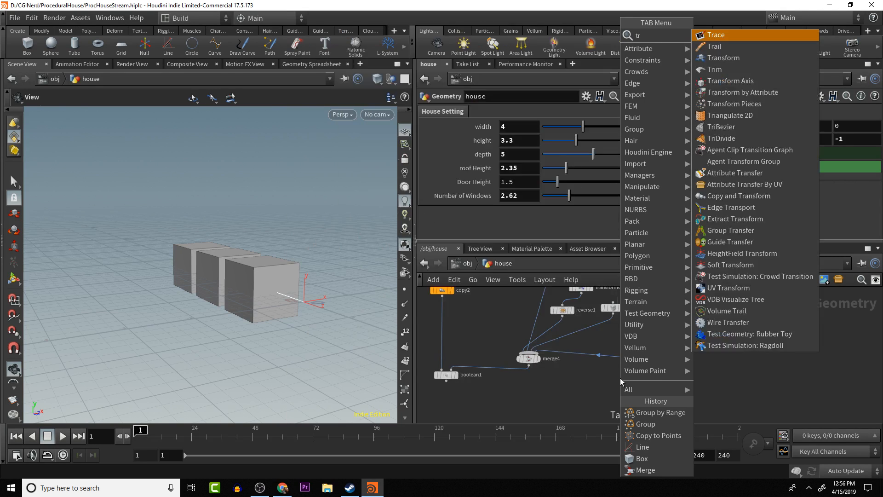
pyautogui.write('ans')
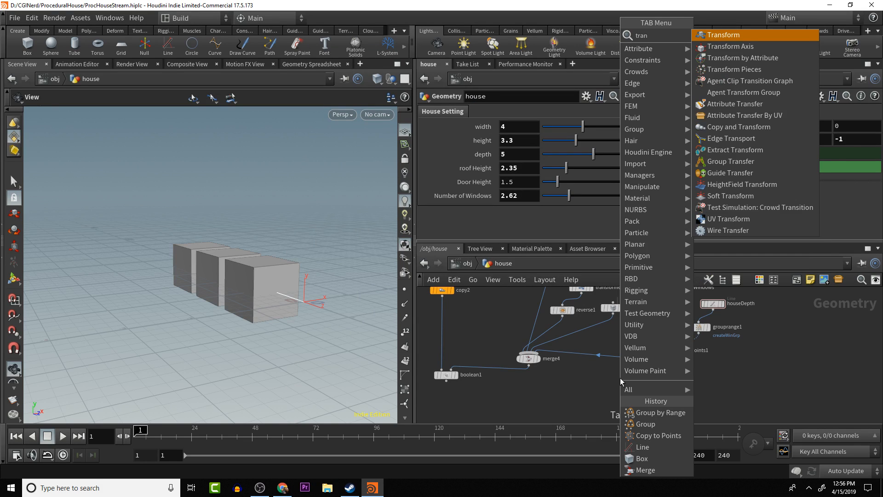
pyautogui.press('Return')
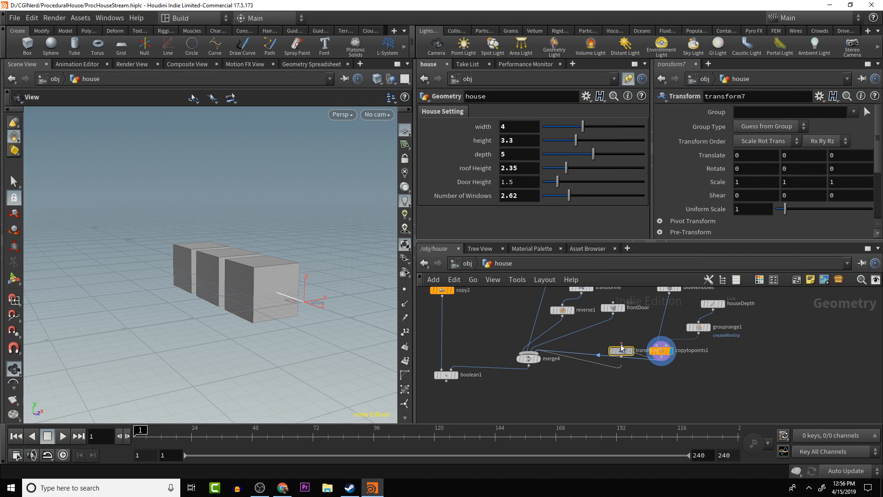
pyautogui.click(617, 376)
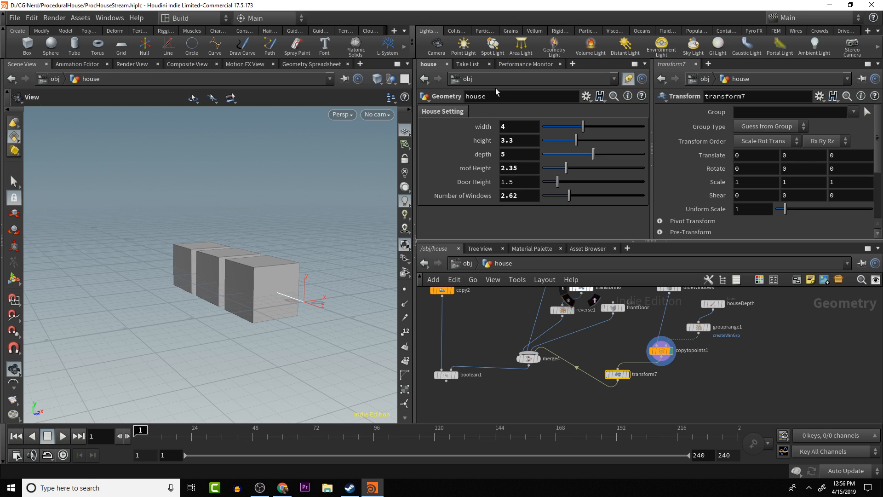
# - Set transform7's X translate to -ch("../houseWidth")*.5 by relative reference and display the node
pyautogui.rightClick(524, 125)
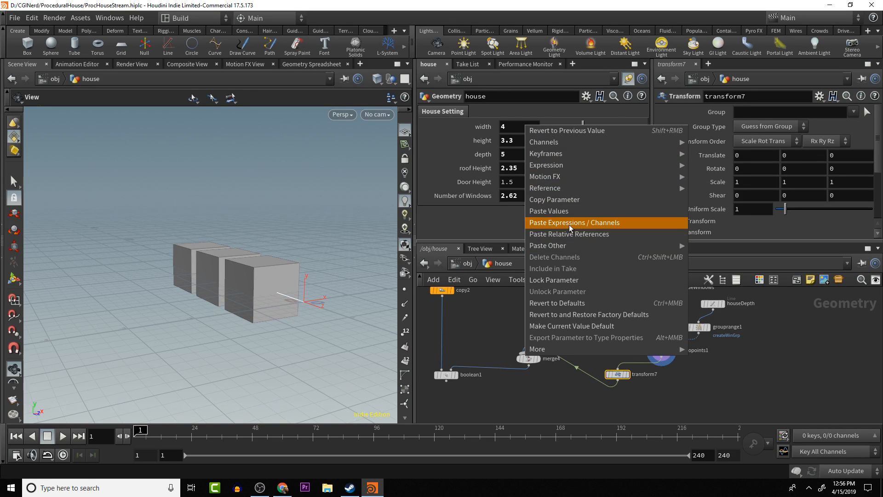
pyautogui.click(572, 200)
pyautogui.click(749, 156)
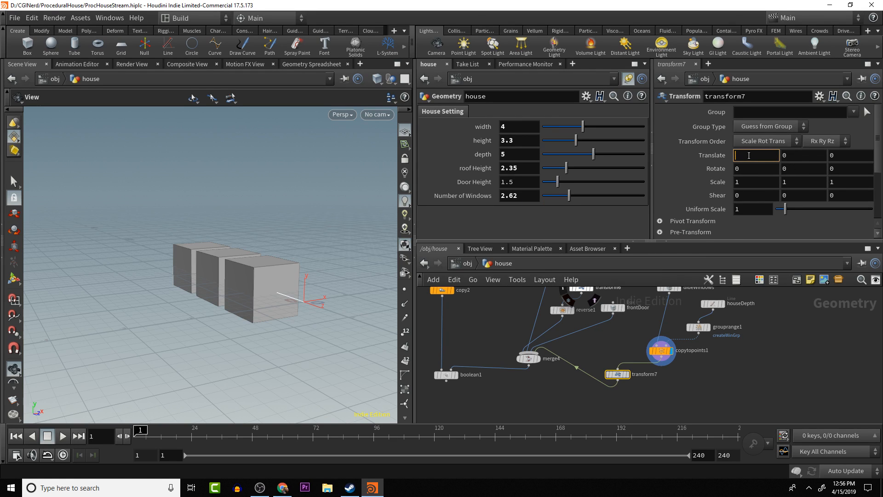
pyautogui.rightClick(748, 155)
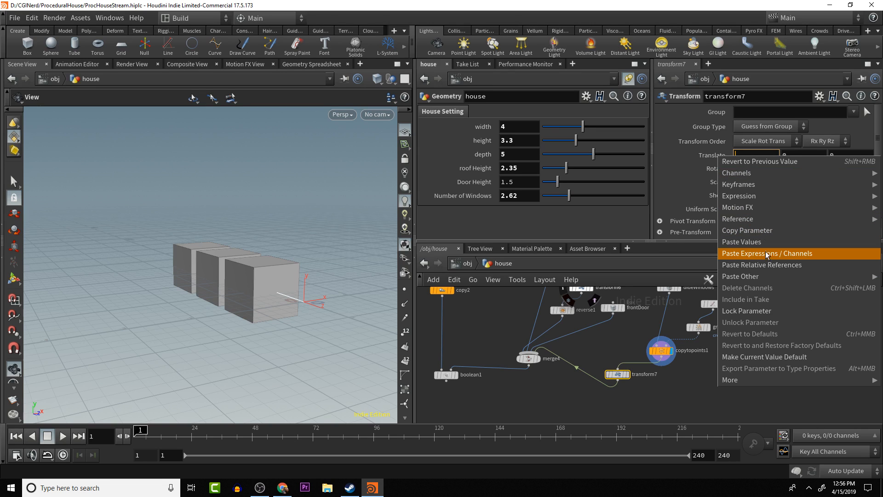
pyautogui.click(767, 265)
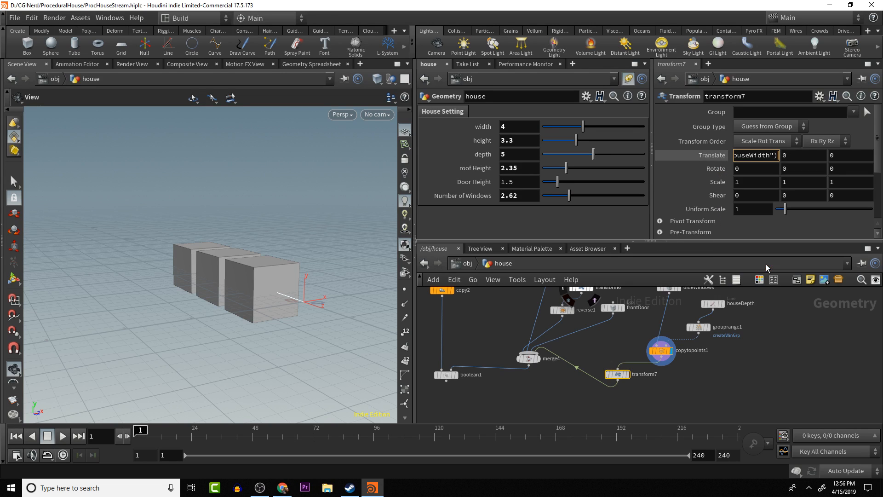
pyautogui.press('Home')
pyautogui.write('-')
pyautogui.press('End')
pyautogui.write('*.5')
pyautogui.click(627, 373)
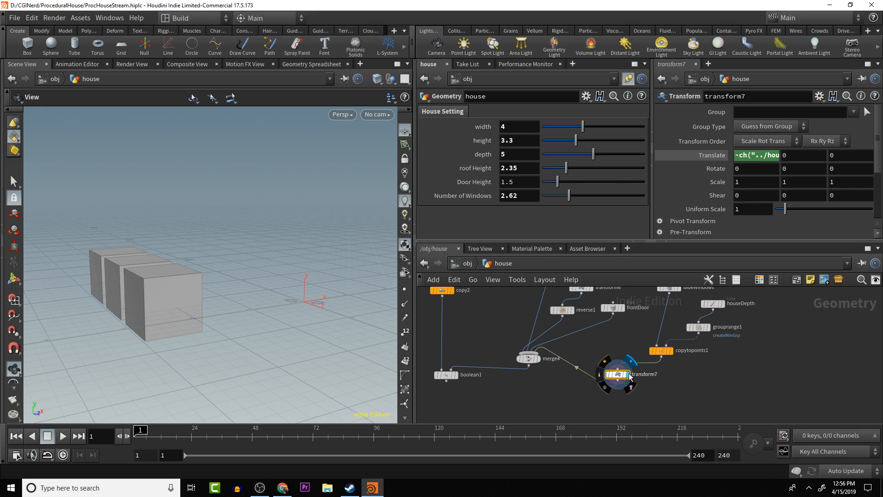
pyautogui.moveTo(196, 300); pyautogui.dragTo(158, 297)
# - Display boolean1 and inspect the window cutouts along the base of the house's side wall
pyautogui.click(456, 375)
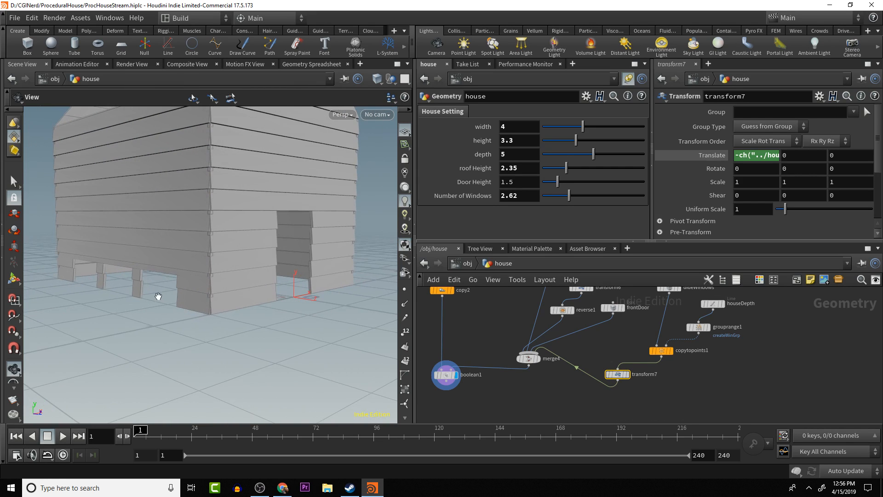
pyautogui.moveTo(252, 291); pyautogui.dragTo(296, 327)
pyautogui.moveTo(254, 256); pyautogui.dragTo(240, 243)
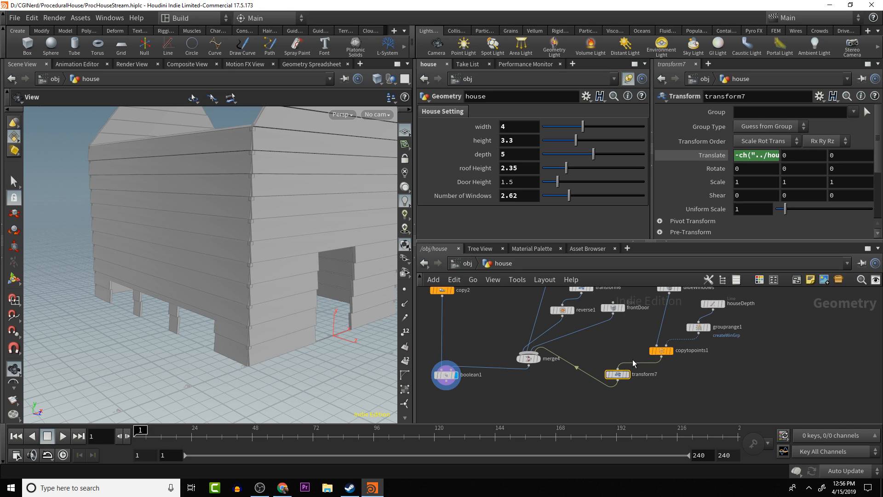
pyautogui.moveTo(616, 376); pyautogui.dragTo(635, 371)
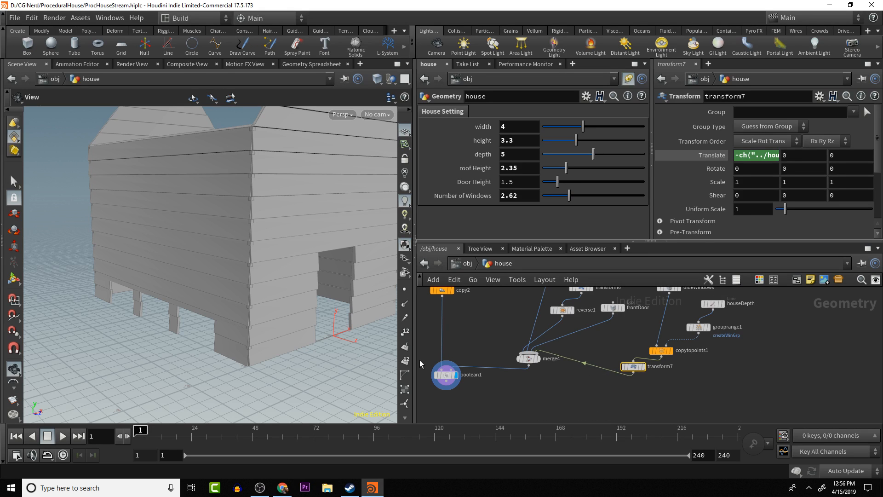
pyautogui.moveTo(256, 305); pyautogui.dragTo(256, 315)
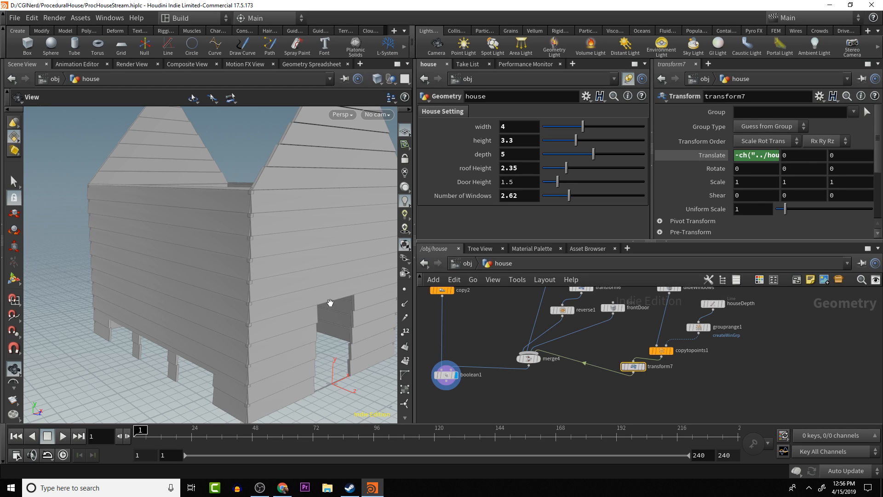
pyautogui.moveTo(258, 309); pyautogui.dragTo(230, 292)
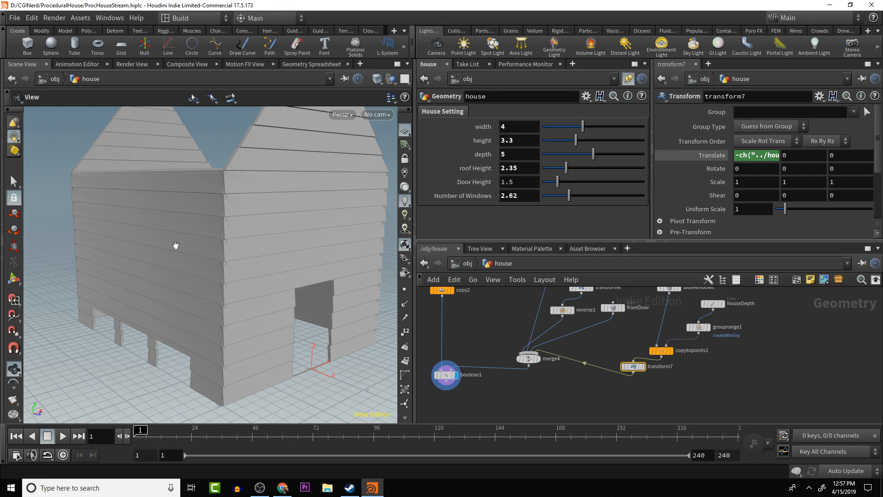
pyautogui.moveTo(170, 258); pyautogui.dragTo(175, 229)
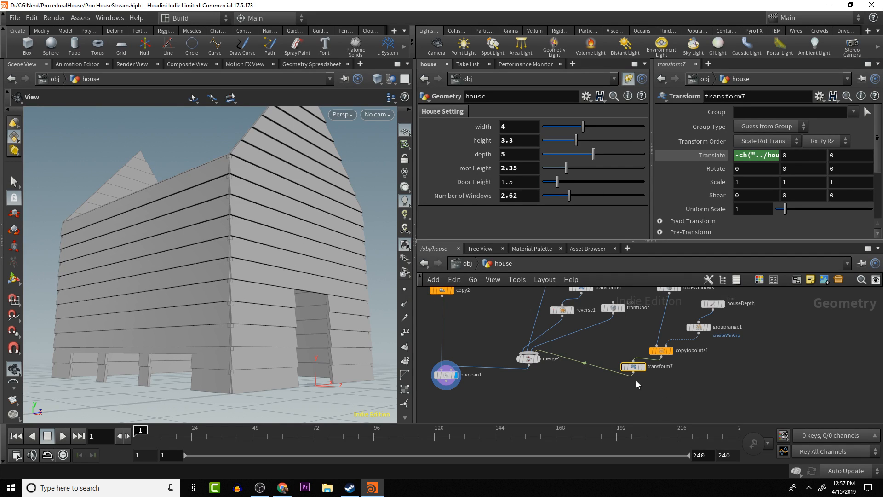
# - Align transform7 directly beneath copytopoints1 and shift merge4 slightly down in the network
pyautogui.moveTo(639, 371); pyautogui.dragTo(668, 375)
pyautogui.moveTo(531, 363); pyautogui.dragTo(532, 373)
pyautogui.moveTo(247, 277); pyautogui.dragTo(191, 305)
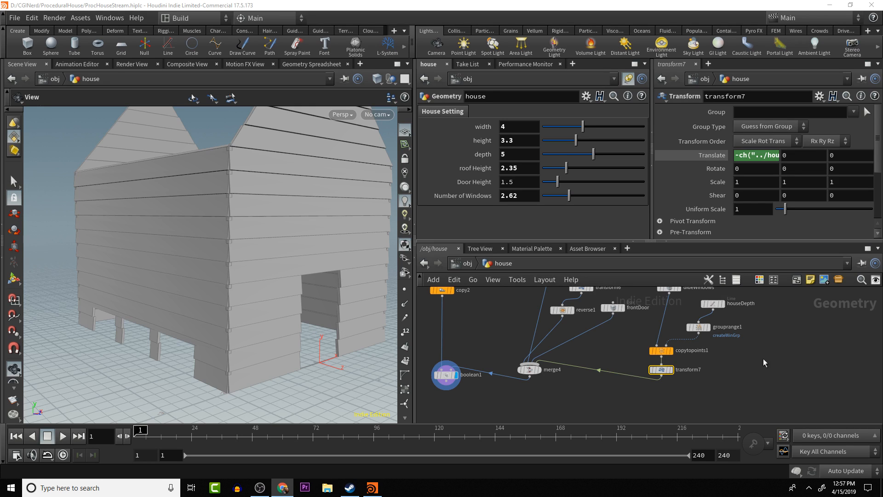
# - Add a Line node beside the grouprange1 branch and rename it houseHeight
pyautogui.click(785, 329)
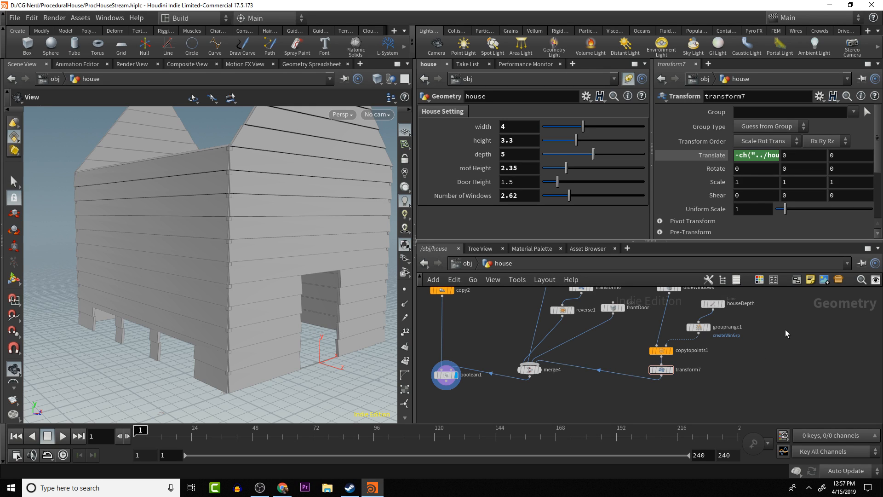
pyautogui.press('Tab')
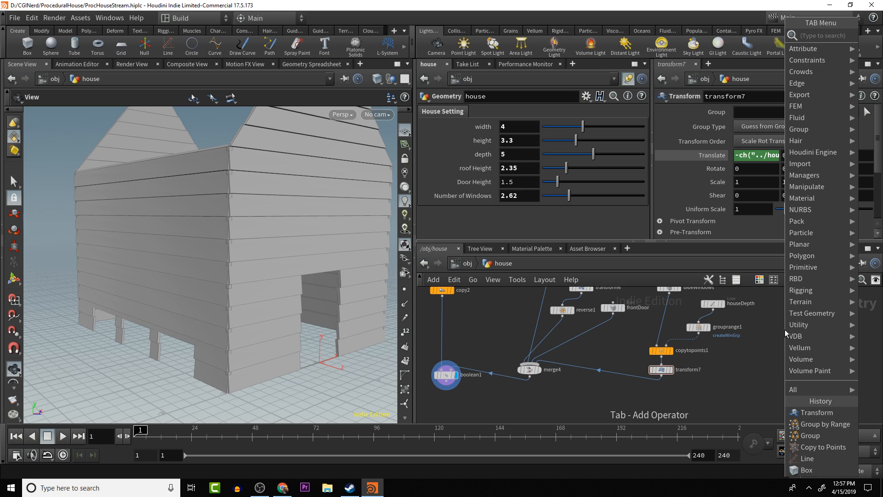
pyautogui.write('line')
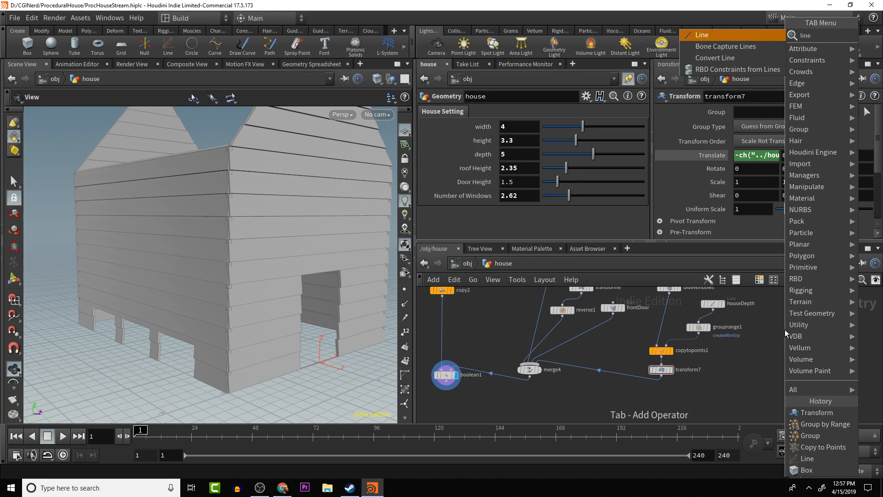
pyautogui.press('Return')
pyautogui.click(784, 329)
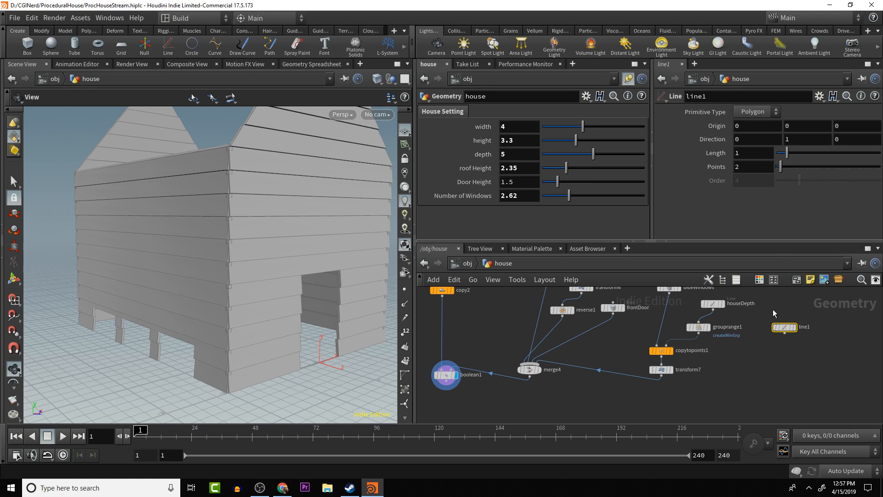
pyautogui.doubleClick(804, 327)
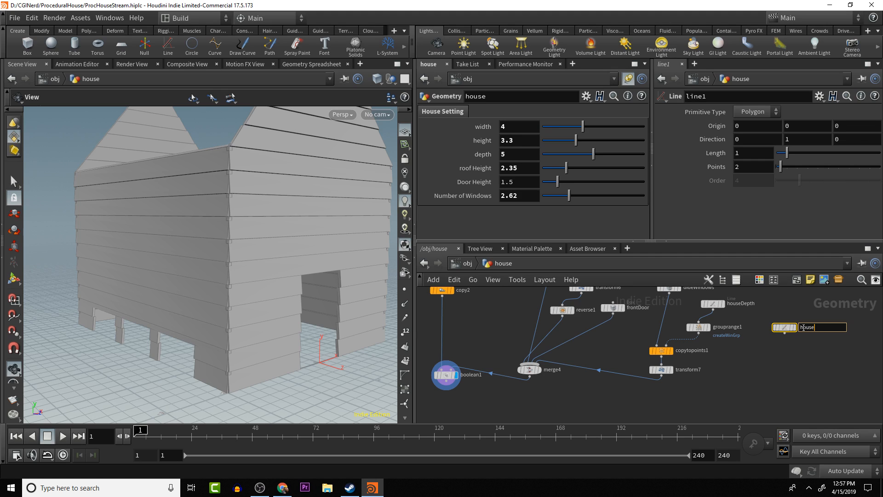
pyautogui.press('Return')
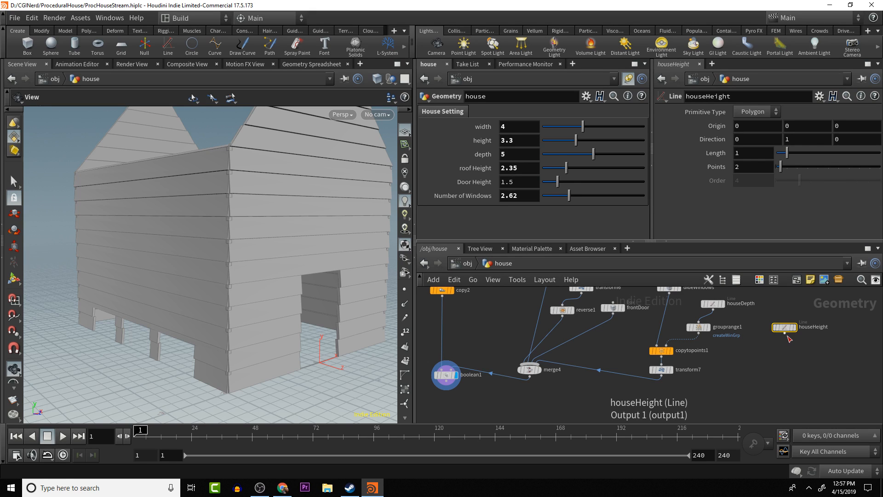
pyautogui.moveTo(786, 337); pyautogui.dragTo(773, 347)
pyautogui.click(789, 368)
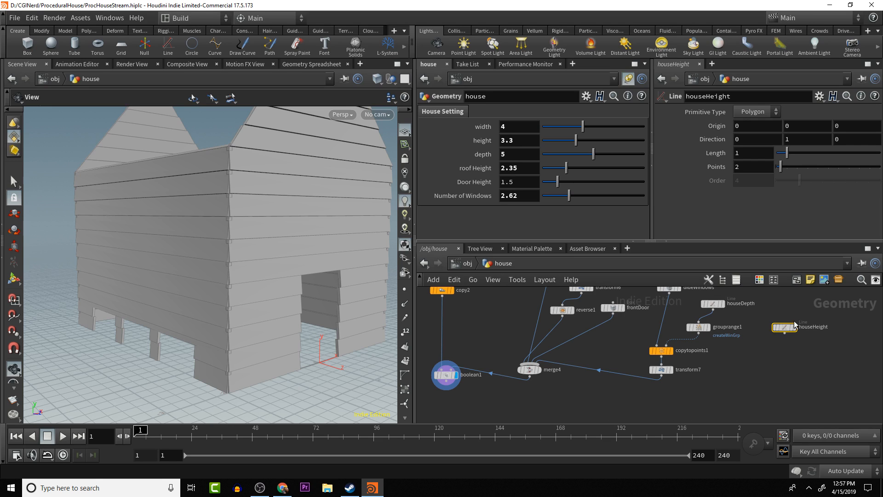
# - Template the houseHeight line and set its Length to ch("../houseHeight") by relative reference from the house's height parameter
pyautogui.moveTo(796, 340)
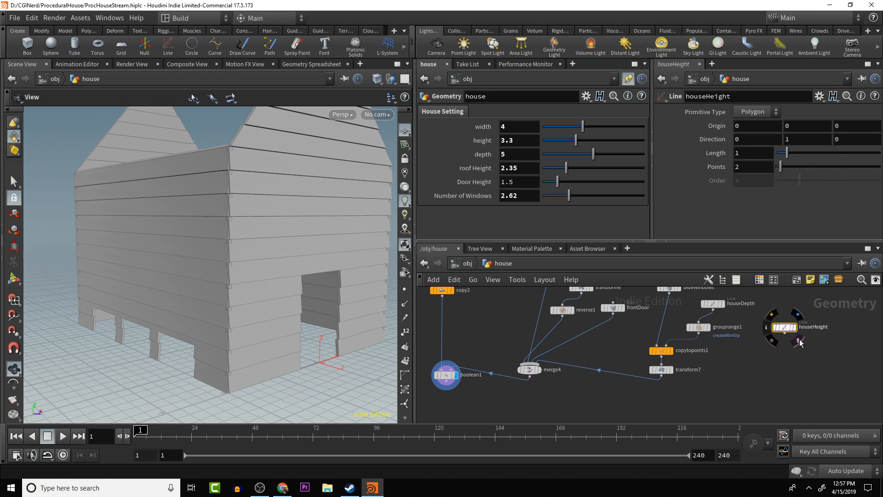
pyautogui.moveTo(368, 337); pyautogui.dragTo(349, 350)
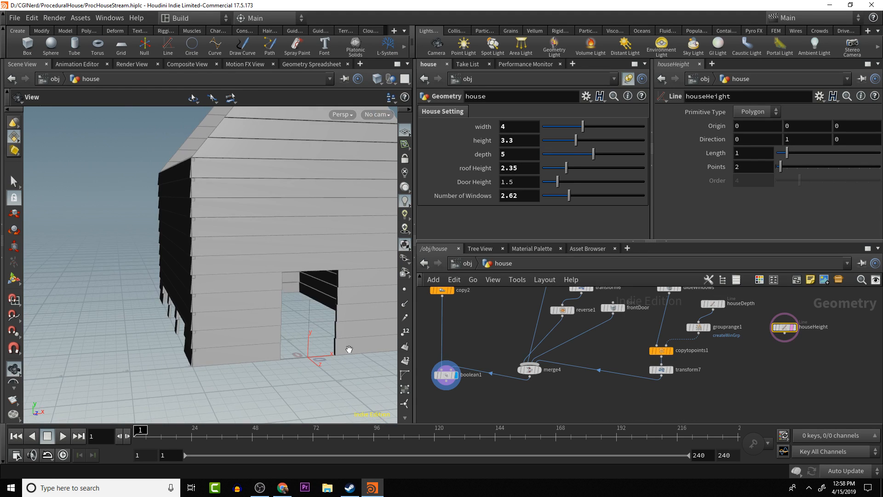
pyautogui.rightClick(527, 144)
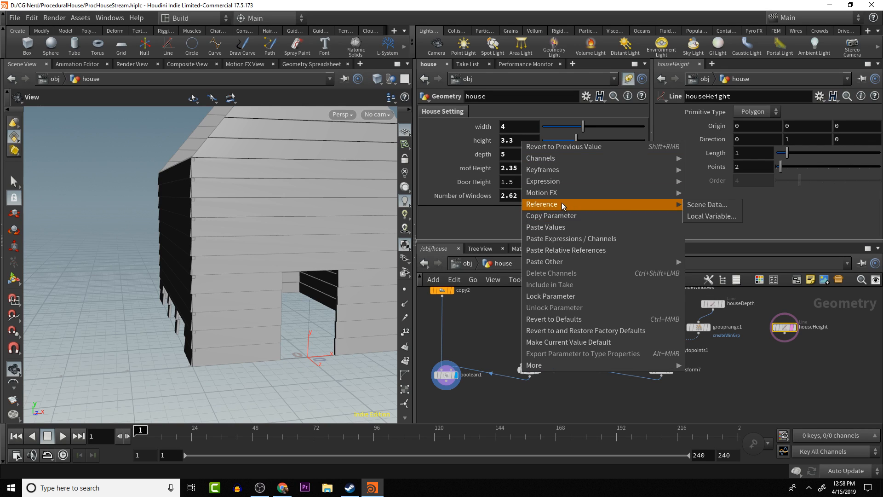
pyautogui.click(564, 216)
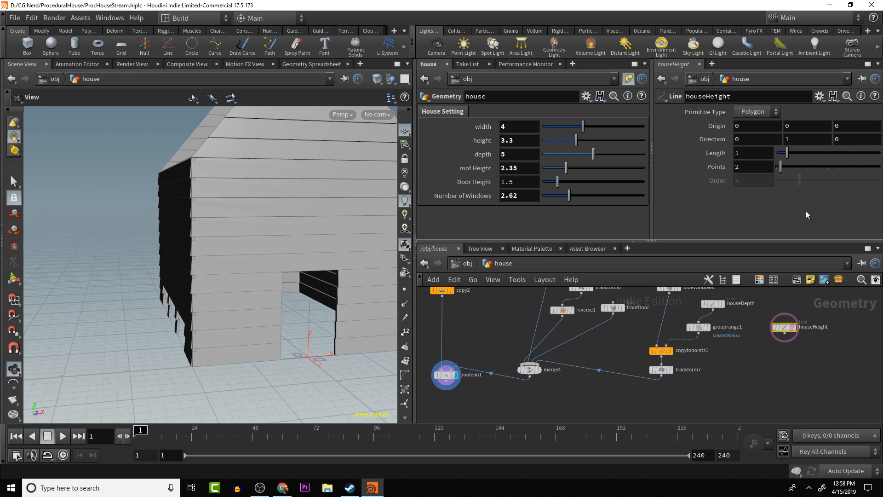
pyautogui.rightClick(756, 153)
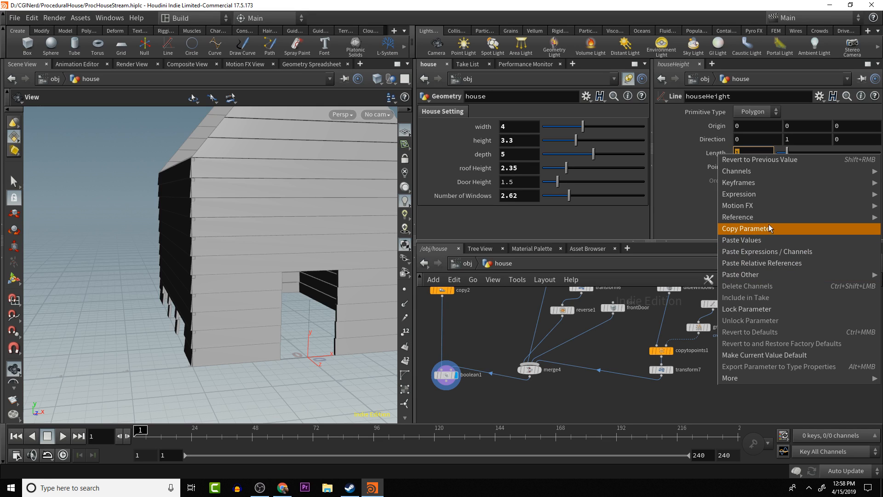
pyautogui.click(772, 263)
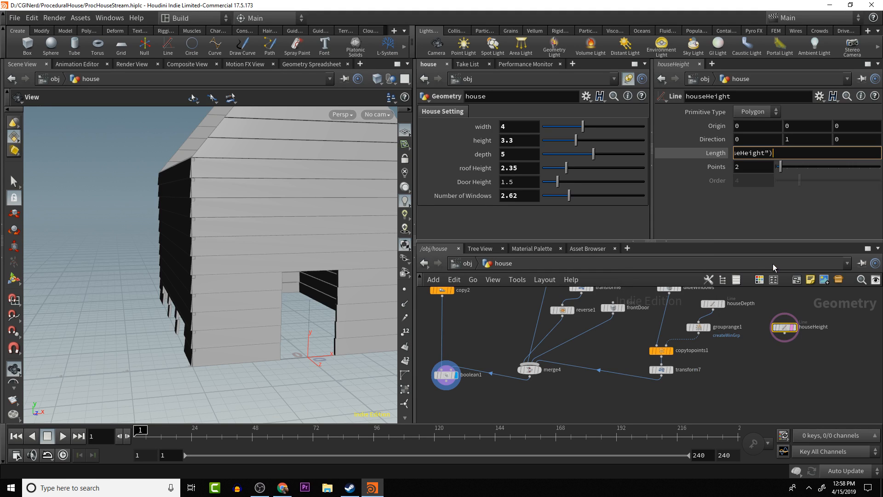
pyautogui.press('Return')
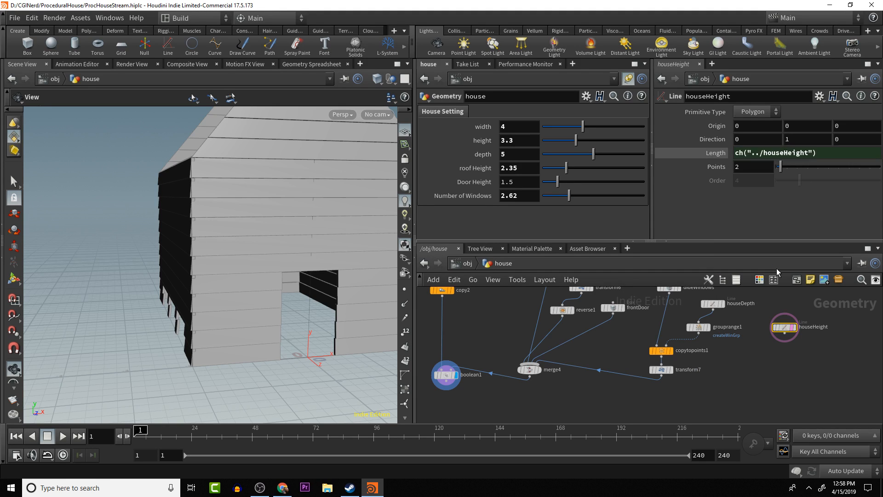
# - Inspect the templated height line inside the house in both wireframe and shaded display
pyautogui.moveTo(332, 290); pyautogui.dragTo(330, 274)
pyautogui.hotkey('shift', 'w')
pyautogui.moveTo(321, 207)
pyautogui.mouseDown()
pyautogui.moveTo(327, 187)
pyautogui.moveTo(276, 181)
pyautogui.moveTo(286, 191)
pyautogui.moveTo(274, 220)
pyautogui.moveTo(257, 226)
pyautogui.mouseUp()
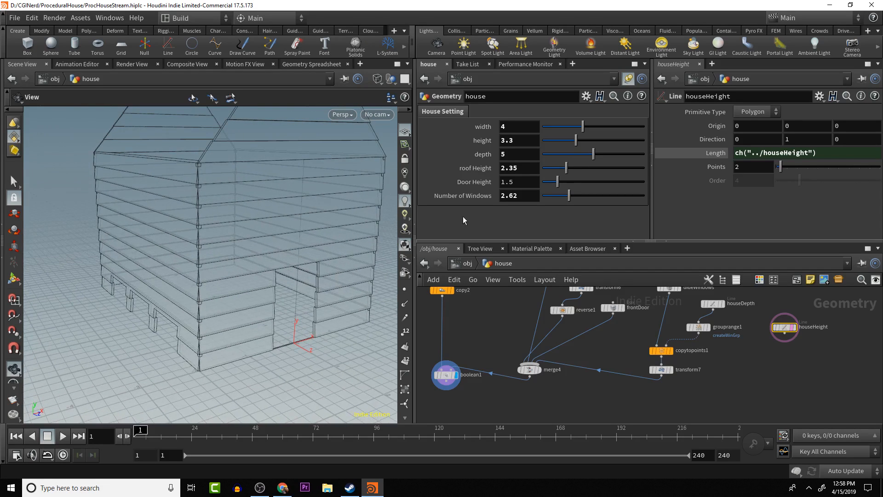
pyautogui.press('w')
pyautogui.moveTo(359, 299); pyautogui.dragTo(364, 295)
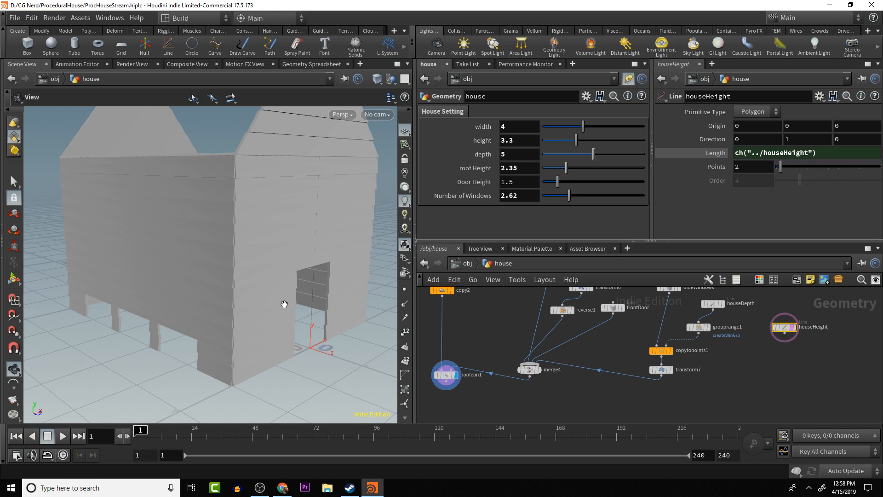
pyautogui.moveTo(288, 302); pyautogui.dragTo(268, 306)
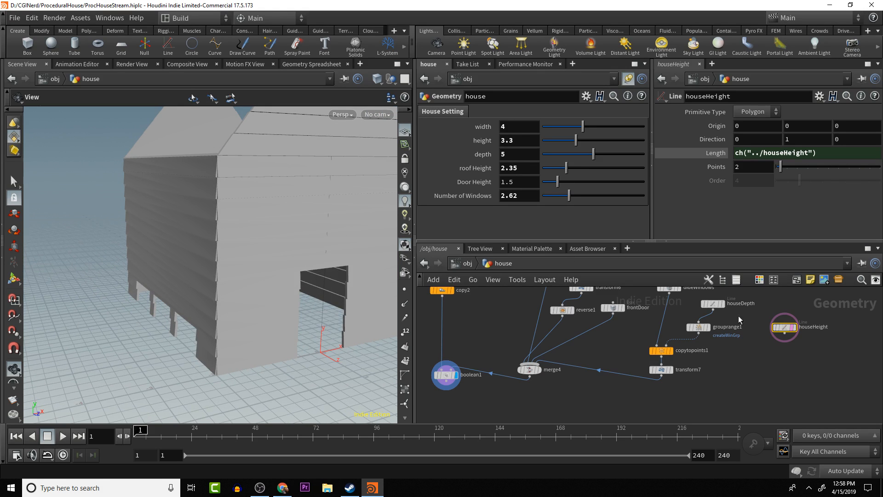
# - Copy transform7's X translate expression -ch("../houseWidth")*.5 into the X origin of houseHeight
pyautogui.click(660, 369)
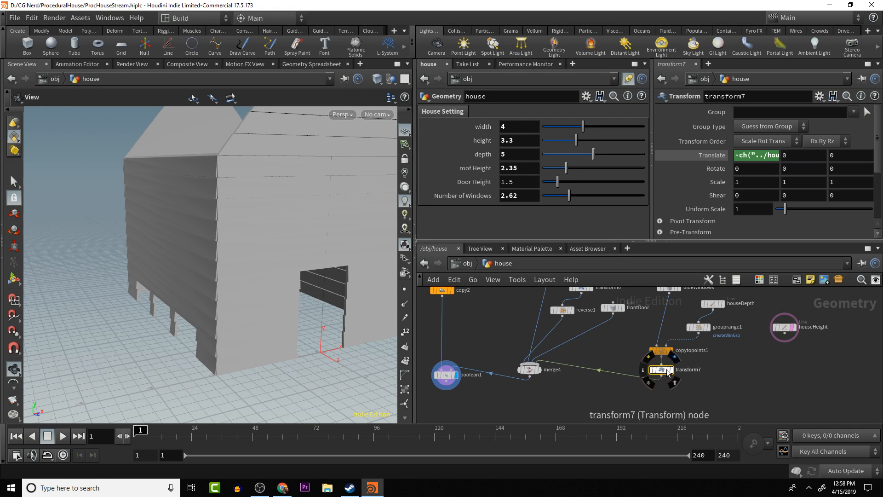
pyautogui.click(760, 156)
pyautogui.hotkey('ctrl', 'c')
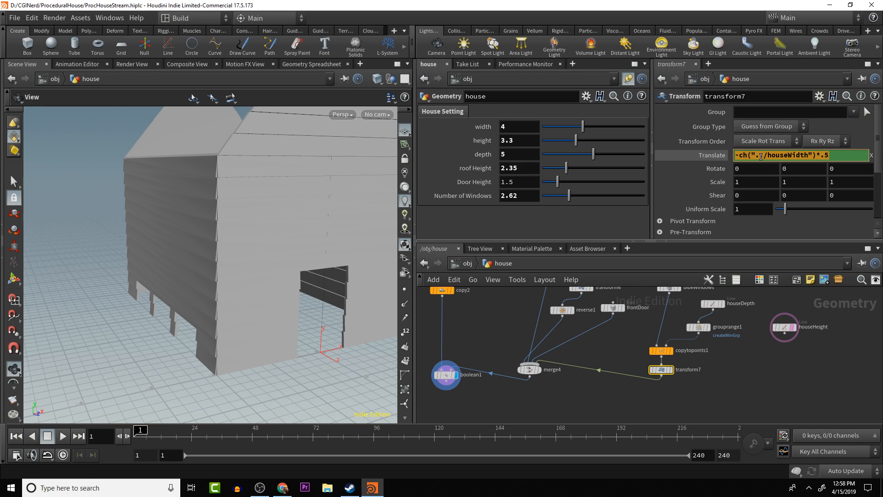
pyautogui.click(784, 328)
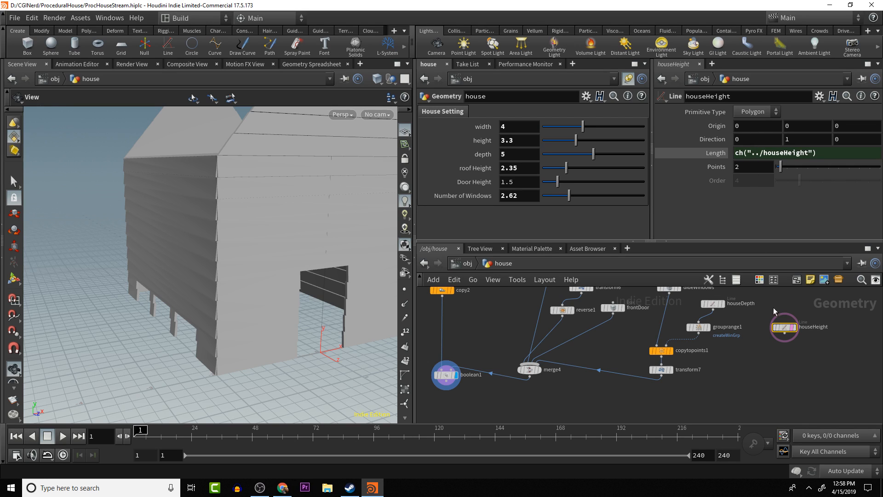
pyautogui.click(784, 336)
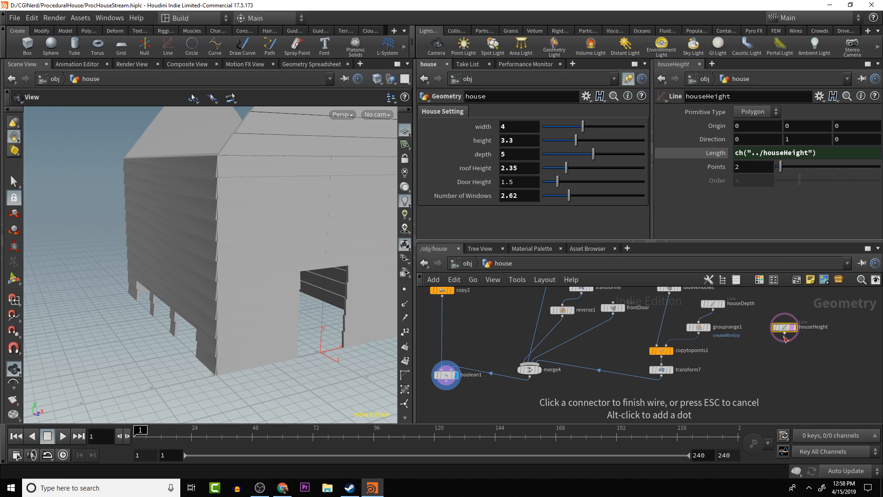
pyautogui.press('Escape')
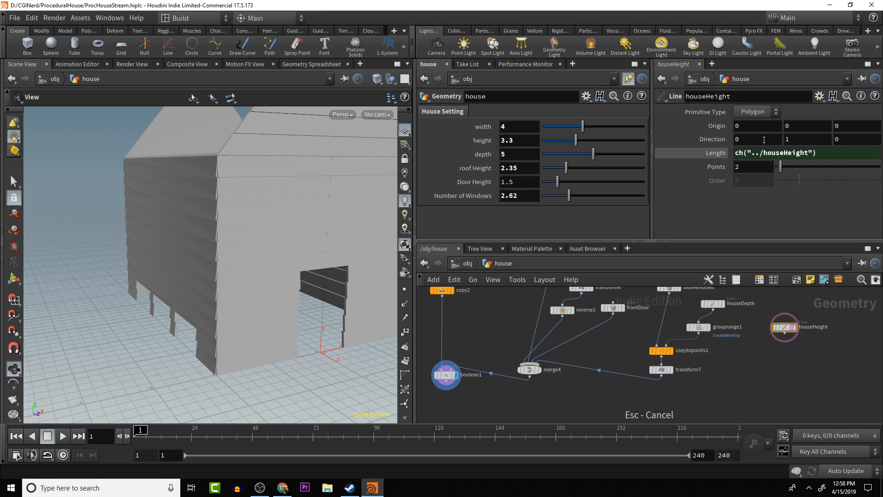
pyautogui.click(756, 126)
pyautogui.hotkey('ctrl', 'v')
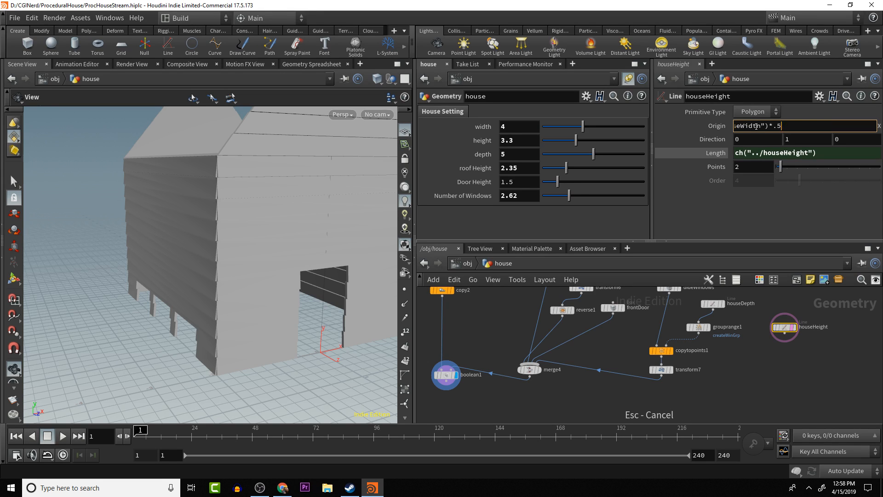
pyautogui.press('Return')
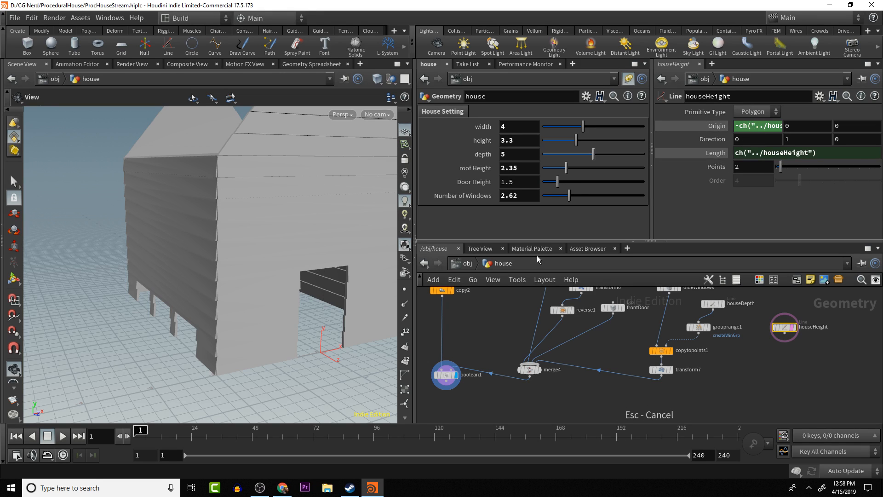
# - Examine the side wall in wireframe and display houseHeight alone to check where the vertical line sits
pyautogui.moveTo(273, 382); pyautogui.dragTo(314, 374, button='middle')
pyautogui.hotkey('shift', 'w')
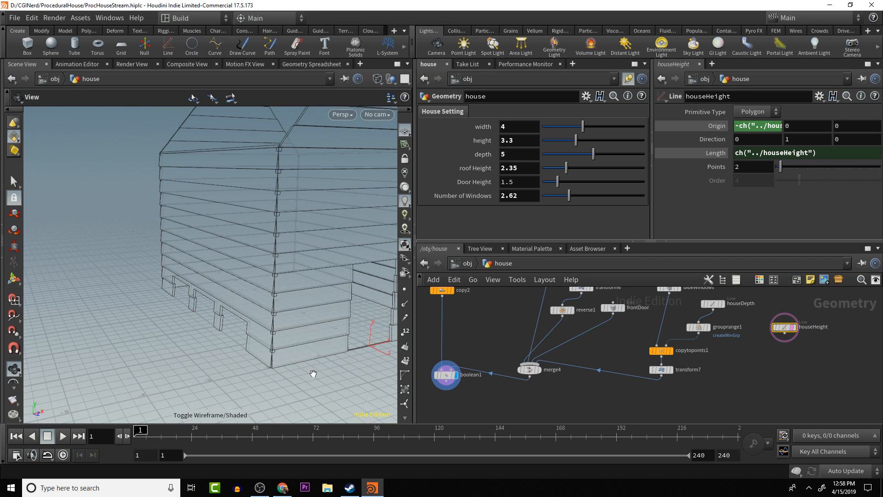
pyautogui.moveTo(288, 322); pyautogui.dragTo(309, 344)
pyautogui.moveTo(309, 344); pyautogui.dragTo(286, 274, button='right')
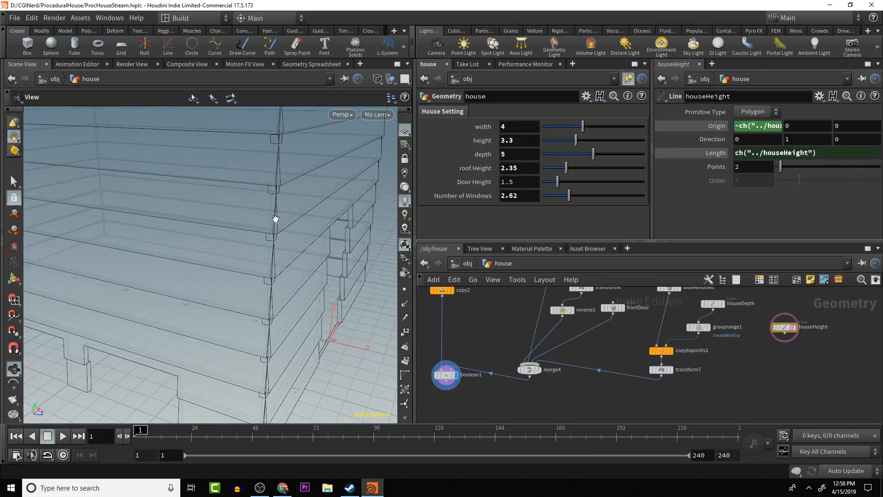
pyautogui.scroll(3, 276, 218)
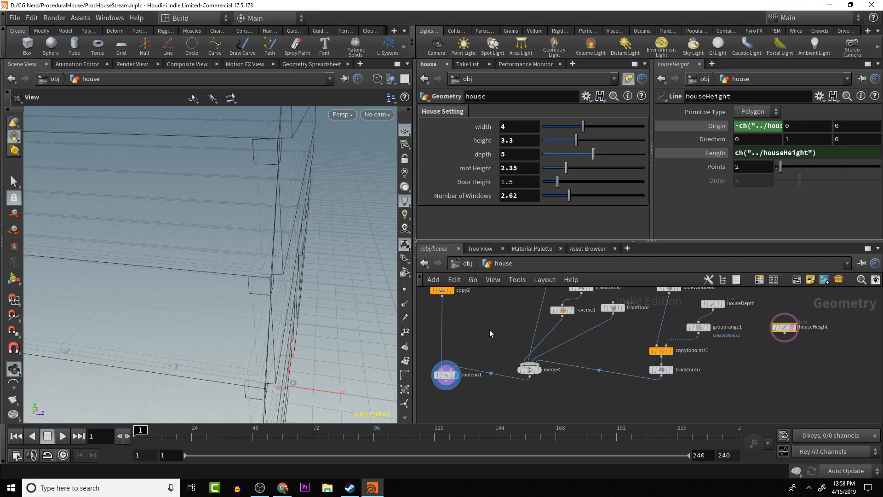
pyautogui.click(792, 328)
pyautogui.scroll(-7, 258, 311)
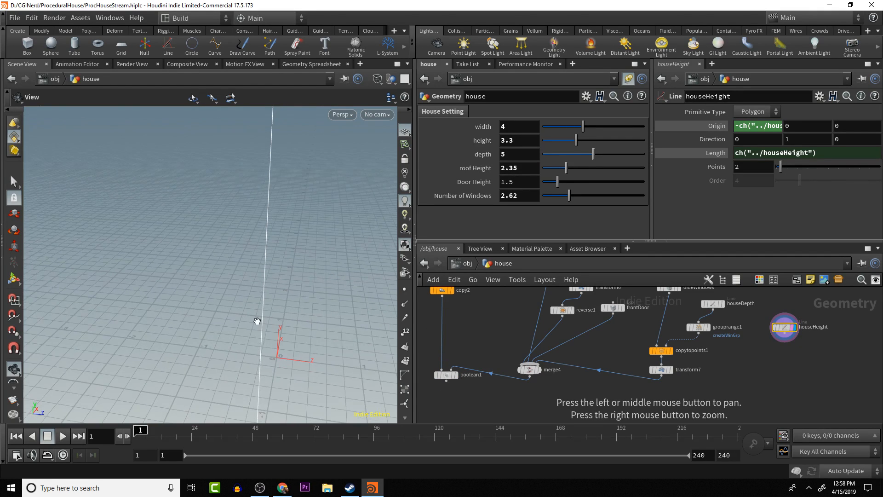
pyautogui.moveTo(255, 326); pyautogui.dragTo(209, 307)
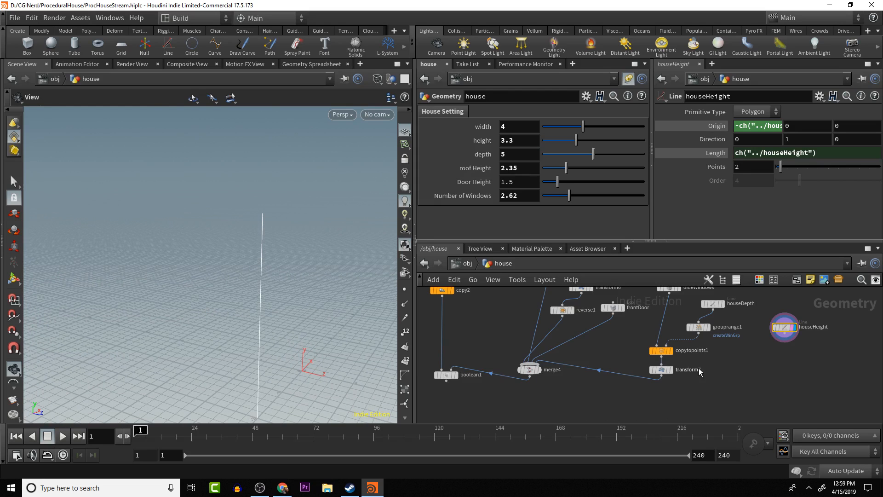
# - Turn off templating on houseHeight and display merge4 to view the window and door cutter boxes
pyautogui.moveTo(674, 374)
pyautogui.moveTo(784, 332)
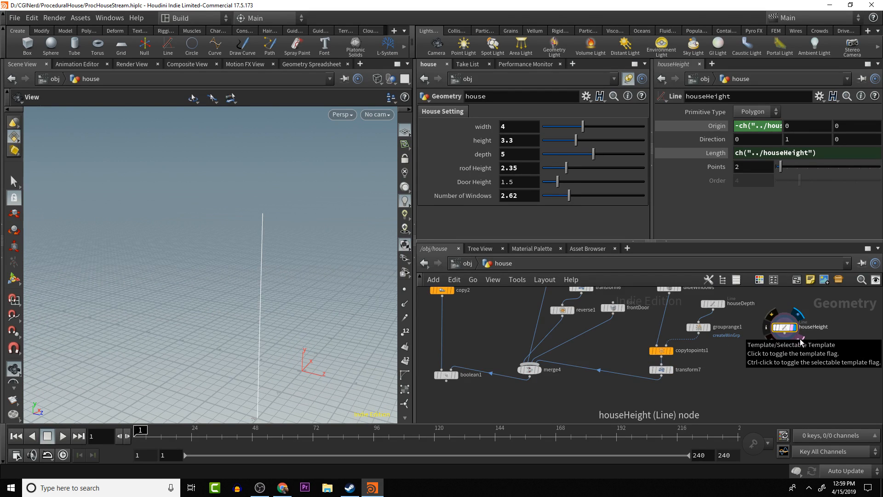
pyautogui.click(799, 332)
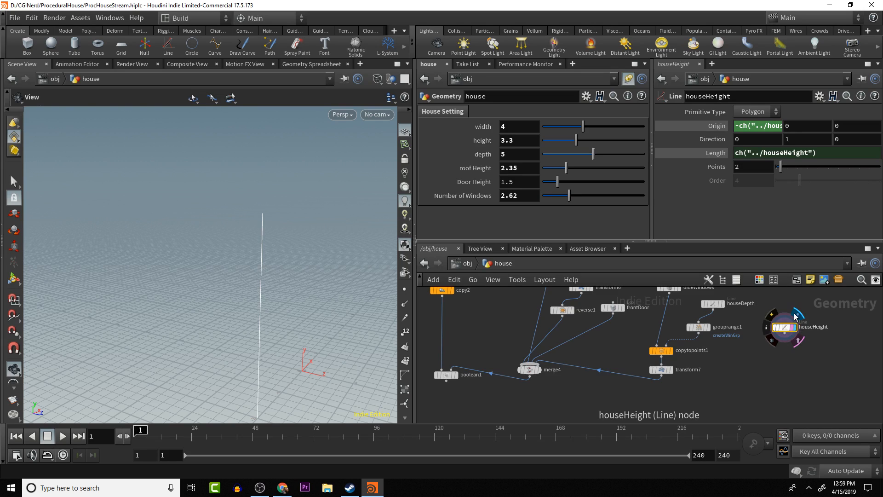
pyautogui.moveTo(798, 338)
pyautogui.scroll(-3, 300, 352)
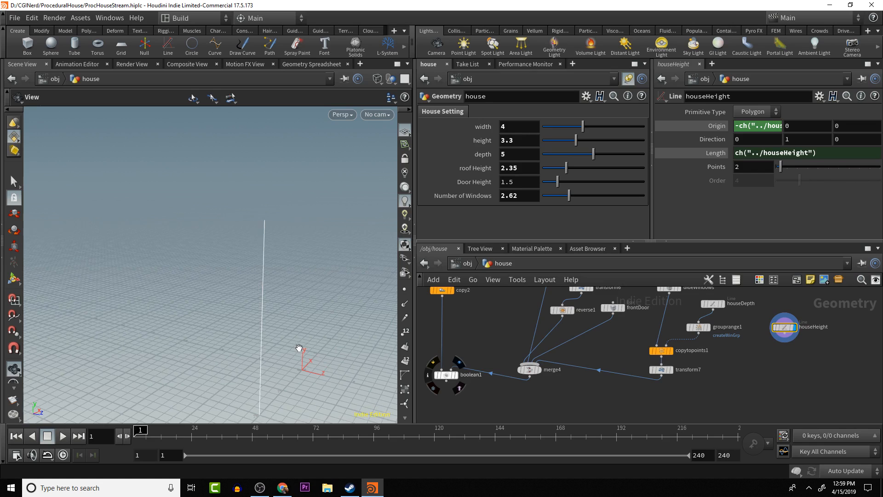
pyautogui.scroll(-2, 300, 354)
pyautogui.moveTo(323, 349); pyautogui.dragTo(265, 346)
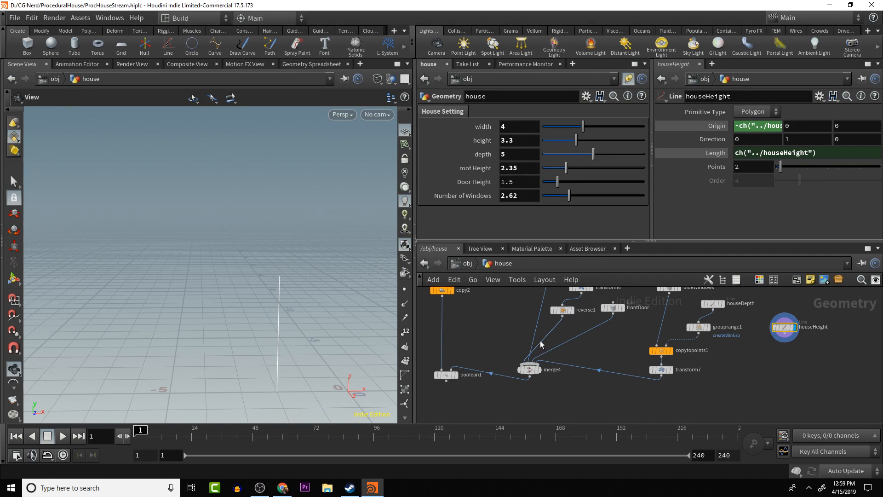
pyautogui.moveTo(280, 349); pyautogui.dragTo(344, 337)
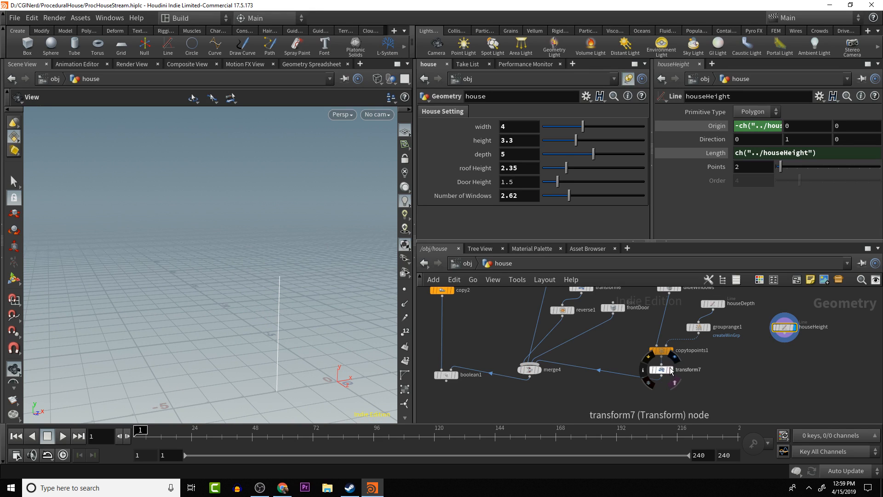
pyautogui.click(539, 370)
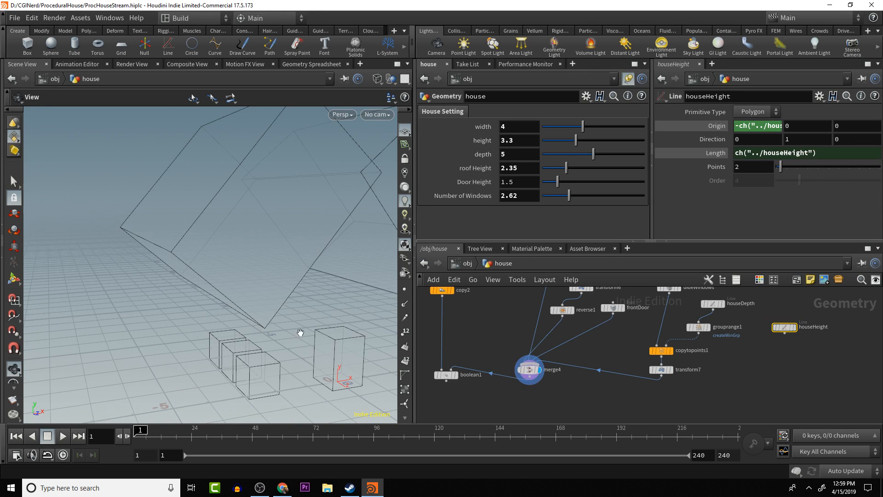
# - Display boolean1 and add a float parameter below Number of Windows in the house node's House Setting folder
pyautogui.click(455, 374)
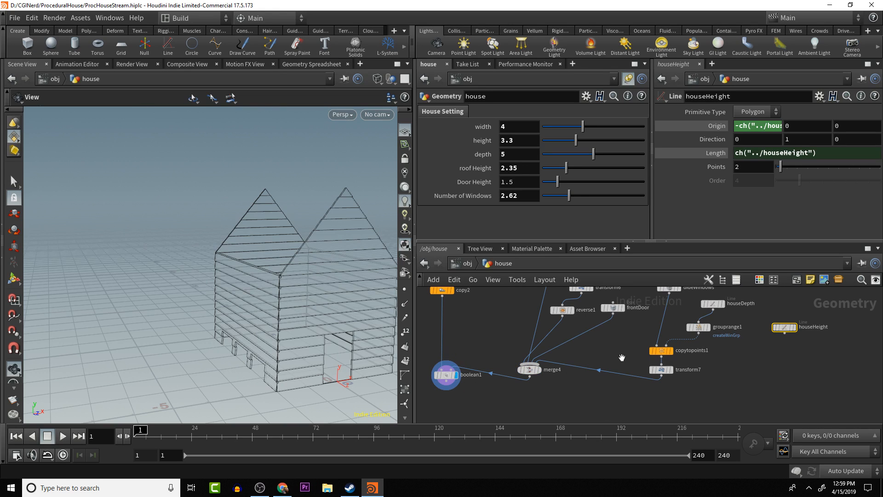
pyautogui.moveTo(621, 357); pyautogui.dragTo(641, 360, button='middle')
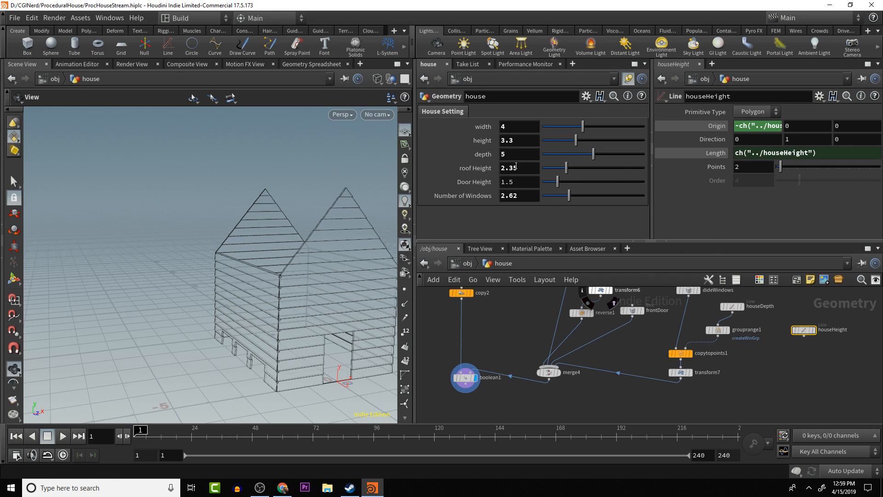
pyautogui.click(586, 95)
pyautogui.click(603, 109)
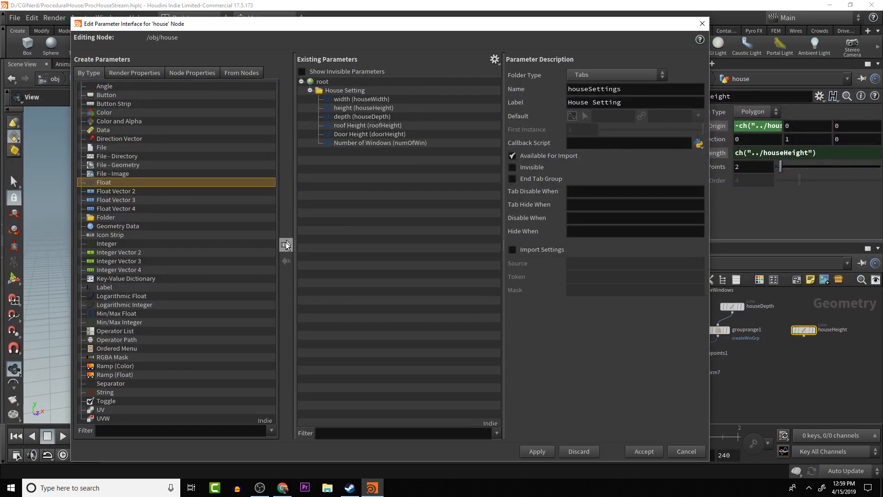
pyautogui.click(286, 245)
pyautogui.moveTo(329, 156); pyautogui.dragTo(345, 91)
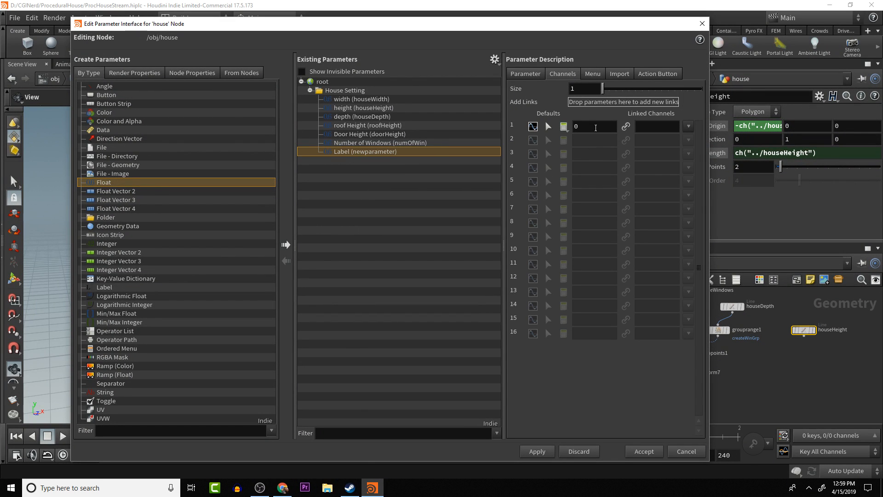
# - Set the new float parameter's default value to 1
pyautogui.click(595, 125)
pyautogui.write('1')
pyautogui.press('Return')
# - Change the new parameter's label to "Vumber of Windows Up"
pyautogui.click(534, 71)
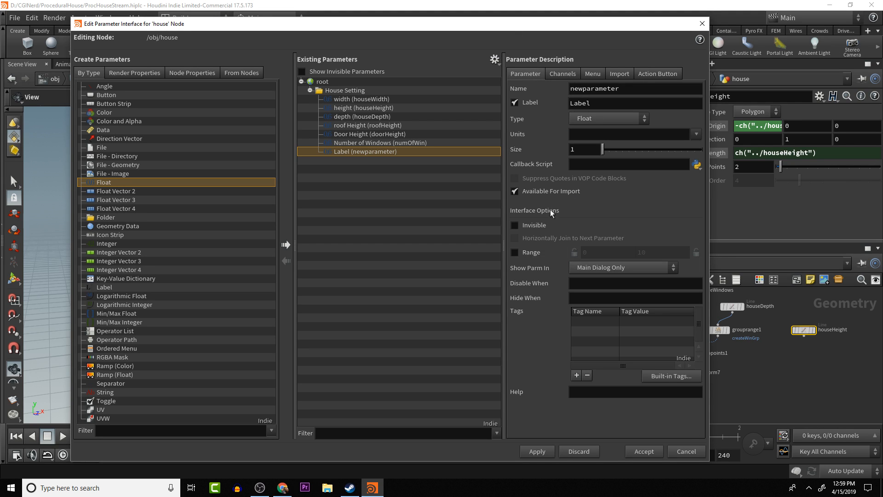
pyautogui.click(610, 102)
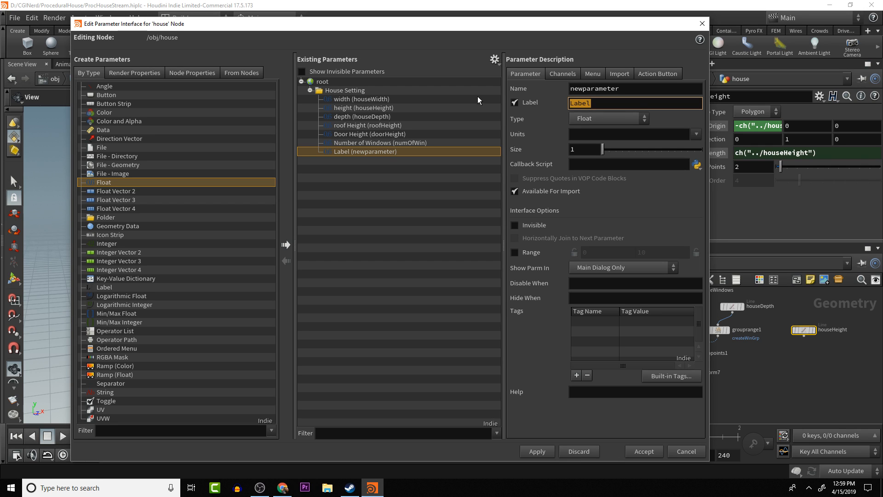
pyautogui.write('number of')
pyautogui.write(' ve')
pyautogui.write('r')
pyautogui.press('BackSpace')
pyautogui.press('BackSpace')
pyautogui.press('BackSpace')
pyautogui.write('win')
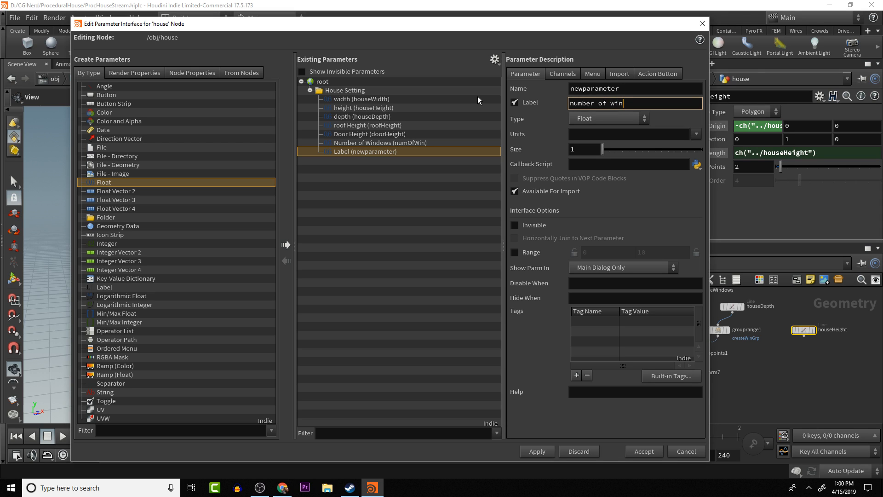
pyautogui.press('BackSpace')
pyautogui.press('BackSpace')
pyautogui.press('BackSpace')
pyautogui.write('Windows Up')
pyautogui.press('Delete')
pyautogui.write('V')
pyautogui.press('Return')
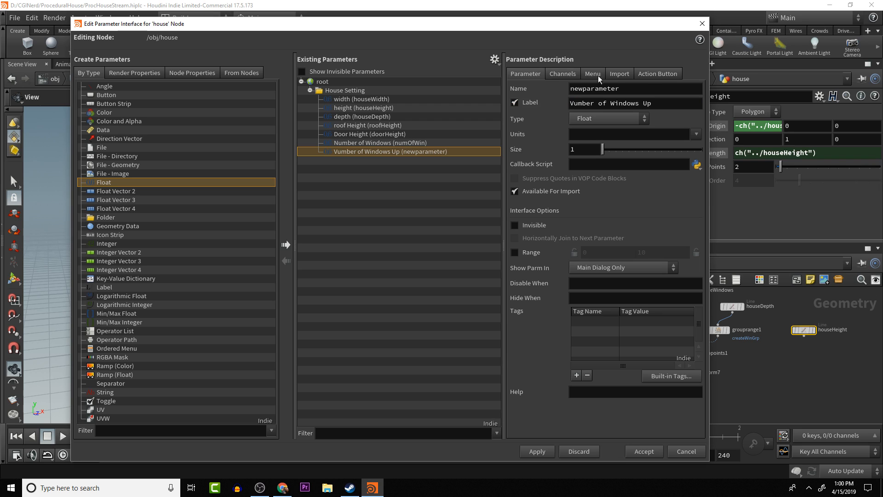
# - Set the new parameter's internal name to vertWinds
pyautogui.doubleClick(642, 90)
pyautogui.write('vertWinds')
pyautogui.press('Return')
# - Correct the vertWinds label to "Number of Windows Up" and accept the house parameter interface changes
pyautogui.moveTo(572, 102); pyautogui.dragTo(529, 101)
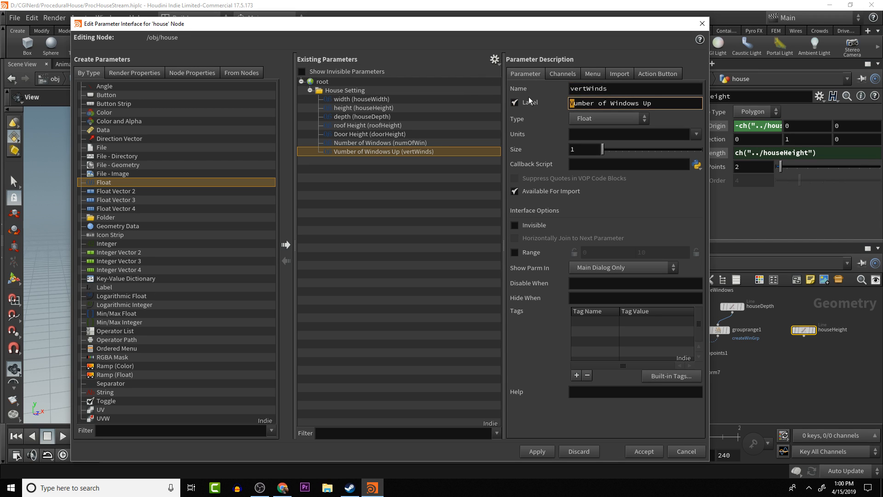
pyautogui.write('N')
pyautogui.click(569, 76)
pyautogui.click(525, 73)
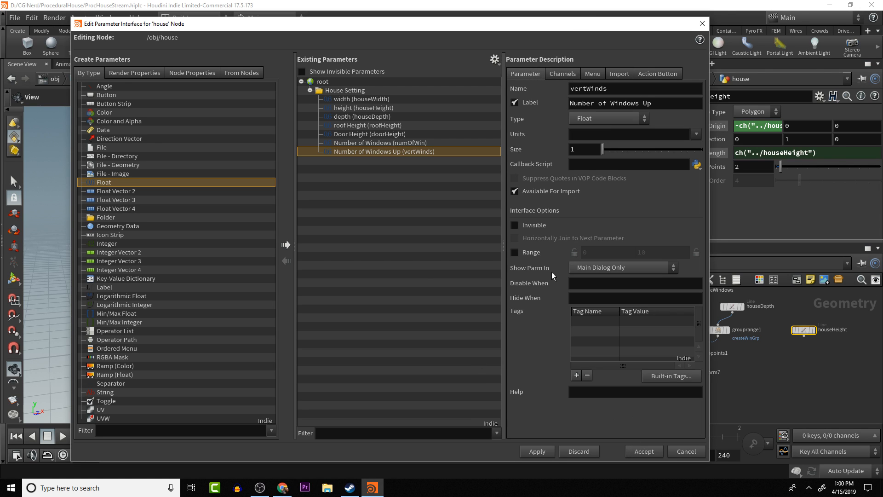
pyautogui.click(638, 451)
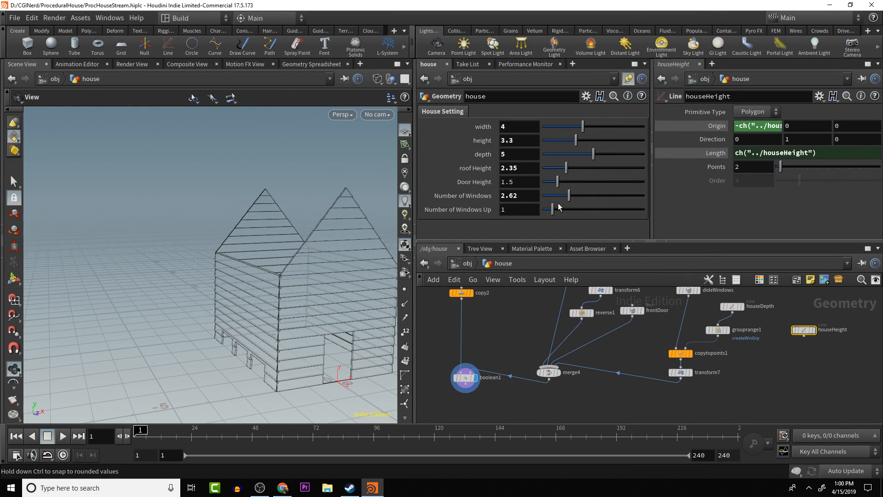
# - Reference Number of Windows Up in houseHeight's Points and extend the expression to ch("../vertWinds")+2
pyautogui.rightClick(529, 208)
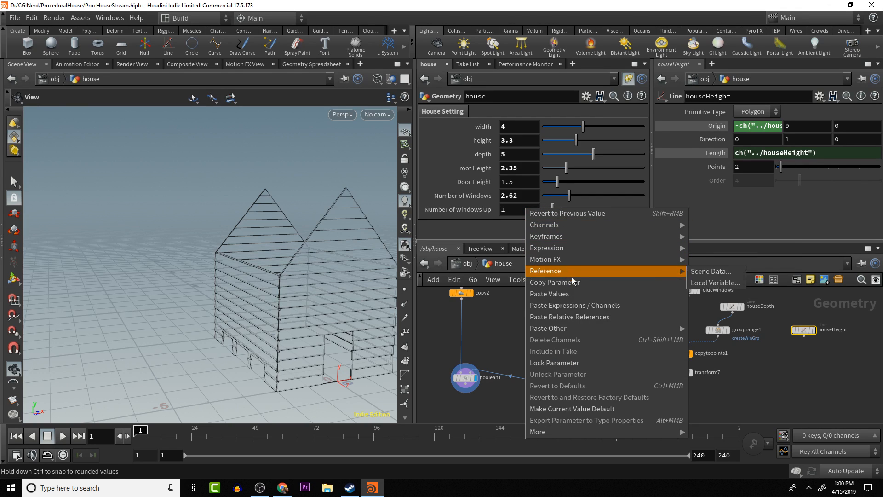
pyautogui.click(555, 282)
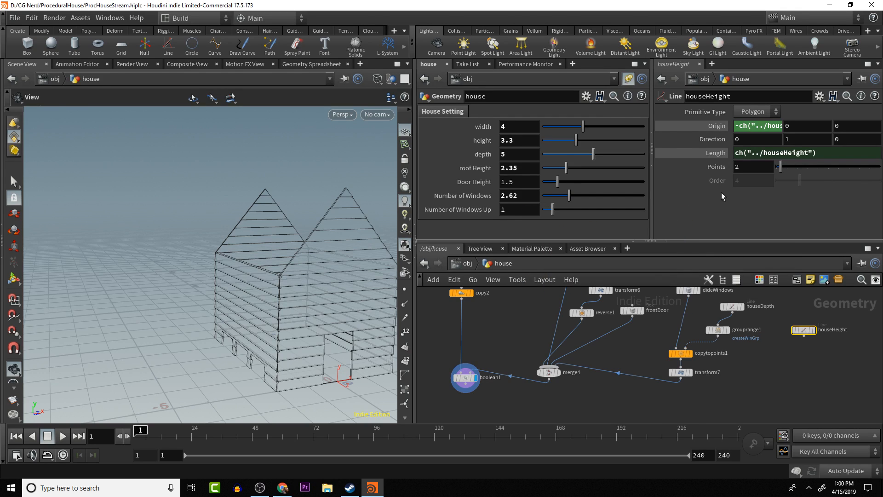
pyautogui.rightClick(746, 166)
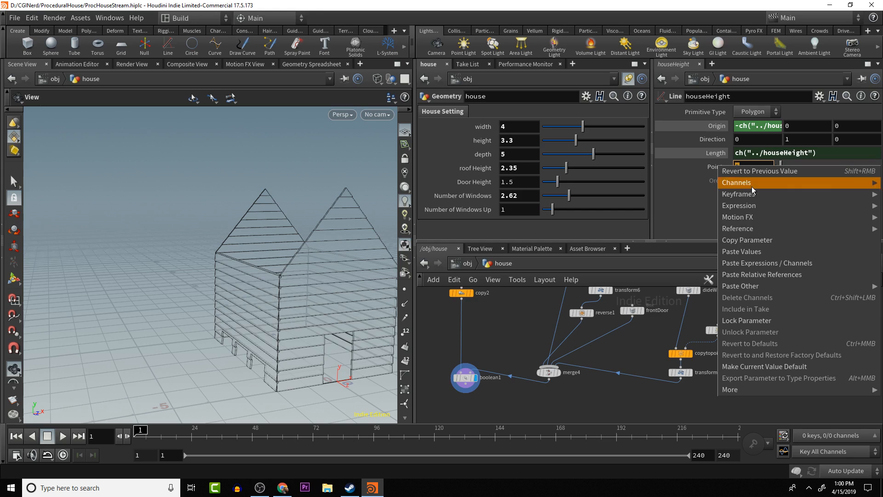
pyautogui.click(766, 274)
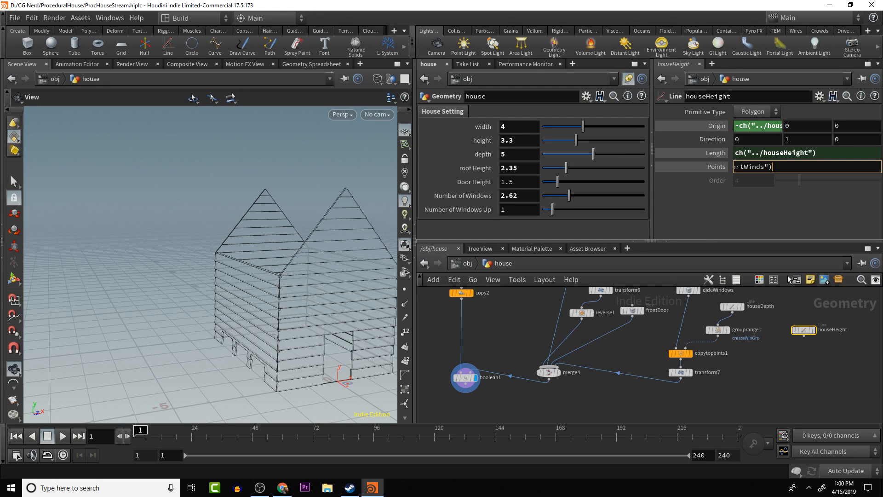
pyautogui.write('+2')
pyautogui.press('Return')
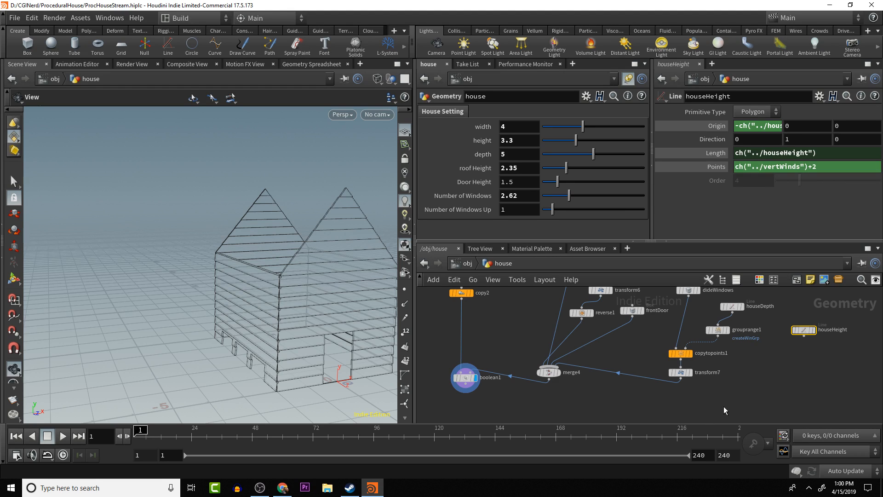
# - Display the houseHeight line on its own and check its points
pyautogui.click(812, 332)
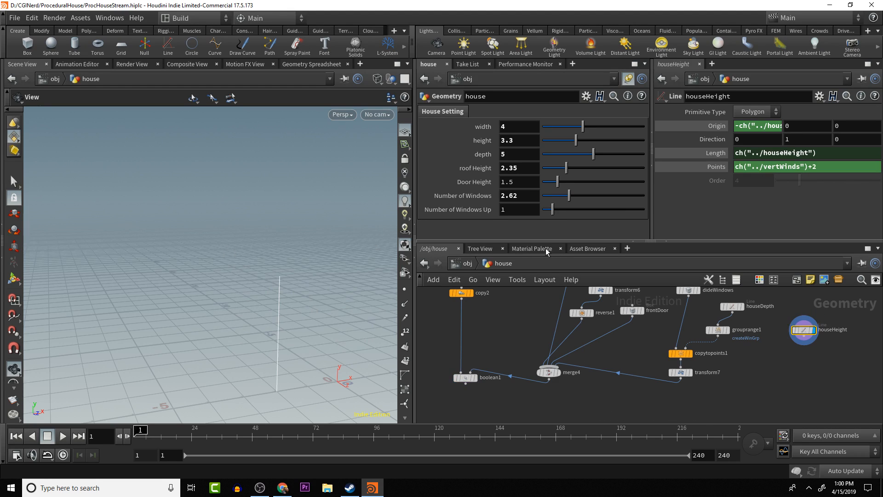
pyautogui.click(405, 289)
pyautogui.click(403, 293)
# - Add a Copy to Points node below houseHeight in the house network
pyautogui.keyDown('alt'); pyautogui.moveTo(761, 331); pyautogui.dragTo(747, 350, button='middle'); pyautogui.keyUp('alt')
pyautogui.click(762, 349)
pyautogui.press('Tab')
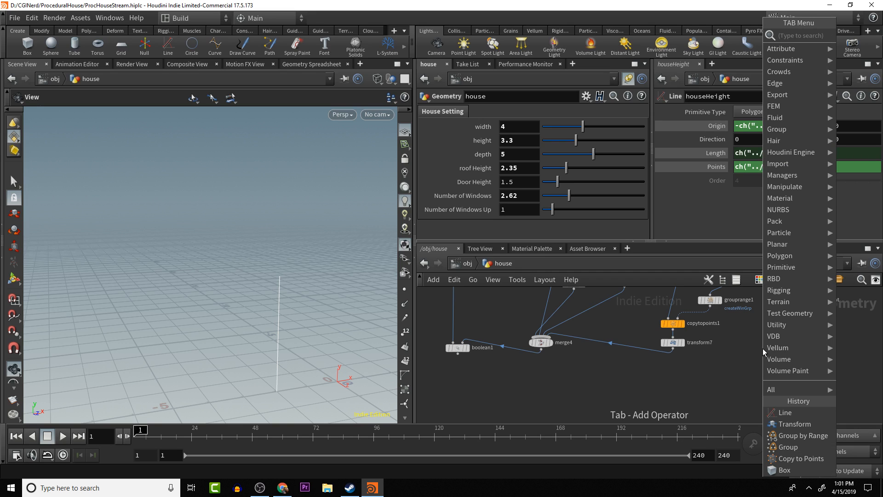
pyautogui.write('copy')
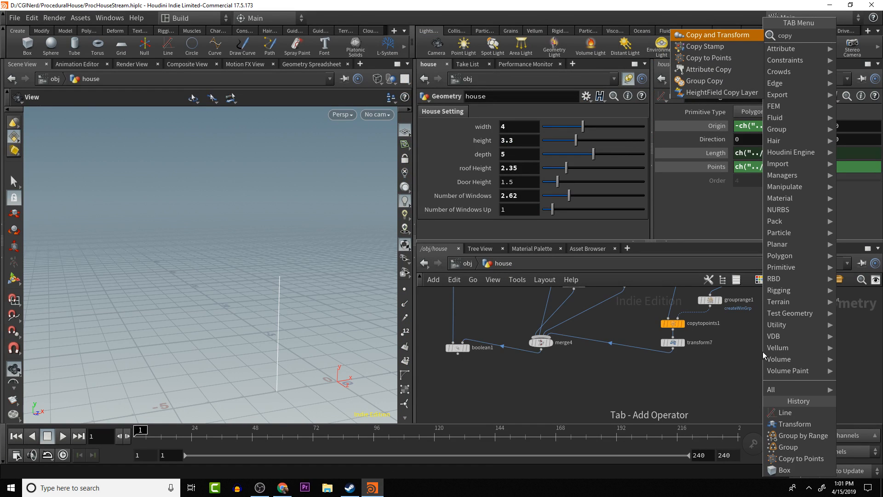
pyautogui.press('Down')
pyautogui.press('Down')
pyautogui.press('Return')
pyautogui.click(762, 351)
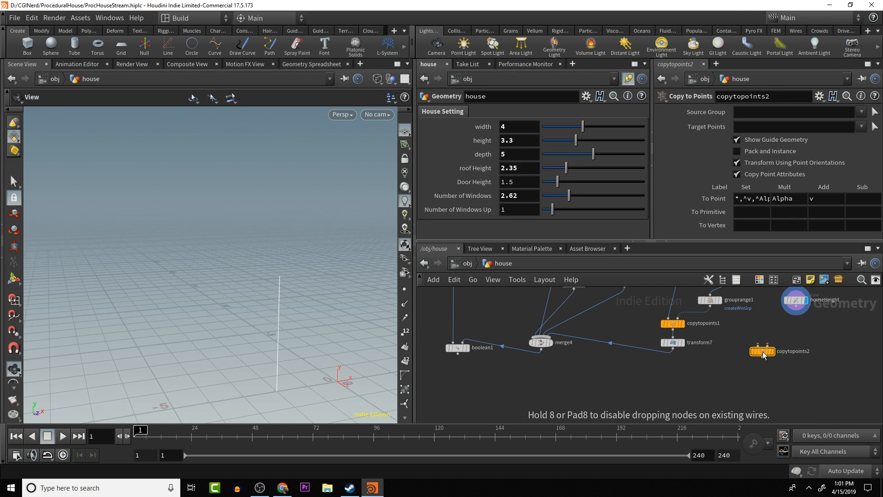
# - Wire copytopoints1 as source and houseHeight as target points into the new Copy to Points node and display its result
pyautogui.click(683, 324)
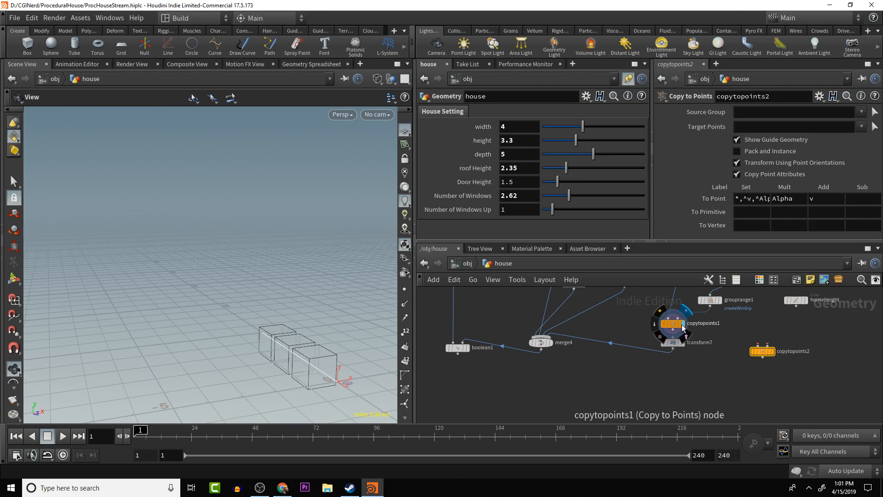
pyautogui.moveTo(677, 331); pyautogui.dragTo(792, 308)
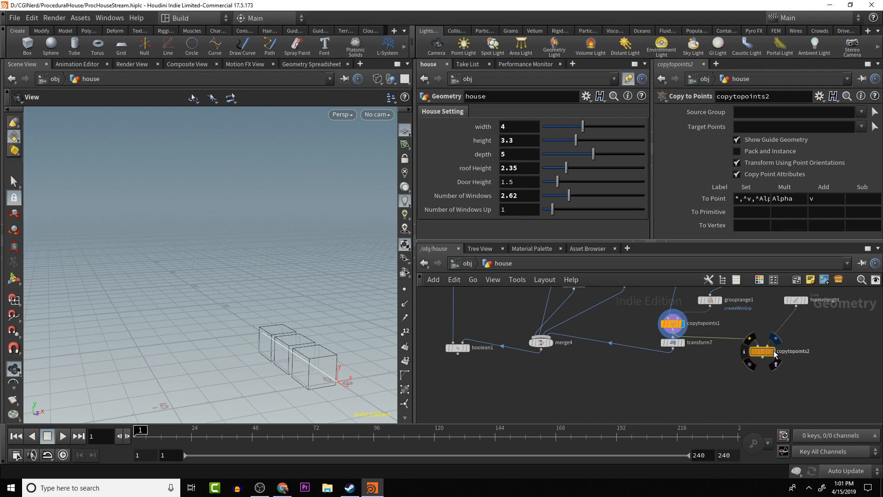
pyautogui.click(772, 352)
pyautogui.moveTo(349, 364); pyautogui.dragTo(296, 372)
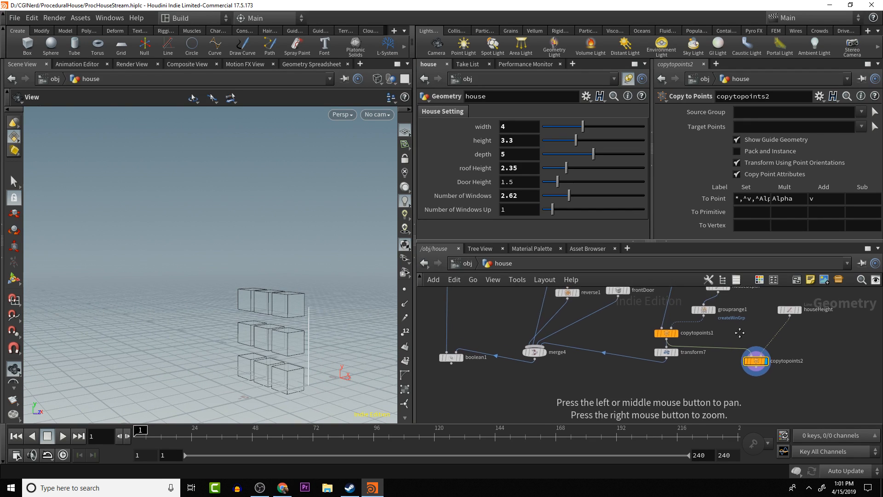
# - Duplicate grouprange1 and insert the copy between houseHeight and copytopoints2, detached from houseDepth
pyautogui.moveTo(721, 305); pyautogui.dragTo(709, 326)
pyautogui.click(698, 321)
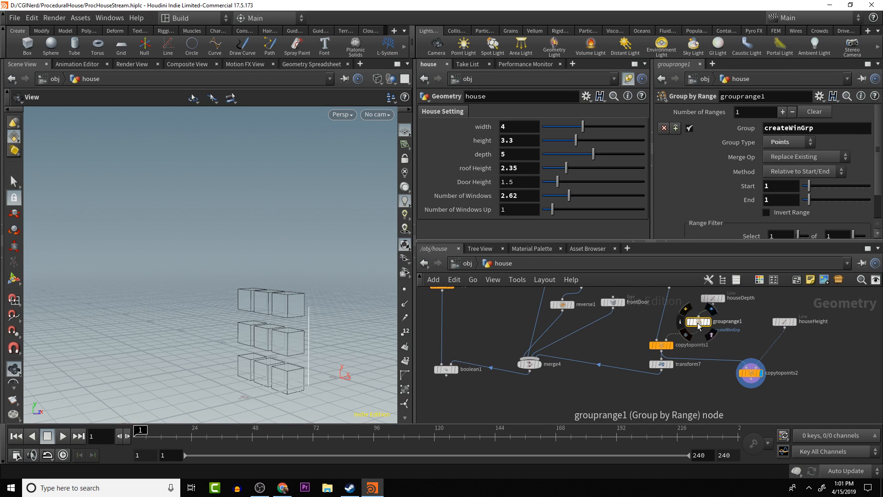
pyautogui.hotkey('ctrl', 'c')
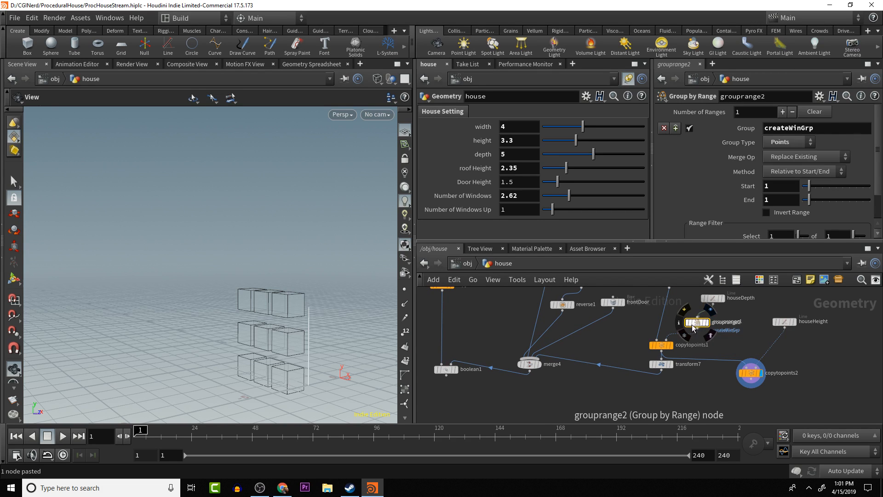
pyautogui.hotkey('ctrl', 'v')
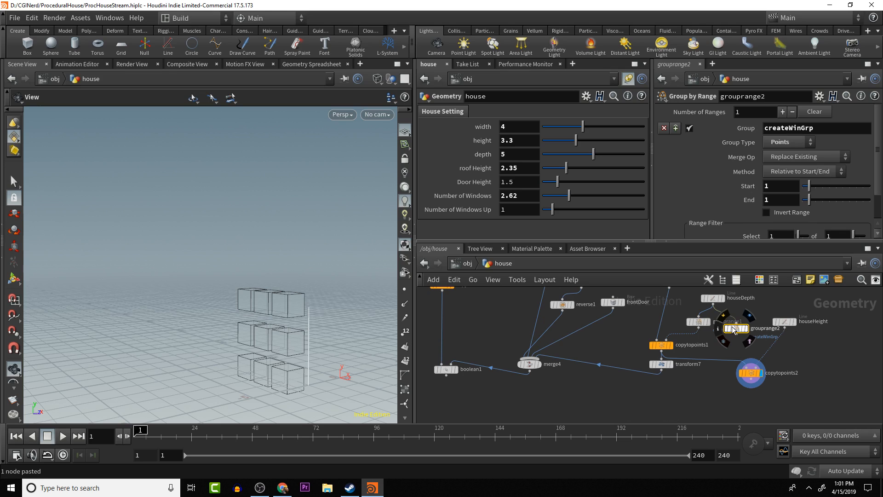
pyautogui.press('y')
pyautogui.moveTo(738, 328); pyautogui.dragTo(767, 344)
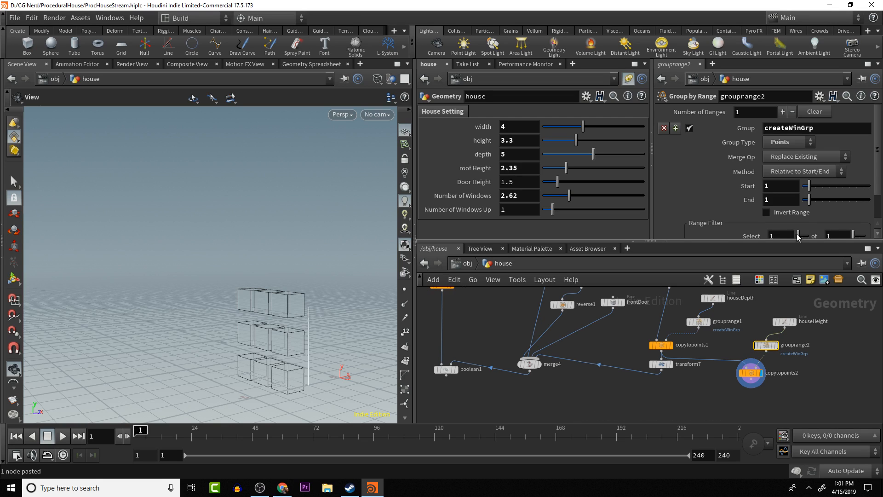
# - Rename the duplicated range node's group to createVertWinGrp
pyautogui.click(787, 125)
pyautogui.write('V')
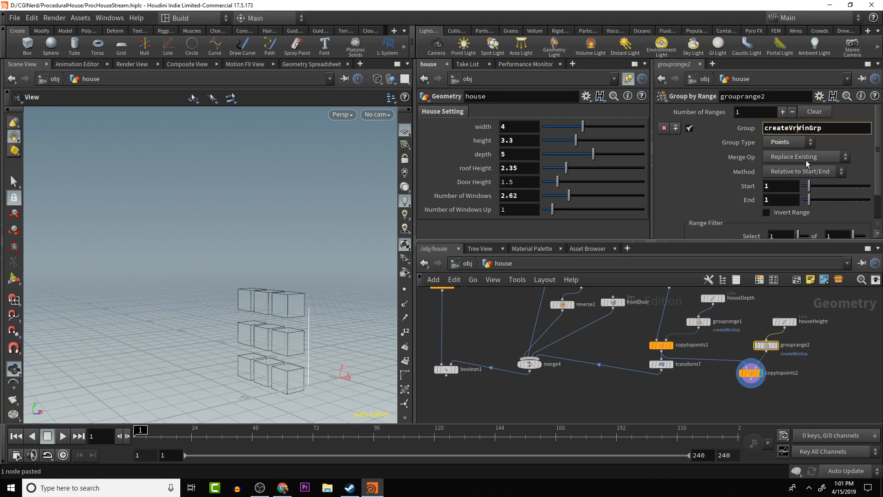
pyautogui.write('ert')
pyautogui.press('Return')
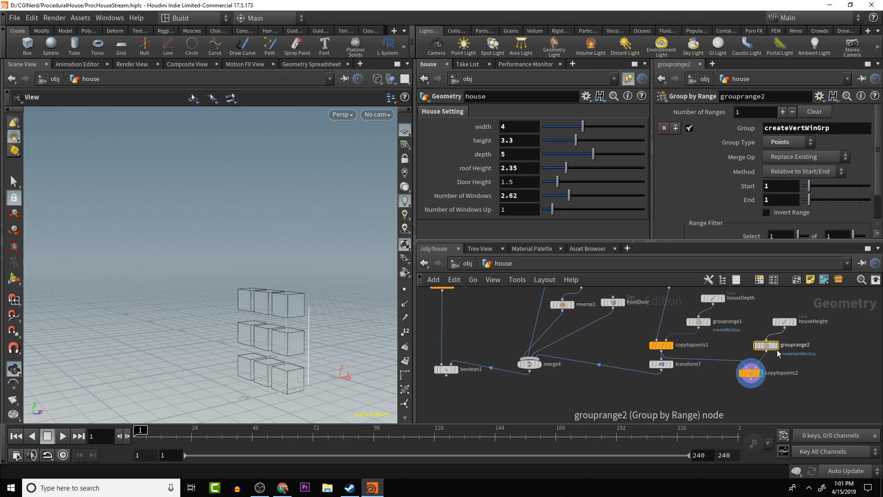
# - Set copytopoints2's Target Points to the createVertWinGrp group and check the window boxes in the viewport
pyautogui.click(750, 372)
pyautogui.click(861, 126)
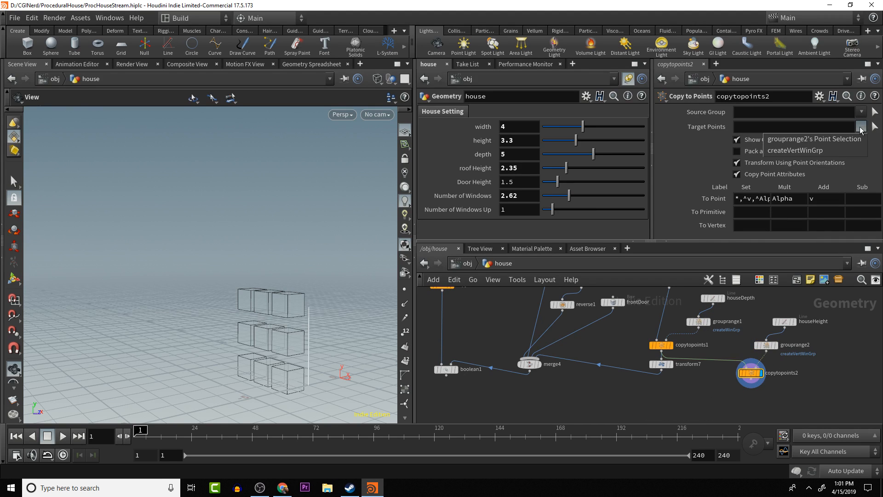
pyautogui.click(834, 149)
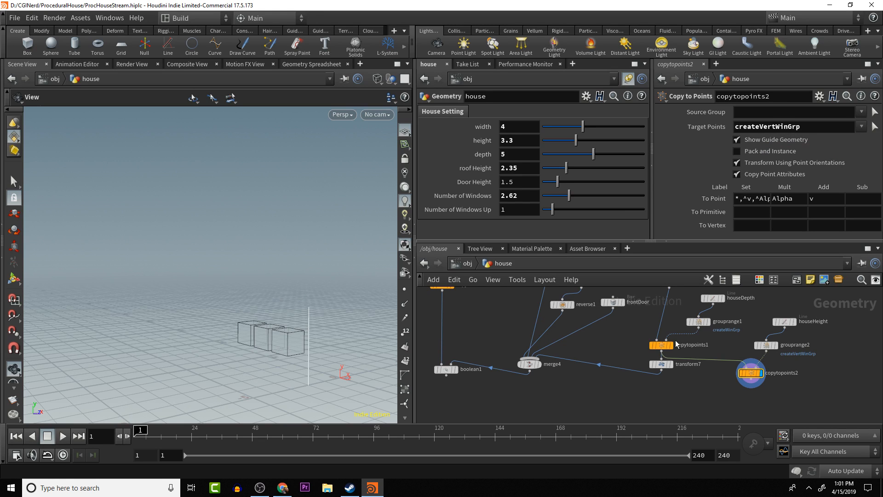
pyautogui.moveTo(274, 347); pyautogui.dragTo(294, 348)
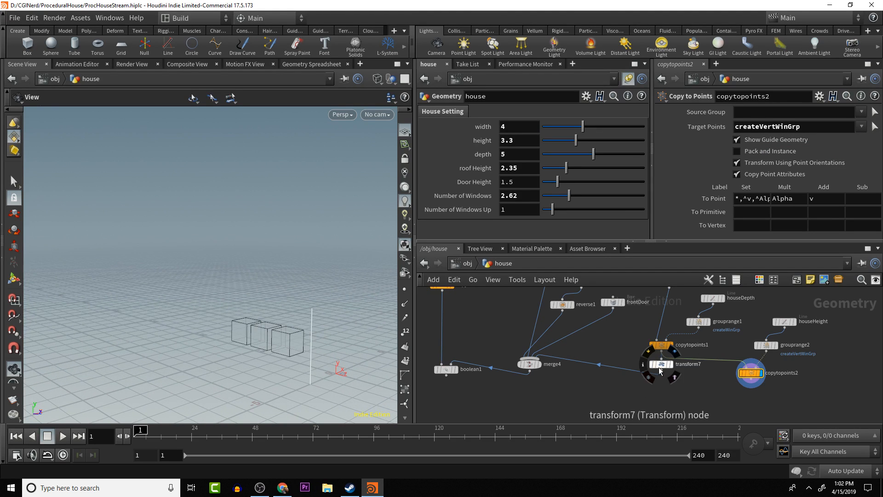
# - Move transform7 down, feed it from copytopoints2 instead of copytopoints1, and display boolean1 to inspect the house
pyautogui.moveTo(661, 371); pyautogui.dragTo(653, 397)
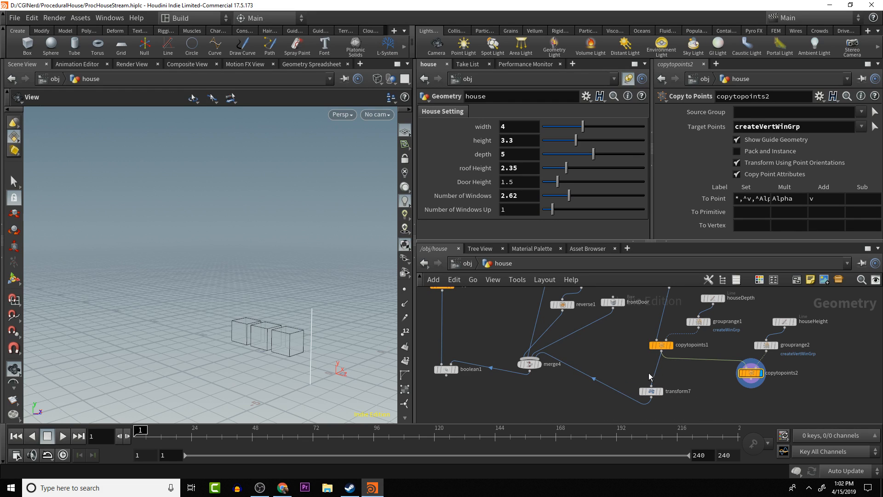
pyautogui.moveTo(651, 385); pyautogui.dragTo(740, 377)
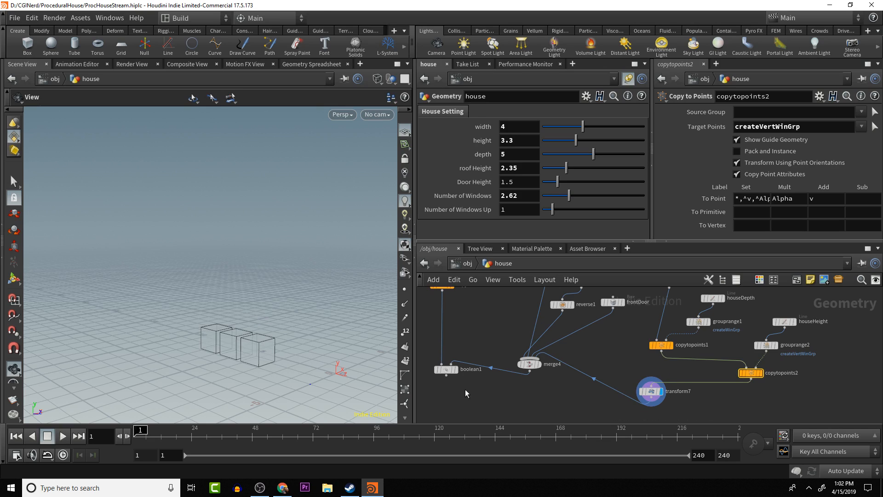
pyautogui.moveTo(446, 371)
pyautogui.click(459, 357)
pyautogui.moveTo(259, 284); pyautogui.dragTo(328, 268)
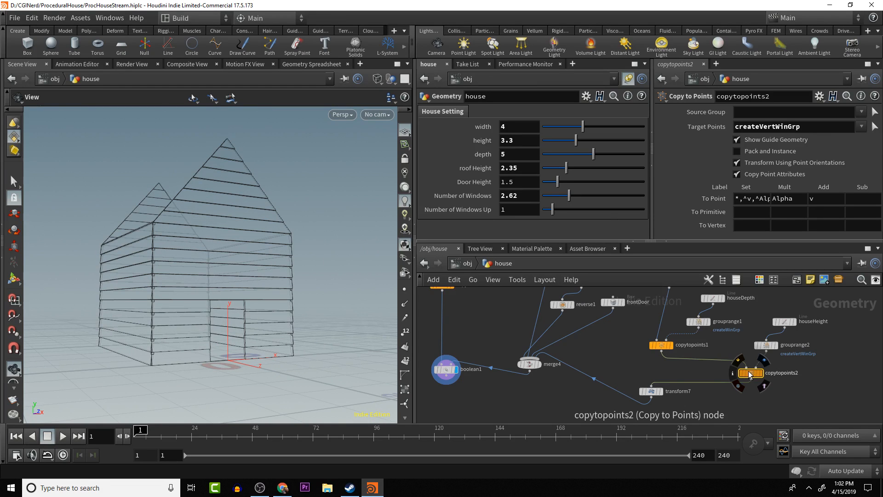
# - Template copytopoints2 over the displayed boolean1 and switch the viewport to shaded display to inspect the window boxes
pyautogui.click(765, 388)
pyautogui.moveTo(256, 351); pyautogui.dragTo(307, 369)
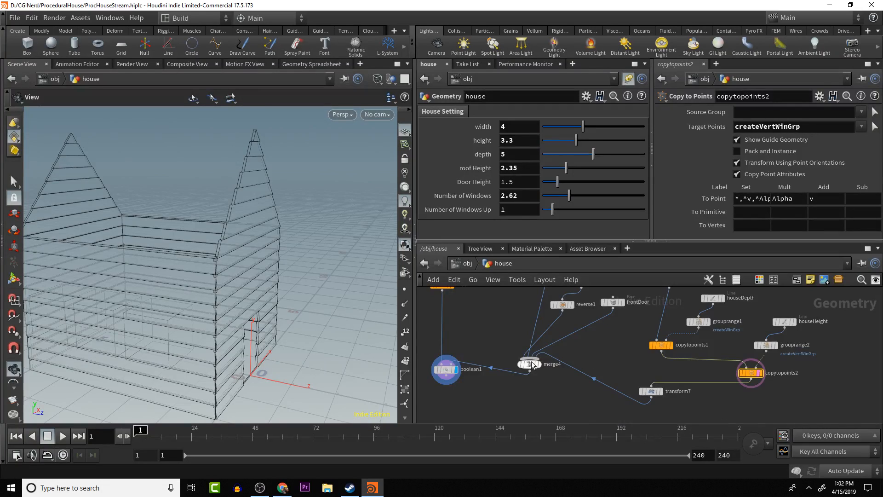
pyautogui.moveTo(453, 370)
pyautogui.moveTo(454, 371); pyautogui.dragTo(512, 342)
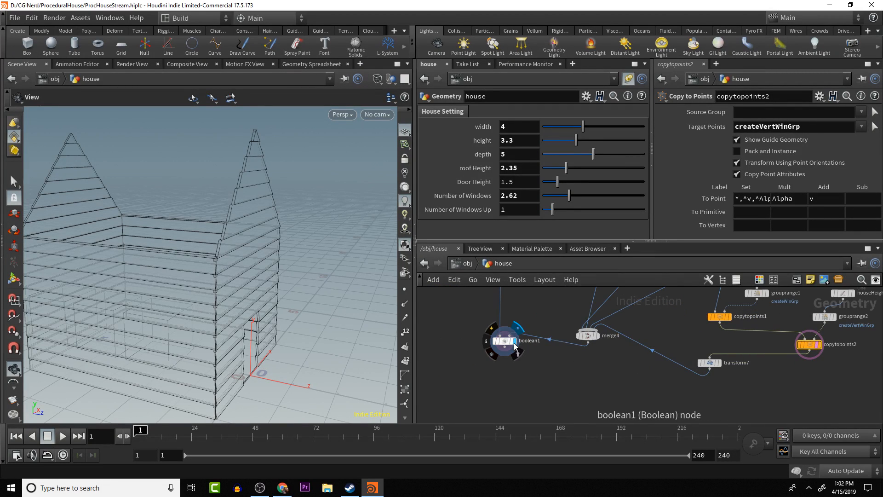
pyautogui.click(512, 343)
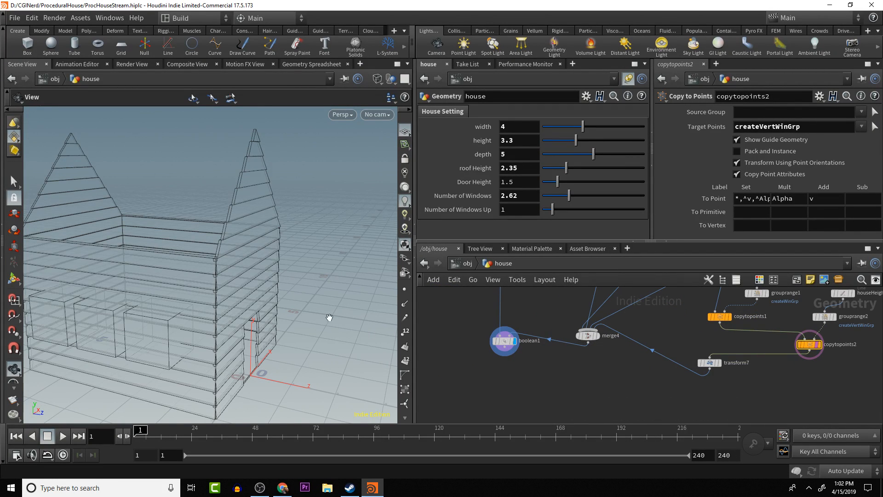
pyautogui.press('w')
pyautogui.moveTo(271, 297); pyautogui.dragTo(253, 345)
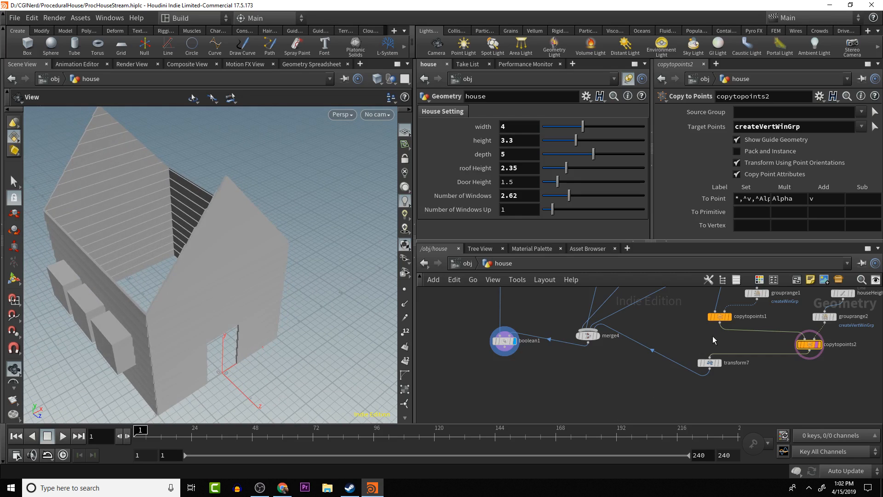
# - Turn copytopoints2's template display off and on again to show the window boxes as wireframes against the house
pyautogui.moveTo(639, 354); pyautogui.dragTo(644, 384)
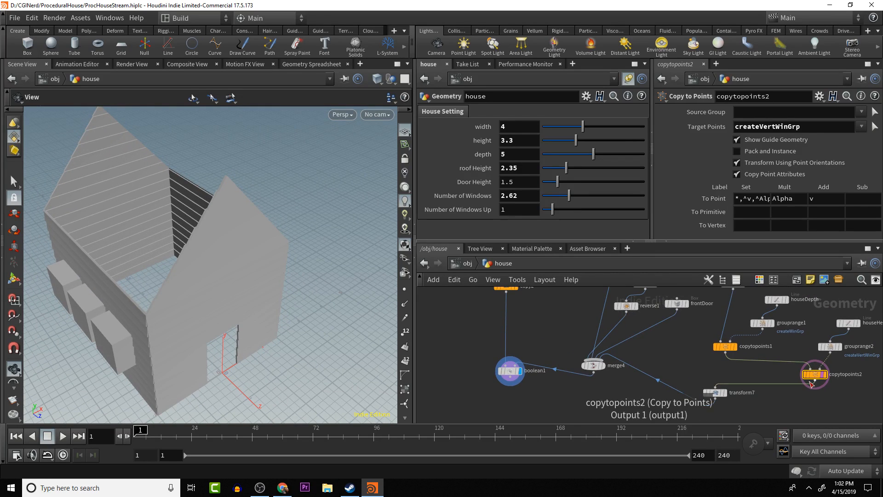
pyautogui.click(828, 387)
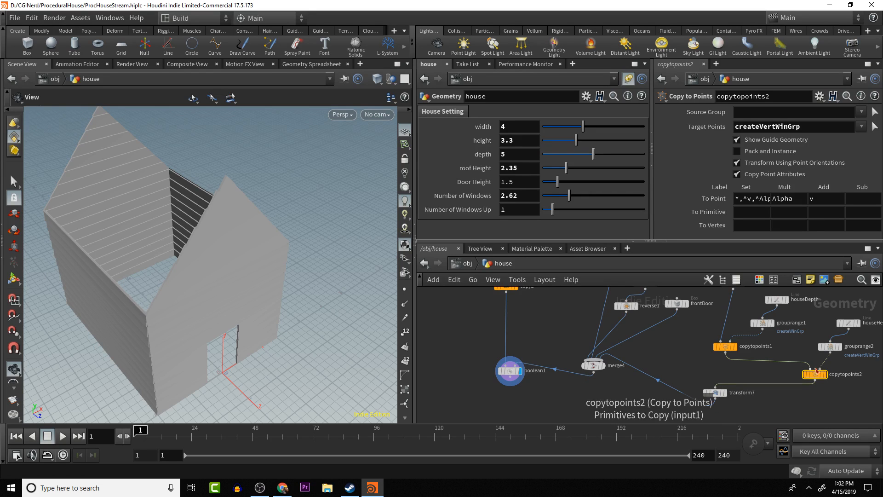
pyautogui.click(828, 387)
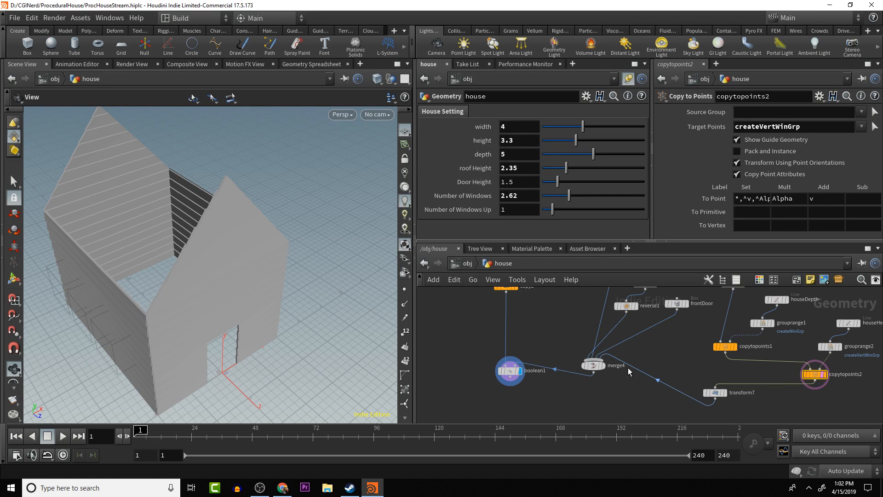
pyautogui.moveTo(219, 359); pyautogui.dragTo(322, 331)
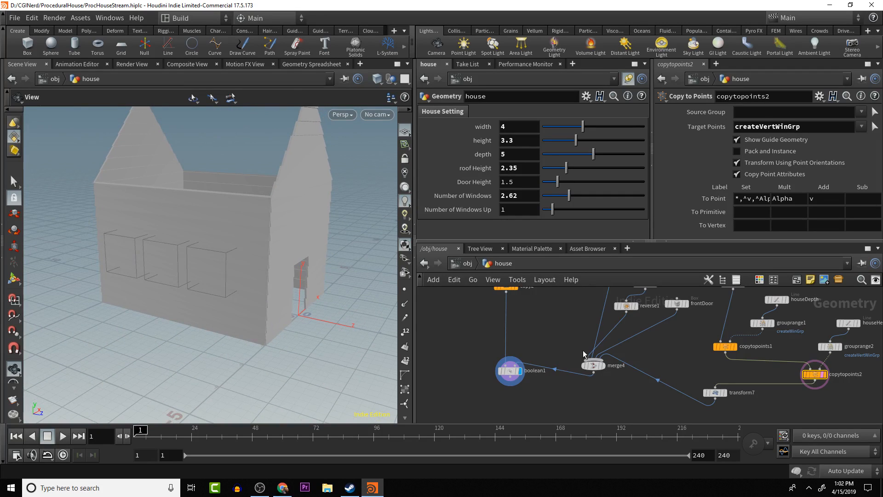
# - Display merge4 and inspect the merged cutting shapes from the front of the house
pyautogui.doubleClick(607, 364)
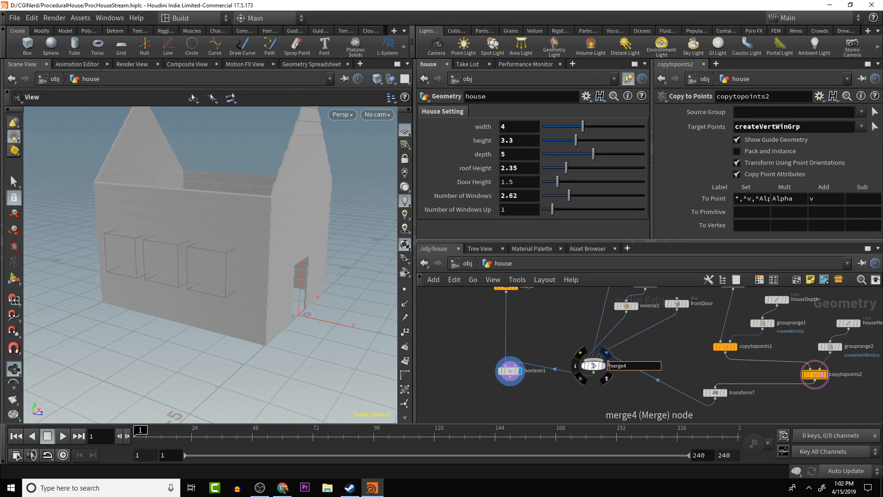
pyautogui.click(603, 366)
pyautogui.keyDown('alt'); pyautogui.moveTo(359, 304); pyautogui.dragTo(232, 217); pyautogui.keyUp('alt')
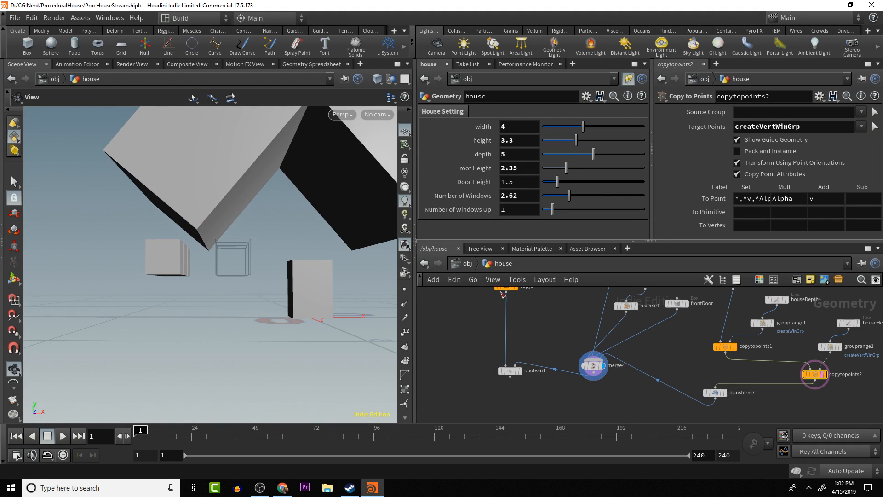
# - Delete transform7 and display boolean1 to check the window cutouts in the side wall
pyautogui.click(714, 393)
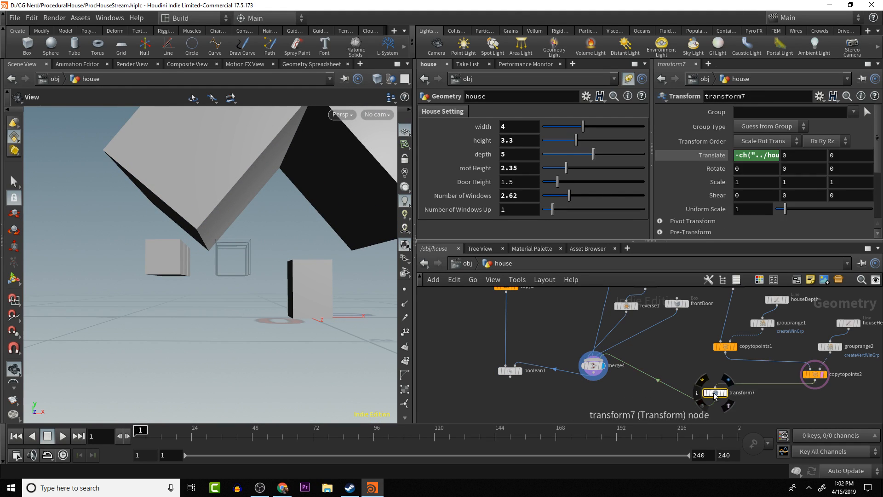
pyautogui.press('Delete')
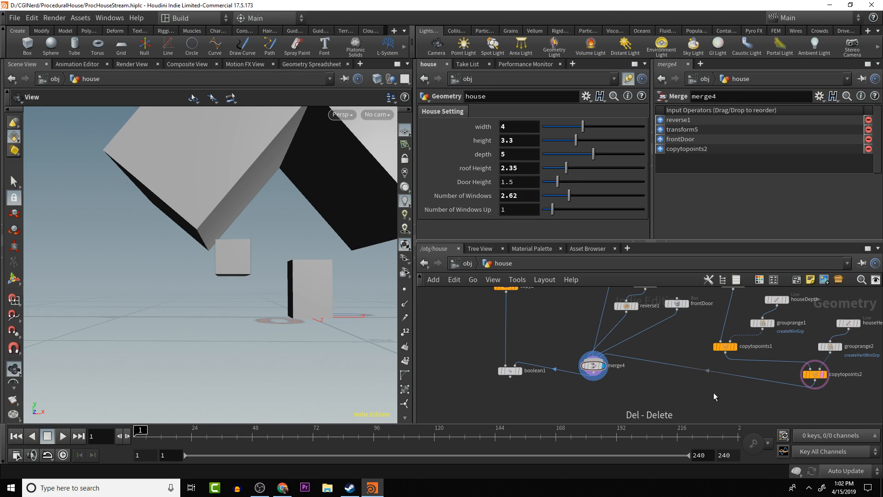
pyautogui.click(521, 371)
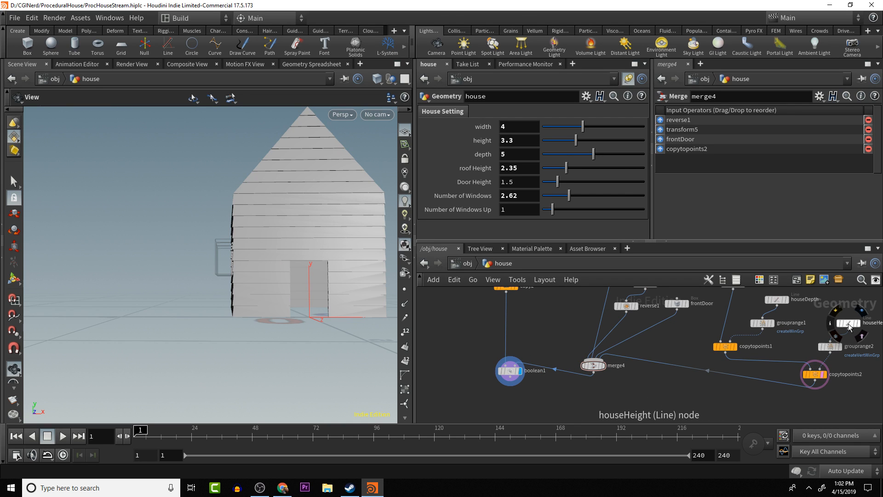
pyautogui.moveTo(325, 352); pyautogui.dragTo(394, 374)
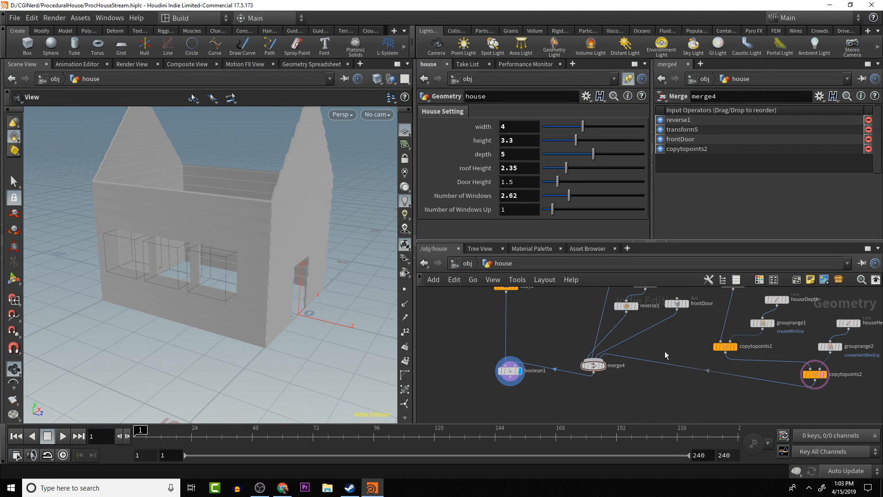
# - Move copytopoints2 closer to copytopoints1 and add a Transform node fed from its output
pyautogui.moveTo(815, 374); pyautogui.dragTo(774, 378)
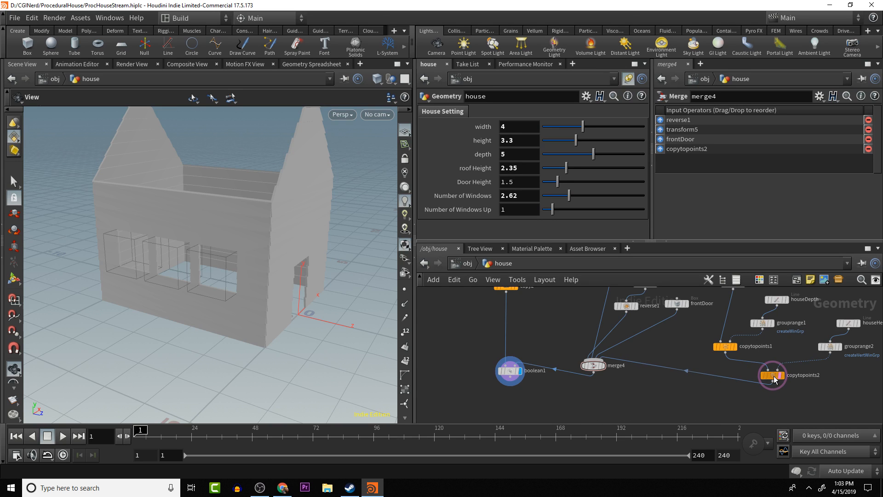
pyautogui.scroll(-3, 301, 319)
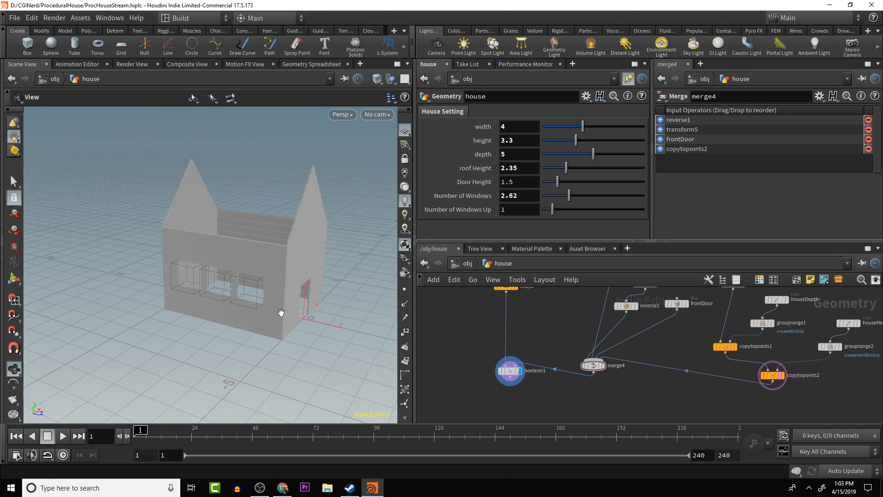
pyautogui.moveTo(281, 313); pyautogui.dragTo(285, 294)
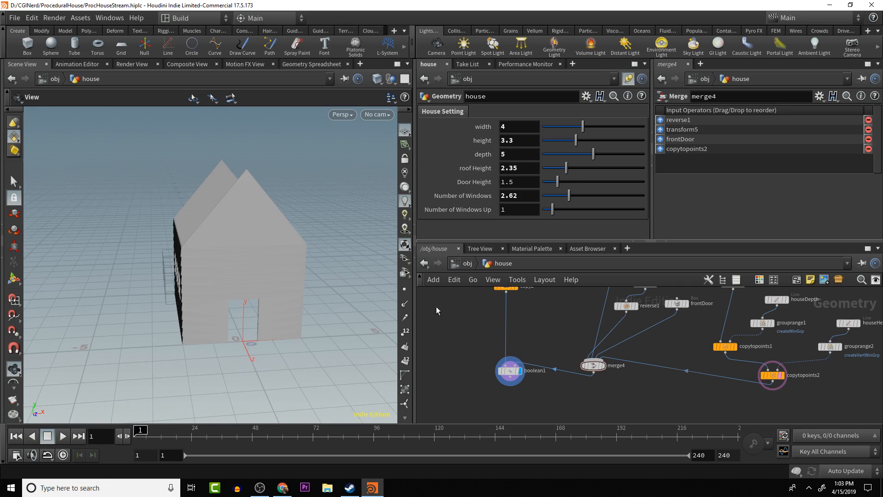
pyautogui.keyDown('alt'); pyautogui.moveTo(694, 376); pyautogui.dragTo(639, 362); pyautogui.keyUp('alt')
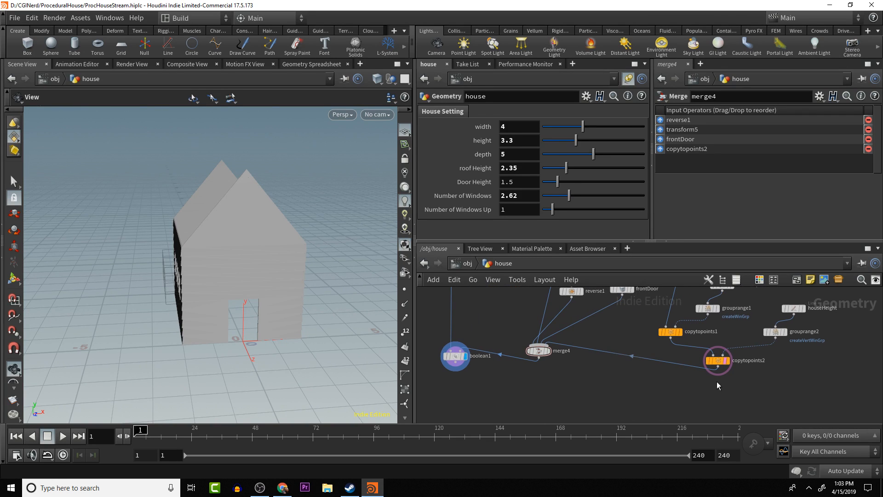
pyautogui.click(721, 370)
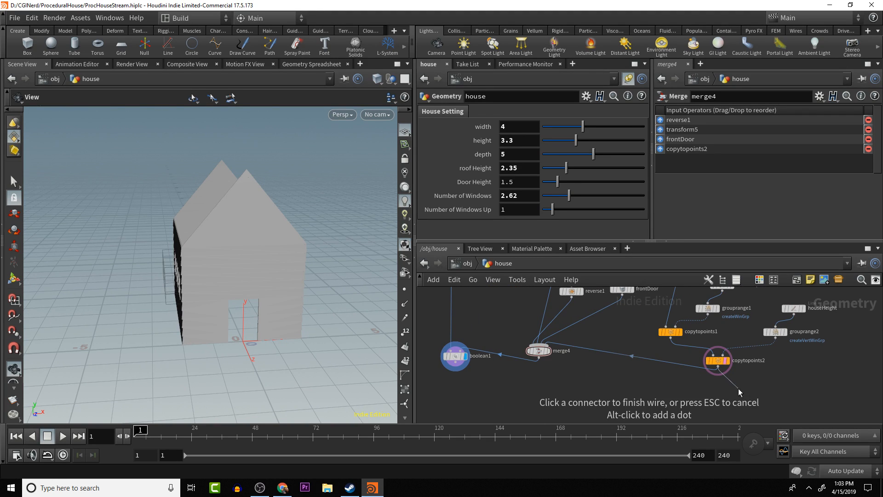
pyautogui.press('Tab')
pyautogui.write('tra')
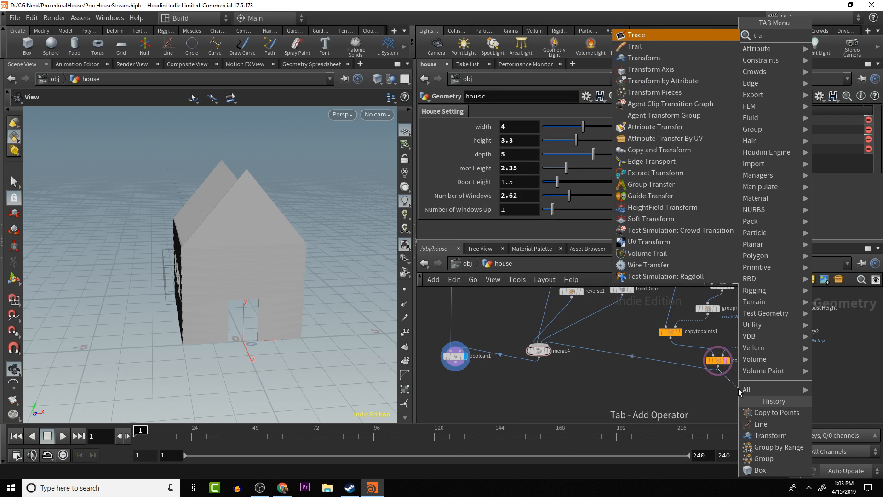
pyautogui.write('n')
pyautogui.press('Return')
pyautogui.click(738, 389)
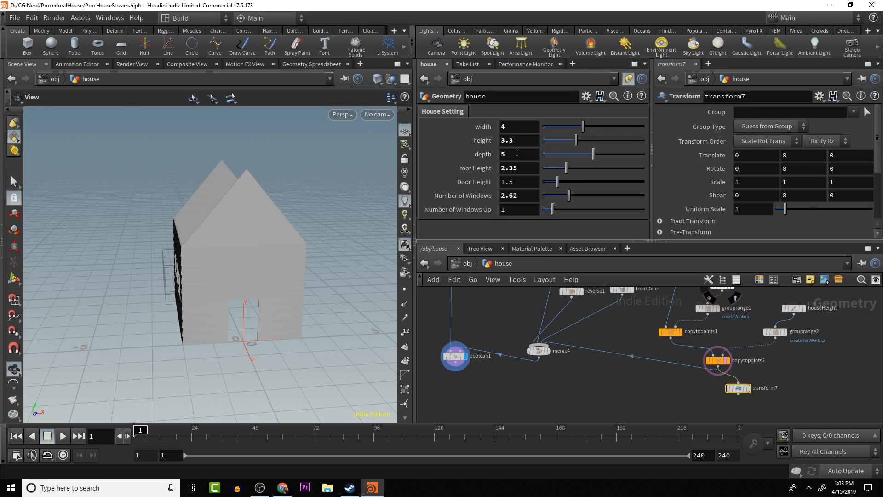
# - Link the new Transform's X translation to the house width parameter with a relative reference
pyautogui.rightClick(509, 126)
pyautogui.click(625, 199)
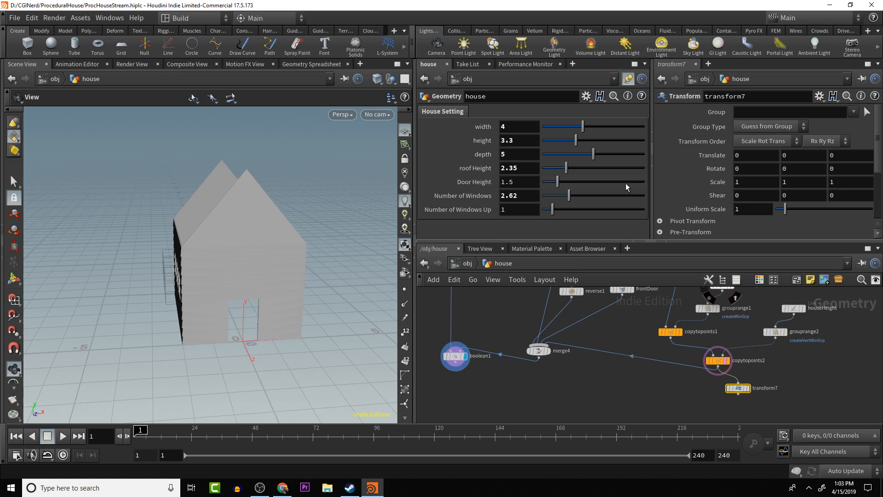
pyautogui.click(746, 155)
pyautogui.rightClick(765, 155)
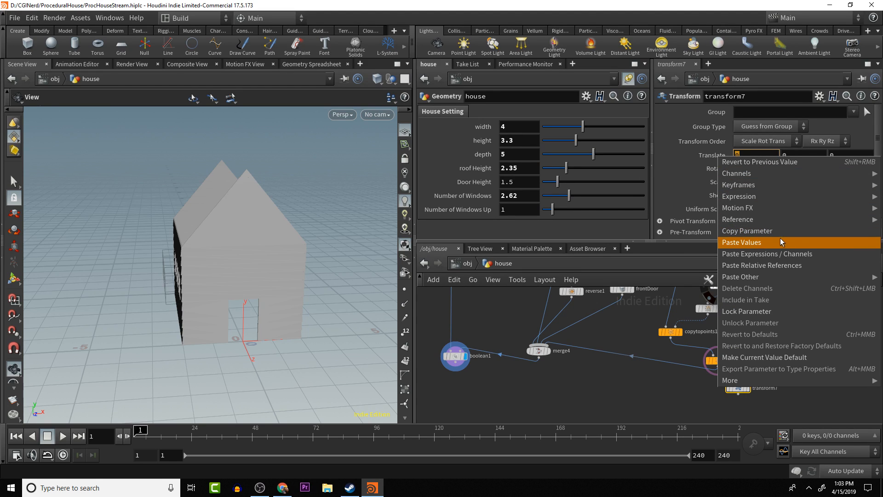
pyautogui.click(783, 268)
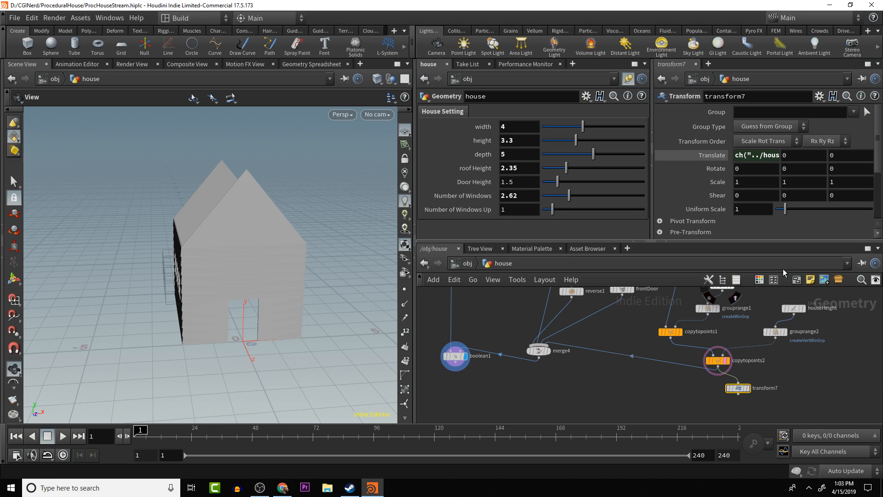
# - Connect transform7's output to merge4 alongside copytopoints2 and check the window cutouts on both side walls
pyautogui.moveTo(738, 394); pyautogui.dragTo(559, 347)
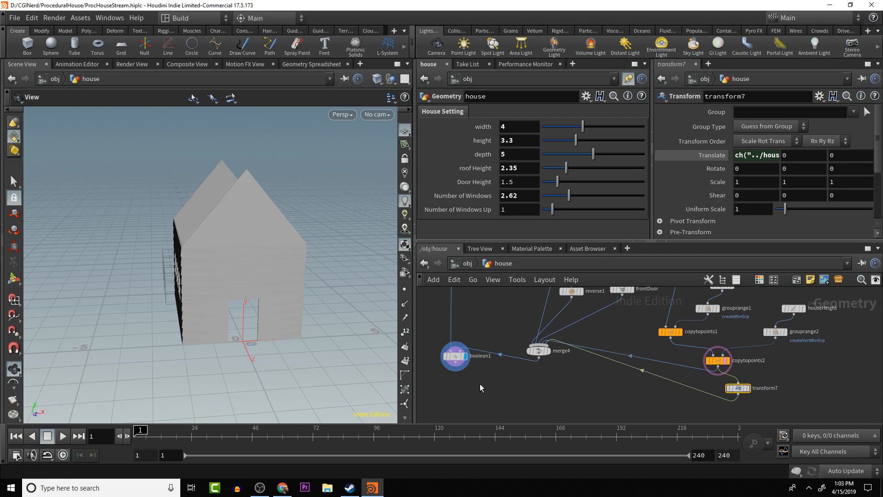
pyautogui.moveTo(333, 304); pyautogui.dragTo(295, 266)
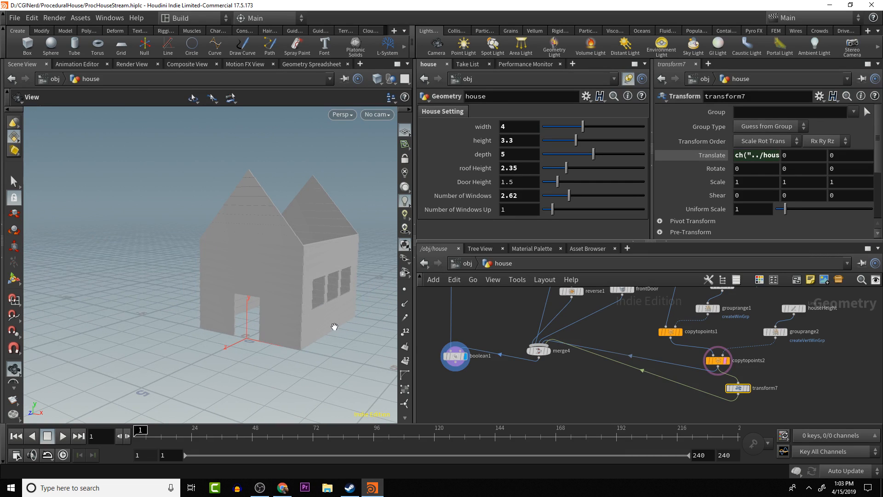
pyautogui.moveTo(320, 318); pyautogui.dragTo(342, 321)
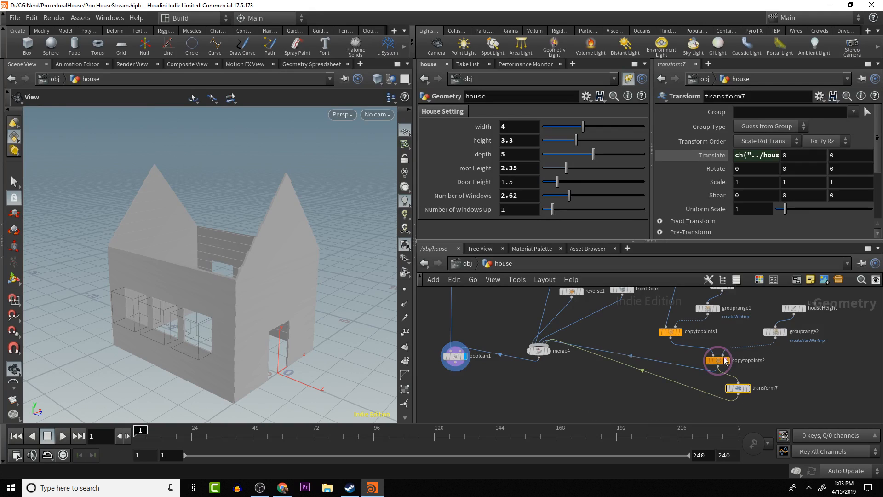
# - Save the current scene file under its existing name
pyautogui.scroll(-3, 759, 368)
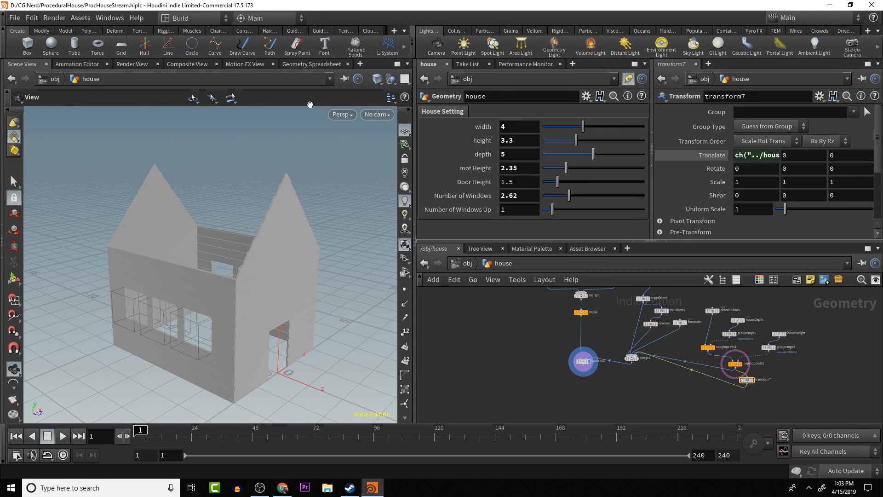
pyautogui.click(11, 14)
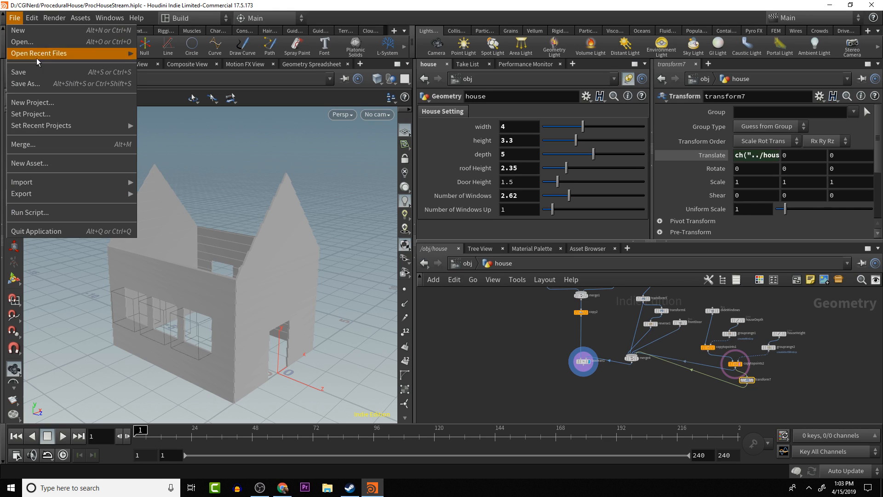
pyautogui.click(38, 68)
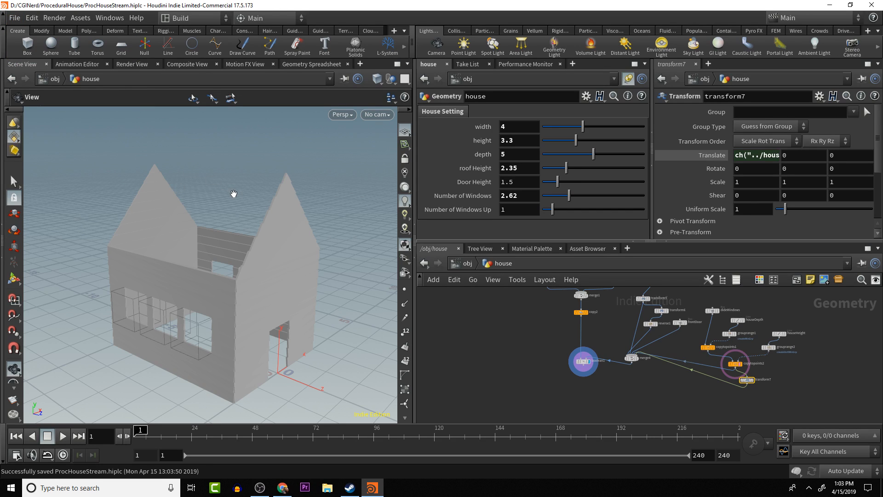
# - Tidy the network by moving copytopoints2 and transform7 closer together below copytopoints1
pyautogui.moveTo(230, 204); pyautogui.dragTo(285, 209)
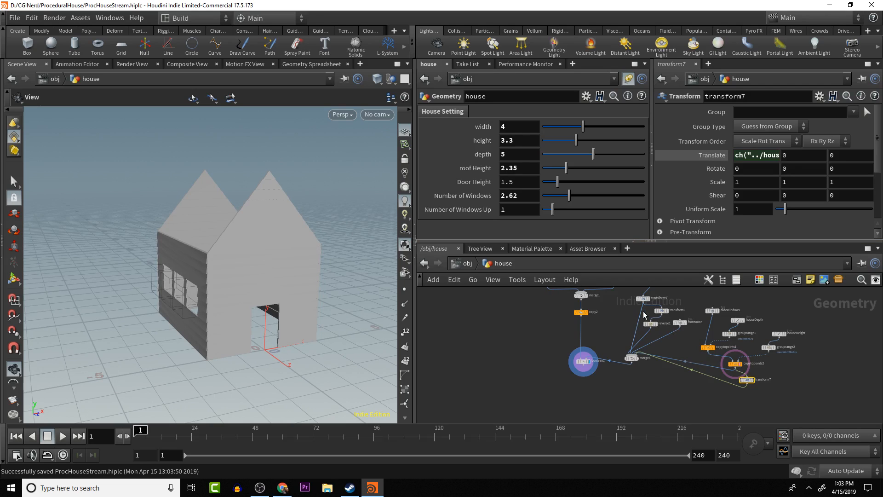
pyautogui.keyDown('alt'); pyautogui.moveTo(645, 316); pyautogui.dragTo(678, 338, button='right'); pyautogui.keyUp('alt')
pyautogui.keyDown('alt'); pyautogui.moveTo(678, 339); pyautogui.dragTo(610, 289, button='middle'); pyautogui.keyUp('alt')
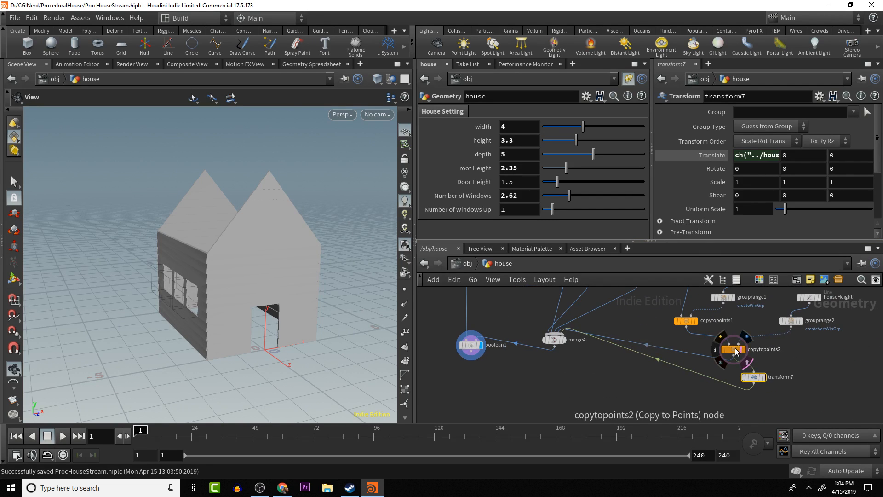
pyautogui.moveTo(735, 352); pyautogui.dragTo(723, 347)
pyautogui.moveTo(754, 380); pyautogui.dragTo(720, 370)
pyautogui.moveTo(305, 368); pyautogui.dragTo(323, 359)
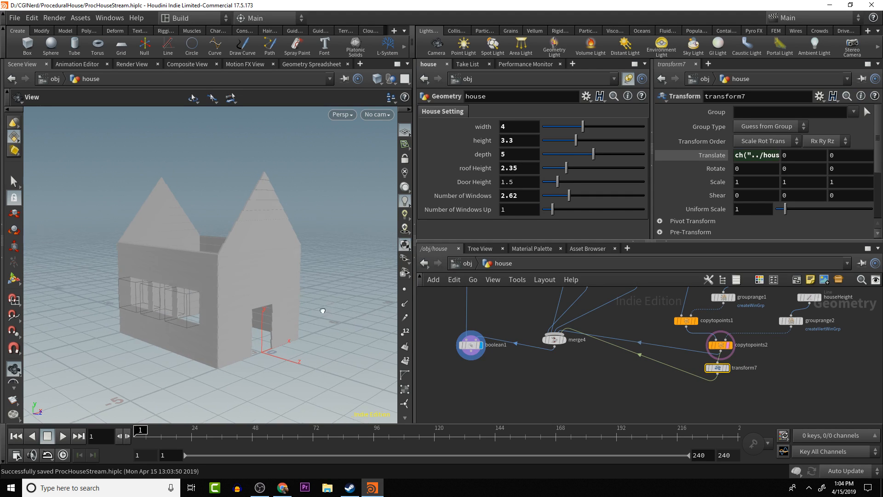
pyautogui.moveTo(325, 309); pyautogui.dragTo(312, 288)
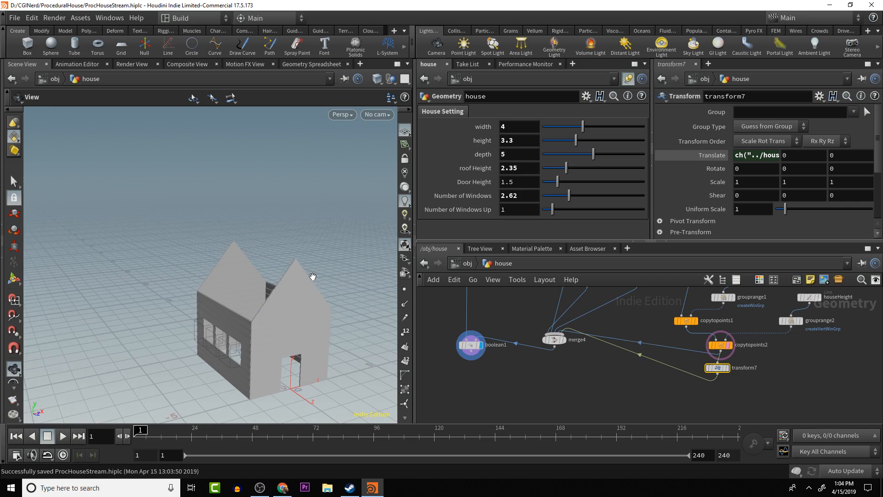
pyautogui.moveTo(289, 261); pyautogui.dragTo(232, 266)
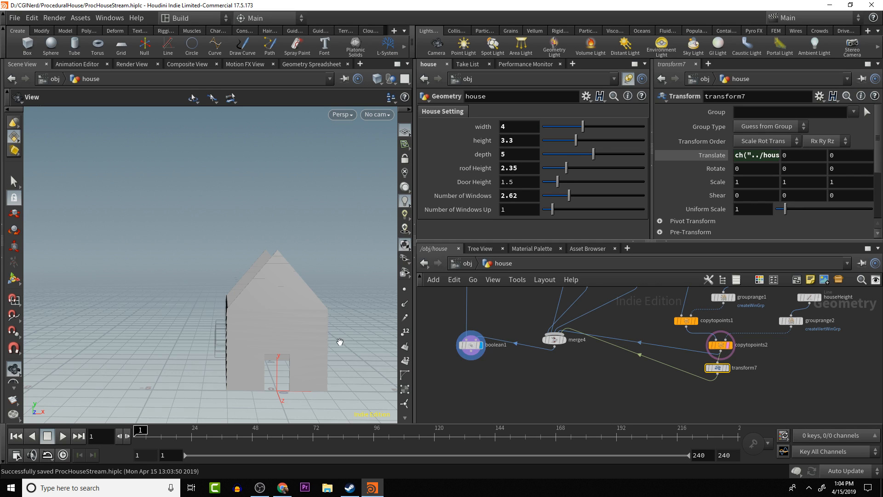
pyautogui.moveTo(340, 342); pyautogui.dragTo(318, 312)
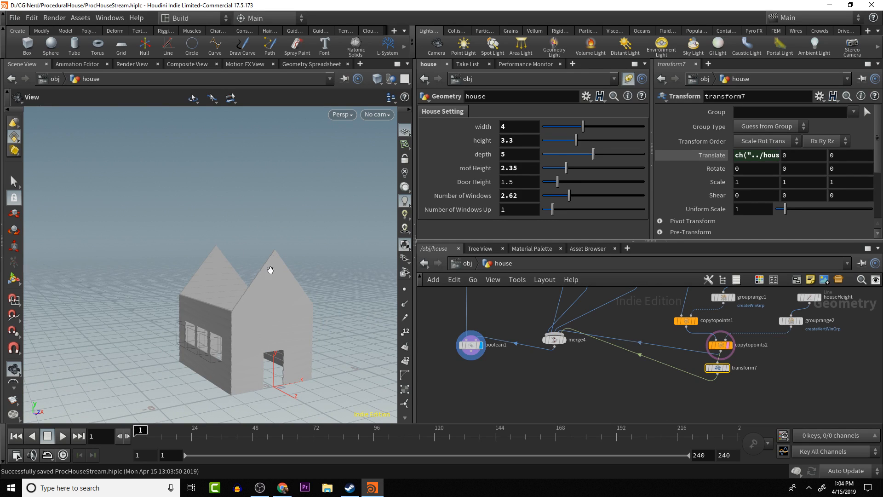
# - Examine the house from several angles, inspecting the window cutouts on the side walls, the front door opening and the gabled roof
pyautogui.moveTo(270, 270); pyautogui.dragTo(278, 294)
pyautogui.moveTo(273, 353); pyautogui.dragTo(286, 354)
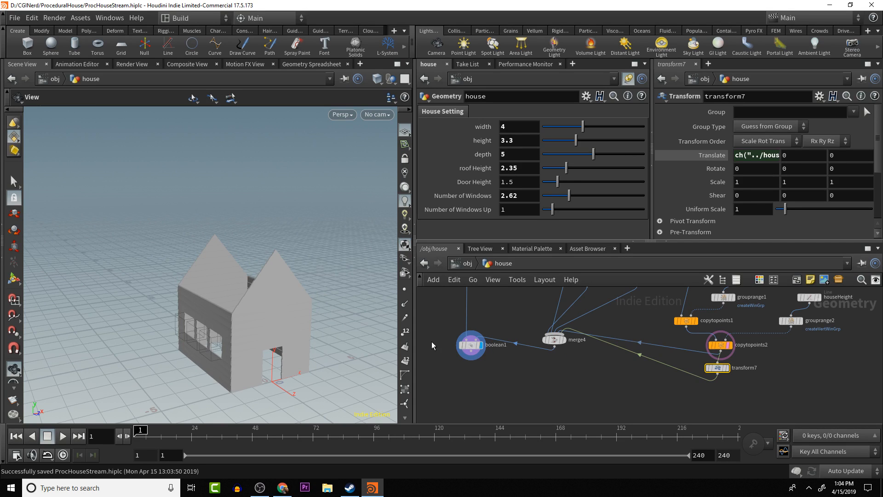
pyautogui.moveTo(322, 338); pyautogui.dragTo(247, 305)
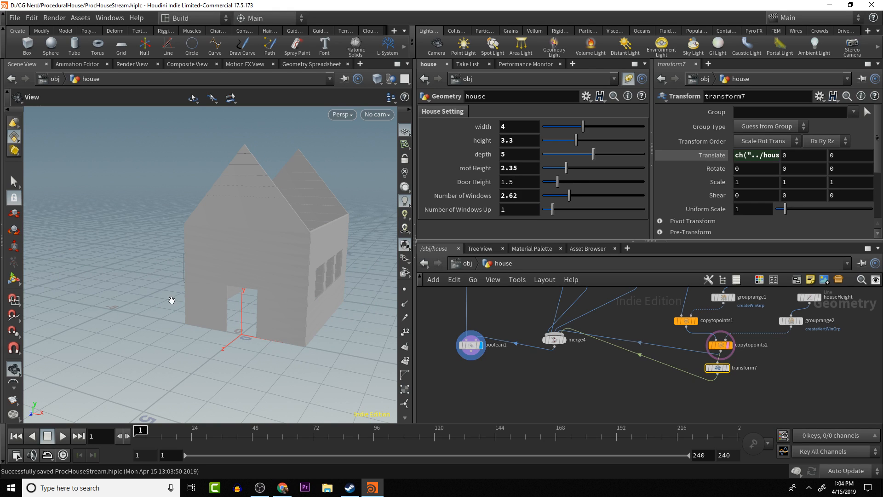
pyautogui.moveTo(139, 250); pyautogui.dragTo(240, 175)
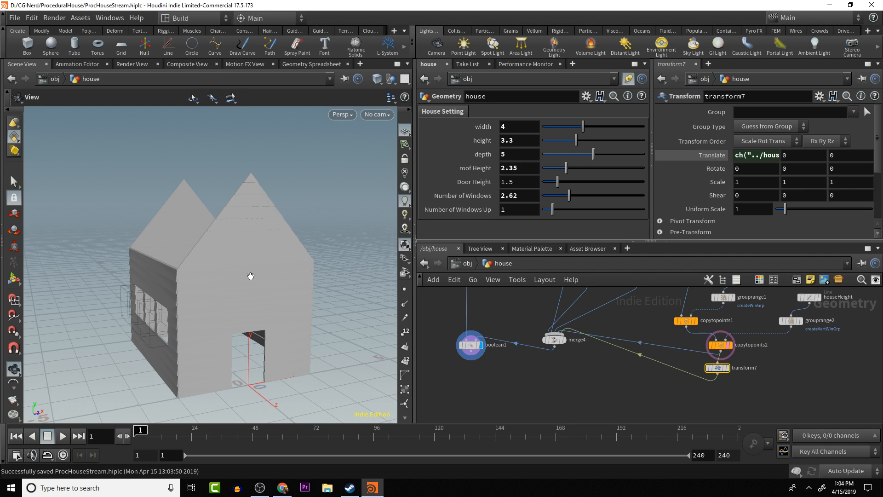
pyautogui.moveTo(248, 169); pyautogui.dragTo(266, 191)
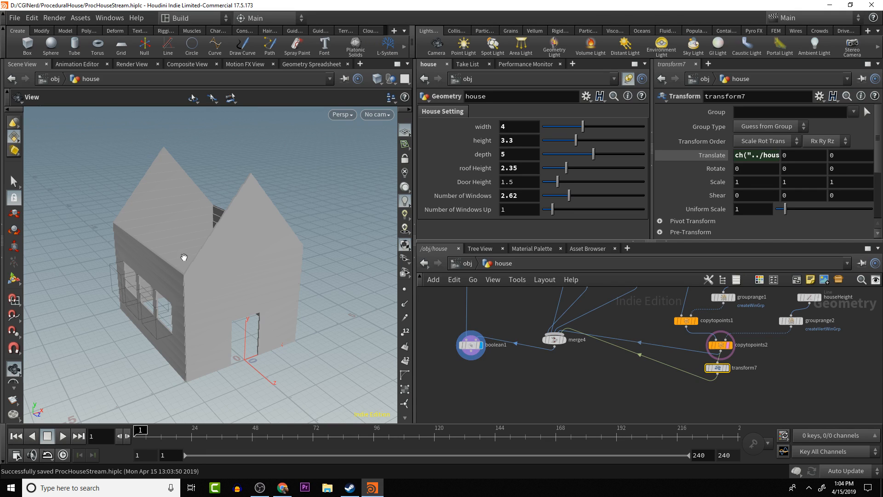
pyautogui.moveTo(184, 214); pyautogui.dragTo(164, 181)
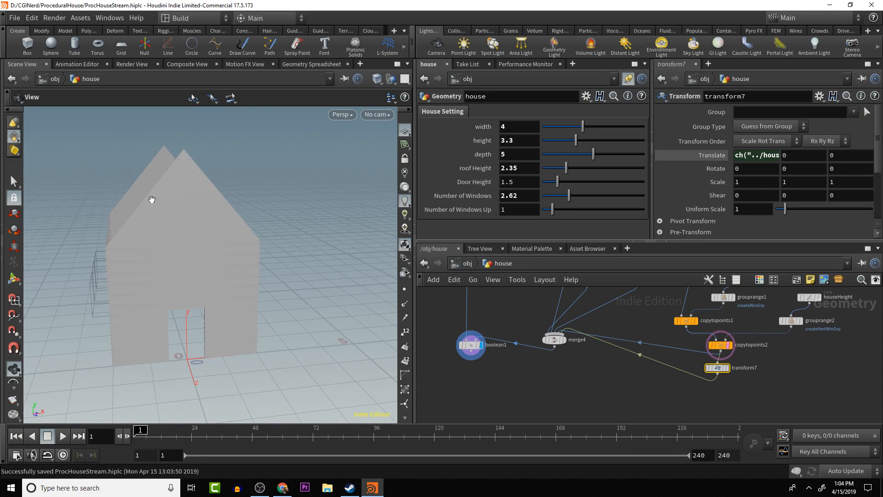
pyautogui.moveTo(116, 230); pyautogui.dragTo(177, 168)
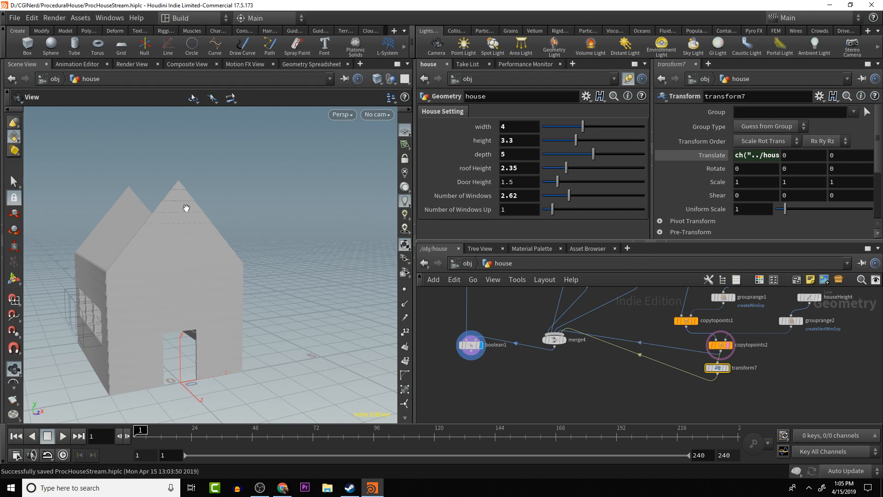
pyautogui.moveTo(164, 244); pyautogui.dragTo(210, 354)
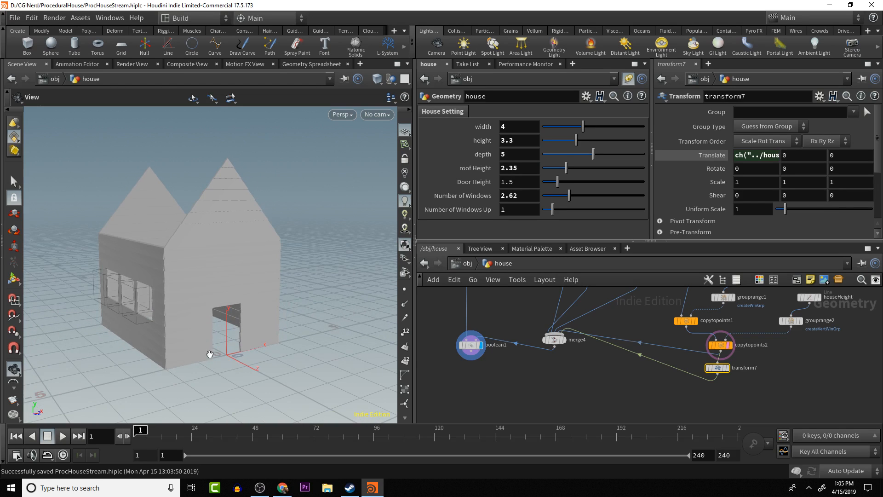
pyautogui.keyDown('alt'); pyautogui.moveTo(786, 348); pyautogui.dragTo(752, 367, button='middle'); pyautogui.keyUp('alt')
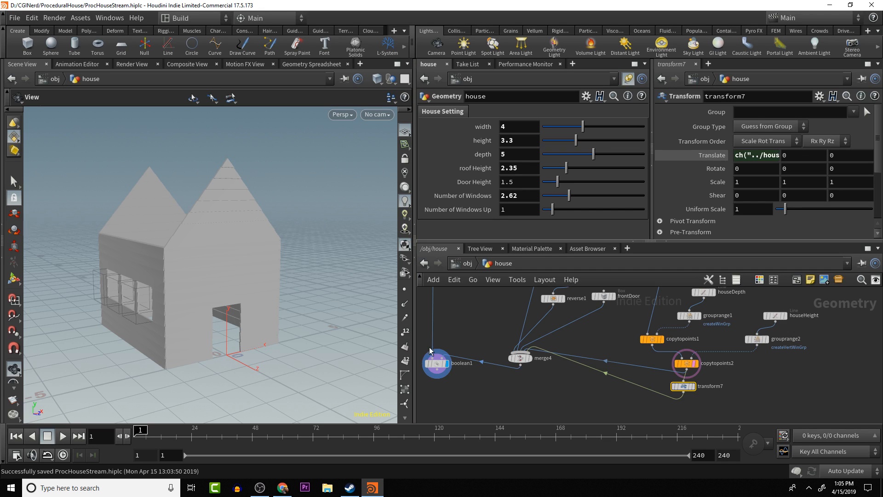
pyautogui.moveTo(306, 339); pyautogui.dragTo(291, 307)
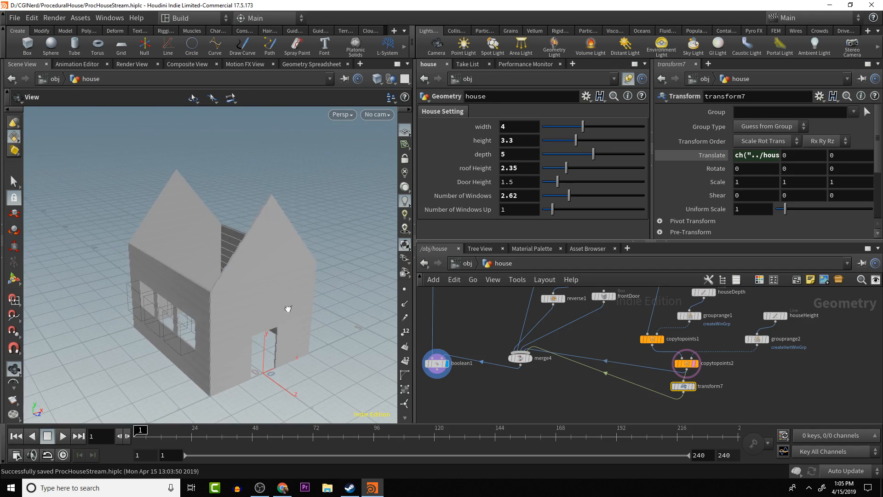
pyautogui.moveTo(336, 272); pyautogui.dragTo(317, 254)
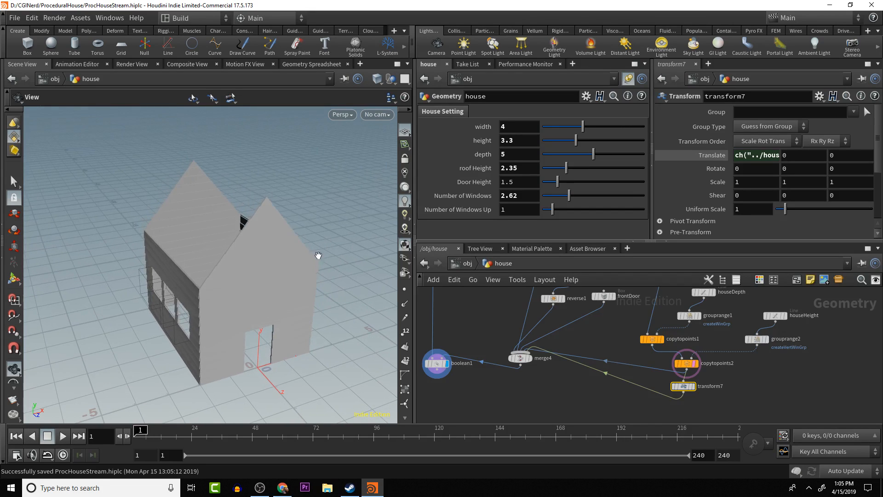
pyautogui.moveTo(289, 199); pyautogui.dragTo(299, 202, button='middle')
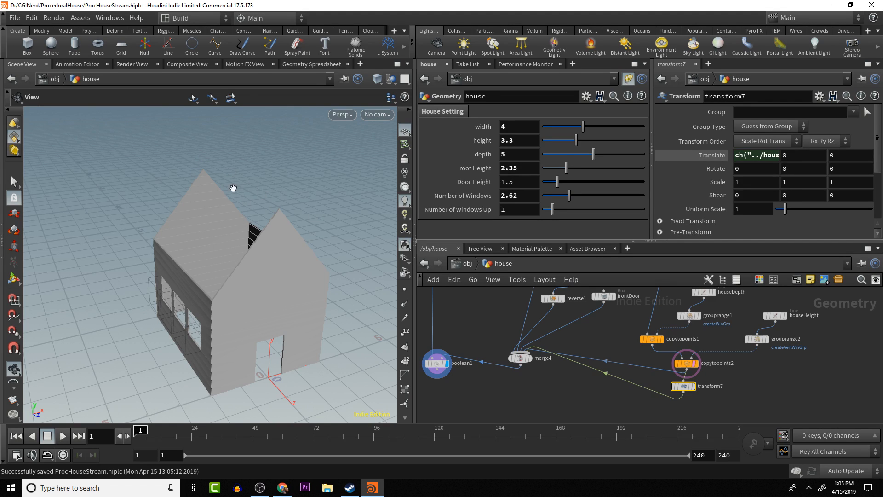
pyautogui.moveTo(320, 256); pyautogui.dragTo(274, 206, button='middle')
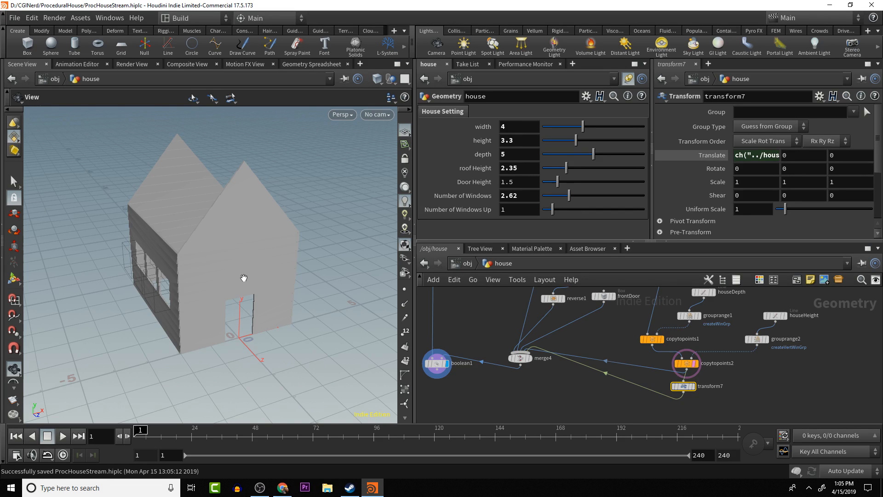
pyautogui.scroll(2, 244, 278)
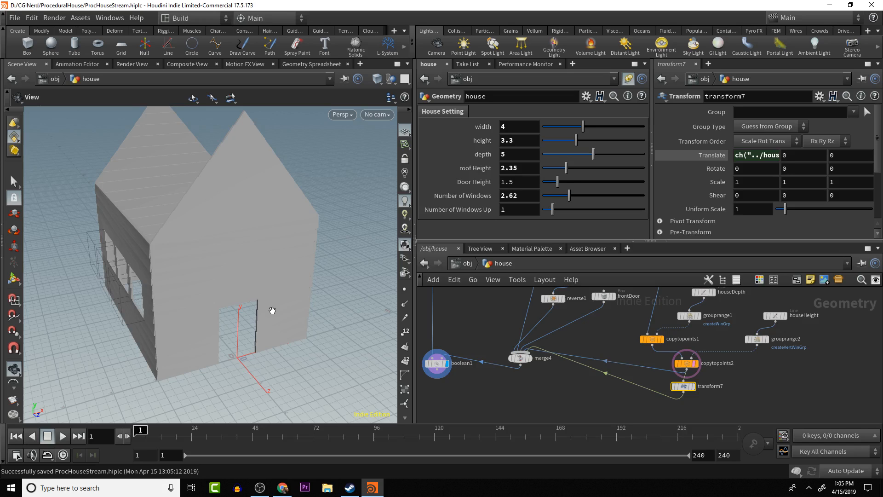
# - Lower the house's roof height to 1.72 and inspect the roof from above
pyautogui.moveTo(273, 311); pyautogui.dragTo(245, 292)
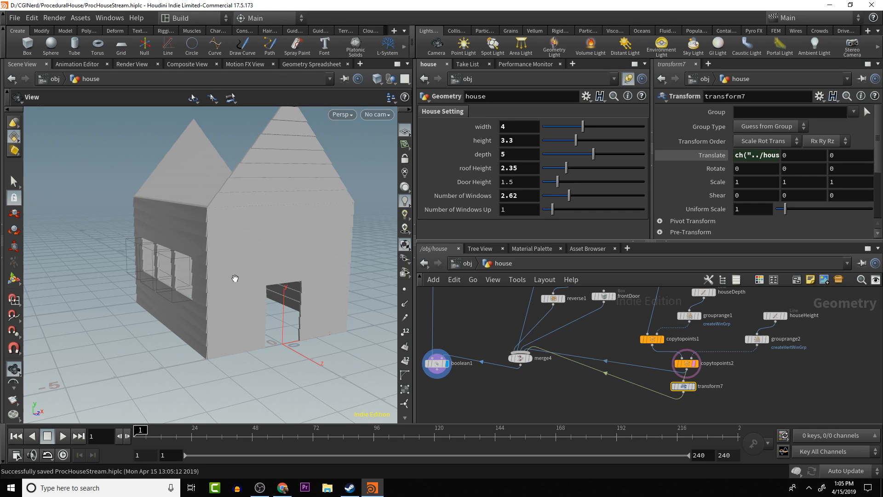
pyautogui.moveTo(235, 278); pyautogui.dragTo(378, 235)
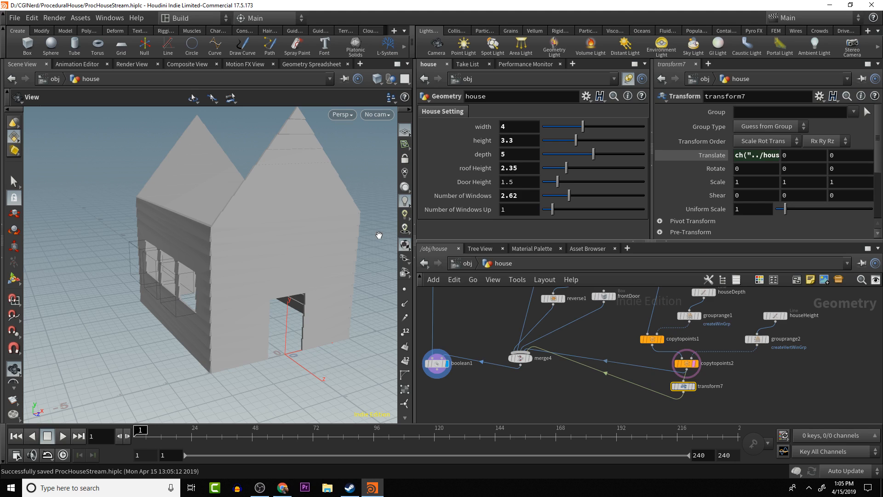
pyautogui.moveTo(302, 242); pyautogui.dragTo(262, 272)
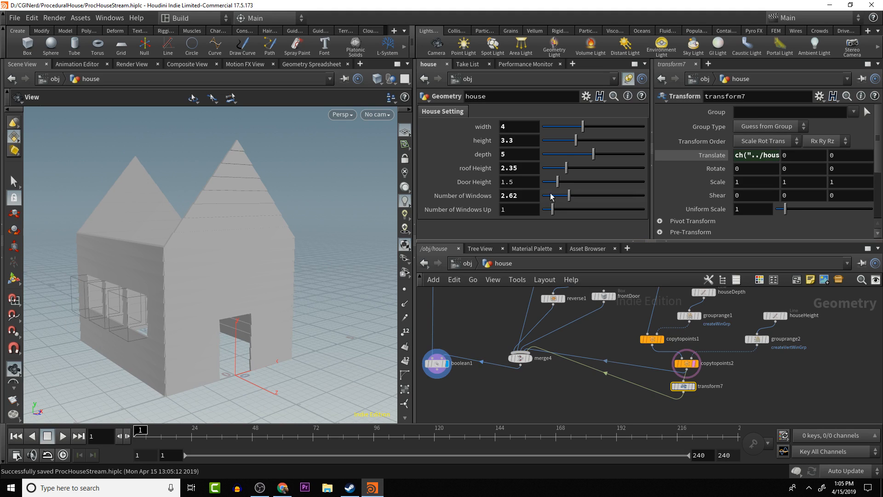
pyautogui.moveTo(566, 168)
pyautogui.mouseDown()
pyautogui.moveTo(553, 172)
pyautogui.moveTo(575, 172)
pyautogui.moveTo(560, 171)
pyautogui.mouseUp()
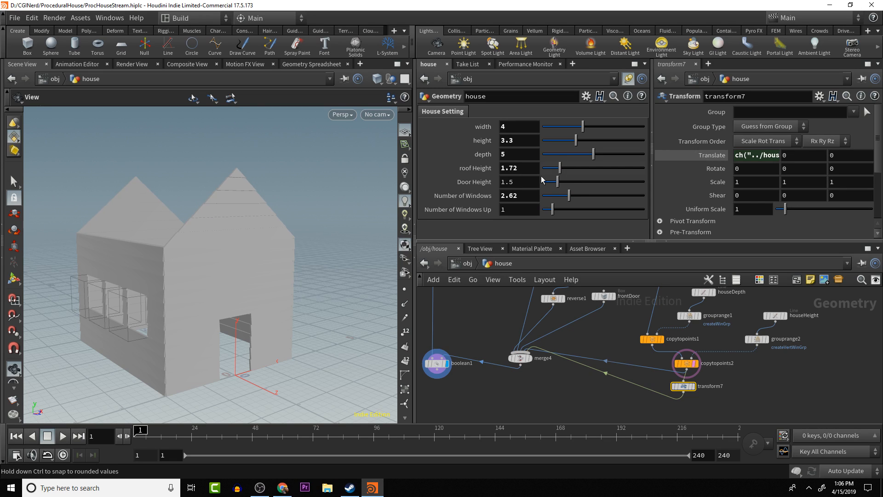
pyautogui.keyDown('alt'); pyautogui.moveTo(345, 218); pyautogui.dragTo(312, 233); pyautogui.keyUp('alt')
pyautogui.moveTo(324, 232); pyautogui.dragTo(206, 396)
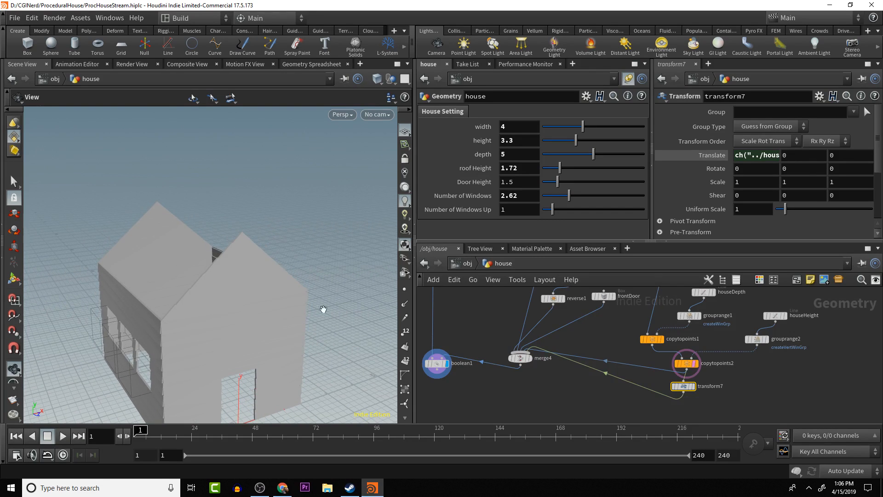
# - Move the boolean1 node lower in the network so it sits below the merge4 node
pyautogui.moveTo(549, 383); pyautogui.dragTo(580, 312, button='middle')
pyautogui.scroll(-3, 581, 347)
pyautogui.moveTo(581, 348); pyautogui.dragTo(547, 384, button='middle')
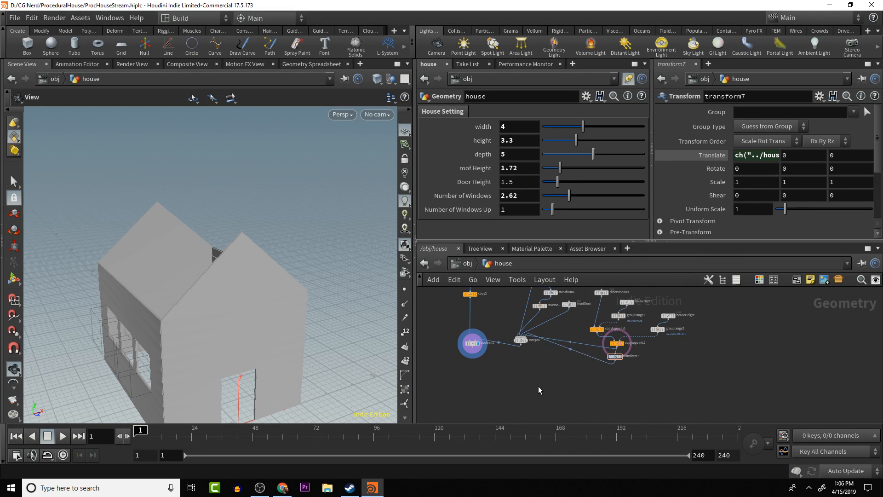
pyautogui.press('Tab')
pyautogui.click(512, 409)
pyautogui.moveTo(552, 367); pyautogui.dragTo(665, 362)
pyautogui.moveTo(567, 383); pyautogui.dragTo(587, 382)
pyautogui.moveTo(605, 339); pyautogui.dragTo(607, 375)
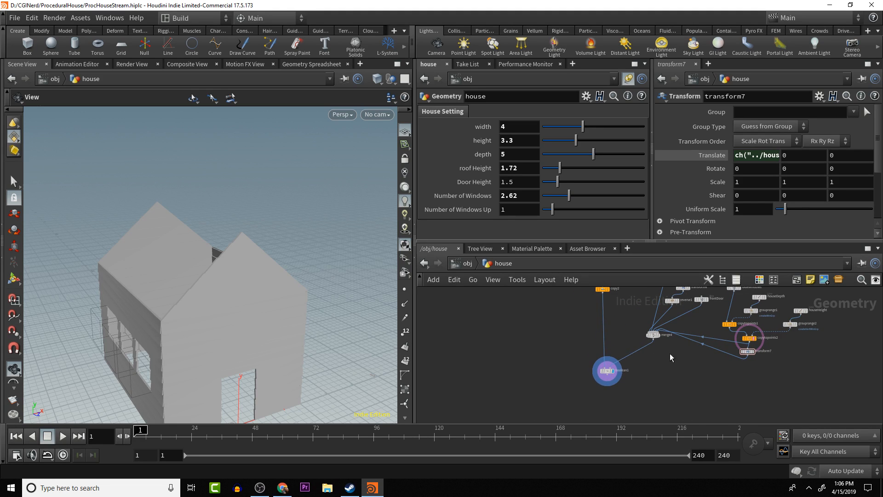
pyautogui.moveTo(703, 324); pyautogui.dragTo(675, 373, button='middle')
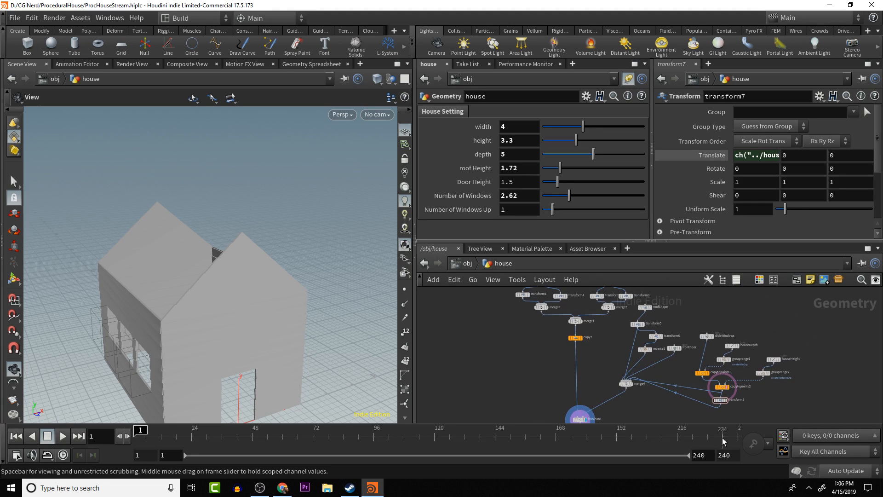
pyautogui.moveTo(694, 397); pyautogui.dragTo(716, 318)
pyautogui.moveTo(519, 328); pyautogui.dragTo(607, 343)
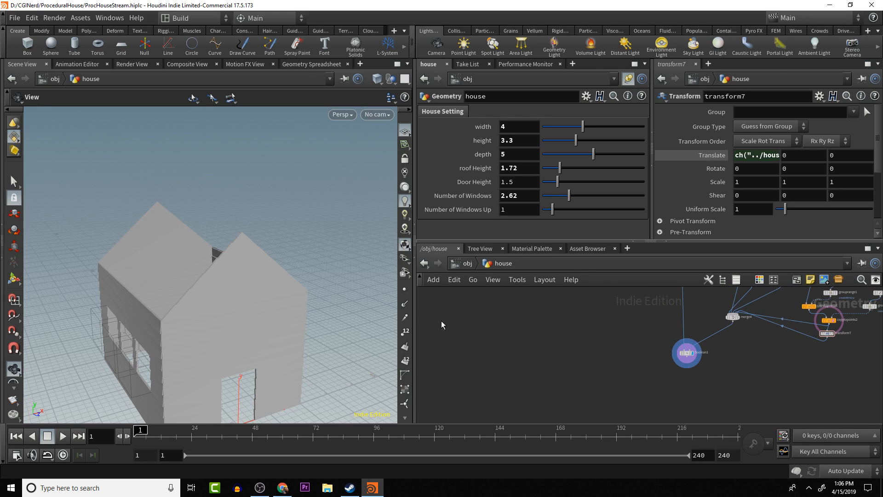
pyautogui.press('Tab')
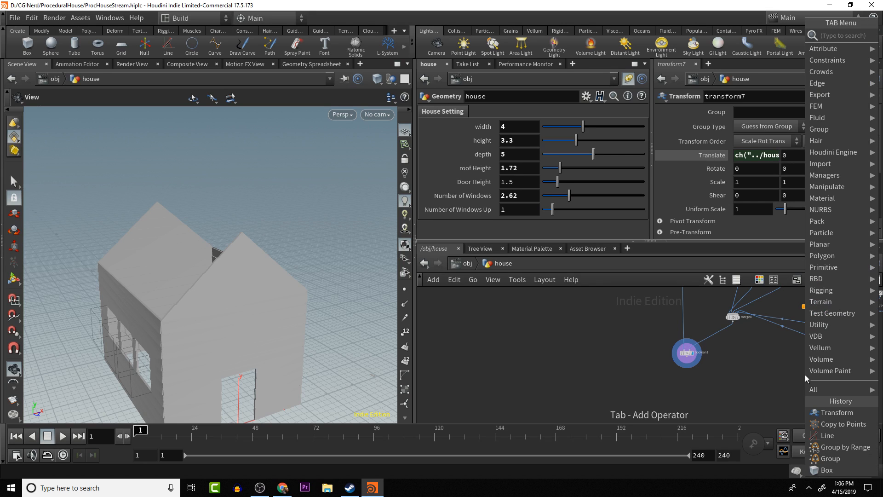
pyautogui.write('g')
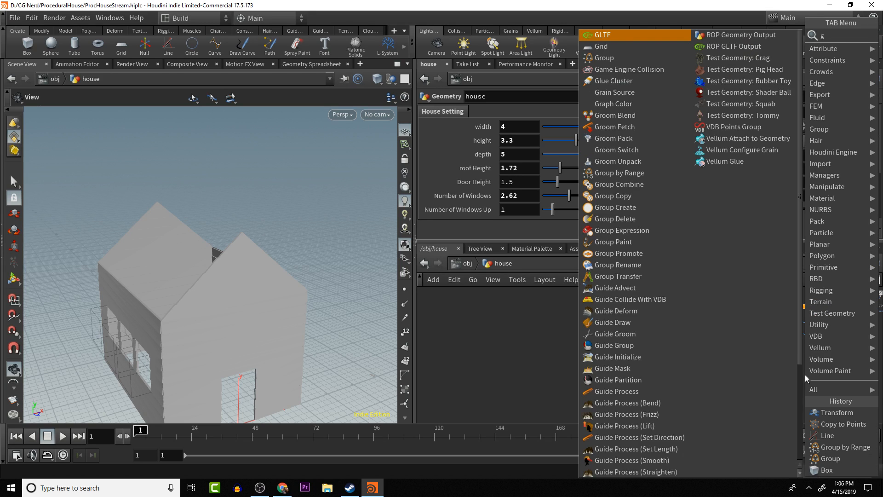
pyautogui.press('BackSpace')
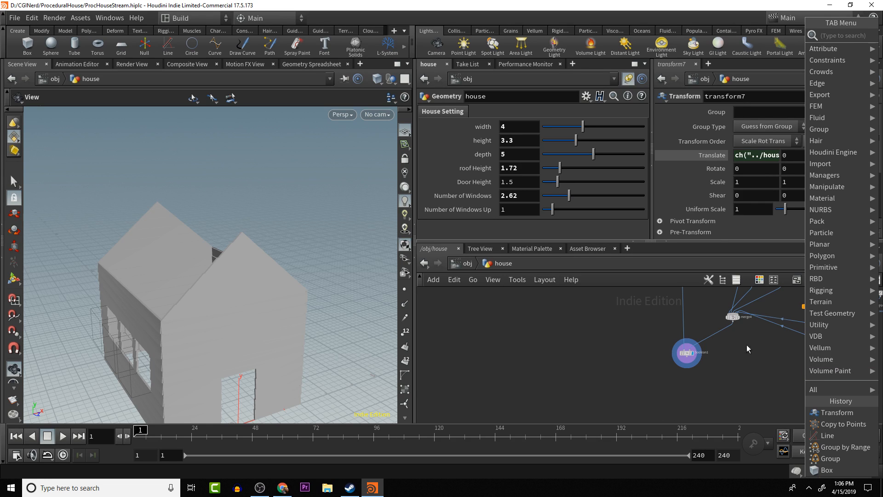
pyautogui.click(745, 357)
# - Duplicate the houseDepth and houseHeight line nodes into the empty area beside the boolean1 node
pyautogui.moveTo(699, 368); pyautogui.dragTo(580, 409, button='middle')
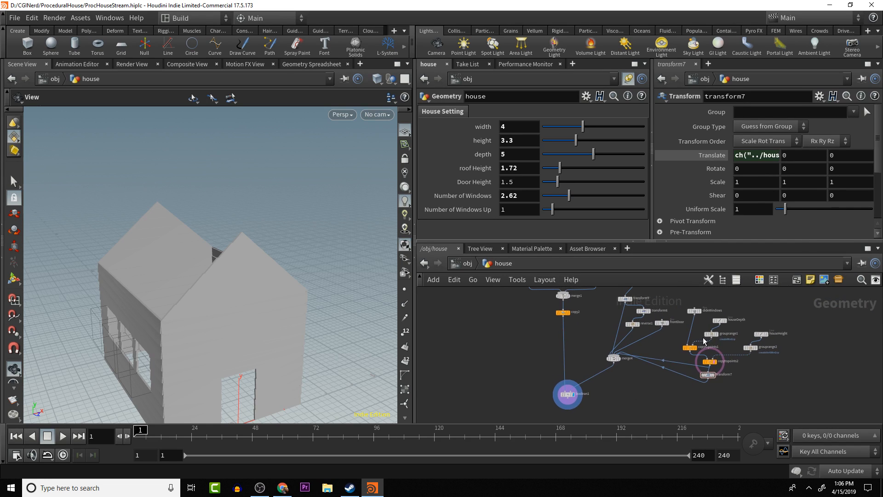
pyautogui.moveTo(719, 323)
pyautogui.click(720, 322)
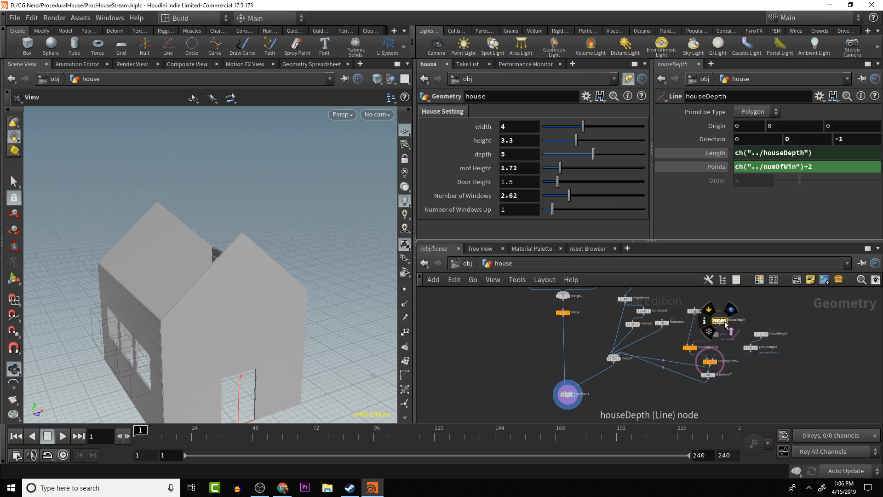
pyautogui.keyDown('shift'); pyautogui.click(762, 334); pyautogui.keyUp('shift')
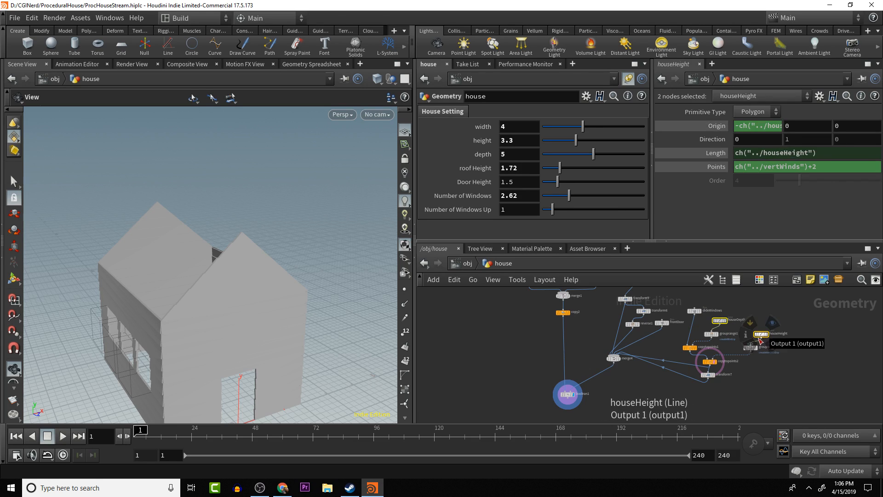
pyautogui.hotkey('ctrl', 'c')
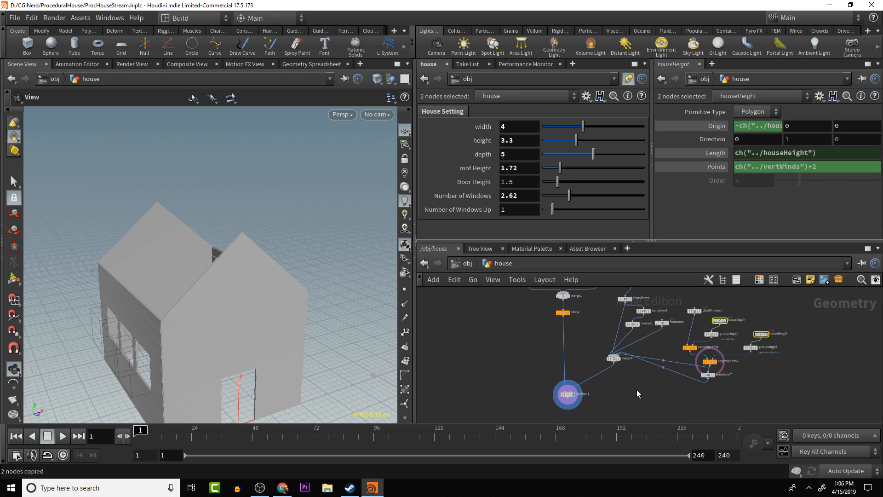
pyautogui.hotkey('ctrl', 'v')
pyautogui.moveTo(694, 385); pyautogui.dragTo(719, 372, button='middle')
pyautogui.scroll(2, 697, 371)
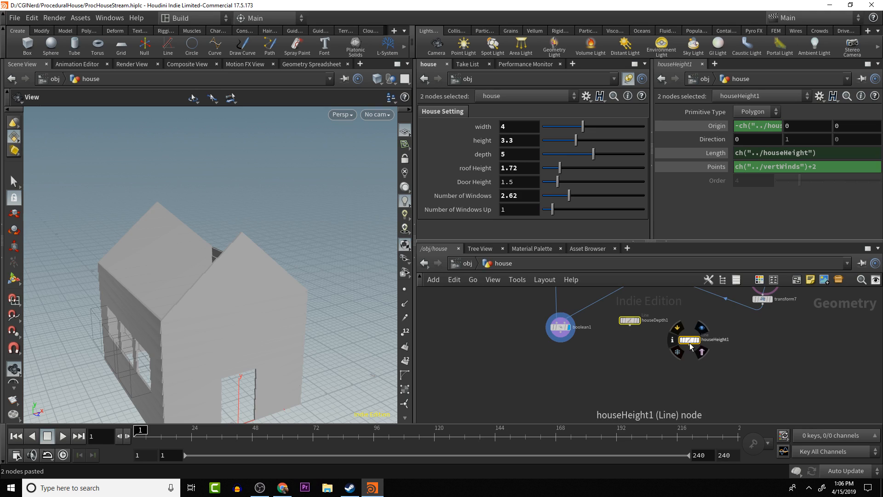
# - Rename the two duplicated line nodes houseDepthForRoof and houseHeightForRoof, and leave only houseHeightForRoof selected
pyautogui.doubleClick(656, 321)
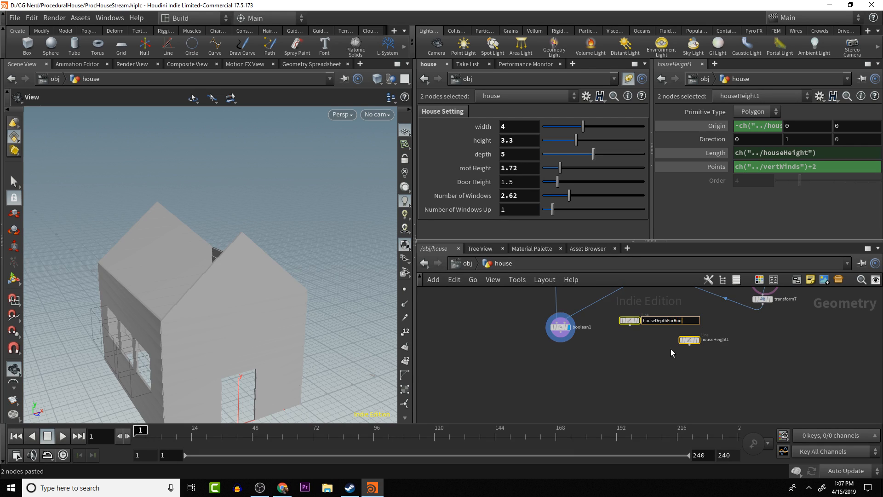
pyautogui.press('Return')
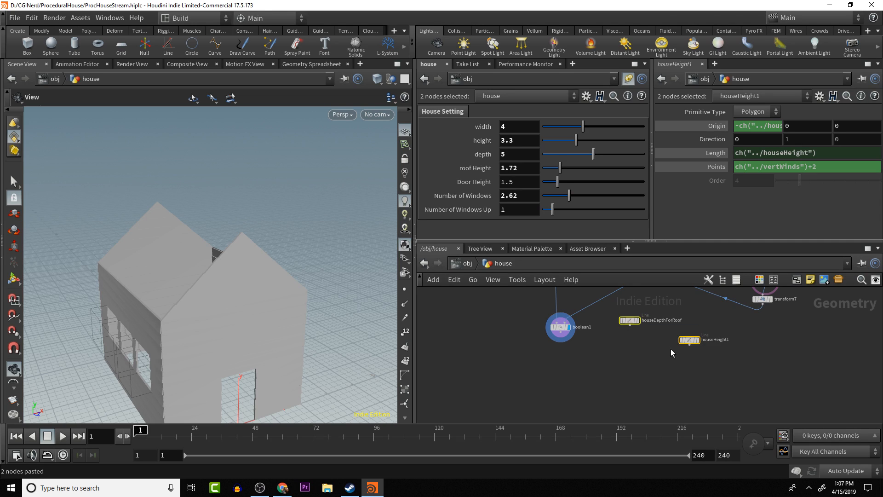
pyautogui.doubleClick(717, 339)
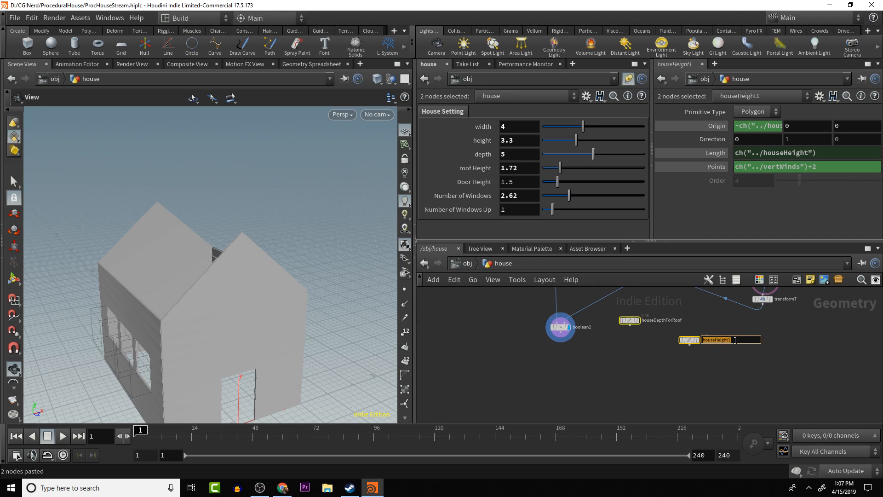
pyautogui.click(734, 340)
pyautogui.press('BackSpace')
pyautogui.write('ForRoof')
pyautogui.press('Return')
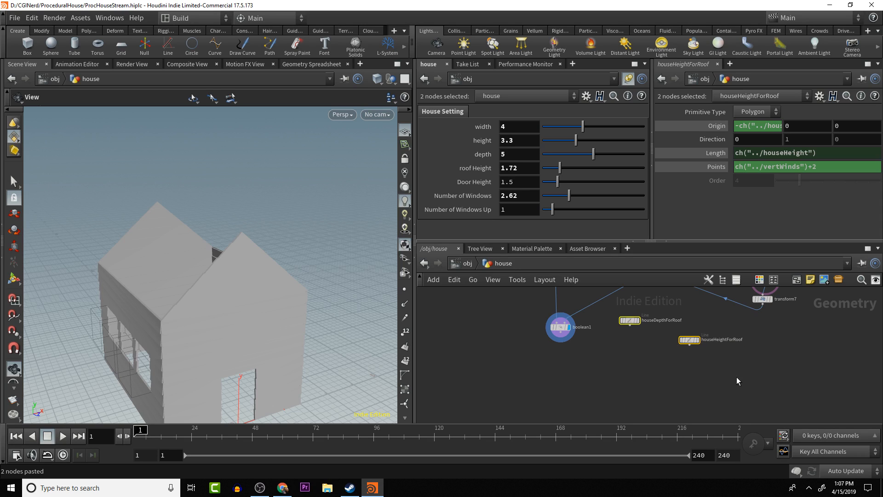
pyautogui.click(689, 341)
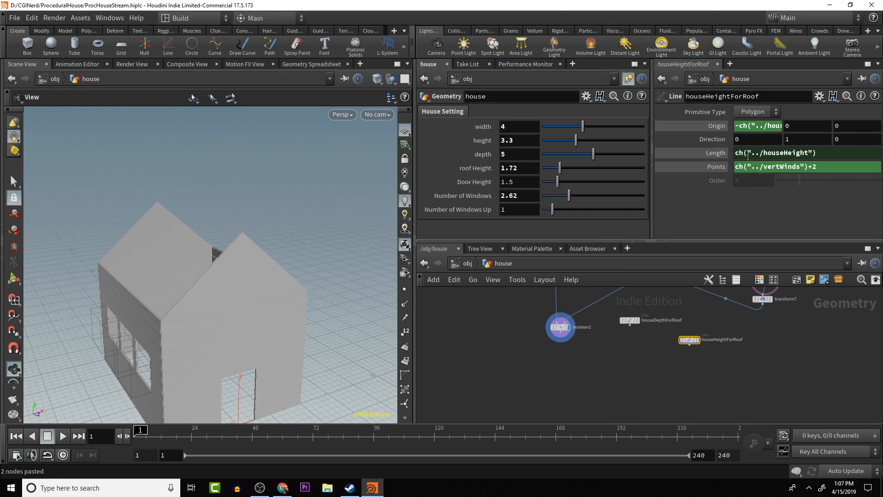
pyautogui.click(829, 154)
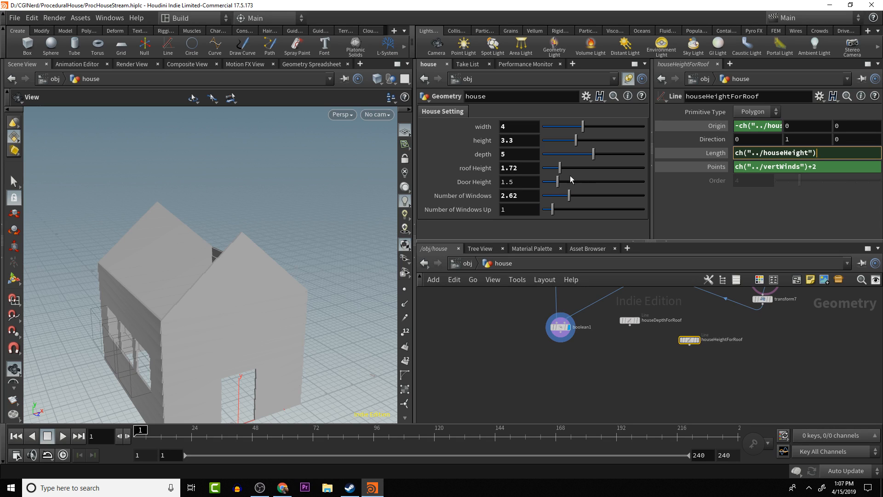
pyautogui.rightClick(522, 168)
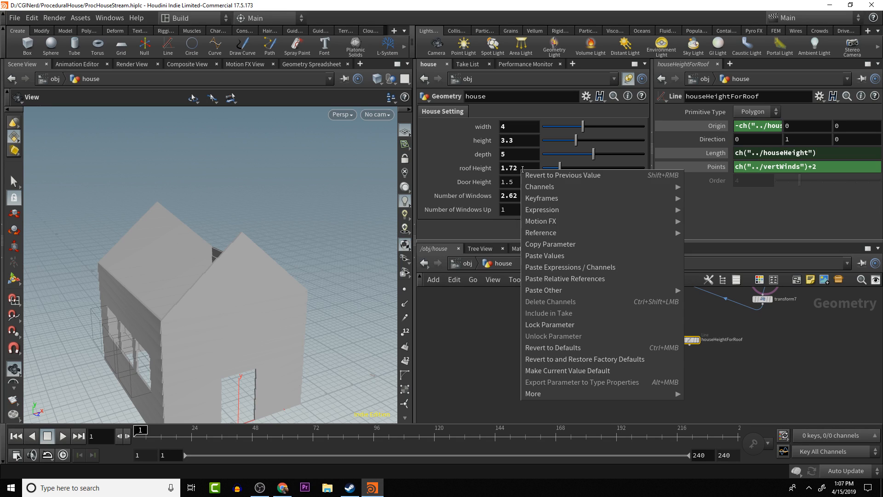
pyautogui.click(564, 279)
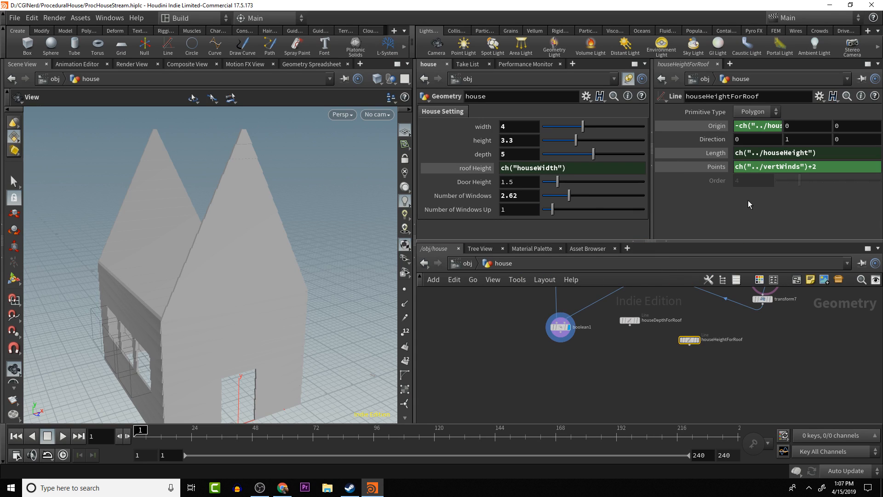
pyautogui.hotkey('ctrl', 'z')
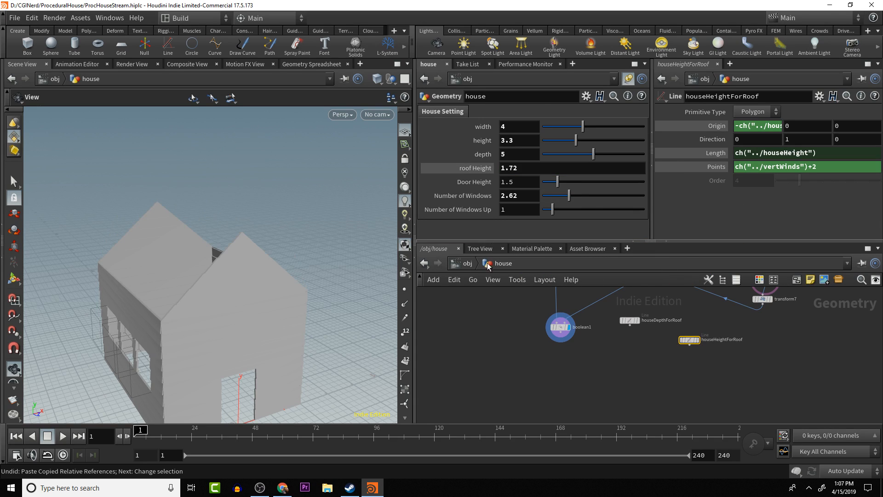
# - Extend the houseHeightForRoof line's length expression by adding a relative reference to the house's roof height parameter to ch("../houseHeight")
pyautogui.rightClick(539, 168)
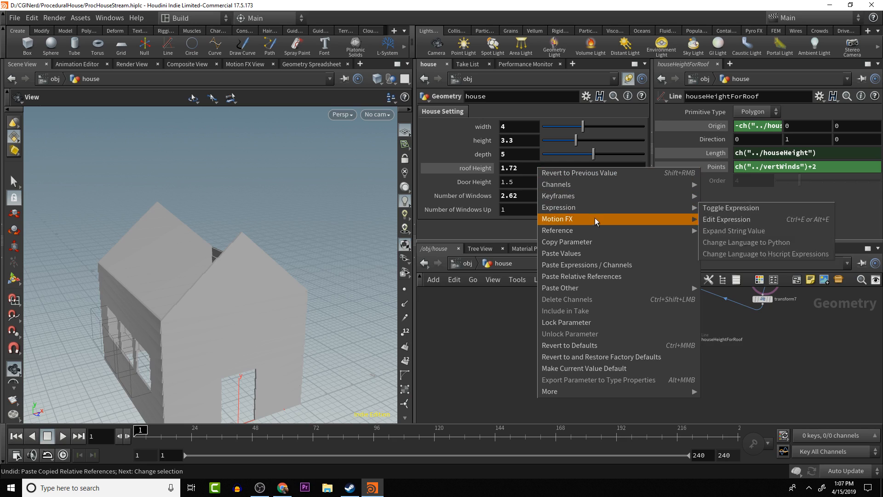
pyautogui.click(592, 246)
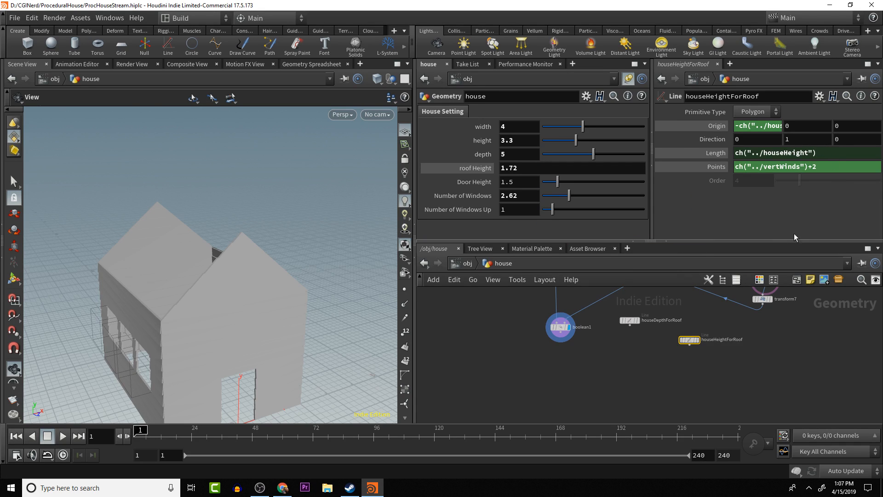
pyautogui.click(825, 153)
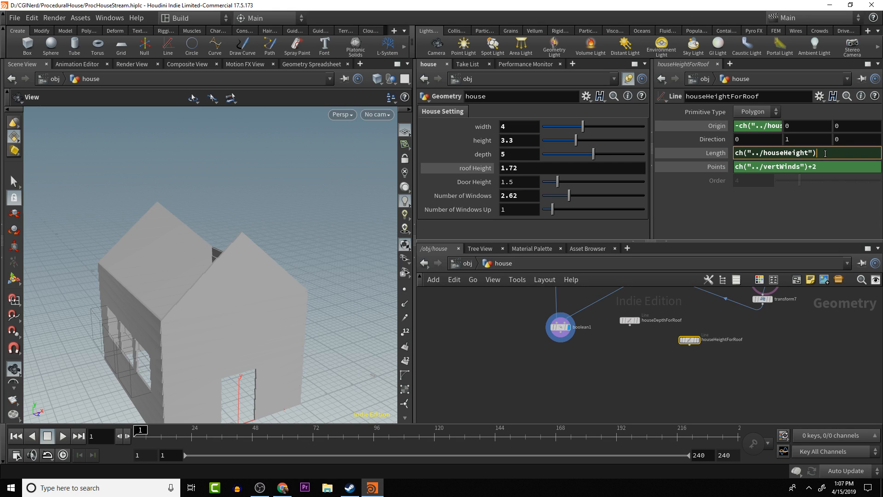
pyautogui.write('+')
pyautogui.rightClick(825, 153)
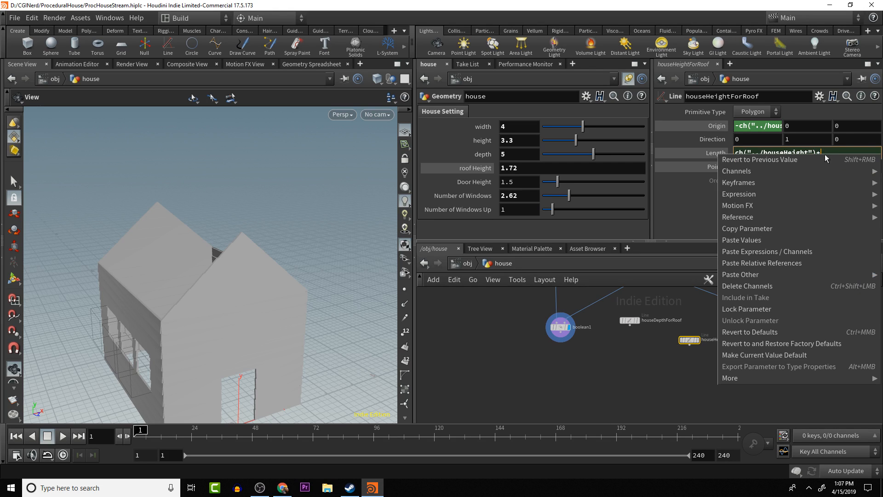
pyautogui.moveTo(835, 214)
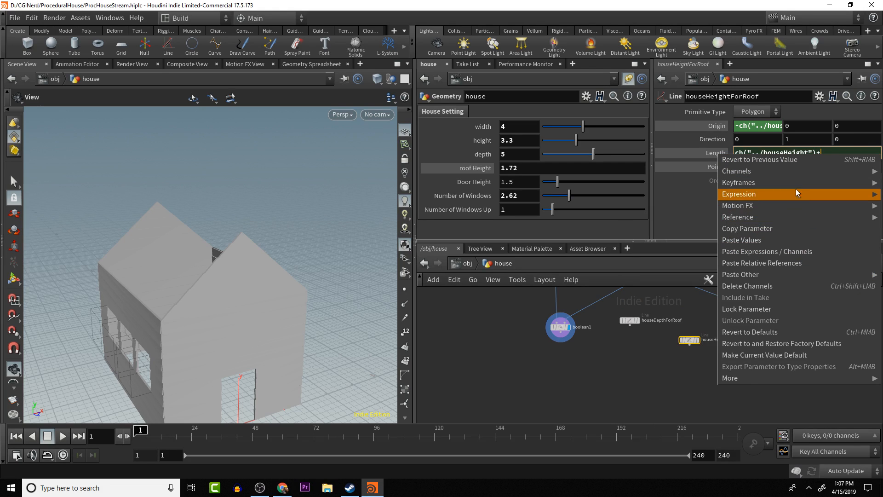
pyautogui.moveTo(787, 171)
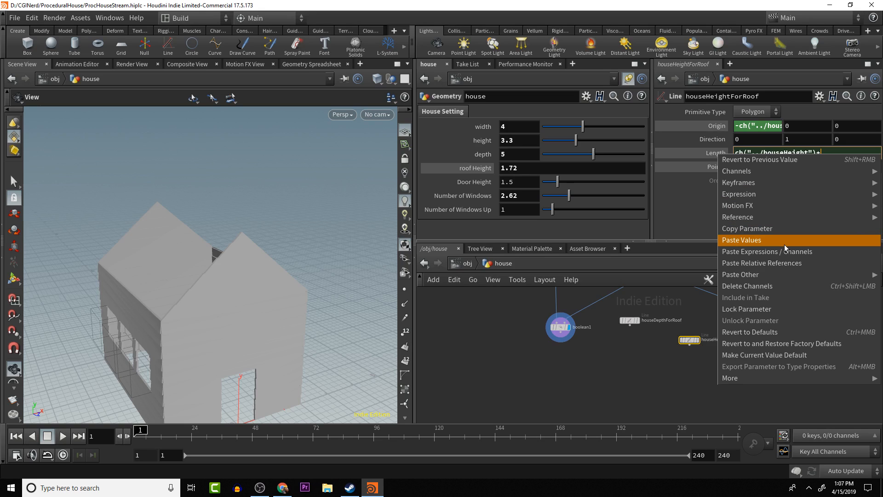
pyautogui.click(782, 263)
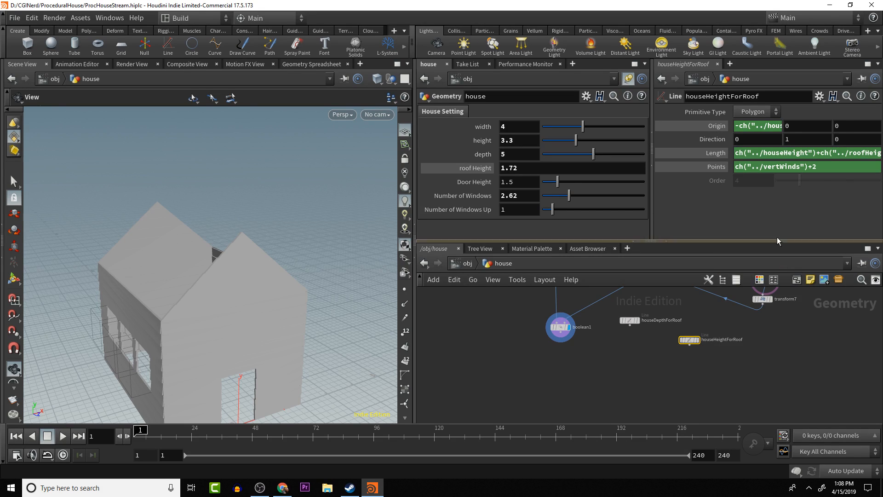
# - Display the houseHeightForRoof line and delete the channel expression from its X origin
pyautogui.click(698, 347)
pyautogui.keyDown('alt'); pyautogui.moveTo(171, 301); pyautogui.dragTo(181, 232); pyautogui.keyUp('alt')
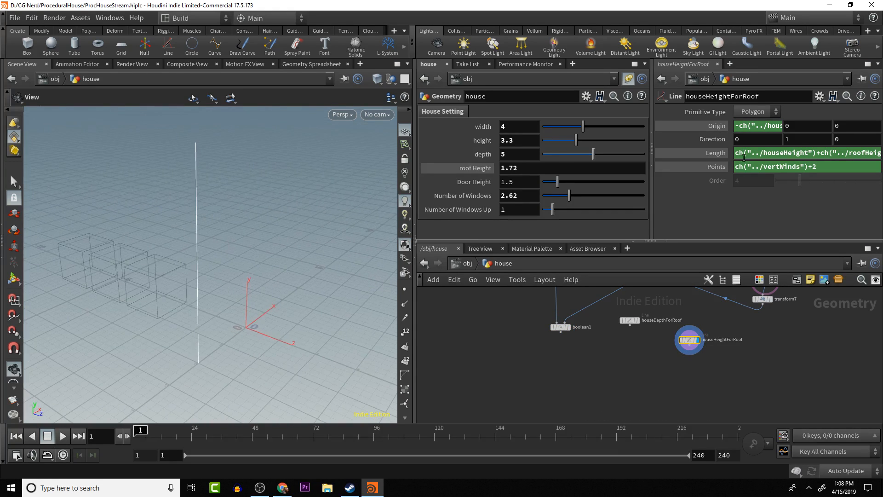
pyautogui.rightClick(755, 126)
pyautogui.click(777, 261)
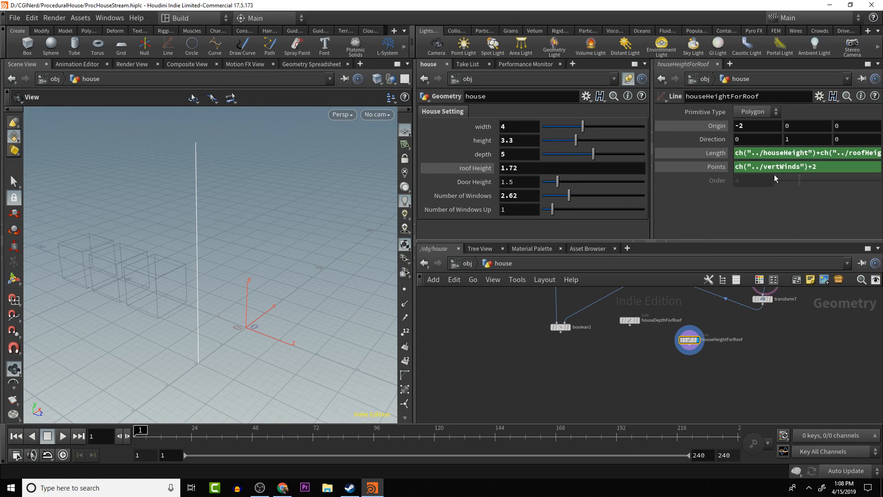
# - Set the houseHeightForRoof line's X origin to 0 and display the boolean1 house
pyautogui.click(764, 126)
pyautogui.write('0')
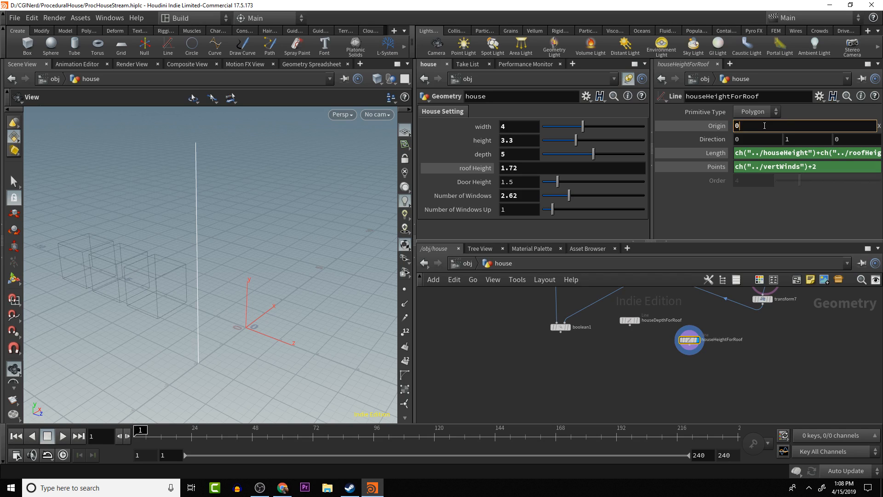
pyautogui.press('Return')
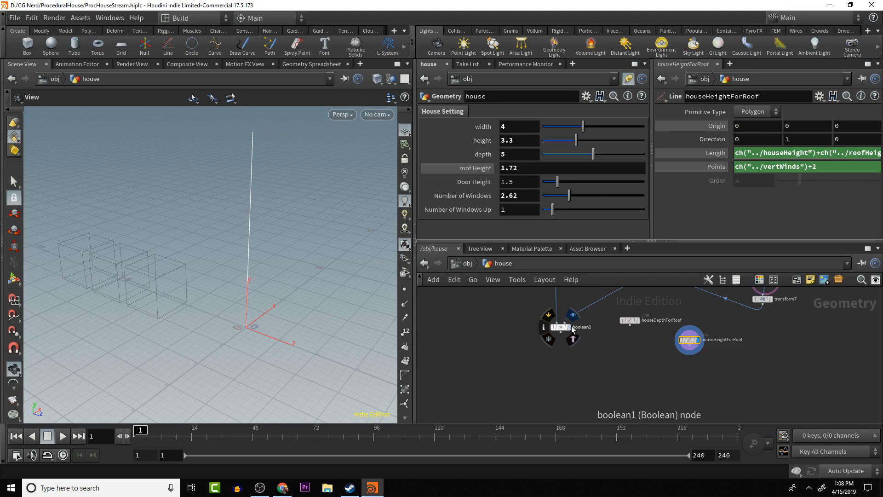
pyautogui.click(573, 314)
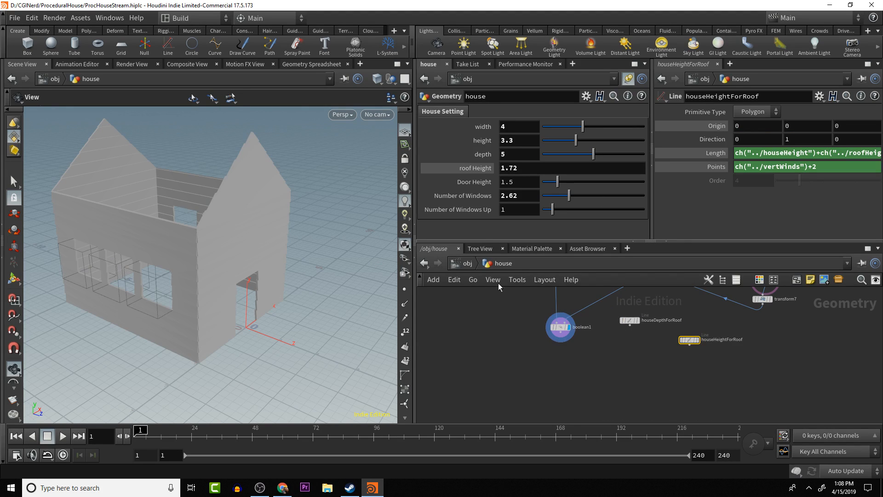
# - Select the houseDepthForRoof line node and display it alone to inspect its position
pyautogui.click(630, 320)
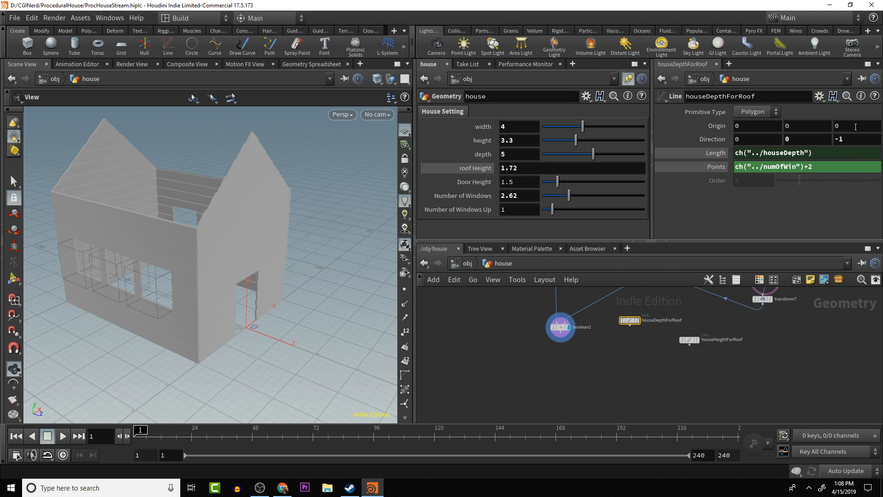
pyautogui.click(638, 320)
pyautogui.keyDown('alt'); pyautogui.moveTo(262, 322); pyautogui.dragTo(198, 339); pyautogui.keyUp('alt')
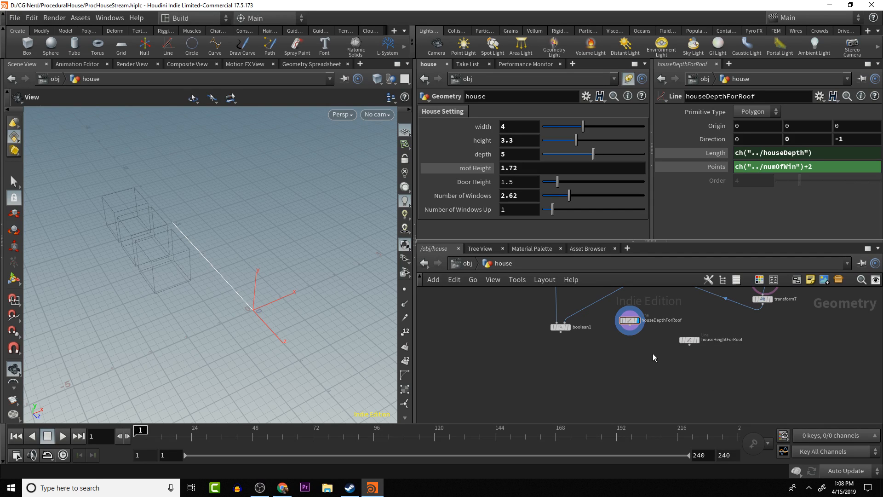
# - Add a Grid node below the two roof line nodes
pyautogui.press('Tab')
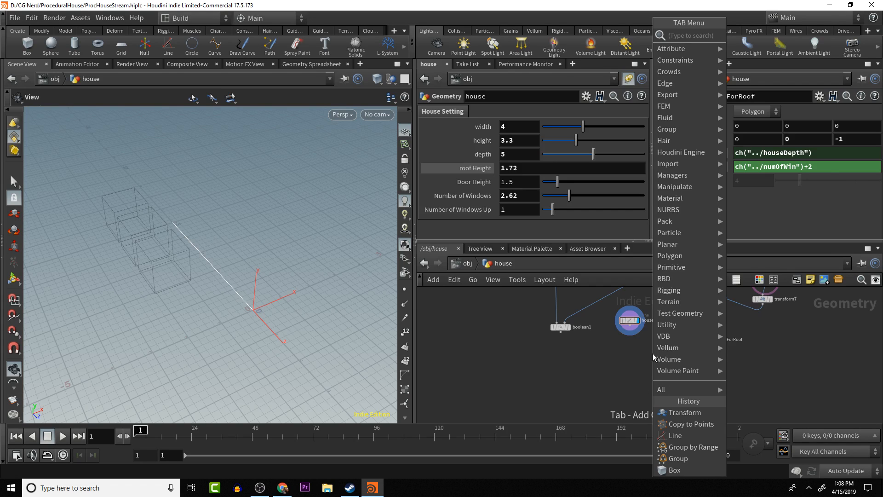
pyautogui.write('grid')
pyautogui.press('Return')
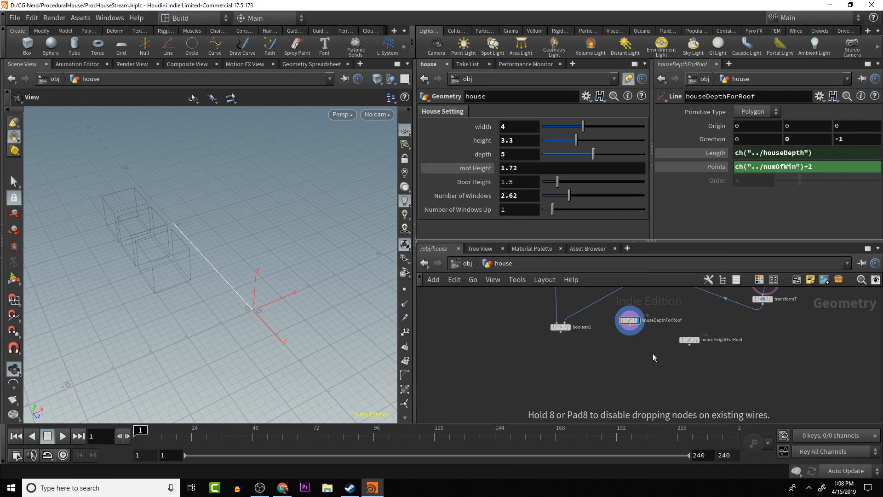
pyautogui.click(652, 353)
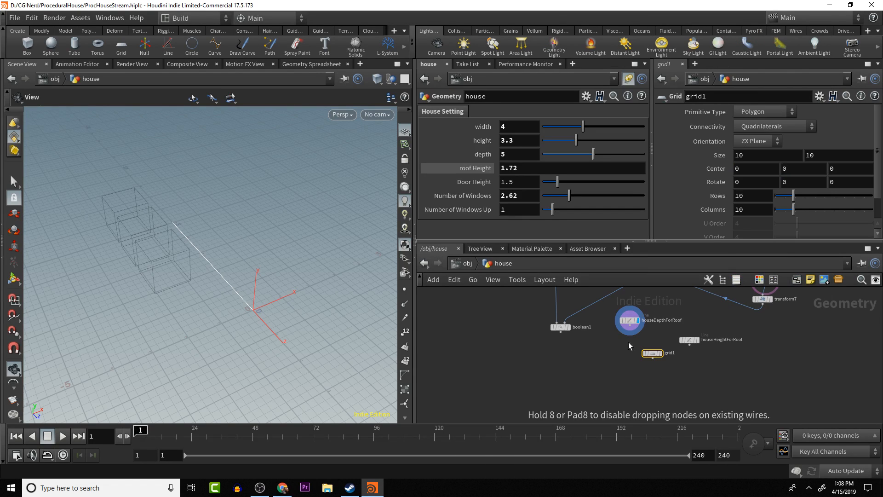
# - Set the new grid's size to .1 by .1
pyautogui.doubleClick(758, 159)
pyautogui.write('.1')
pyautogui.press('Tab')
pyautogui.write('.1')
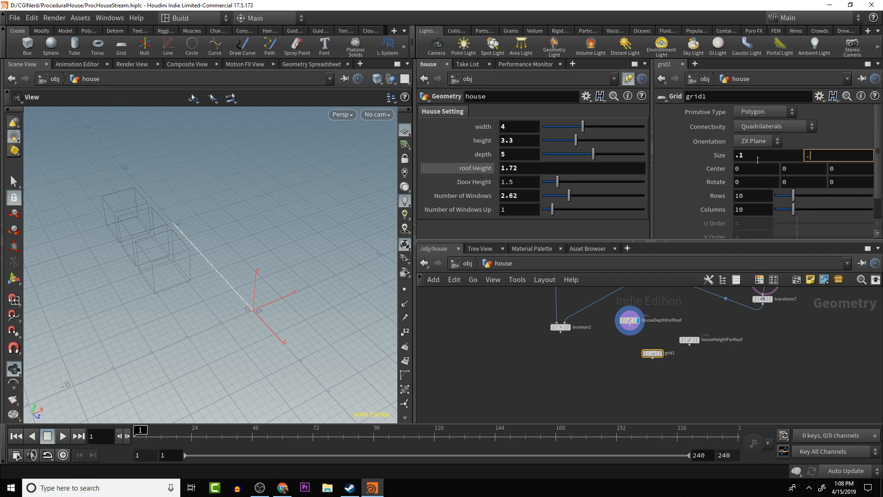
pyautogui.press('Tab')
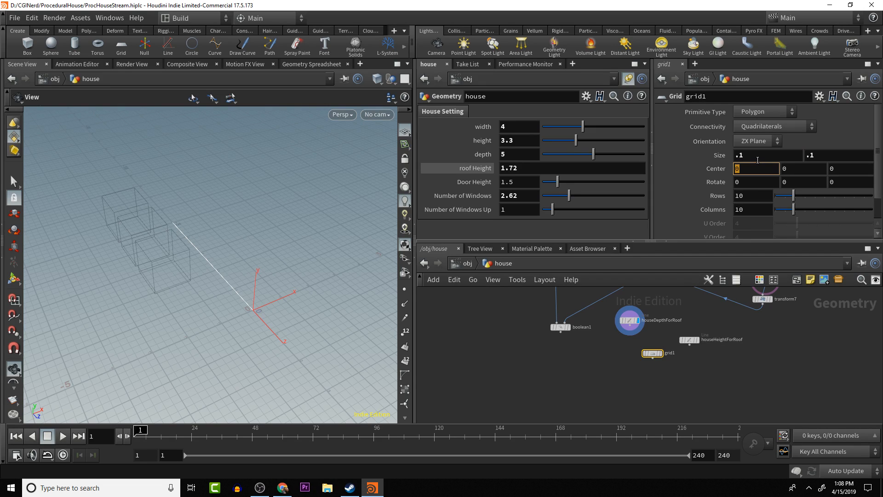
# - Display the grid and set its size to .3 by .3
pyautogui.click(660, 353)
pyautogui.moveTo(228, 298); pyautogui.dragTo(258, 301)
pyautogui.hotkey('space', 'g')
pyautogui.scroll(-10, 258, 294)
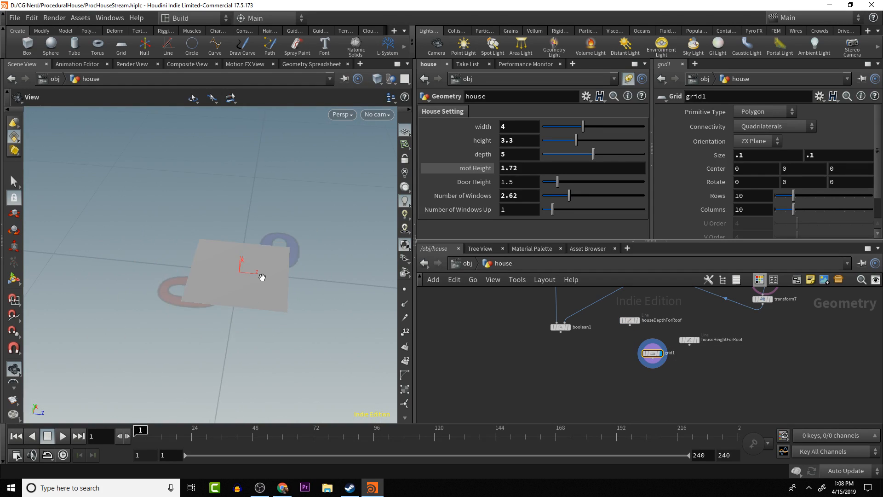
pyautogui.click(756, 156)
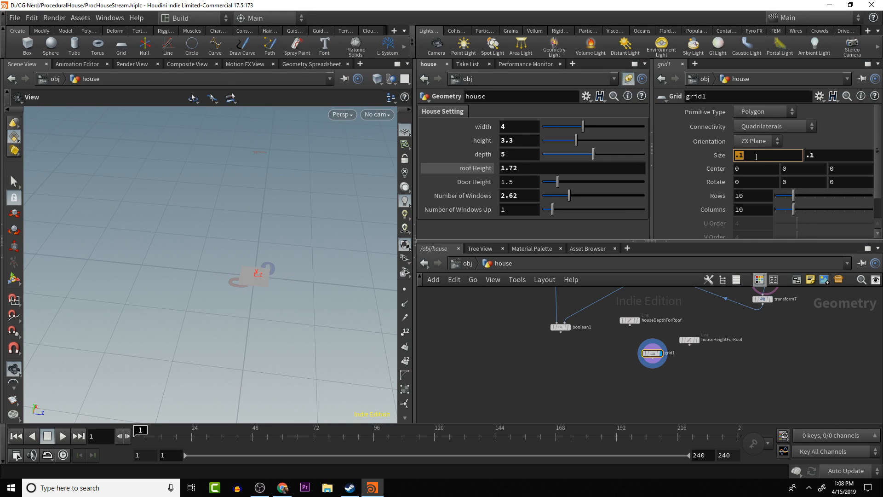
pyautogui.write('.3')
pyautogui.press('Tab')
pyautogui.write('.')
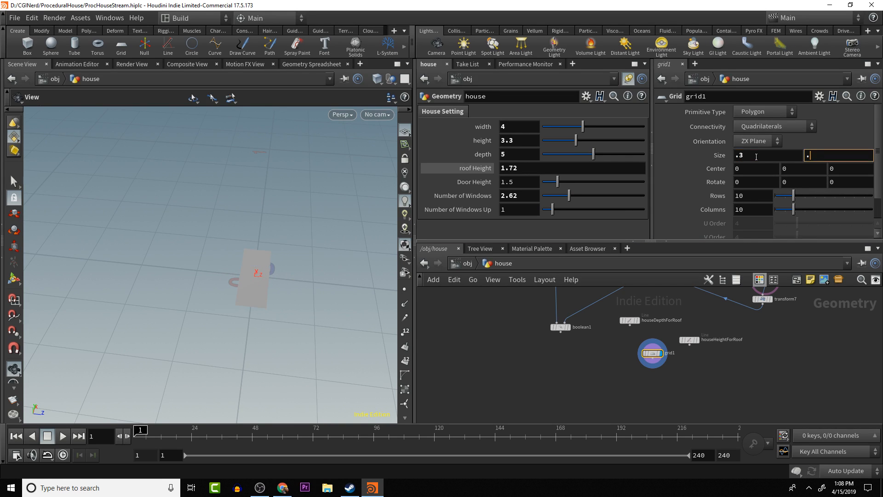
pyautogui.write('3')
pyautogui.press('Tab')
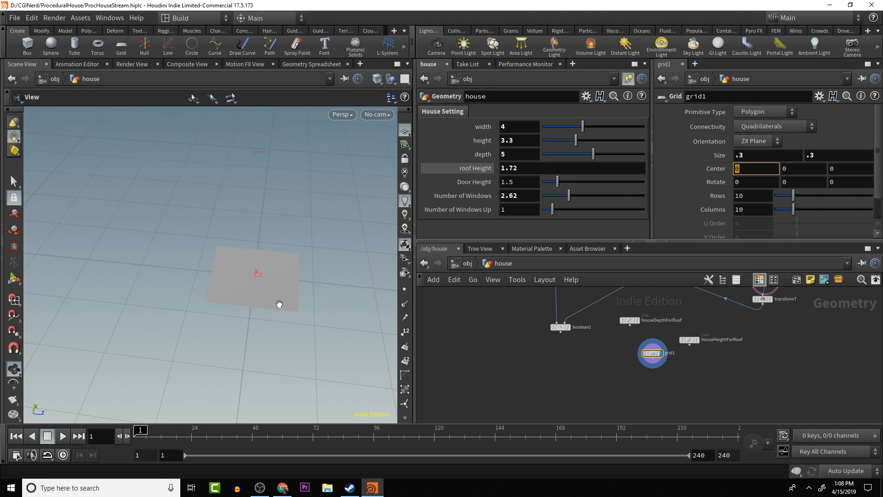
pyautogui.moveTo(306, 317); pyautogui.dragTo(288, 321)
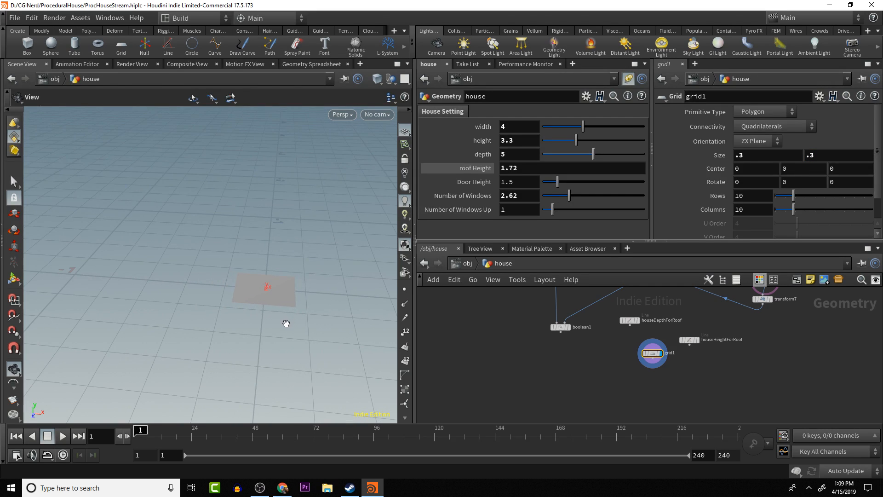
pyautogui.scroll(-6, 256, 298)
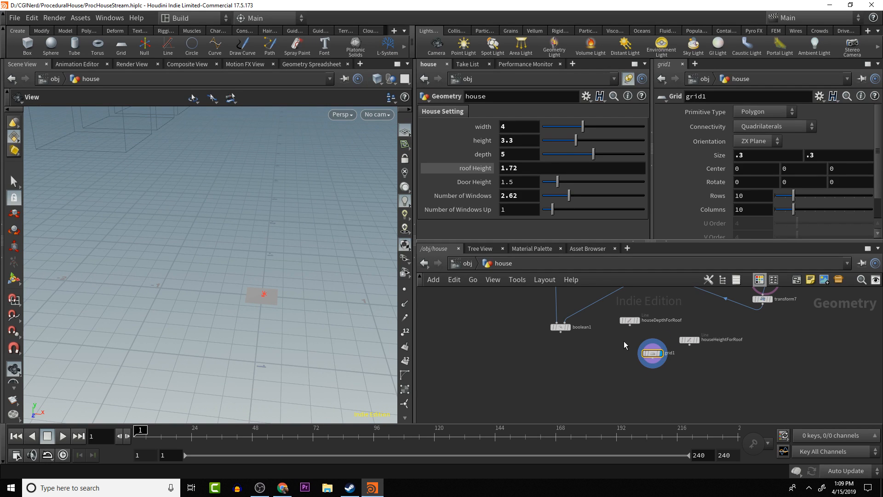
# - Add a Copy to Points node below the grid and connect the grid to its first input
pyautogui.press('Tab')
pyautogui.write('c')
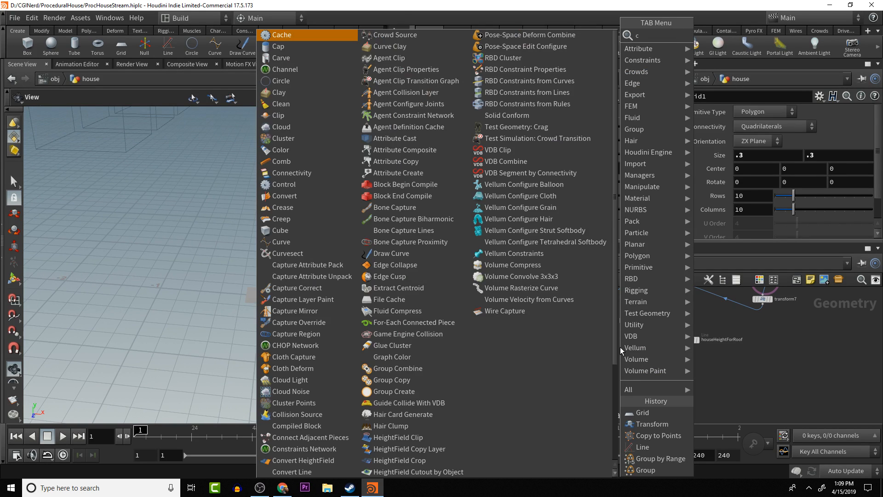
pyautogui.write('opy to')
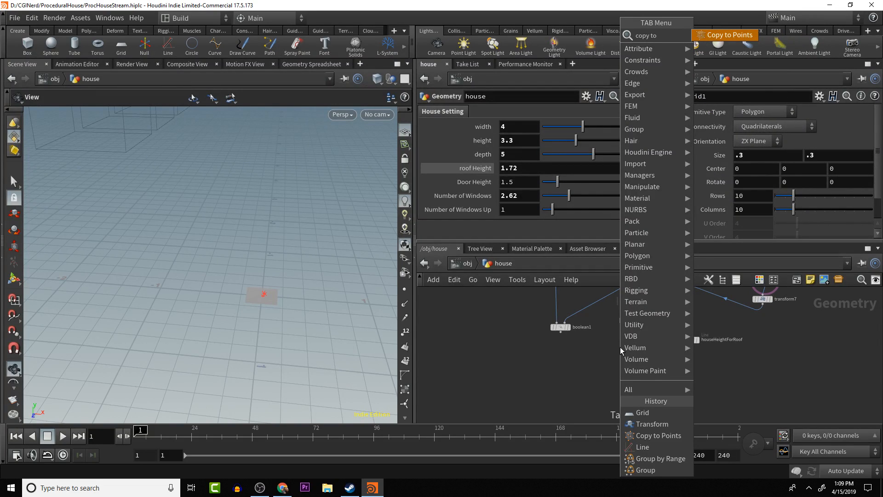
pyautogui.press('Return')
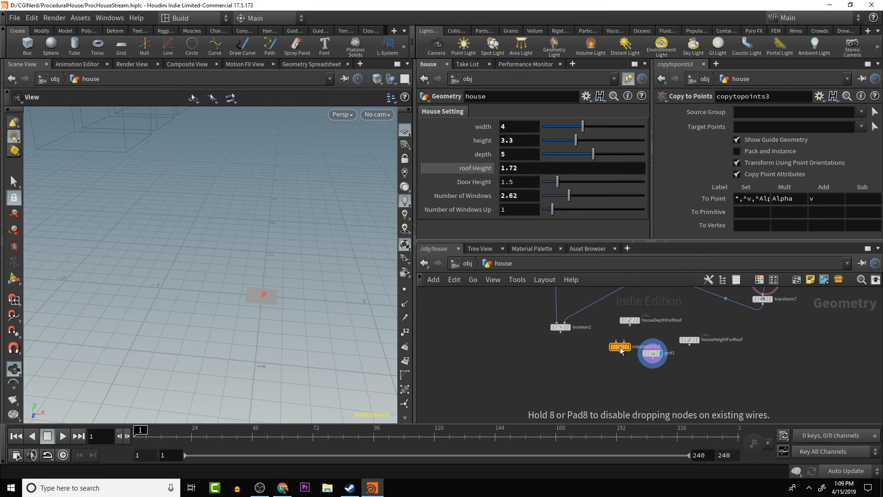
pyautogui.click(622, 389)
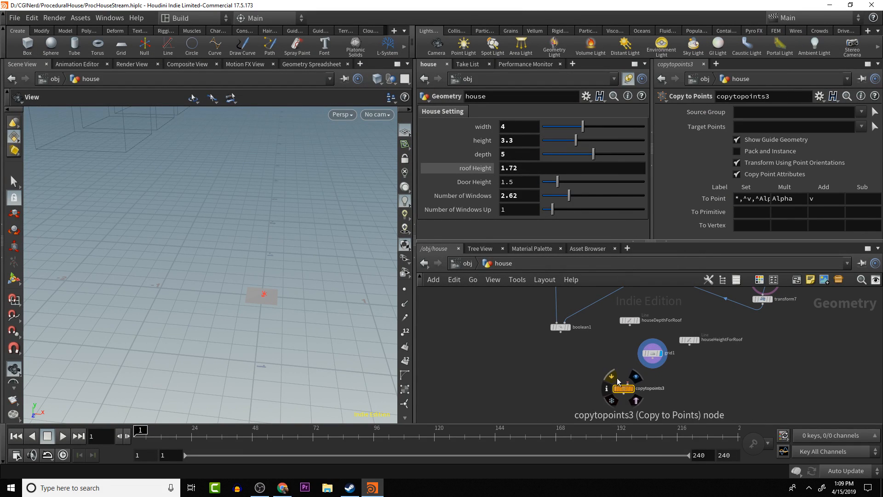
pyautogui.click(623, 382)
pyautogui.click(653, 353)
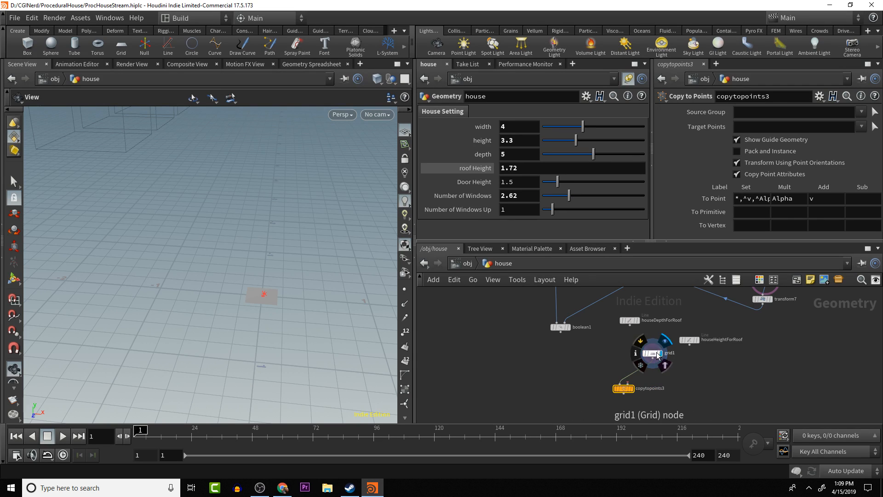
# - Move the grid node beneath boolean1 and houseDepthForRoof, and rename it roofTiles
pyautogui.moveTo(653, 353); pyautogui.dragTo(603, 355)
pyautogui.doubleClick(614, 353)
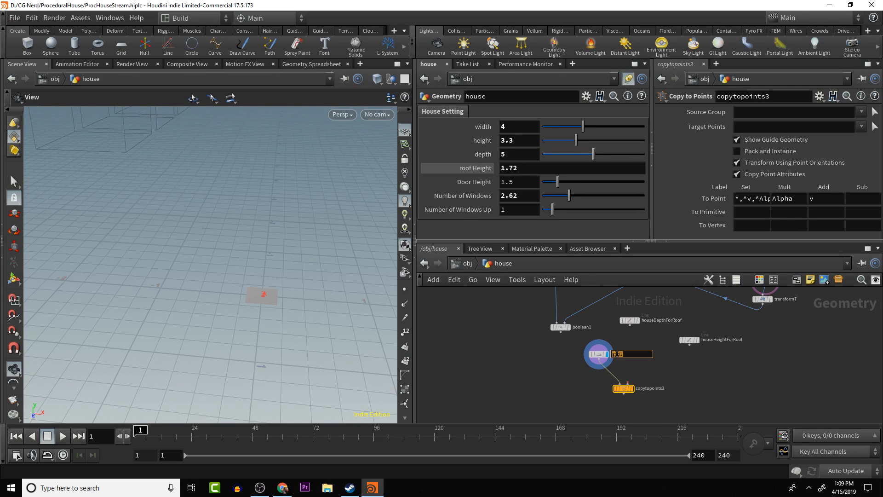
pyautogui.write('roofTiles')
pyautogui.press('Return')
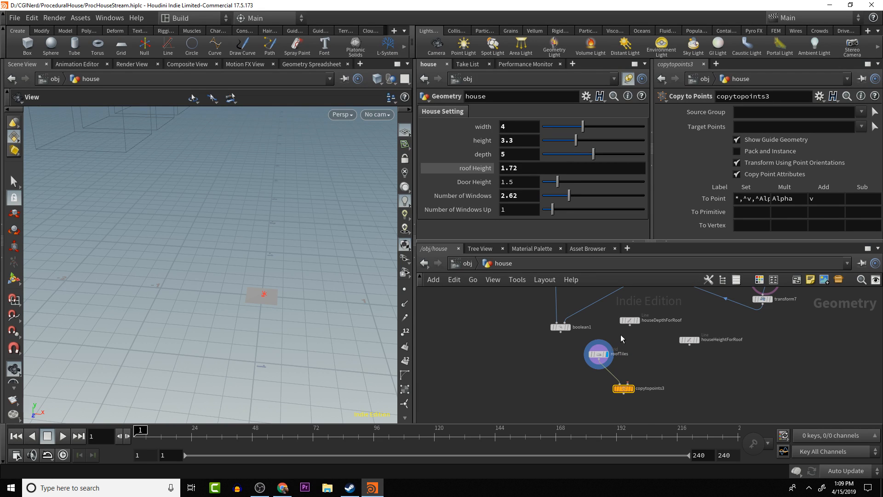
# - Connect houseDepthForRoof to the second input of copytopoints3 and display the copied tiles
pyautogui.moveTo(629, 327); pyautogui.dragTo(632, 389)
pyautogui.moveTo(335, 326); pyautogui.dragTo(364, 311)
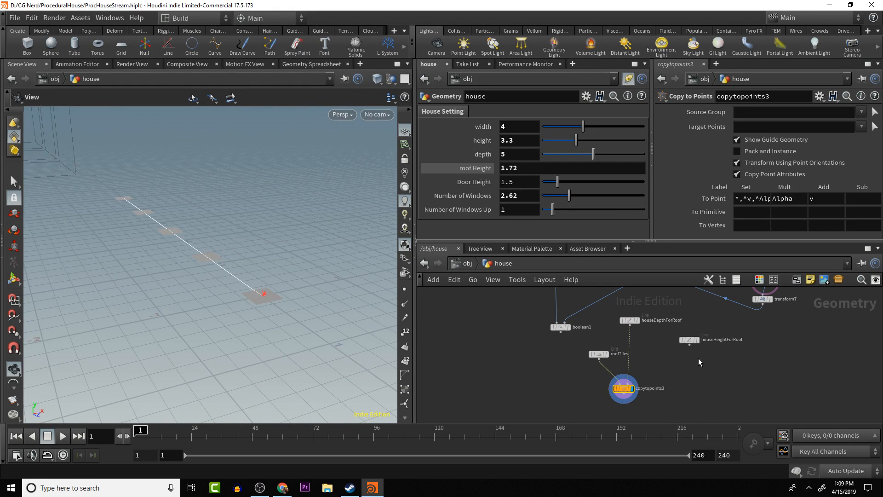
pyautogui.moveTo(651, 372); pyautogui.dragTo(656, 350, button='middle')
pyautogui.press('Tab')
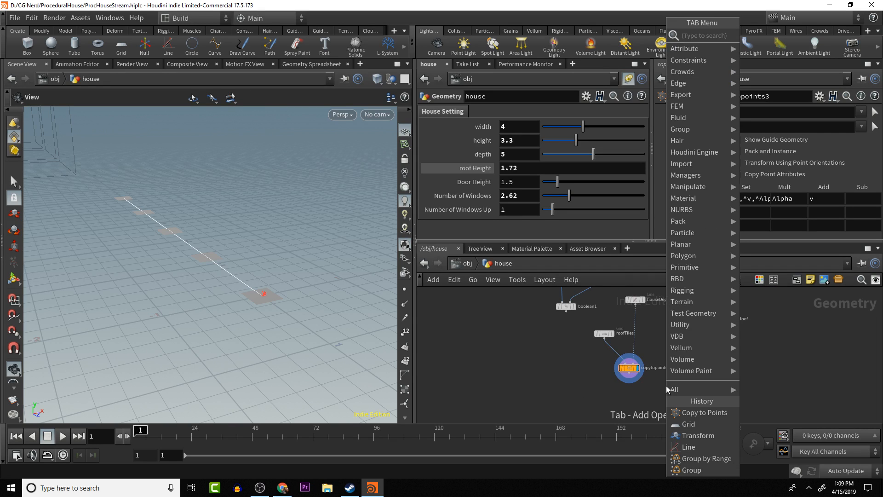
pyautogui.write('copy')
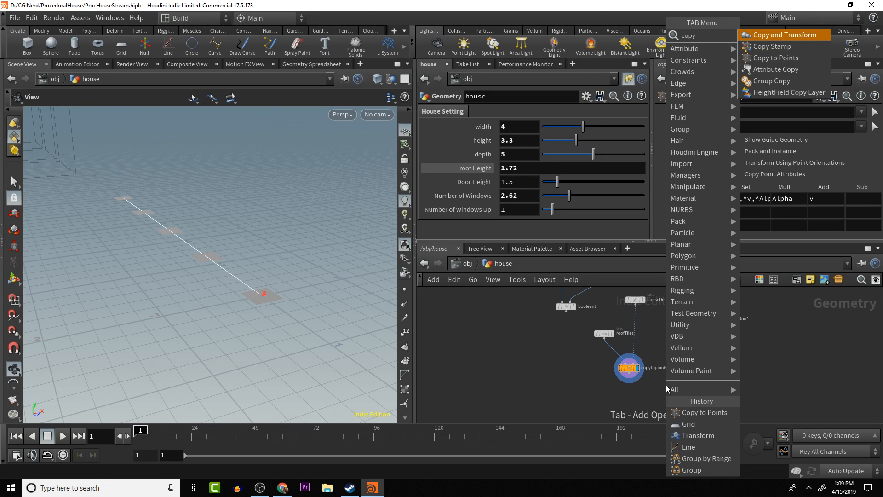
pyautogui.press('Down')
pyautogui.press('Down')
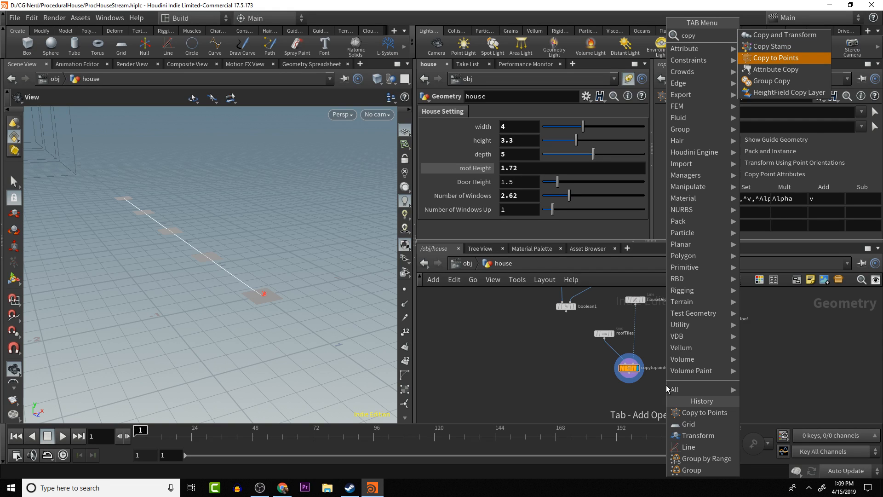
pyautogui.press('Down')
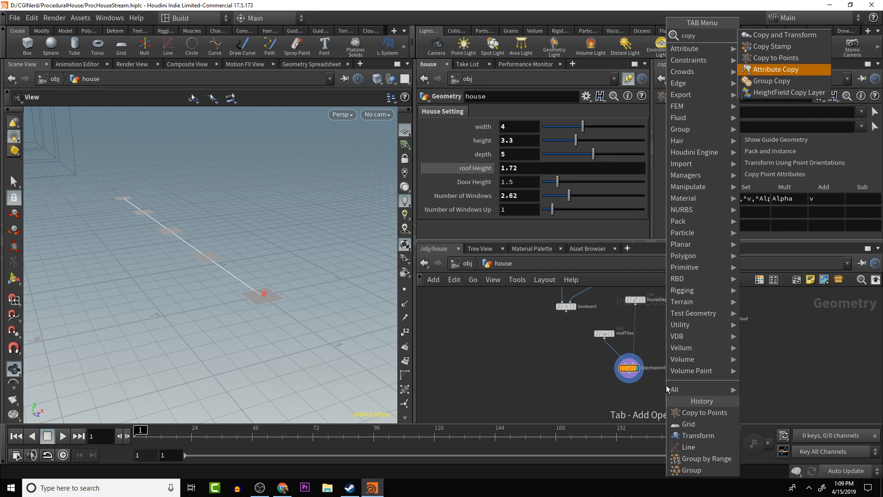
pyautogui.press('Escape')
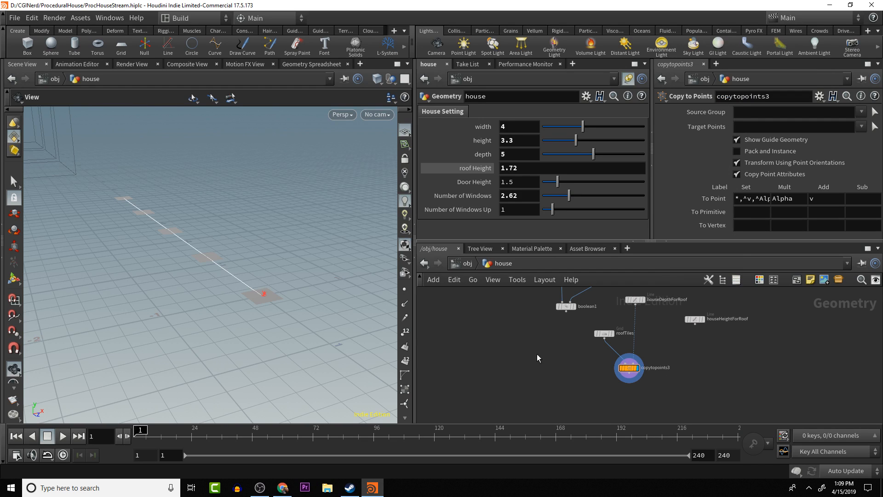
# - Display the boolean1 house and move the houseHeightForRoof node level with roofTiles
pyautogui.click(574, 306)
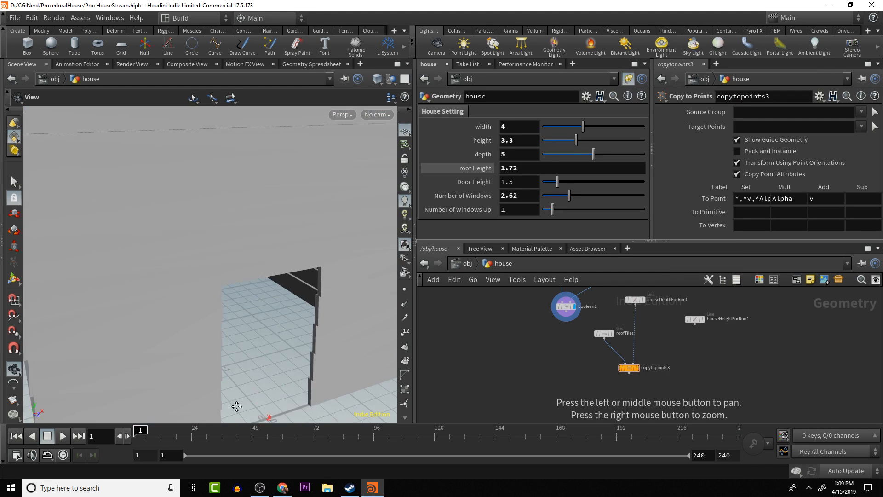
pyautogui.scroll(-5, 240, 384)
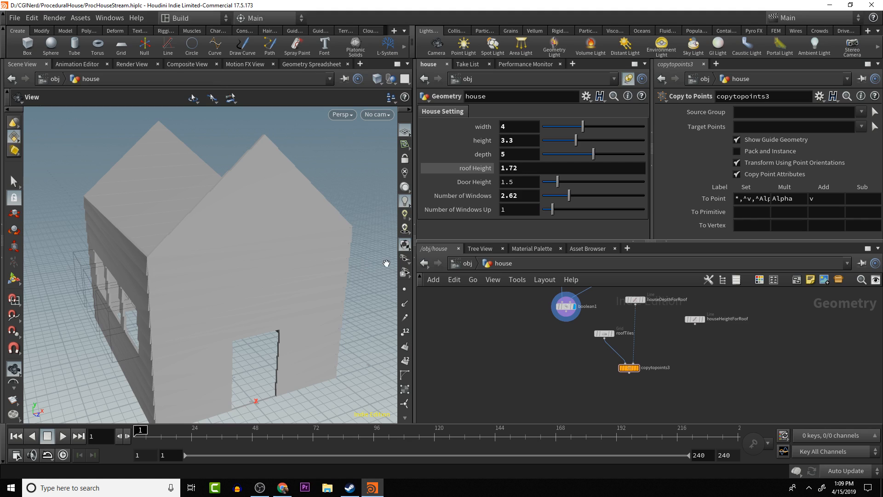
pyautogui.moveTo(702, 322); pyautogui.dragTo(685, 340)
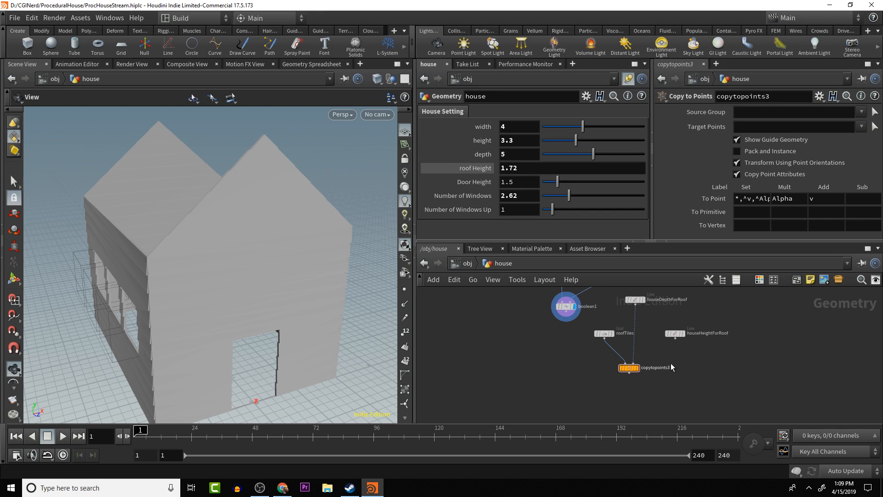
pyautogui.keyDown('alt'); pyautogui.moveTo(678, 353); pyautogui.dragTo(688, 389, button='middle'); pyautogui.keyUp('alt')
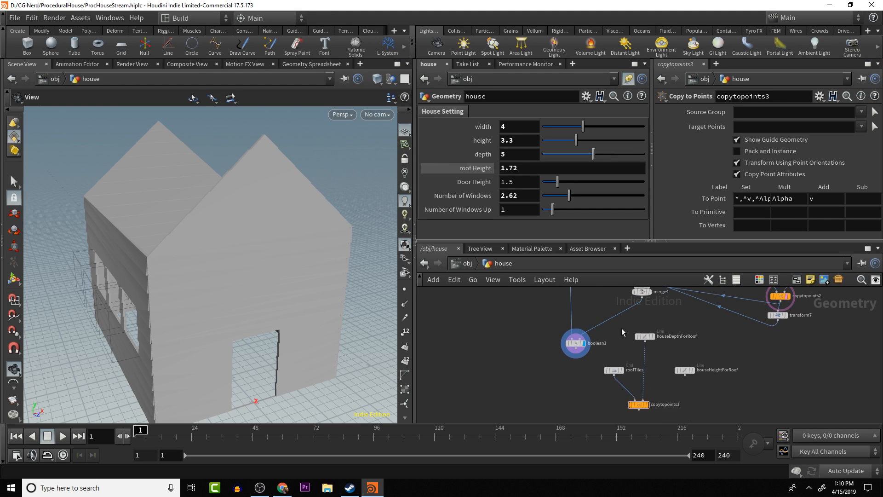
pyautogui.moveTo(674, 347)
pyautogui.keyDown('alt'); pyautogui.mouseDown(button='middle')
pyautogui.moveTo(660, 322)
pyautogui.moveTo(661, 379)
pyautogui.moveTo(689, 361)
pyautogui.moveTo(685, 345)
pyautogui.mouseUp(button='middle'); pyautogui.keyUp('alt')
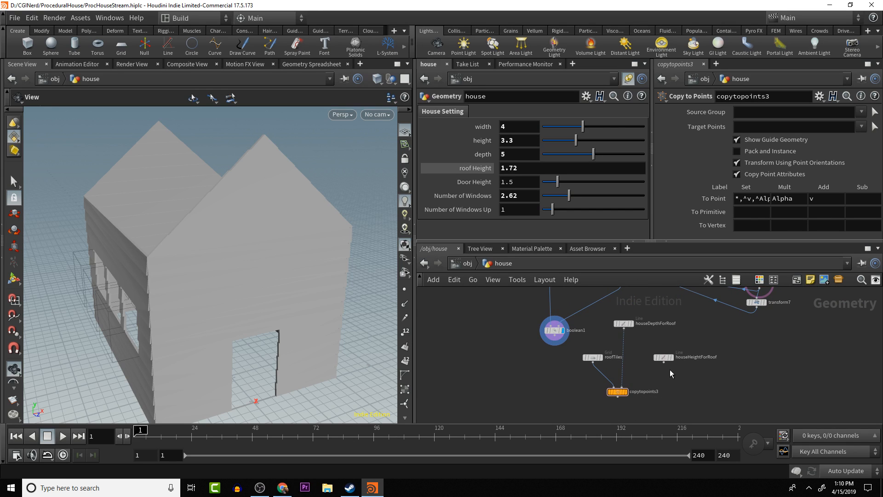
# - Add a Line node beside the copytopoints3 node
pyautogui.moveTo(623, 395)
pyautogui.press('Tab')
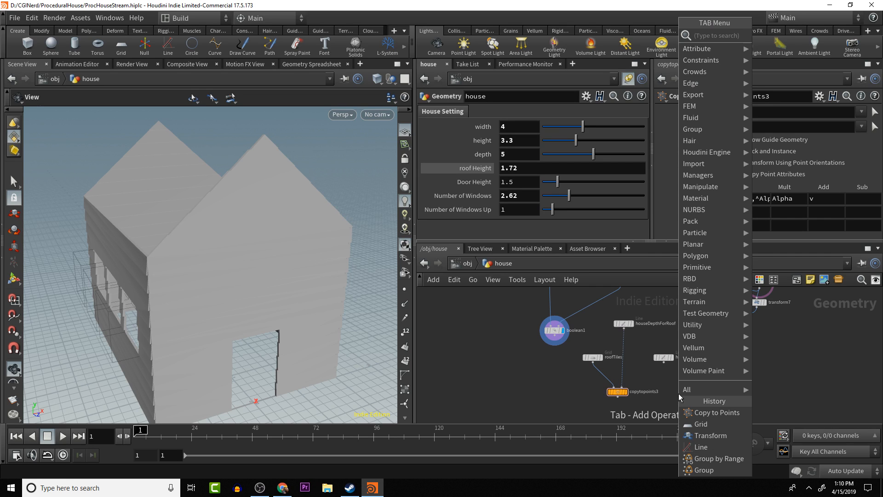
pyautogui.write('line')
pyautogui.press('Return')
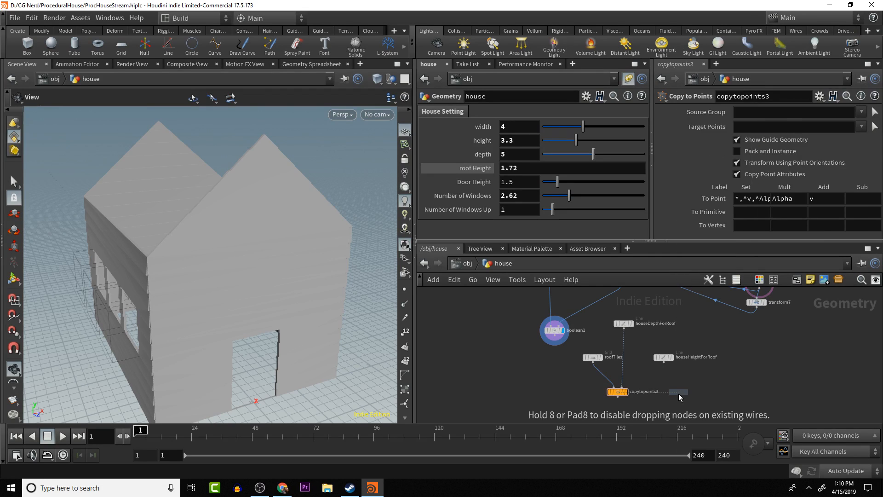
pyautogui.click(679, 394)
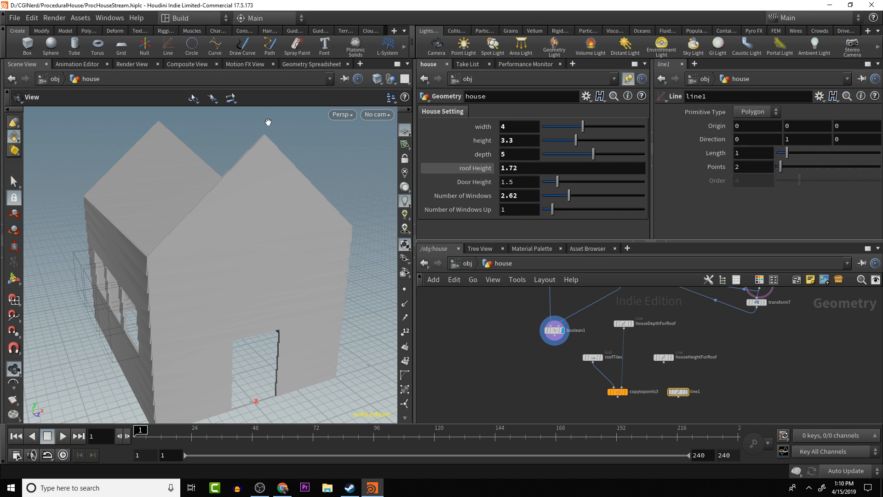
# - Link line1's length to the house width parameter with a relative reference
pyautogui.doubleClick(519, 128)
pyautogui.rightClick(519, 129)
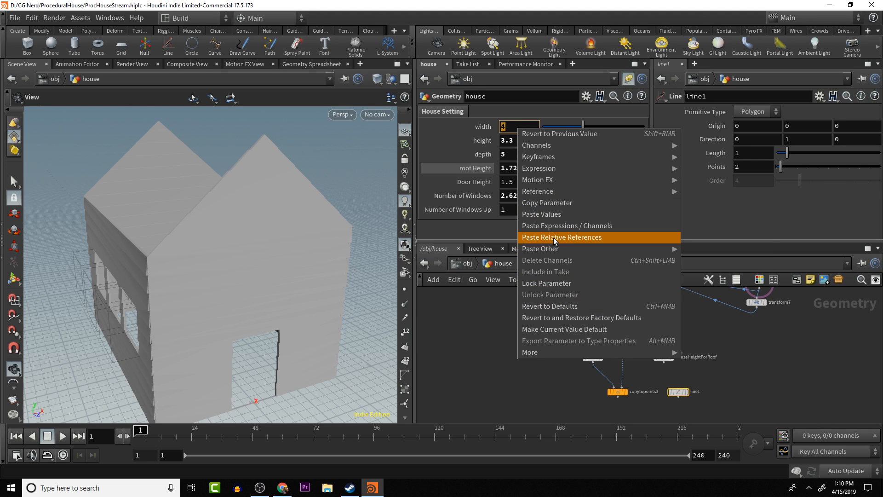
pyautogui.click(554, 203)
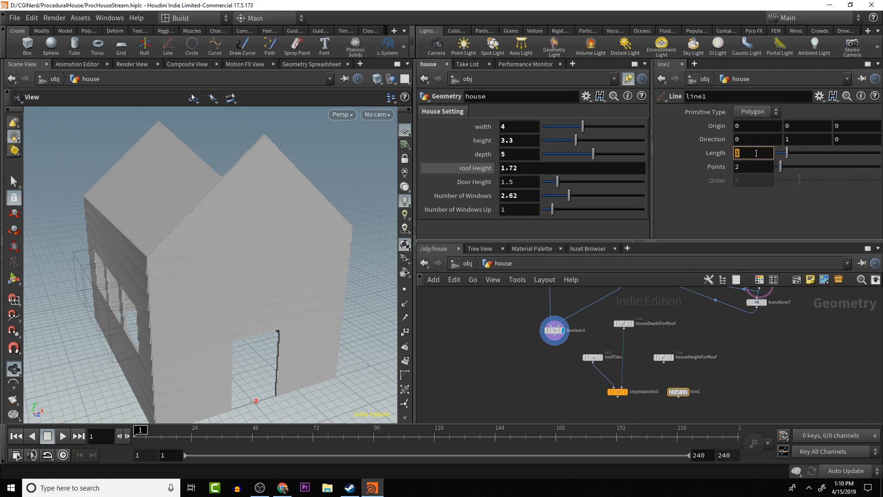
pyautogui.rightClick(739, 153)
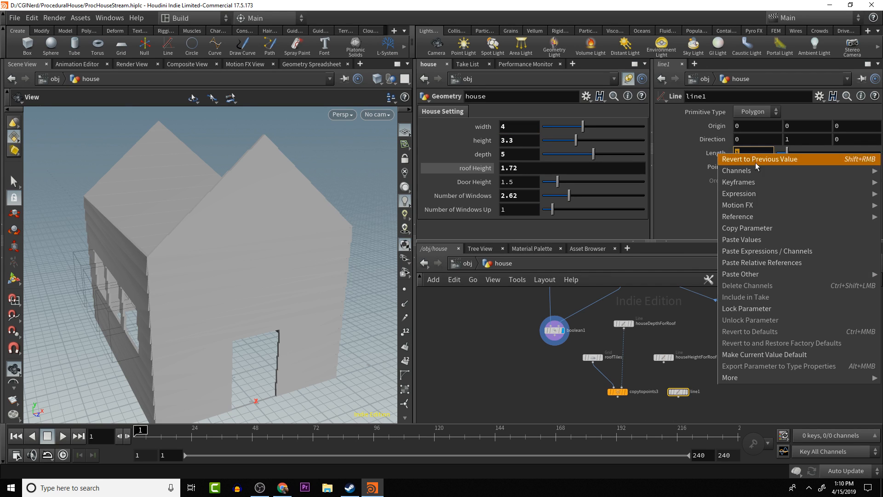
pyautogui.click(762, 262)
pyautogui.press('Return')
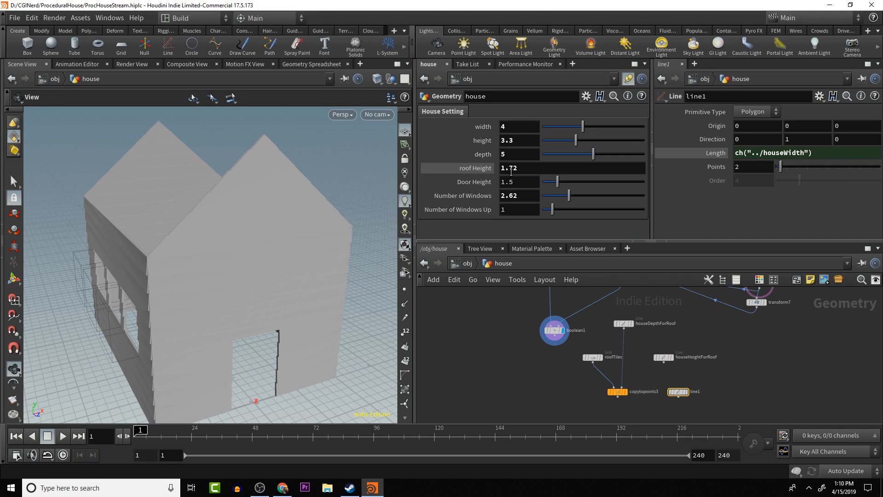
# - Extend line1's length expression to the square of half the house width: (ch("../houseWidth")*.5)^2
pyautogui.click(825, 156)
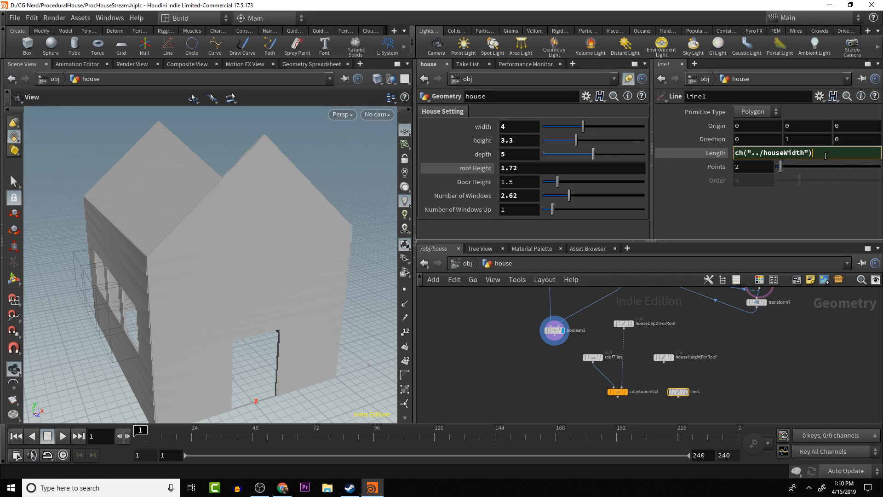
pyautogui.write('*.5)^2')
pyautogui.press('Home')
pyautogui.write('(')
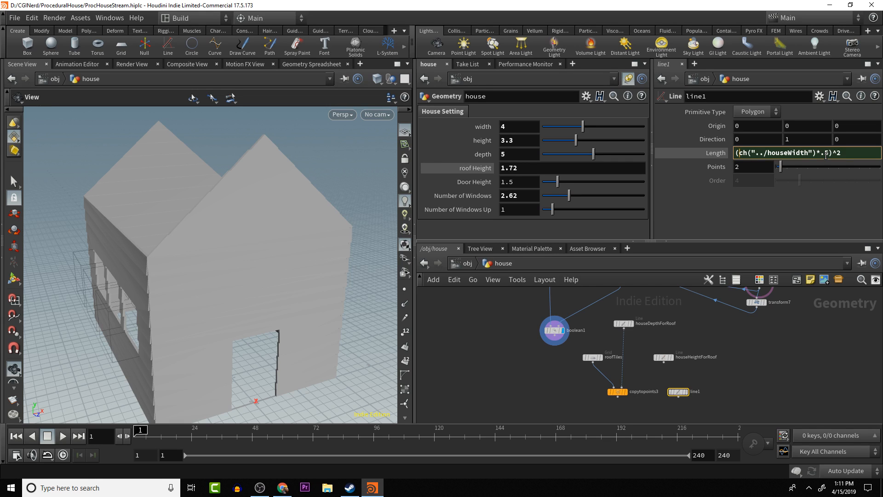
# - Add the squared roof height reference, +(ch("../roofHeight")^2), to the end of line1's length expression
pyautogui.click(847, 154)
pyautogui.write('+')
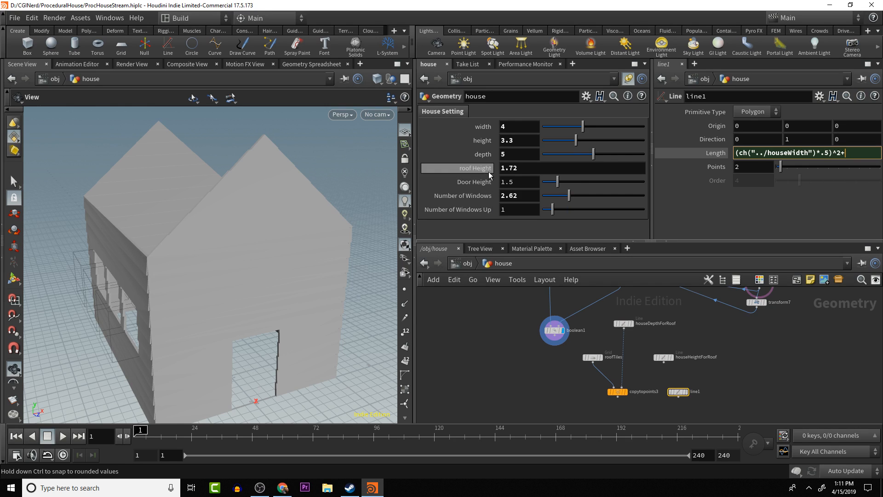
pyautogui.rightClick(510, 169)
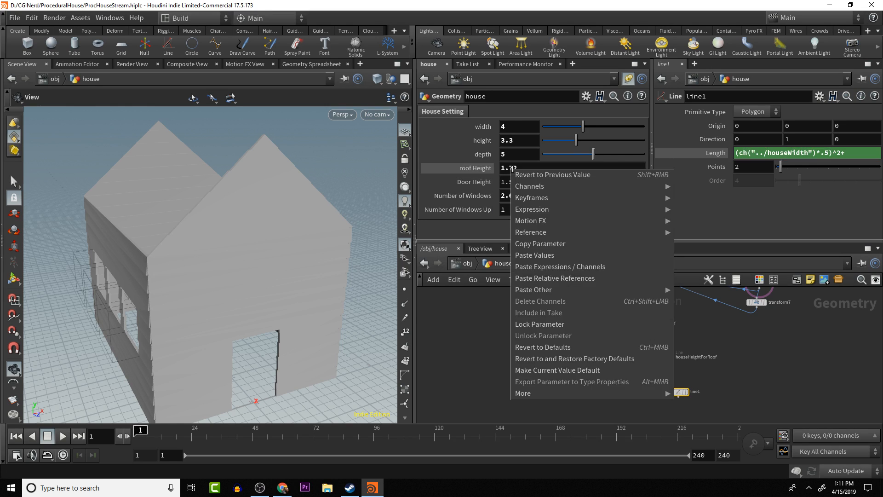
pyautogui.click(554, 244)
pyautogui.click(851, 151)
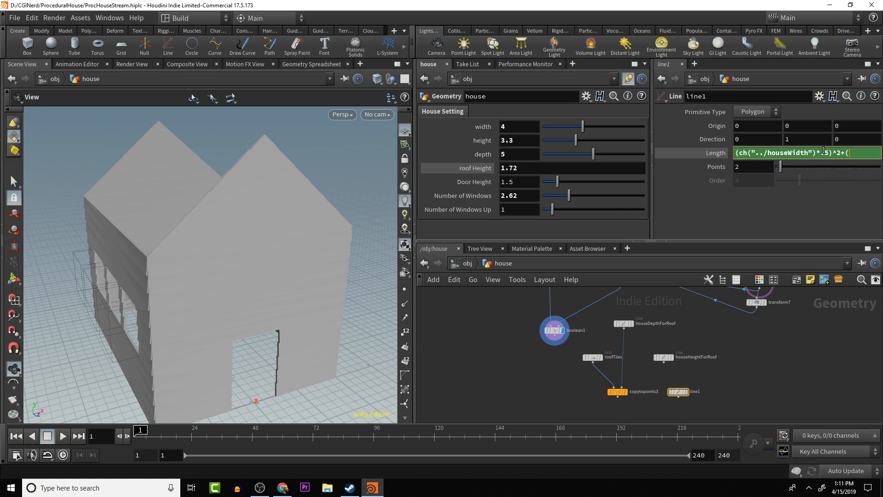
pyautogui.write('(')
pyautogui.rightClick(854, 156)
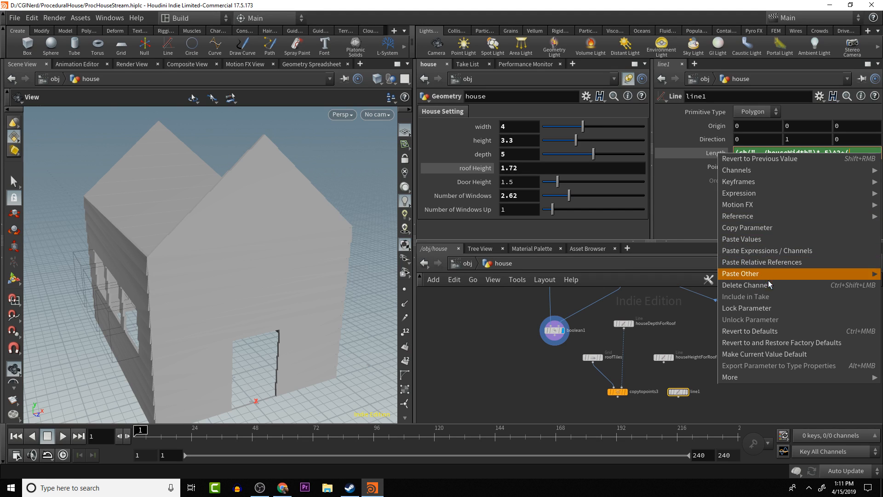
pyautogui.click(771, 262)
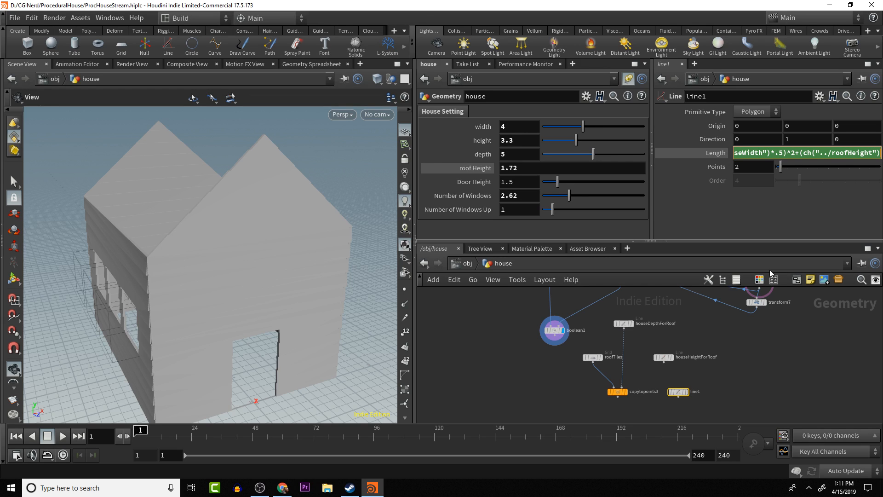
pyautogui.write('^')
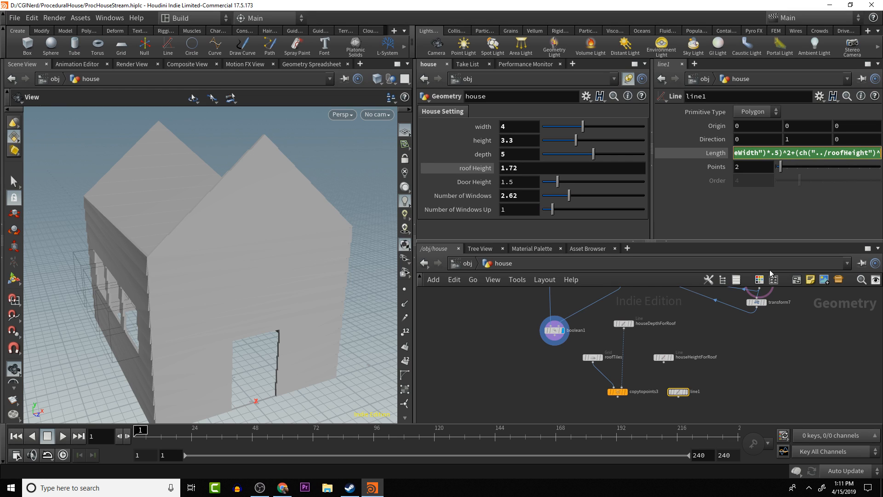
pyautogui.write('2')
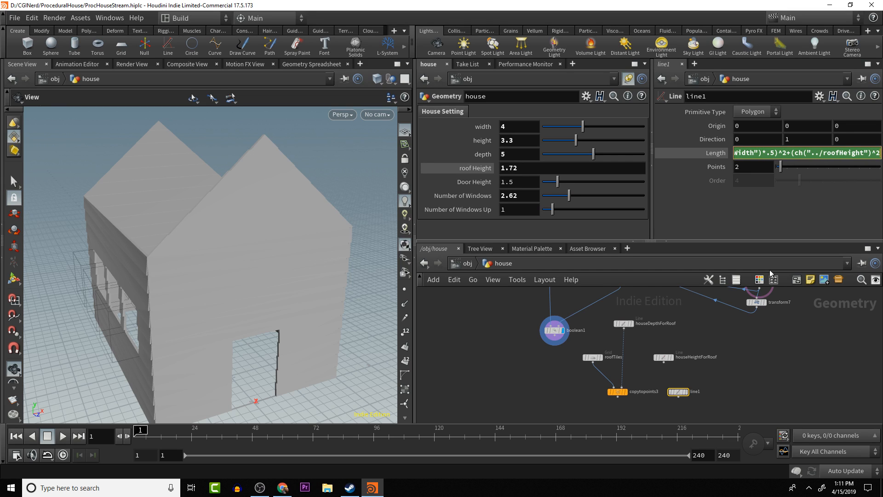
pyautogui.write(')')
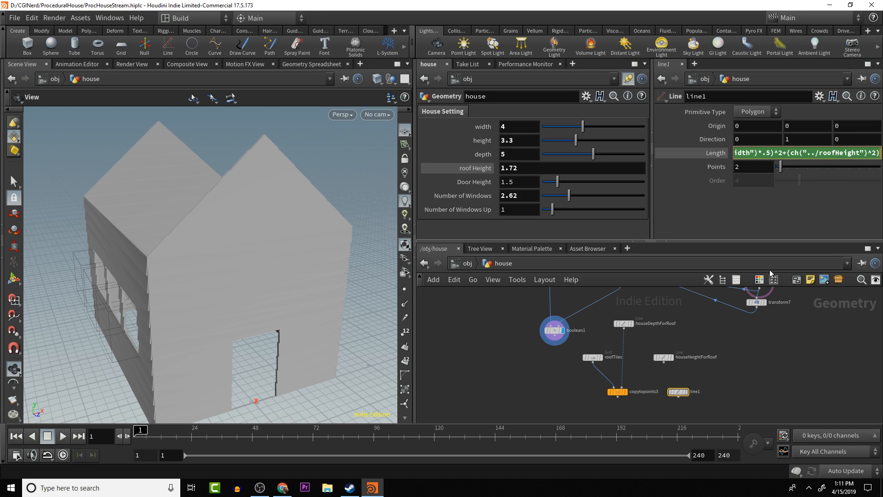
# - Put sqrt before line1's length expression and add a closing parenthesis at its end
pyautogui.press('Home')
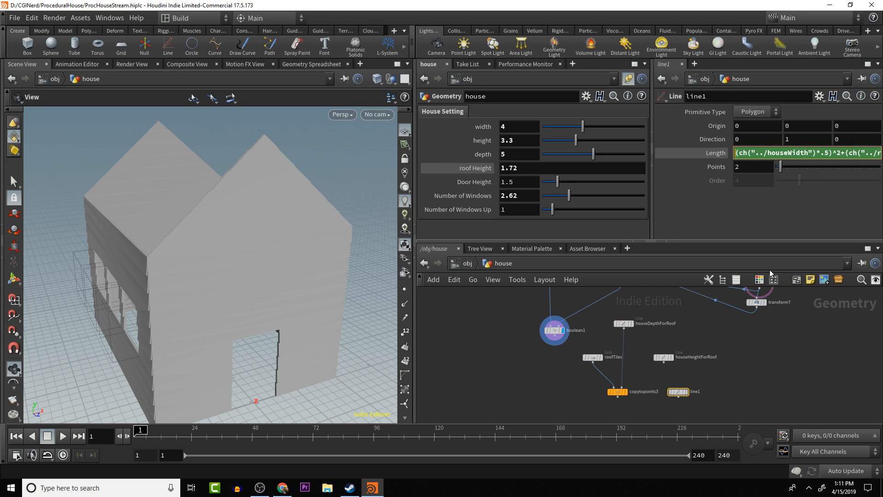
pyautogui.press('End')
pyautogui.write(')')
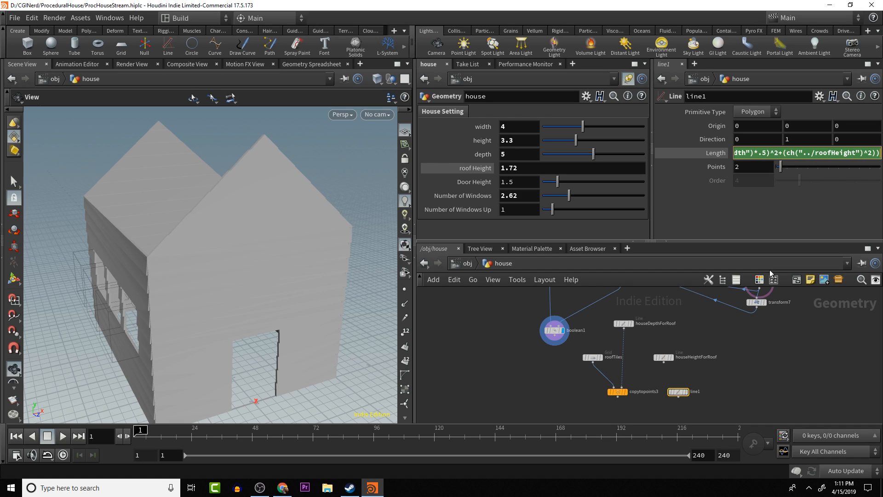
pyautogui.press('Home')
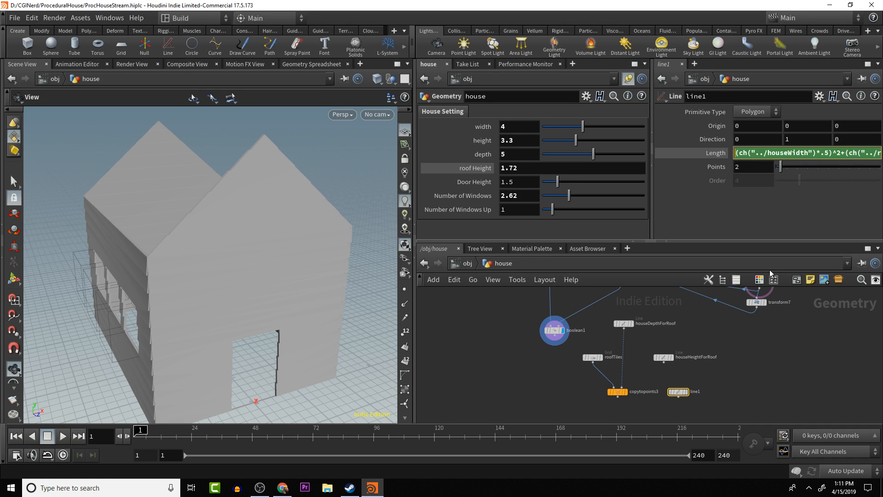
pyautogui.write('sqrt')
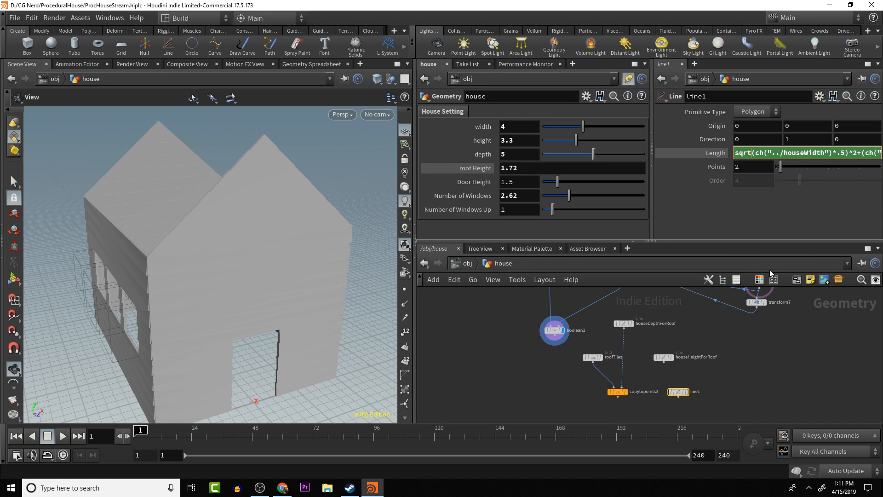
pyautogui.press('Return')
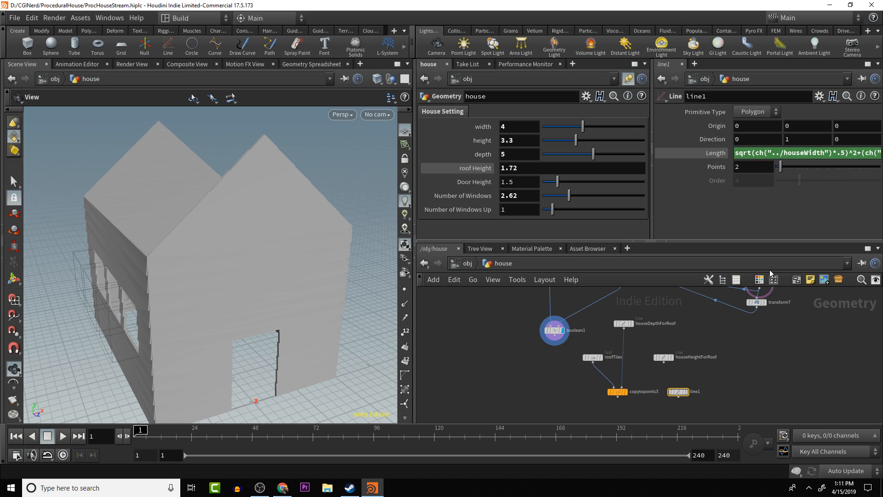
# - Rename line1 to lenght_of_roof, move it just below houseHeightForRoof and display it
pyautogui.doubleClick(697, 391)
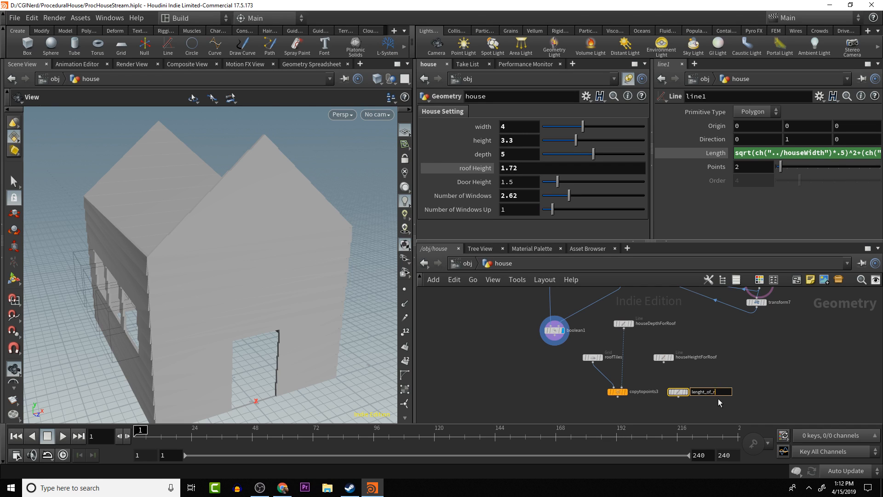
pyautogui.press('BackSpace')
pyautogui.write('f')
pyautogui.press('Return')
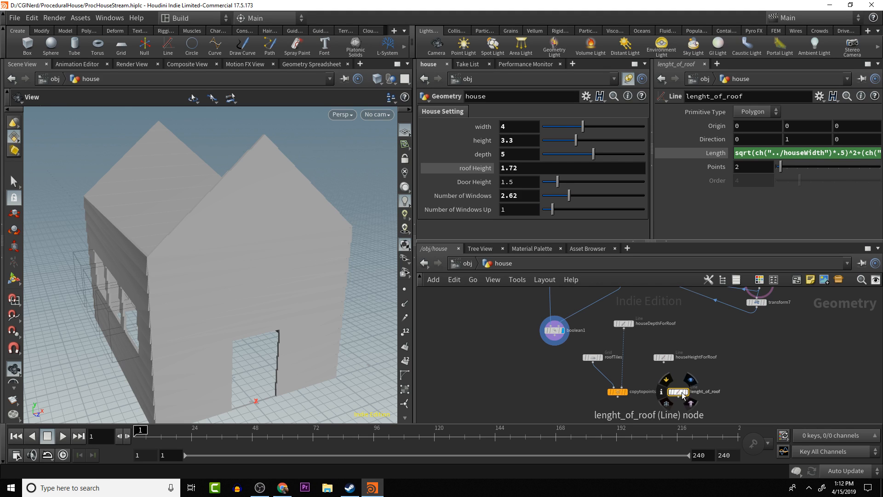
pyautogui.moveTo(681, 391); pyautogui.dragTo(686, 378)
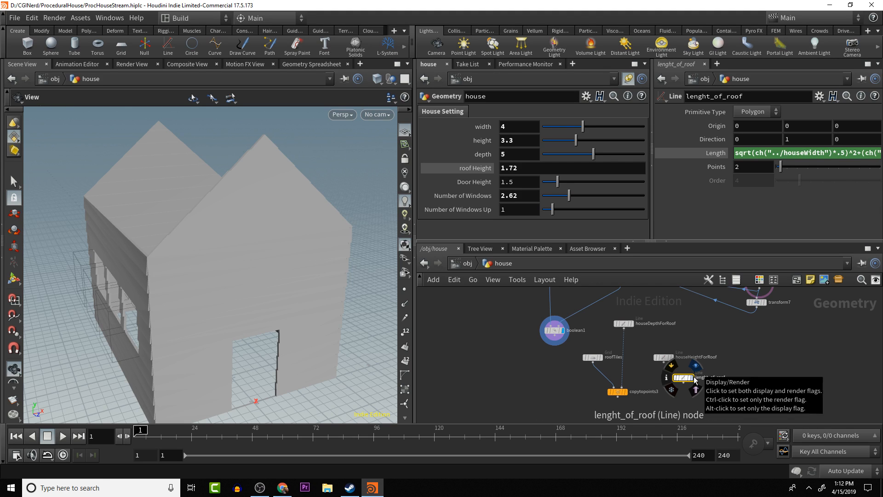
pyautogui.click(695, 377)
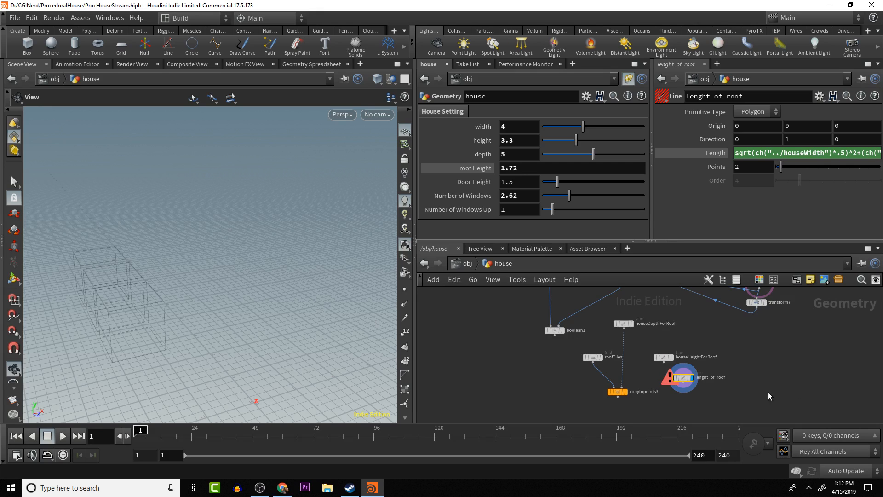
# - Check the error on lenght_of_roof and add the missing opening parenthesis after sqrt in its length expression
pyautogui.moveTo(680, 382)
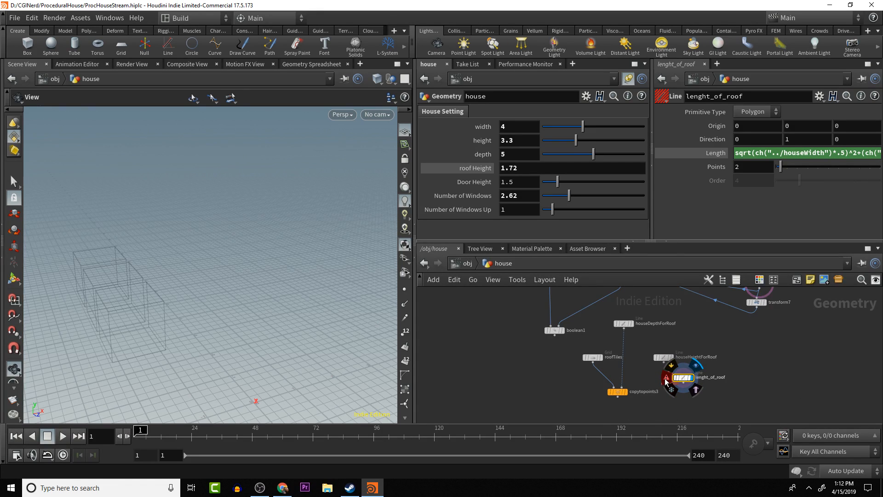
pyautogui.click(664, 378)
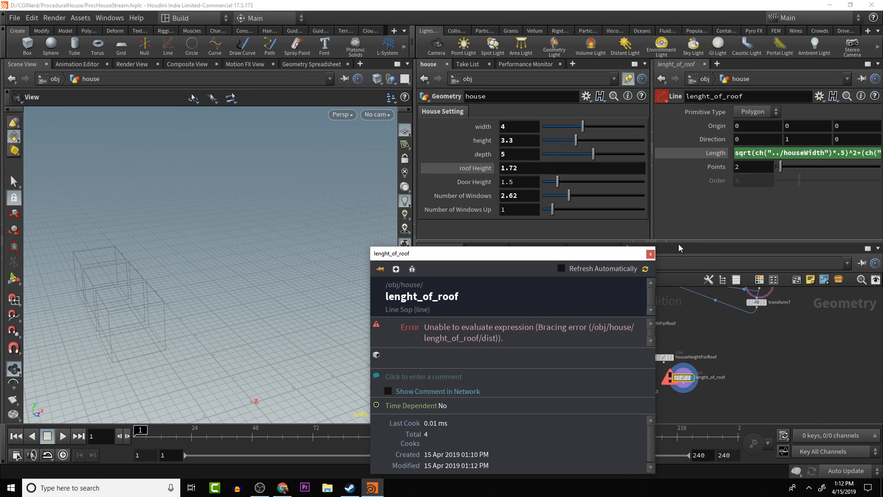
pyautogui.click(650, 254)
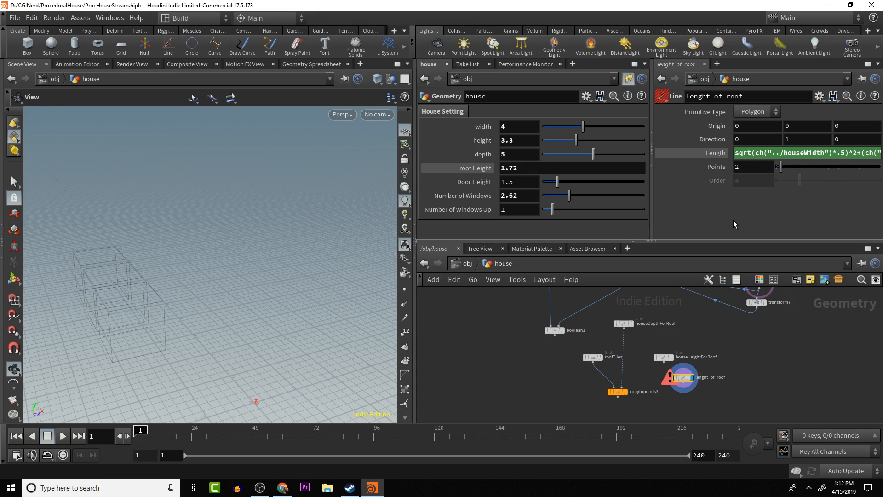
pyautogui.hotkey('ctrl', 'b')
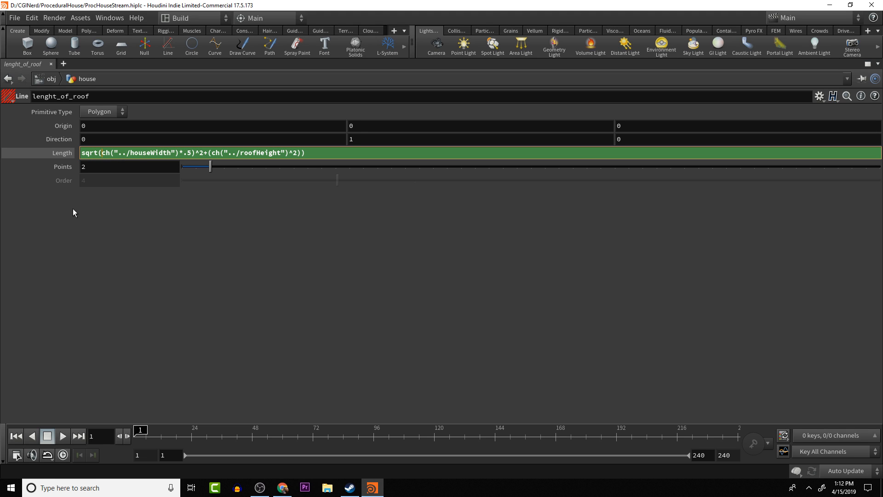
pyautogui.write('(')
pyautogui.press('Return')
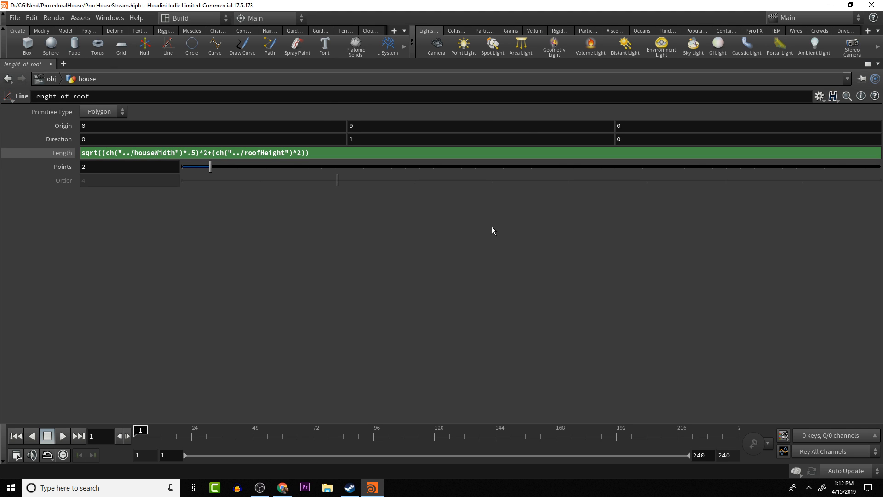
pyautogui.hotkey('ctrl', 'b')
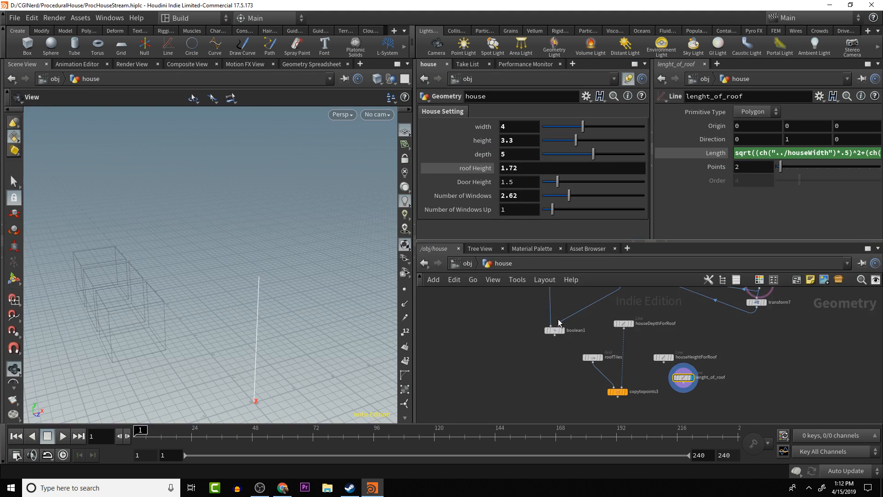
# - Copy houseHeightForRoof's length parameter and paste it as a relative reference into lenght_of_roof's Y origin
pyautogui.moveTo(306, 316); pyautogui.dragTo(254, 296)
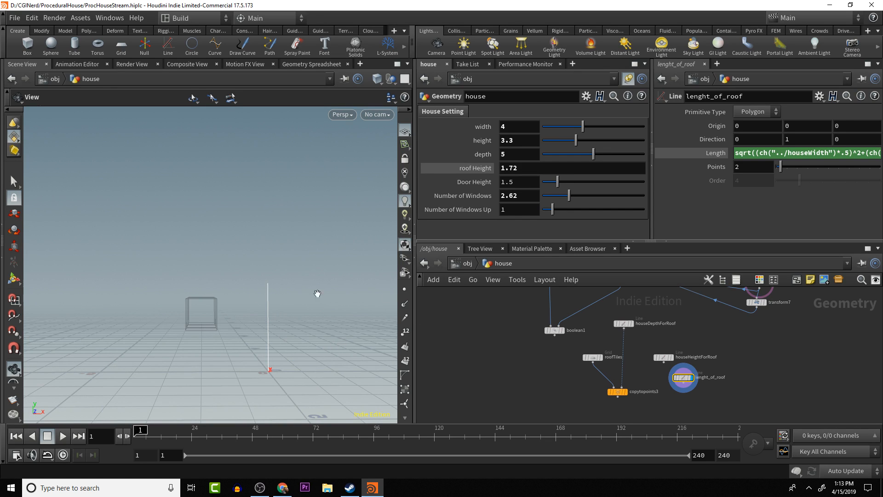
pyautogui.moveTo(318, 294); pyautogui.dragTo(285, 331)
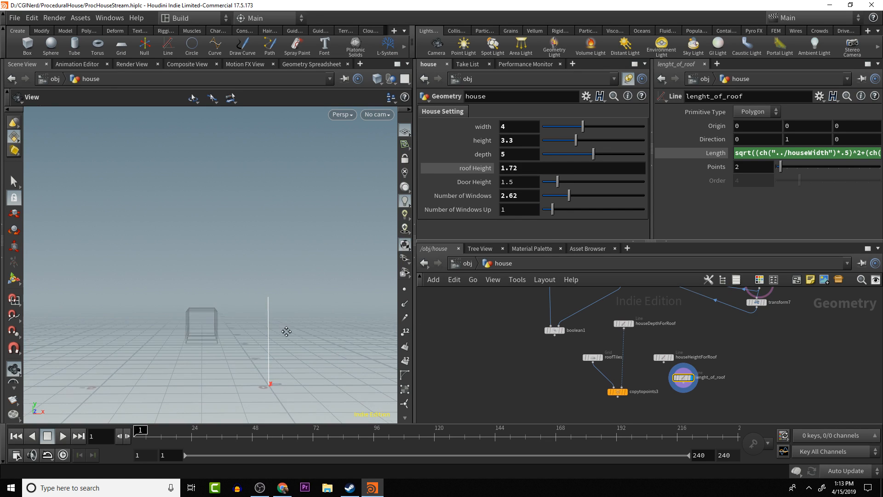
pyautogui.click(800, 143)
pyautogui.doubleClick(801, 124)
pyautogui.click(664, 357)
pyautogui.rightClick(770, 155)
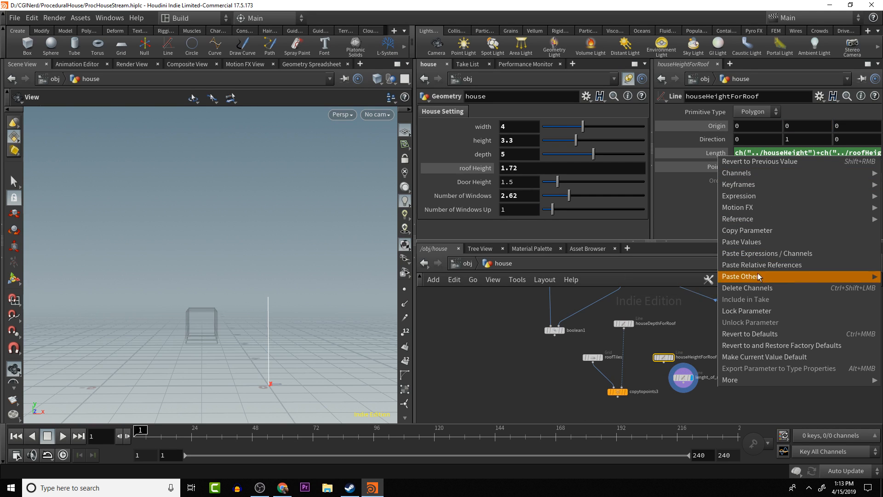
pyautogui.click(752, 230)
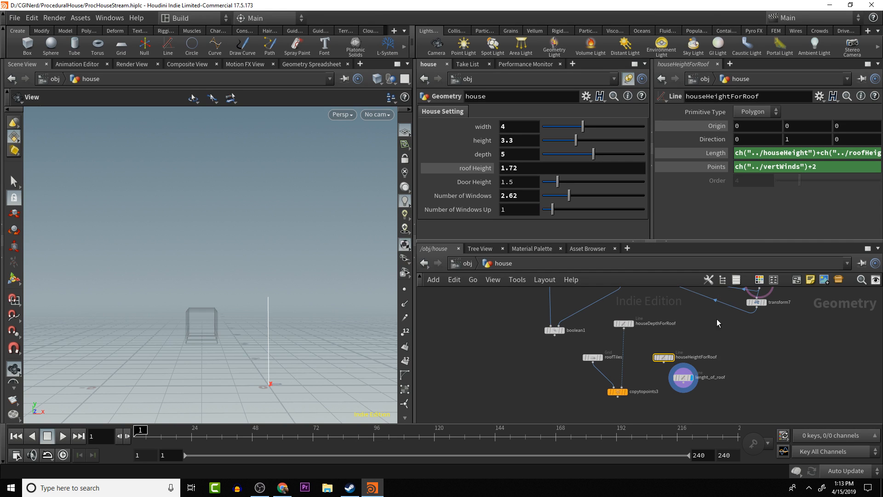
pyautogui.click(683, 378)
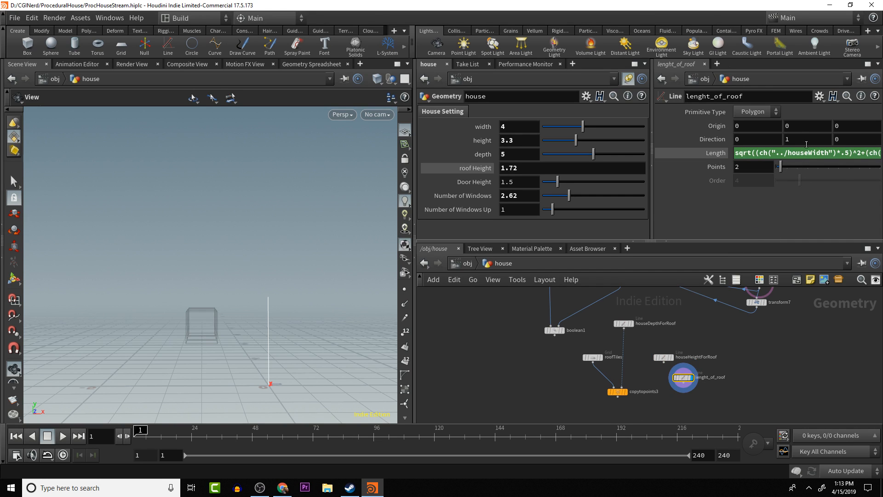
pyautogui.rightClick(805, 128)
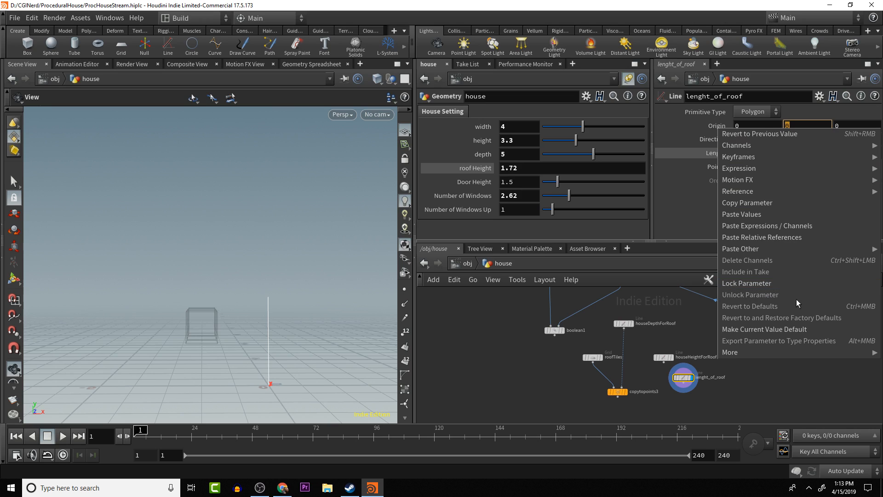
pyautogui.click(773, 237)
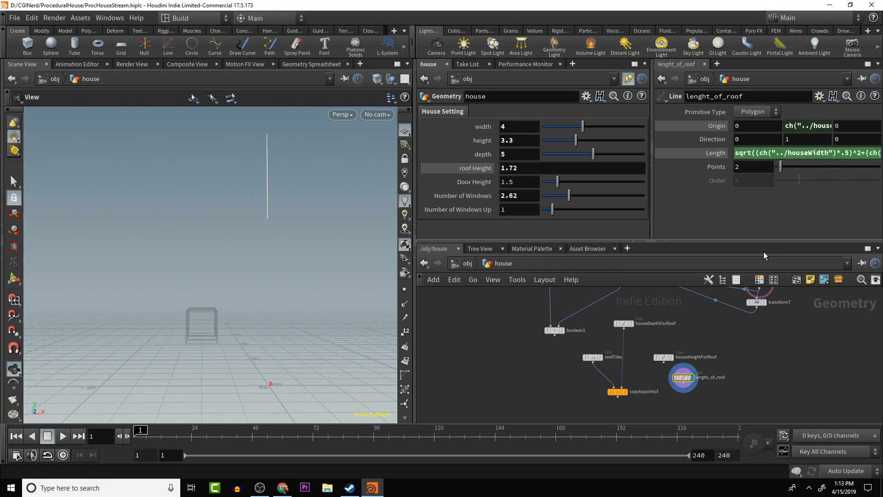
# - Display boolean1 with lenght_of_roof as a template, and compare the line's position with the house's gable from several angles
pyautogui.click(735, 341)
pyautogui.moveTo(731, 350)
pyautogui.keyDown('alt'); pyautogui.mouseDown(button='middle')
pyautogui.moveTo(741, 377)
pyautogui.moveTo(733, 360)
pyautogui.mouseUp(button='middle'); pyautogui.keyUp('alt')
pyautogui.scroll(-3, 740, 371)
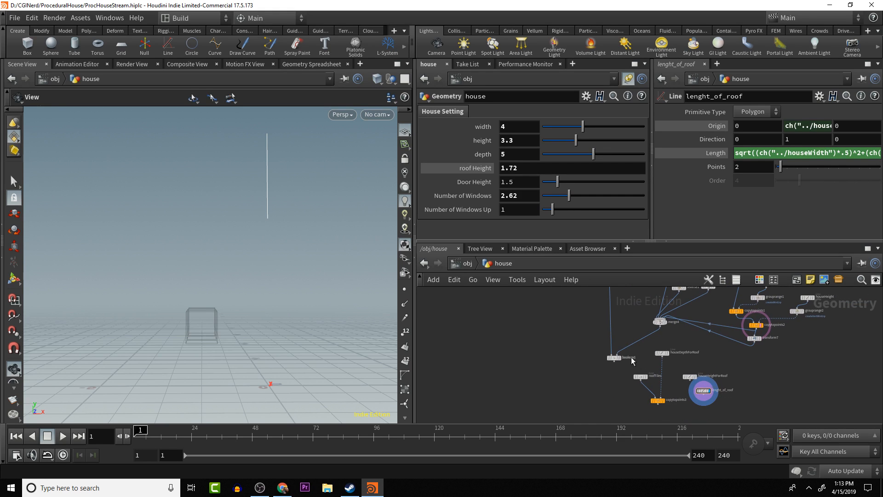
pyautogui.click(620, 357)
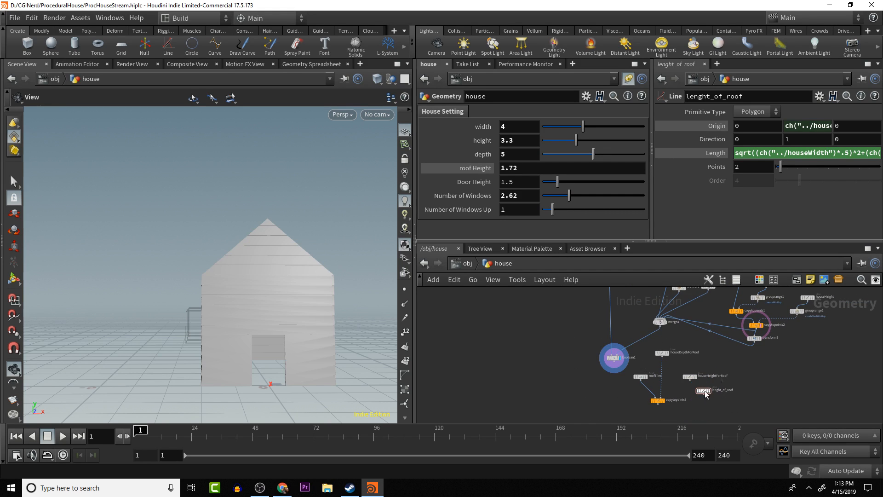
pyautogui.click(715, 399)
pyautogui.moveTo(279, 253); pyautogui.dragTo(281, 213)
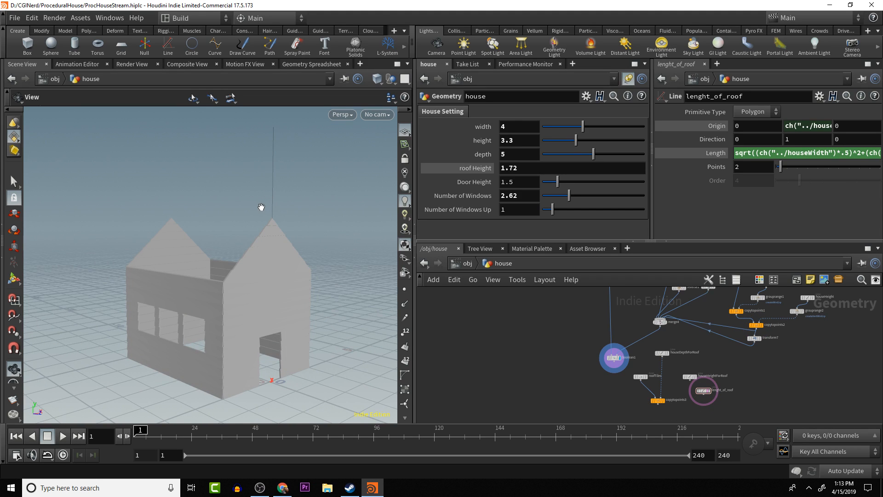
pyautogui.moveTo(268, 213); pyautogui.dragTo(211, 239)
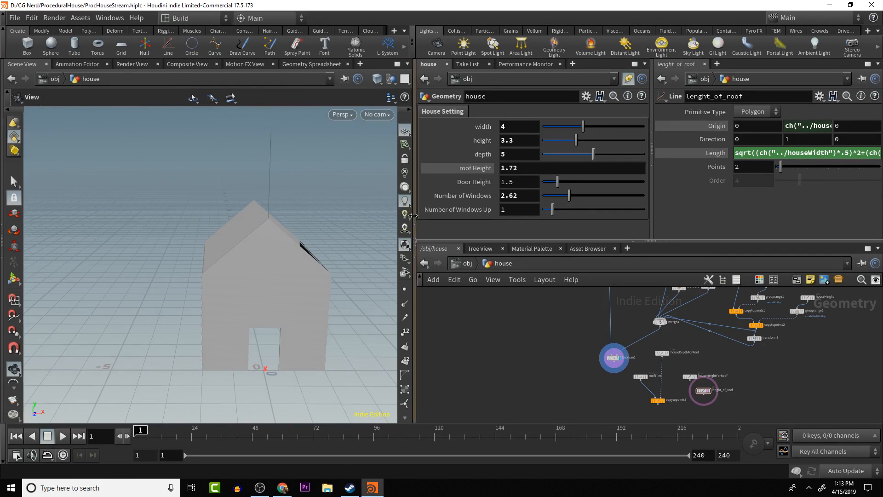
# - Copy the atan((ch("../houseWidth")*.5)/ch("../roofHeight")) part of transform5's Z rotation expression, leaving out the leading 180+
pyautogui.keyDown('alt'); pyautogui.moveTo(808, 366); pyautogui.dragTo(793, 403, button='middle'); pyautogui.keyUp('alt')
pyautogui.scroll(2, 777, 352)
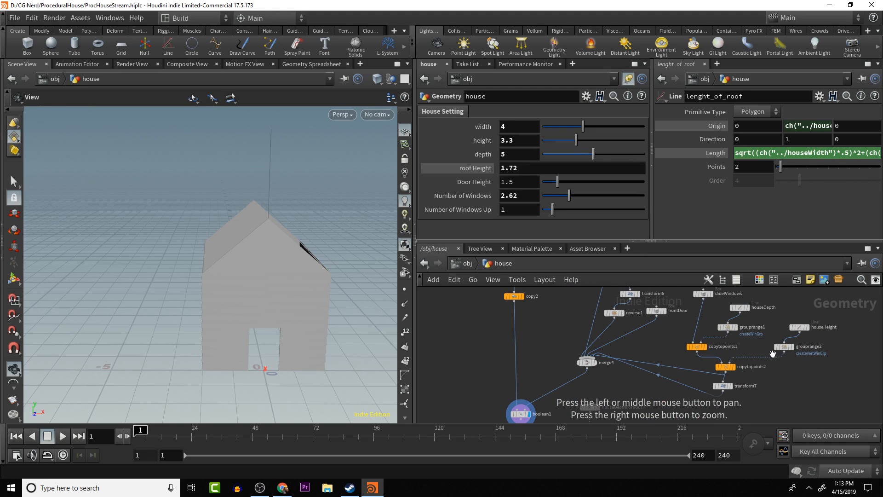
pyautogui.keyDown('alt'); pyautogui.moveTo(759, 333); pyautogui.dragTo(787, 384, button='middle'); pyautogui.keyUp('alt')
pyautogui.scroll(2, 736, 348)
pyautogui.keyDown('alt'); pyautogui.moveTo(752, 339); pyautogui.dragTo(757, 345, button='middle'); pyautogui.keyUp('alt')
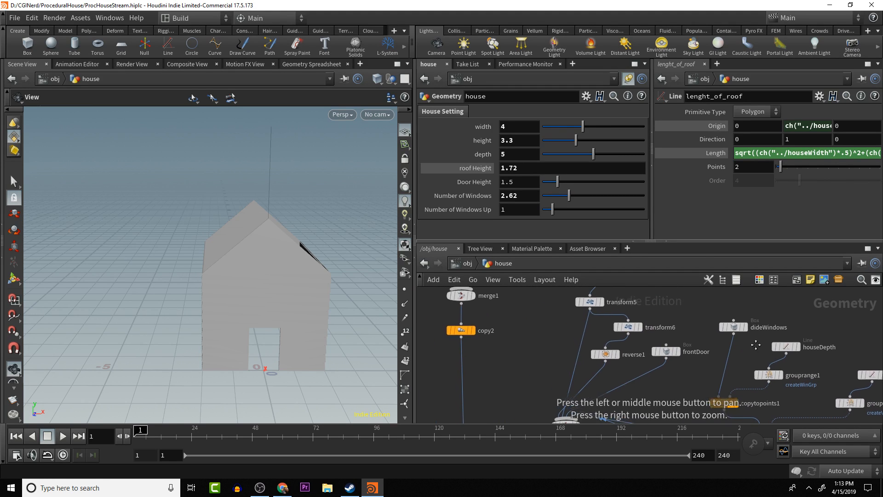
pyautogui.keyDown('alt'); pyautogui.moveTo(691, 335); pyautogui.dragTo(767, 379, button='middle'); pyautogui.keyUp('alt')
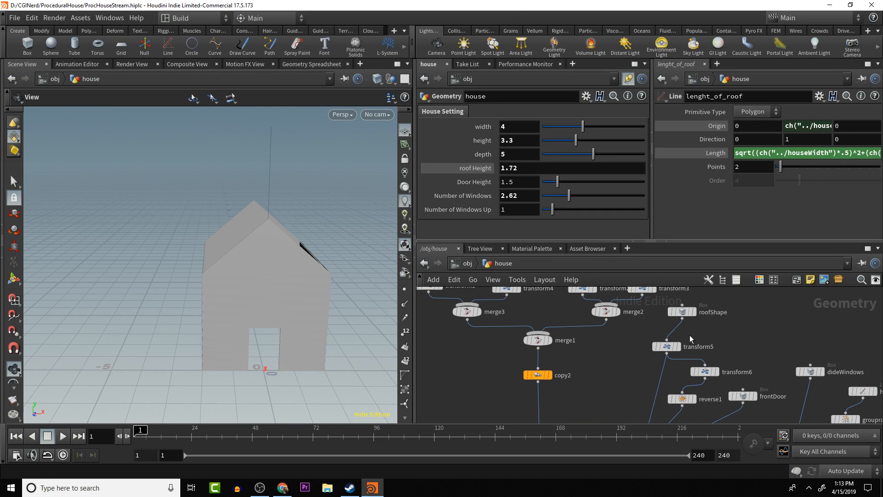
pyautogui.click(666, 346)
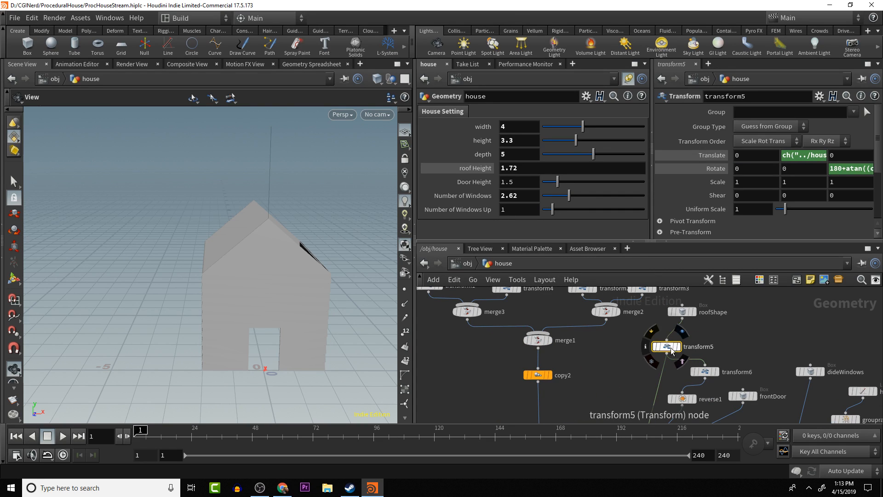
pyautogui.click(843, 169)
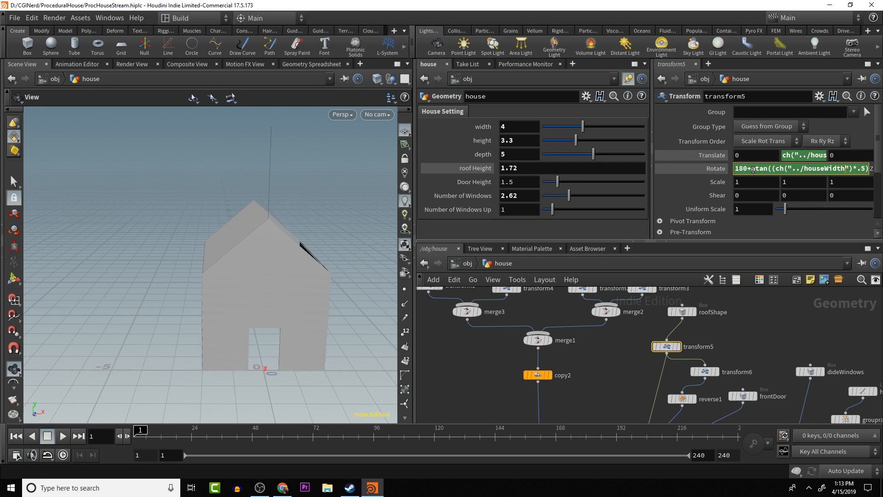
pyautogui.write('/ch("../roofHei')
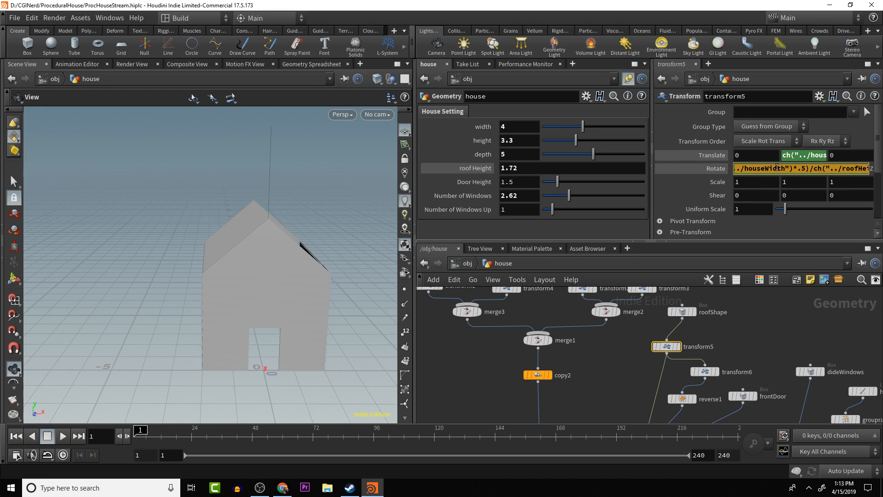
pyautogui.moveTo(777, 167); pyautogui.dragTo(741, 166)
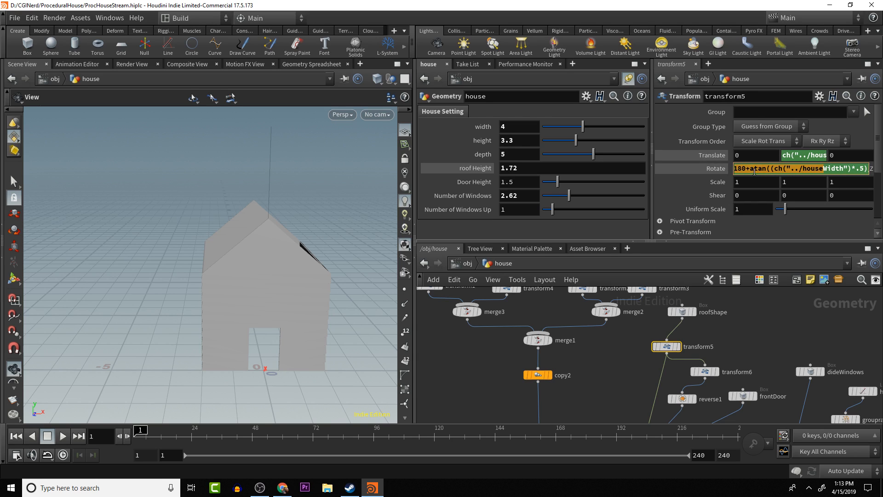
pyautogui.click(751, 169)
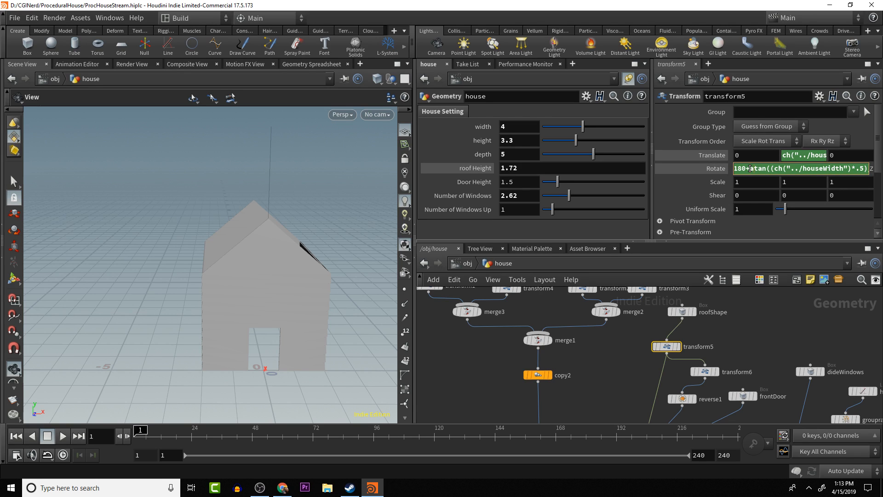
pyautogui.moveTo(751, 170); pyautogui.dragTo(881, 170)
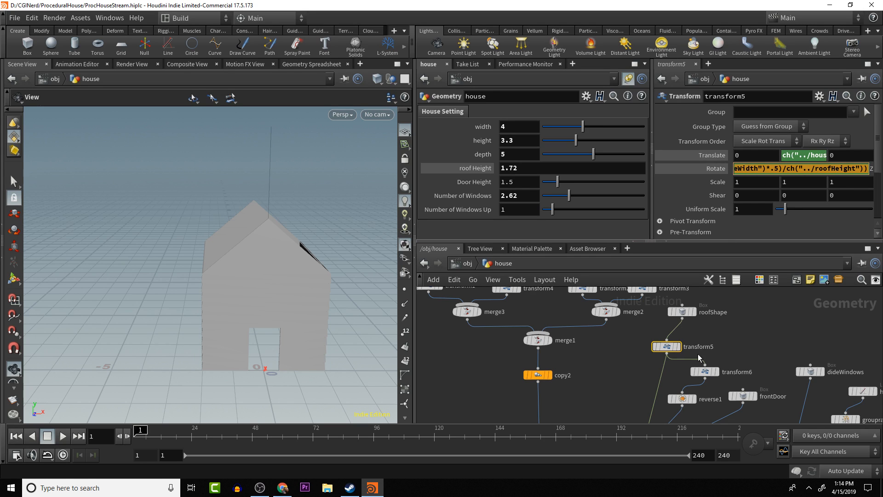
pyautogui.click(768, 328)
# - Add a Transform node wired to lenght_of_roof's output and display it
pyautogui.moveTo(736, 336); pyautogui.dragTo(737, 289, button='middle')
pyautogui.moveTo(714, 384)
pyautogui.mouseDown(button='middle')
pyautogui.moveTo(724, 300)
pyautogui.moveTo(727, 337)
pyautogui.moveTo(737, 309)
pyautogui.mouseUp(button='middle')
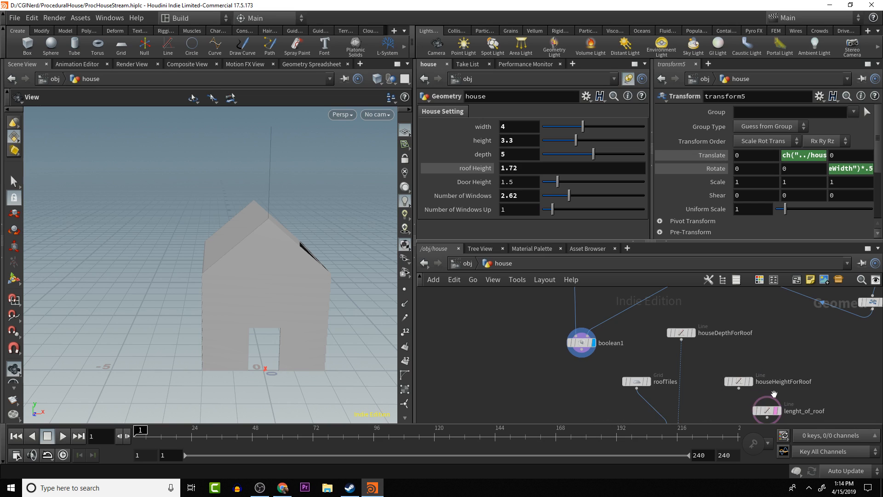
pyautogui.moveTo(763, 419); pyautogui.dragTo(785, 380, button='middle')
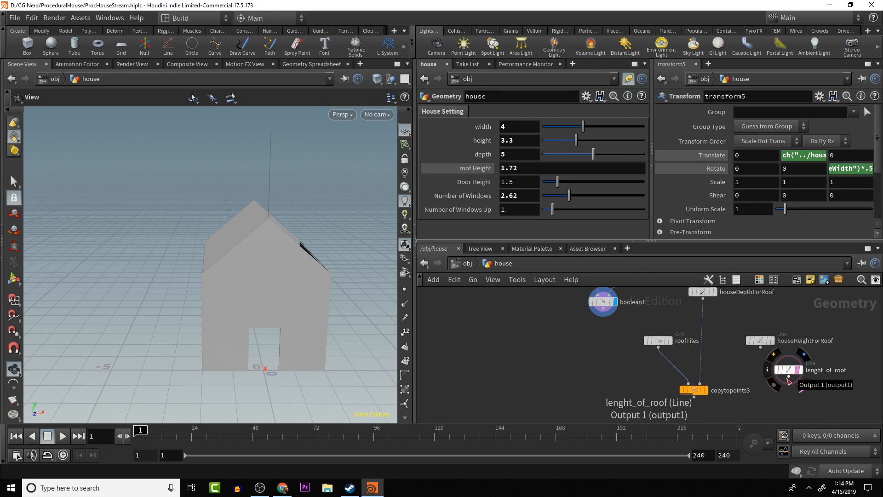
pyautogui.click(788, 378)
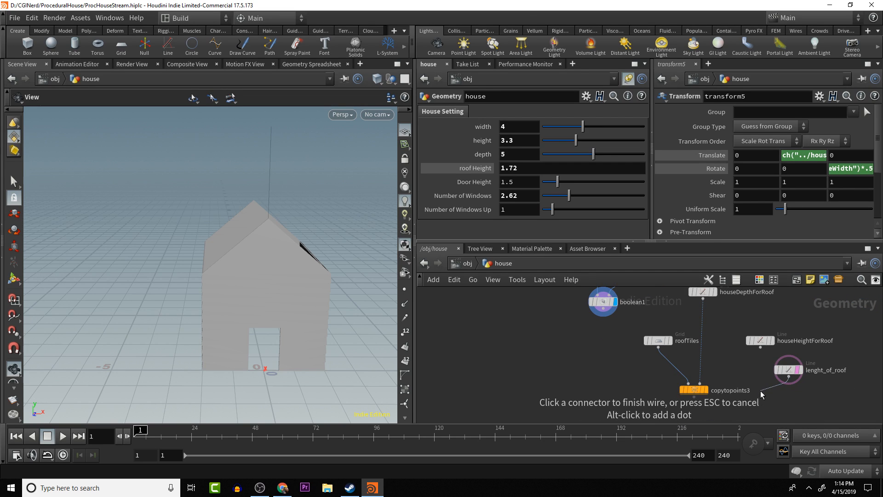
pyautogui.press('Tab')
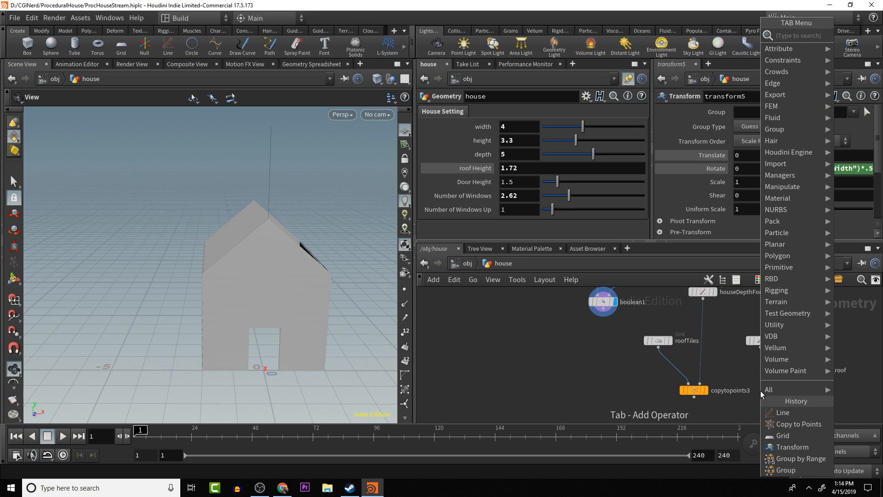
pyautogui.write('tra')
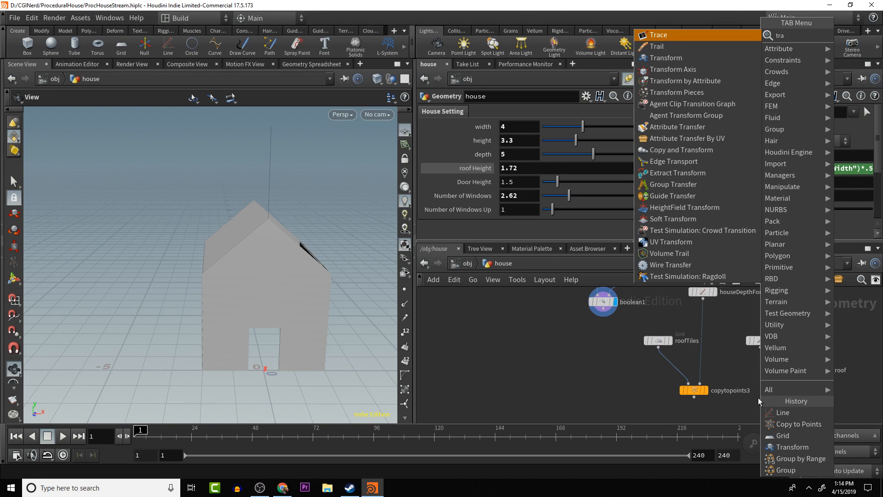
pyautogui.press('Down')
pyautogui.press('Down')
pyautogui.press('Return')
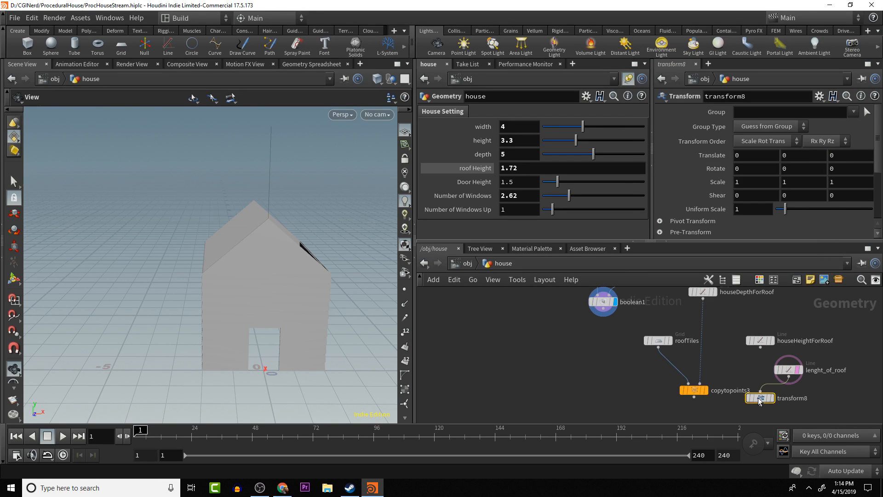
pyautogui.click(770, 398)
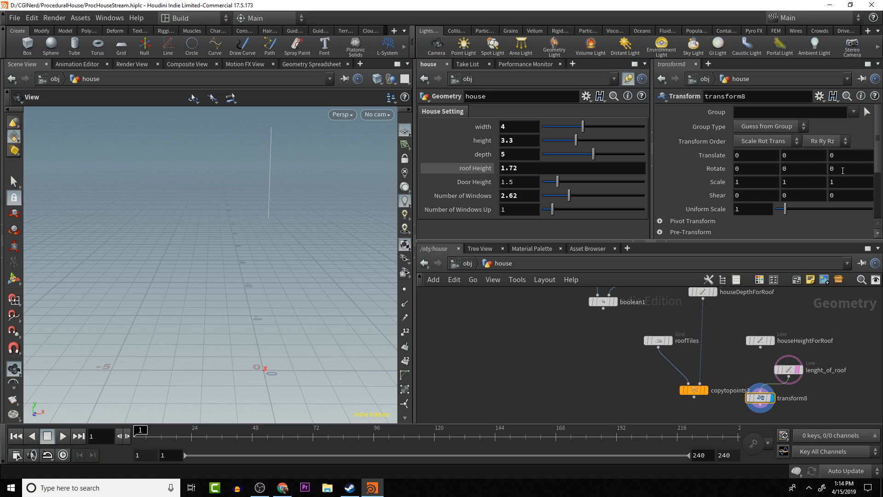
# - Paste the copied atan expression into transform8's Z rotation
pyautogui.click(842, 171)
pyautogui.hotkey('ctrl', 'v')
pyautogui.press('Return')
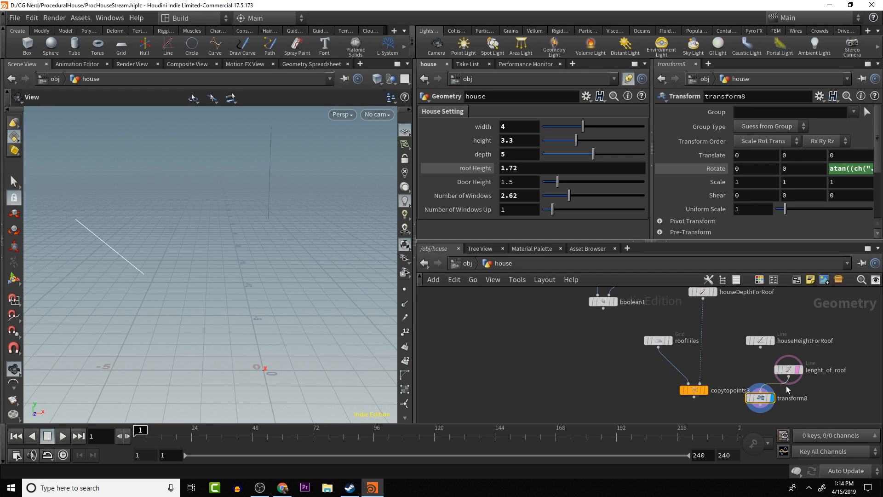
# - Clear the houseHeightForRoof reference from lenght_of_roof's Y origin so that it is 0
pyautogui.click(789, 374)
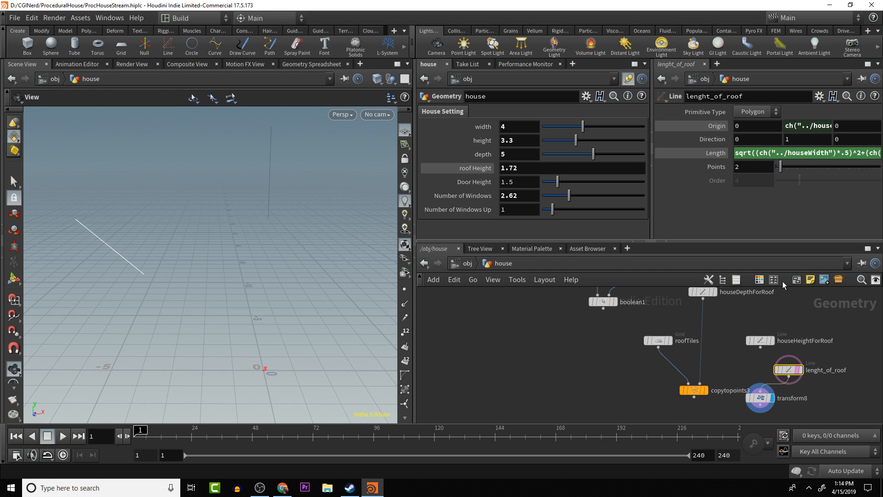
pyautogui.click(806, 125)
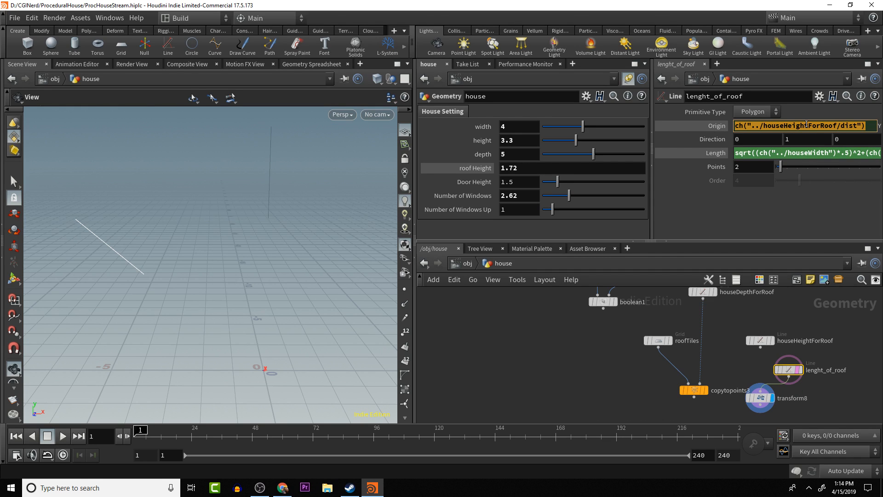
pyautogui.press('BackSpace')
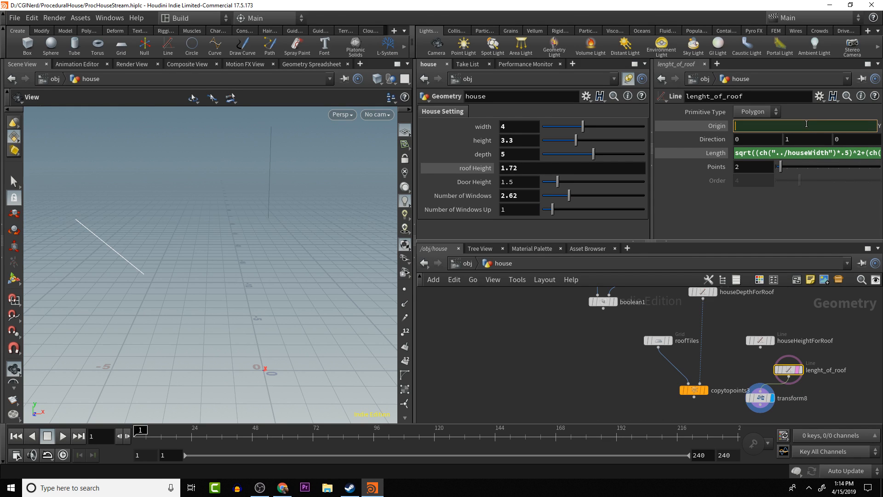
pyautogui.rightClick(806, 124)
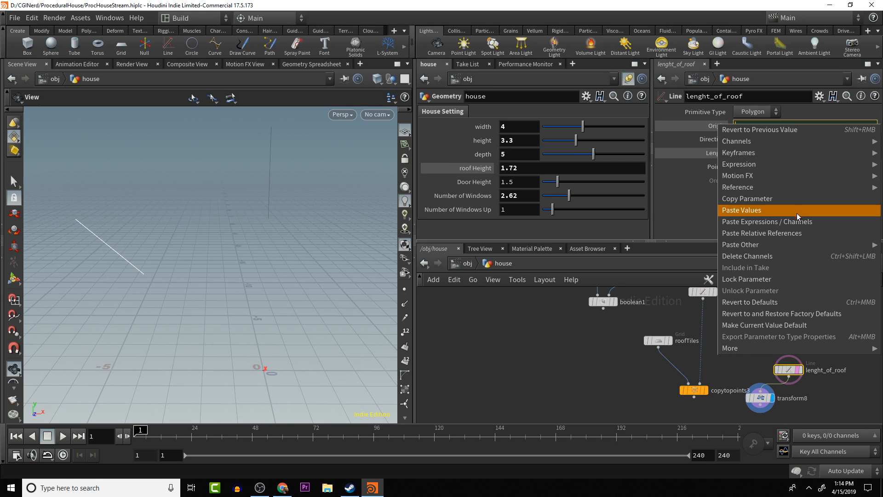
pyautogui.click(781, 252)
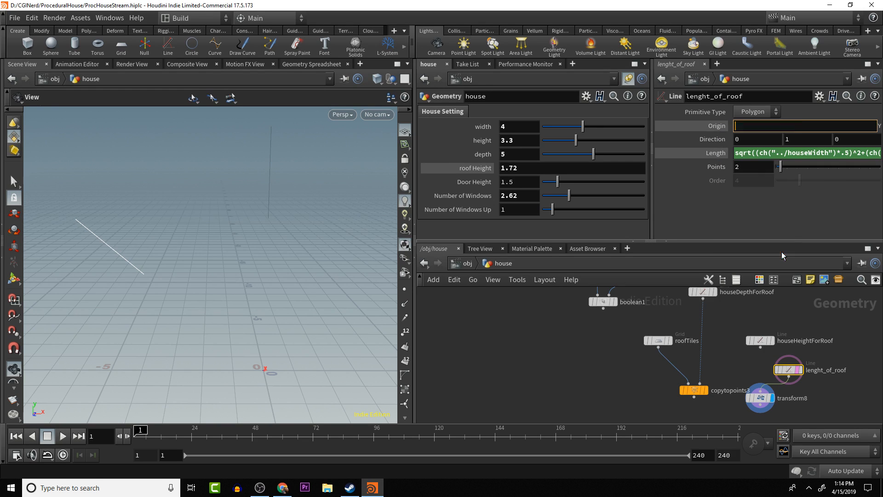
pyautogui.press('BackSpace')
pyautogui.press('Return')
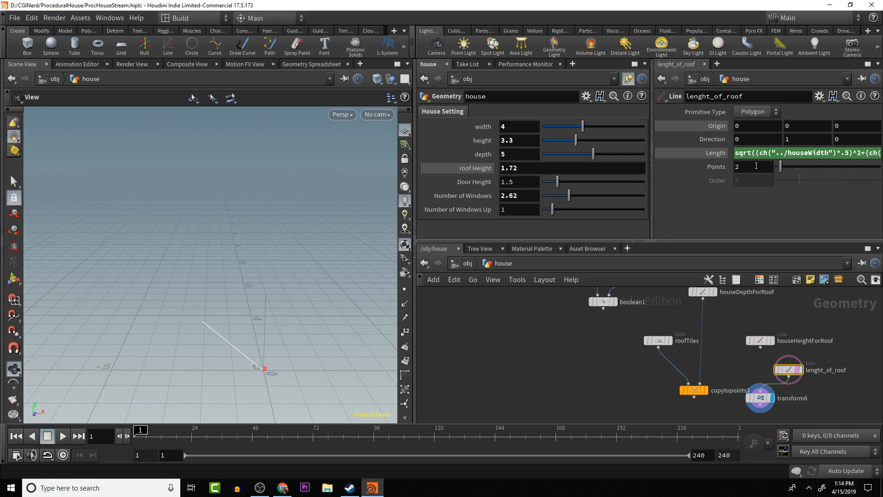
# - Paste the copied reference ch("../houseHeightForRoof/dist") into transform8's Y translation
pyautogui.doubleClick(755, 167)
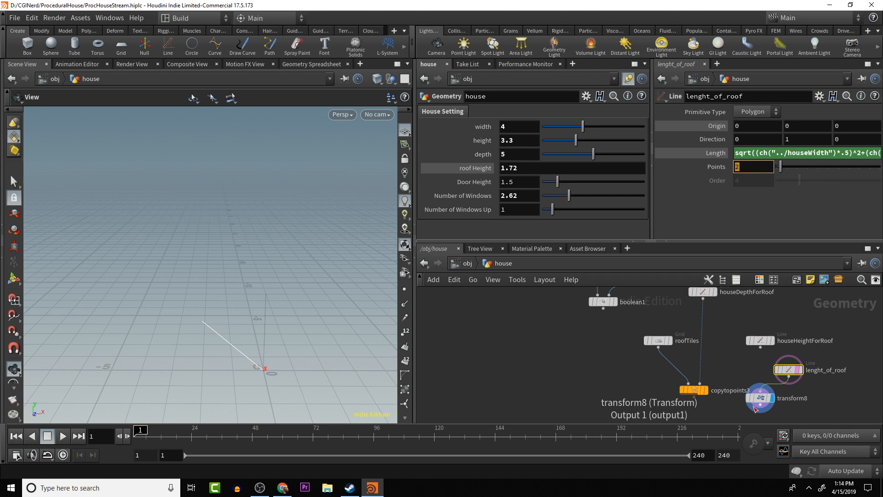
pyautogui.click(761, 398)
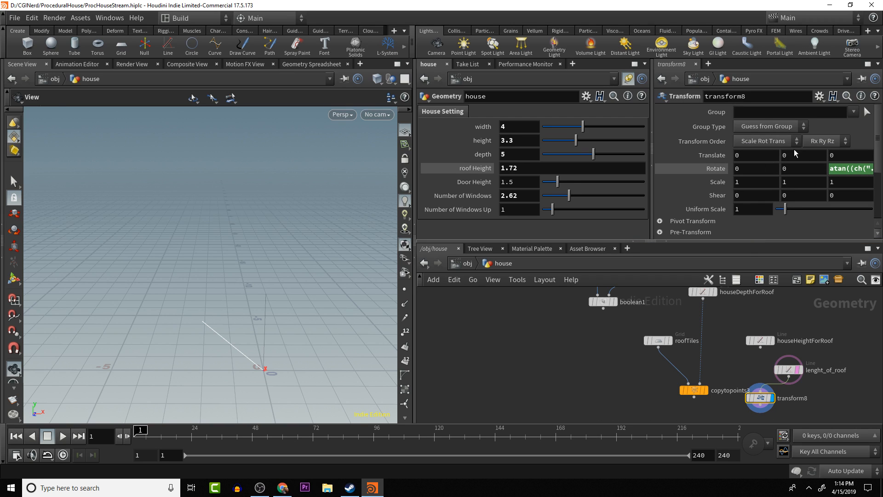
pyautogui.write('ch("../houseHeightForRoof/dist")')
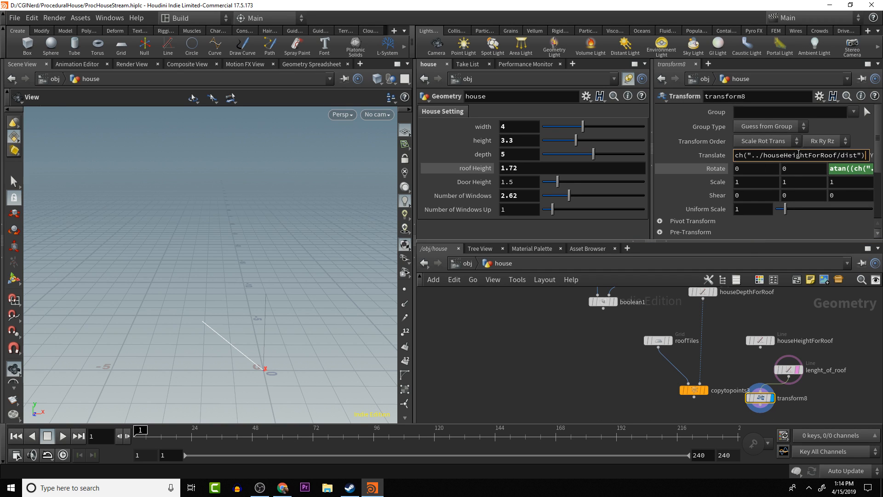
pyautogui.press('Return')
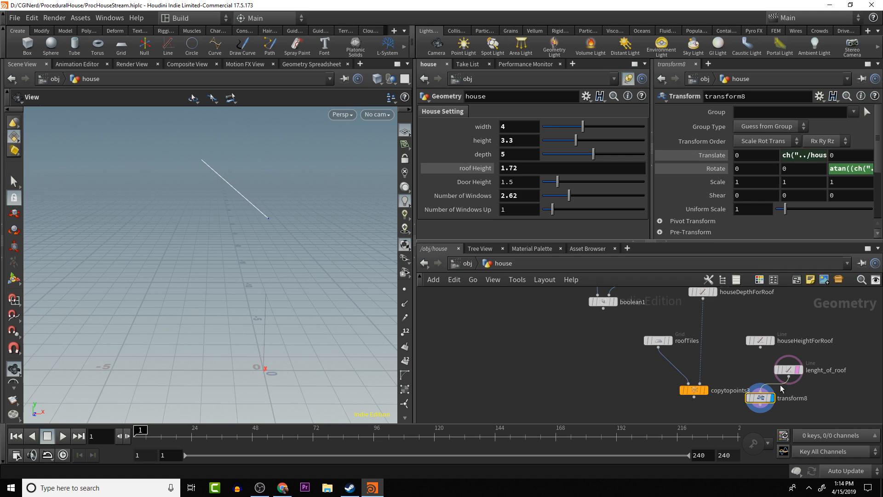
# - Move the lenght_of_roof and transform8 nodes up closer beneath houseHeightForRoof in the network
pyautogui.moveTo(785, 374)
pyautogui.moveTo(792, 372); pyautogui.dragTo(773, 365)
pyautogui.moveTo(761, 402)
pyautogui.mouseDown()
pyautogui.moveTo(772, 394)
pyautogui.moveTo(761, 389)
pyautogui.mouseUp()
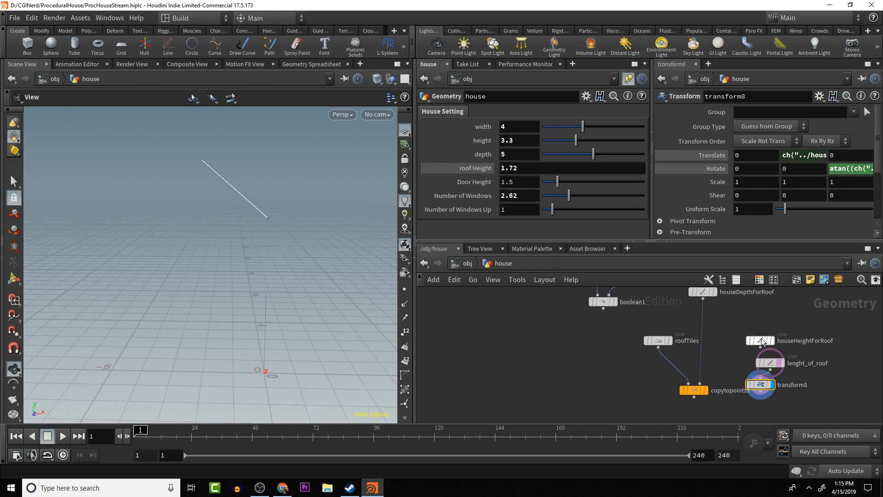
# - Set lenght_of_roof's Y direction to -1
pyautogui.click(773, 367)
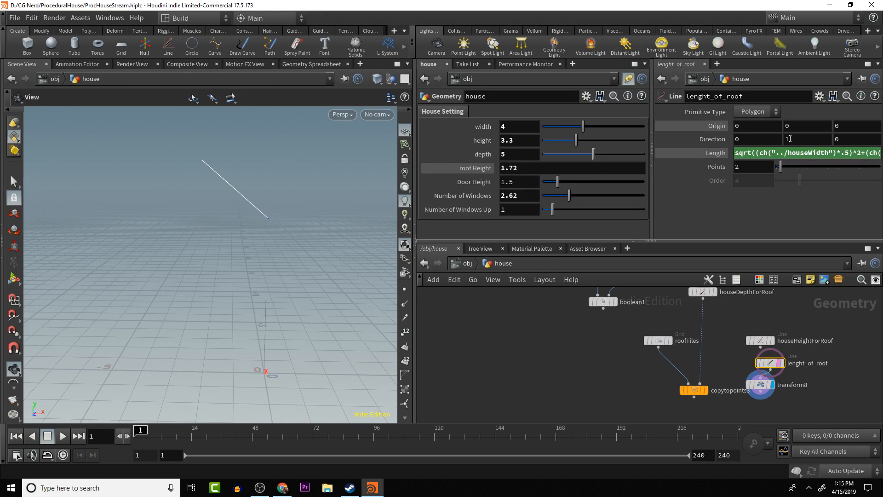
pyautogui.click(786, 139)
pyautogui.write('1')
pyautogui.press('Return')
pyautogui.moveTo(249, 261)
pyautogui.mouseDown()
pyautogui.moveTo(256, 253)
pyautogui.moveTo(254, 266)
pyautogui.mouseUp()
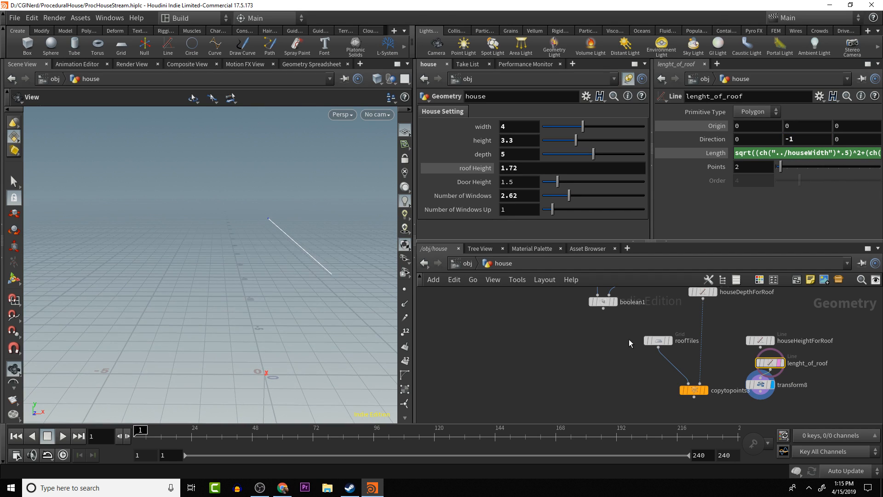
# - Display boolean1 and examine the house's gable slopes and open roof edges in wireframe and shaded views
pyautogui.moveTo(773, 397)
pyautogui.click(615, 302)
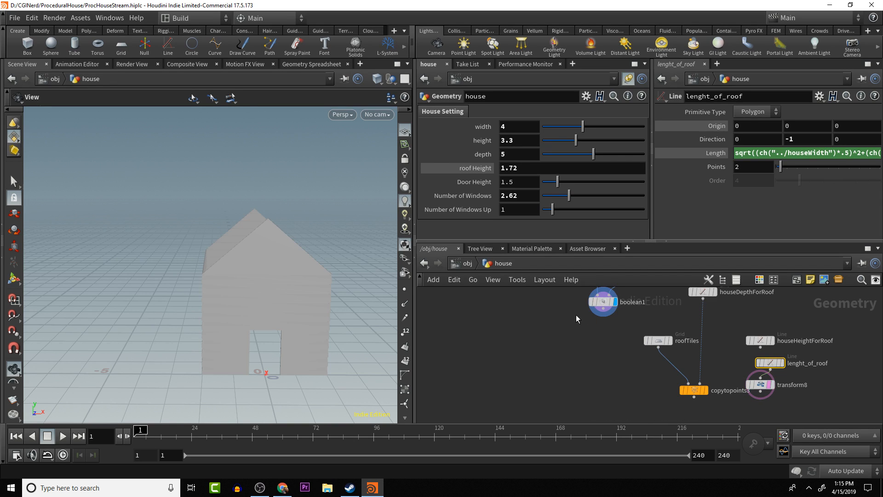
pyautogui.moveTo(273, 282)
pyautogui.mouseDown()
pyautogui.moveTo(237, 296)
pyautogui.moveTo(185, 294)
pyautogui.moveTo(228, 285)
pyautogui.mouseUp()
pyautogui.hotkey('shift', 'w')
pyautogui.moveTo(338, 282); pyautogui.dragTo(259, 283)
pyautogui.scroll(10, 259, 283)
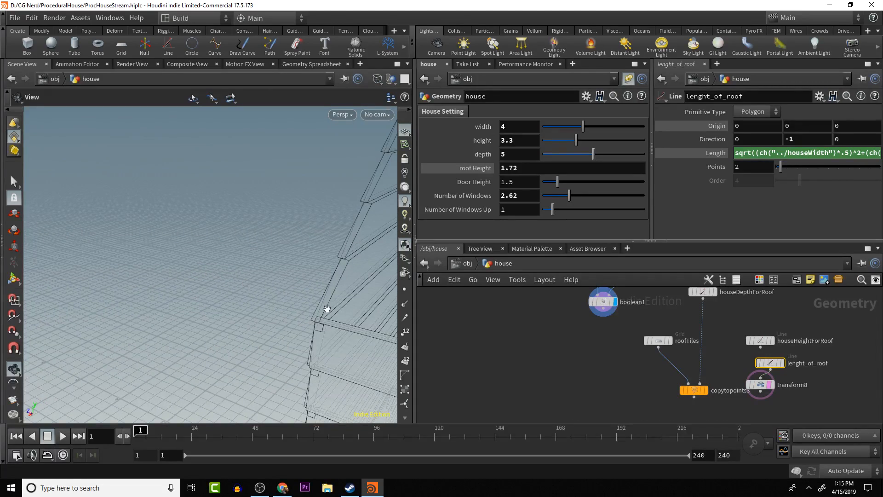
pyautogui.moveTo(318, 323); pyautogui.dragTo(436, 318)
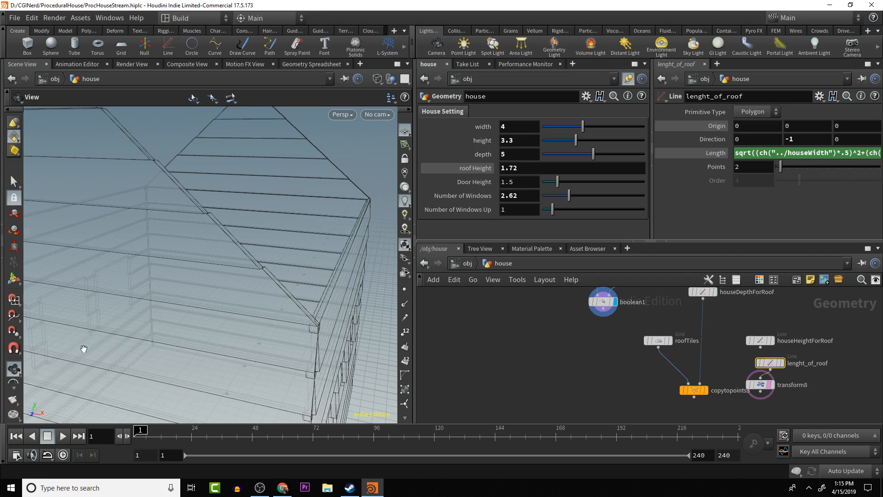
pyautogui.moveTo(84, 309)
pyautogui.mouseDown()
pyautogui.moveTo(134, 306)
pyautogui.moveTo(95, 300)
pyautogui.moveTo(89, 282)
pyautogui.moveTo(232, 274)
pyautogui.moveTo(256, 265)
pyautogui.mouseUp()
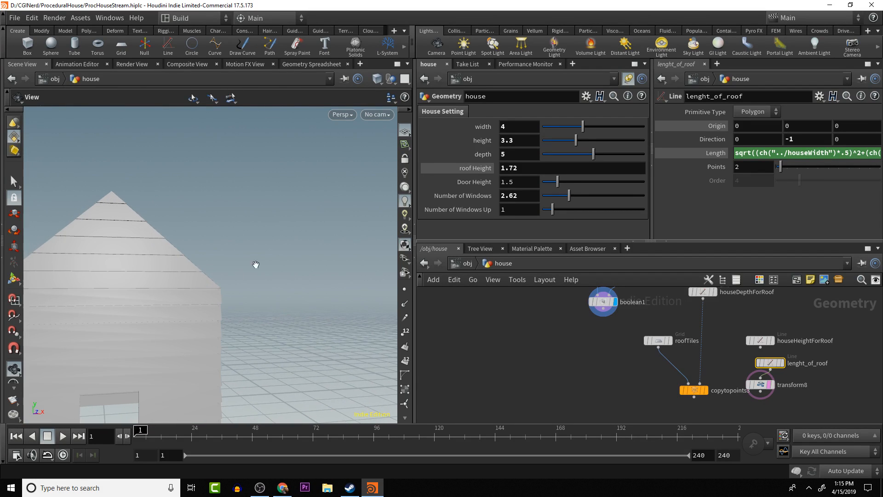
pyautogui.moveTo(223, 311); pyautogui.dragTo(175, 338)
pyautogui.moveTo(414, 307); pyautogui.dragTo(416, 302)
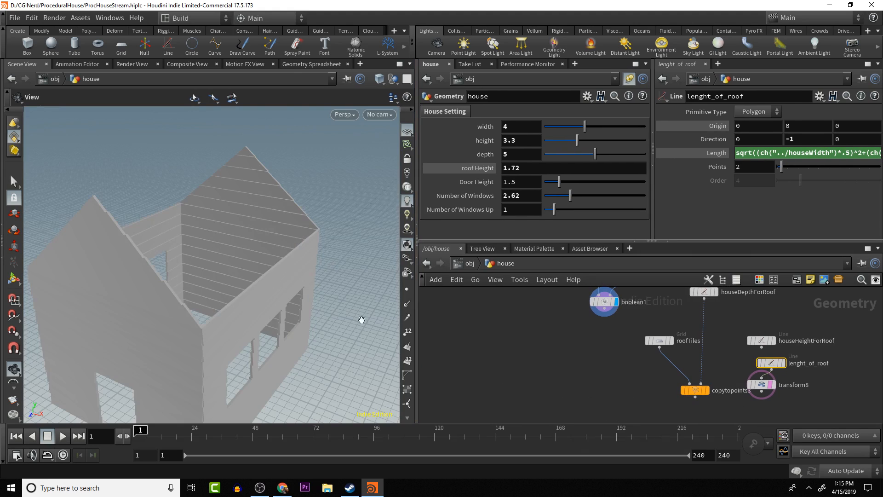
pyautogui.moveTo(324, 316); pyautogui.dragTo(342, 255, button='middle')
pyautogui.scroll(-2, 339, 313)
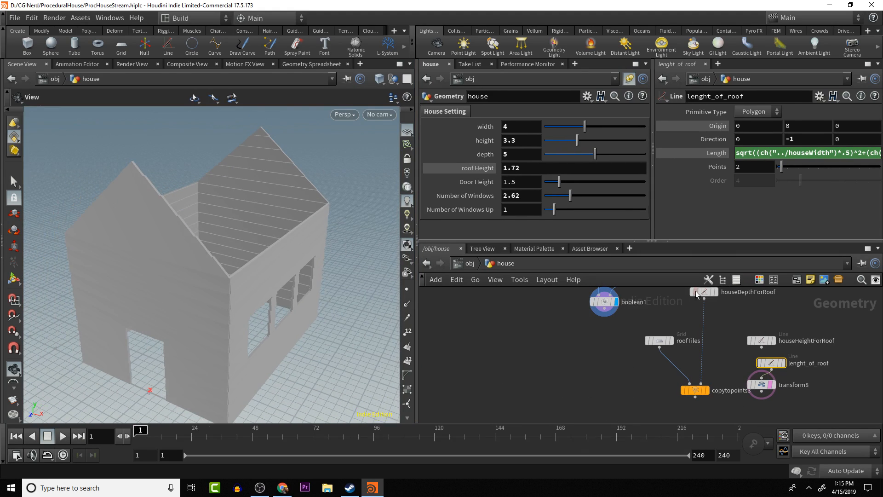
# - Display the row of roof tiles from copytopoints3 and add another Copy to Points node below it
pyautogui.click(706, 390)
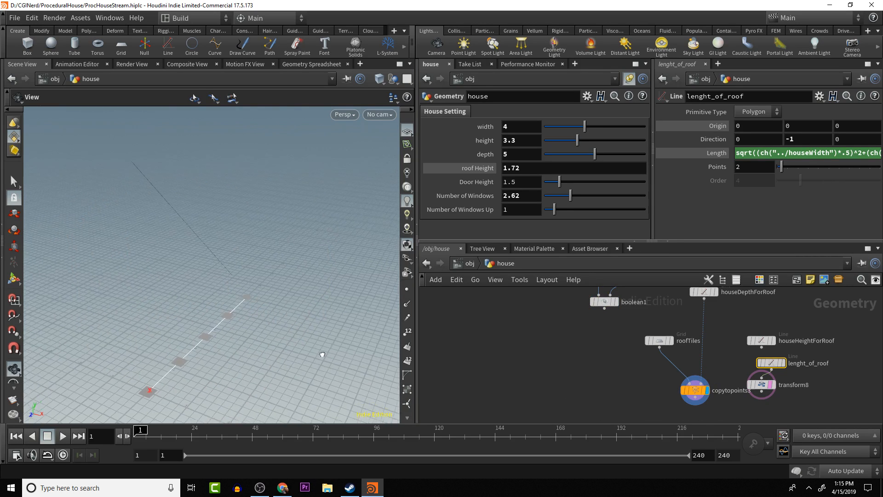
pyautogui.moveTo(322, 354); pyautogui.dragTo(333, 356)
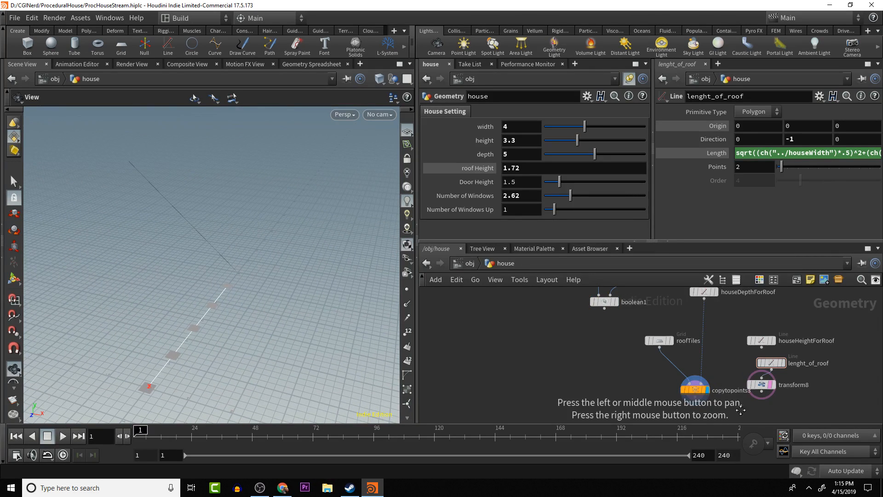
pyautogui.moveTo(740, 415); pyautogui.dragTo(718, 357)
pyautogui.press('Tab')
pyautogui.write('c')
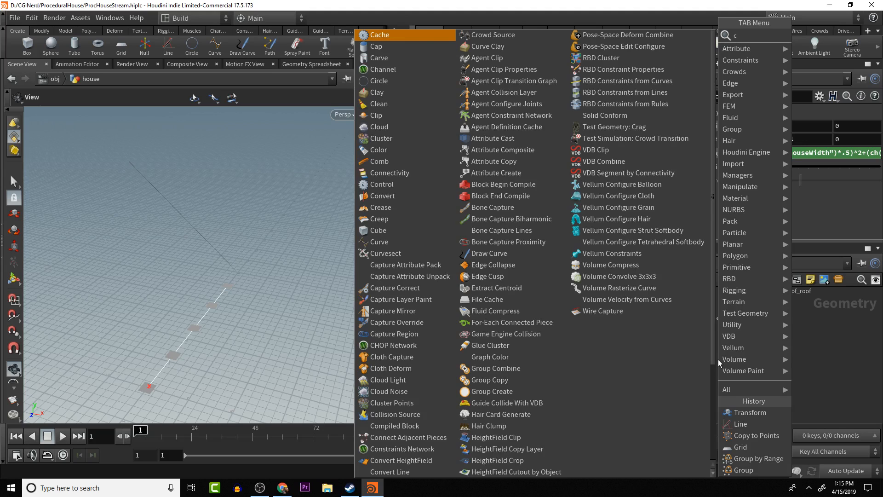
pyautogui.write('opy')
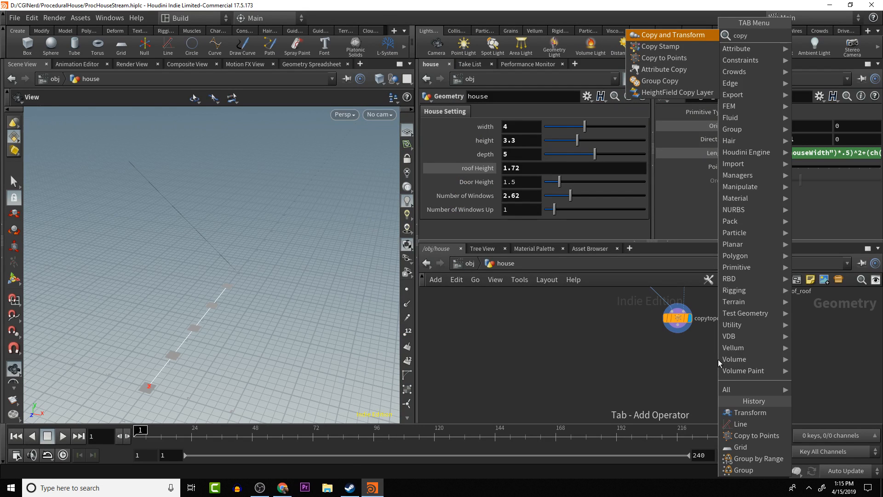
pyautogui.write(' to')
pyautogui.press('Return')
pyautogui.click(718, 360)
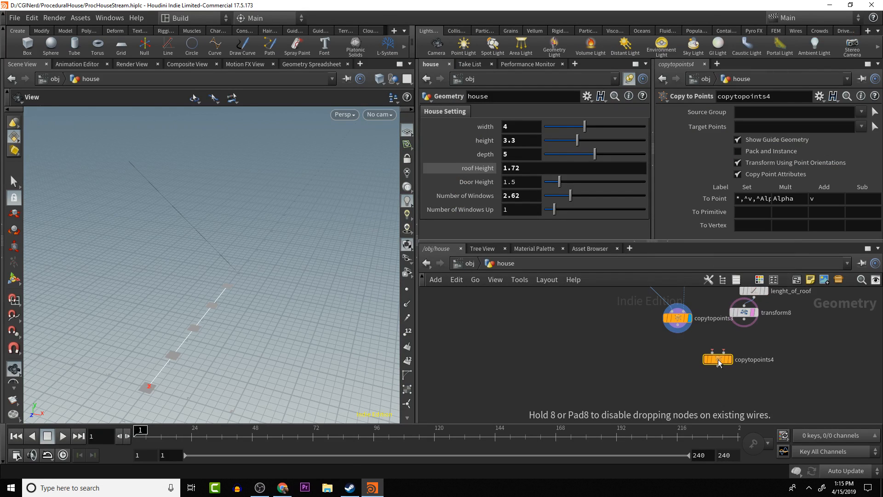
# - Wire copytopoints3 into the new Copy to Points node's first input and transform8 into its second, and display the result
pyautogui.moveTo(711, 351); pyautogui.dragTo(677, 332)
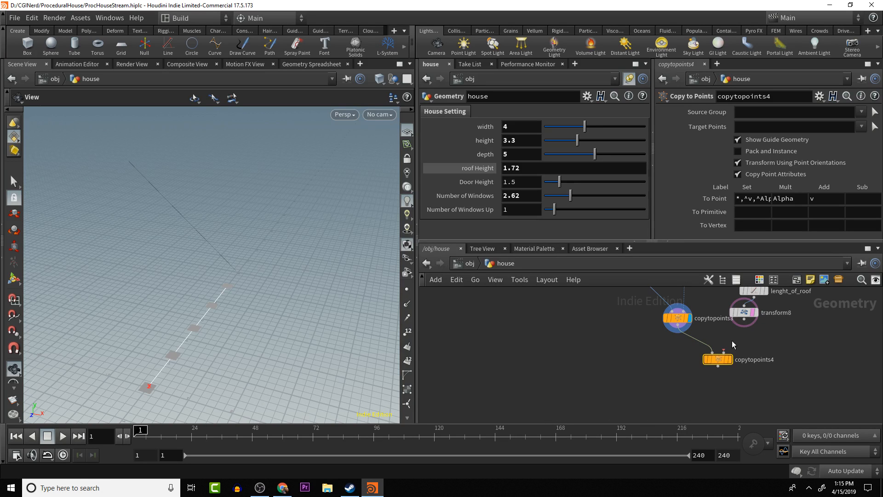
pyautogui.moveTo(744, 325); pyautogui.dragTo(723, 351)
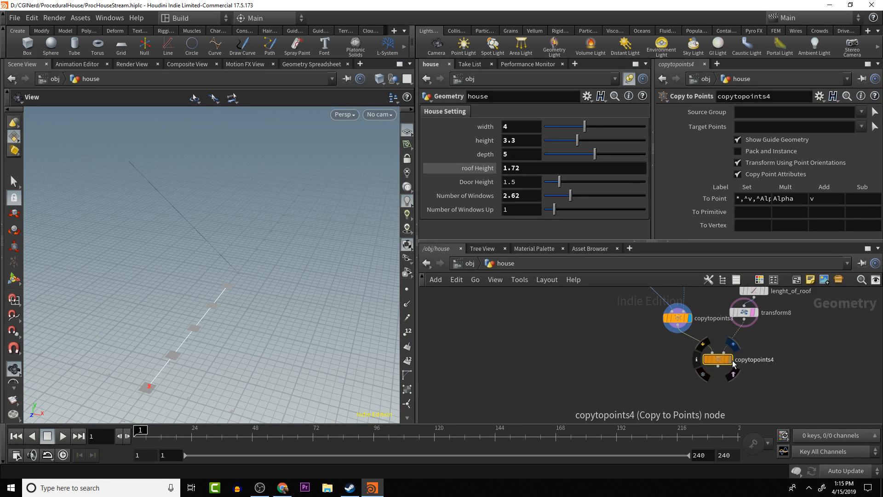
pyautogui.click(731, 361)
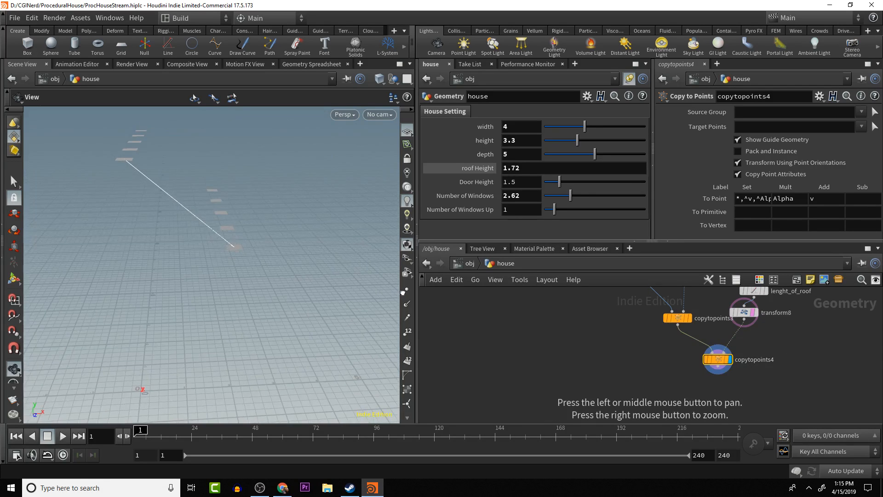
pyautogui.moveTo(234, 248); pyautogui.dragTo(253, 273, button='middle')
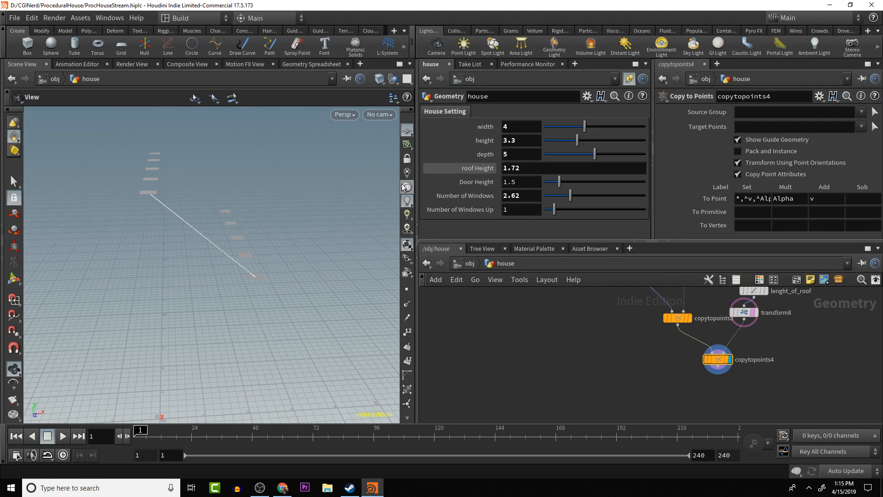
pyautogui.moveTo(321, 179); pyautogui.dragTo(244, 262)
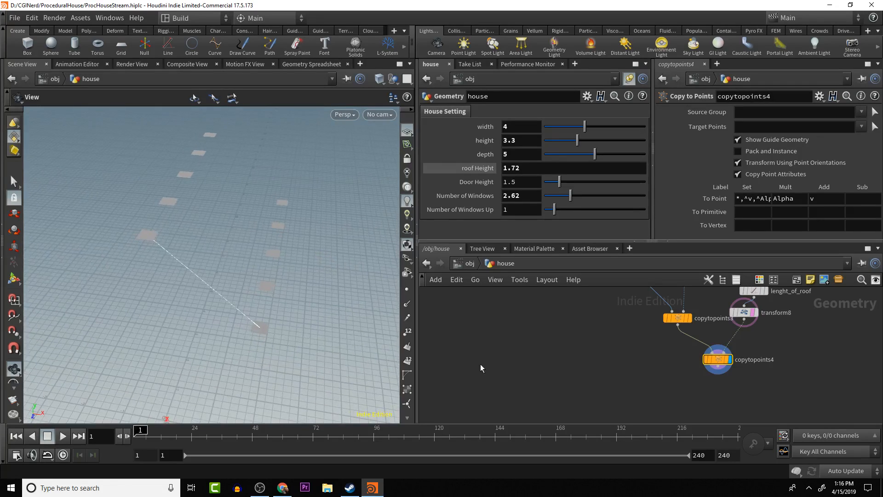
# - Add a Merge node below boolean1 and copytopoints4
pyautogui.keyDown('alt'); pyautogui.moveTo(632, 360); pyautogui.dragTo(649, 403); pyautogui.keyUp('alt')
pyautogui.scroll(-4, 655, 380)
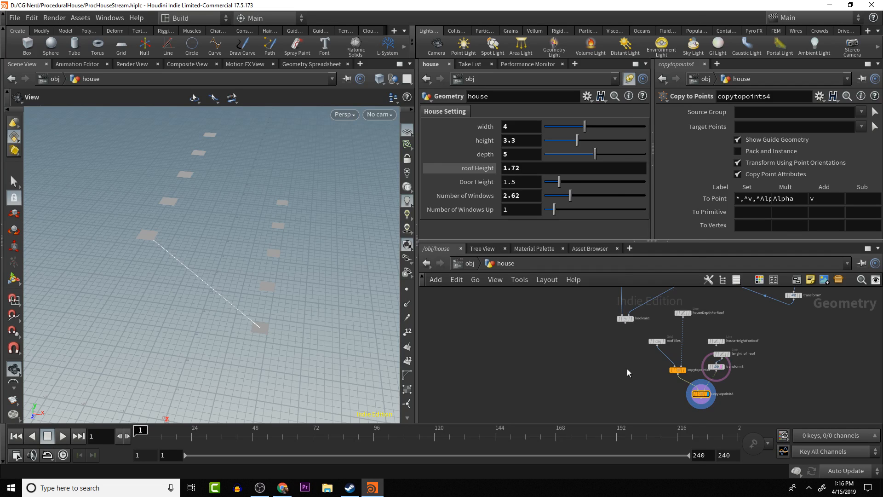
pyautogui.press('Tab')
pyautogui.write('merge')
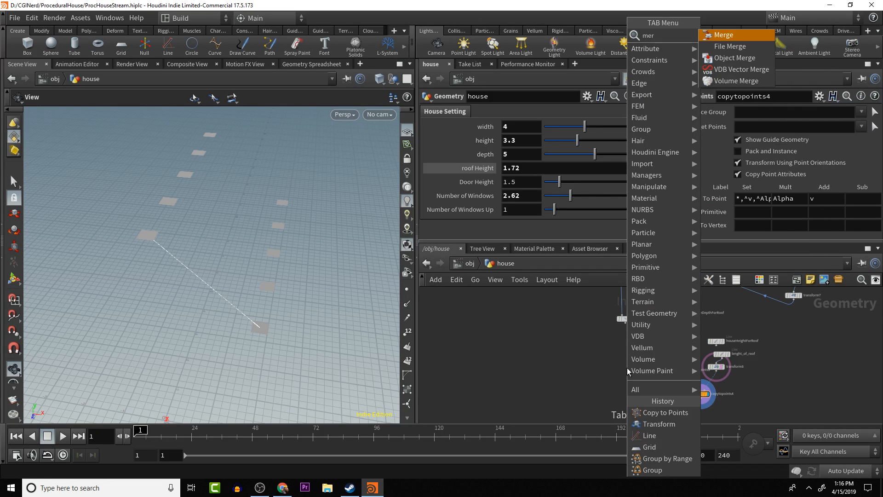
pyautogui.press('Return')
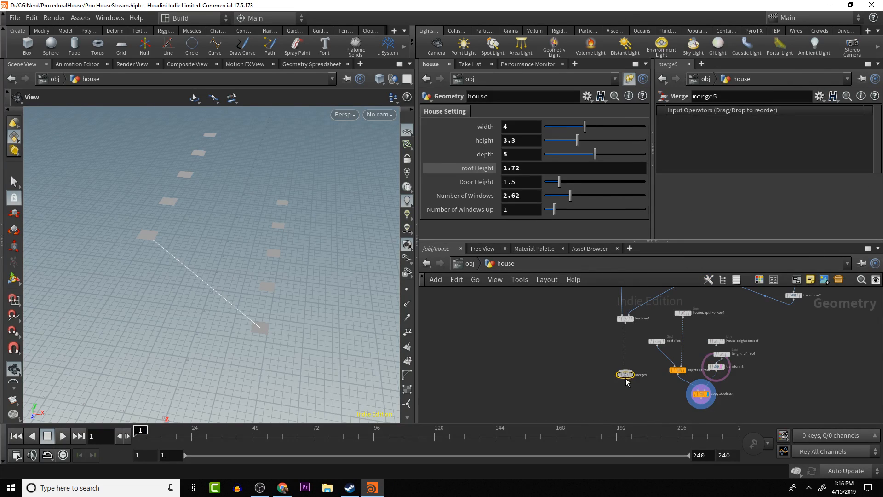
pyautogui.click(658, 404)
# - Wire copytopoints4 and boolean1 into the new Merge node and display the tiles together with the house
pyautogui.moveTo(698, 380); pyautogui.dragTo(645, 400)
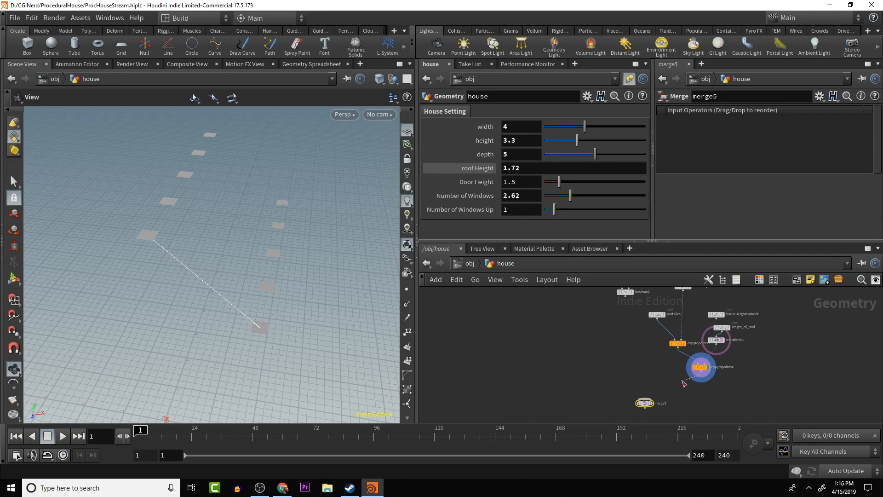
pyautogui.moveTo(626, 296); pyautogui.dragTo(644, 399)
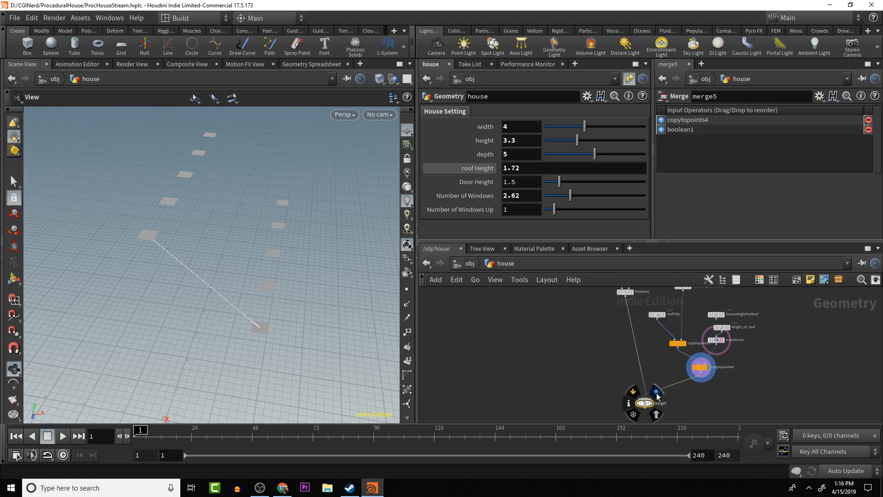
pyautogui.click(656, 390)
pyautogui.moveTo(361, 347); pyautogui.dragTo(458, 345)
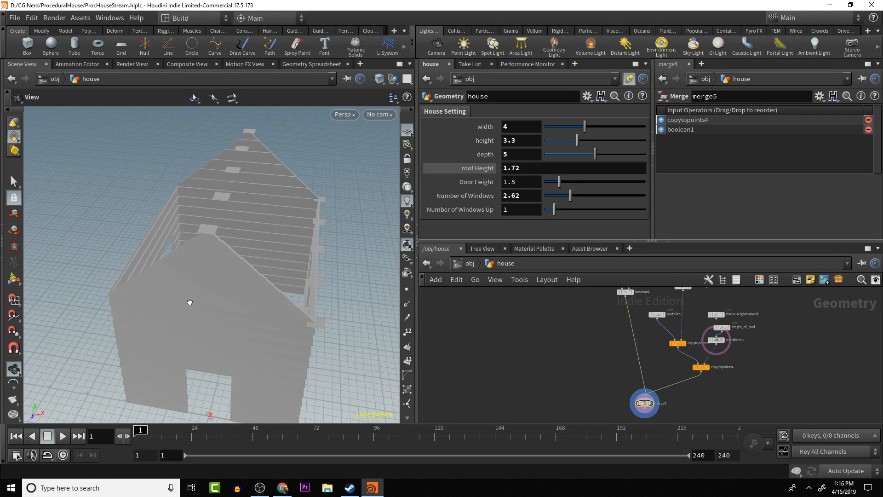
pyautogui.moveTo(189, 302); pyautogui.dragTo(169, 213)
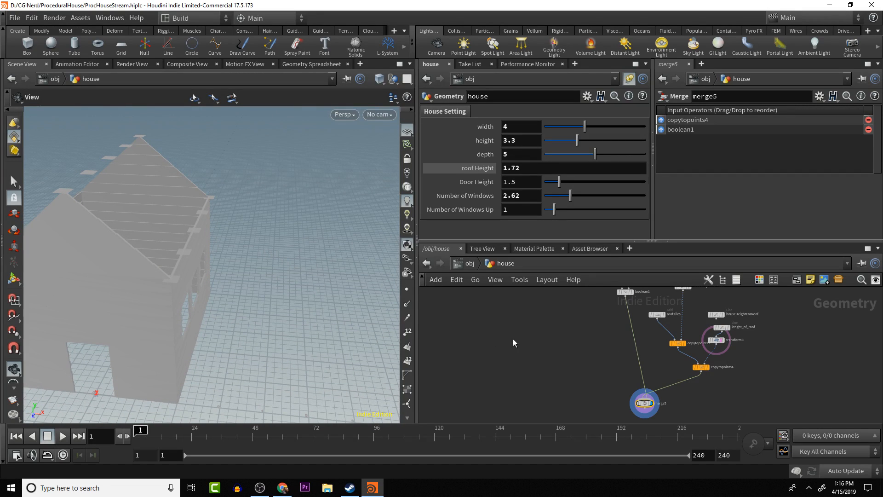
# - Set lenght_of_roof's number of points to 15 to add more tile rows down the roof slope
pyautogui.moveTo(716, 344)
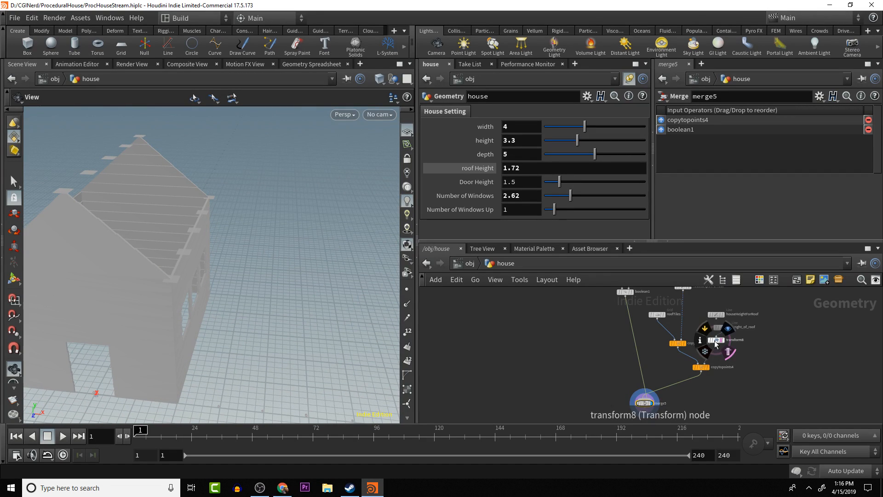
pyautogui.scroll(3, 732, 343)
pyautogui.moveTo(742, 341); pyautogui.dragTo(758, 354)
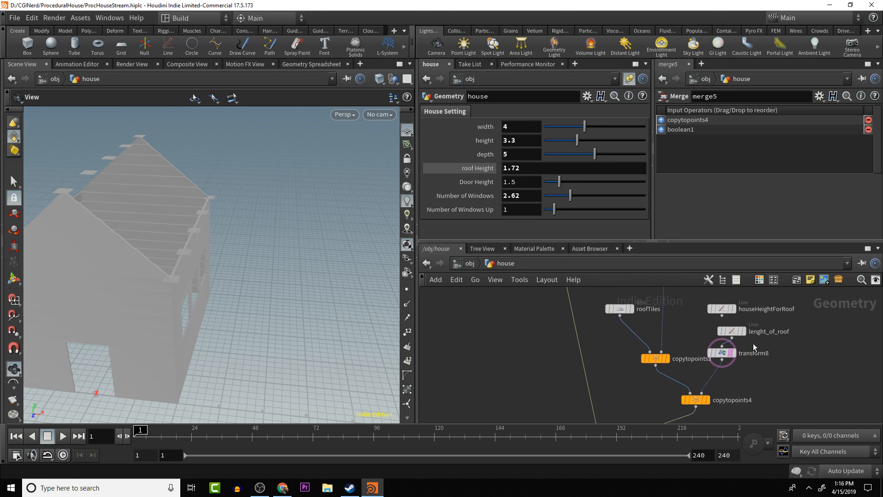
pyautogui.click(733, 331)
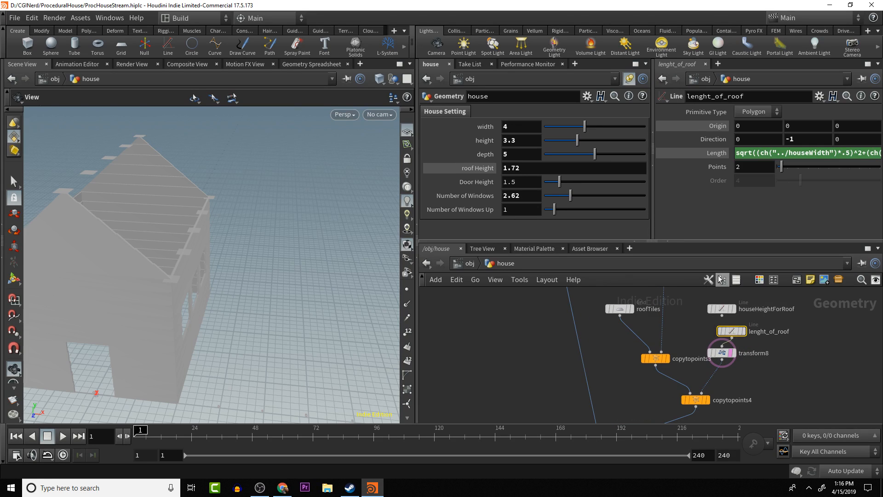
pyautogui.moveTo(780, 170); pyautogui.dragTo(809, 169)
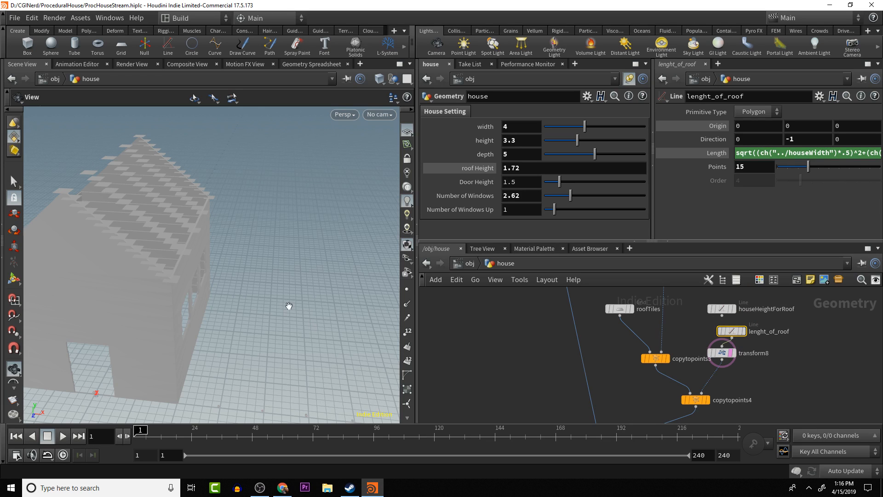
pyautogui.moveTo(288, 306); pyautogui.dragTo(250, 297)
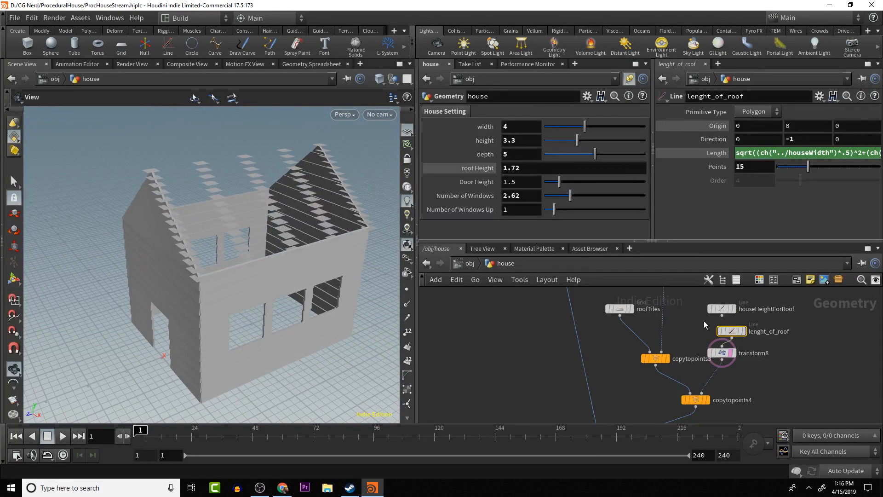
# - Delete the Points expression on the houseDepthForRoof line and set its number of points to 15
pyautogui.moveTo(704, 321); pyautogui.dragTo(705, 378, button='middle')
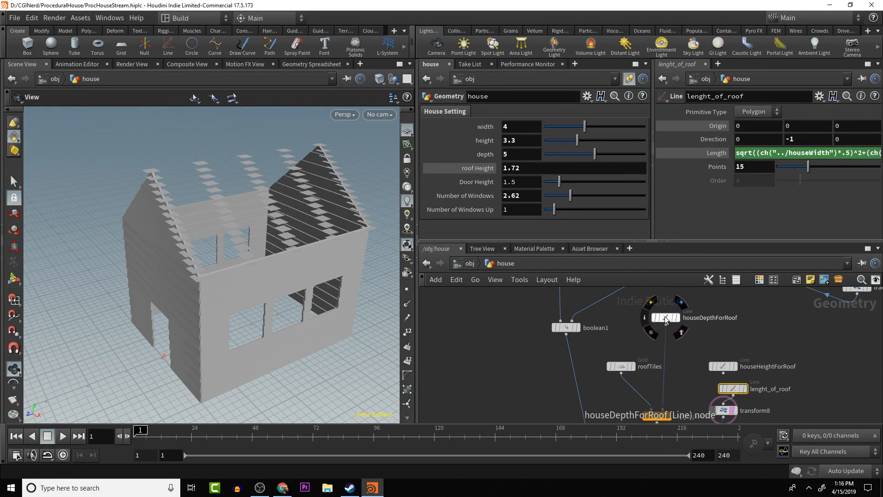
pyautogui.moveTo(666, 318); pyautogui.dragTo(666, 338)
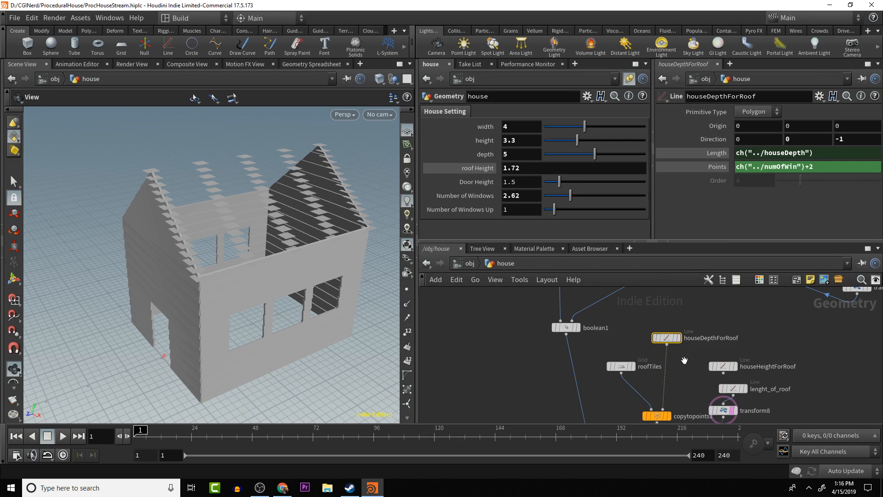
pyautogui.moveTo(684, 360); pyautogui.dragTo(676, 335, button='middle')
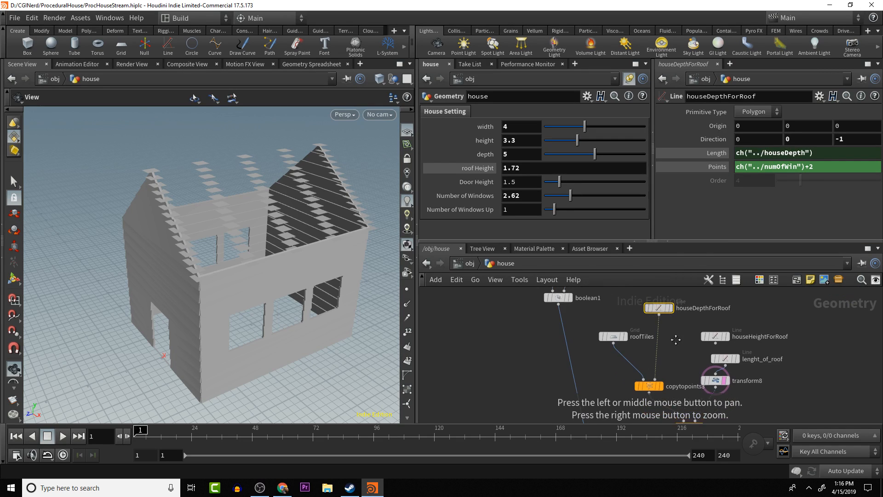
pyautogui.rightClick(719, 167)
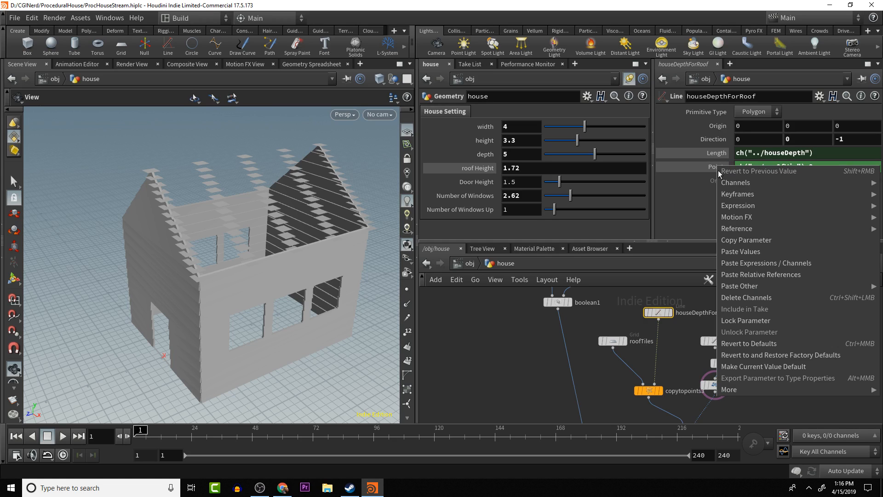
pyautogui.click(757, 297)
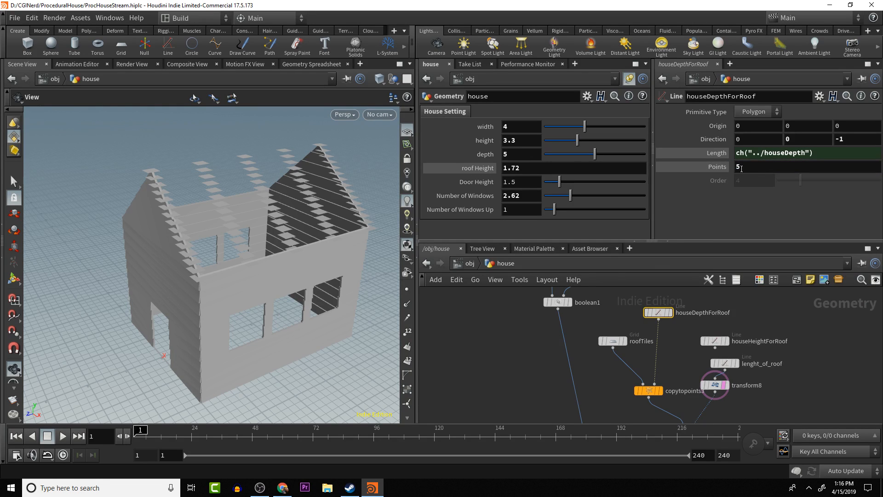
pyautogui.moveTo(749, 167); pyautogui.dragTo(809, 166, button='middle')
pyautogui.moveTo(310, 209); pyautogui.dragTo(268, 182)
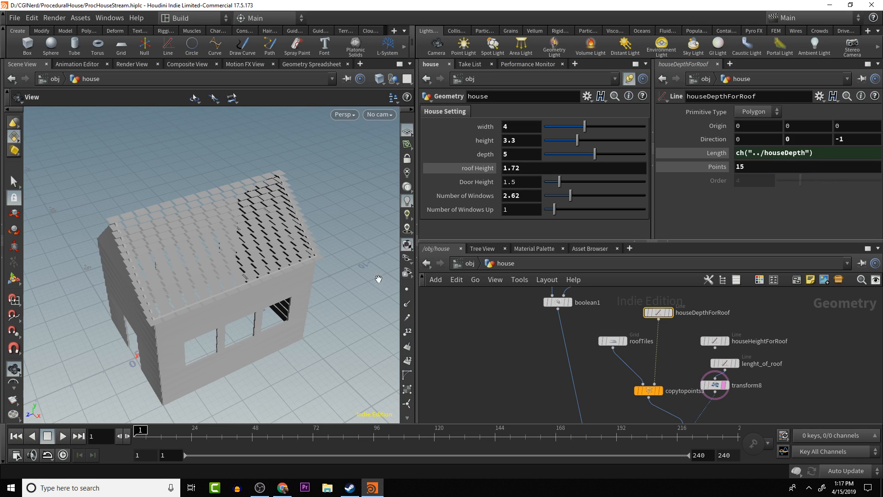
# - Set the roofTiles grid's Z rotation to -35 to tilt the tiles along the roof slope
pyautogui.moveTo(272, 286); pyautogui.dragTo(251, 242)
pyautogui.click(614, 341)
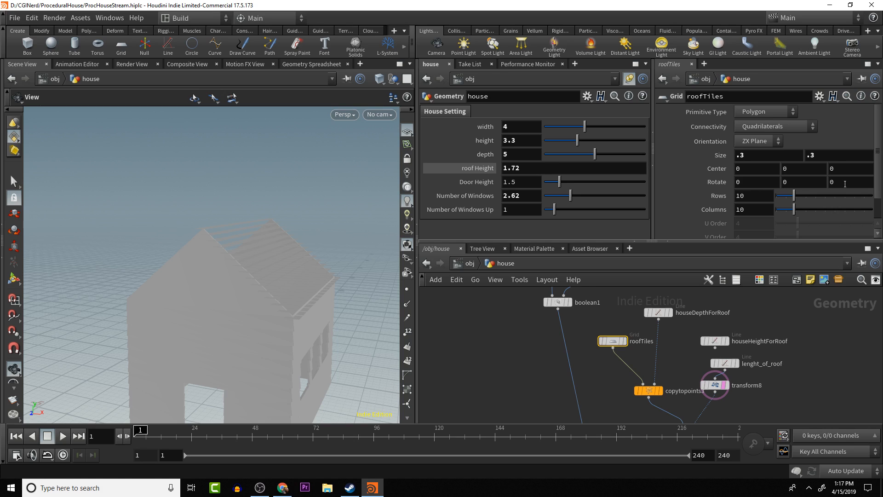
pyautogui.moveTo(845, 184); pyautogui.dragTo(851, 184, button='middle')
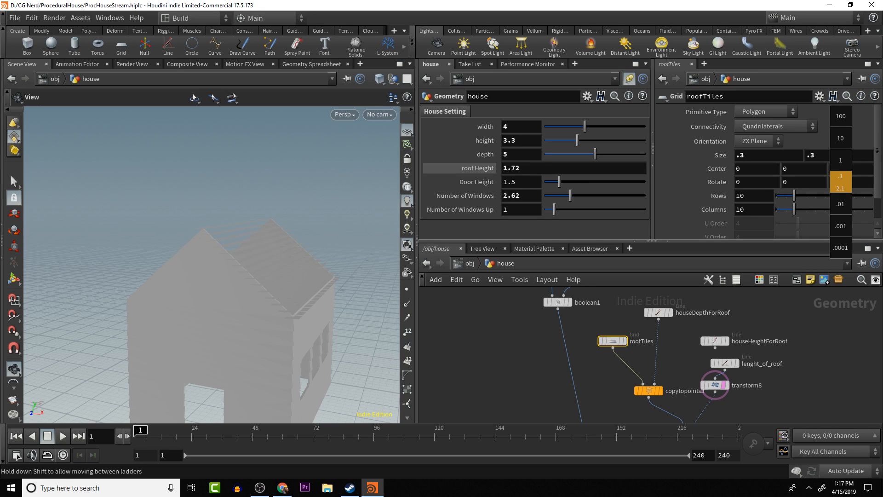
pyautogui.moveTo(854, 142); pyautogui.dragTo(762, 157, button='middle')
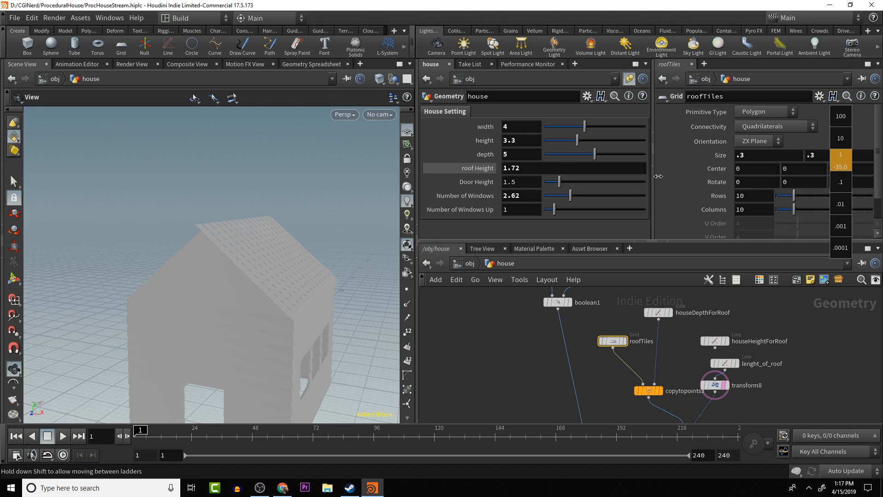
pyautogui.moveTo(658, 172); pyautogui.dragTo(880, 184, button='middle')
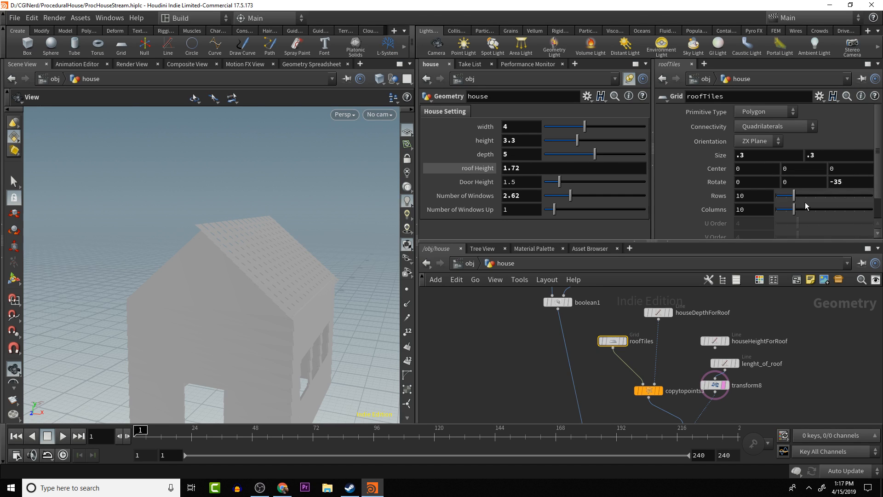
pyautogui.moveTo(335, 228); pyautogui.dragTo(277, 306)
pyautogui.scroll(-4, 282, 305)
pyautogui.scroll(3, 276, 306)
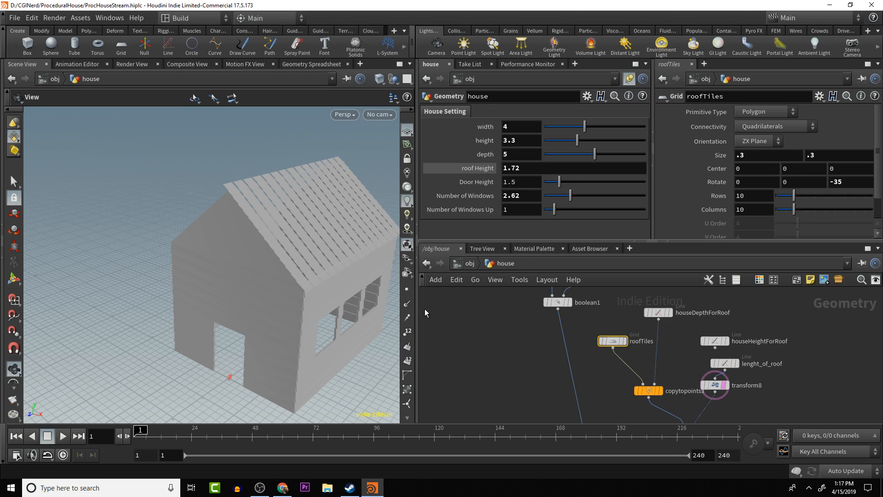
# - Copy the atan roof-angle expression from transform8's Z rotation
pyautogui.moveTo(657, 332); pyautogui.dragTo(650, 289)
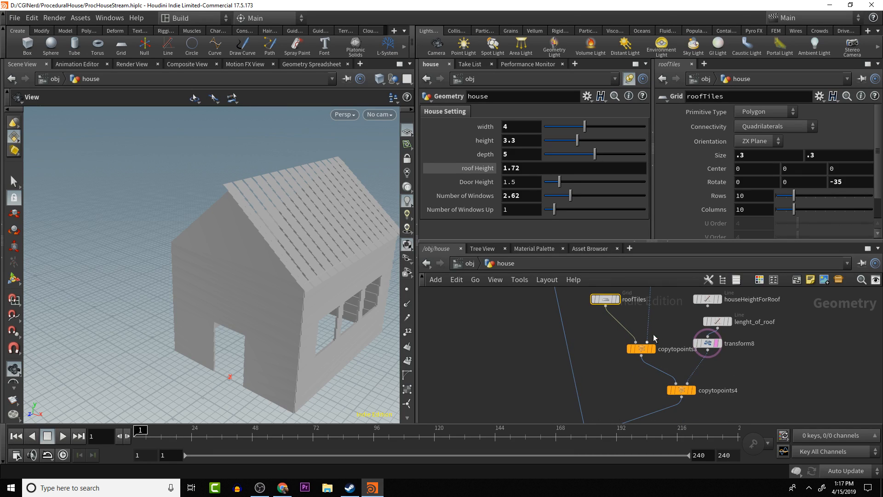
pyautogui.moveTo(673, 326); pyautogui.dragTo(671, 350, button='middle')
pyautogui.moveTo(644, 287); pyautogui.dragTo(644, 308, button='middle')
pyautogui.click(647, 316)
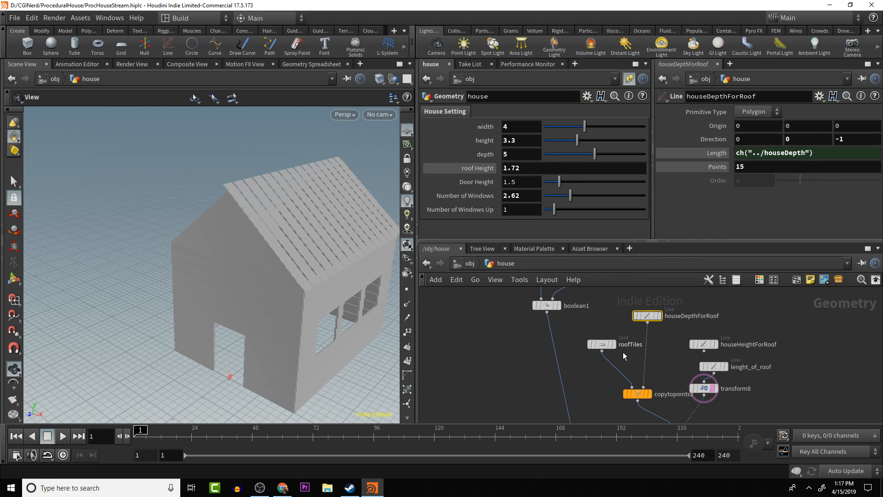
pyautogui.click(599, 348)
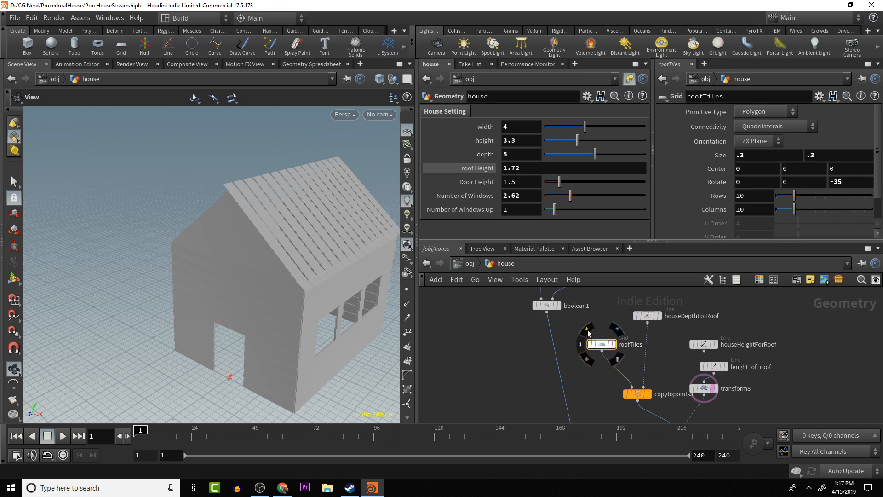
pyautogui.moveTo(712, 419); pyautogui.dragTo(708, 342, button='middle')
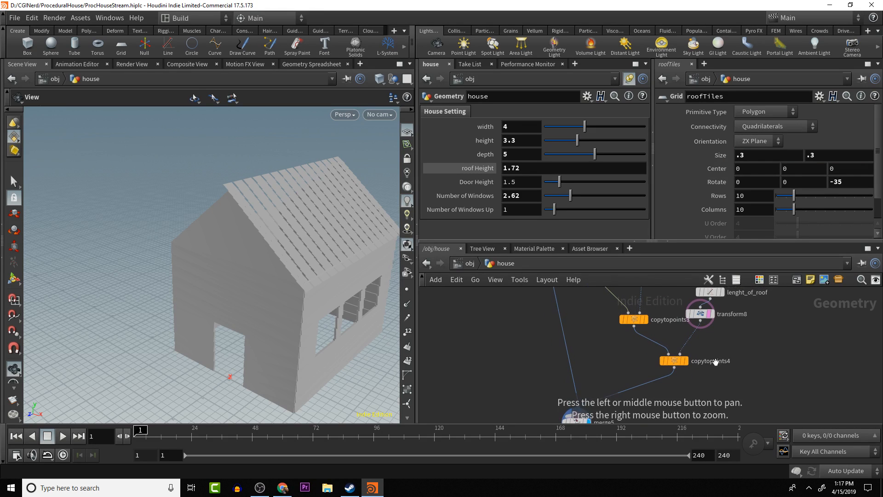
pyautogui.moveTo(702, 307); pyautogui.dragTo(705, 338, button='middle')
pyautogui.click(704, 336)
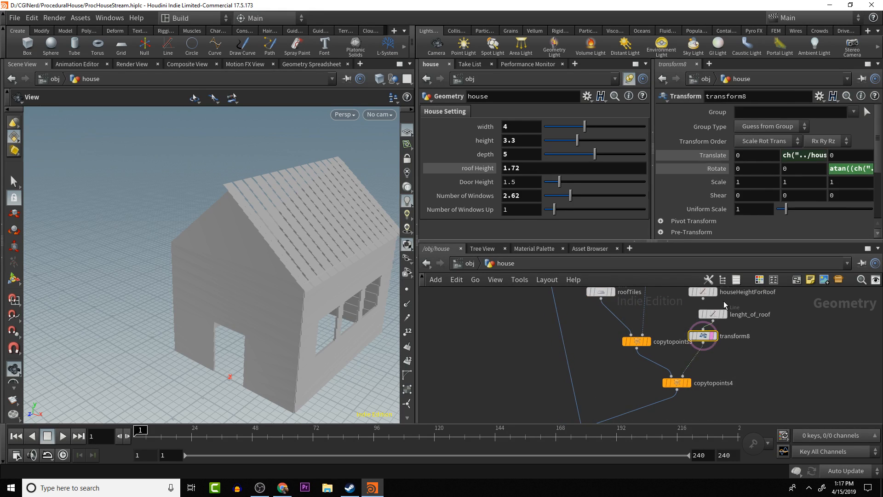
pyautogui.click(839, 172)
pyautogui.hotkey('ctrl', 'c')
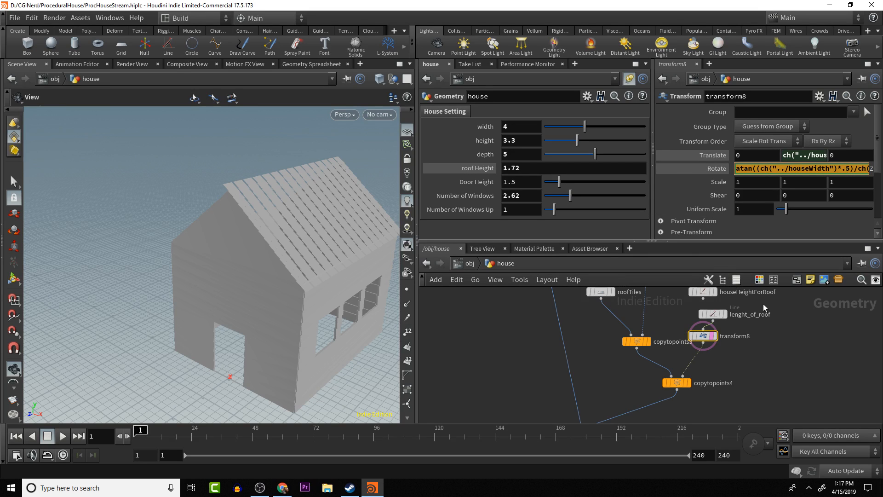
pyautogui.click(793, 357)
pyautogui.keyDown('alt'); pyautogui.moveTo(819, 360); pyautogui.dragTo(880, 378, button='middle'); pyautogui.keyUp('alt')
# - Paste the copied atan roof-angle expression into the roofTiles grid's Z rotation
pyautogui.keyDown('alt'); pyautogui.moveTo(739, 322); pyautogui.dragTo(741, 373, button='middle'); pyautogui.keyUp('alt')
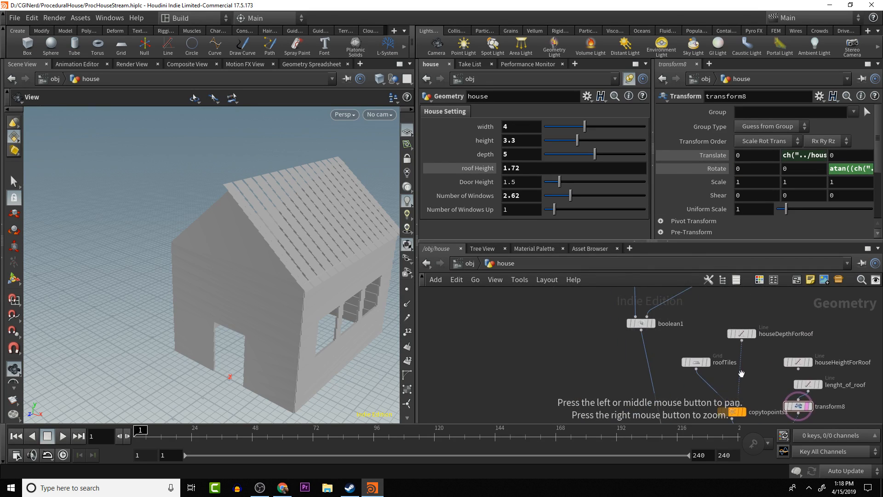
pyautogui.click(695, 362)
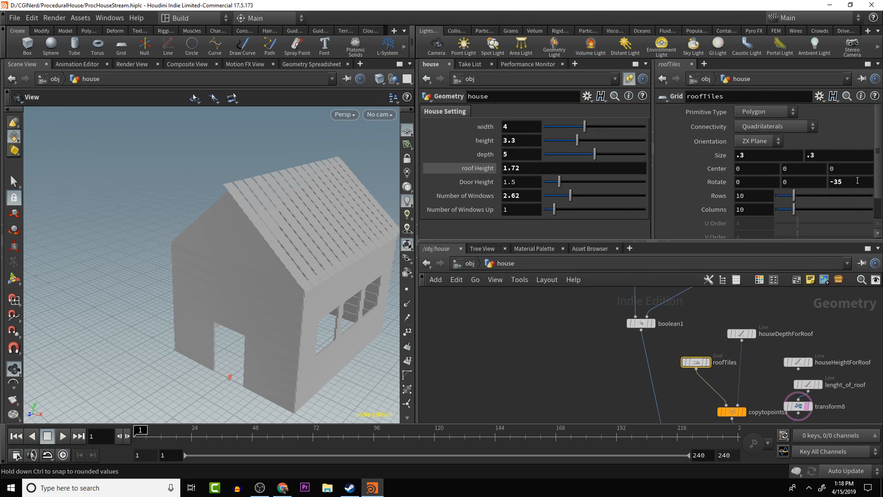
pyautogui.hotkey('ctrl', 'a')
pyautogui.hotkey('ctrl', 'v')
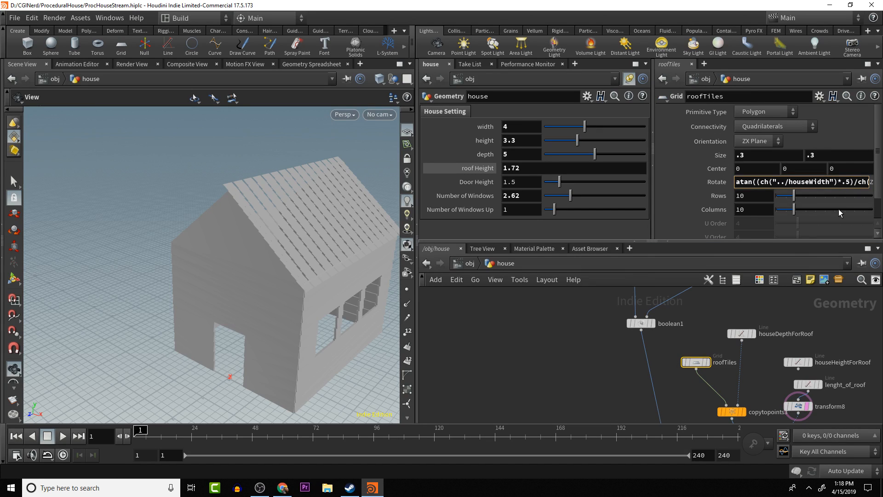
pyautogui.press('Return')
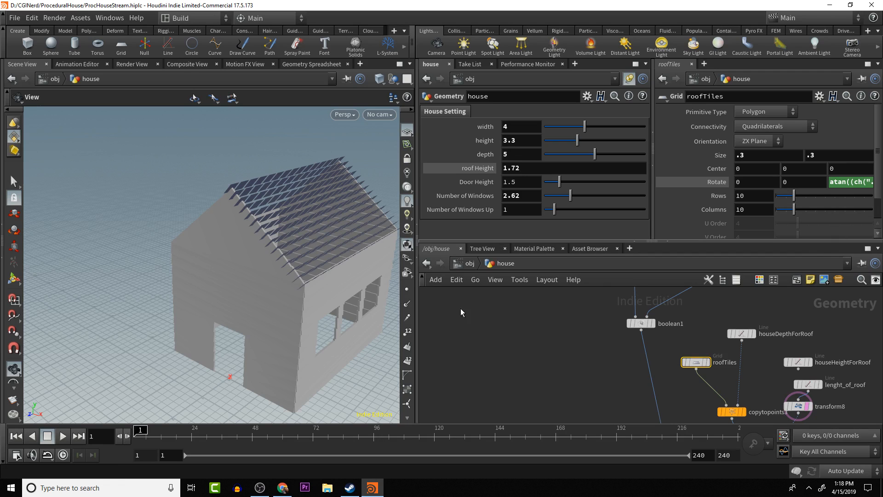
# - Negate the atan expression in roofTiles' Z rotation so the tiles tilt the opposite way
pyautogui.moveTo(103, 270); pyautogui.dragTo(227, 242)
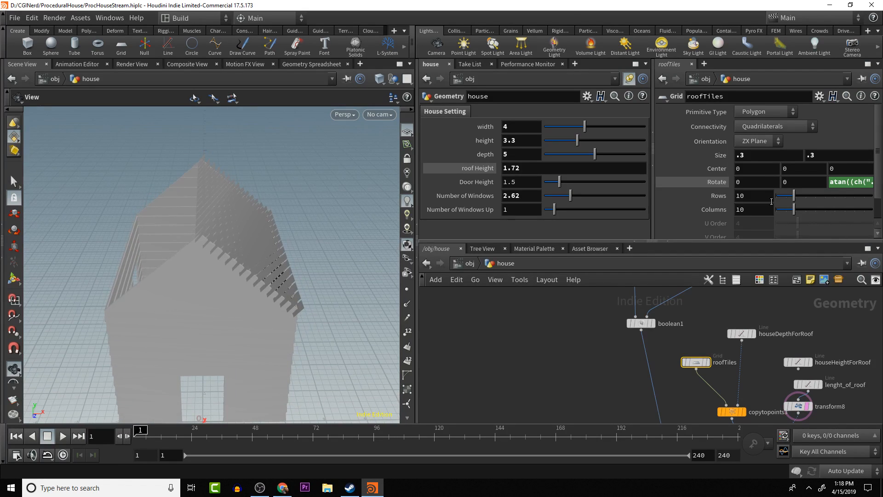
pyautogui.click(829, 182)
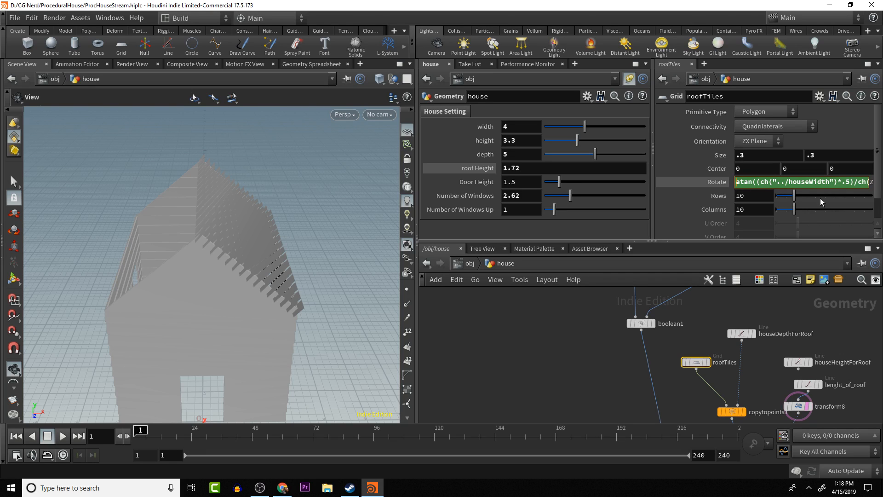
pyautogui.write('-')
pyautogui.press('Return')
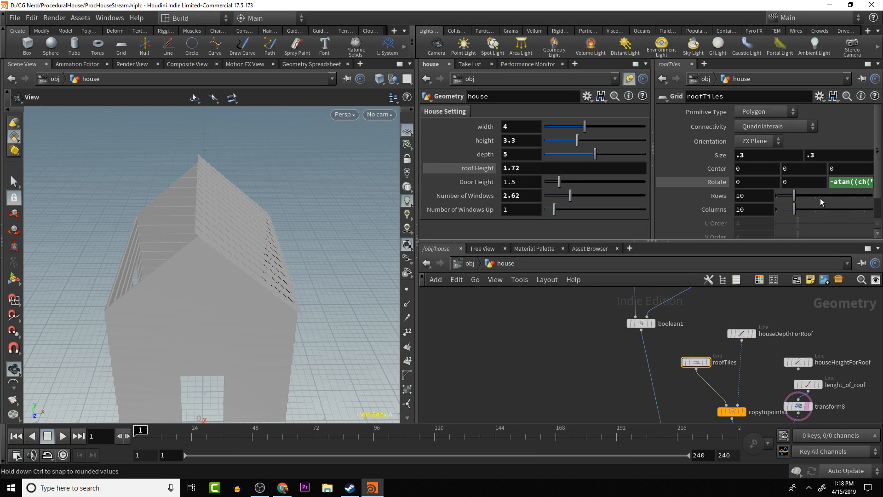
pyautogui.moveTo(346, 262); pyautogui.dragTo(294, 251)
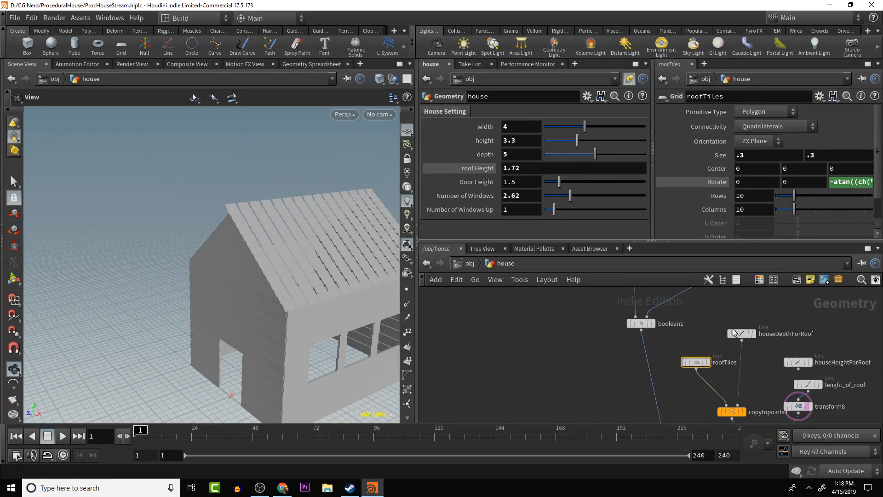
# - Try higher roof Height values such as about 2.82 to test the tile alignment, and undo the changes
pyautogui.keyDown('alt'); pyautogui.moveTo(734, 333); pyautogui.dragTo(736, 299, button='middle'); pyautogui.keyUp('alt')
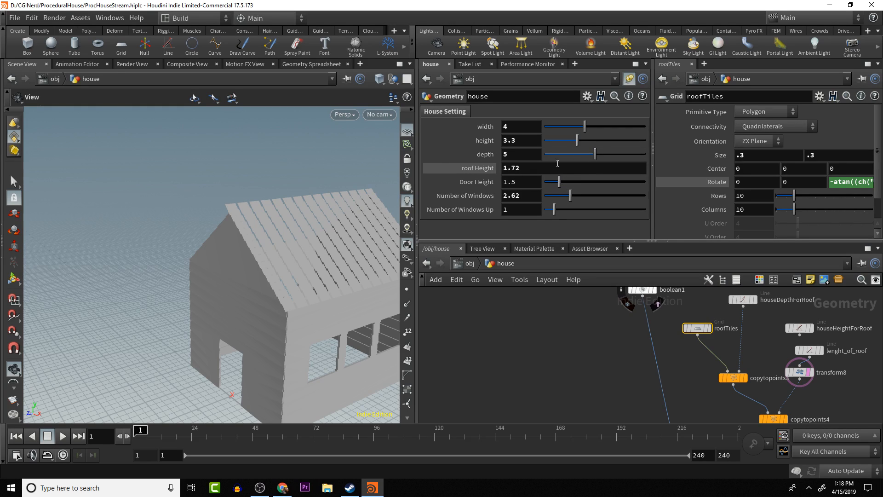
pyautogui.moveTo(557, 163); pyautogui.dragTo(602, 146, button='middle')
pyautogui.hotkey('ctrl', 'z')
pyautogui.hotkey('ctrl', 'z')
pyautogui.moveTo(531, 170); pyautogui.dragTo(583, 192, button='middle')
pyautogui.hotkey('ctrl', 'z')
pyautogui.moveTo(515, 167); pyautogui.dragTo(588, 162, button='middle')
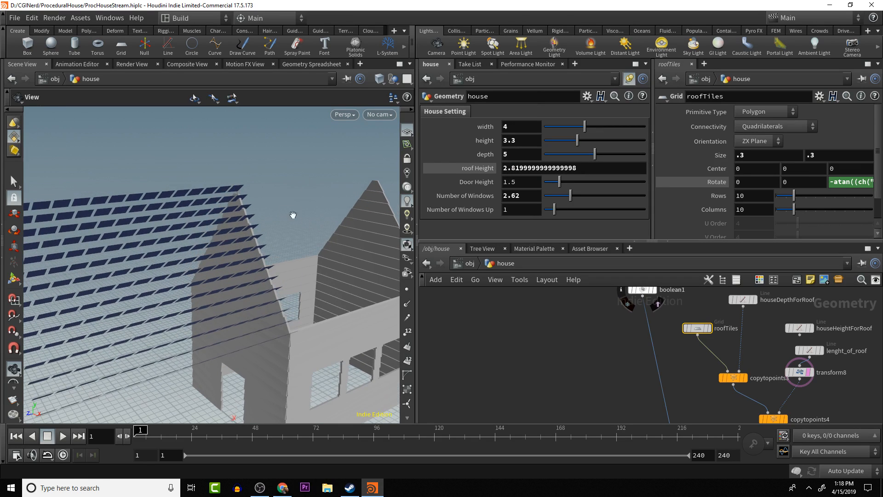
pyautogui.moveTo(254, 204); pyautogui.dragTo(235, 218)
pyautogui.hotkey('ctrl', 'z')
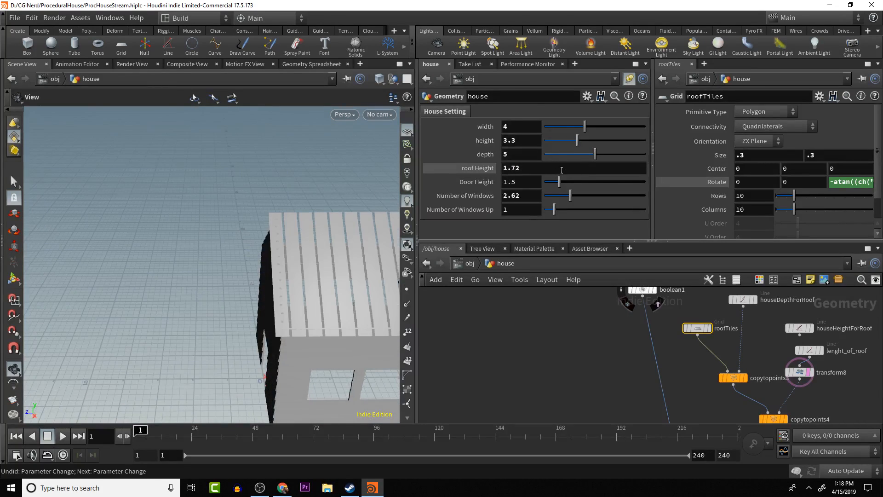
pyautogui.moveTo(557, 169)
pyautogui.mouseDown(button='middle')
pyautogui.moveTo(465, 175)
pyautogui.moveTo(556, 172)
pyautogui.mouseUp(button='middle')
pyautogui.hotkey('ctrl', 'z')
# - Turn off transform8's template display and reposition lenght_of_roof and transform8 so they line up vertically in the network
pyautogui.moveTo(761, 356); pyautogui.dragTo(709, 338, button='middle')
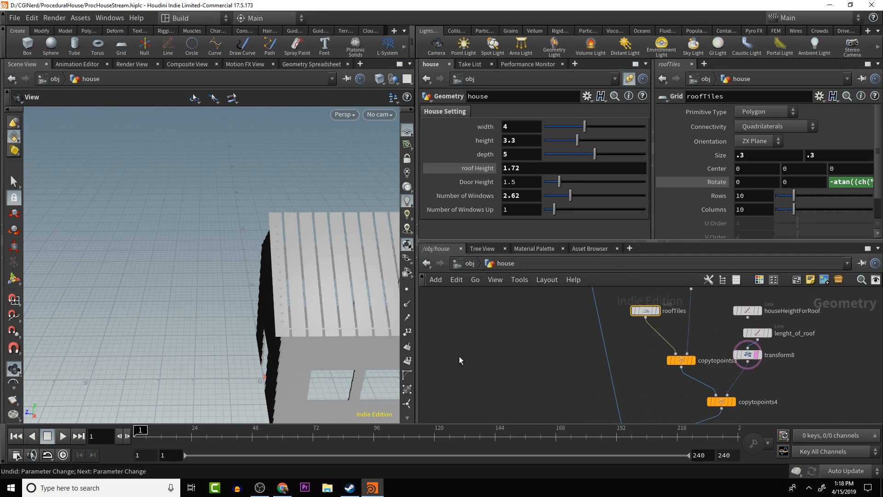
pyautogui.moveTo(165, 289); pyautogui.dragTo(239, 269)
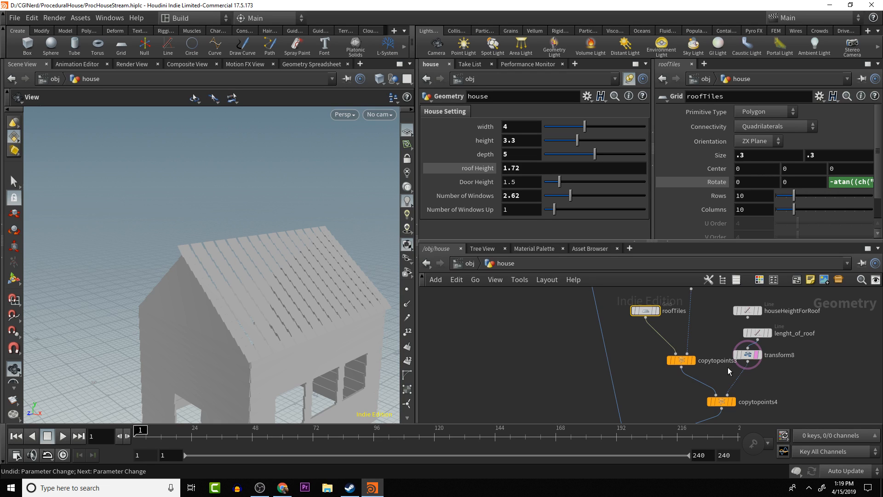
pyautogui.moveTo(757, 357)
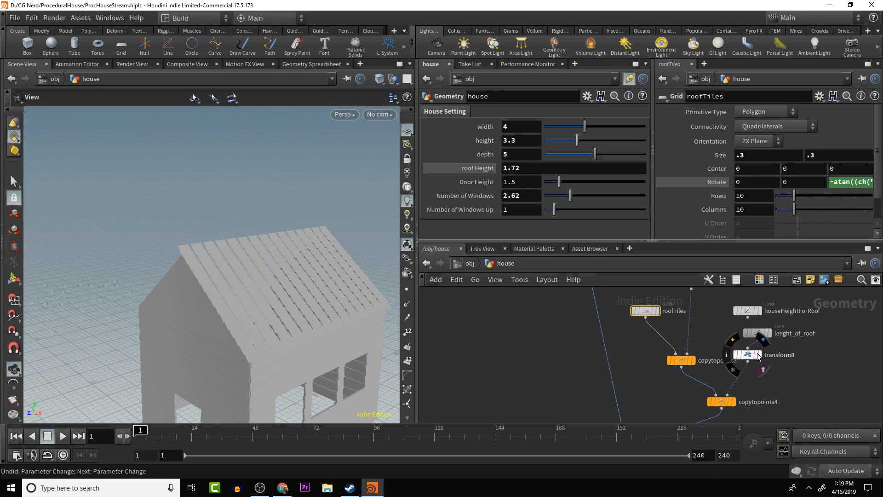
pyautogui.moveTo(758, 336)
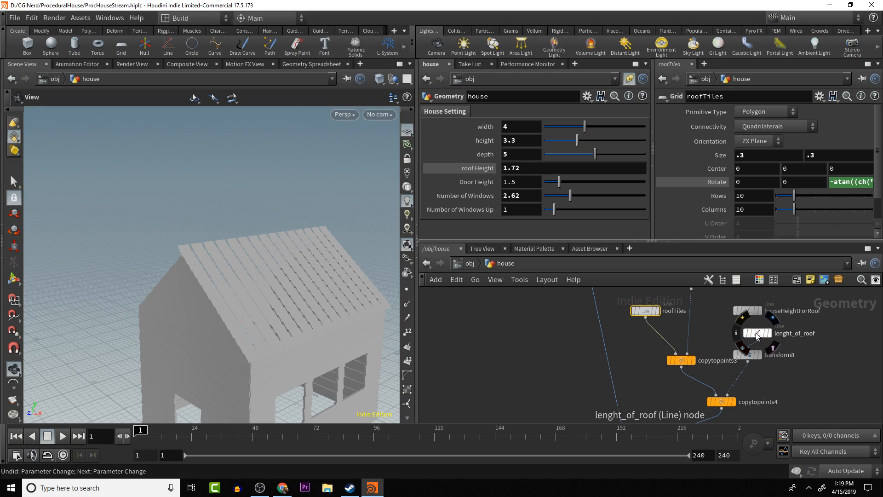
pyautogui.moveTo(758, 335)
pyautogui.mouseDown()
pyautogui.moveTo(733, 333)
pyautogui.moveTo(748, 332)
pyautogui.mouseUp()
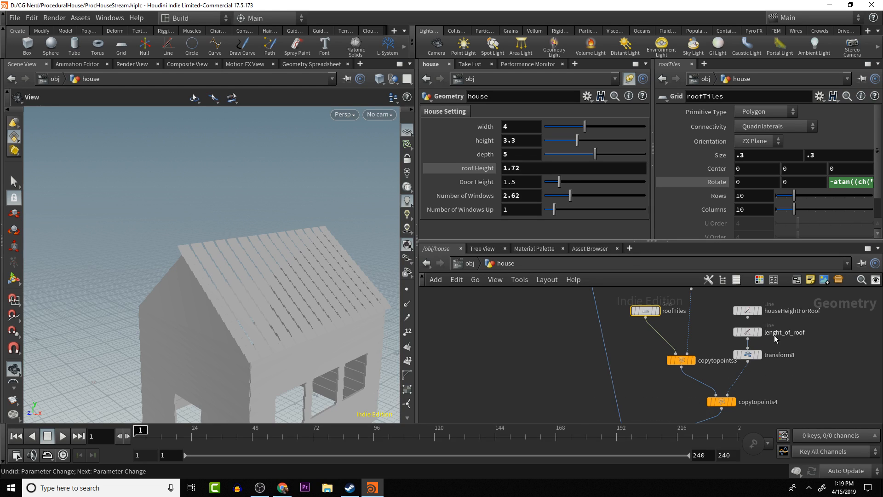
pyautogui.keyDown('alt'); pyautogui.moveTo(792, 362); pyautogui.dragTo(747, 336, button='middle'); pyautogui.keyUp('alt')
pyautogui.moveTo(703, 306); pyautogui.dragTo(728, 307)
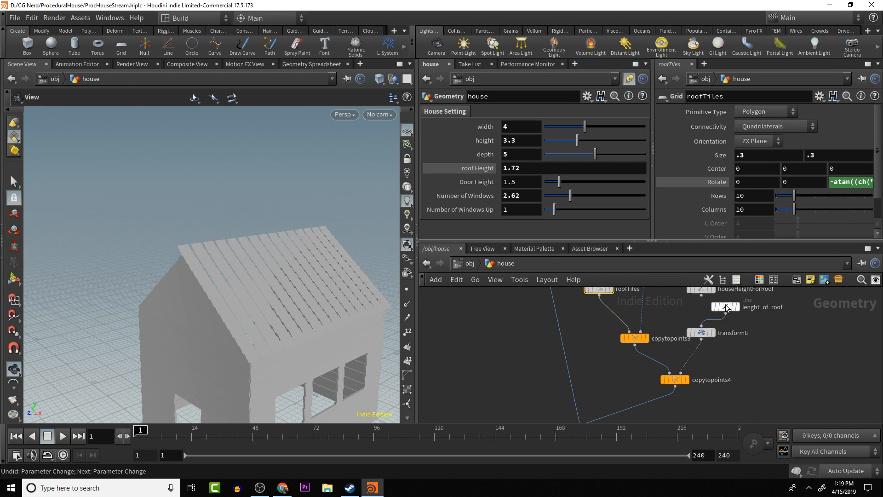
pyautogui.moveTo(702, 337); pyautogui.dragTo(715, 337)
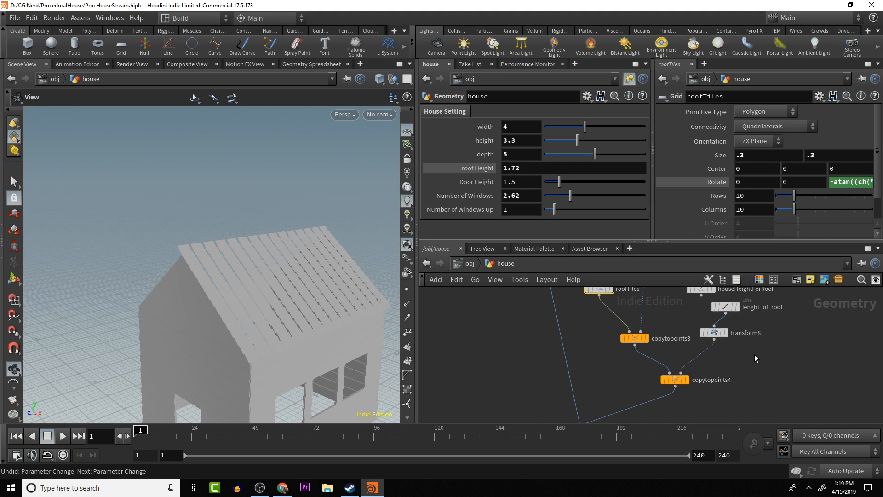
# - Add a Point - Old node between transform8 and copytopoints4 and align it beneath transform8
pyautogui.press('Tab')
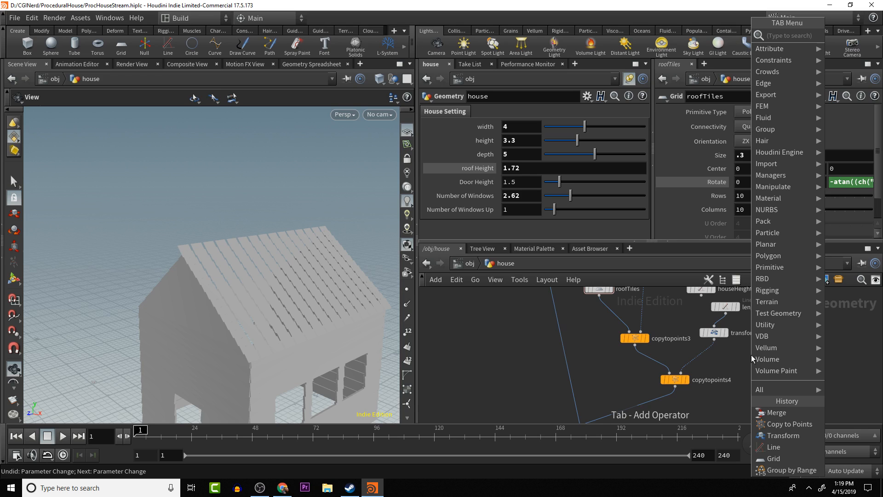
pyautogui.press('Escape')
pyautogui.press('Tab')
pyautogui.write('poi')
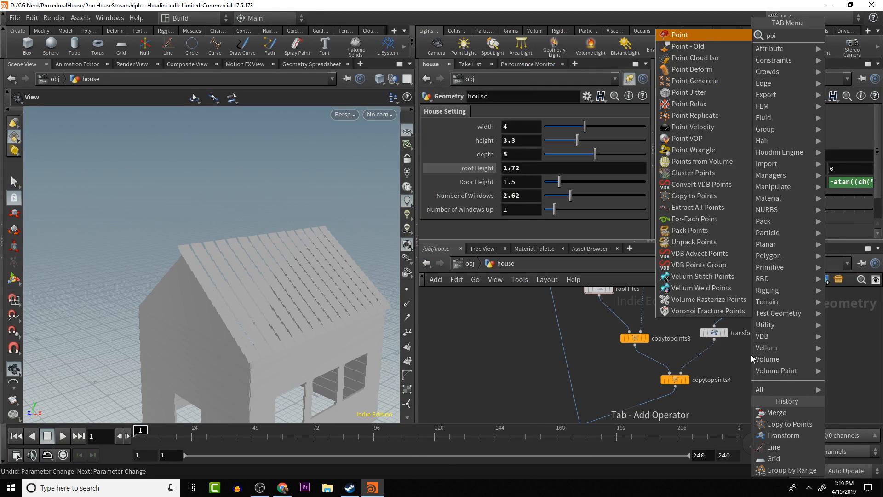
pyautogui.press('Down')
pyautogui.press('Return')
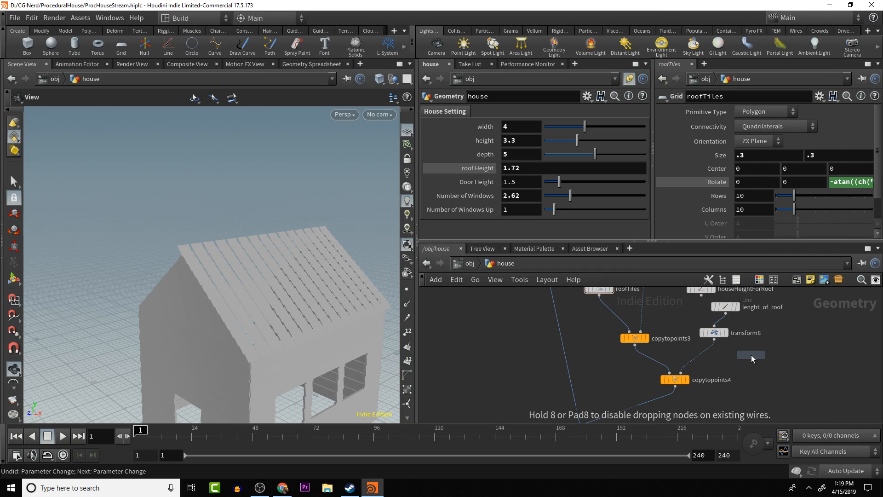
pyautogui.click(708, 362)
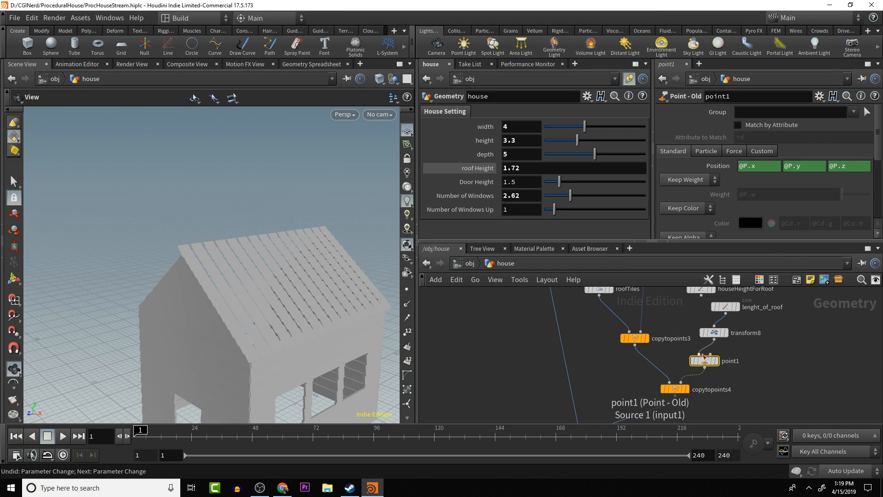
pyautogui.moveTo(709, 363); pyautogui.dragTo(719, 362)
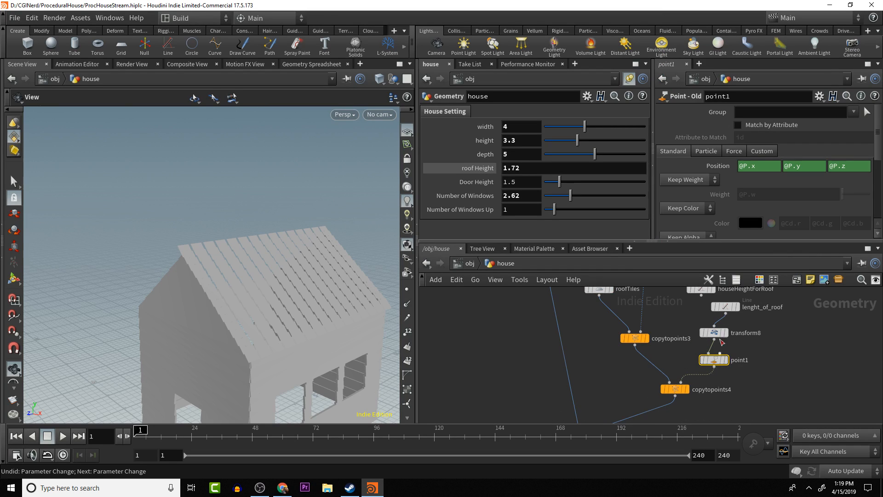
# - Set the point1 node's edge force option to Add Edge Force and inspect the node's point attributes
pyautogui.click(733, 151)
pyautogui.scroll(-3, 728, 169)
pyautogui.scroll(-2, 729, 205)
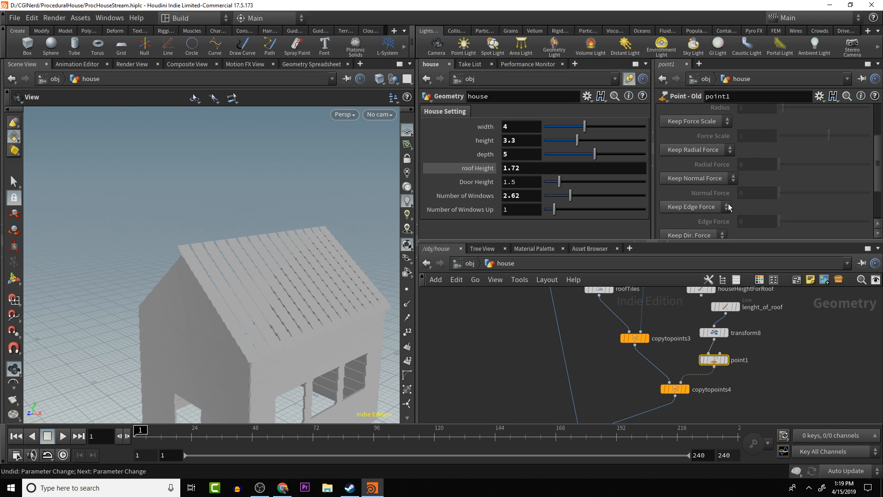
pyautogui.click(698, 206)
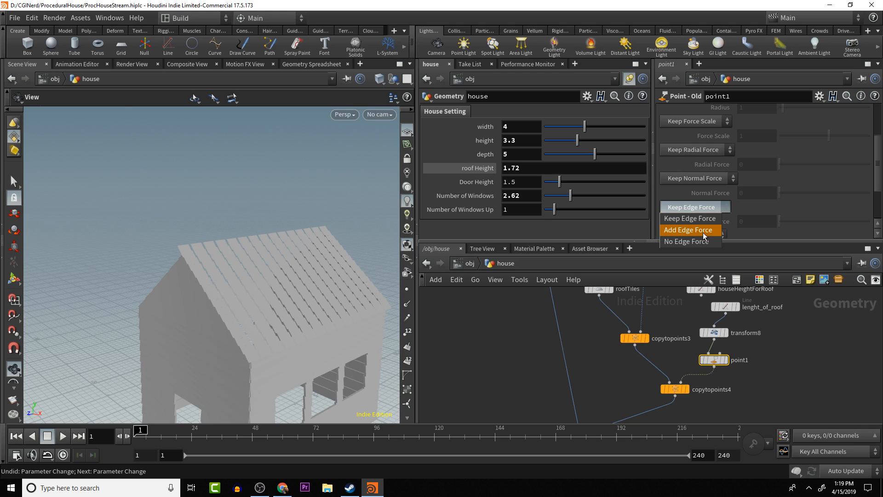
pyautogui.click(702, 231)
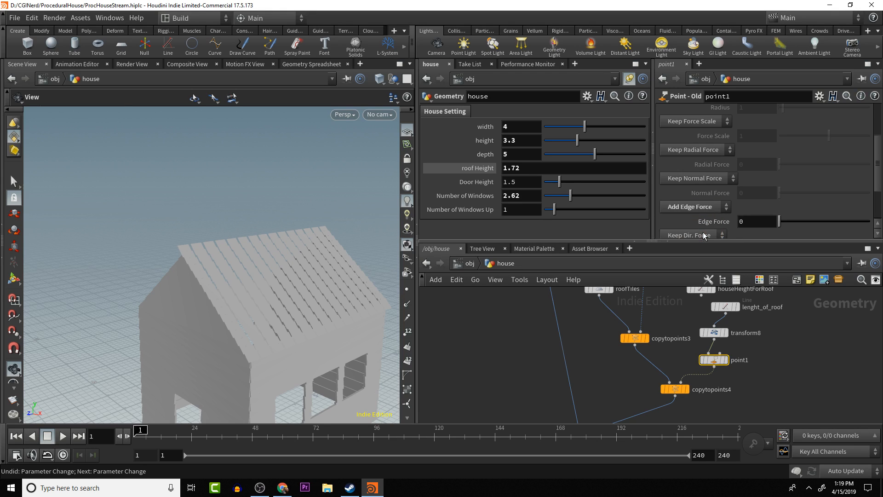
pyautogui.scroll(-1, 722, 224)
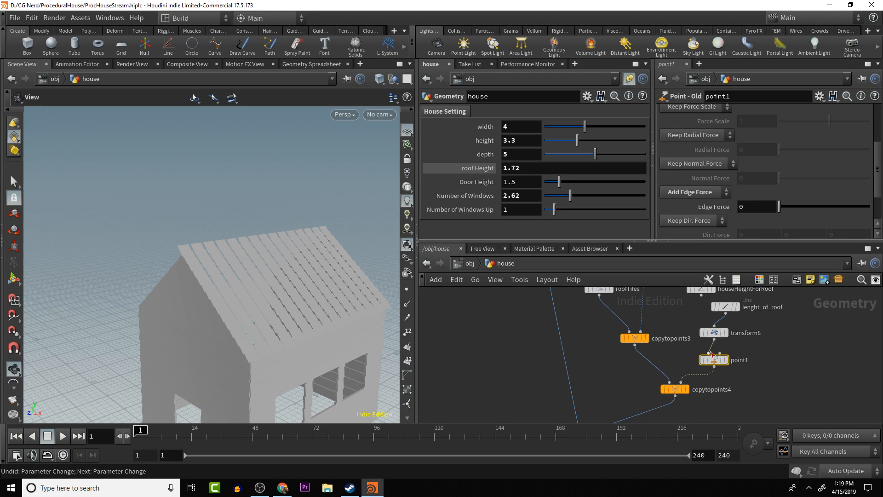
pyautogui.middleClick(717, 361)
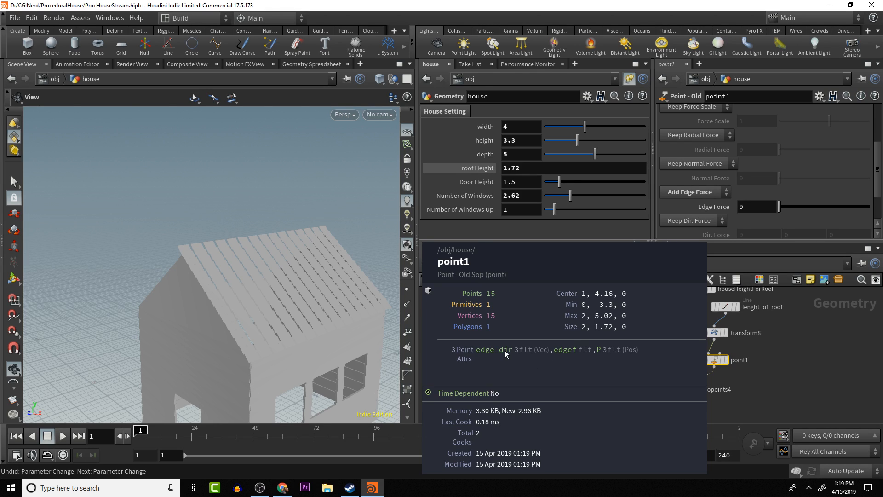
# - Insert an Attribute VOP node between point1 and copytopoints4
pyautogui.press('Tab')
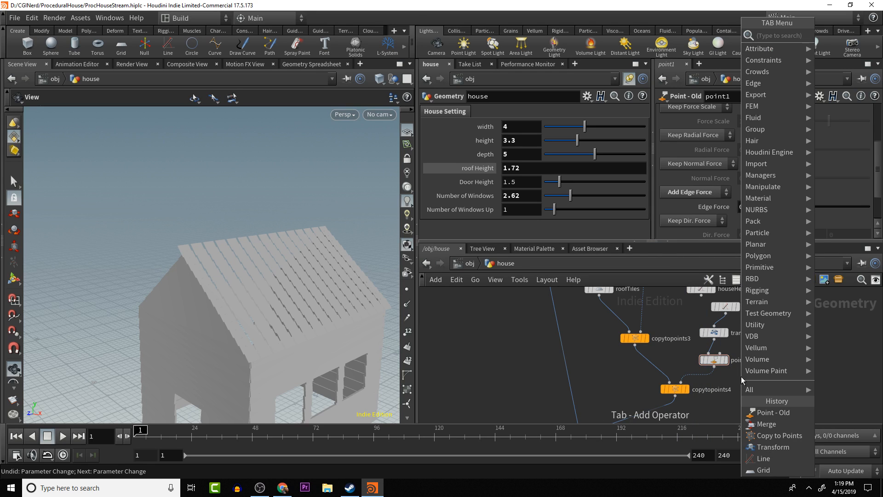
pyautogui.write('attr')
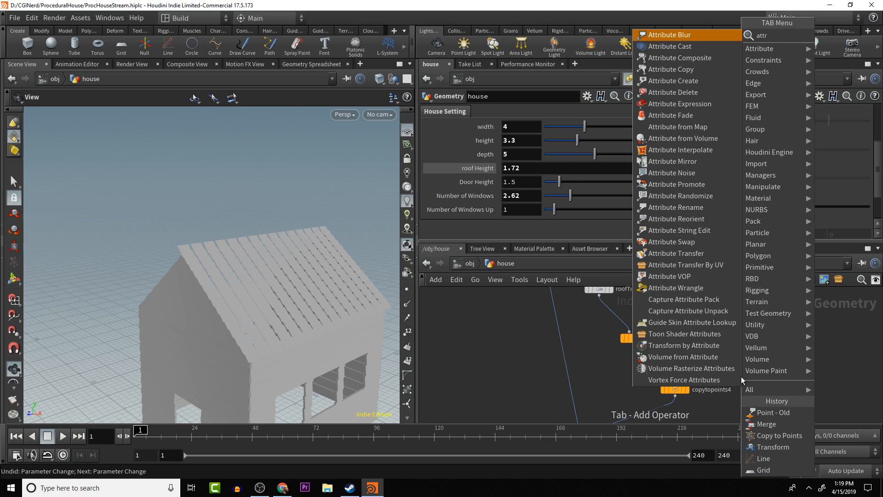
pyautogui.write(' v')
pyautogui.press('Return')
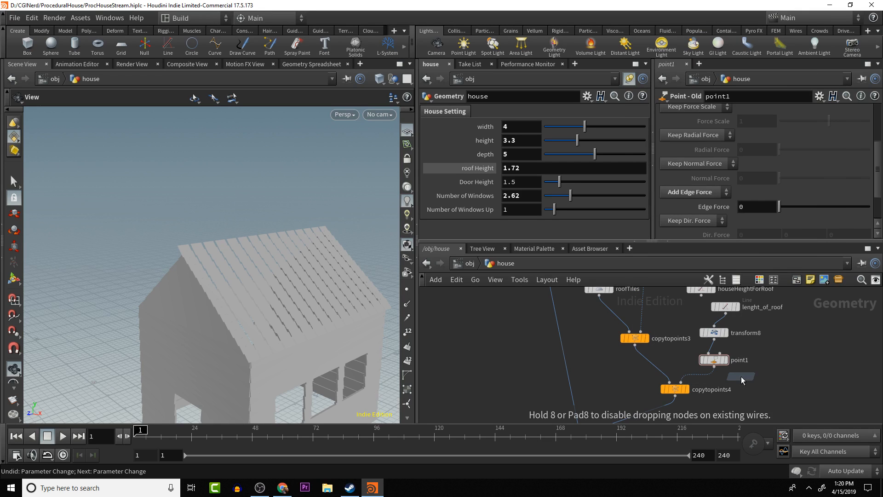
pyautogui.click(702, 391)
# - Enter the Attribute VOP, spread its global and output nodes apart, and place a Bind node between them
pyautogui.doubleClick(699, 389)
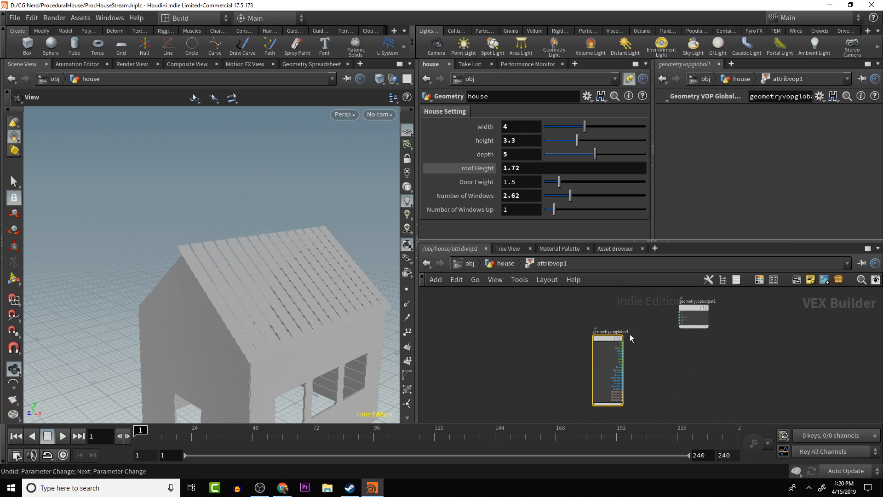
pyautogui.moveTo(600, 338); pyautogui.dragTo(485, 303)
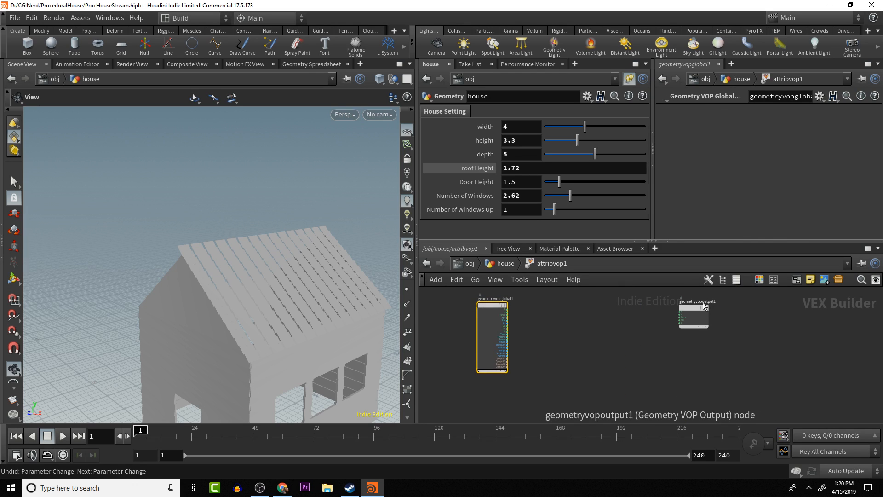
pyautogui.moveTo(703, 305); pyautogui.dragTo(753, 306)
pyautogui.press('Tab')
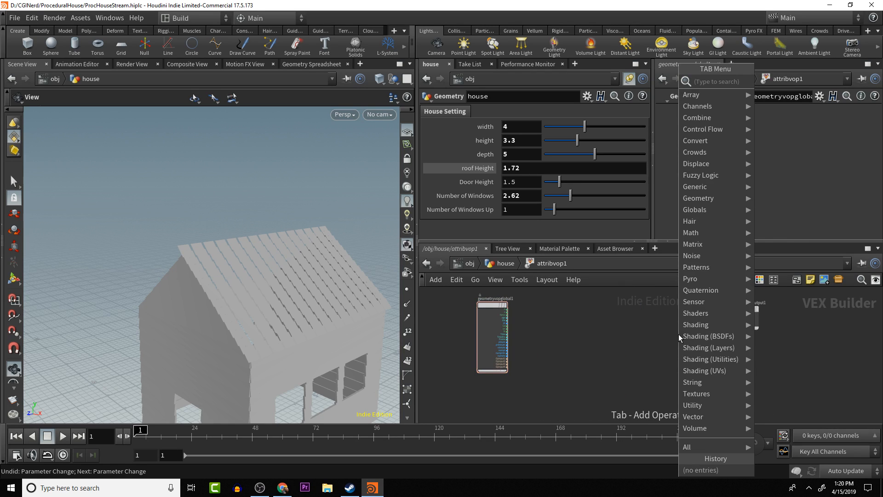
pyautogui.write('bind')
pyautogui.press('Return')
pyautogui.click(678, 335)
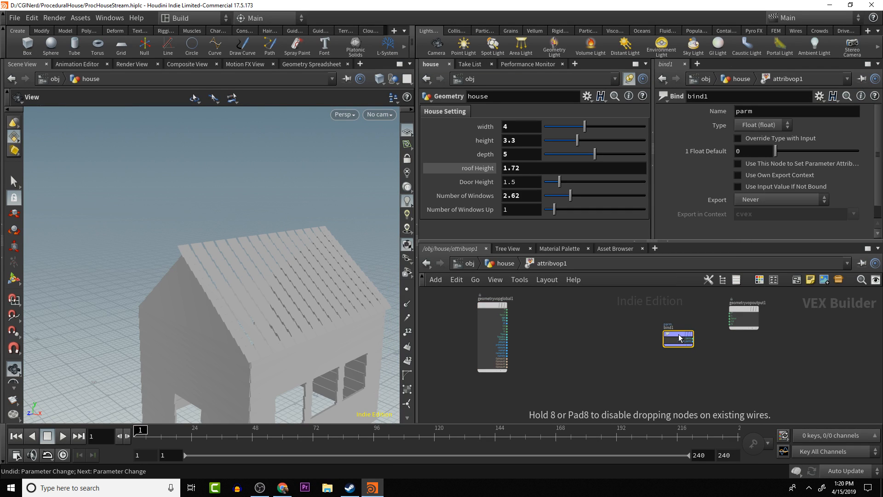
pyautogui.moveTo(679, 337); pyautogui.dragTo(606, 315)
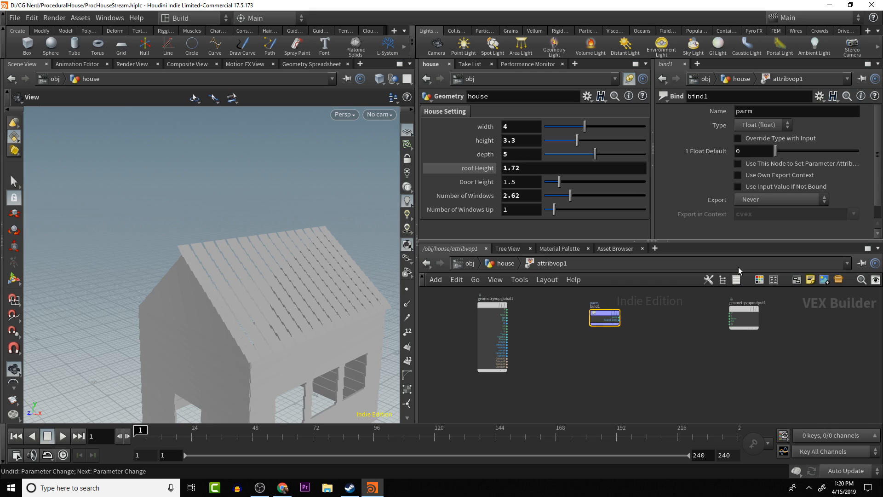
# - Name the Bind parameter edge_dir, wire its edge_dir output into the geometry output's N input, and return to the house network
pyautogui.doubleClick(758, 111)
pyautogui.write('edge_dir')
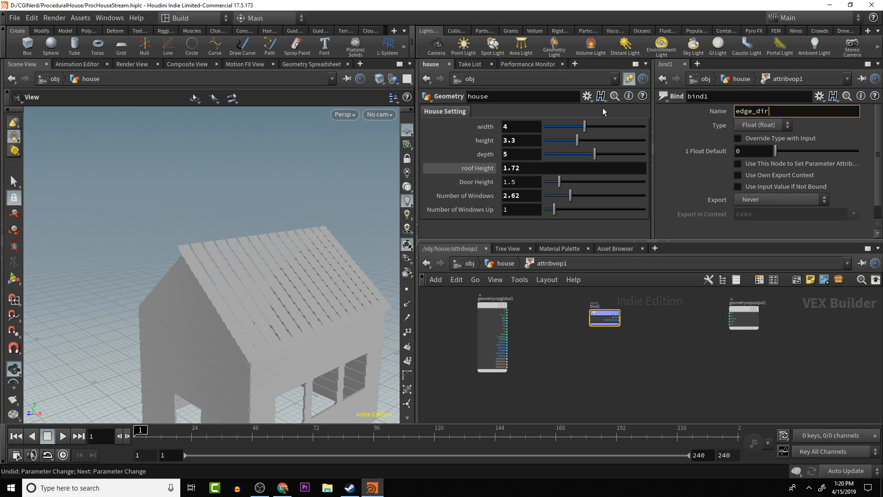
pyautogui.press('Return')
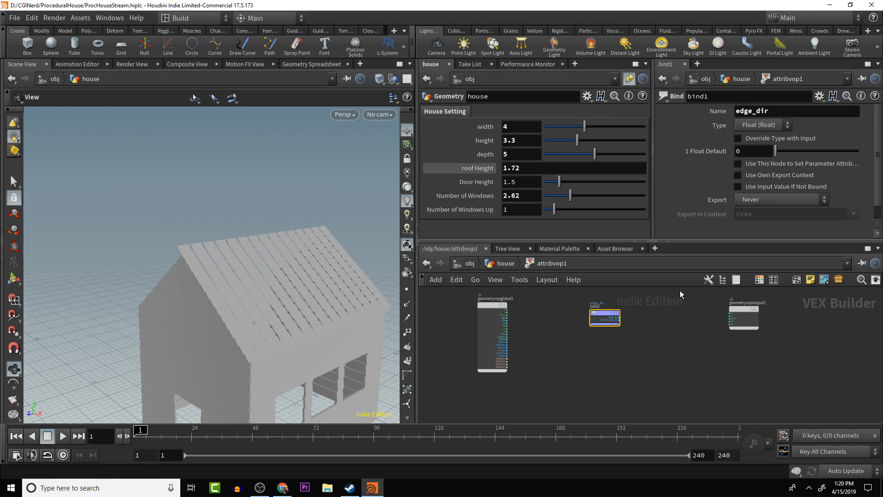
pyautogui.scroll(5, 673, 320)
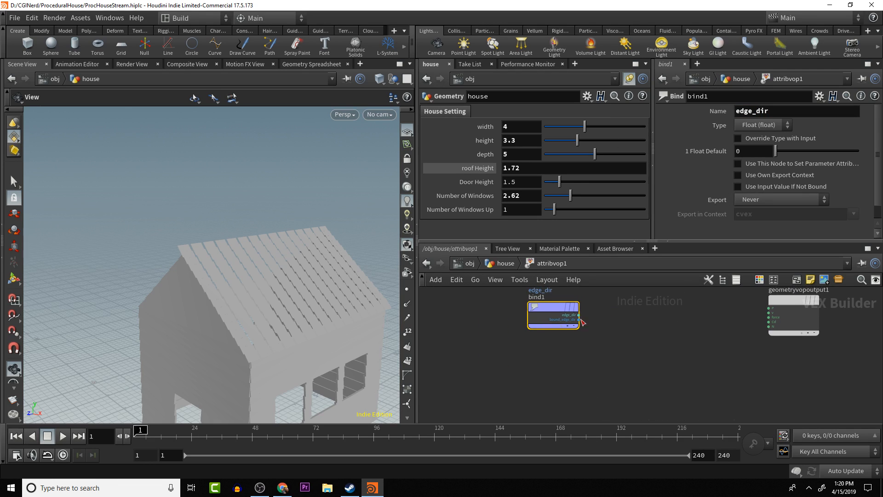
pyautogui.click(578, 315)
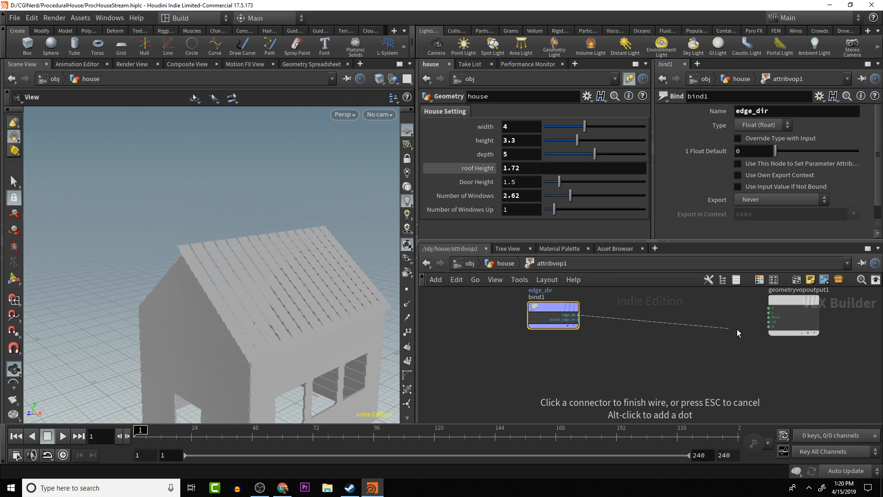
pyautogui.click(770, 327)
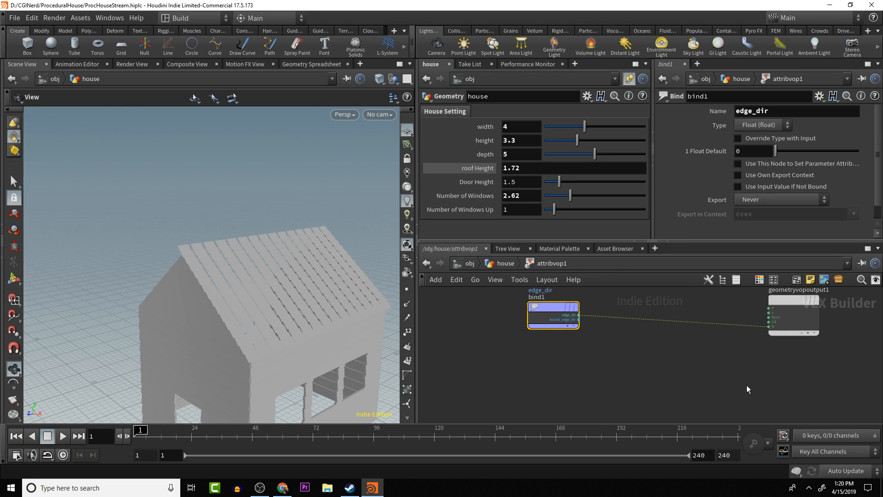
pyautogui.click(503, 263)
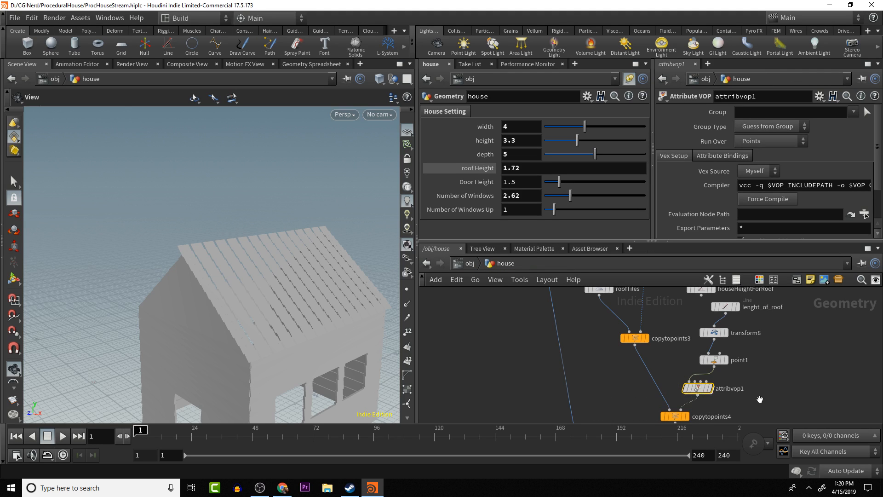
# - Try a roof Height of about 3.92 to test how the tiles follow the slope, and undo the change
pyautogui.moveTo(758, 392); pyautogui.dragTo(760, 361)
pyautogui.scroll(-5, 724, 354)
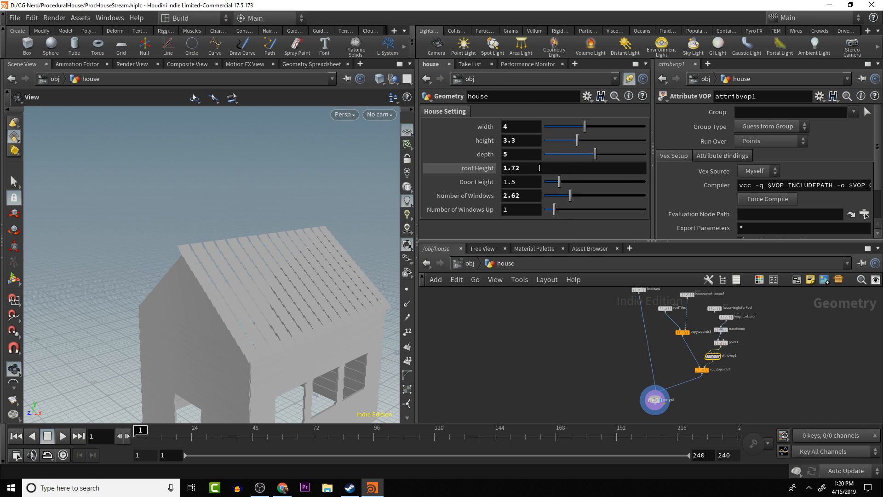
pyautogui.moveTo(539, 168); pyautogui.dragTo(660, 166, button='middle')
pyautogui.moveTo(326, 222); pyautogui.dragTo(327, 193)
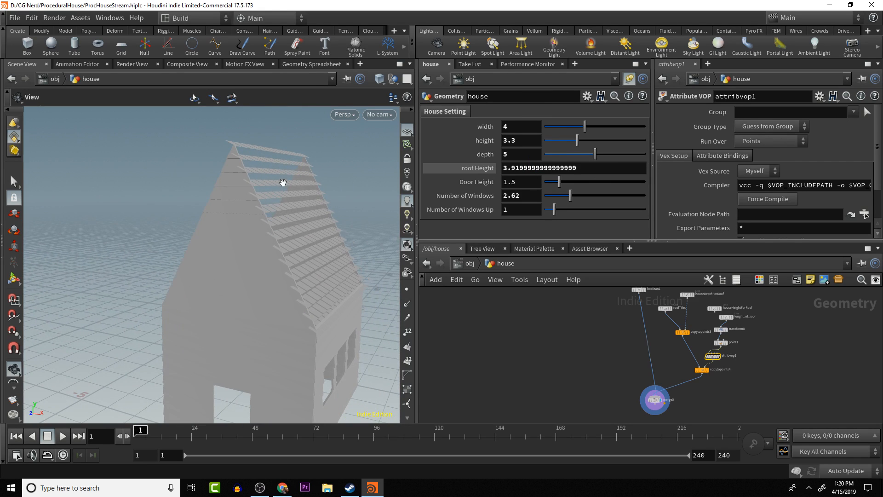
pyautogui.hotkey('ctrl', 'z')
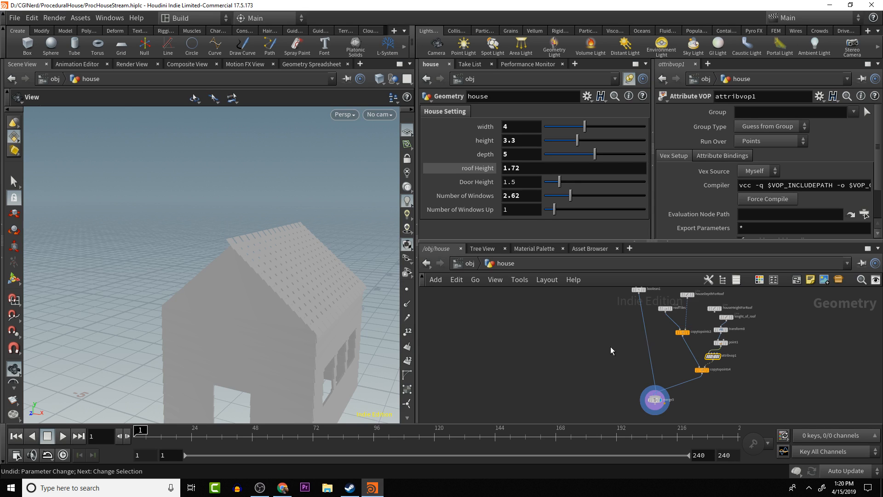
# - Append +1 to the roofTiles grid's Z rotation expression to offset the tile tilt from the roof slope
pyautogui.scroll(5, 698, 357)
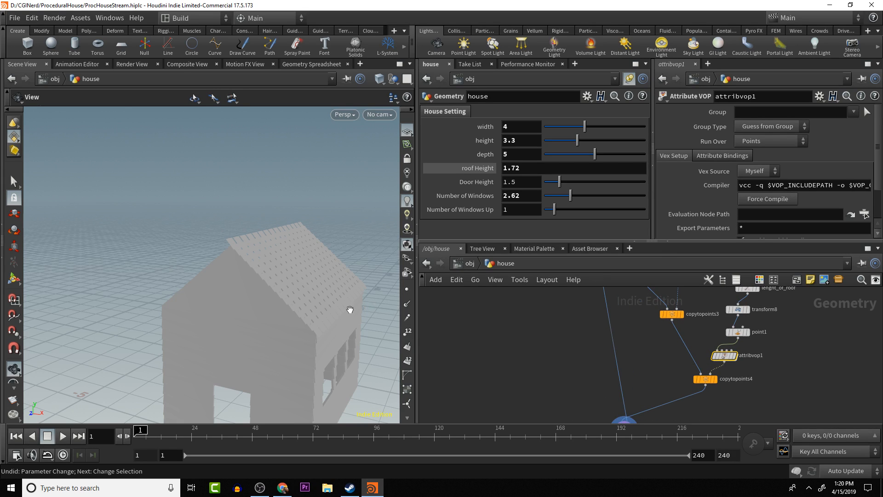
pyautogui.moveTo(350, 310); pyautogui.dragTo(293, 247)
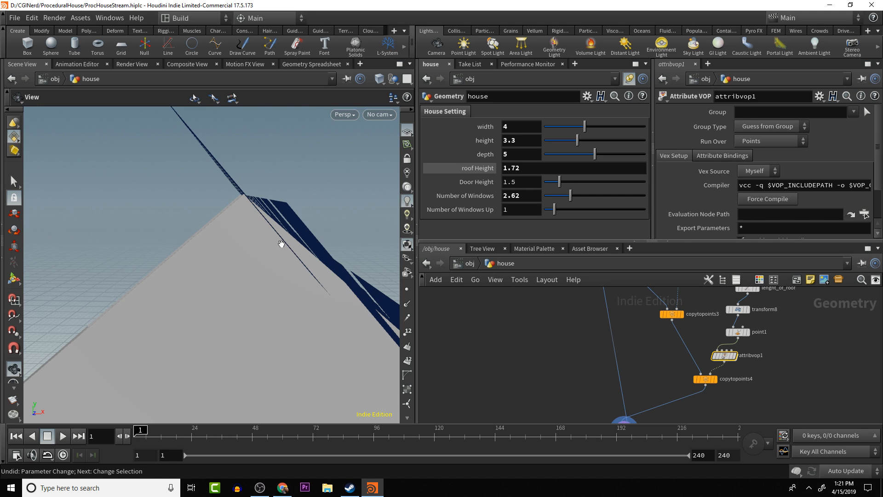
pyautogui.moveTo(339, 222); pyautogui.dragTo(220, 300)
pyautogui.scroll(3, 652, 355)
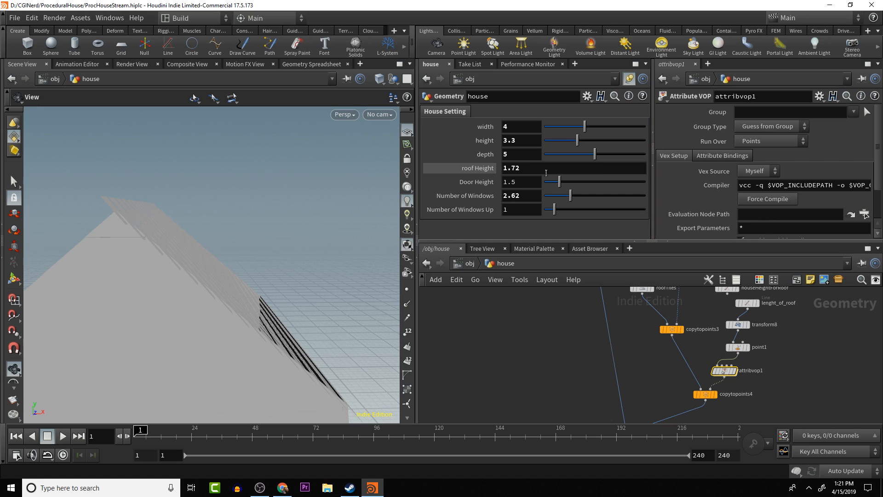
pyautogui.scroll(5, 672, 349)
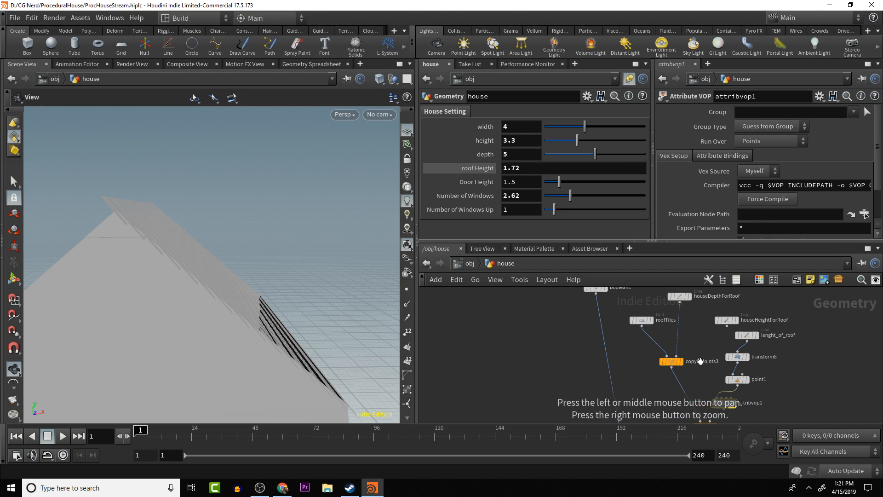
pyautogui.click(641, 319)
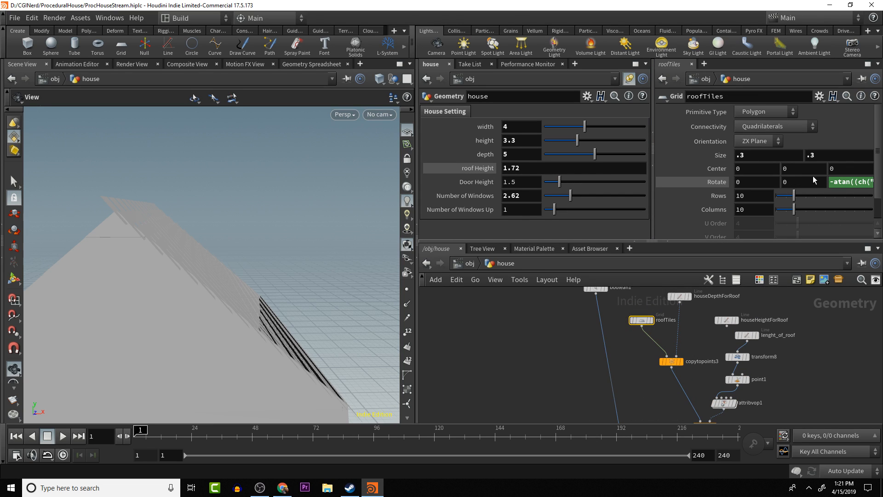
pyautogui.click(846, 181)
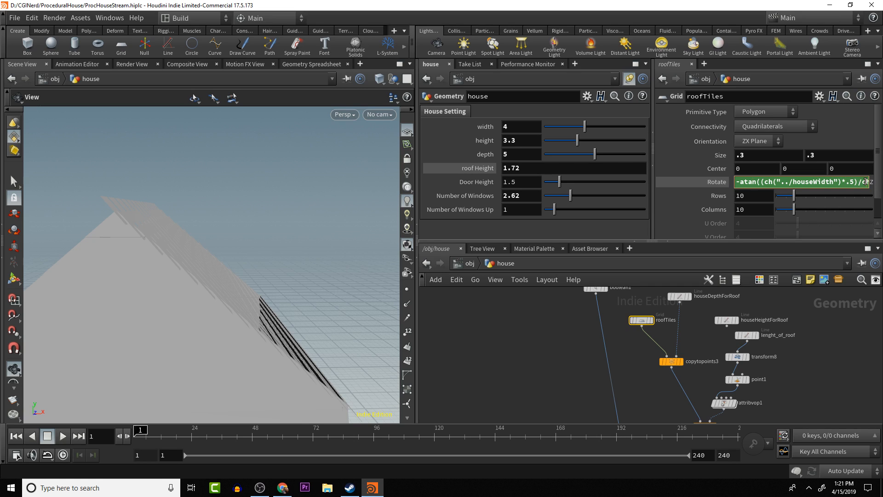
pyautogui.moveTo(865, 181); pyautogui.dragTo(869, 182)
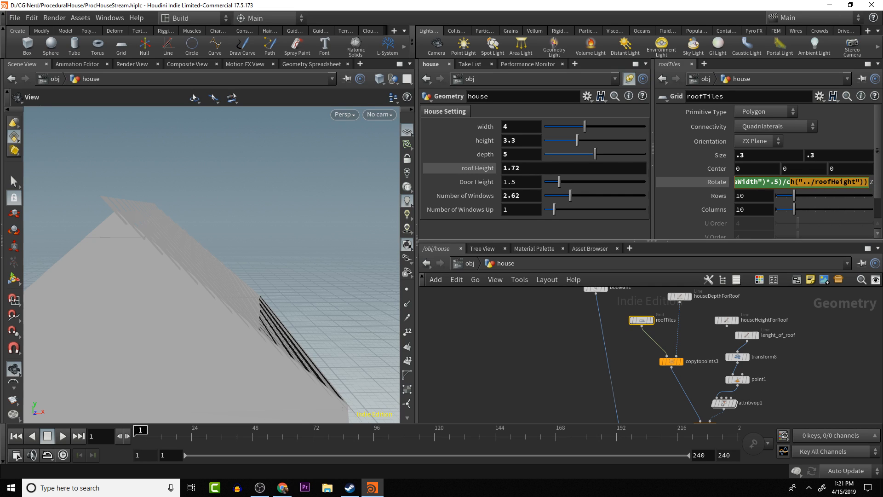
pyautogui.click(868, 182)
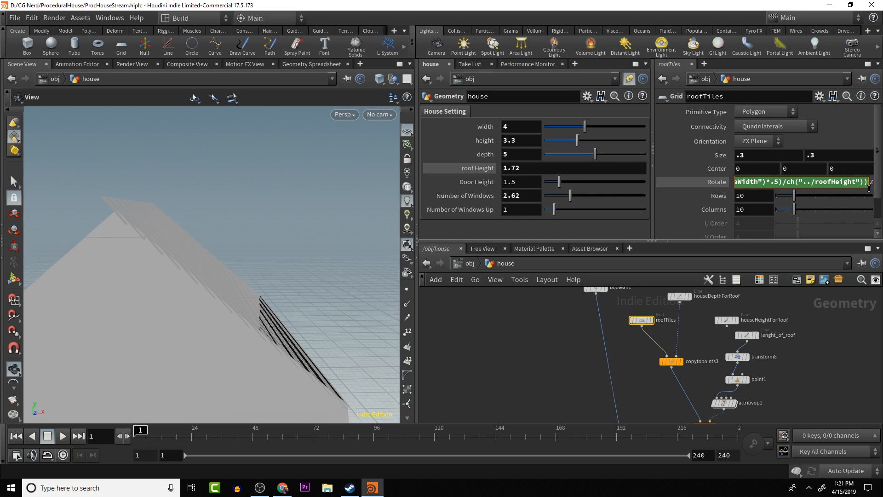
pyautogui.write('+')
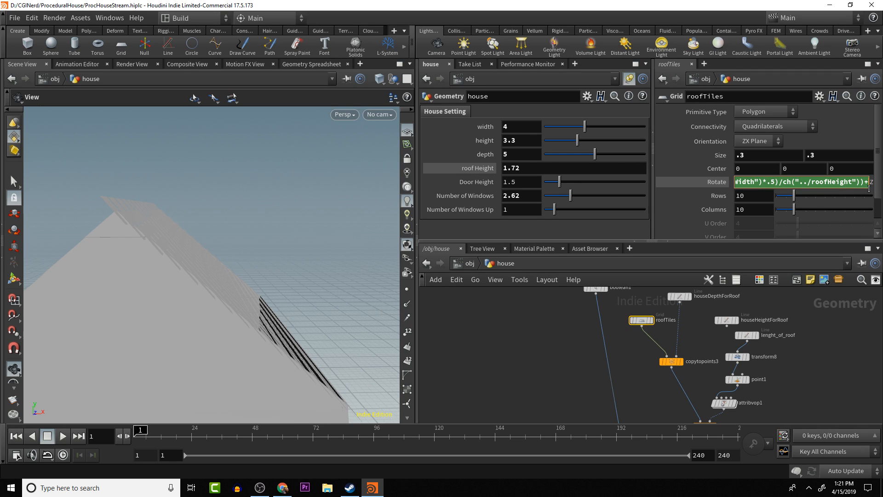
pyautogui.write('1')
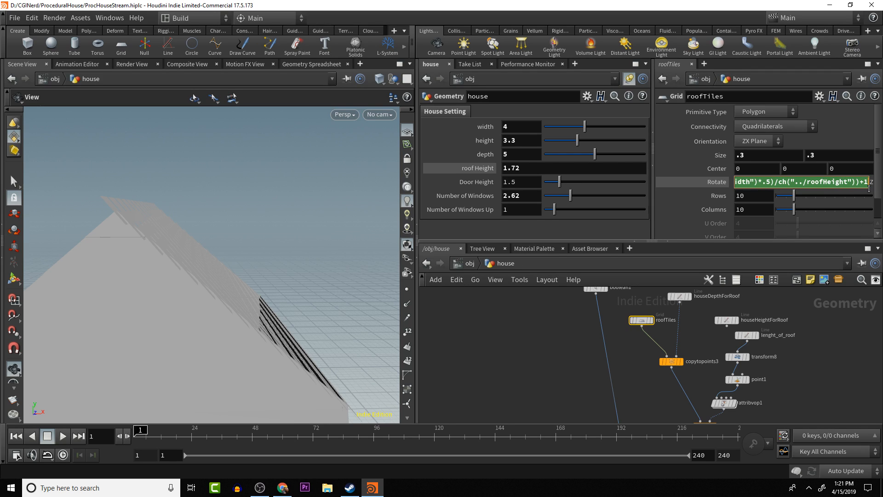
pyautogui.press('Return')
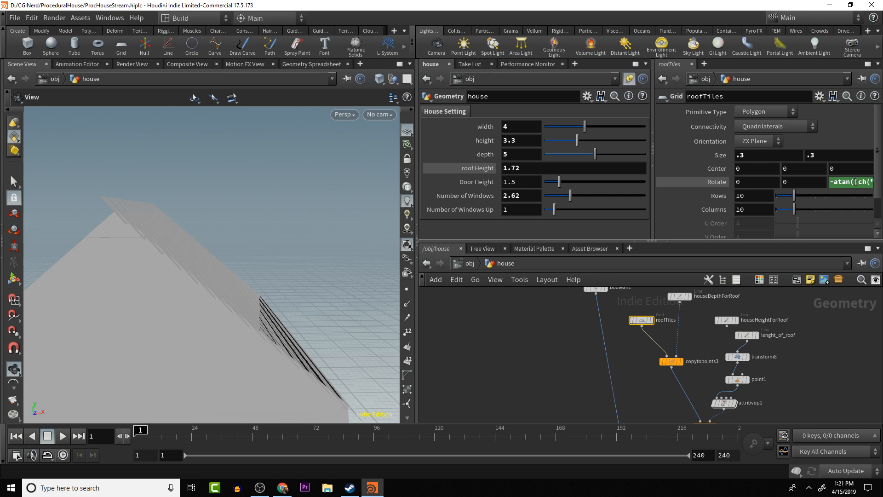
# - Adjust the offset number ending the roofTiles Z rotation expression to change the tile tilt, and check the roof edge
pyautogui.moveTo(855, 182); pyautogui.dragTo(867, 194)
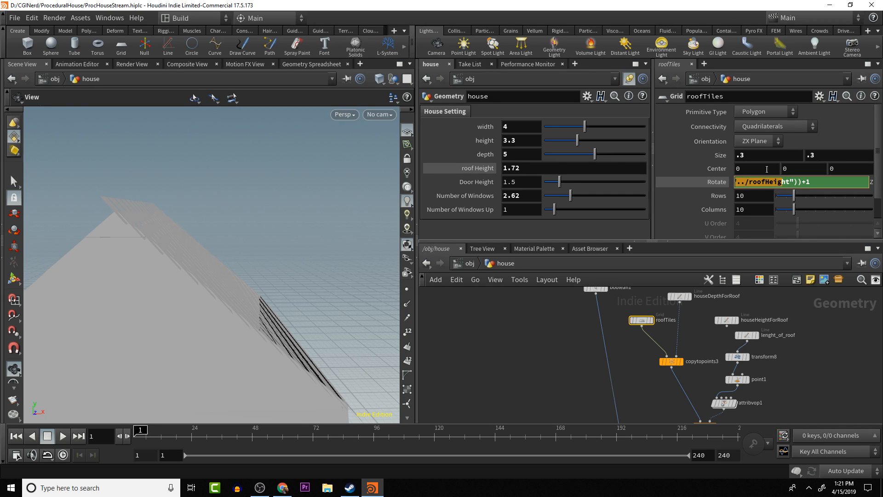
pyautogui.doubleClick(808, 182)
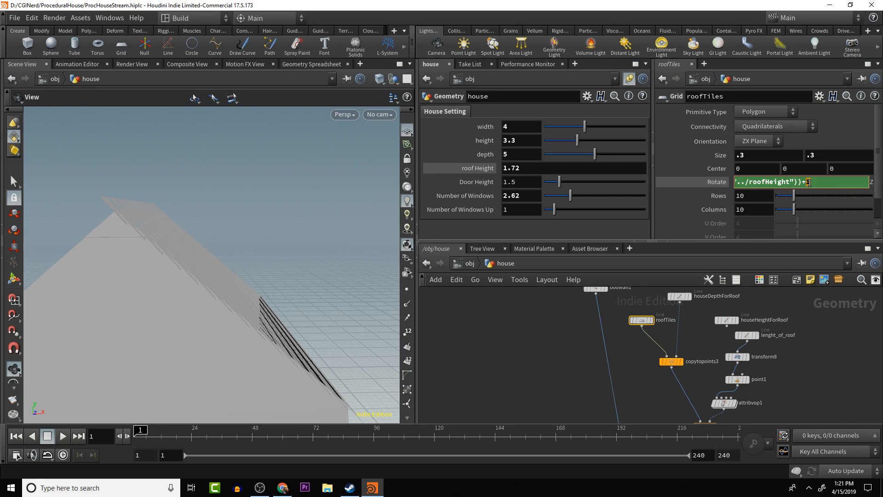
pyautogui.moveTo(808, 183); pyautogui.dragTo(874, 154, button='middle')
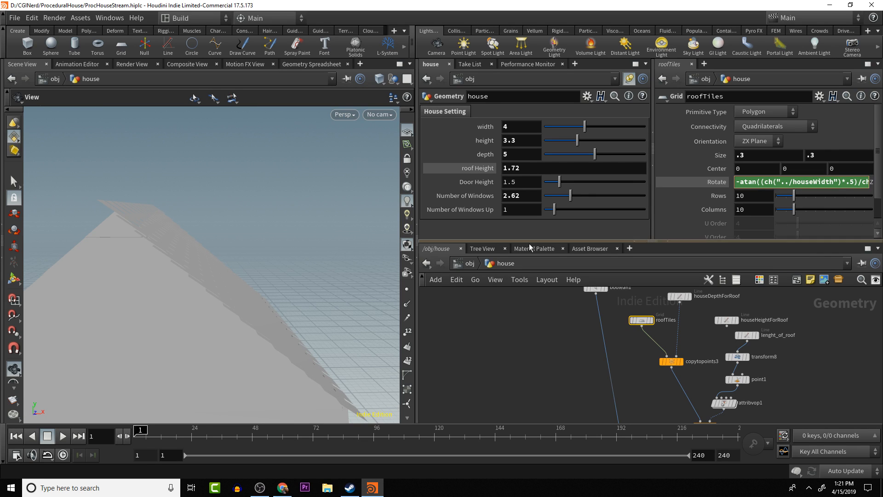
pyautogui.moveTo(118, 213); pyautogui.dragTo(221, 250)
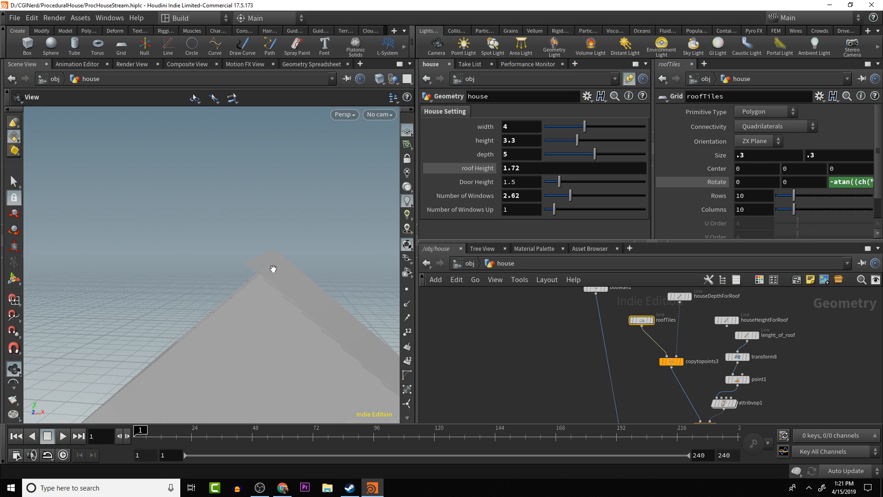
pyautogui.moveTo(258, 282); pyautogui.dragTo(230, 254)
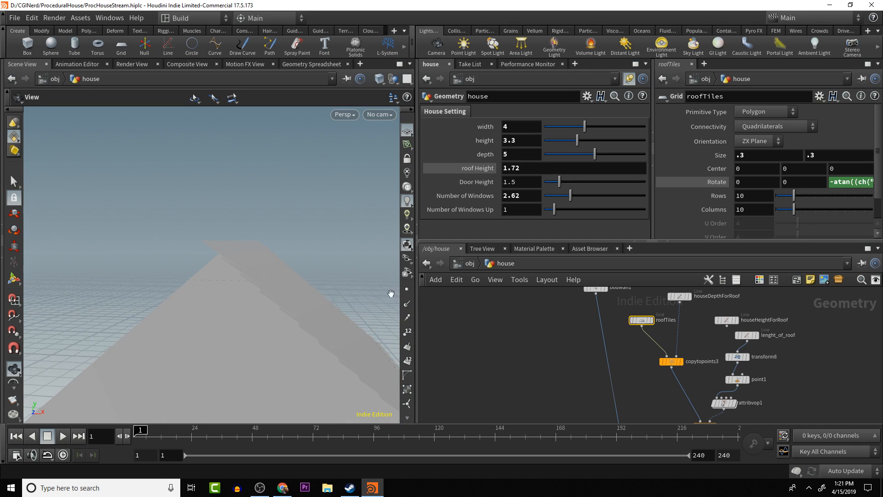
pyautogui.moveTo(640, 345)
pyautogui.mouseDown(button='middle')
pyautogui.moveTo(656, 375)
pyautogui.moveTo(640, 323)
pyautogui.mouseUp(button='middle')
pyautogui.moveTo(668, 372); pyautogui.dragTo(656, 297, button='middle')
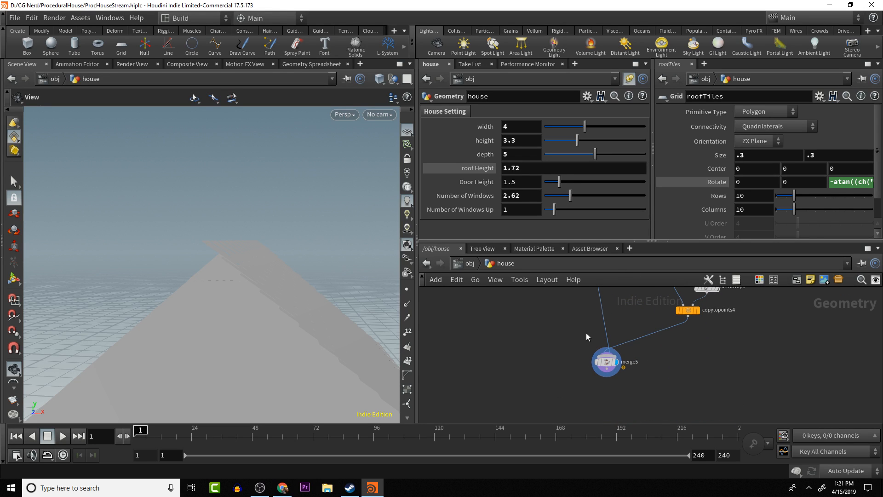
pyautogui.moveTo(217, 252); pyautogui.dragTo(208, 236)
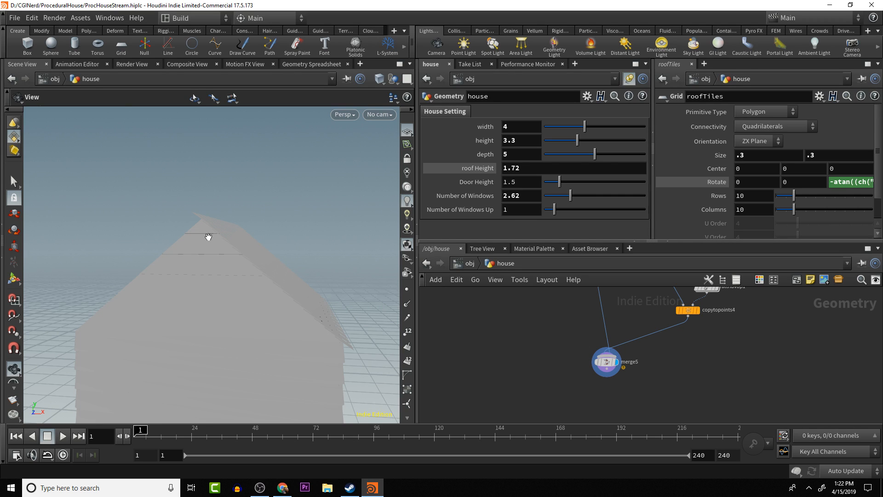
pyautogui.moveTo(596, 313); pyautogui.dragTo(595, 432, button='middle')
pyautogui.moveTo(623, 326); pyautogui.dragTo(613, 322)
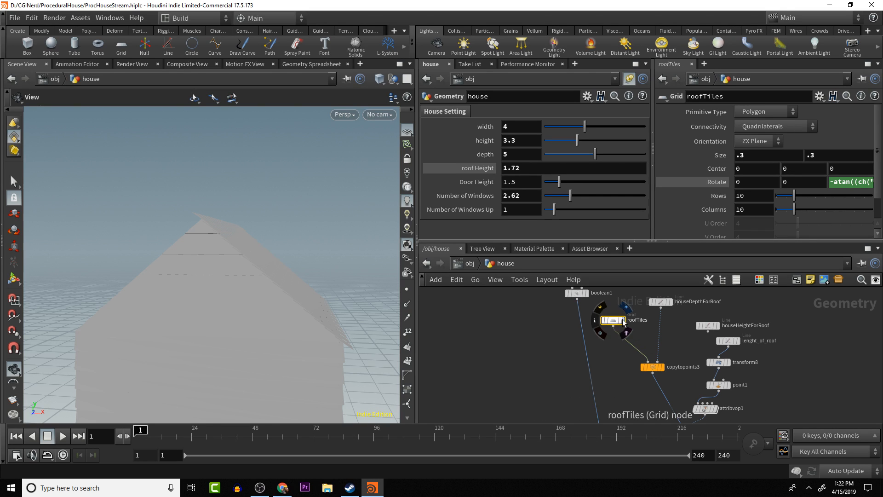
# - Display the roofTiles grid on its own and frame it to inspect the single tile's pivot and tilt
pyautogui.click(623, 321)
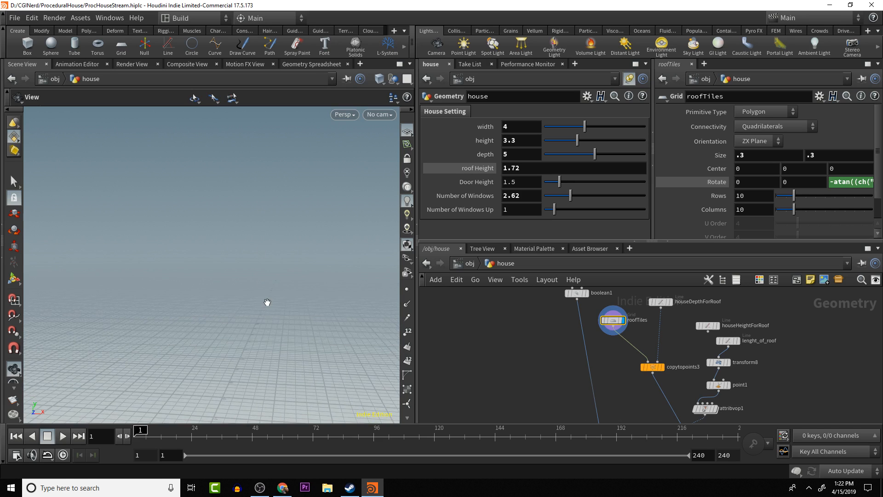
pyautogui.press('f')
pyautogui.moveTo(259, 311); pyautogui.dragTo(274, 325)
pyautogui.moveTo(274, 325); pyautogui.dragTo(275, 311, button='right')
pyautogui.moveTo(287, 308); pyautogui.dragTo(281, 289)
pyautogui.moveTo(234, 253); pyautogui.dragTo(221, 251)
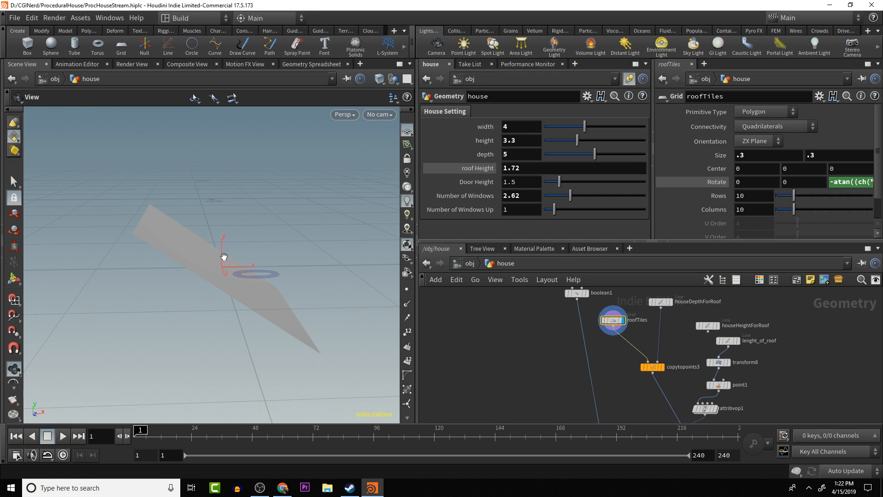
# - Link the roofTiles grid's Center X to its own X size with the expression ch("sizex")*.5
pyautogui.rightClick(769, 157)
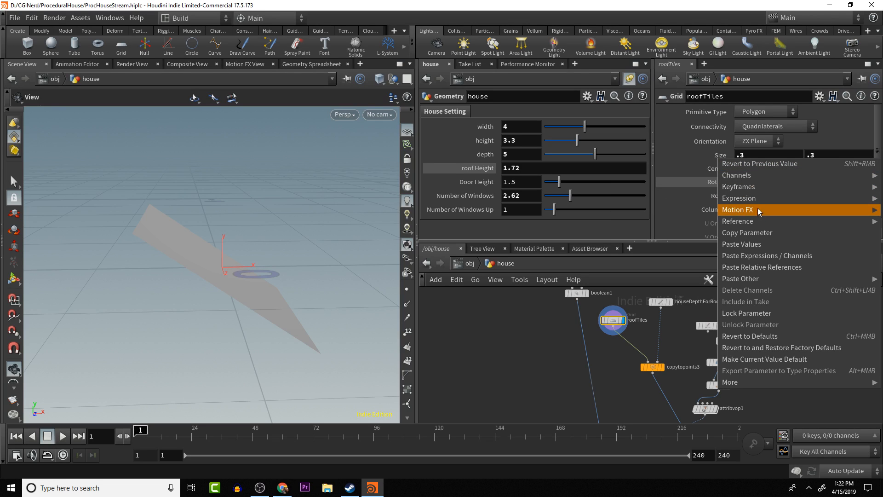
pyautogui.click(764, 236)
pyautogui.rightClick(749, 170)
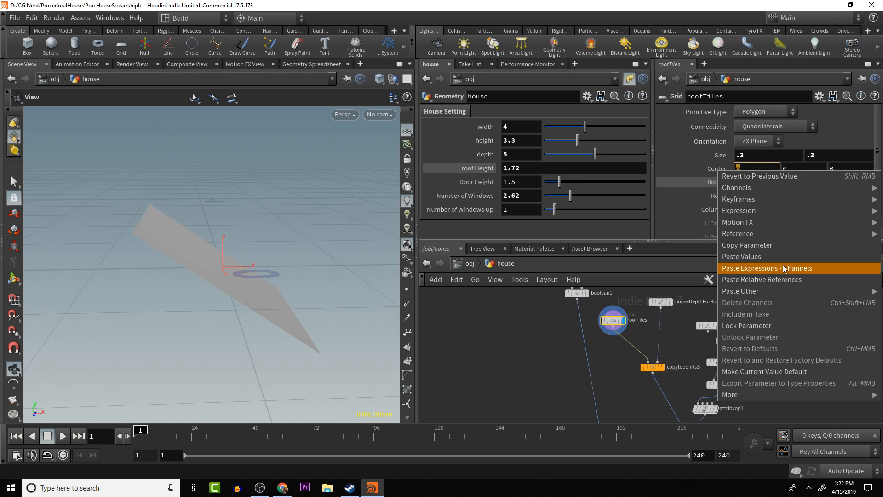
pyautogui.click(784, 279)
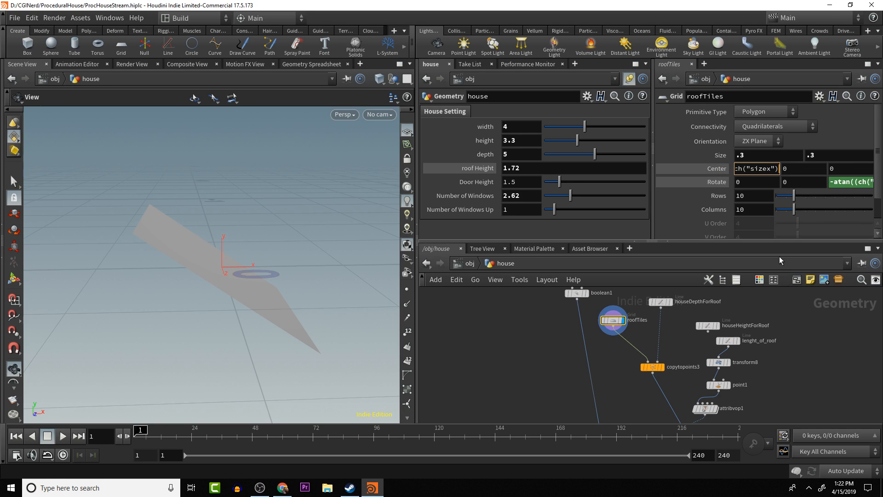
pyautogui.write('*.5')
pyautogui.press('Return')
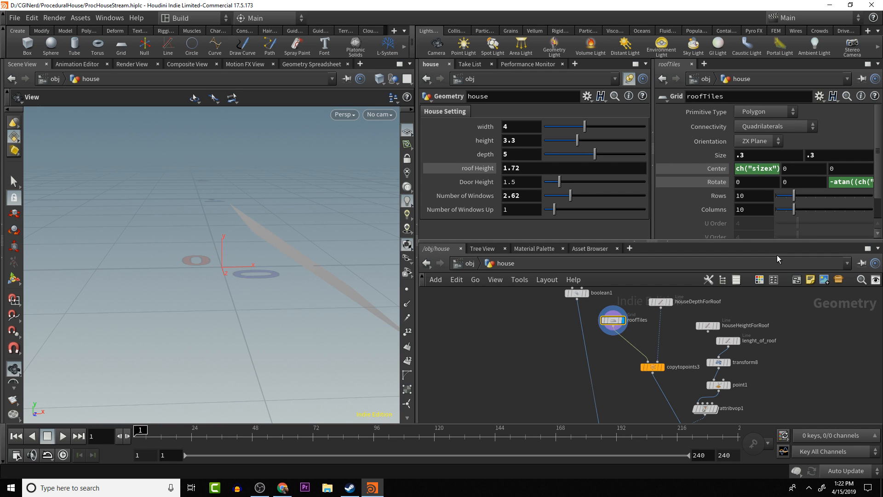
# - Display merge5 and examine how the tiles sit along the house's ridge and roof slope
pyautogui.moveTo(256, 279); pyautogui.dragTo(237, 281)
pyautogui.moveTo(627, 370); pyautogui.dragTo(567, 250)
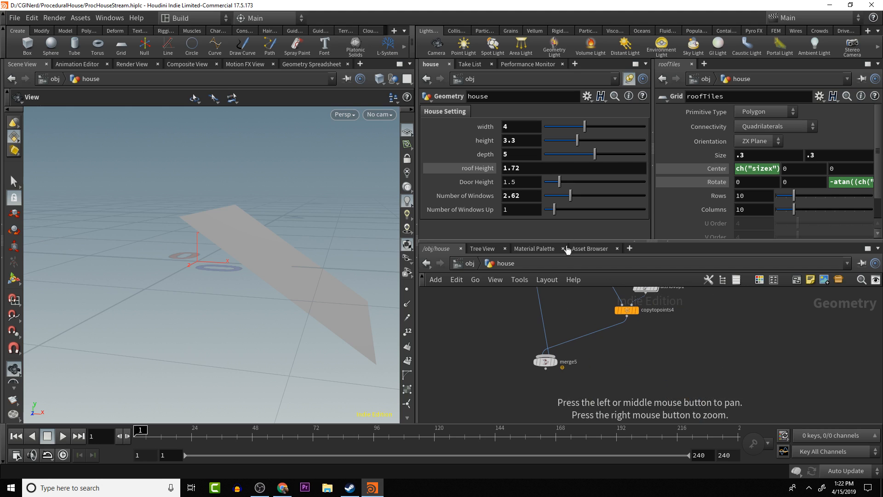
pyautogui.click(555, 362)
pyautogui.scroll(-10, 253, 265)
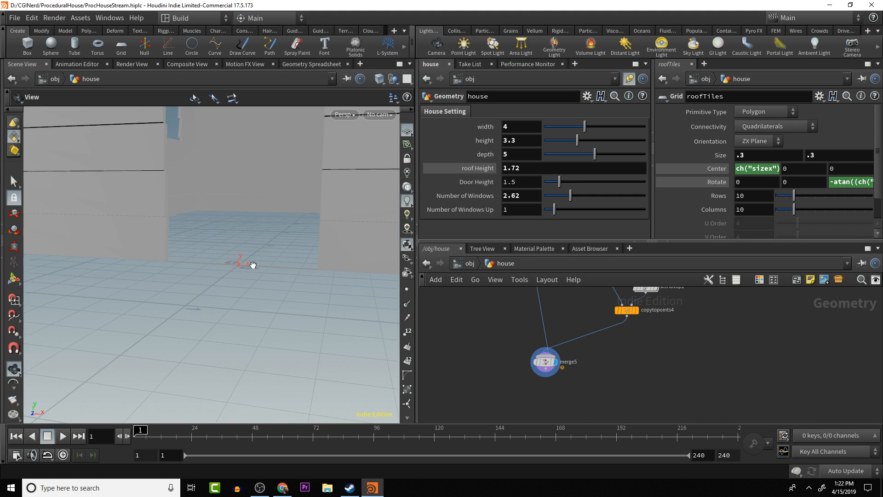
pyautogui.moveTo(254, 190); pyautogui.dragTo(265, 291)
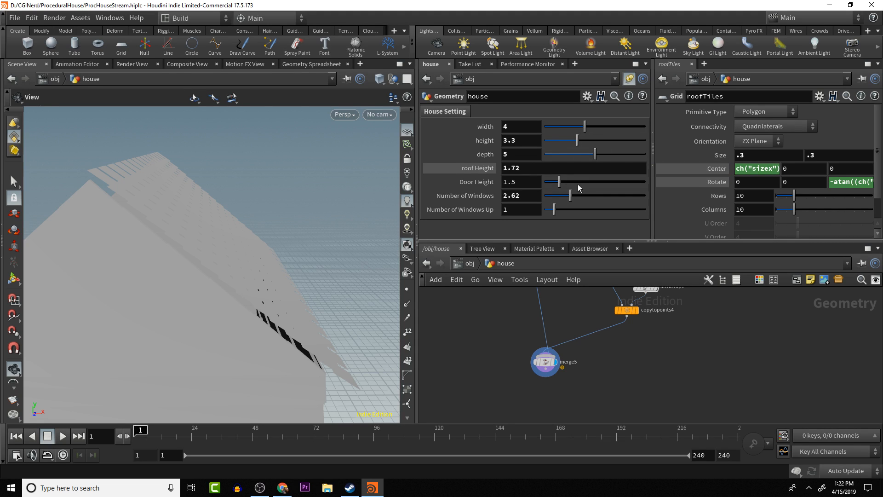
pyautogui.moveTo(566, 306); pyautogui.dragTo(580, 352)
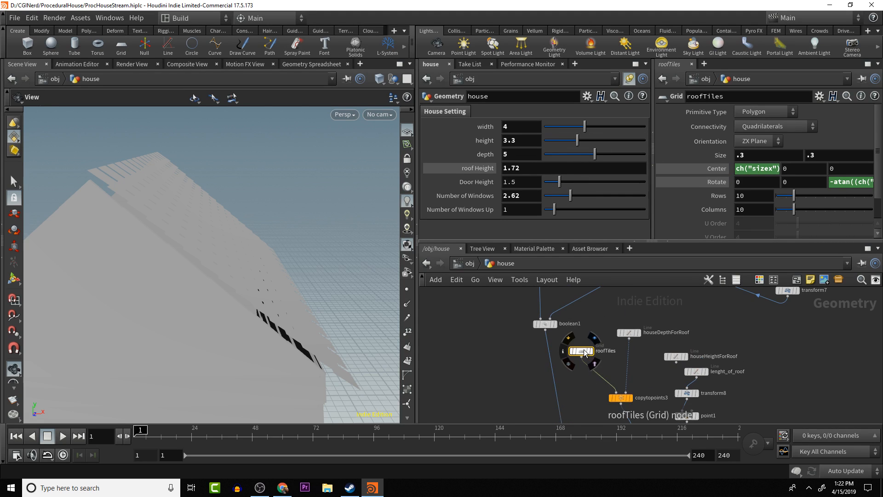
pyautogui.moveTo(332, 254); pyautogui.dragTo(301, 245)
pyautogui.moveTo(170, 195); pyautogui.dragTo(178, 173)
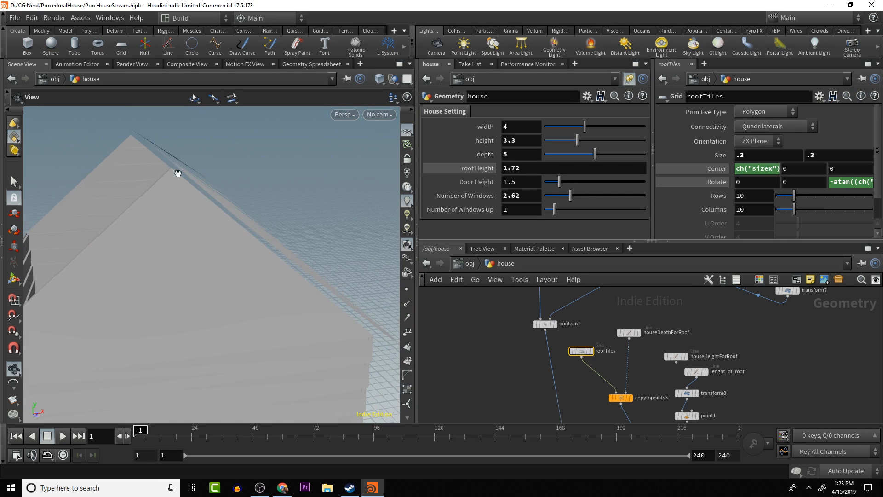
pyautogui.moveTo(211, 261)
pyautogui.mouseDown()
pyautogui.moveTo(195, 247)
pyautogui.moveTo(150, 260)
pyautogui.moveTo(171, 274)
pyautogui.moveTo(211, 264)
pyautogui.moveTo(203, 258)
pyautogui.moveTo(195, 271)
pyautogui.moveTo(209, 271)
pyautogui.moveTo(175, 276)
pyautogui.moveTo(201, 270)
pyautogui.mouseUp()
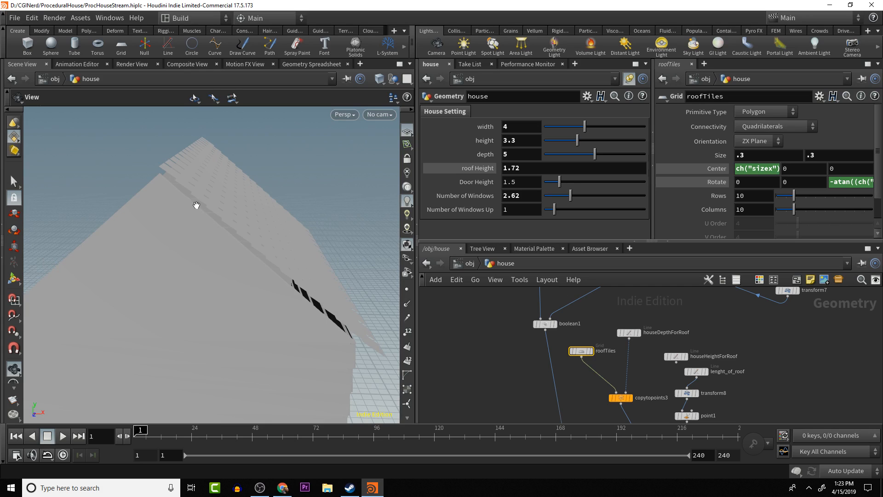
pyautogui.moveTo(196, 205); pyautogui.dragTo(169, 223)
# - Display the roofTiles grid and insert a PolyExtrude node on the wire between roofTiles and copytopoints3
pyautogui.click(602, 359)
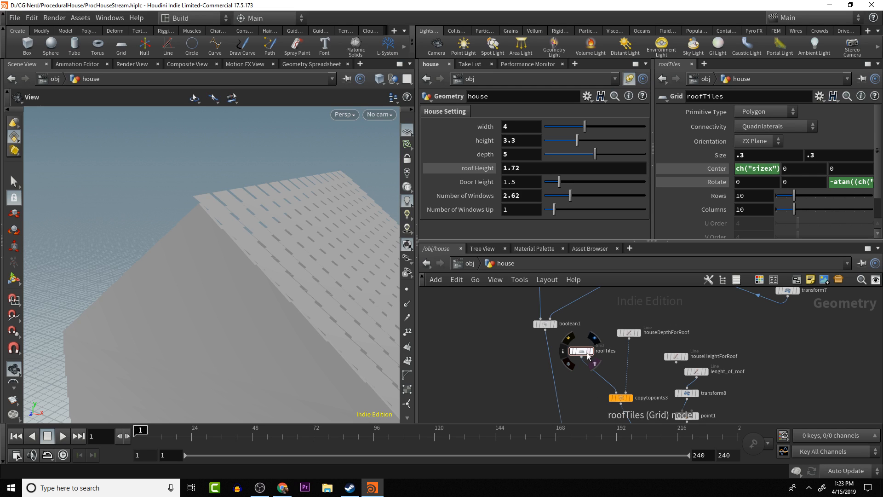
pyautogui.click(591, 352)
pyautogui.press('Tab')
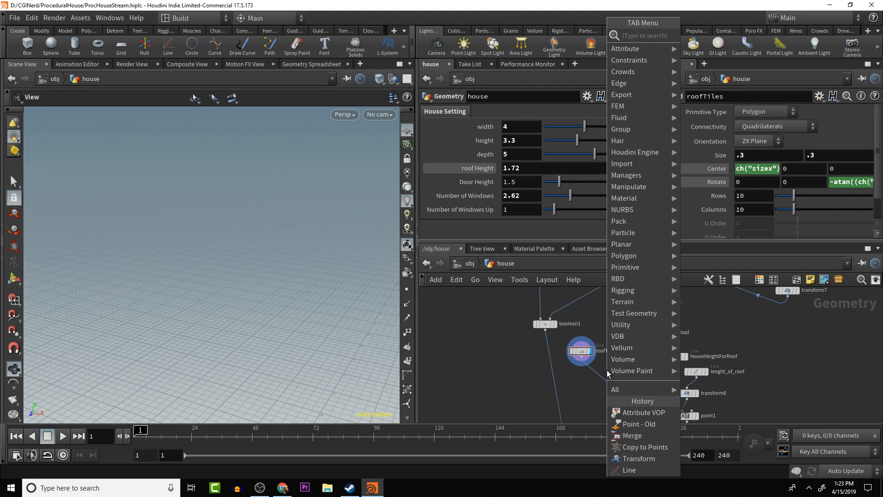
pyautogui.write('g')
pyautogui.press('BackSpace')
pyautogui.write('ext')
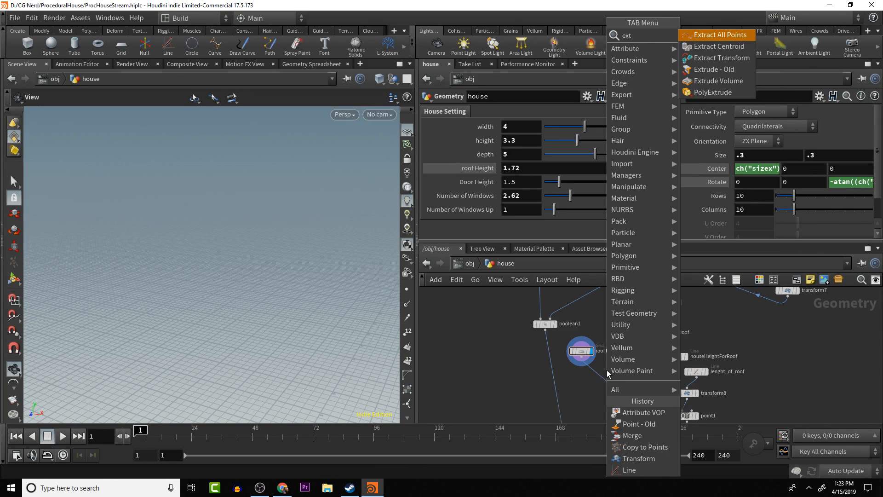
pyautogui.press('BackSpace')
pyautogui.press('BackSpace')
pyautogui.press('BackSpace')
pyautogui.write('p')
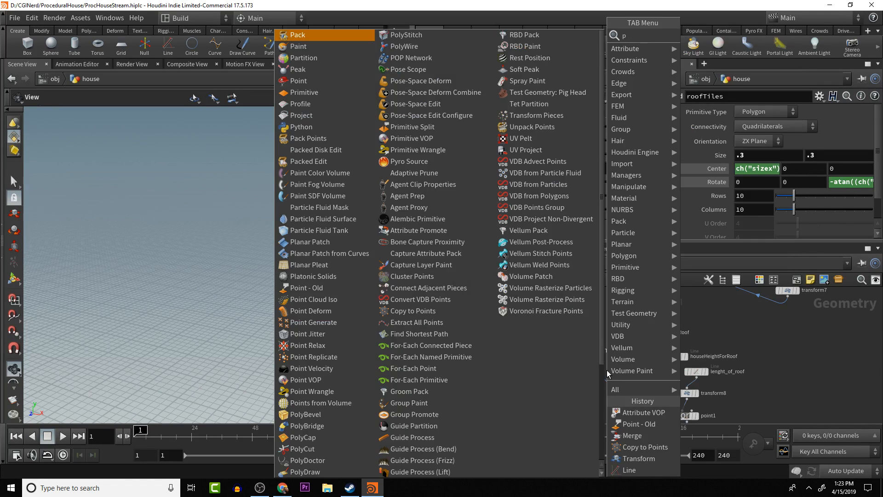
pyautogui.write('olyex')
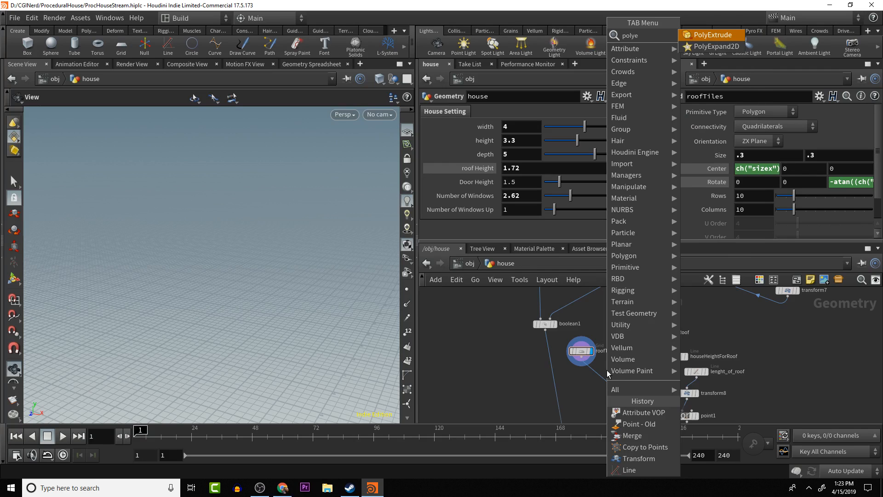
pyautogui.press('Return')
pyautogui.click(607, 374)
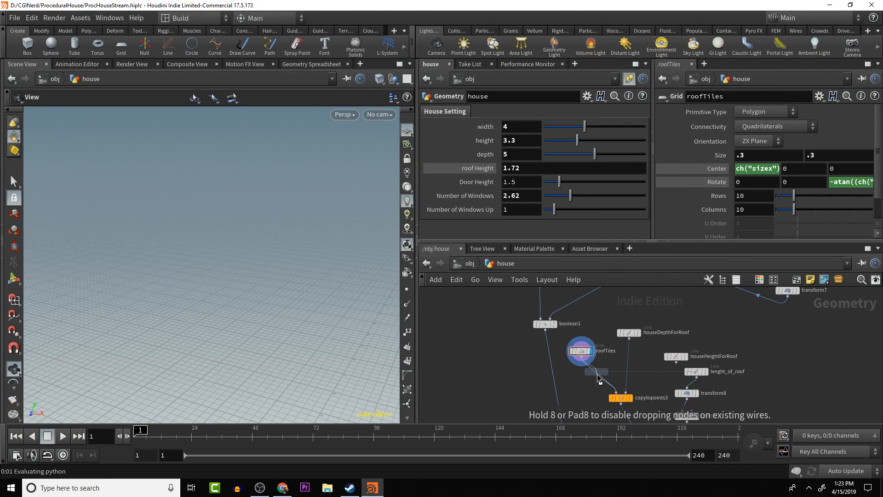
# - Display merge5 and set the PolyExtrude distance to 0.048 to thicken the roof tiles, checking them on the whole house
pyautogui.moveTo(617, 389); pyautogui.dragTo(573, 400, button='middle')
pyautogui.click(573, 400)
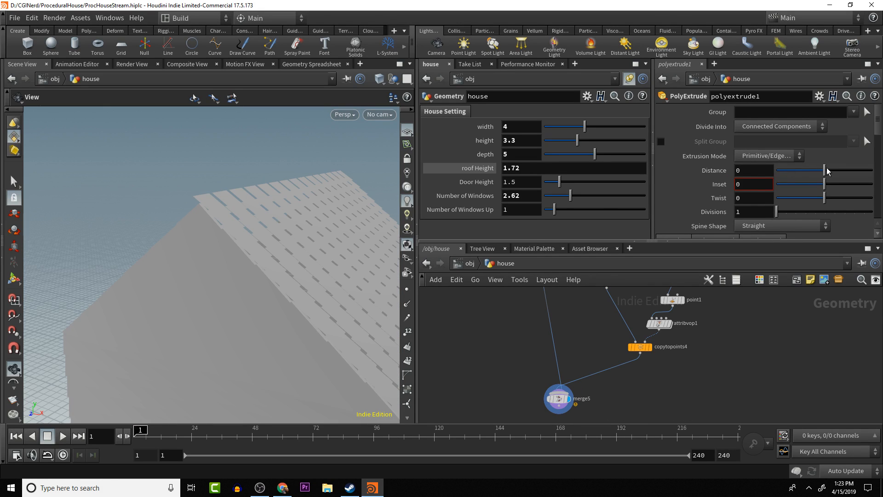
pyautogui.moveTo(824, 172)
pyautogui.mouseDown()
pyautogui.moveTo(834, 172)
pyautogui.moveTo(827, 174)
pyautogui.mouseUp()
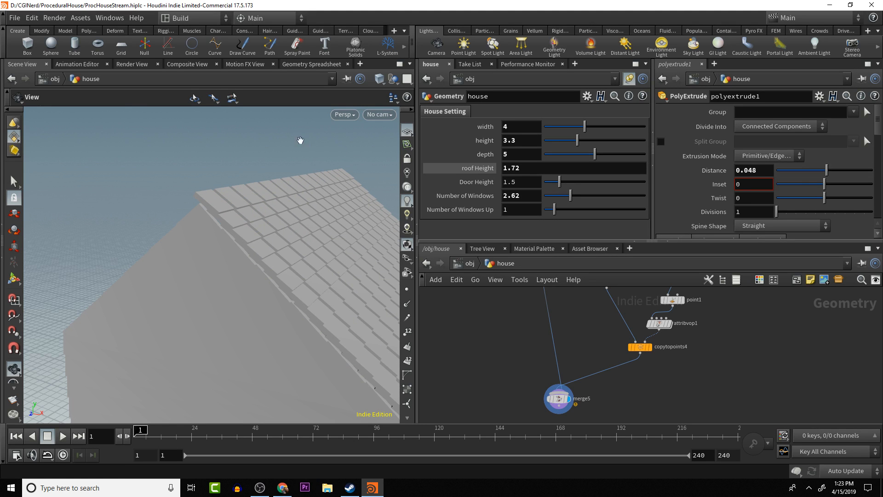
pyautogui.moveTo(249, 173); pyautogui.dragTo(188, 201)
pyautogui.scroll(-5, 218, 202)
# - Reposition the polyextrude1 node slightly so it sits neatly between roofTiles and copytopoints3 in the network
pyautogui.moveTo(638, 339); pyautogui.dragTo(600, 367, button='middle')
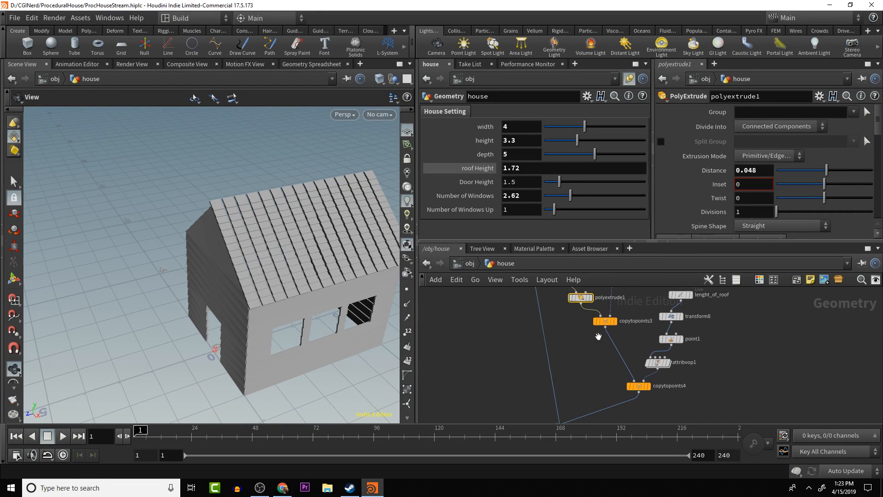
pyautogui.moveTo(597, 335); pyautogui.dragTo(595, 365, button='middle')
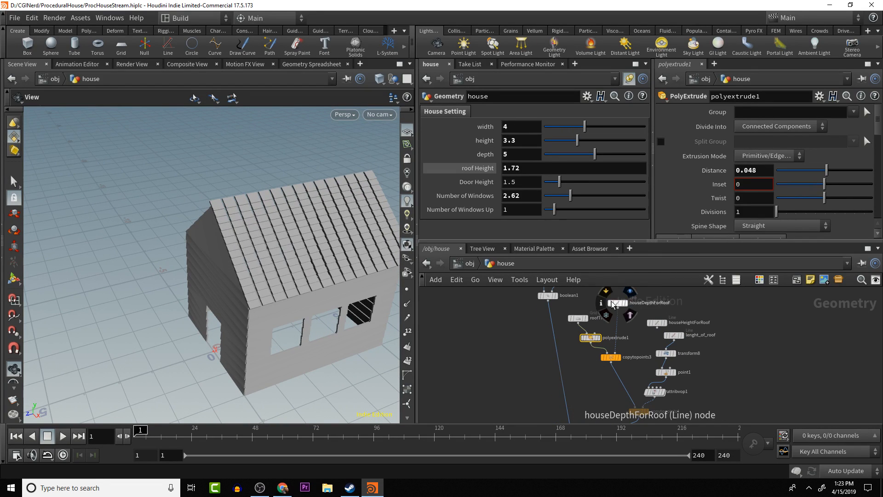
pyautogui.moveTo(580, 318); pyautogui.dragTo(580, 332)
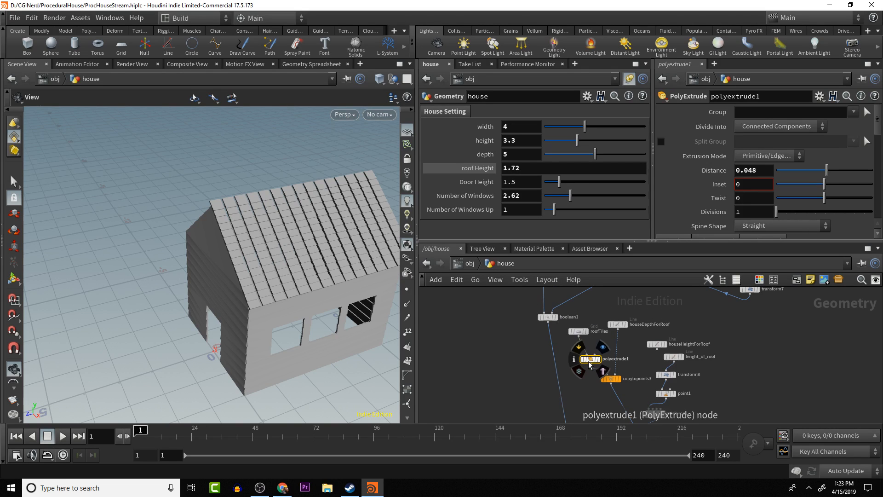
pyautogui.moveTo(592, 363); pyautogui.dragTo(591, 357)
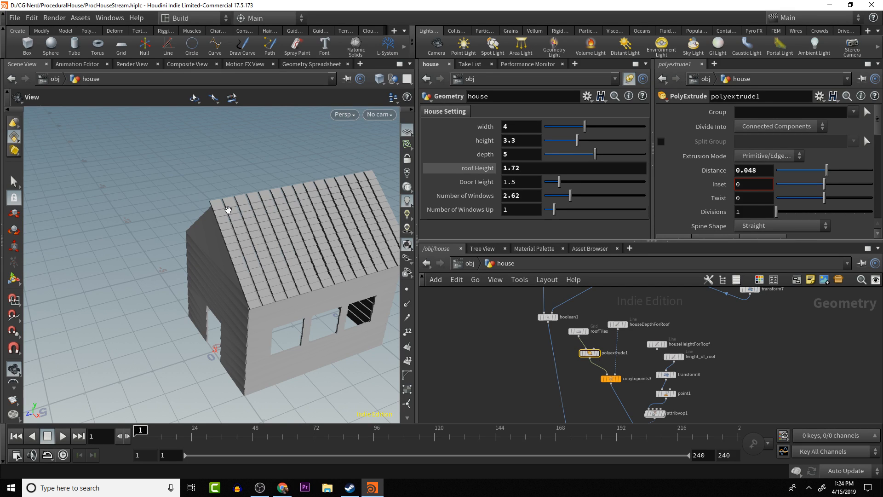
# - Reposition the copytopoints3, roofTiles, polyextrude1 and houseDepthForRoof nodes to make room for another node above copytopoints3
pyautogui.moveTo(253, 225); pyautogui.dragTo(263, 255, button='middle')
pyautogui.moveTo(264, 256); pyautogui.dragTo(235, 226)
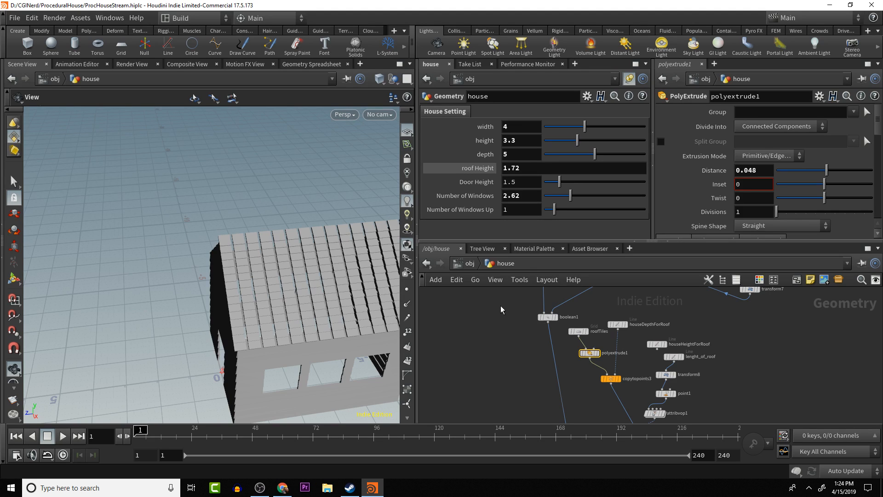
pyautogui.moveTo(611, 380); pyautogui.dragTo(621, 380)
pyautogui.moveTo(573, 332); pyautogui.dragTo(593, 357)
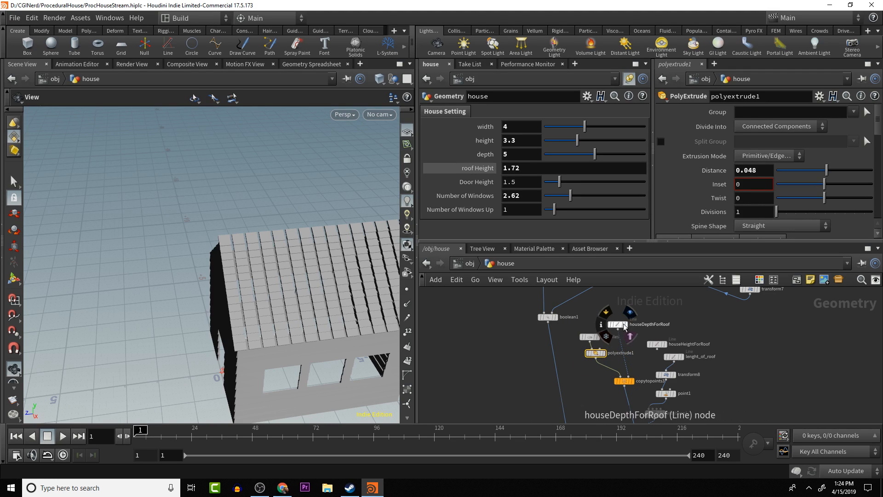
pyautogui.moveTo(615, 324); pyautogui.dragTo(621, 326)
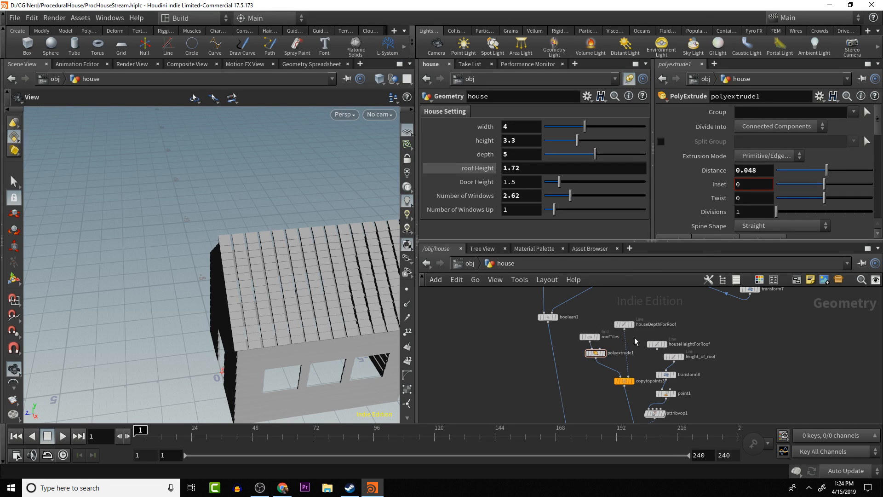
# - Insert a Group by Range node on the wire between houseDepthForRoof and copytopoints3
pyautogui.press('Tab')
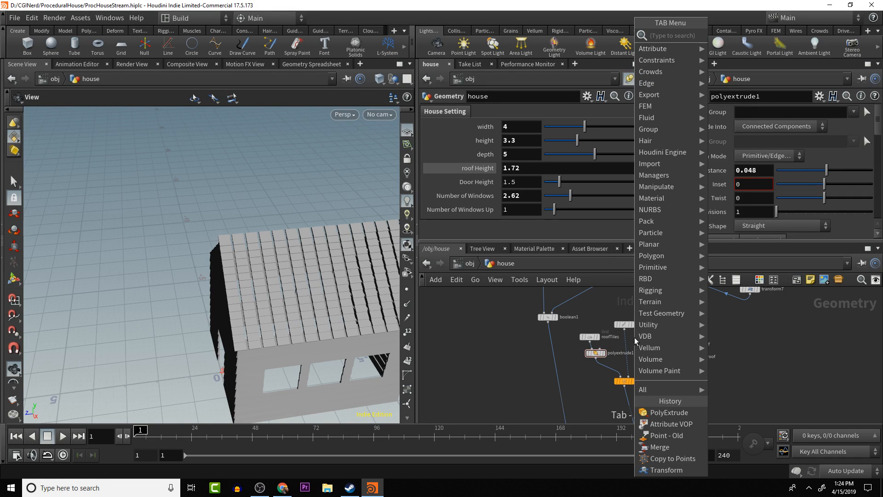
pyautogui.write('group')
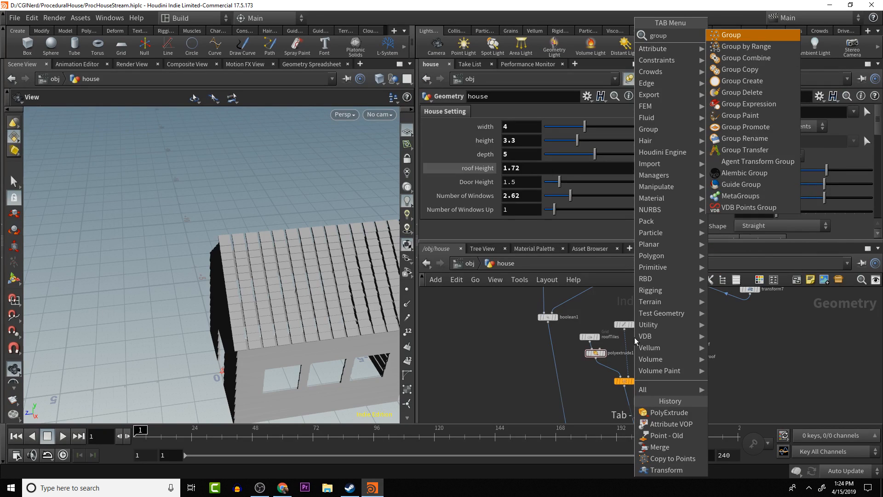
pyautogui.press('Down')
pyautogui.press('Return')
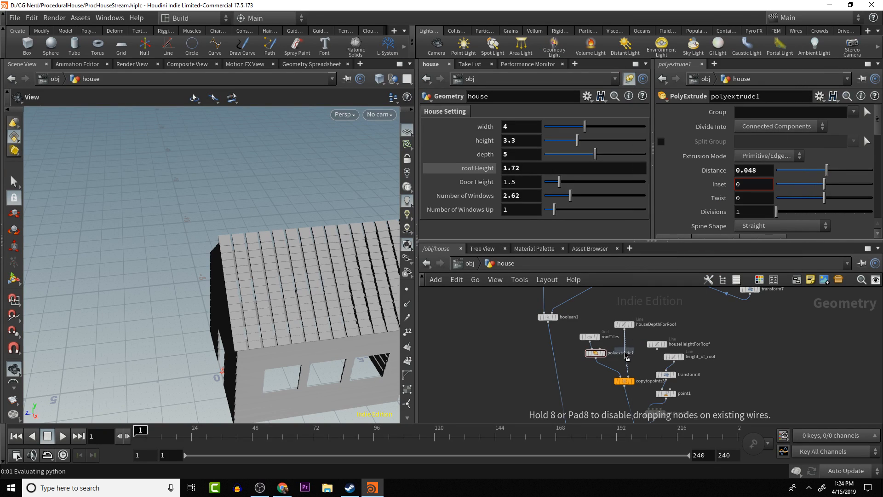
pyautogui.click(626, 349)
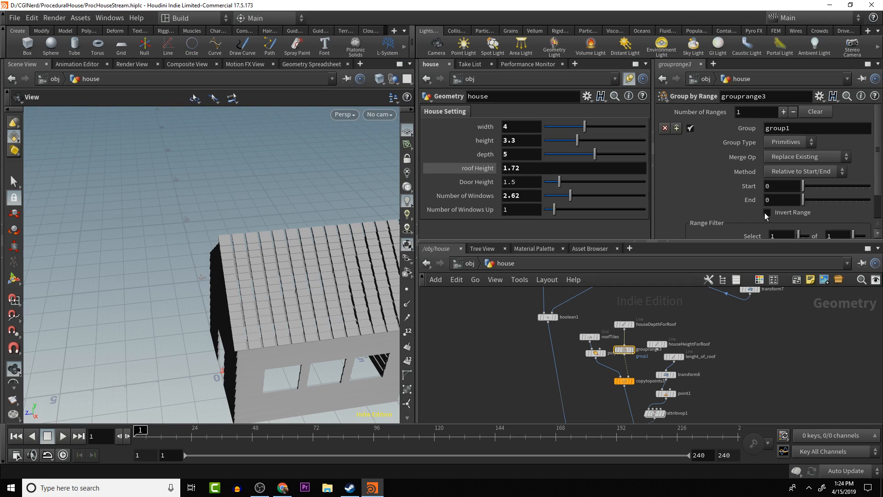
# - Set the range group to select 1 of 2 with group type Points, and name the group roofTileOffset
pyautogui.scroll(-2, 766, 217)
pyautogui.moveTo(855, 209); pyautogui.dragTo(856, 210)
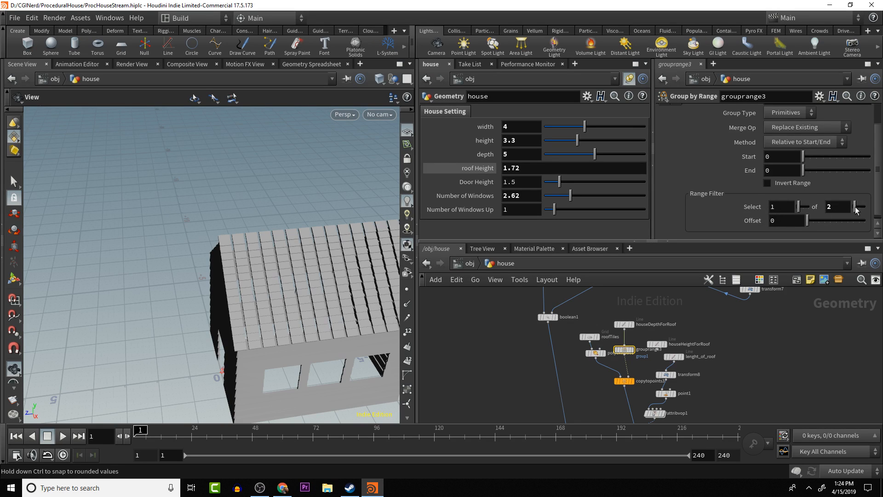
pyautogui.scroll(2, 764, 170)
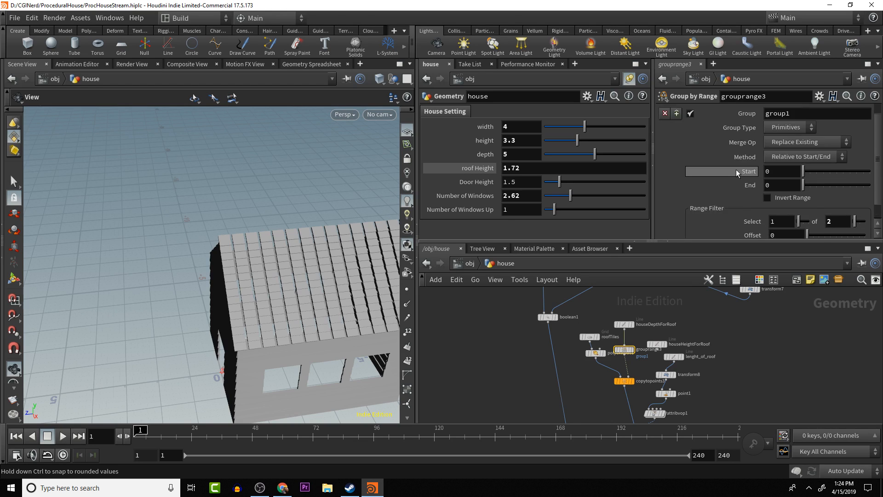
pyautogui.click(786, 143)
pyautogui.click(777, 154)
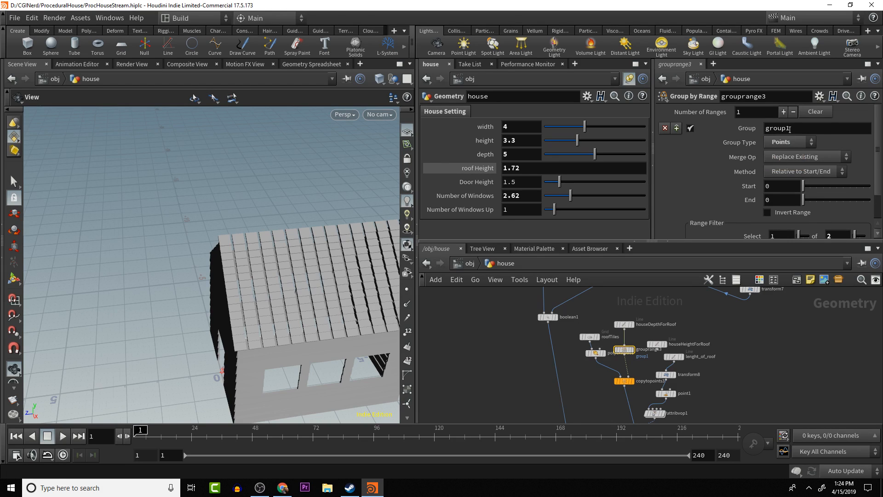
pyautogui.write('roofTileOffset')
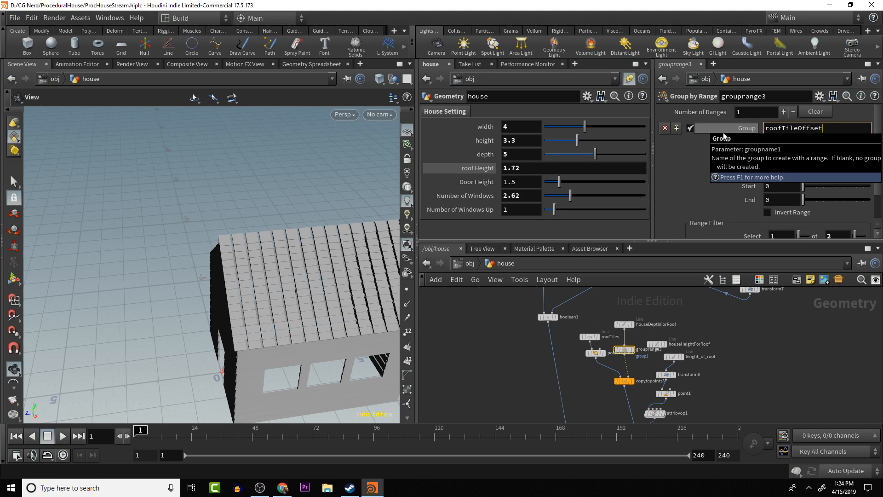
pyautogui.press('Return')
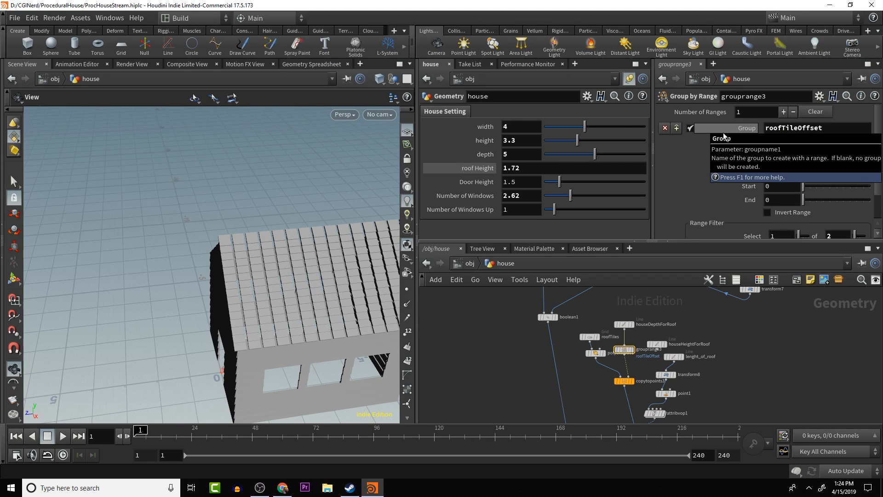
# - Restrict copytopoints3's Target Points to the roofTileOffset group and check the tile columns on the house
pyautogui.click(624, 381)
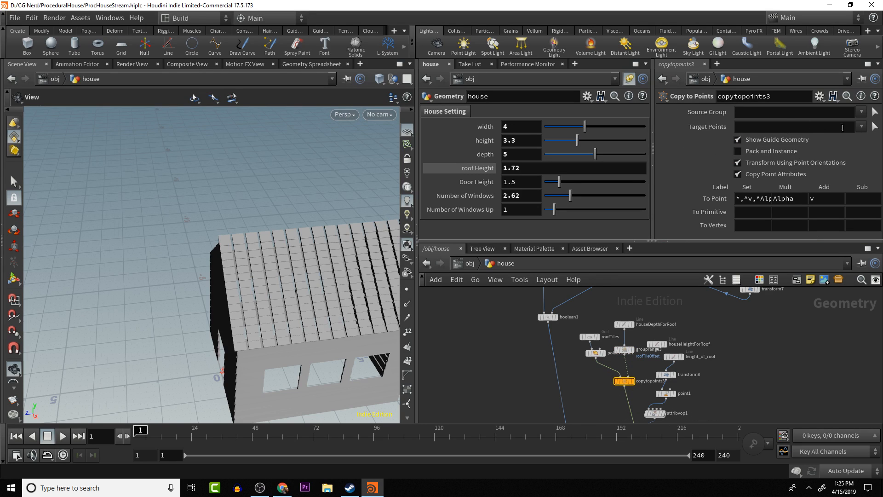
pyautogui.click(861, 127)
pyautogui.click(800, 148)
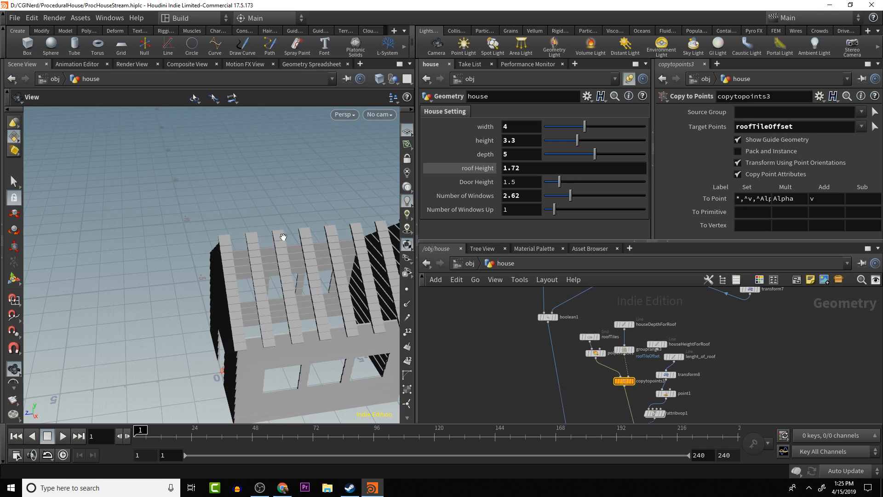
pyautogui.moveTo(266, 232); pyautogui.dragTo(256, 204)
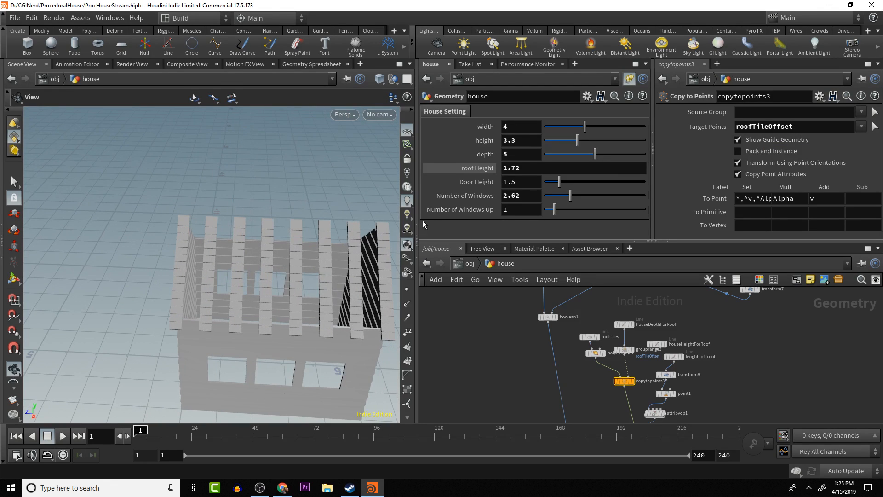
# - Display copytopoints3, then duplicate it and place the copy beside the original
pyautogui.moveTo(624, 384)
pyautogui.click(633, 382)
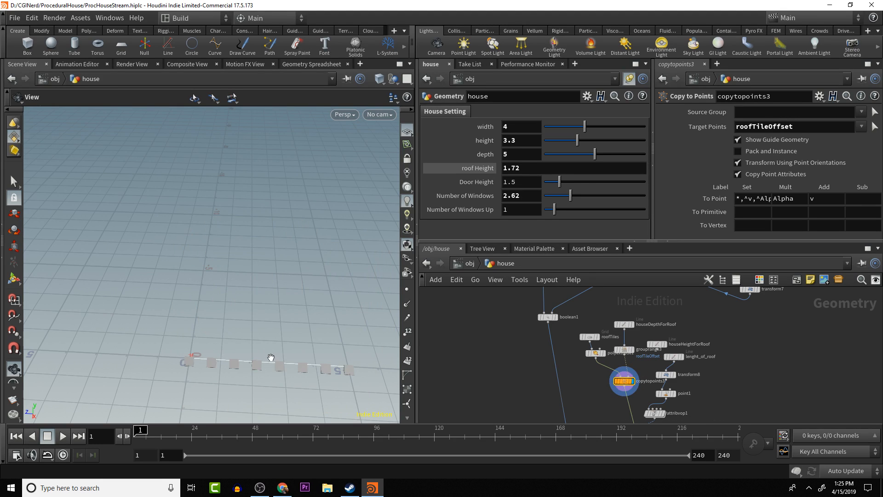
pyautogui.moveTo(581, 377); pyautogui.dragTo(606, 344, button='middle')
pyautogui.scroll(-2, 605, 342)
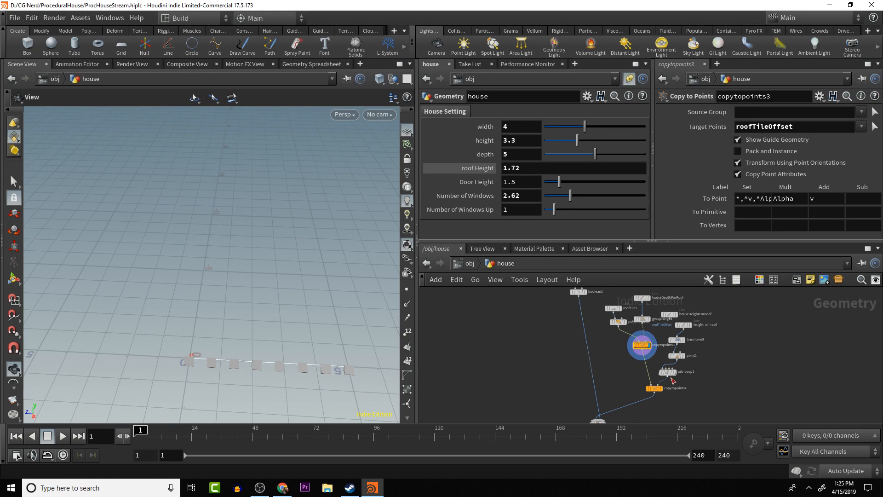
pyautogui.scroll(3, 575, 351)
pyautogui.scroll(-1, 620, 344)
pyautogui.moveTo(620, 344); pyautogui.dragTo(609, 335, button='middle')
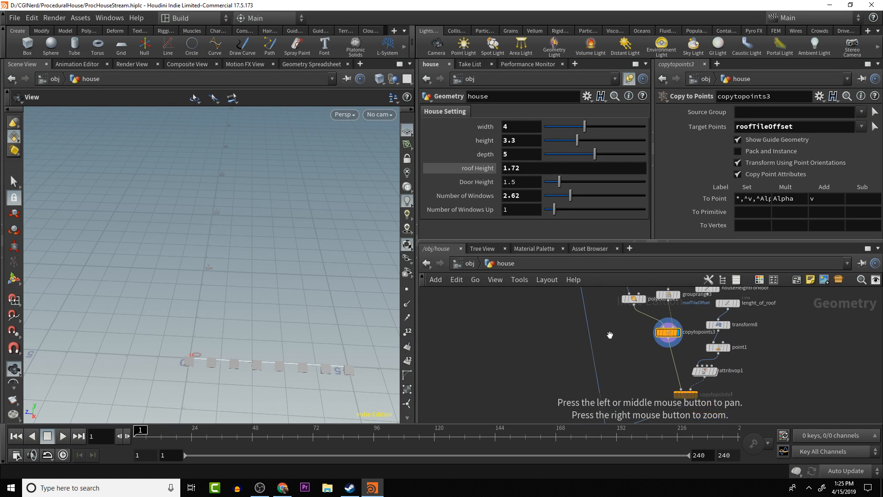
pyautogui.hotkey('ctrl', 'c')
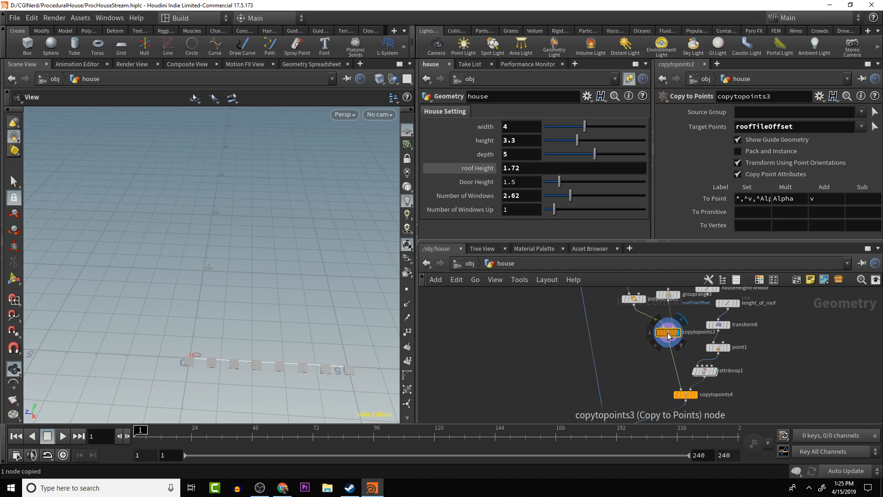
pyautogui.hotkey('ctrl', 'v')
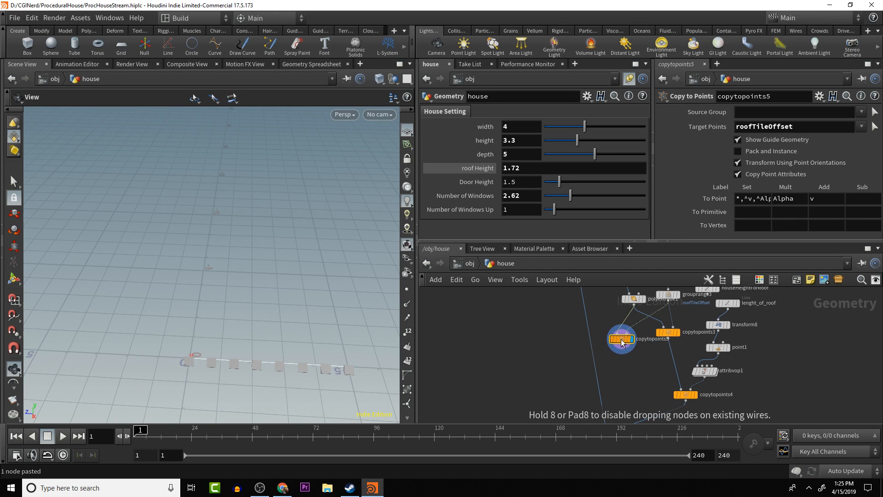
pyautogui.click(637, 338)
pyautogui.moveTo(639, 337); pyautogui.dragTo(648, 355, button='middle')
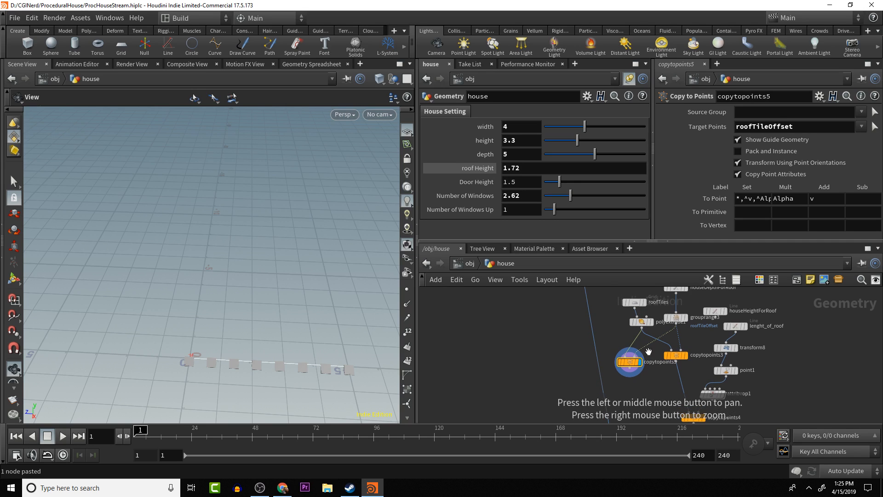
pyautogui.moveTo(630, 363); pyautogui.dragTo(632, 356)
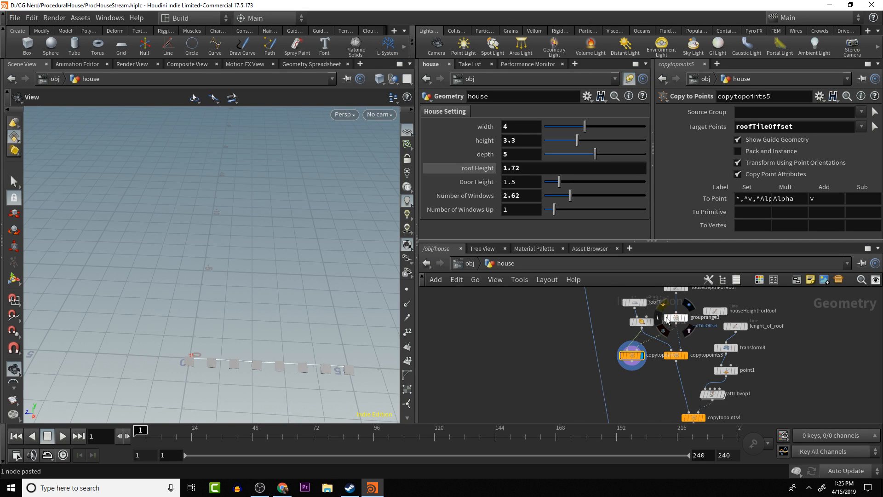
# - Duplicate the grouprange3 node and insert the copy on the wire between houseDepthForRoof and copytopoints5
pyautogui.click(678, 318)
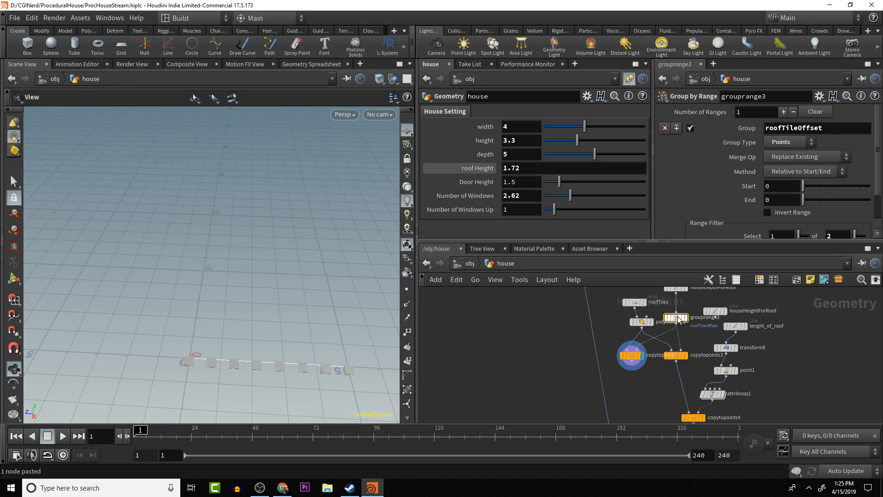
pyautogui.hotkey('ctrl', 'v')
pyautogui.moveTo(679, 319); pyautogui.dragTo(621, 356)
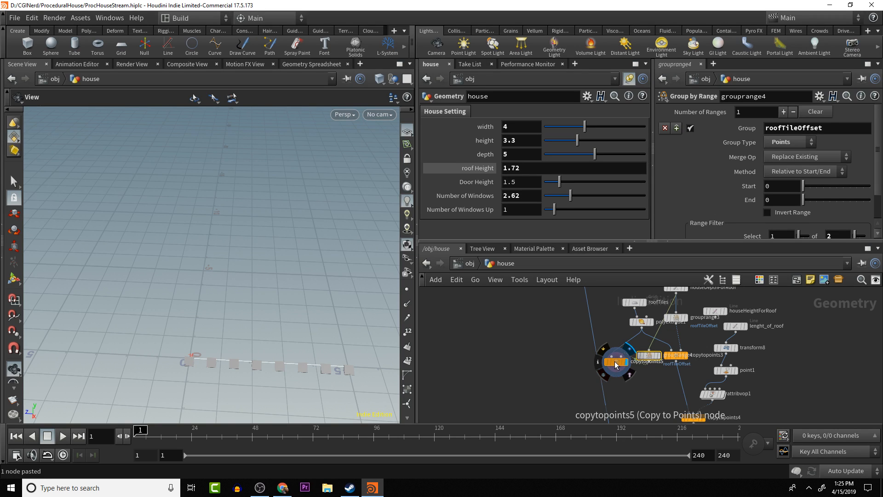
# - Set the Start value of grouprange4 to 1 so copytopoints5 uses the alternate points
pyautogui.click(617, 365)
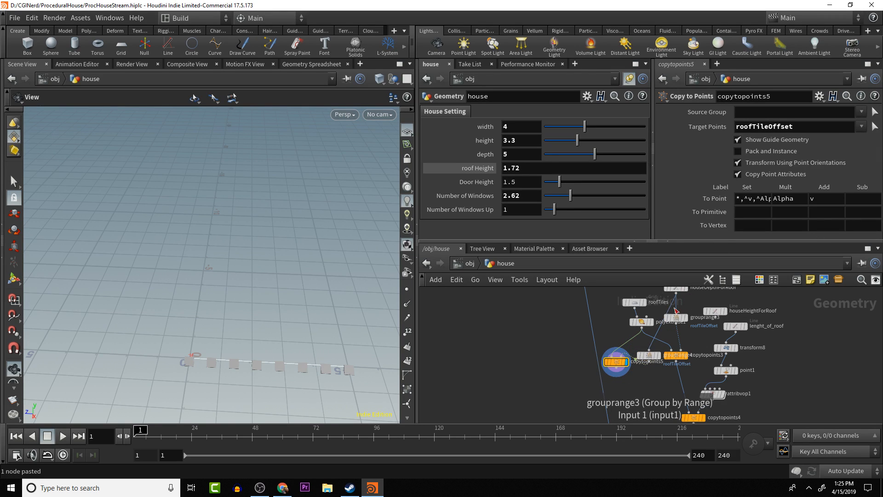
pyautogui.click(648, 355)
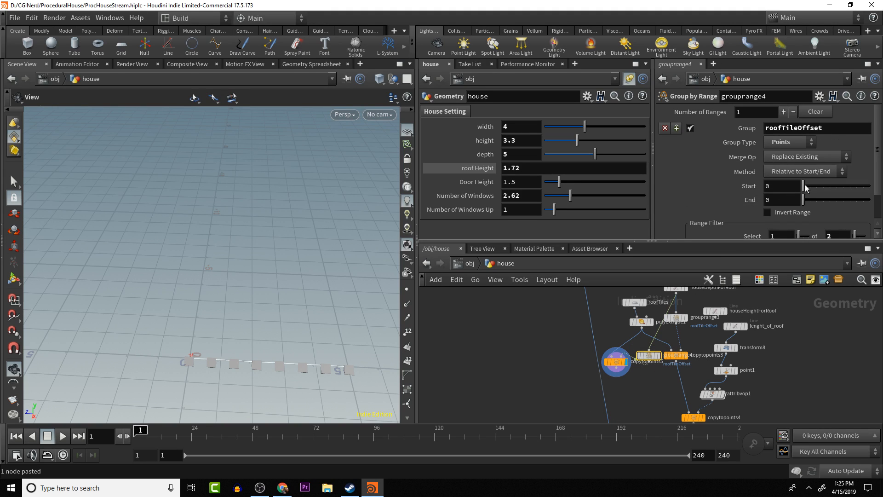
pyautogui.moveTo(805, 185); pyautogui.dragTo(809, 186)
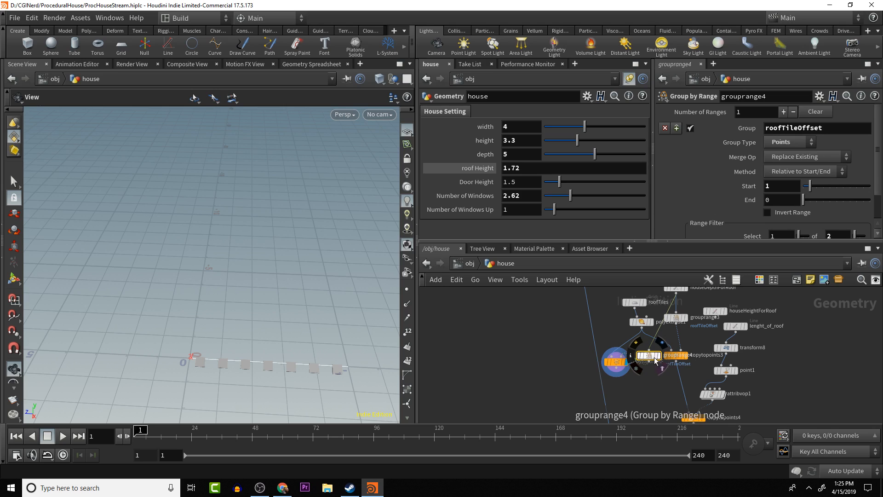
# - Alternate the display between copytopoints3 and copytopoints5 to compare the positions of their tile rows
pyautogui.moveTo(672, 381); pyautogui.dragTo(665, 350, button='middle')
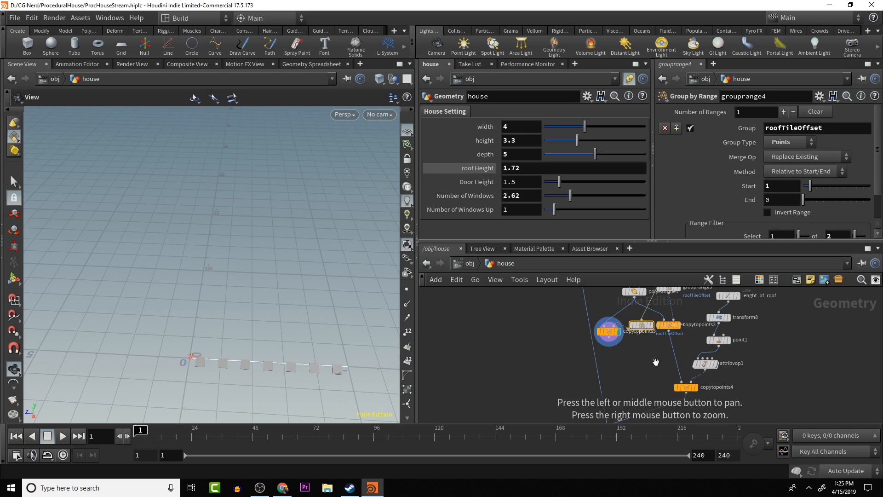
pyautogui.moveTo(670, 327)
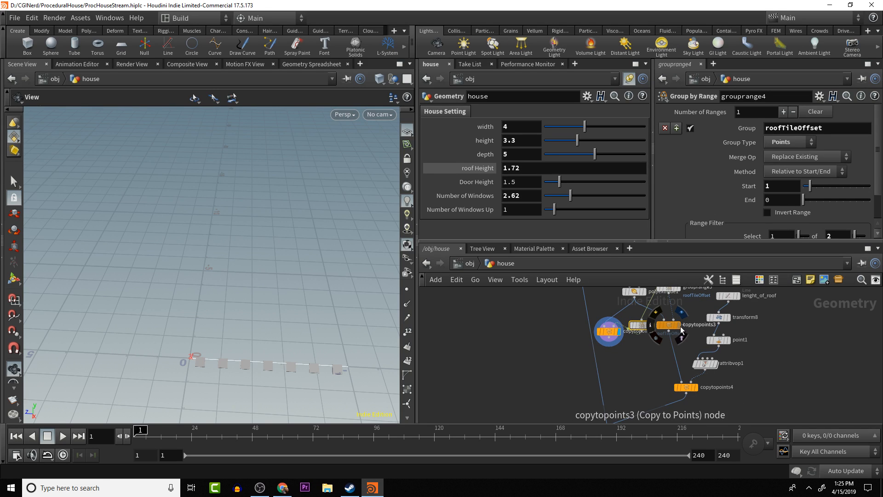
pyautogui.click(681, 317)
pyautogui.moveTo(620, 336)
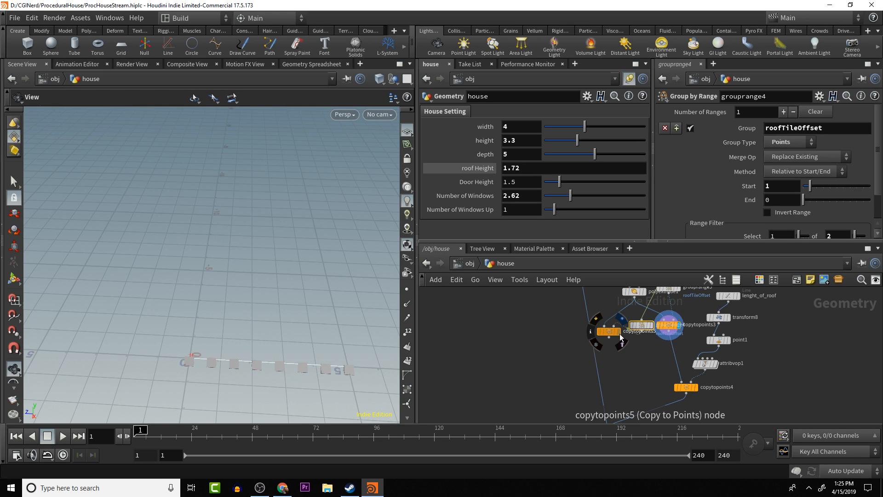
pyautogui.click(621, 318)
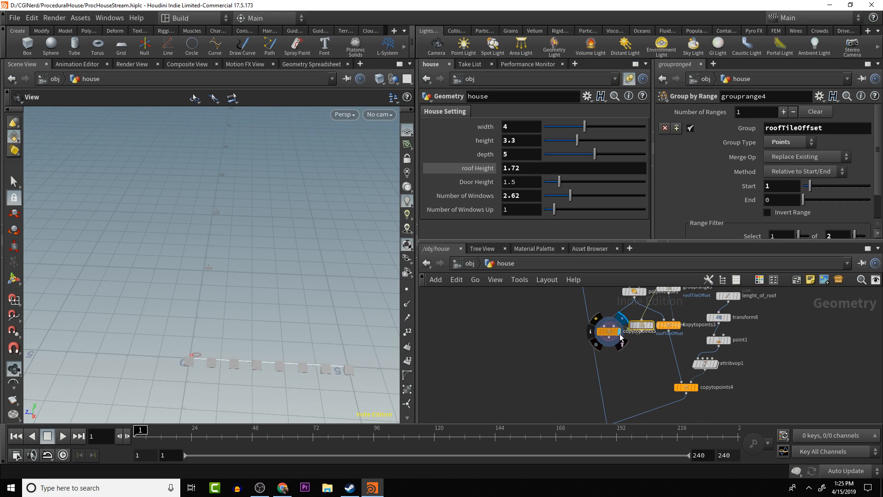
pyautogui.click(681, 314)
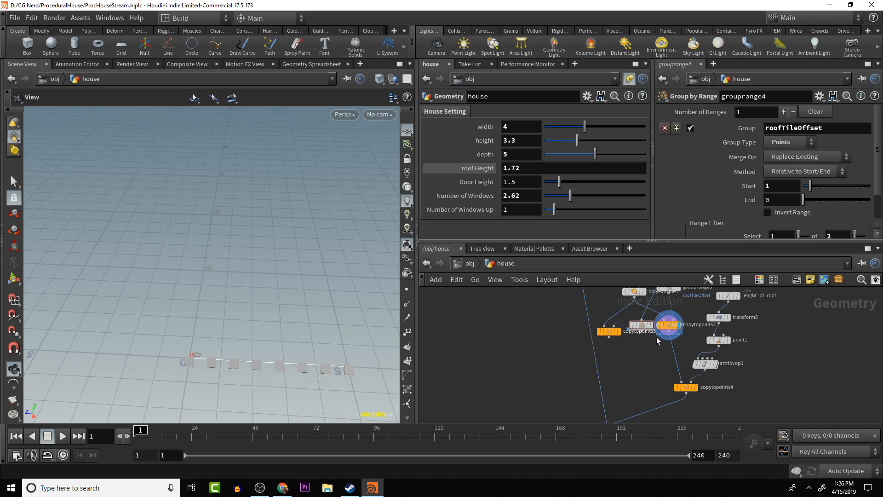
# - Display copytopoints4 and examine the tile columns along the roof slope
pyautogui.click(685, 388)
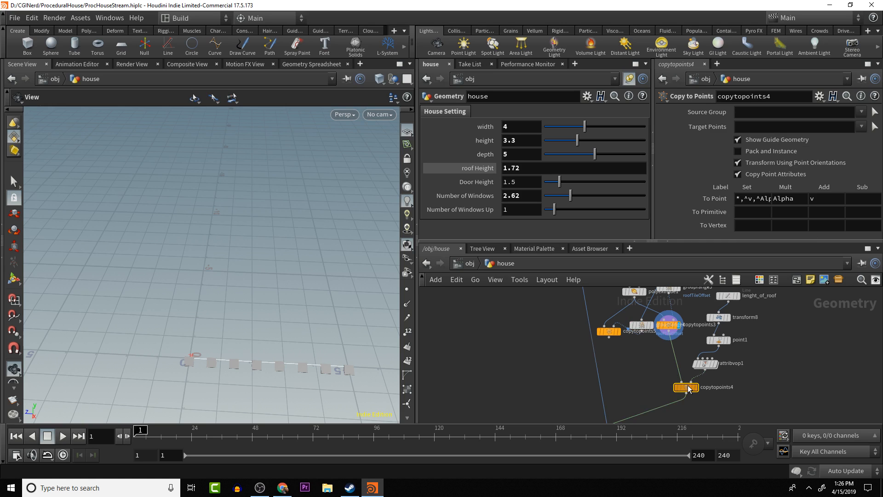
pyautogui.click(699, 375)
pyautogui.moveTo(282, 293); pyautogui.dragTo(504, 286)
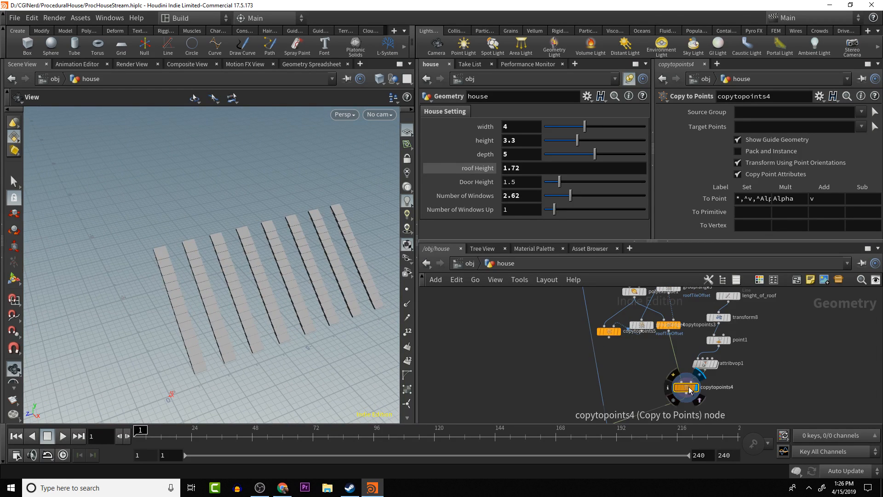
# - Insert a Group node on the wire between attribvop1 and copytopoints4
pyautogui.moveTo(694, 386); pyautogui.dragTo(687, 394)
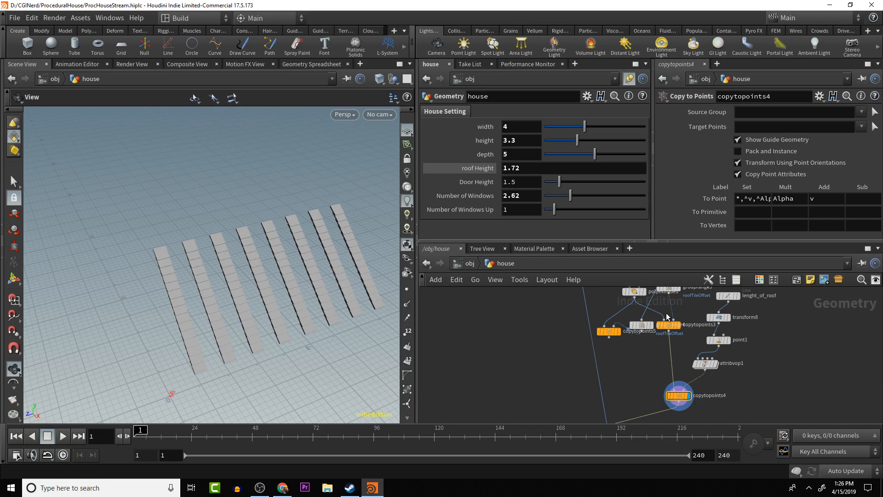
pyautogui.moveTo(670, 299); pyautogui.dragTo(671, 316, button='middle')
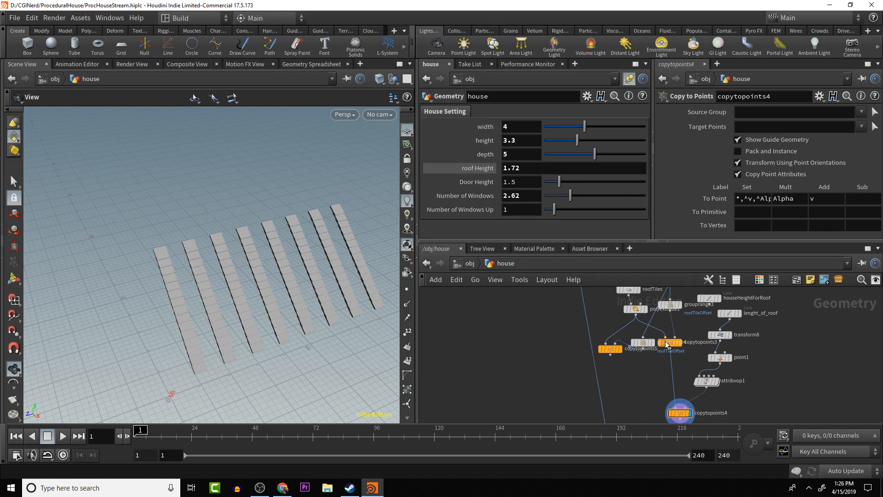
pyautogui.moveTo(670, 345)
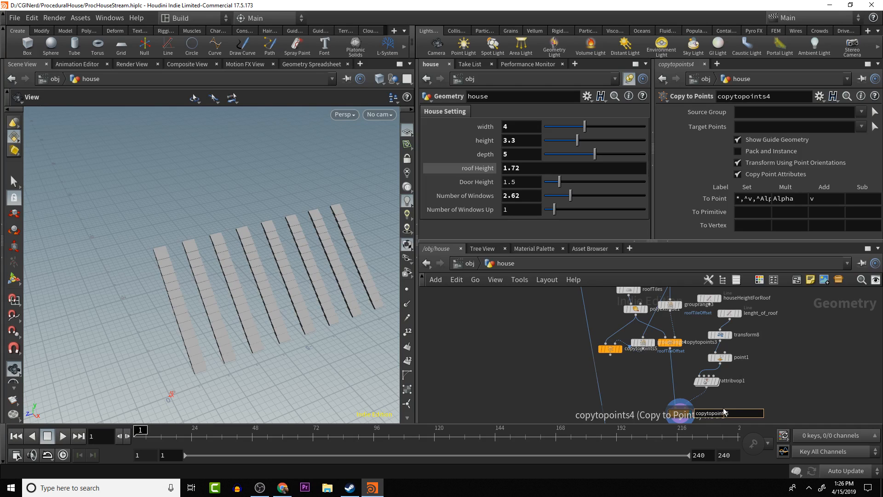
pyautogui.press('Tab')
pyautogui.write('gr')
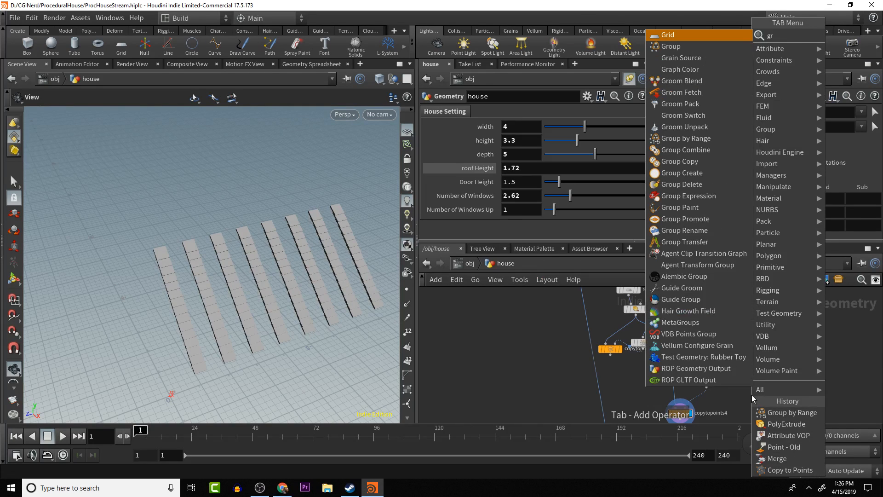
pyautogui.write('oup')
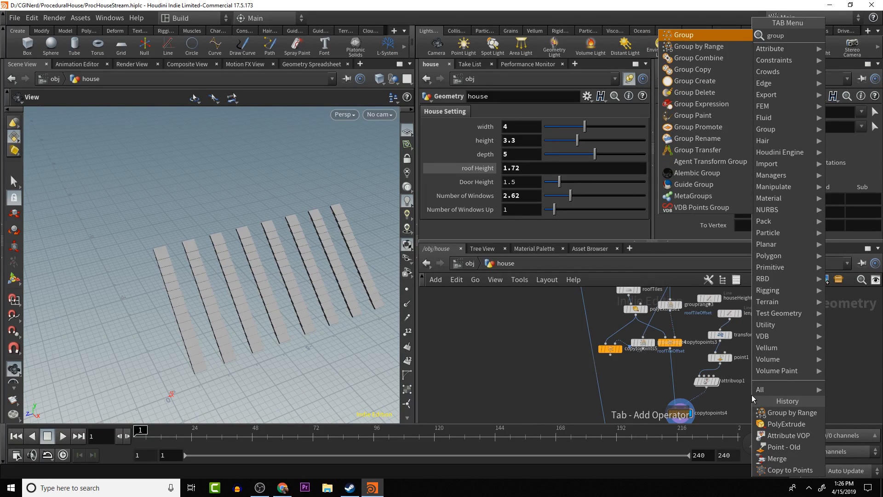
pyautogui.press('Return')
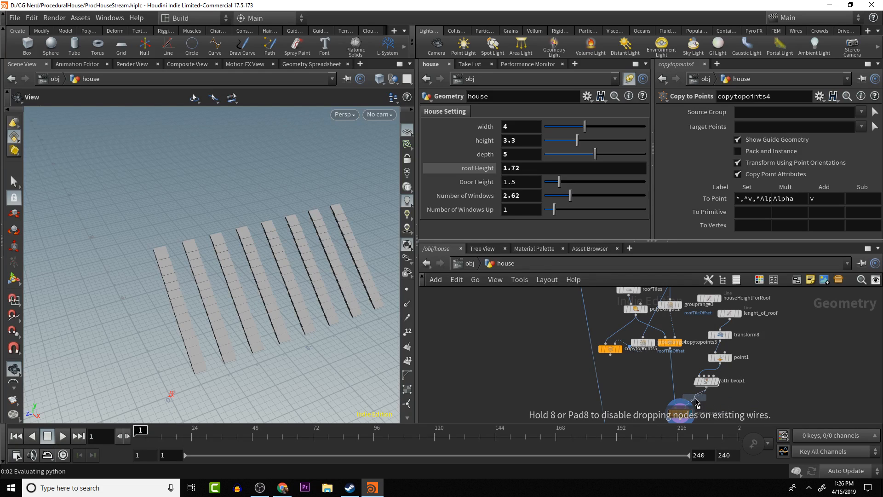
pyautogui.click(696, 398)
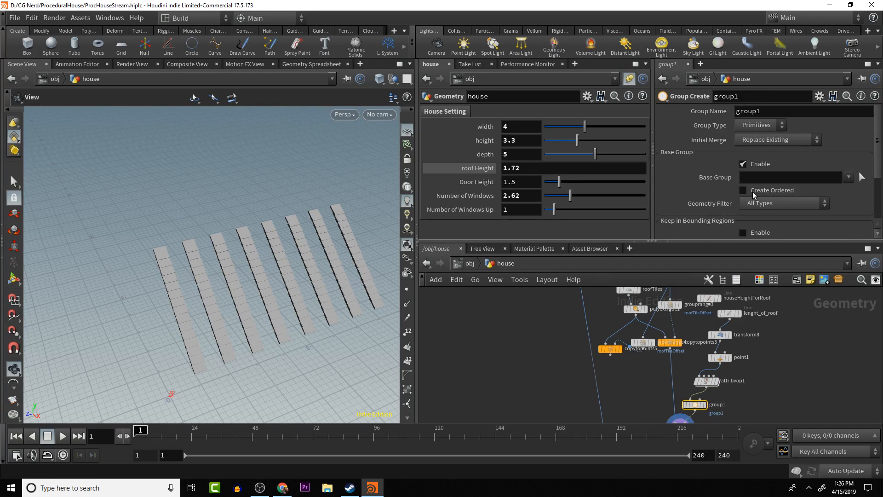
# - Name the new group roofTileAlt and set its group type to Points
pyautogui.doubleClick(769, 110)
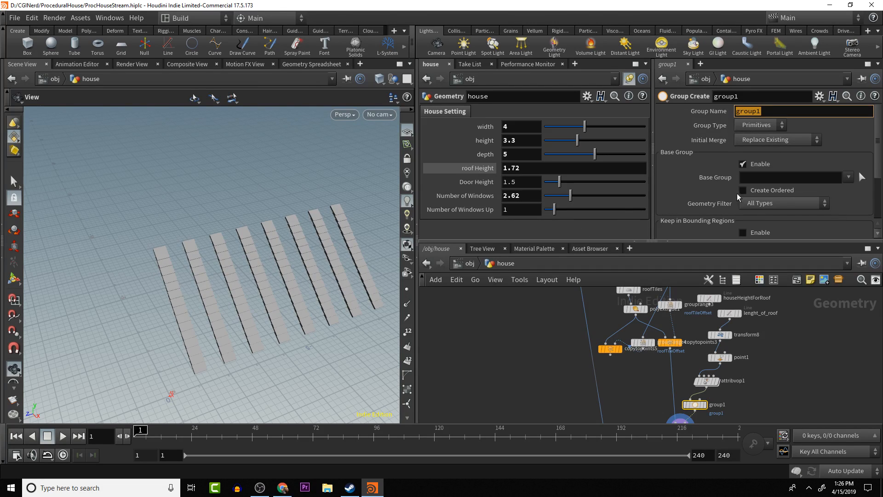
pyautogui.scroll(-1, 695, 186)
pyautogui.scroll(1, 691, 194)
pyautogui.write('roofTileAlt')
pyautogui.press('Return')
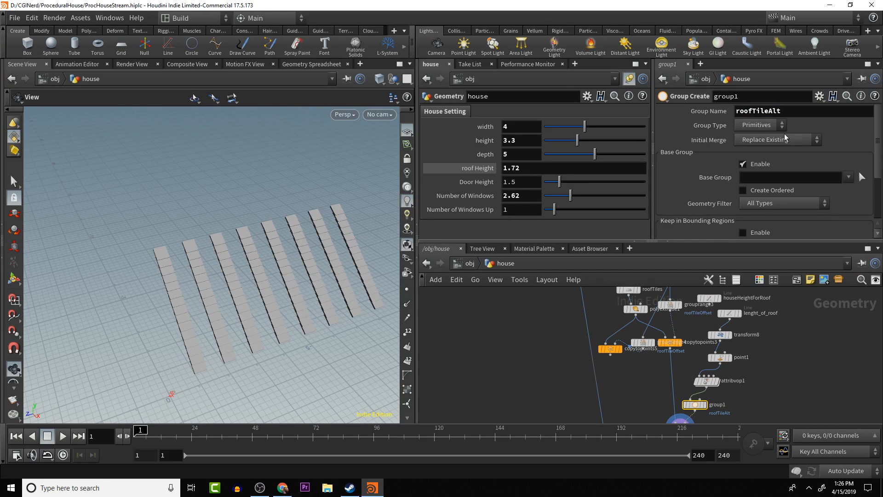
pyautogui.click(761, 125)
pyautogui.click(754, 145)
pyautogui.scroll(-1, 797, 220)
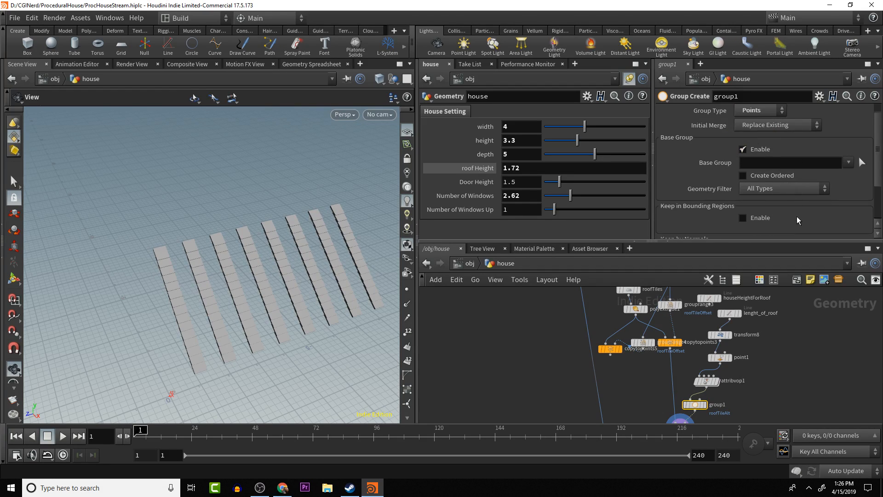
pyautogui.scroll(-1, 797, 220)
pyautogui.scroll(1, 797, 219)
pyautogui.scroll(1, 764, 146)
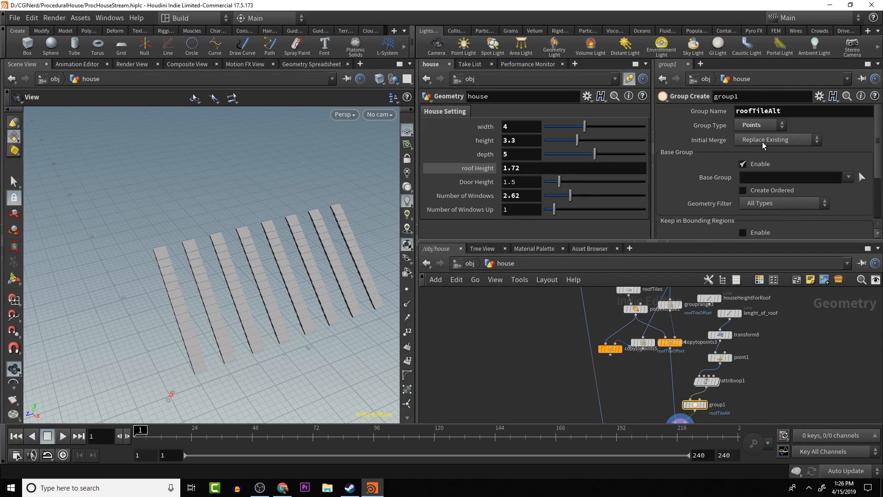
# - Copy the group name roofTileAlt and delete the group1 node
pyautogui.doubleClick(792, 112)
pyautogui.scroll(-1, 697, 340)
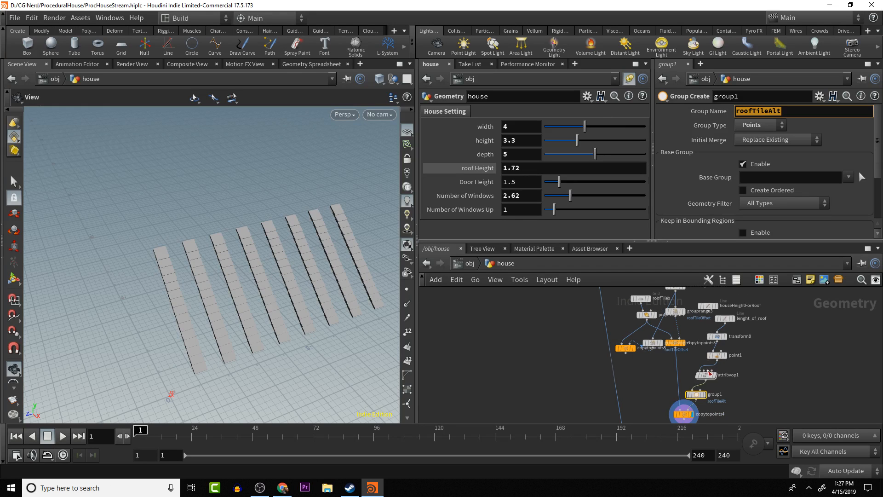
pyautogui.moveTo(696, 395)
pyautogui.press('Delete')
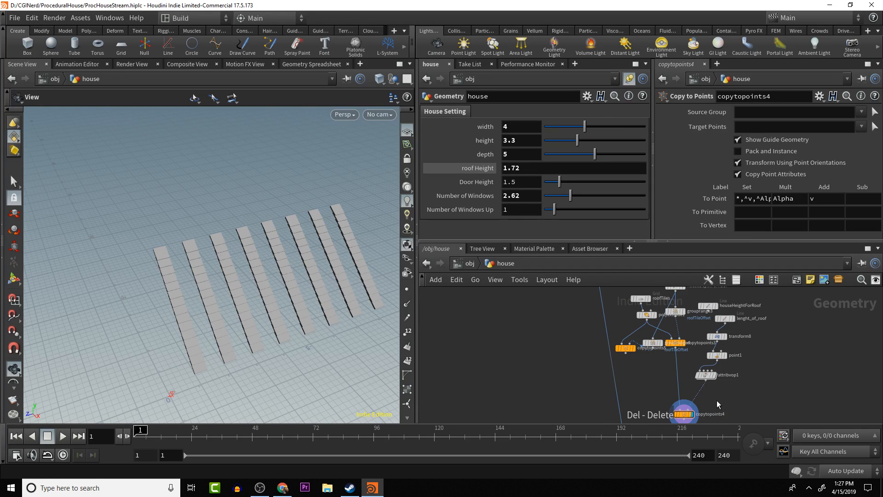
# - Insert a Group by Range node on the wire between attribvop1 and copytopoints4
pyautogui.press('Tab')
pyautogui.write('group')
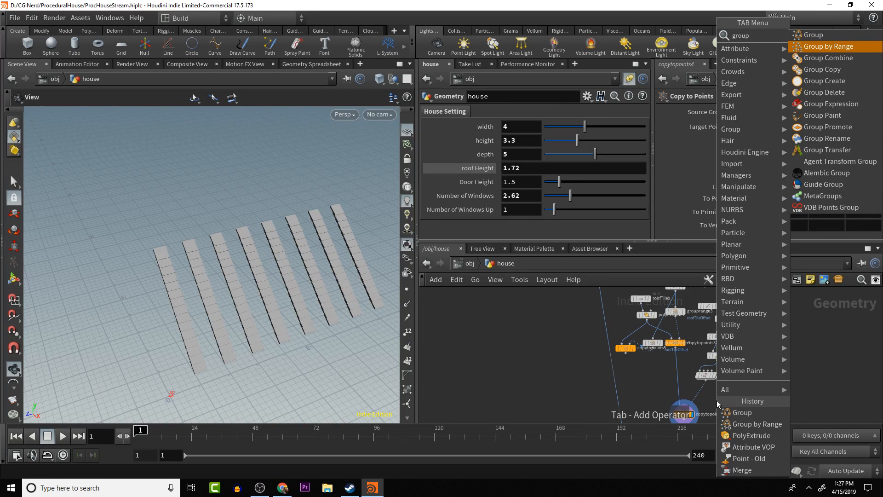
pyautogui.press('Return')
pyautogui.click(703, 399)
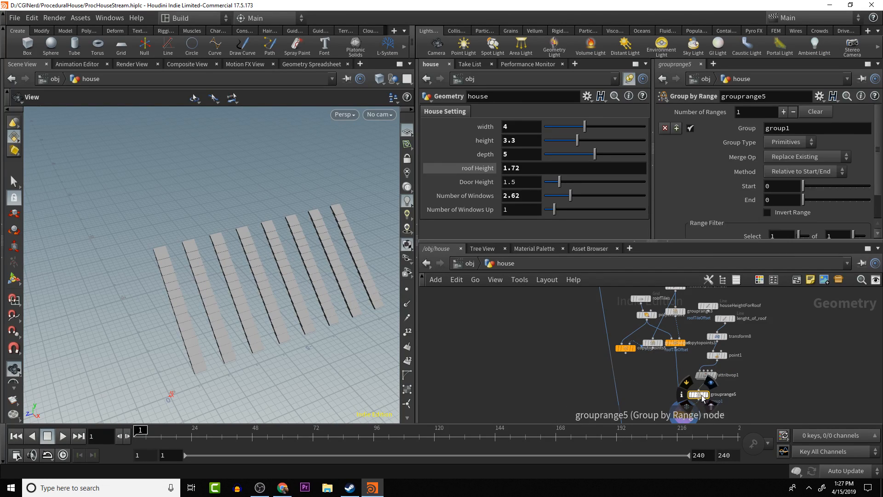
# - Configure grouprange5 as a Points group named roofTileAlt that selects 1 of 2
pyautogui.doubleClick(801, 124)
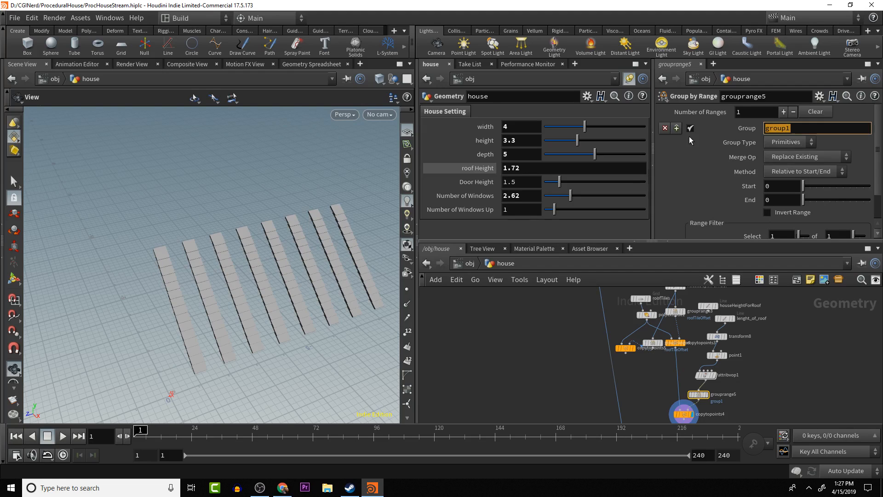
pyautogui.write('roofTileAlt')
pyautogui.click(787, 141)
pyautogui.click(782, 152)
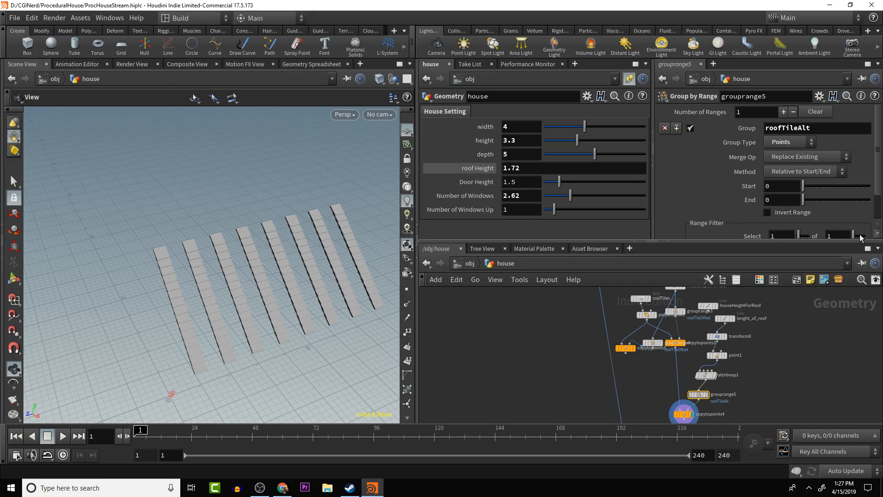
pyautogui.moveTo(854, 235); pyautogui.dragTo(855, 236)
# - Set the Target Points of copytopoints4 to the roofTileAlt group
pyautogui.keyDown('alt'); pyautogui.moveTo(776, 401); pyautogui.dragTo(782, 360, button='middle'); pyautogui.keyUp('alt')
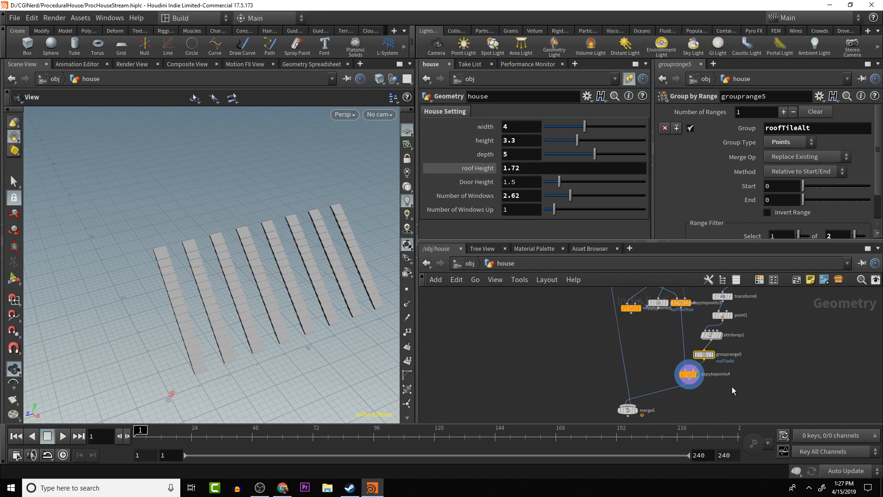
pyautogui.click(689, 374)
pyautogui.click(861, 130)
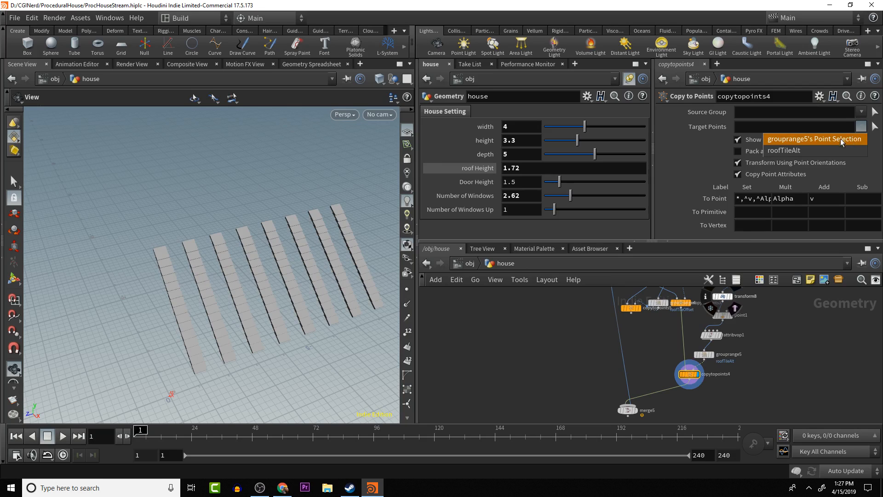
pyautogui.click(817, 152)
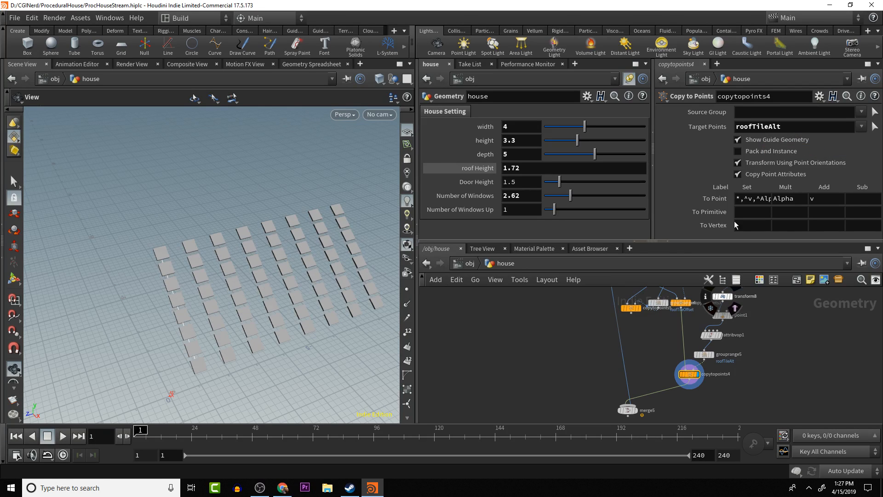
# - Duplicate grouprange5 and place the copy beside it, still fed by attribvop1
pyautogui.click(704, 354)
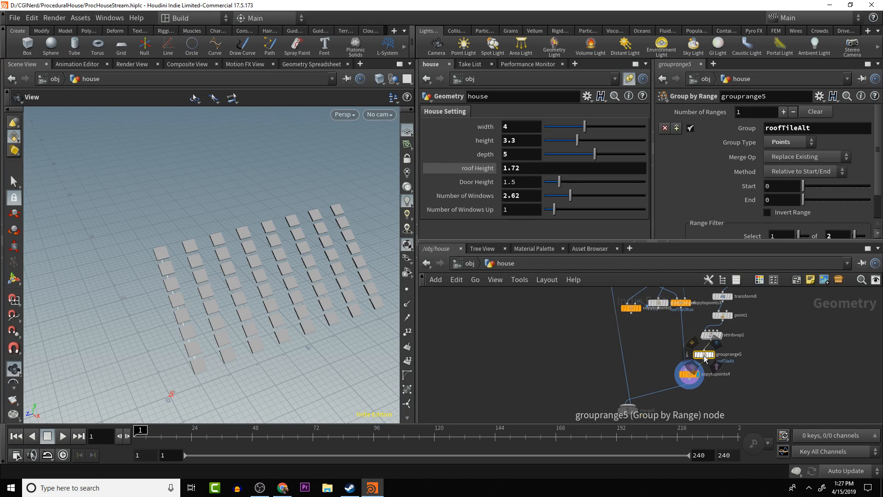
pyautogui.keyDown('alt'); pyautogui.moveTo(703, 355); pyautogui.dragTo(664, 351); pyautogui.keyUp('alt')
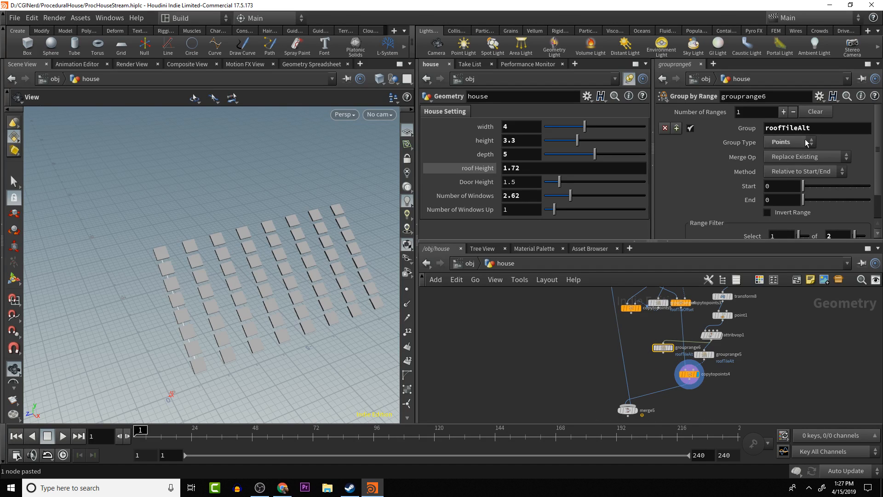
# - Clear the Target Points of copytopoints4 to compare the tiles, and reassign the roofTileAlt group
pyautogui.click(689, 375)
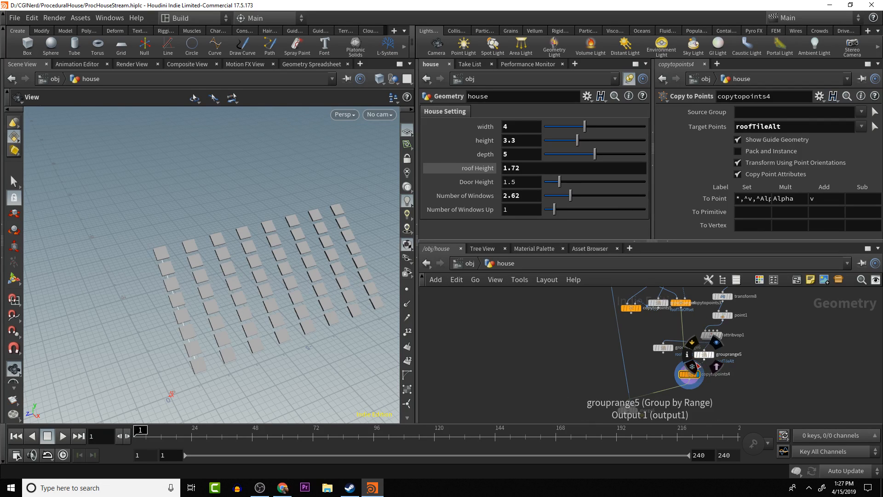
pyautogui.doubleClick(822, 127)
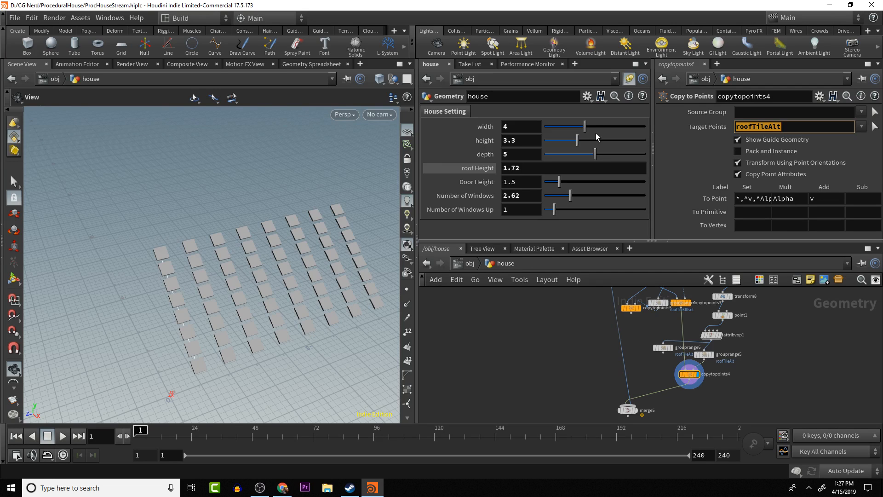
pyautogui.press('BackSpace')
pyautogui.press('Tab')
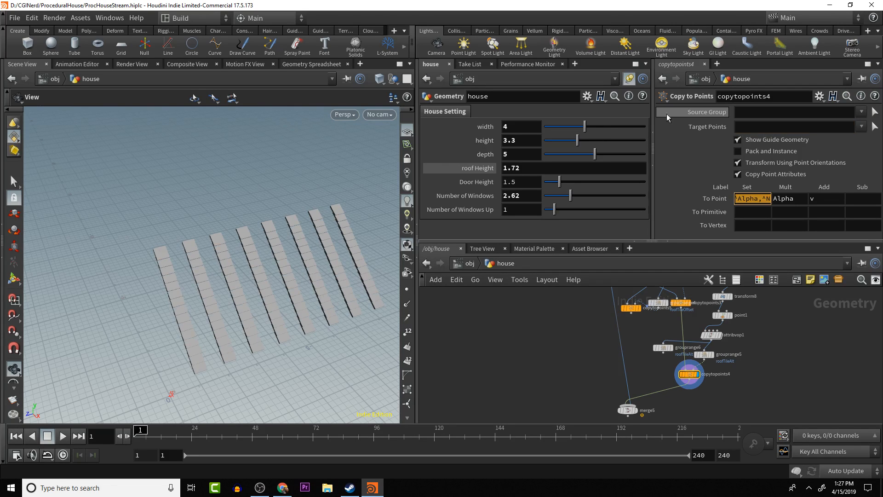
pyautogui.click(861, 126)
pyautogui.click(805, 151)
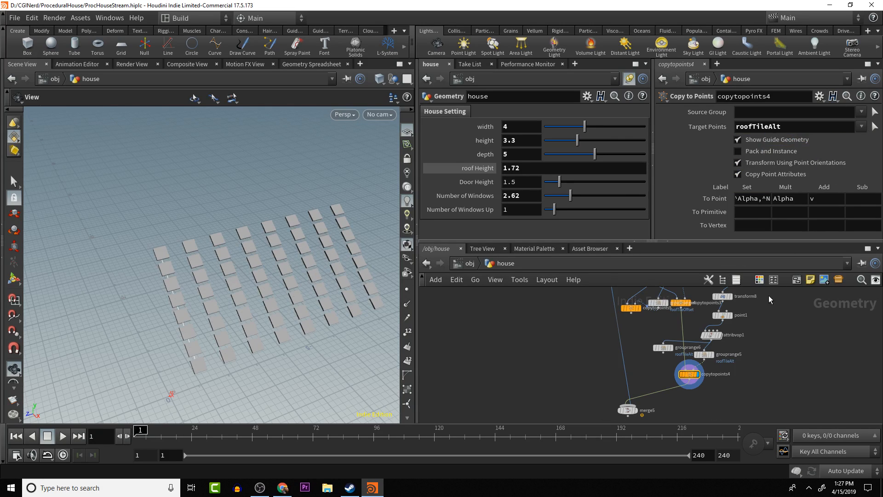
# - Raise the Start value of grouprange6 so it groups the alternate points along the slope
pyautogui.click(662, 346)
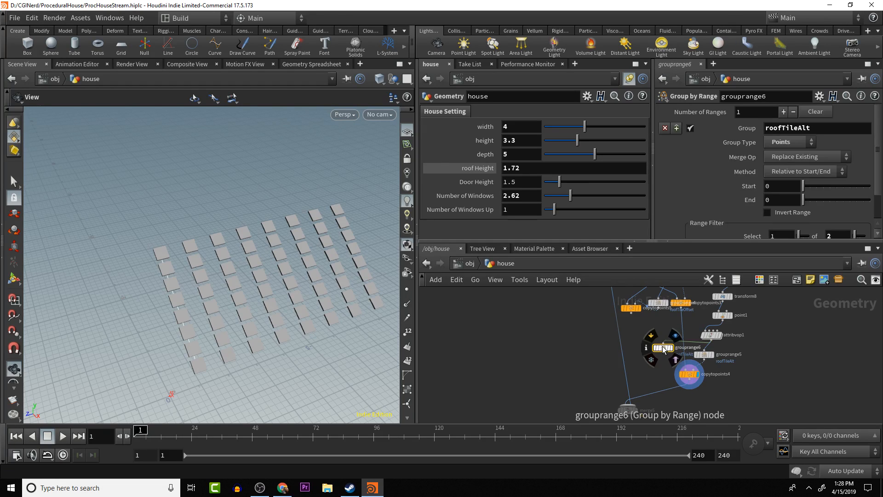
pyautogui.scroll(-1, 801, 184)
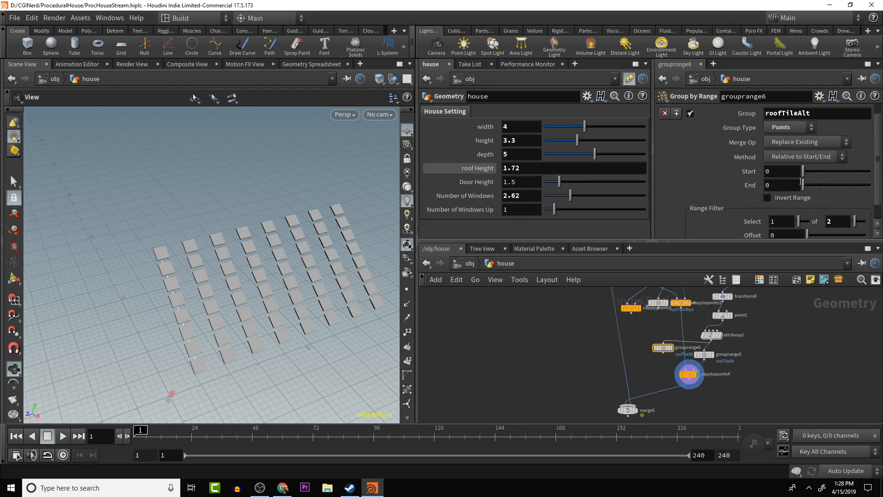
pyautogui.moveTo(806, 171); pyautogui.dragTo(810, 172)
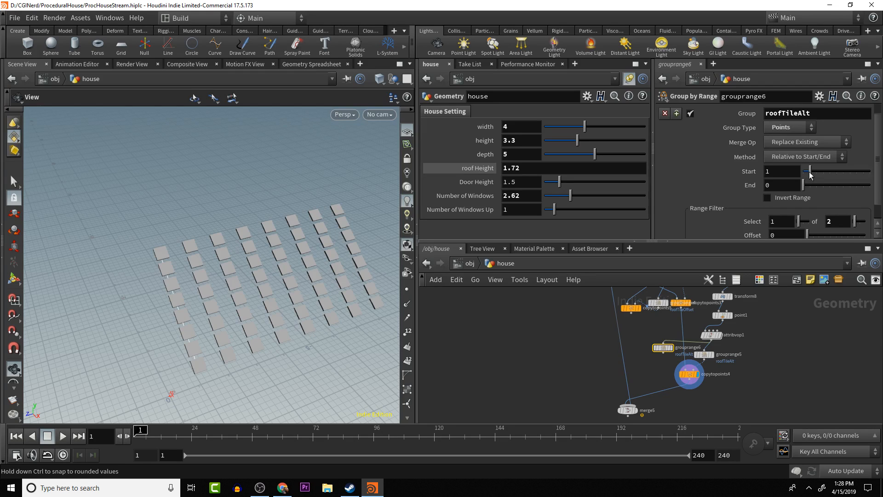
# - Duplicate copytopoints4 and wire copytopoints5 and grouprange6 into the copy as its source and target points
pyautogui.click(691, 376)
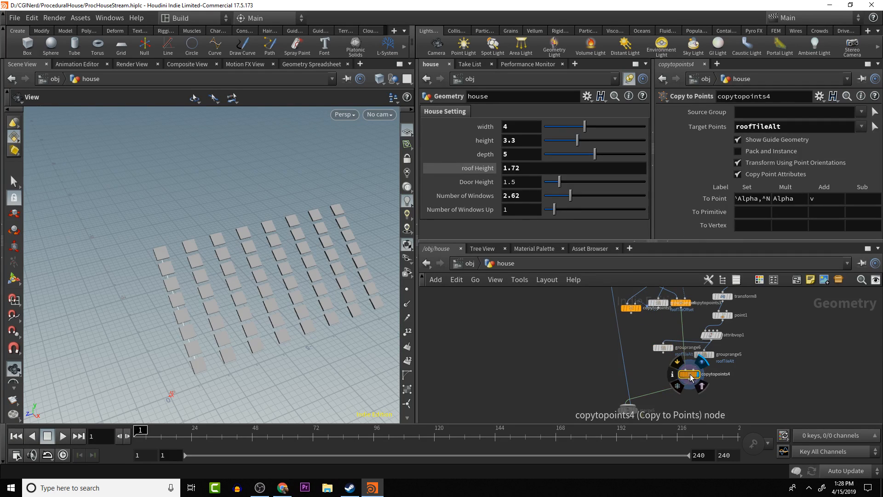
pyautogui.hotkey('ctrl', 'c')
pyautogui.hotkey('ctrl', 'v')
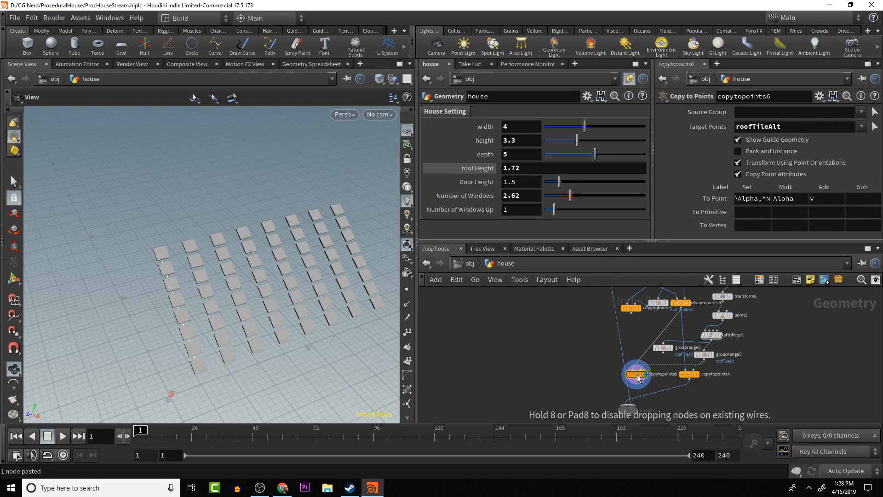
pyautogui.click(650, 379)
pyautogui.moveTo(663, 352); pyautogui.dragTo(631, 312)
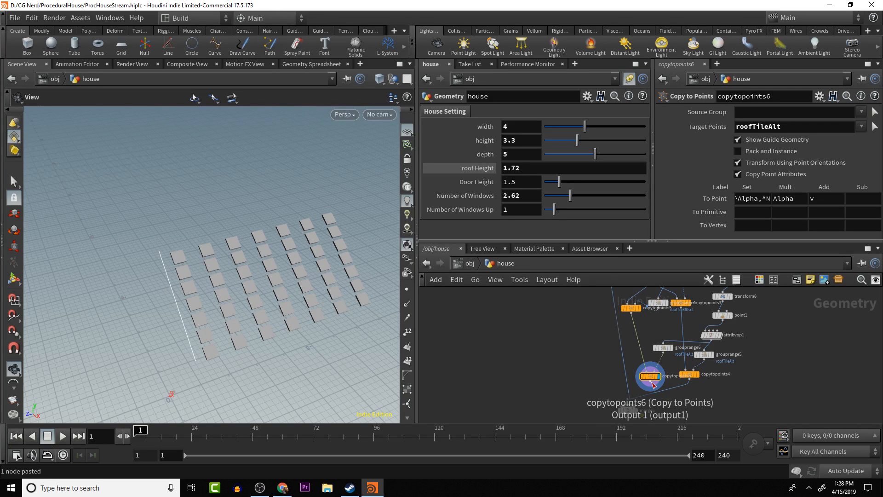
# - Connect copytopoints6 to merge5 and display the merged house to inspect the staggered roof tiles
pyautogui.moveTo(654, 384); pyautogui.dragTo(634, 405)
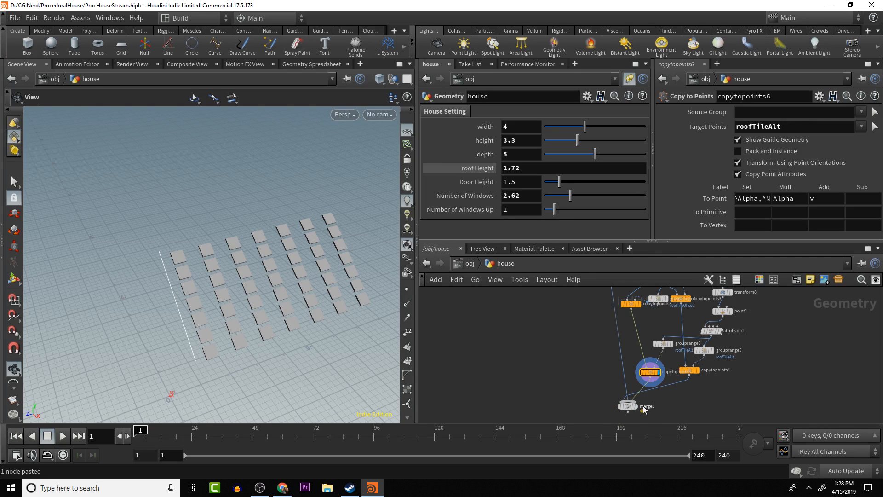
pyautogui.moveTo(697, 396); pyautogui.dragTo(696, 365, button='middle')
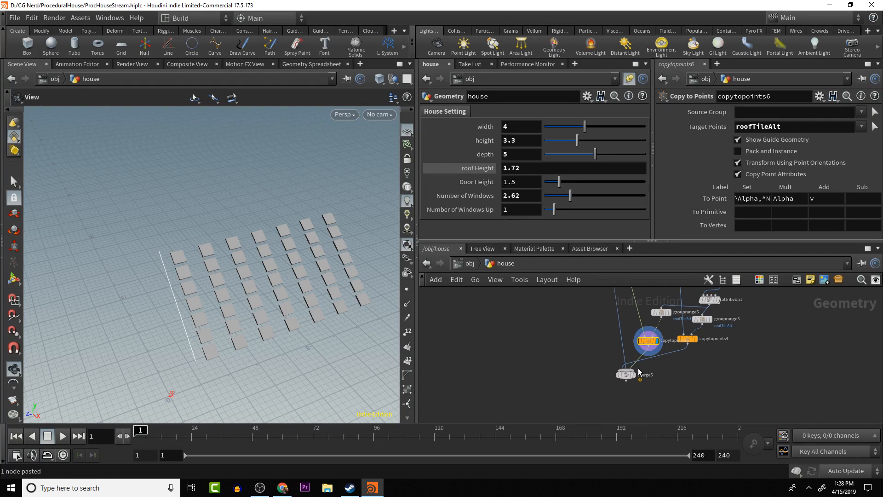
pyautogui.click(634, 375)
pyautogui.keyDown('alt'); pyautogui.moveTo(266, 301); pyautogui.dragTo(307, 263); pyautogui.keyUp('alt')
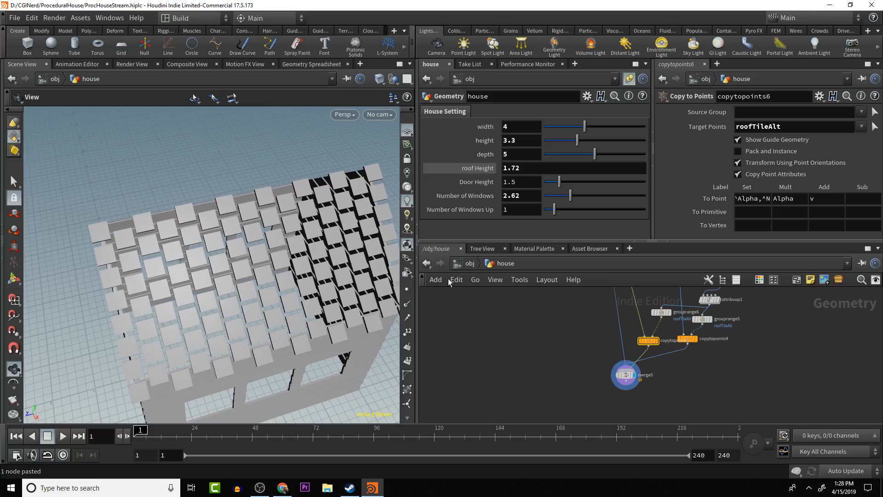
pyautogui.keyDown('alt'); pyautogui.moveTo(670, 339); pyautogui.dragTo(697, 403, button='middle'); pyautogui.keyUp('alt')
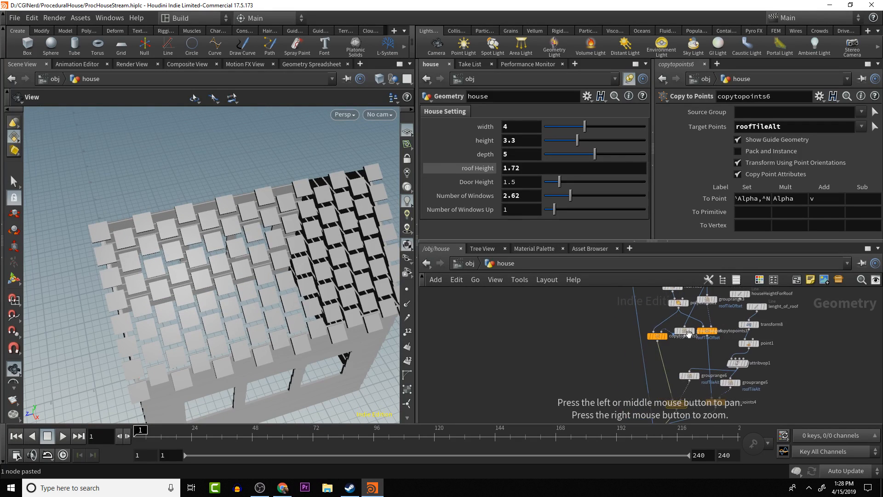
# - Set the roofTiles grid's Size to 0.4 by 0.7 so the tiles overlap and close the gaps
pyautogui.keyDown('alt'); pyautogui.moveTo(672, 293); pyautogui.dragTo(678, 340, button='middle'); pyautogui.keyUp('alt')
pyautogui.click(676, 332)
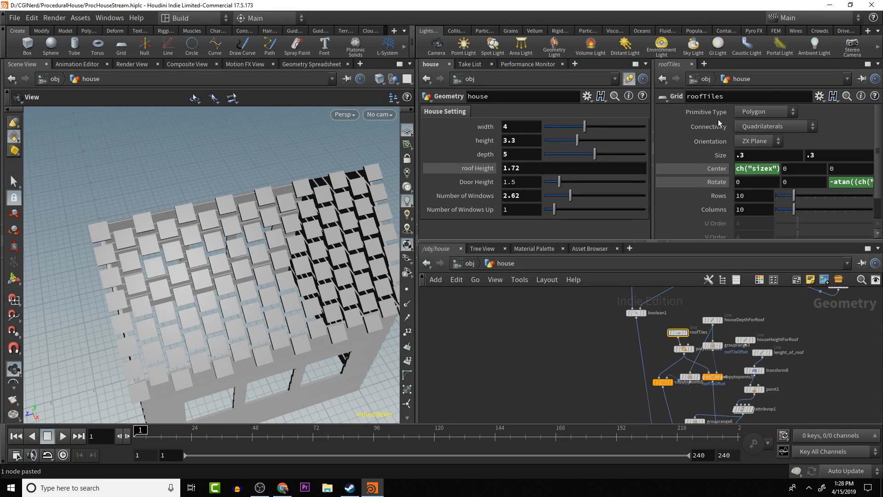
pyautogui.middleClick(753, 155)
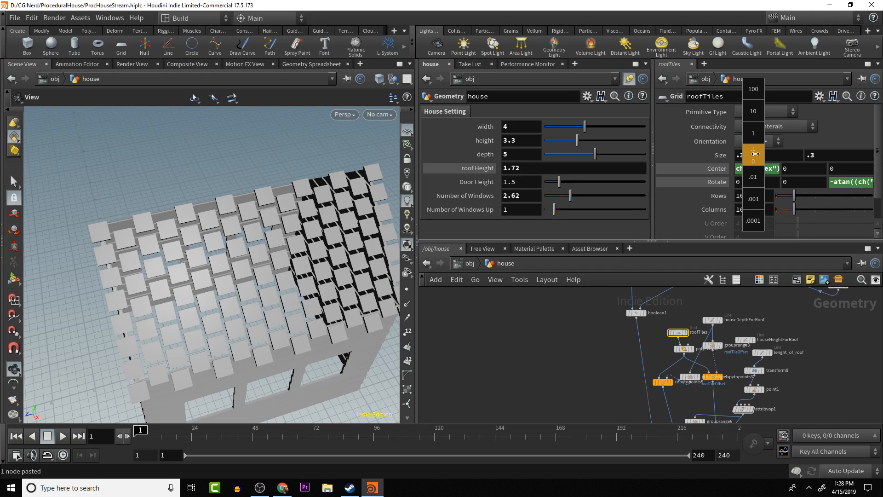
pyautogui.moveTo(828, 154); pyautogui.dragTo(858, 156, button='middle')
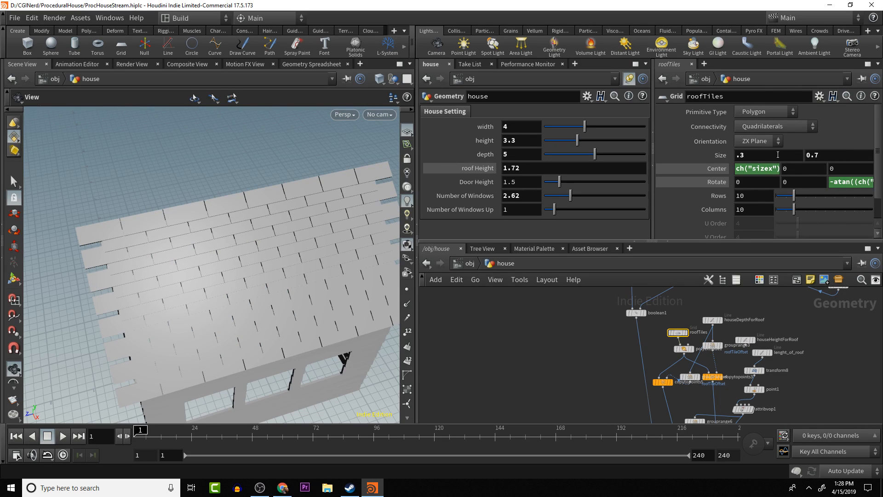
pyautogui.moveTo(778, 154)
pyautogui.mouseDown(button='middle')
pyautogui.moveTo(799, 155)
pyautogui.moveTo(790, 155)
pyautogui.mouseUp(button='middle')
# - Examine the tiled roof slope from the front, the side and above for coverage and overhang
pyautogui.moveTo(208, 196); pyautogui.dragTo(373, 215)
pyautogui.moveTo(321, 286); pyautogui.dragTo(224, 326)
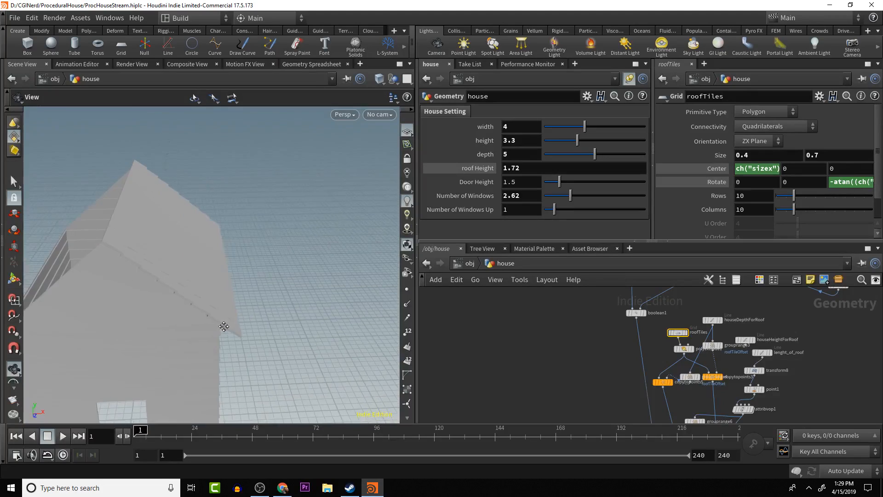
pyautogui.moveTo(319, 270); pyautogui.dragTo(140, 351)
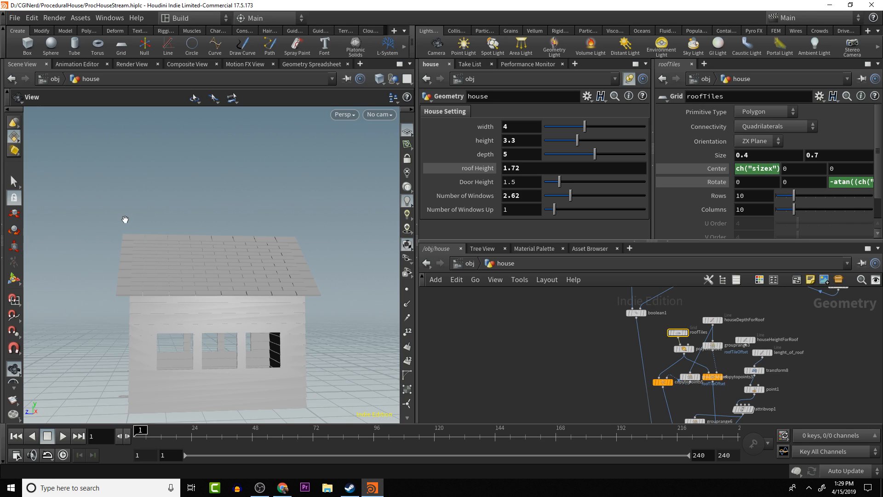
pyautogui.moveTo(125, 219); pyautogui.dragTo(134, 236)
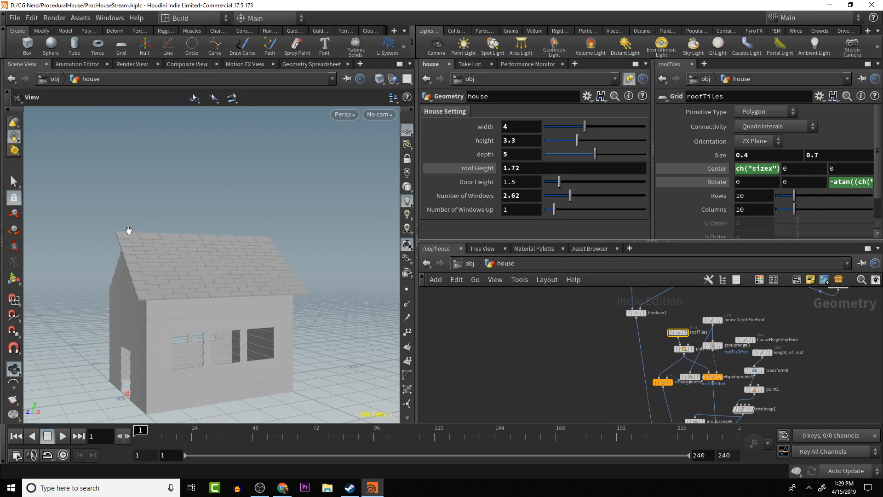
pyautogui.moveTo(271, 243); pyautogui.dragTo(329, 262)
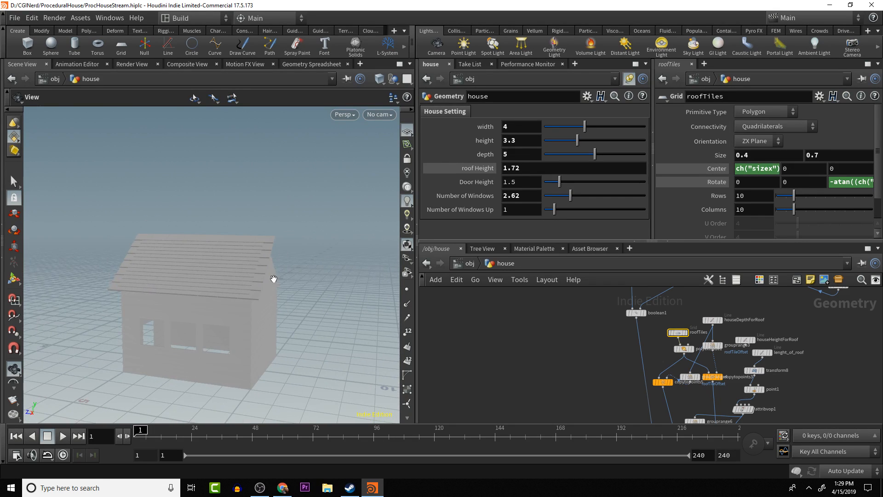
pyautogui.moveTo(274, 279); pyautogui.dragTo(259, 303)
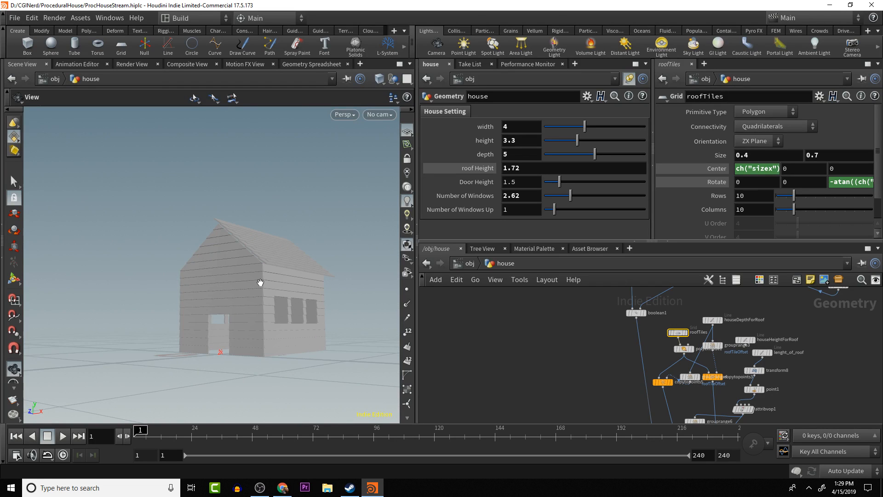
pyautogui.moveTo(238, 259); pyautogui.dragTo(280, 310)
pyautogui.scroll(5, 224, 216)
pyautogui.moveTo(230, 238); pyautogui.dragTo(251, 213)
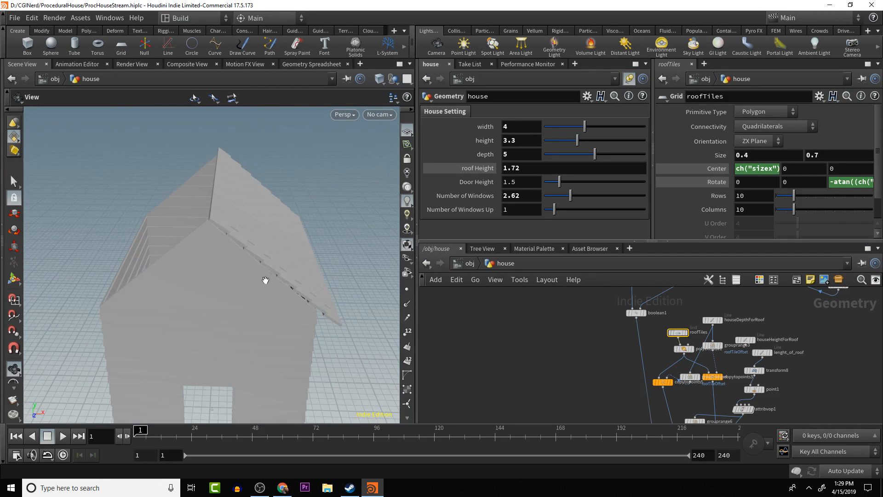
# - Move merge5 down to make room and insert a Merge node between copytopoints6 and merge5
pyautogui.keyDown('alt'); pyautogui.moveTo(600, 364); pyautogui.dragTo(584, 345, button='middle'); pyautogui.keyUp('alt')
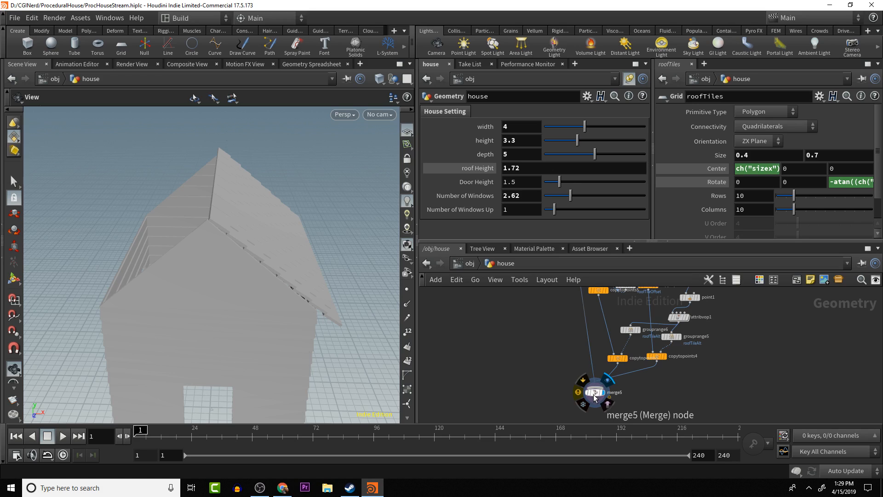
pyautogui.moveTo(596, 394); pyautogui.dragTo(597, 413)
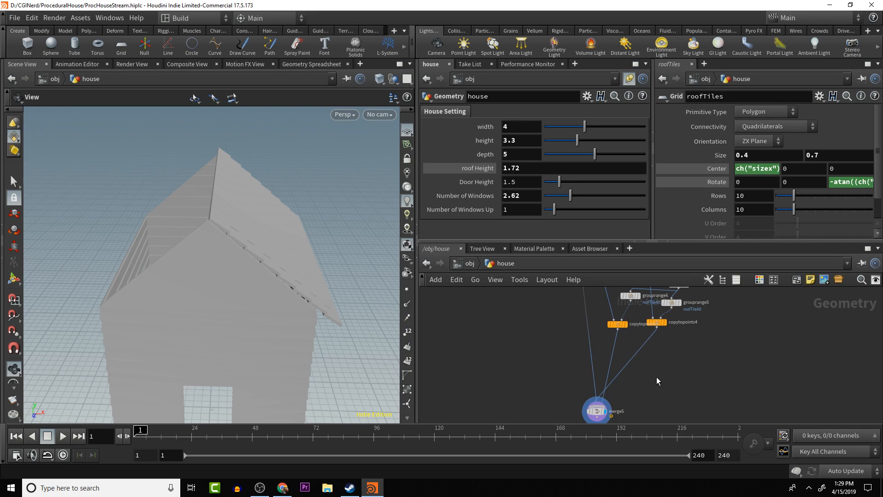
pyautogui.moveTo(656, 381); pyautogui.dragTo(686, 374, button='middle')
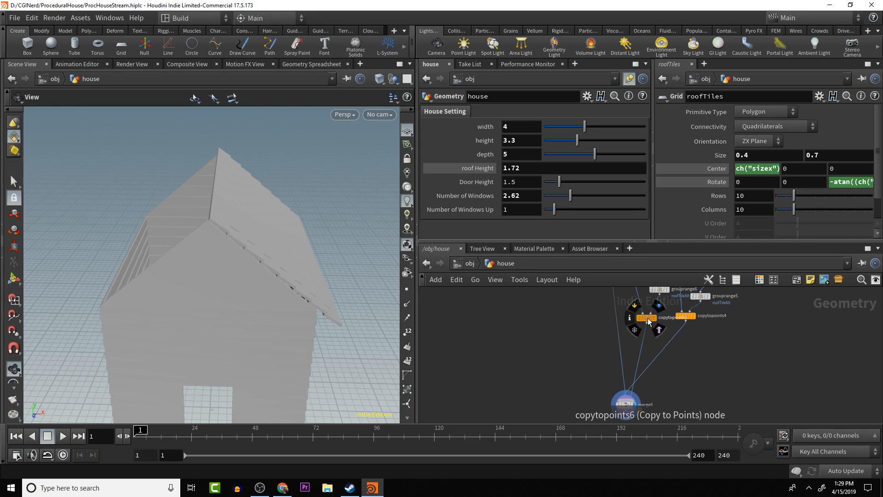
pyautogui.moveTo(647, 321); pyautogui.dragTo(640, 319)
pyautogui.moveTo(650, 350); pyautogui.dragTo(678, 367, button='middle')
pyautogui.press('Tab')
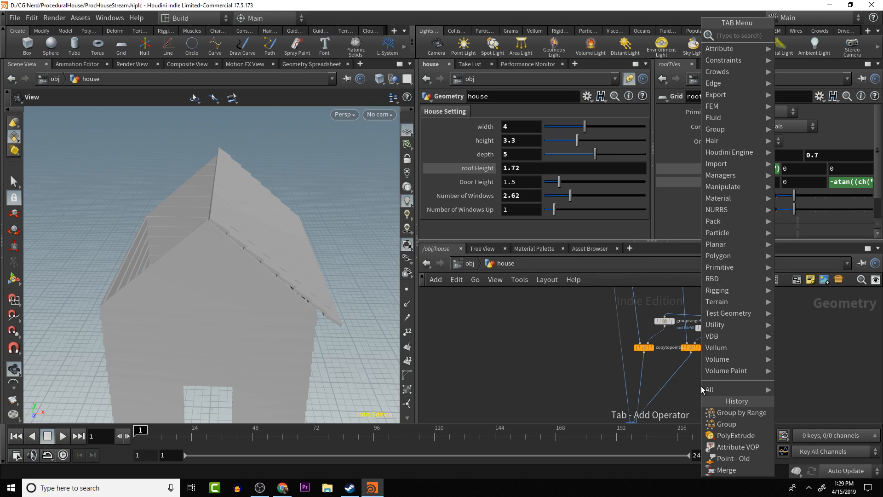
pyautogui.write('mer')
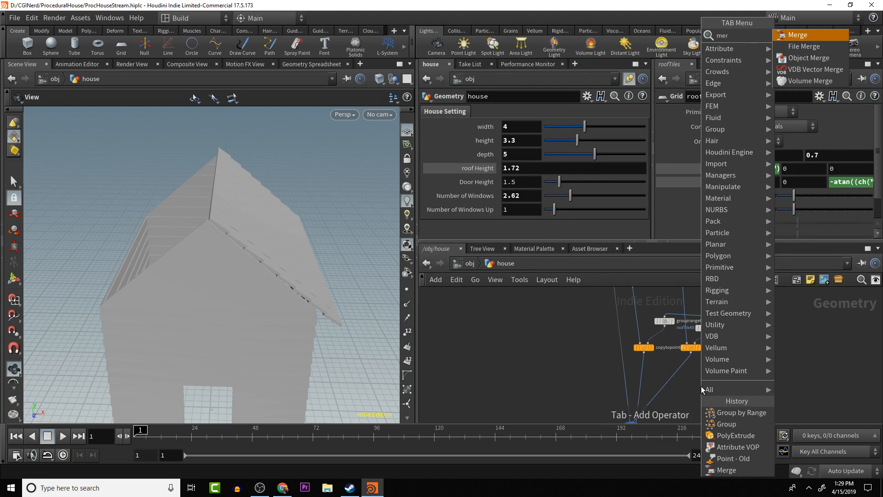
pyautogui.press('Return')
pyautogui.click(644, 387)
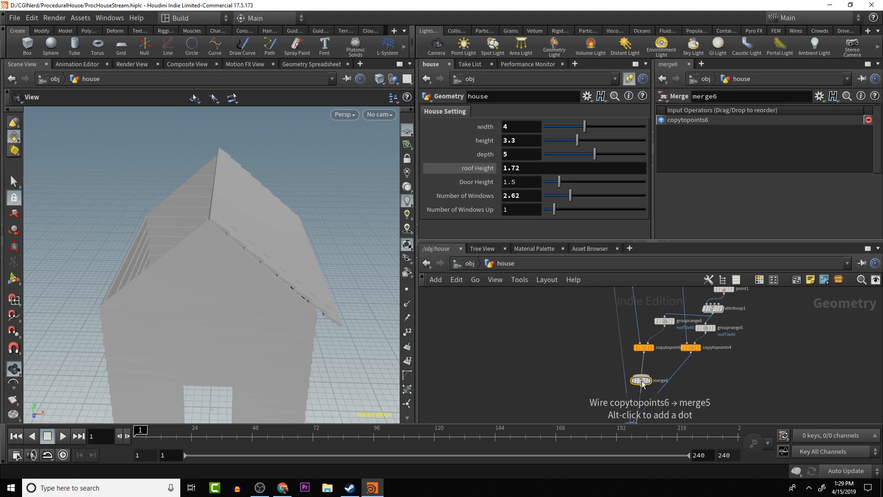
# - Wire copytopoints4 into the new Merge node and cut its direct connection to merge5
pyautogui.click(691, 353)
pyautogui.click(653, 376)
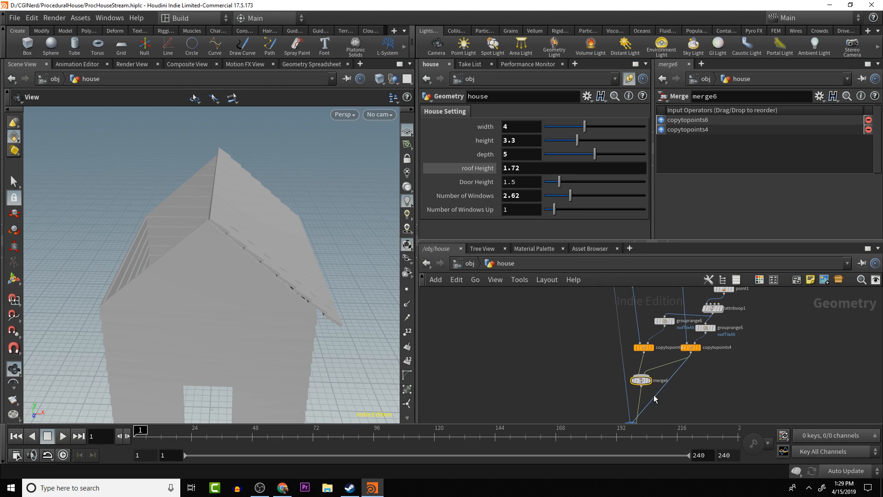
pyautogui.press('y')
pyautogui.moveTo(662, 385); pyautogui.dragTo(696, 397)
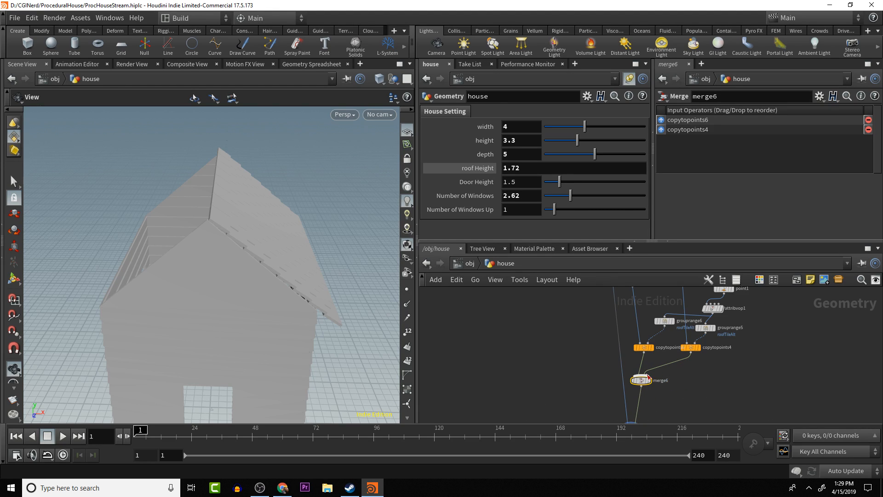
pyautogui.moveTo(644, 382)
pyautogui.mouseDown()
pyautogui.moveTo(655, 383)
pyautogui.moveTo(663, 350)
pyautogui.mouseUp()
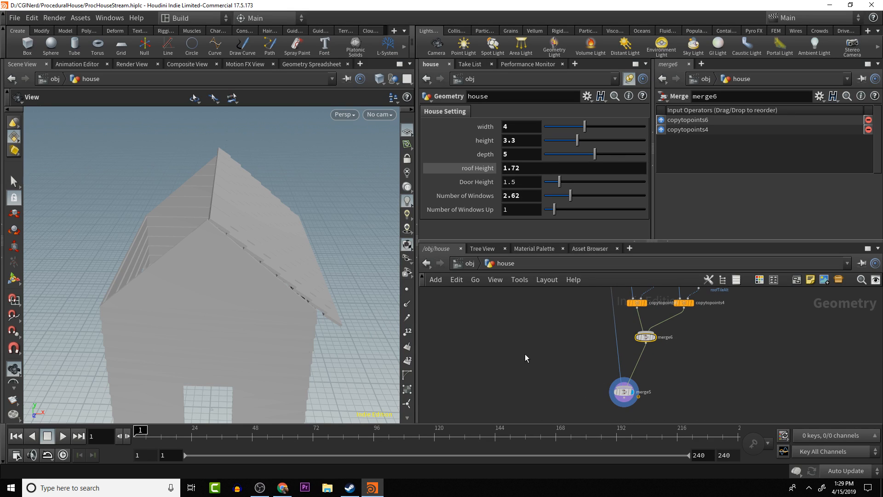
# - Mirror the merged tiles with a Transform node on merge6, setting Scale X to -1, and wire it into merge5
pyautogui.click(645, 343)
pyautogui.press('Tab')
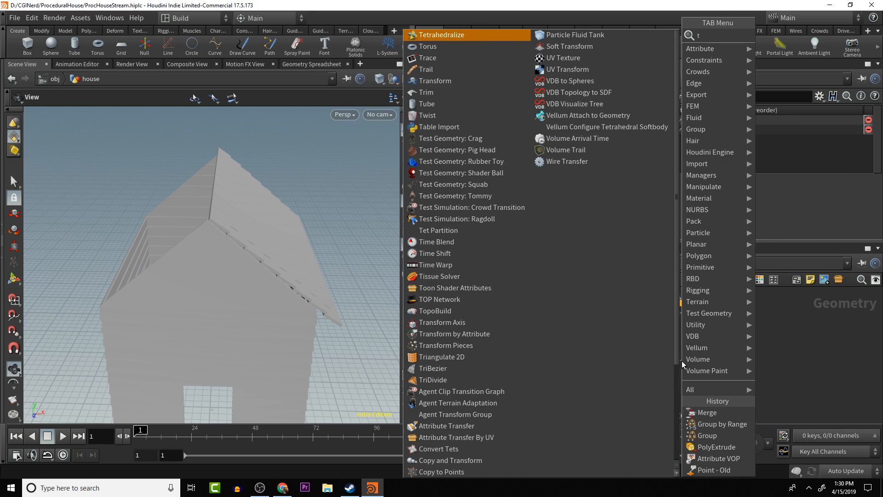
pyautogui.press('Escape')
pyautogui.click(682, 362)
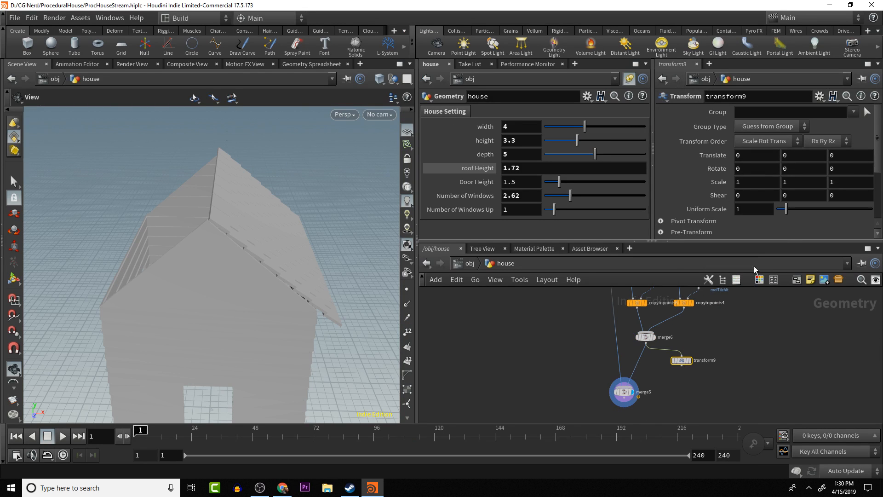
pyautogui.doubleClick(757, 182)
pyautogui.write('-1')
pyautogui.press('Return')
pyautogui.moveTo(681, 366); pyautogui.dragTo(641, 387)
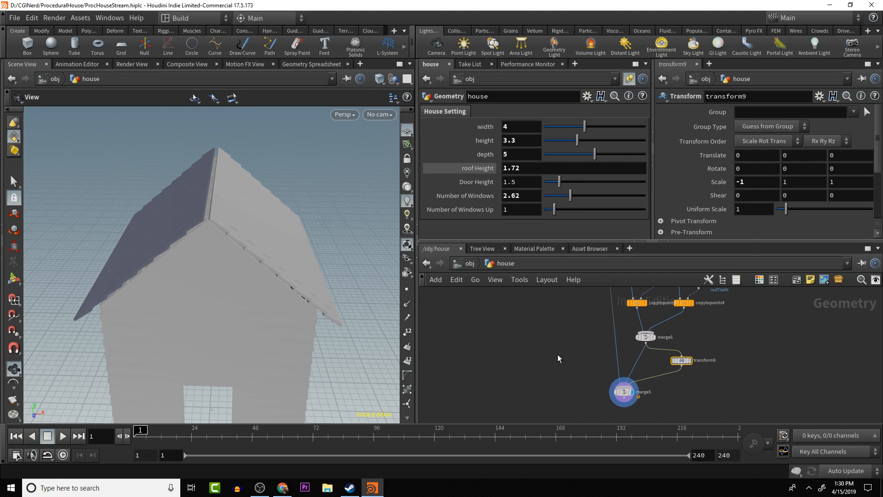
# - Insert a Reverse node between transform9 and merge5 to flip the mirrored tiles' normals, and inspect both roof slopes
pyautogui.press('Tab')
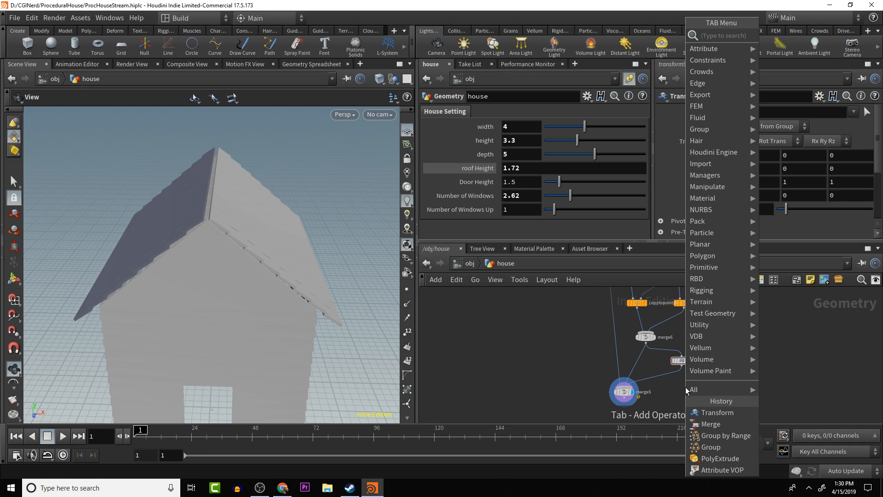
pyautogui.write('res')
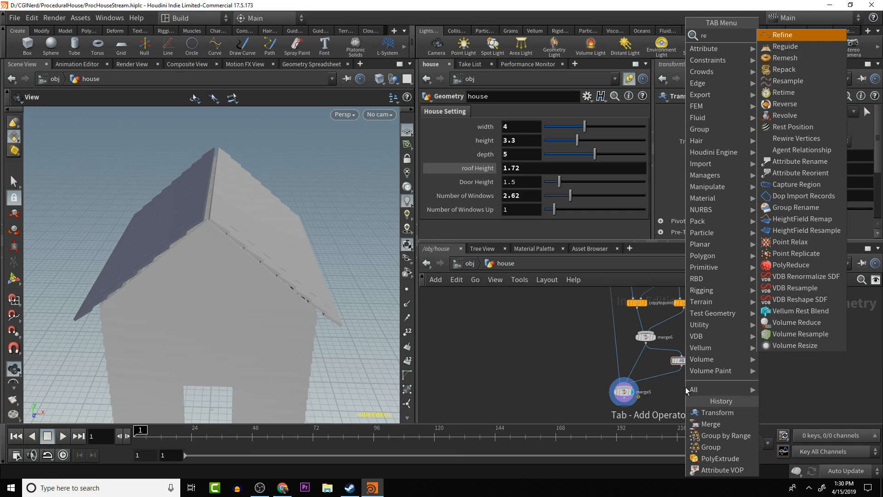
pyautogui.press('Return')
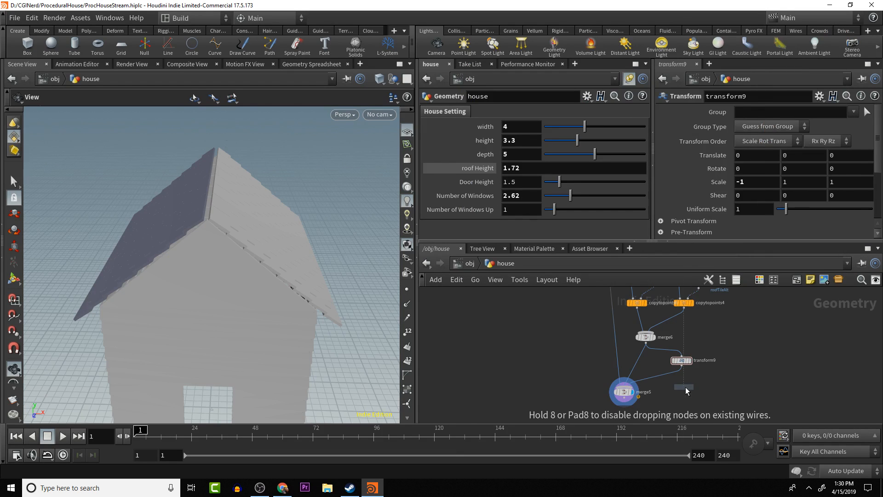
pyautogui.click(668, 377)
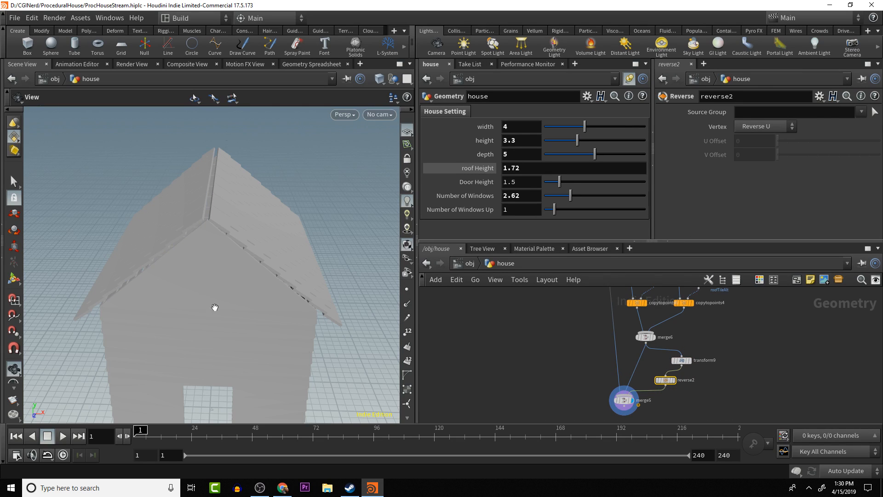
pyautogui.moveTo(275, 209); pyautogui.dragTo(310, 213)
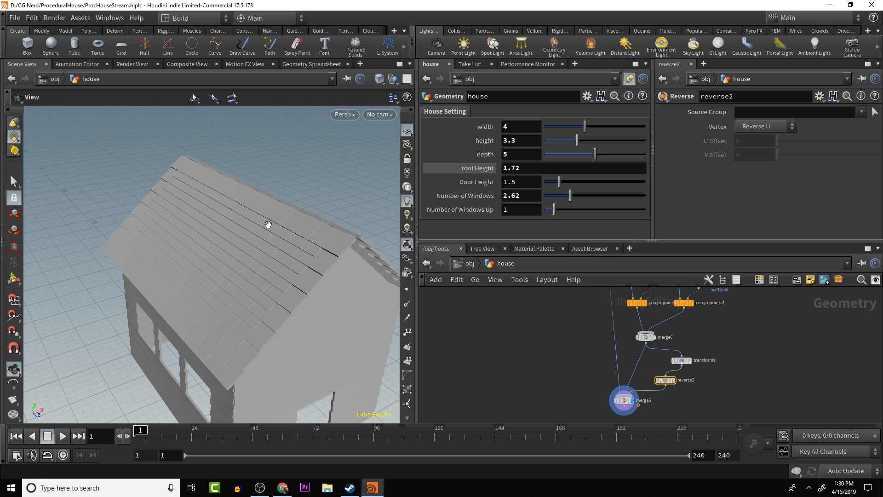
pyautogui.moveTo(270, 236); pyautogui.dragTo(292, 184)
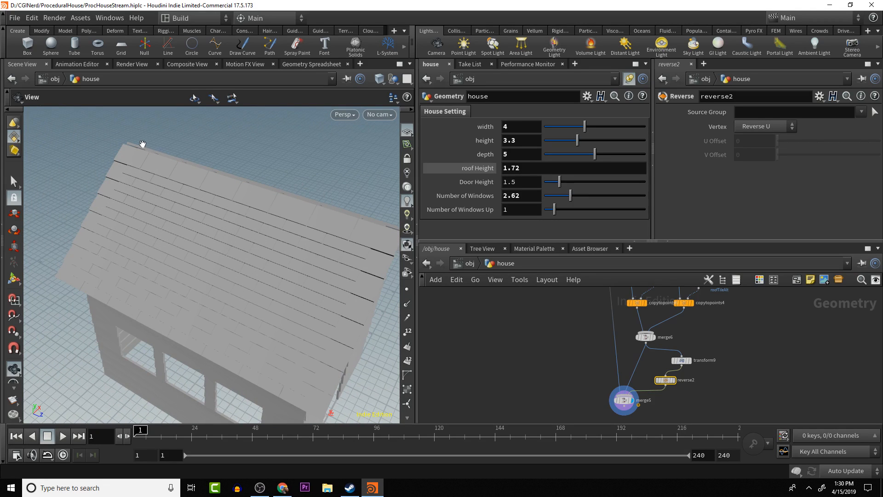
pyautogui.moveTo(143, 144); pyautogui.dragTo(298, 252)
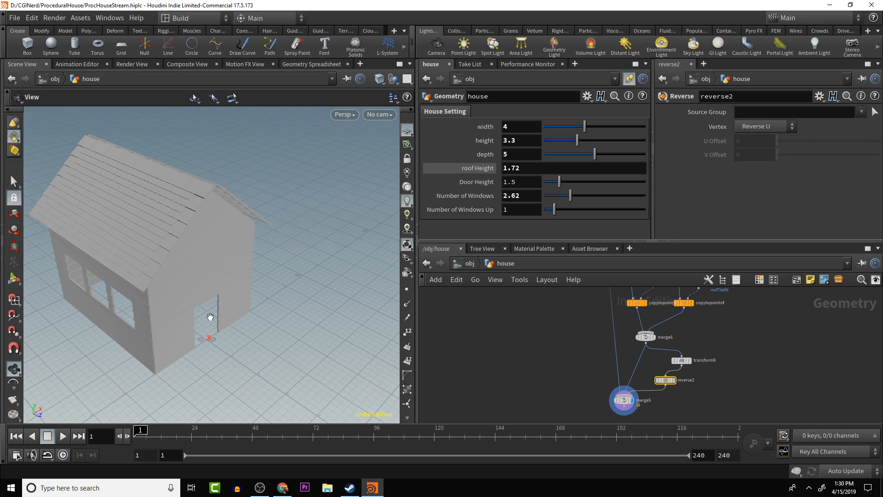
# - Display the houseHeightForRoof and houseDepthForRoof lines in turn to compare the lines behind the roof tile layout
pyautogui.moveTo(707, 335); pyautogui.dragTo(708, 394)
pyautogui.moveTo(714, 362); pyautogui.dragTo(711, 419)
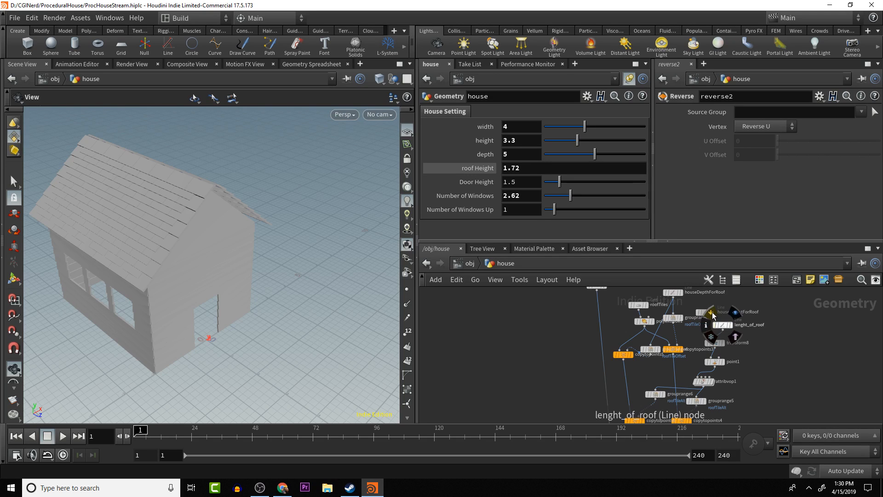
pyautogui.moveTo(727, 302); pyautogui.dragTo(757, 310)
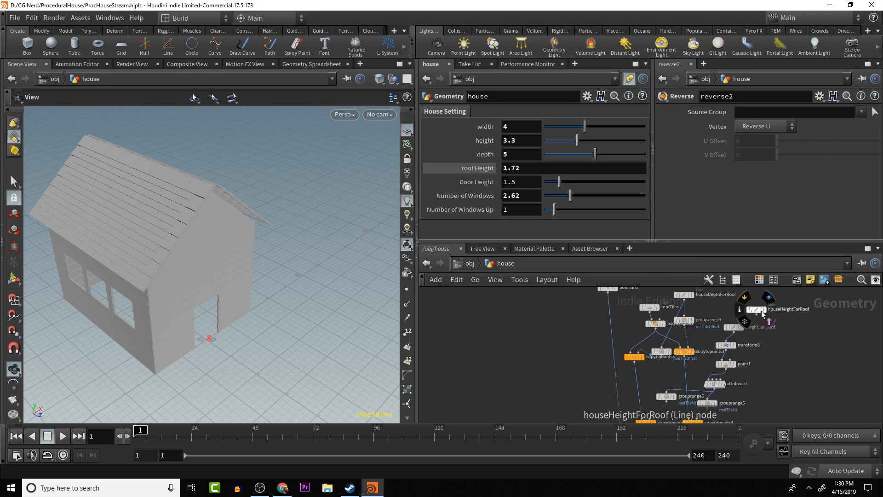
pyautogui.click(766, 312)
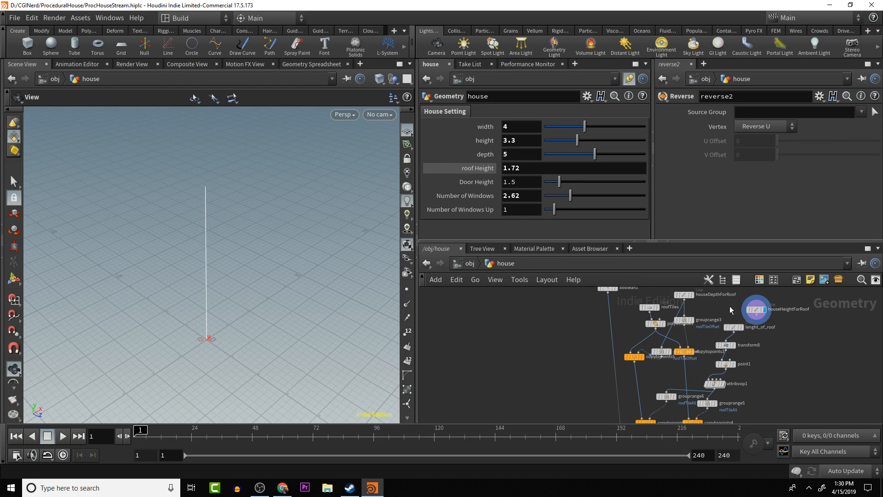
pyautogui.moveTo(707, 315); pyautogui.dragTo(715, 325)
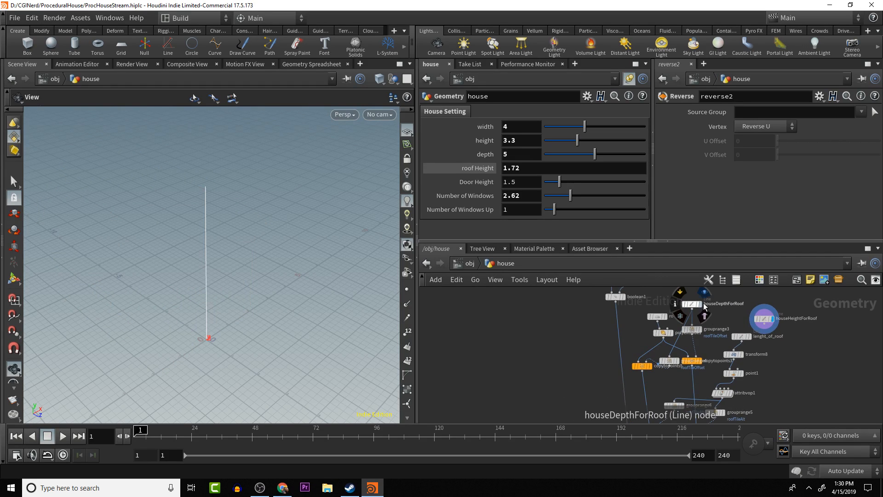
pyautogui.click(703, 305)
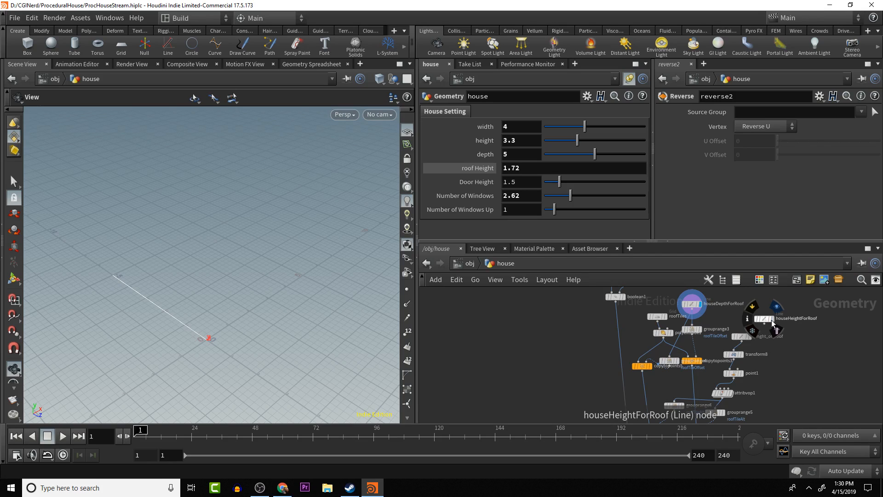
pyautogui.click(776, 326)
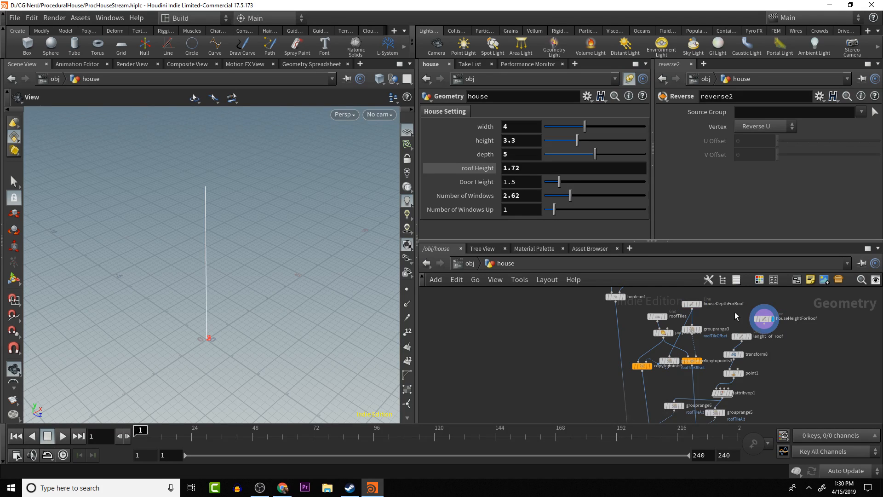
pyautogui.click(701, 305)
pyautogui.moveTo(769, 358); pyautogui.dragTo(759, 305)
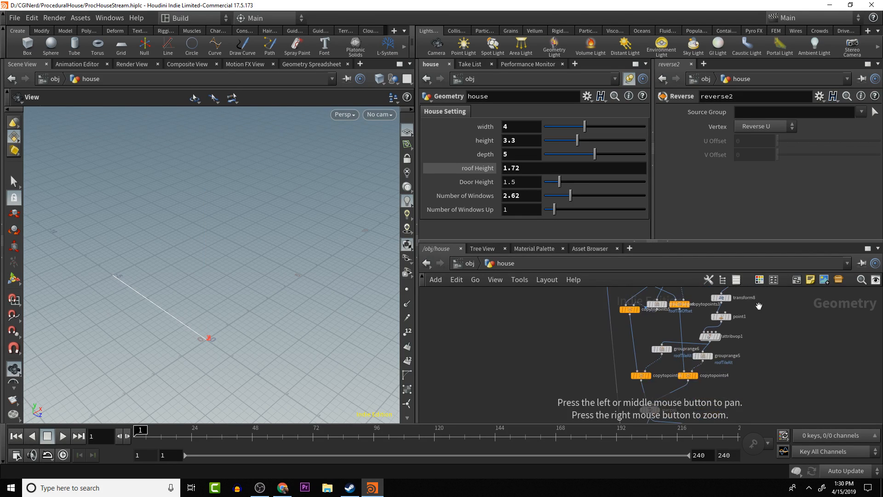
# - Inspect the parameters of the houseDepthForRoof line in the roof tile network
pyautogui.moveTo(760, 337); pyautogui.dragTo(761, 391)
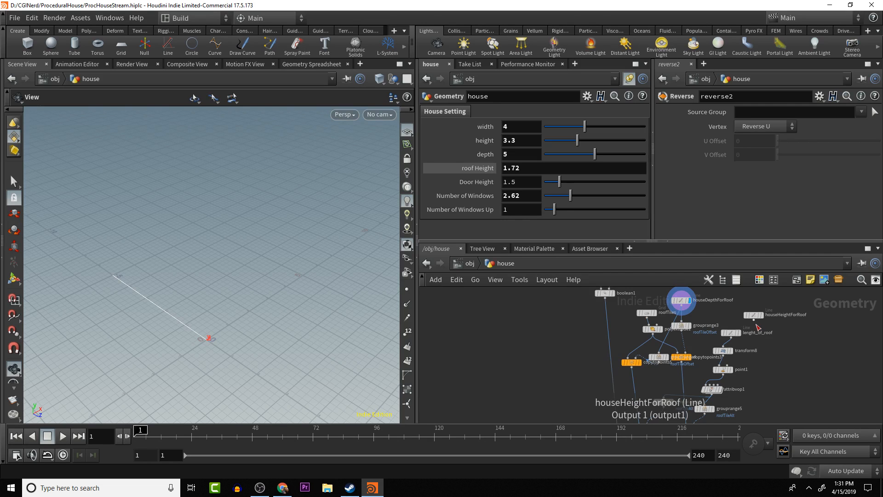
pyautogui.moveTo(756, 313); pyautogui.dragTo(763, 335)
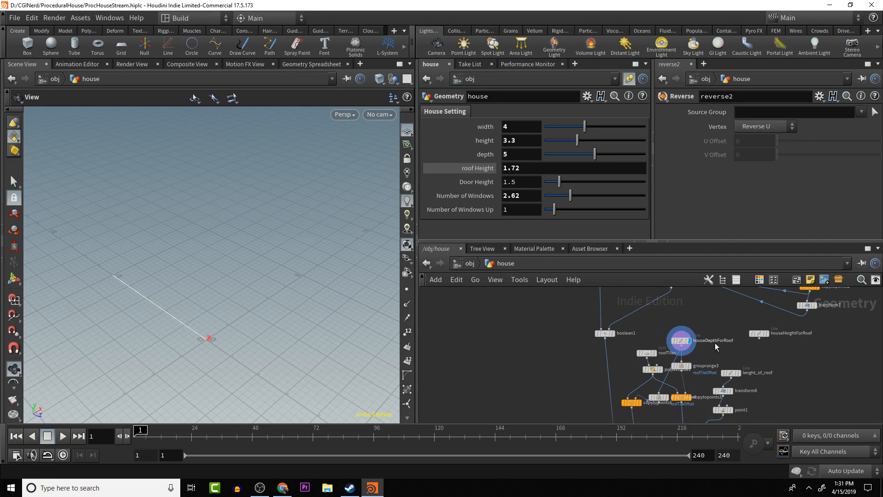
pyautogui.click(688, 345)
pyautogui.moveTo(716, 341); pyautogui.dragTo(717, 298, button='middle')
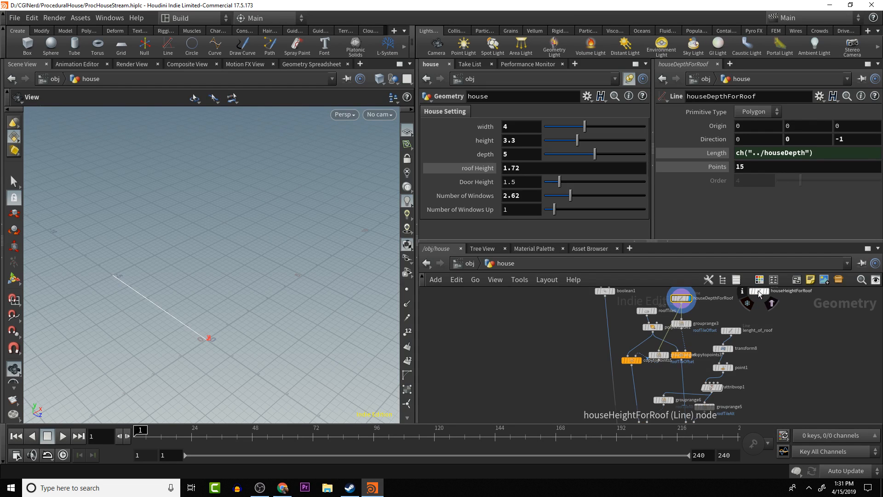
pyautogui.moveTo(758, 291); pyautogui.dragTo(758, 304)
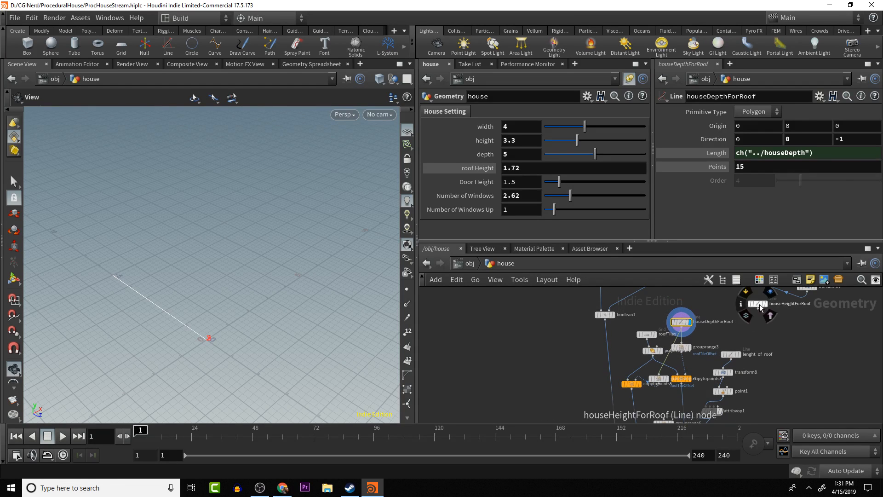
pyautogui.press('Tab')
pyautogui.write('gr')
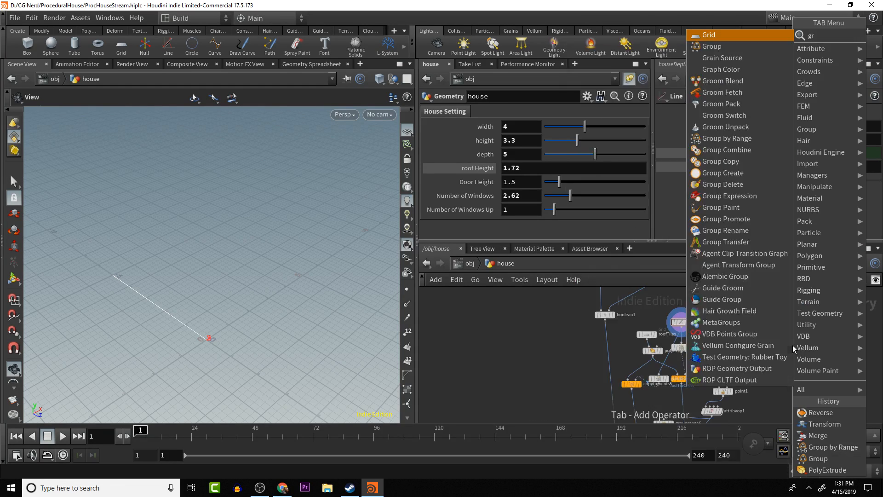
pyautogui.write('id')
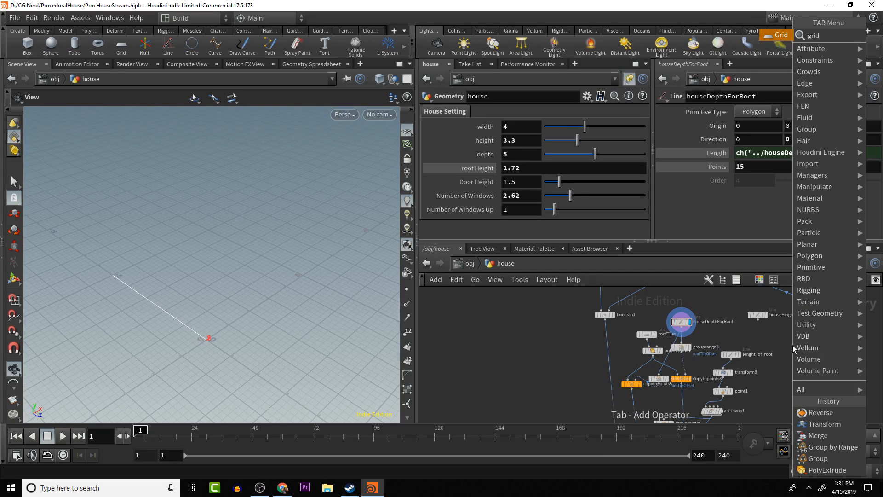
pyautogui.press('Return')
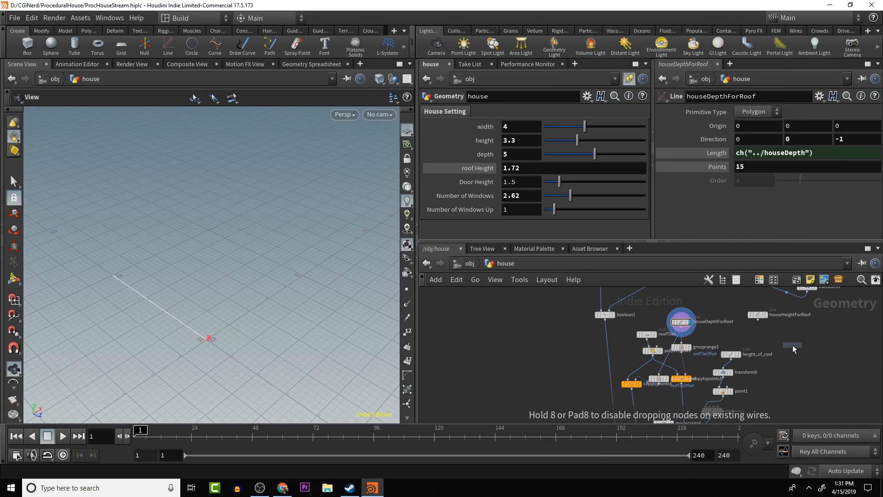
pyautogui.click(793, 342)
pyautogui.moveTo(766, 318)
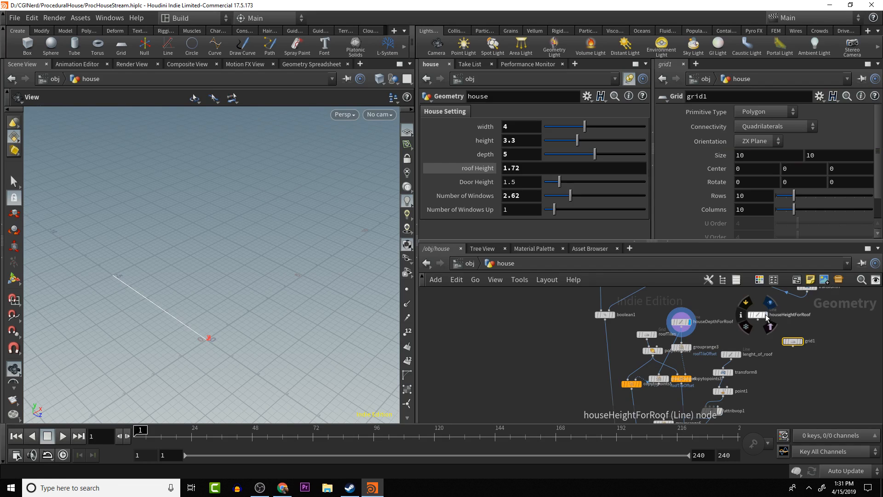
pyautogui.click(681, 327)
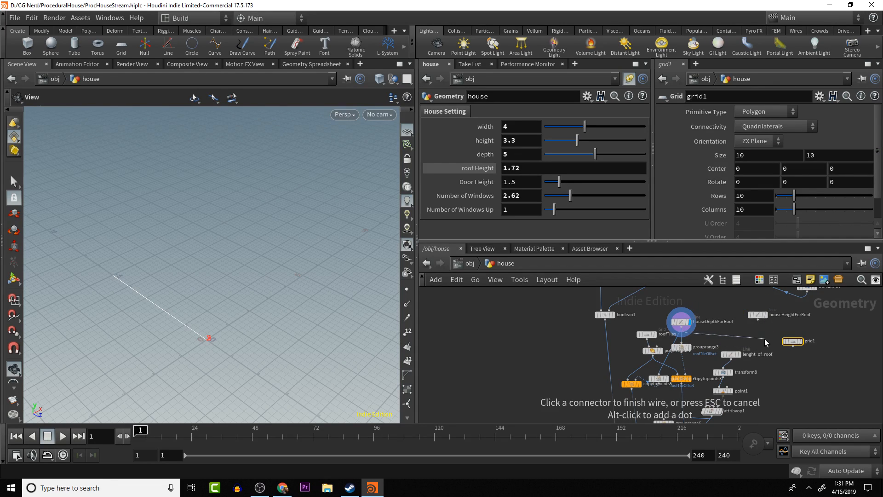
pyautogui.doubleClick(812, 340)
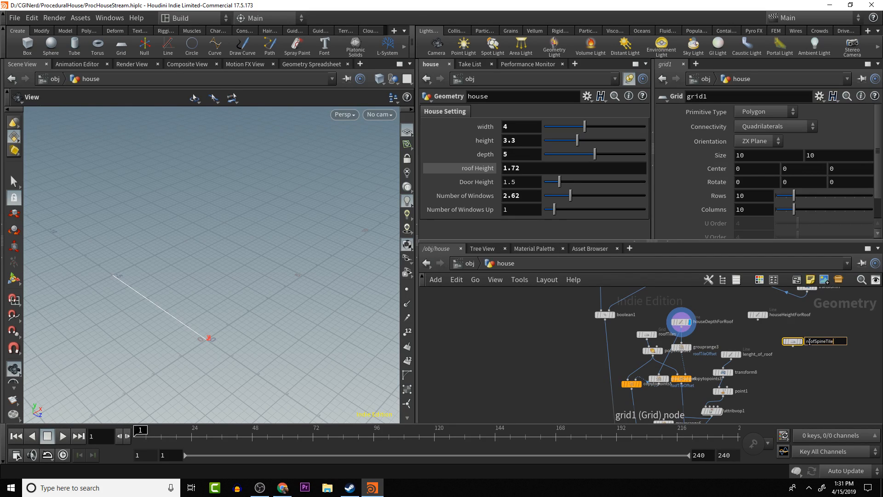
pyautogui.press('Return')
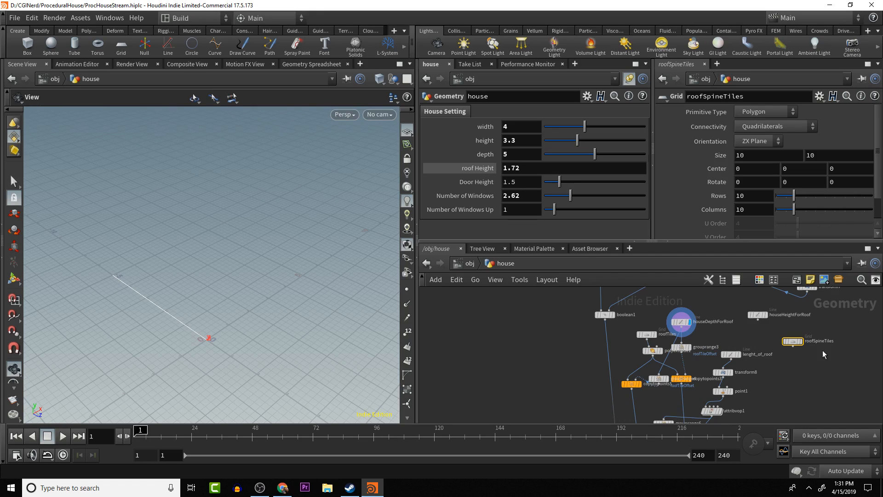
pyautogui.click(800, 341)
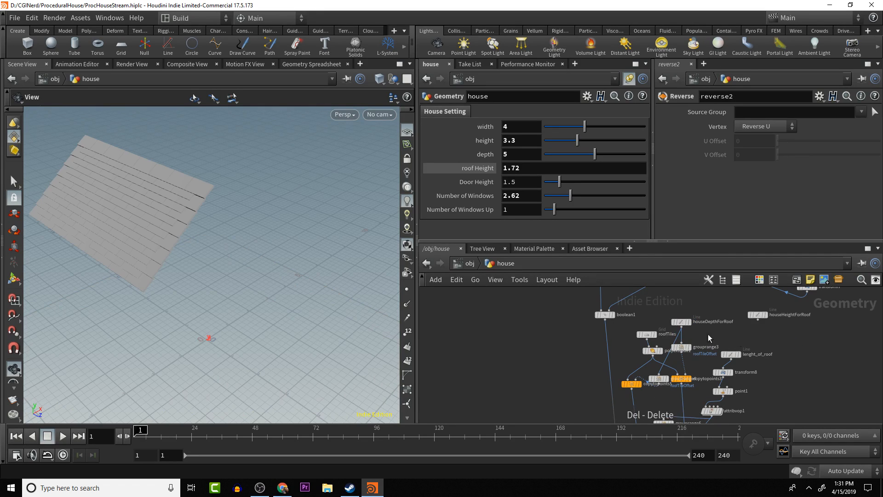
# - Duplicate the roofTiles grid below houseHeightForRoof, display the copy and rename it roofSpineTiles
pyautogui.click(646, 334)
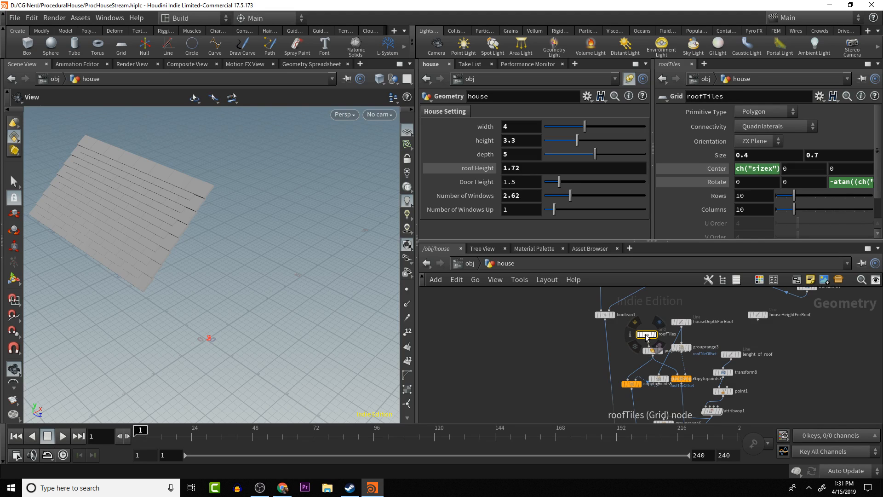
pyautogui.hotkey('ctrl', 'c')
pyautogui.hotkey('ctrl', 'v')
pyautogui.moveTo(643, 335); pyautogui.dragTo(792, 339)
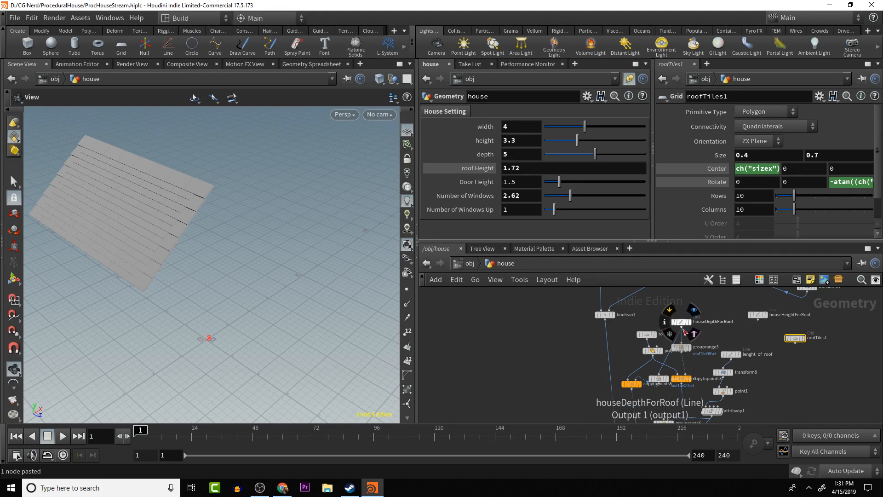
pyautogui.click(682, 326)
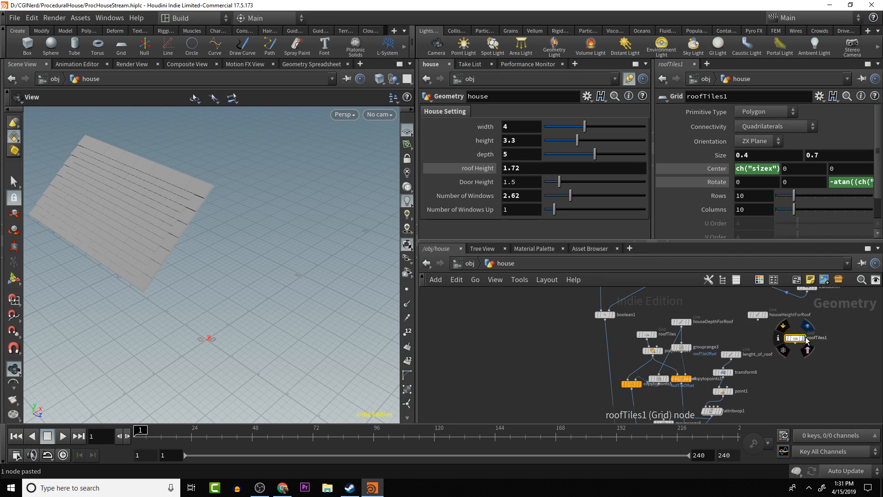
pyautogui.click(805, 338)
pyautogui.doubleClick(818, 337)
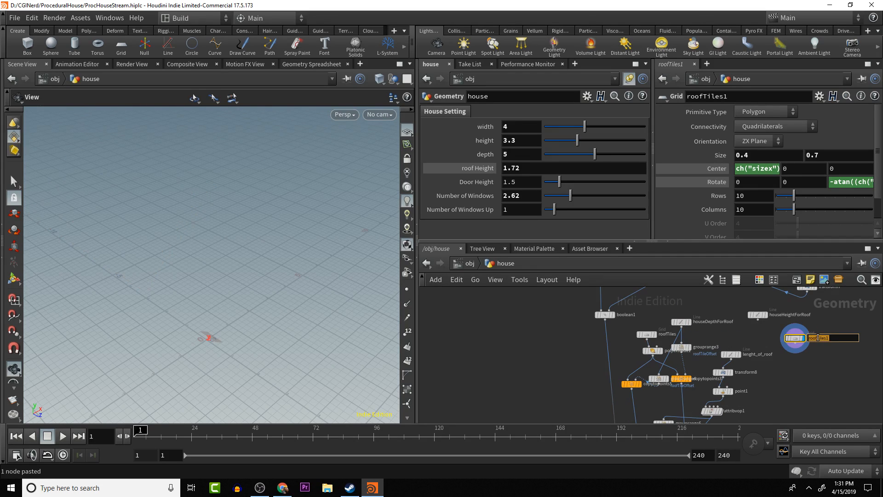
pyautogui.click(818, 338)
pyautogui.press('Return')
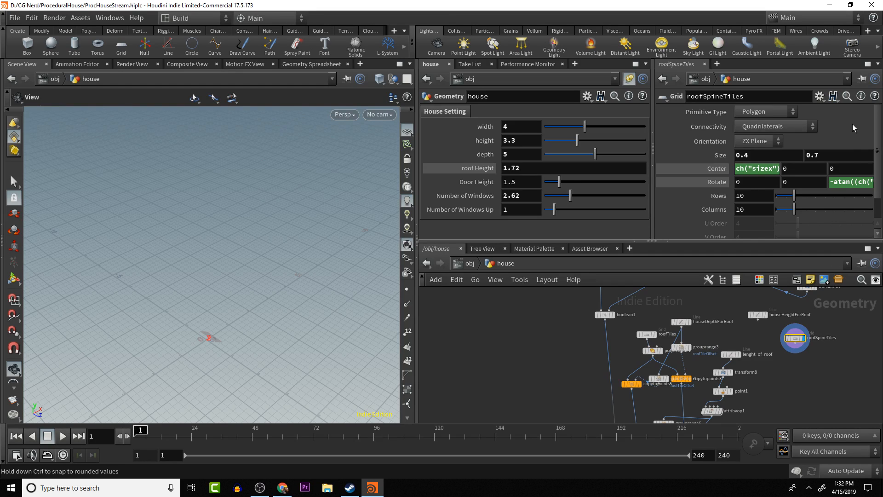
# - Delete the Rotate Z expression on the roofSpineTiles grid and set the value to 0
pyautogui.click(845, 183)
pyautogui.rightClick(845, 183)
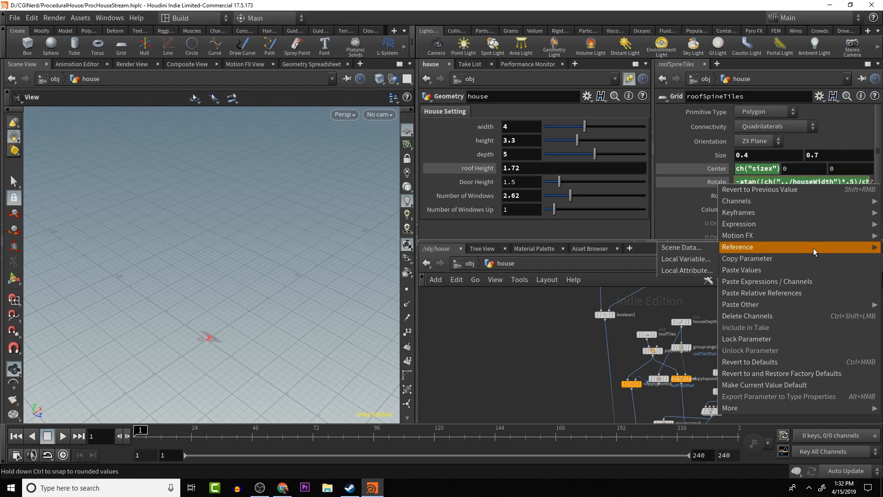
pyautogui.click(789, 316)
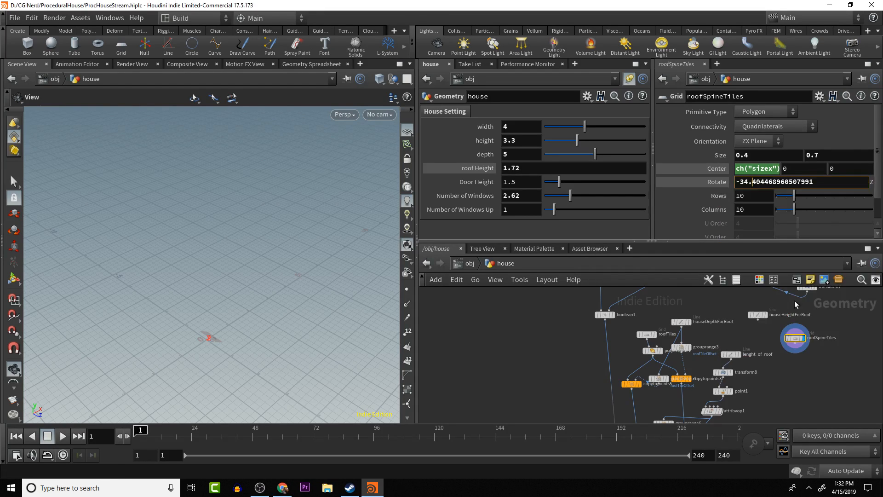
pyautogui.hotkey('ctrl', 'a')
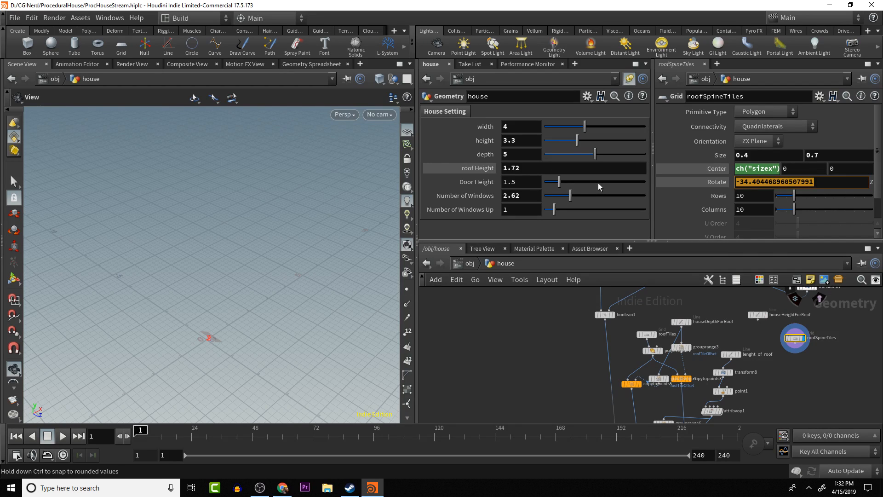
pyautogui.write('0')
pyautogui.press('Return')
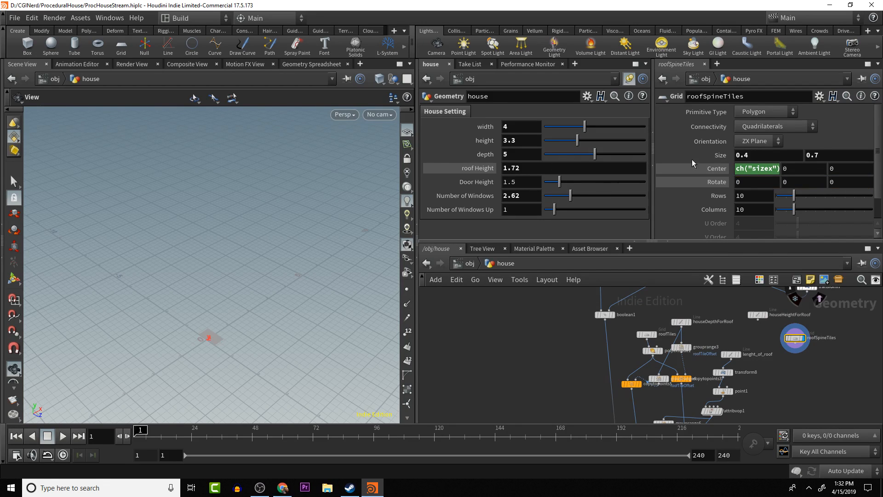
# - Delete the Center X expression on the roofSpineTiles grid and set the value to 0
pyautogui.rightClick(757, 170)
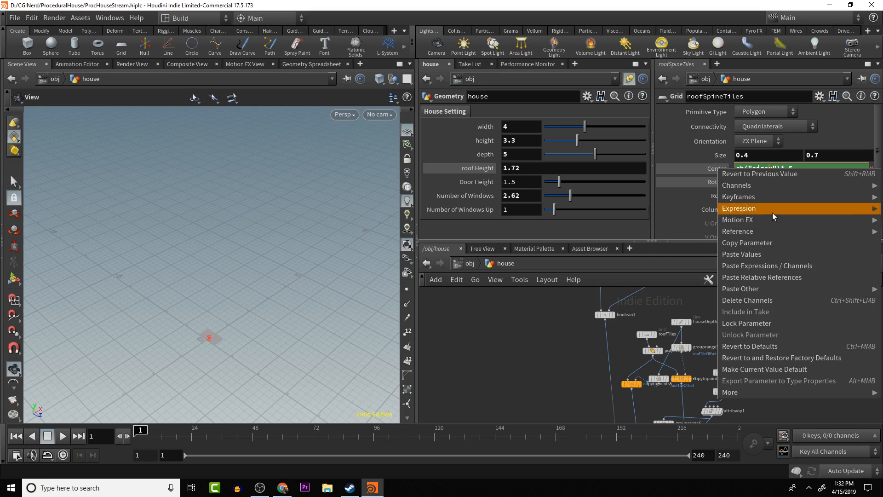
pyautogui.click(771, 303)
pyautogui.doubleClick(820, 169)
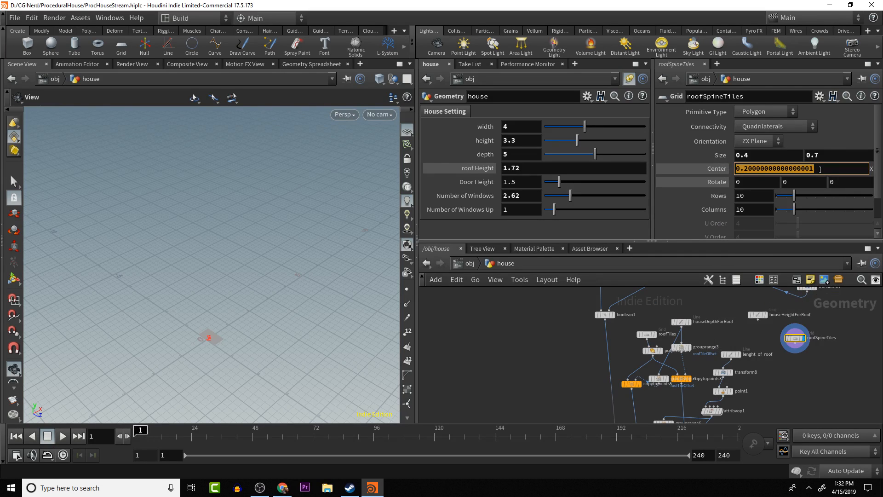
pyautogui.write('0')
pyautogui.press('Return')
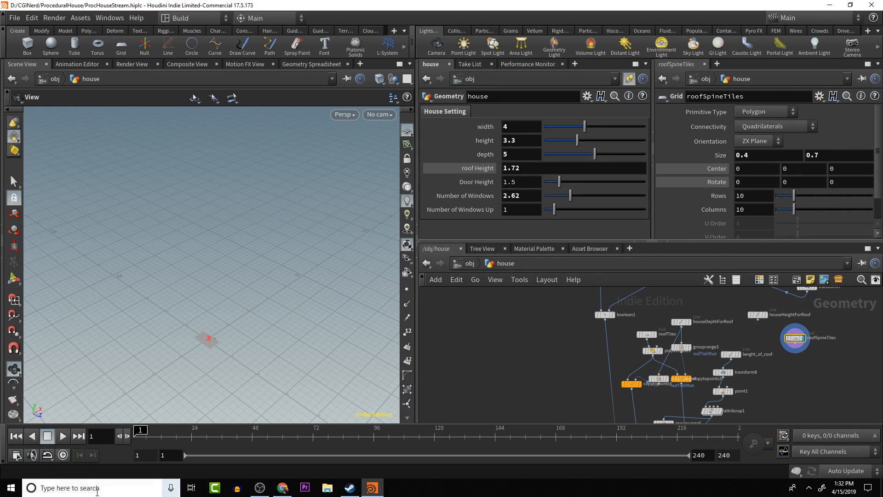
# - Duplicate the polyextrude1 node, connect the copy below roofSpineTiles and display the extruded tile
pyautogui.moveTo(230, 311); pyautogui.dragTo(238, 270)
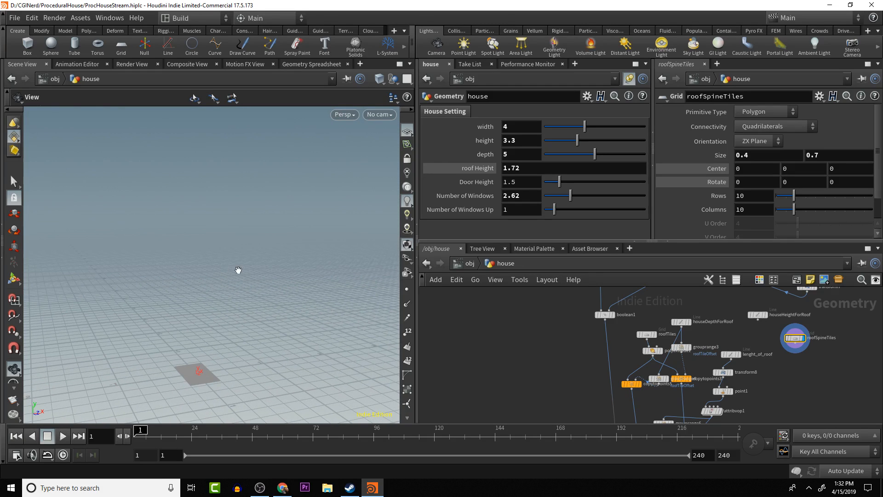
pyautogui.click(653, 351)
pyautogui.hotkey('ctrl', 'c')
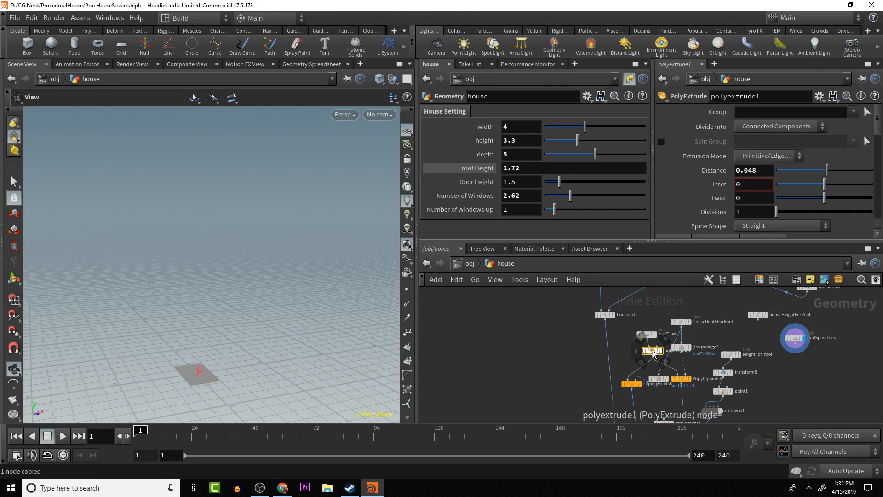
pyautogui.hotkey('ctrl', 'v')
pyautogui.moveTo(652, 352); pyautogui.dragTo(791, 362)
pyautogui.click(804, 367)
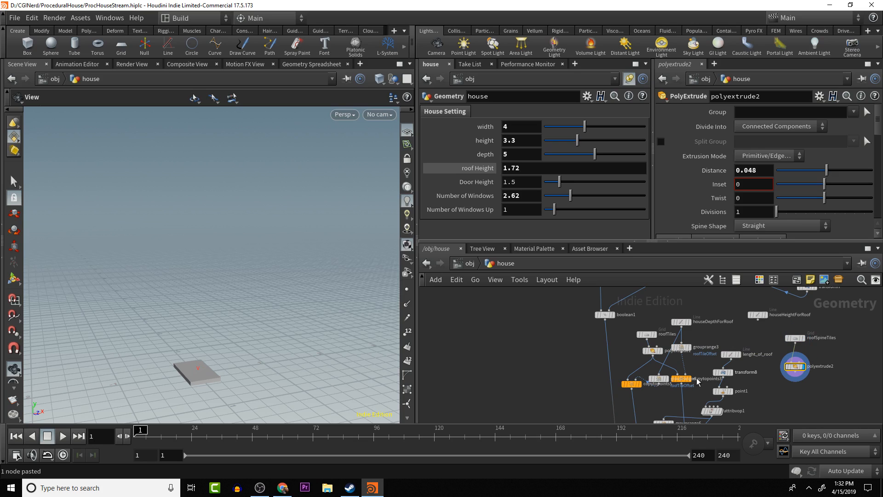
# - Insert a Bend node between roofSpineTiles and its PolyExtrude node
pyautogui.moveTo(236, 356); pyautogui.dragTo(219, 385)
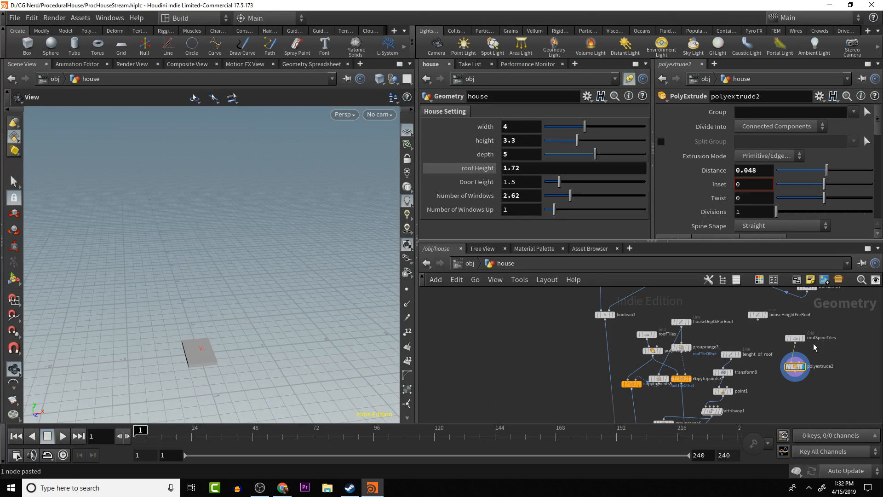
pyautogui.press('Tab')
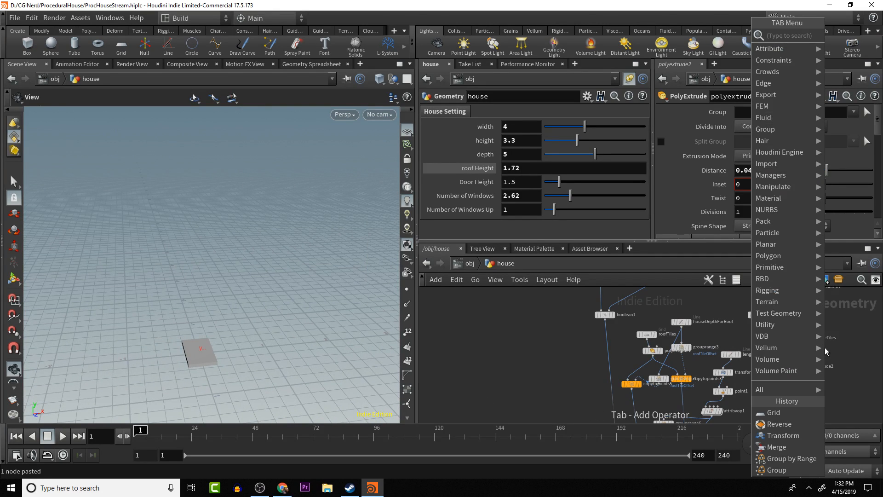
pyautogui.write('bend')
pyautogui.press('Return')
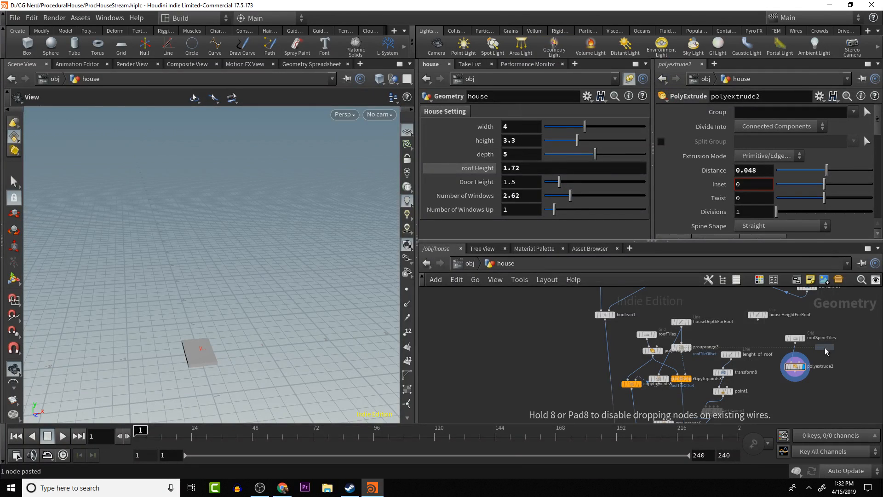
pyautogui.click(825, 348)
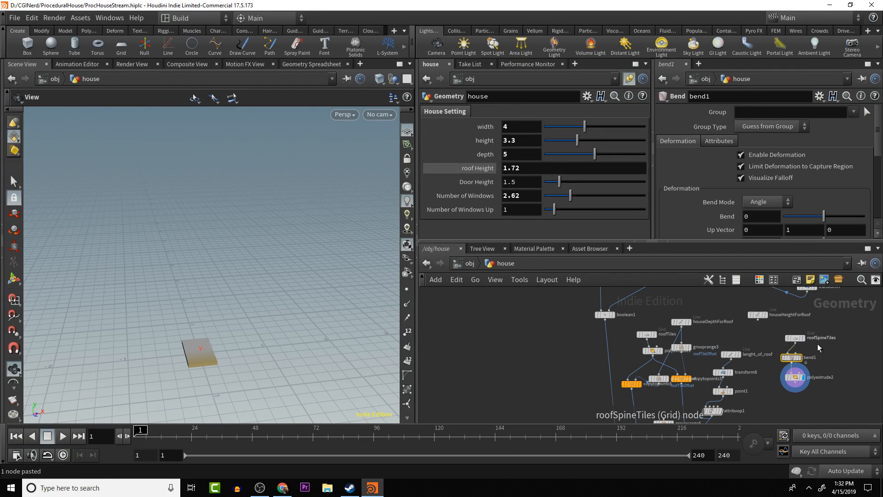
# - Set the Capture Direction of the bend1 node to 1, 0, 0
pyautogui.moveTo(195, 366); pyautogui.dragTo(211, 378)
pyautogui.scroll(-5, 604, 386)
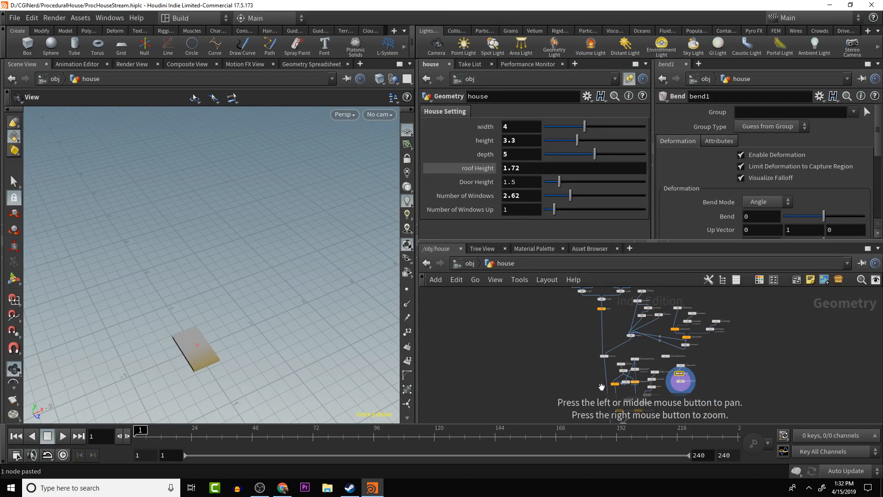
pyautogui.keyDown('alt'); pyautogui.moveTo(603, 404); pyautogui.dragTo(577, 337, button='middle'); pyautogui.keyUp('alt')
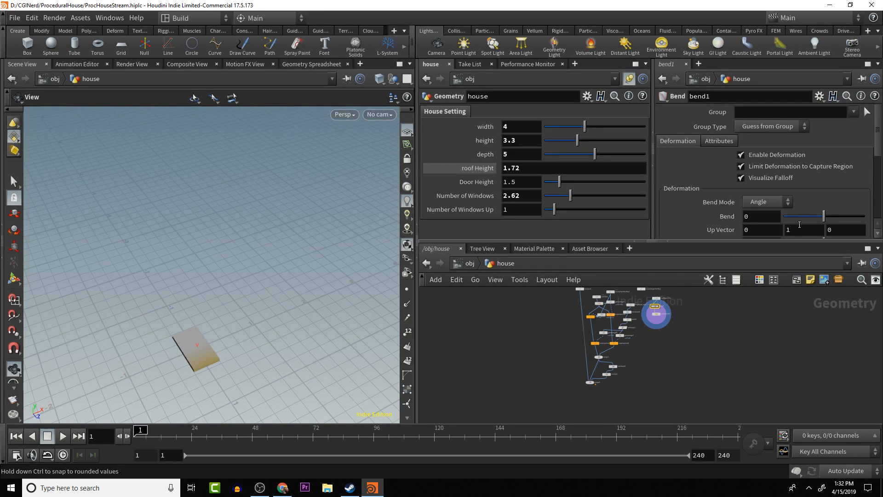
pyautogui.scroll(-3, 716, 220)
pyautogui.scroll(1, 716, 227)
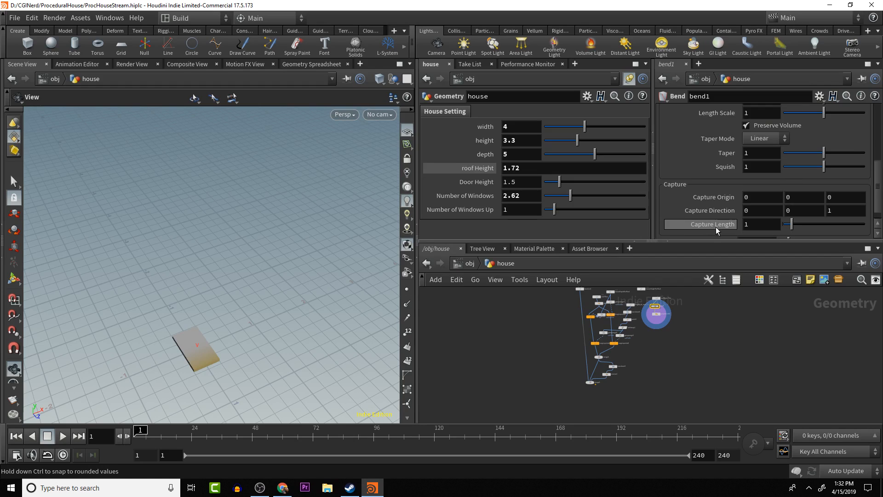
pyautogui.scroll(-1, 713, 227)
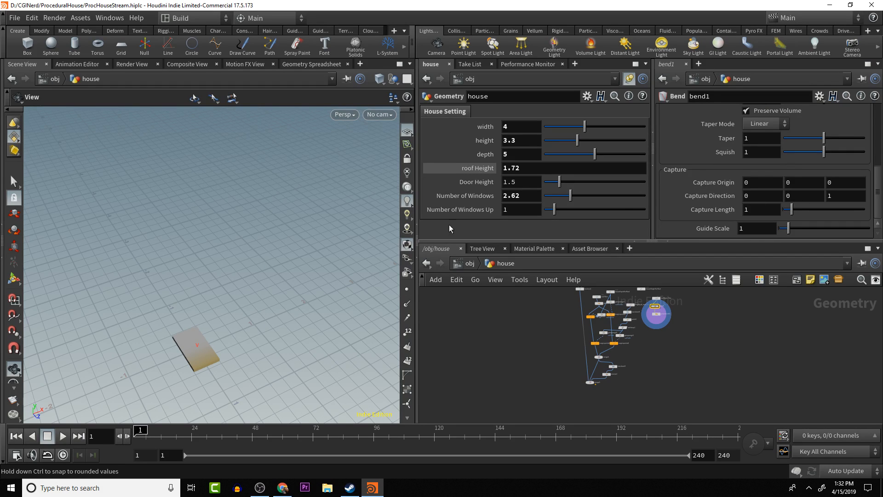
pyautogui.doubleClick(839, 195)
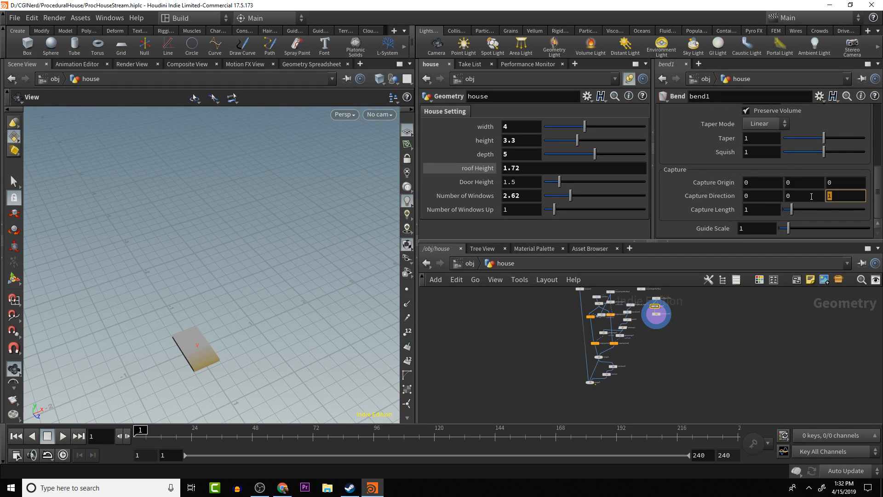
pyautogui.write('0')
pyautogui.press('Tab')
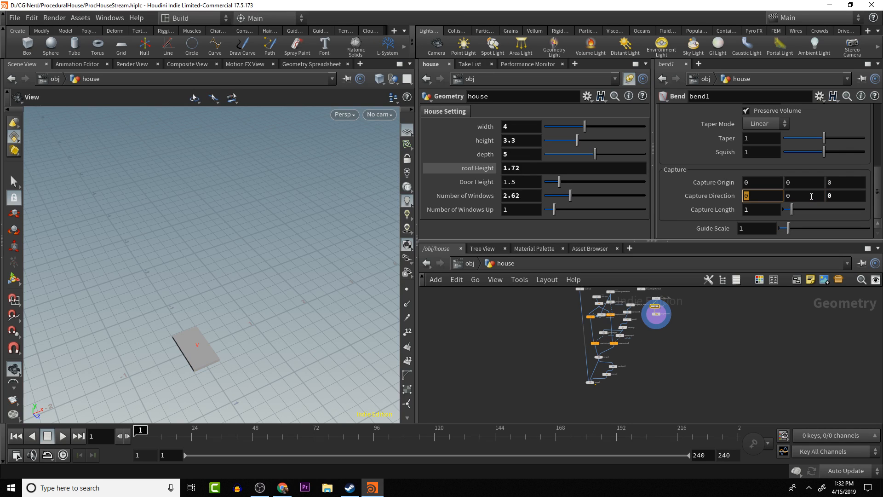
pyautogui.press('Return')
# - Link bend1's Capture Length to half the X size of roofSpineTiles with the expression ch("../roofSpineTiles/sizex")*.5
pyautogui.scroll(5, 604, 296)
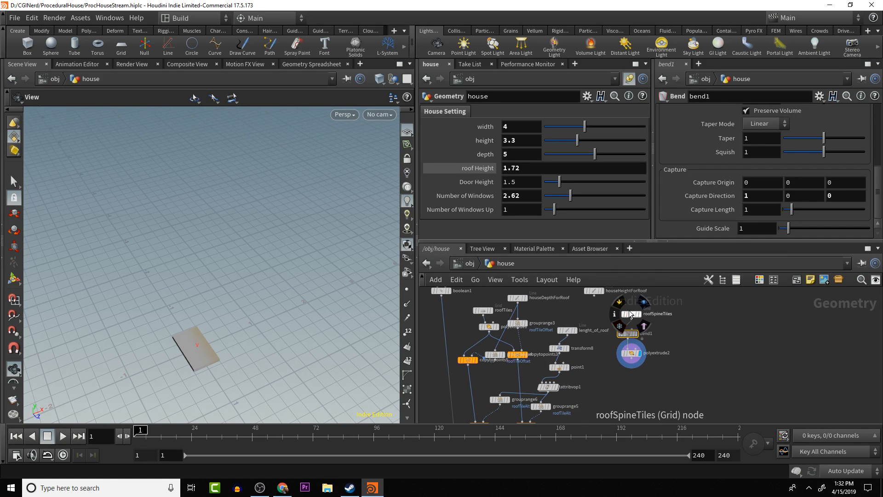
pyautogui.click(630, 314)
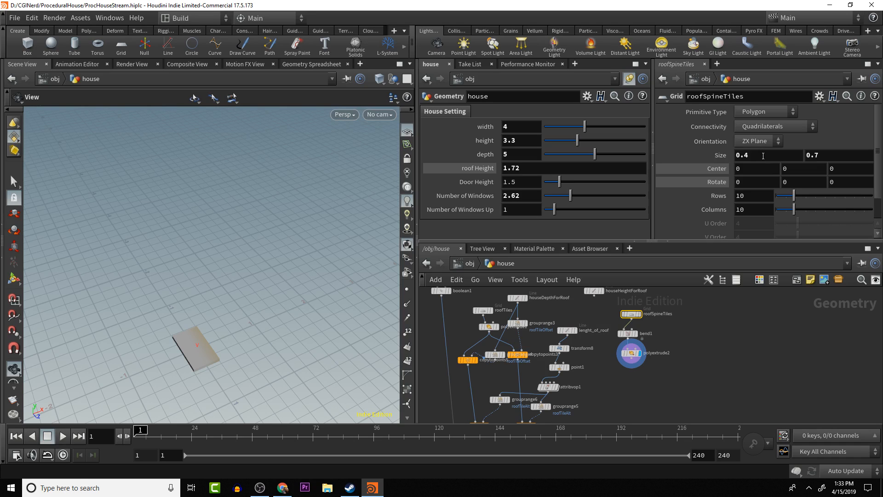
pyautogui.rightClick(763, 155)
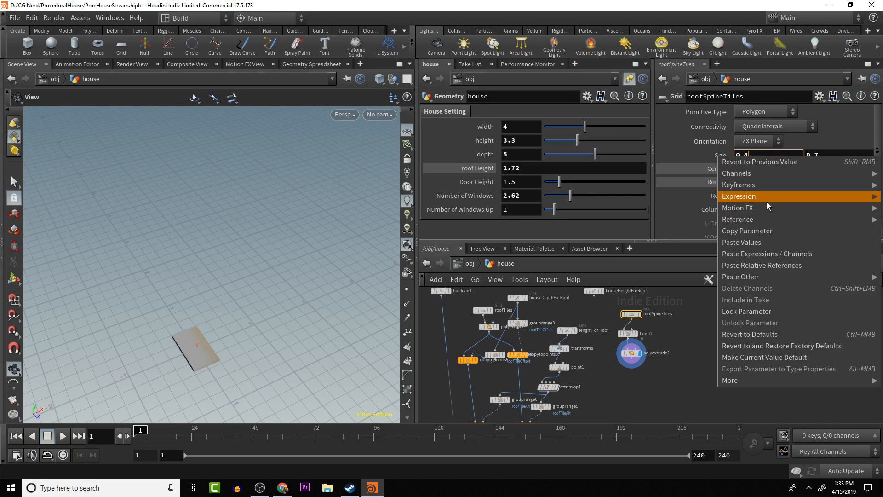
pyautogui.click(766, 231)
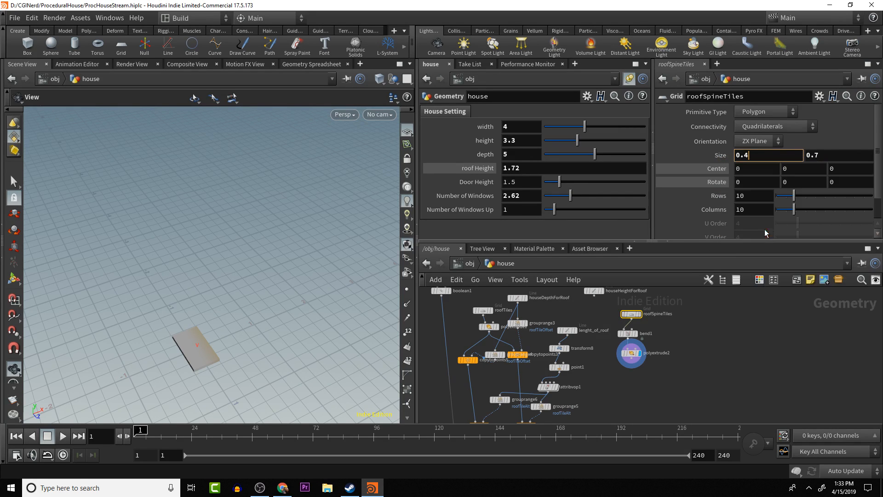
pyautogui.click(627, 333)
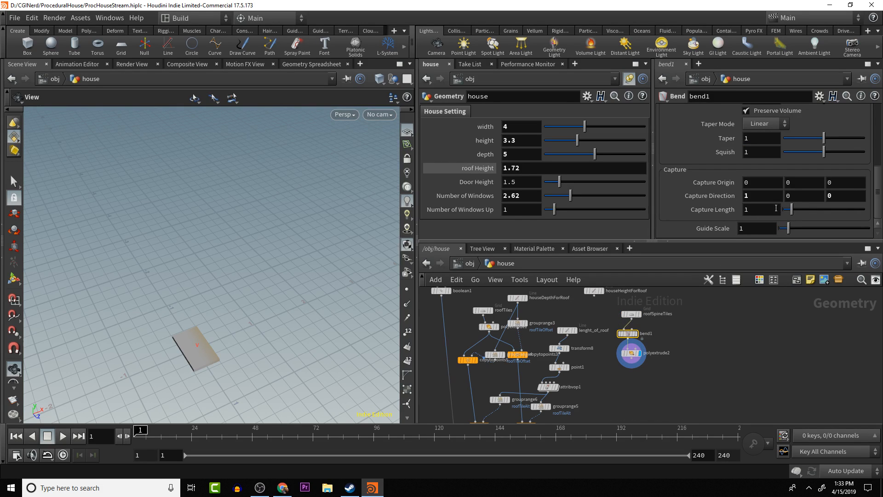
pyautogui.rightClick(767, 210)
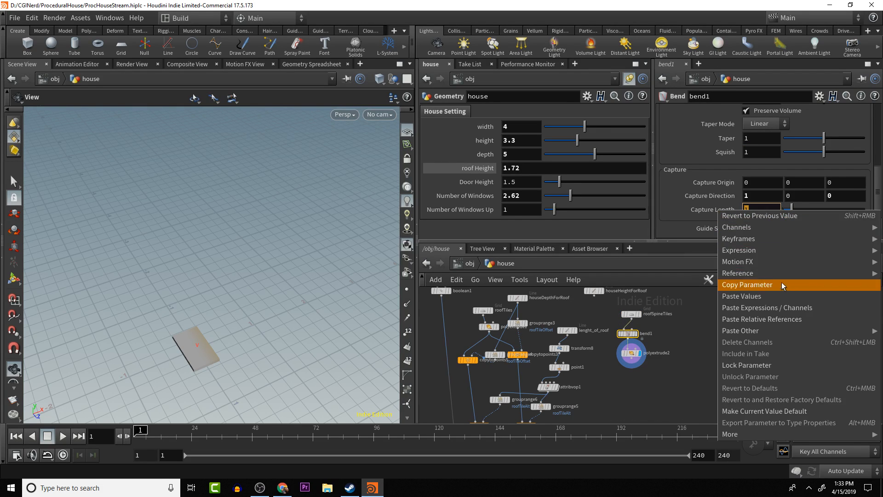
pyautogui.click(783, 316)
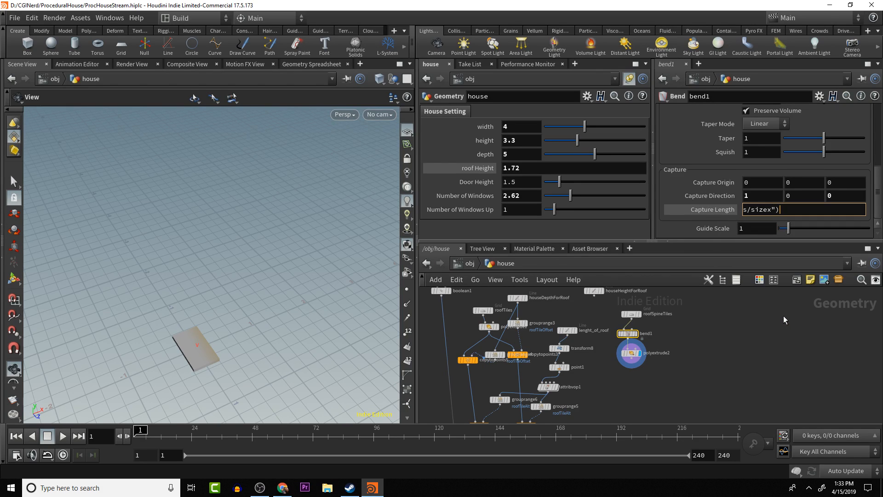
pyautogui.write('*.5')
pyautogui.press('Return')
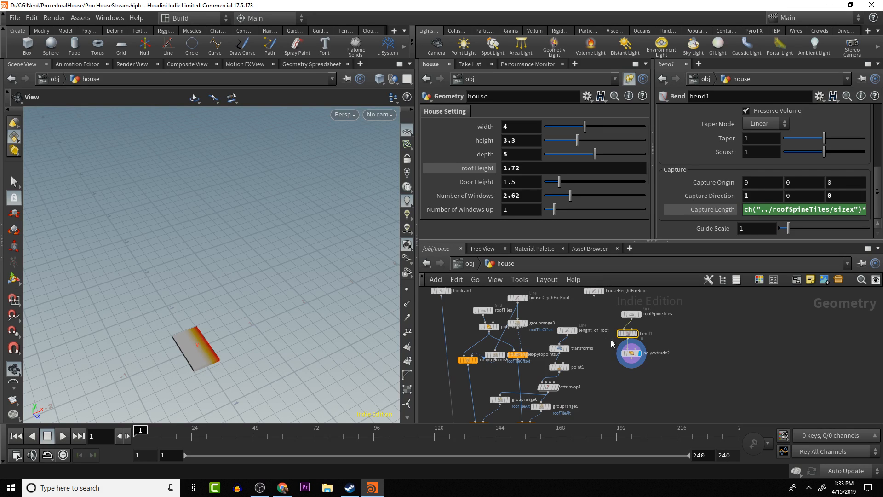
# - Display the output of bend1 and try out its Bend amount on the spine tile
pyautogui.moveTo(630, 333)
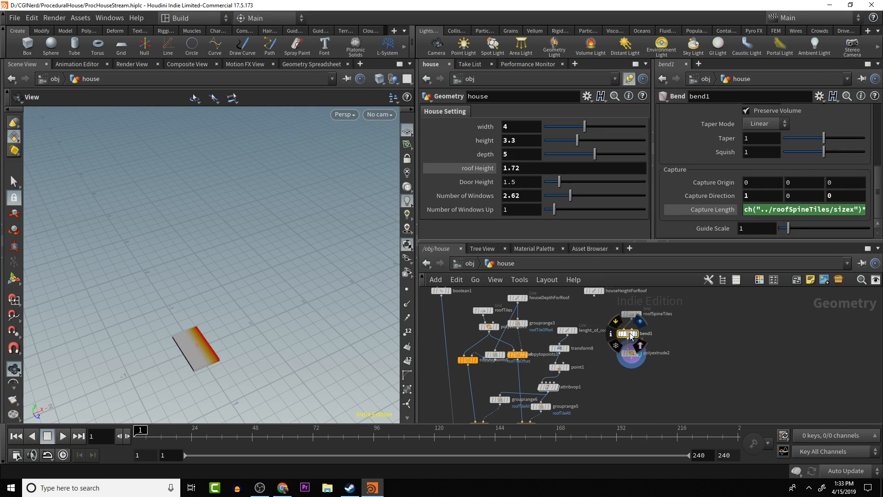
pyautogui.click(635, 334)
pyautogui.moveTo(217, 308); pyautogui.dragTo(190, 311)
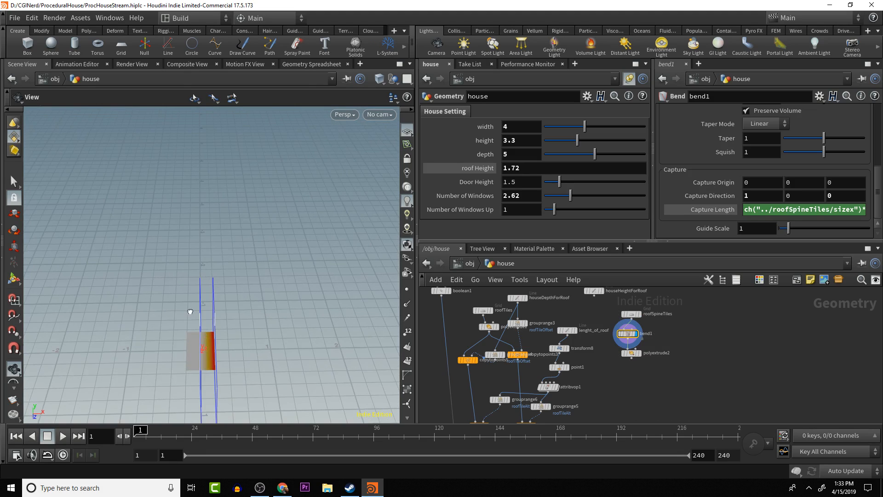
pyautogui.scroll(3, 791, 165)
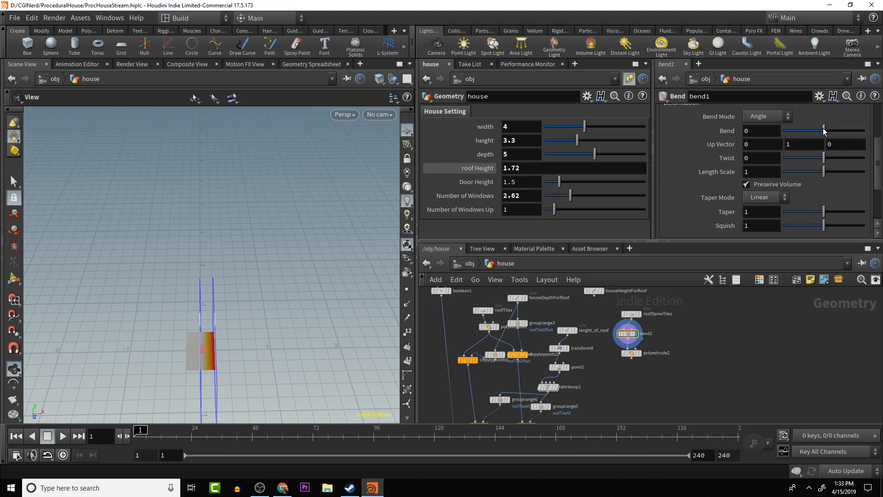
pyautogui.moveTo(823, 131)
pyautogui.mouseDown()
pyautogui.moveTo(814, 131)
pyautogui.moveTo(851, 131)
pyautogui.moveTo(809, 131)
pyautogui.moveTo(824, 131)
pyautogui.mouseUp()
# - Duplicate the bend1 node and insert the copy between bend1 and polyextrude2
pyautogui.moveTo(630, 353); pyautogui.dragTo(632, 367)
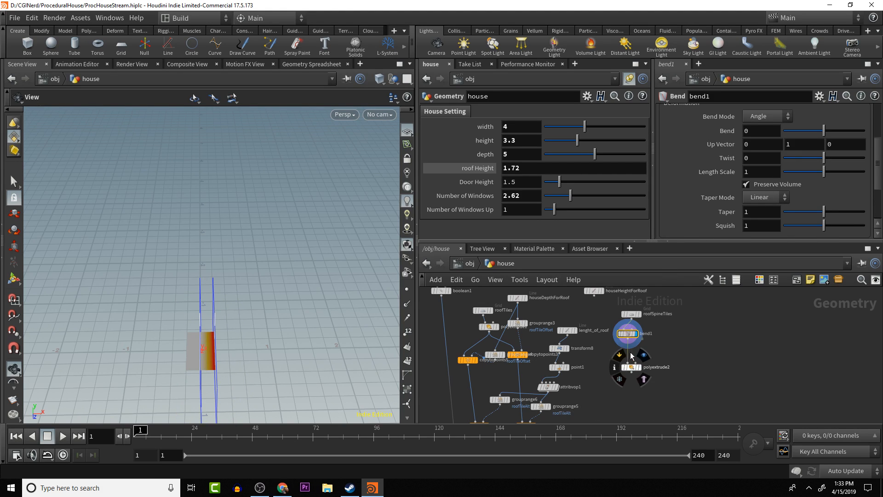
pyautogui.hotkey('ctrl', 'c')
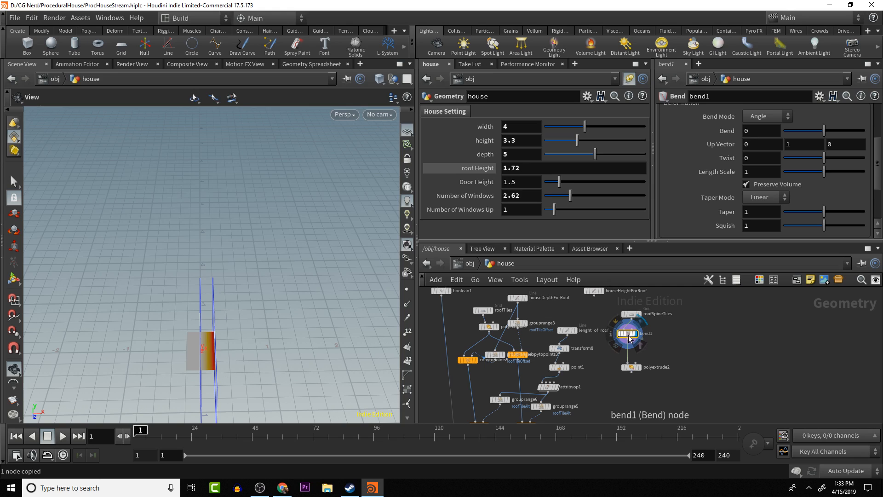
pyautogui.hotkey('ctrl', 'v')
pyautogui.click(653, 347)
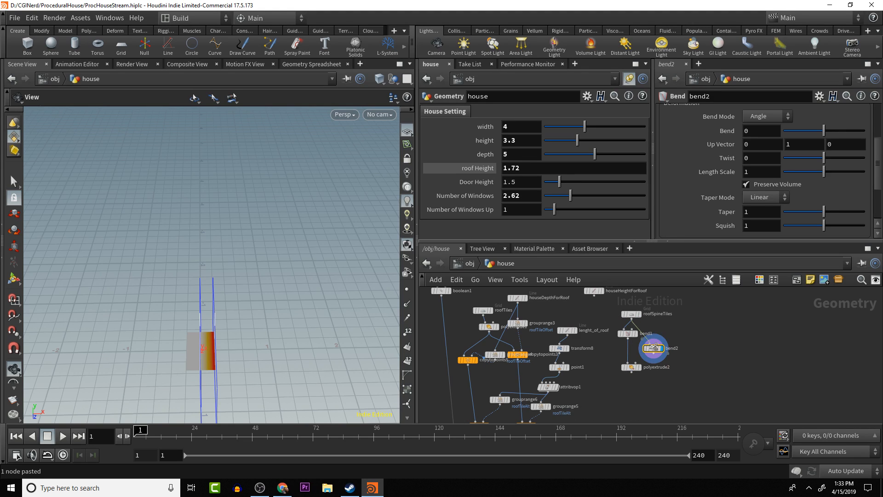
pyautogui.moveTo(653, 346); pyautogui.dragTo(632, 357)
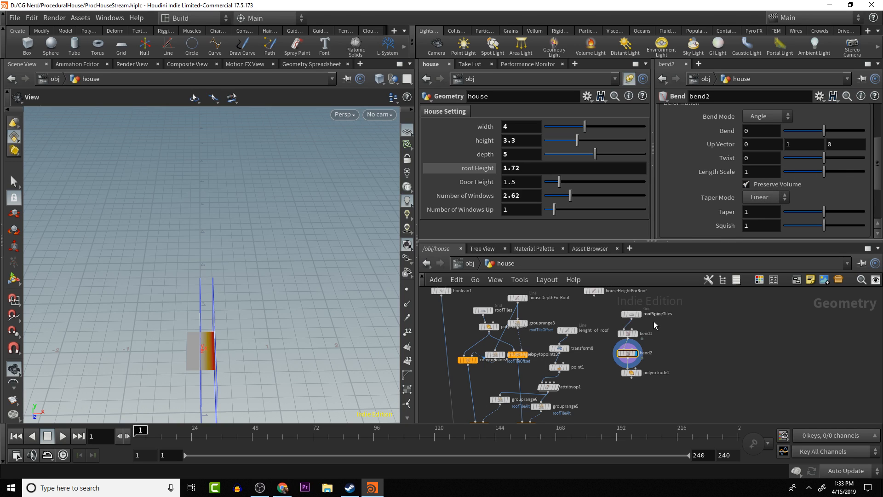
# - Set the X Capture Direction of the bend2 node to -1
pyautogui.scroll(-5, 713, 222)
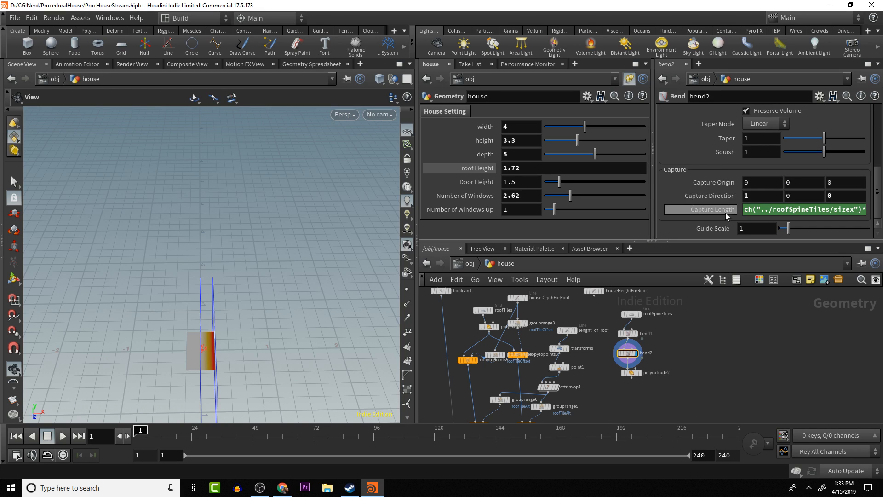
pyautogui.doubleClick(746, 195)
pyautogui.write('1')
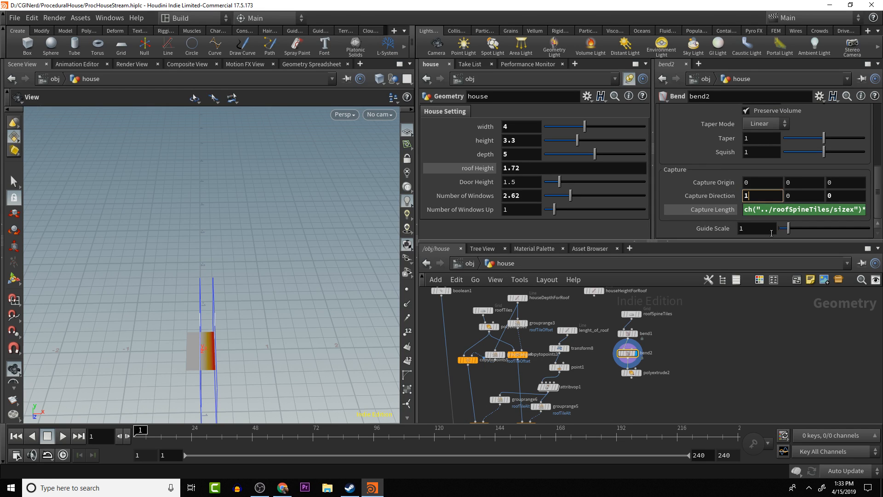
pyautogui.write('-')
pyautogui.press('Return')
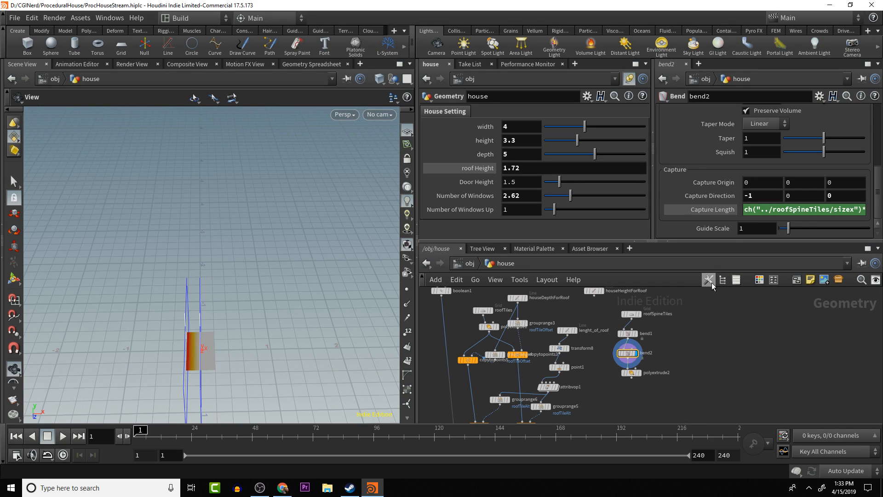
# - Link bend2's Bend value to bend1's Bend with the relative reference ch("../bend1/bend")
pyautogui.scroll(5, 792, 180)
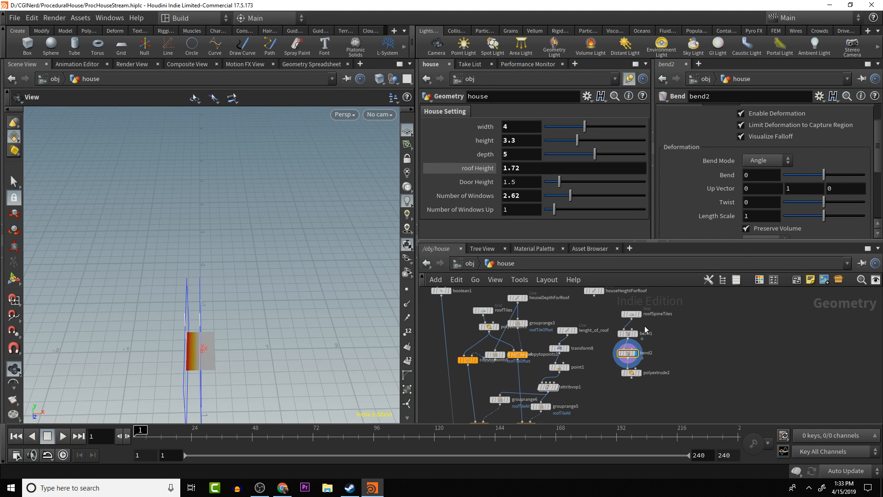
pyautogui.click(628, 334)
pyautogui.rightClick(762, 177)
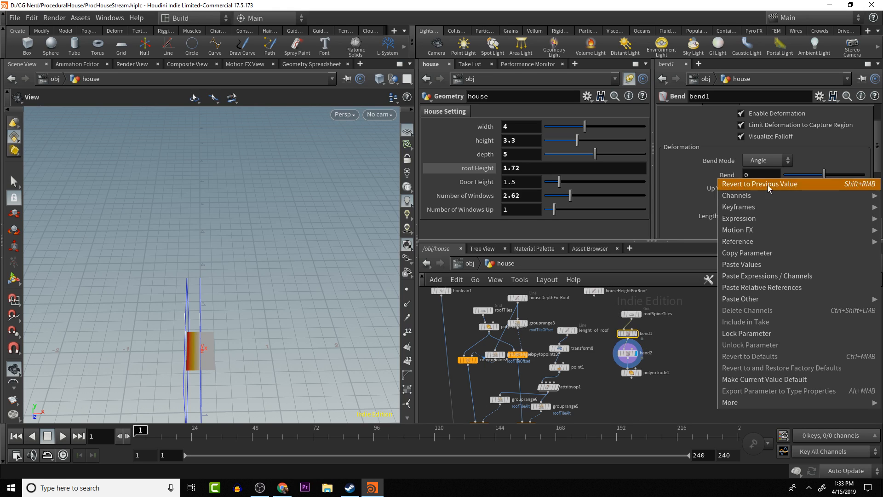
pyautogui.click(774, 254)
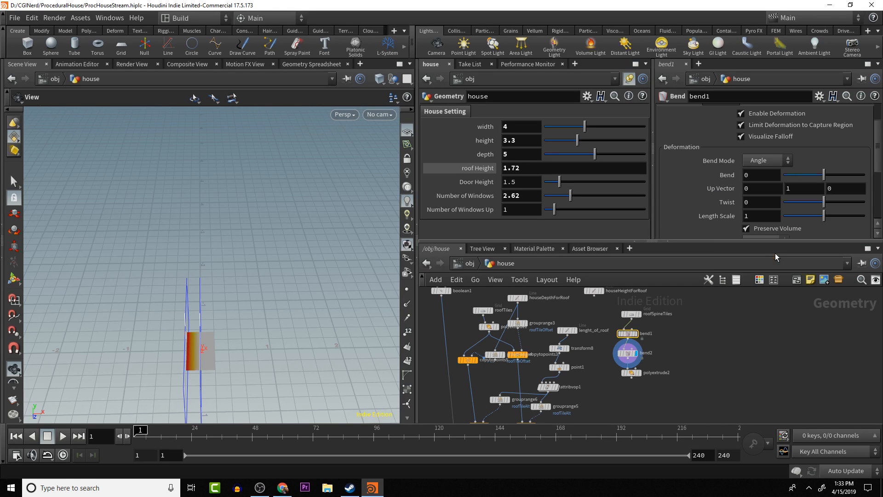
pyautogui.click(627, 353)
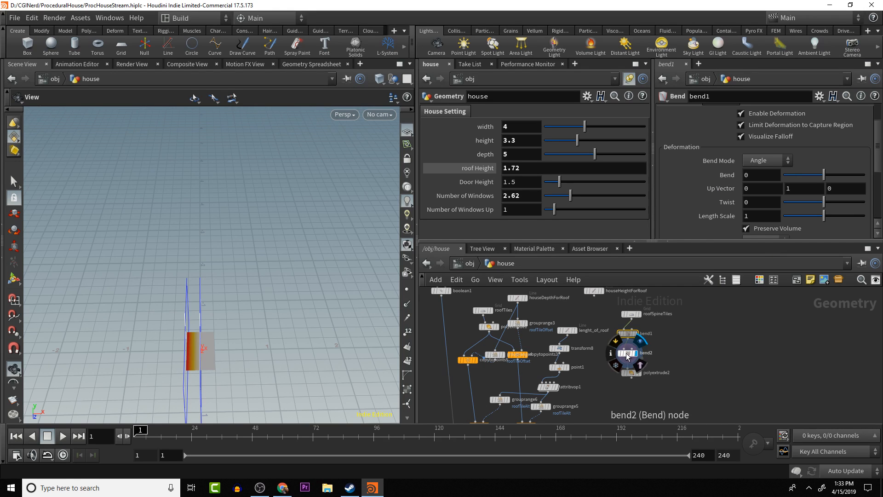
pyautogui.rightClick(761, 175)
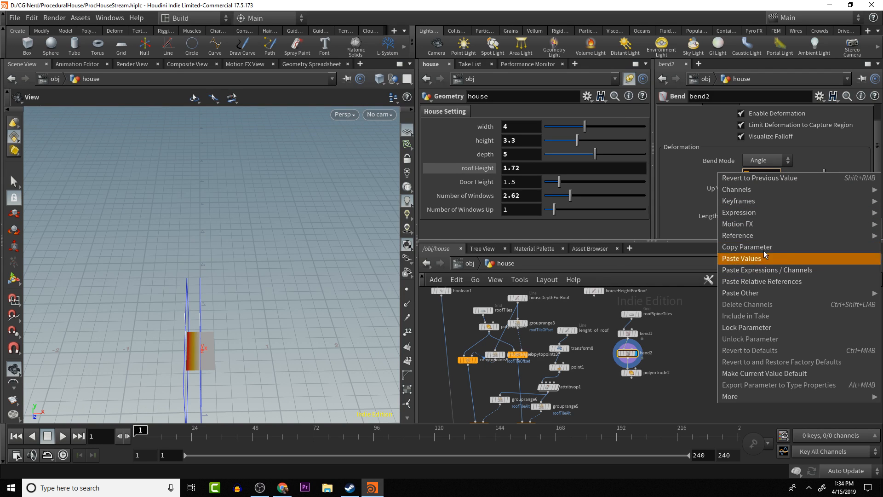
pyautogui.moveTo(760, 193)
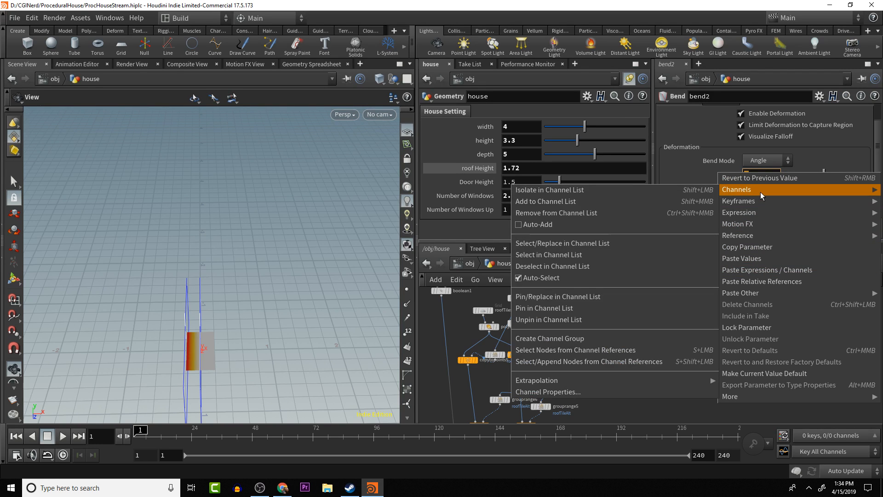
pyautogui.click(765, 281)
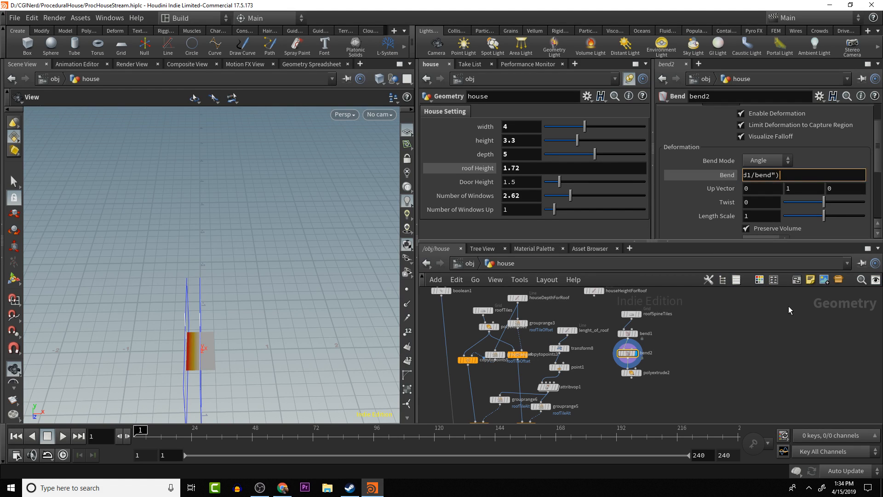
pyautogui.press('Return')
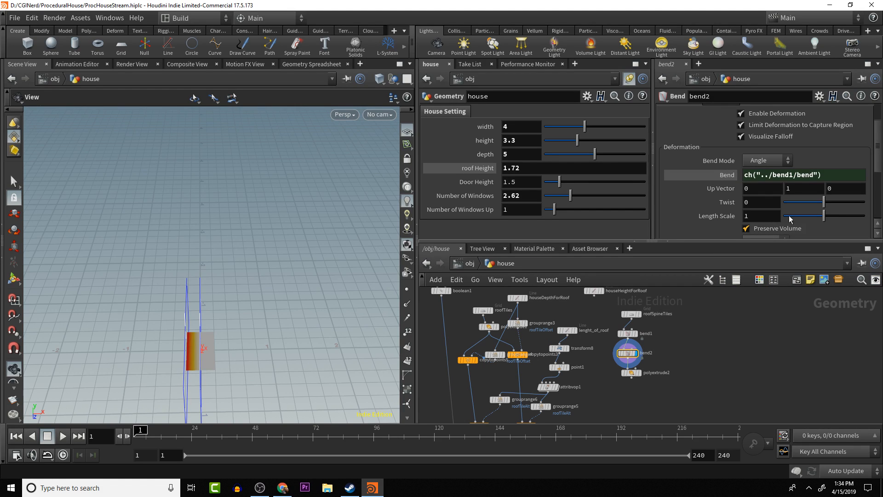
# - Turn off Visualize Falloff on the bend1 node and display the output of polyextrude2
pyautogui.click(627, 333)
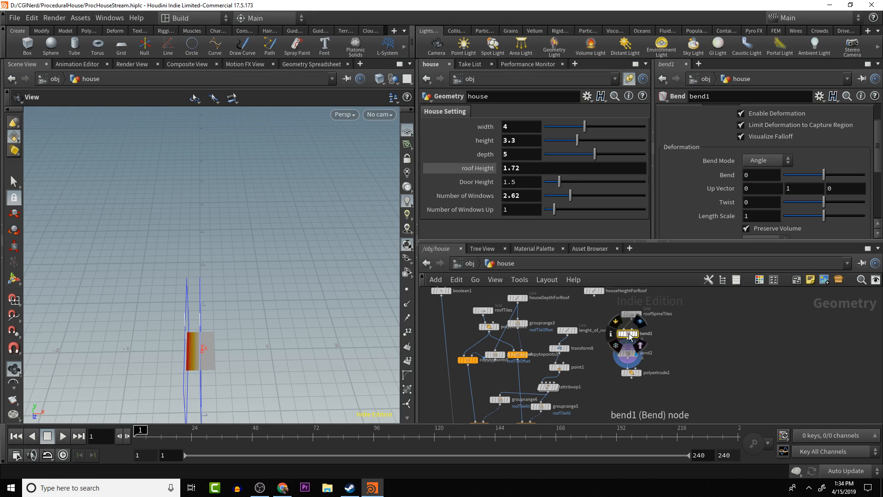
pyautogui.moveTo(821, 178)
pyautogui.mouseDown()
pyautogui.moveTo(855, 175)
pyautogui.moveTo(813, 185)
pyautogui.moveTo(823, 183)
pyautogui.mouseUp()
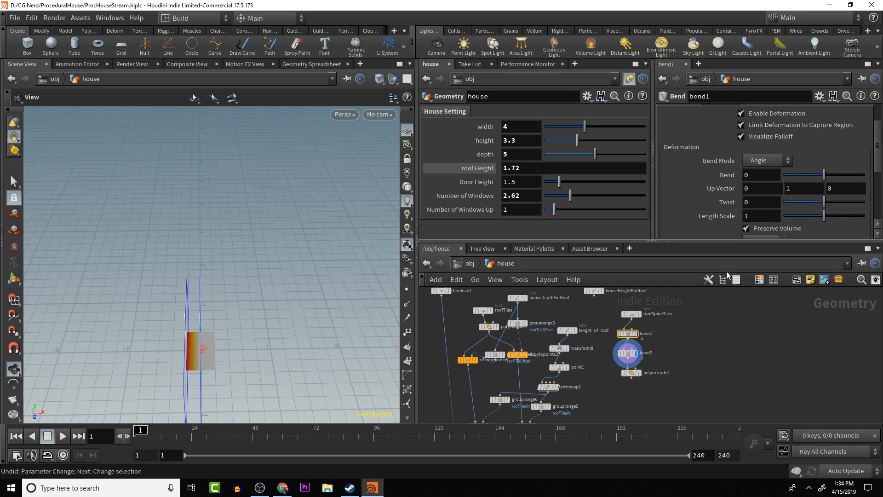
pyautogui.click(629, 356)
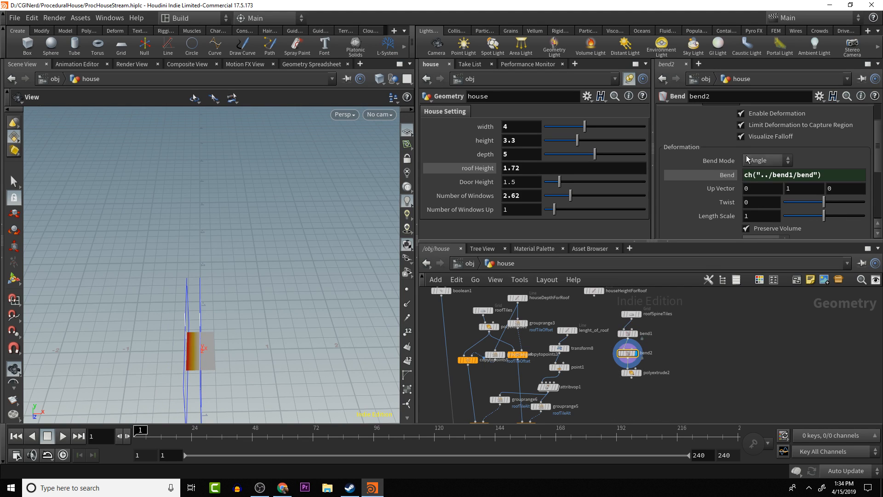
pyautogui.click(627, 333)
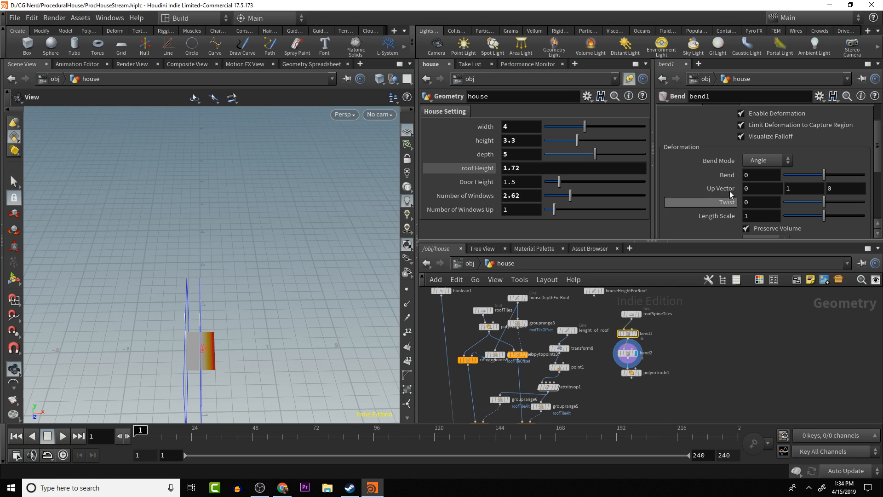
pyautogui.click(740, 137)
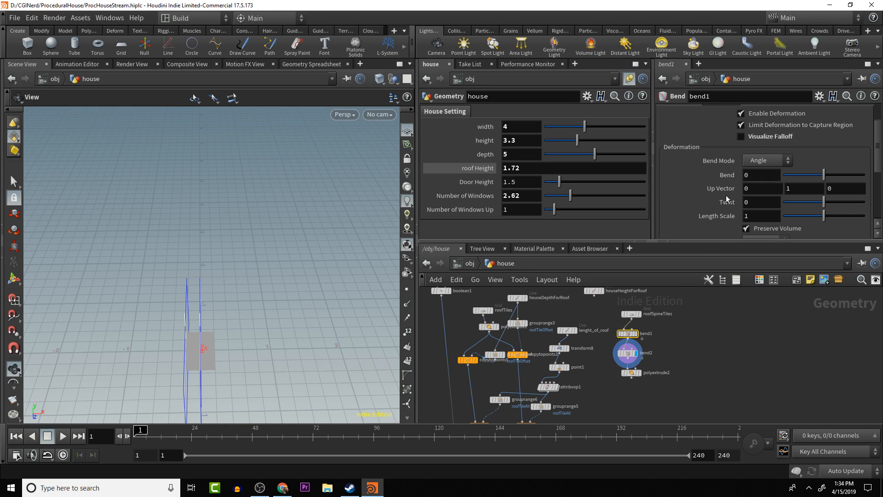
pyautogui.click(639, 372)
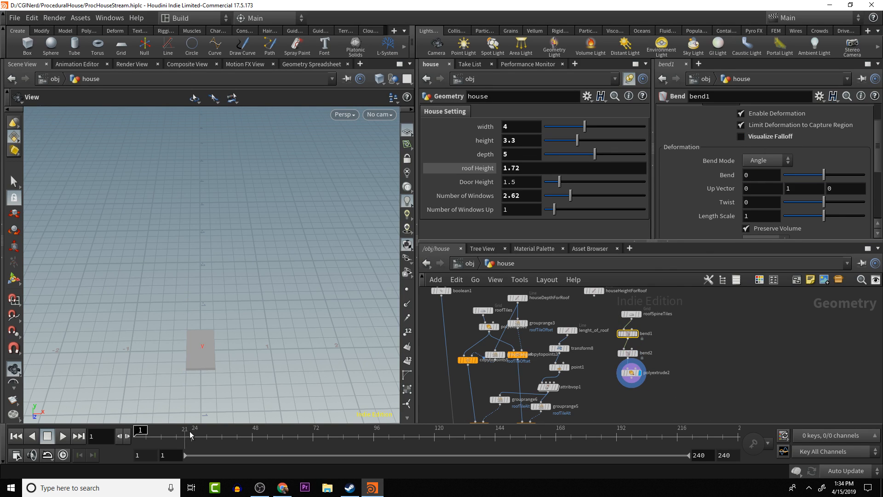
# - Try a Bend of -86 on bend1 to check the curved spine tile, and undo the change
pyautogui.moveTo(182, 411); pyautogui.dragTo(182, 381)
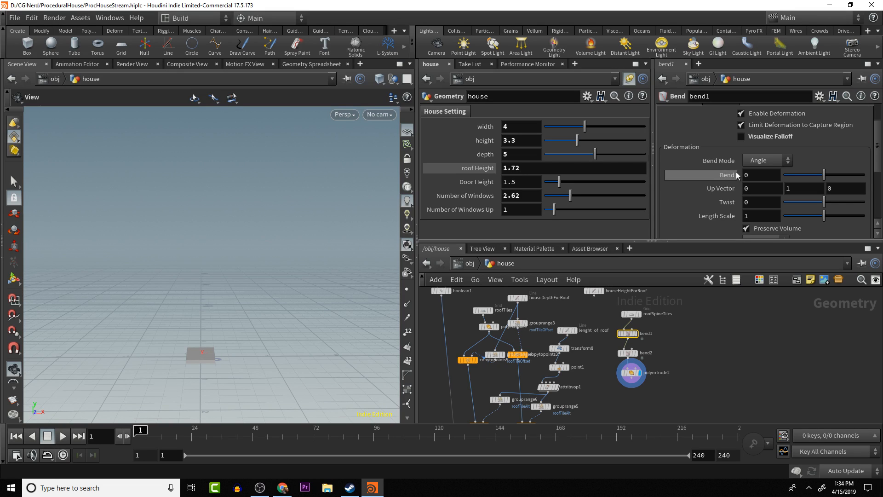
pyautogui.moveTo(266, 321); pyautogui.dragTo(223, 332)
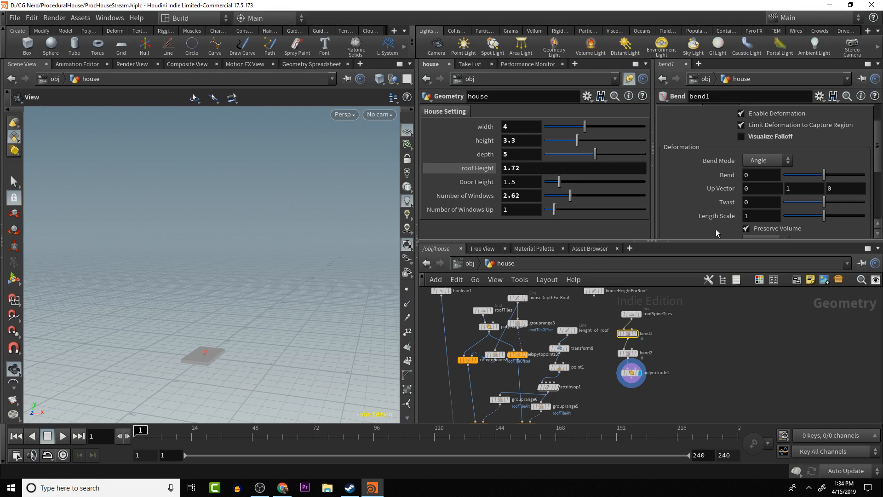
pyautogui.moveTo(826, 174); pyautogui.dragTo(788, 154)
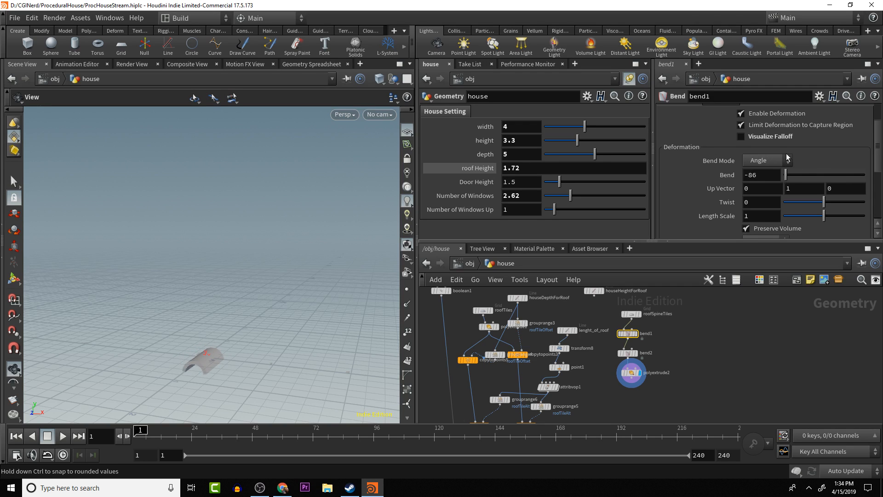
pyautogui.hotkey('ctrl', 'z')
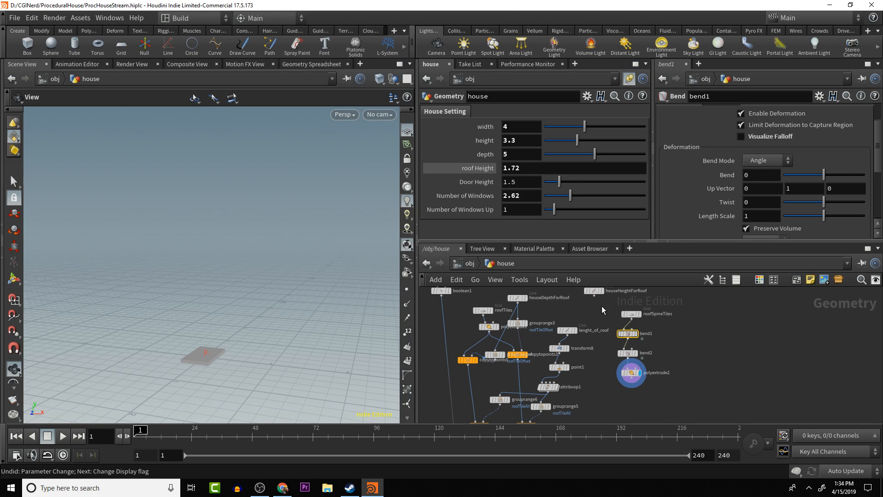
# - Select the houseDepthForRoof line node and display its output
pyautogui.moveTo(503, 302)
pyautogui.click(518, 298)
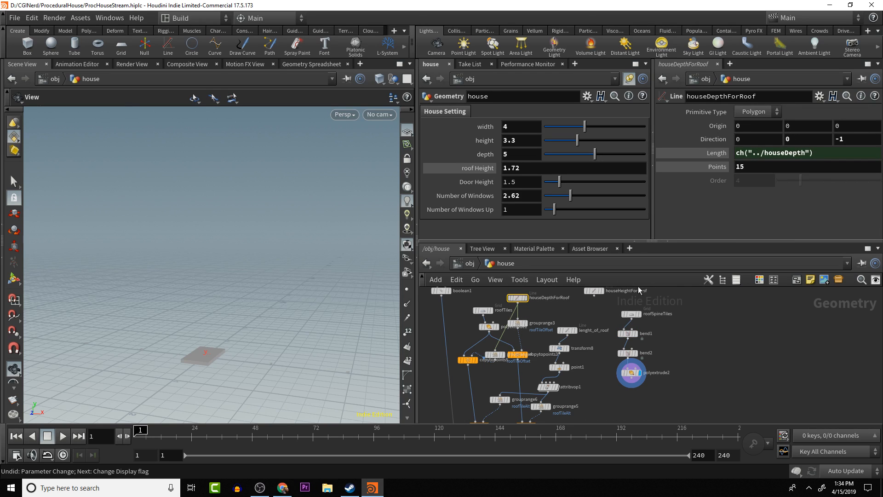
pyautogui.moveTo(692, 320); pyautogui.dragTo(711, 330, button='middle')
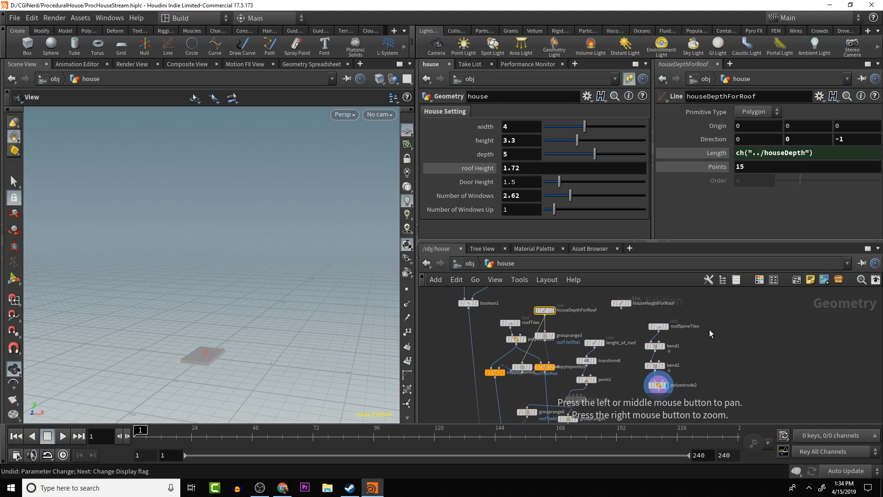
pyautogui.click(552, 310)
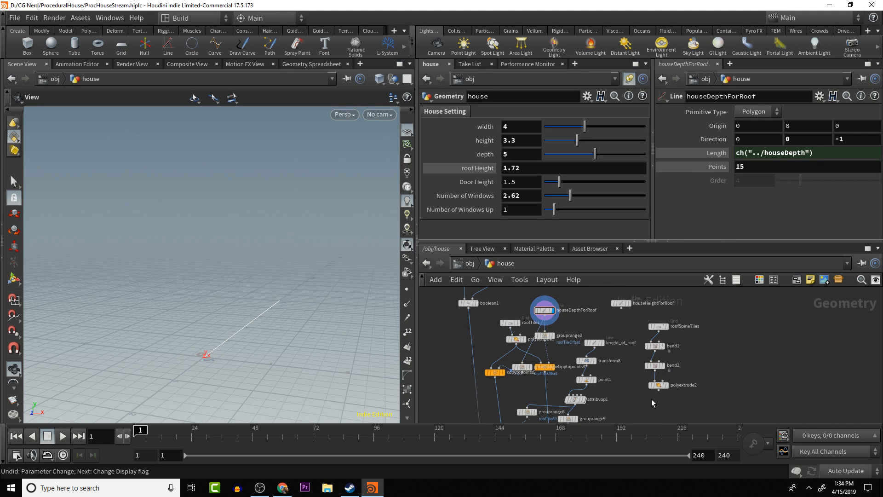
# - Add a Copy to Points node that copies polyextrude2 onto the houseDepthForRoof points, and display its output
pyautogui.press('Tab')
pyautogui.write('copy')
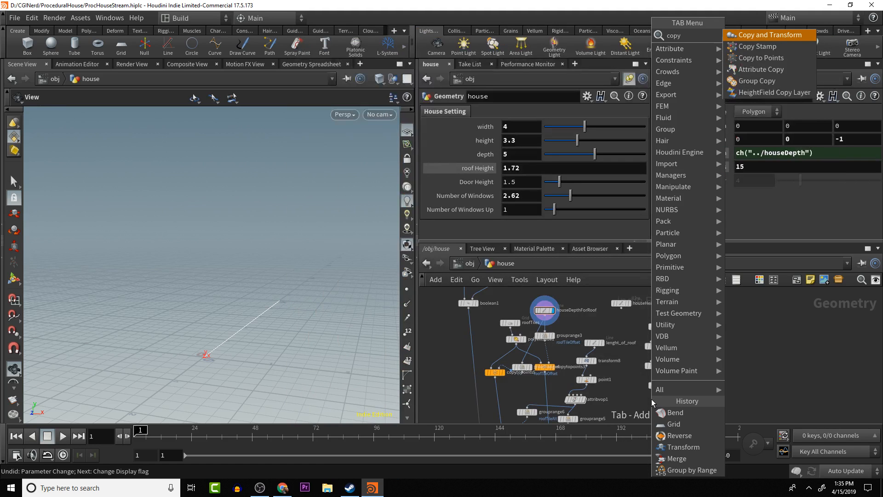
pyautogui.press('Down')
pyautogui.press('Down')
pyautogui.press('Return')
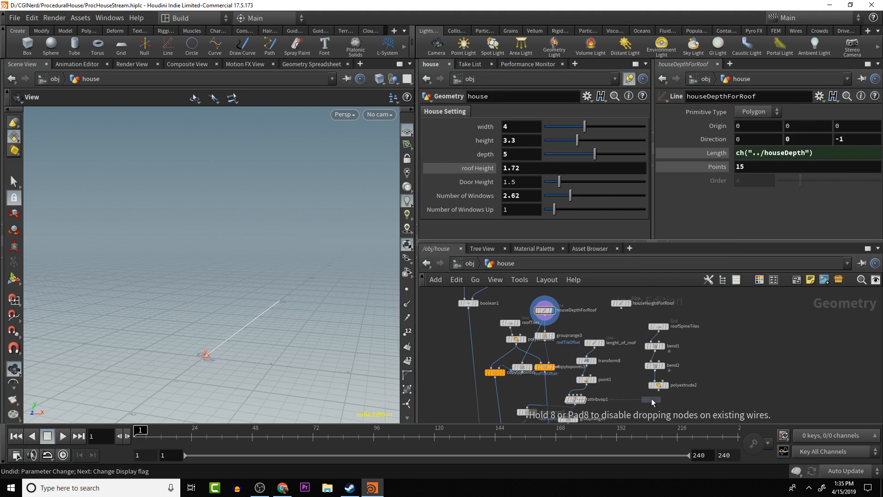
pyautogui.click(651, 399)
pyautogui.moveTo(651, 399); pyautogui.dragTo(545, 315)
pyautogui.moveTo(642, 400); pyautogui.dragTo(661, 386)
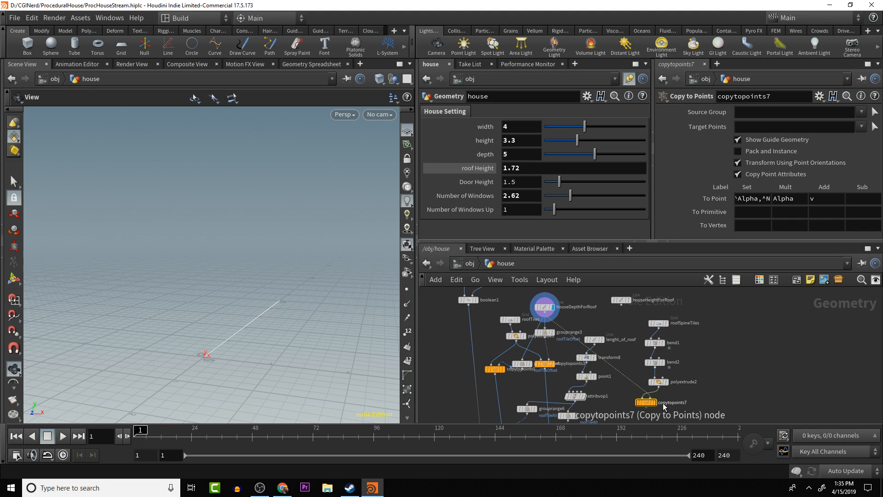
pyautogui.click(652, 403)
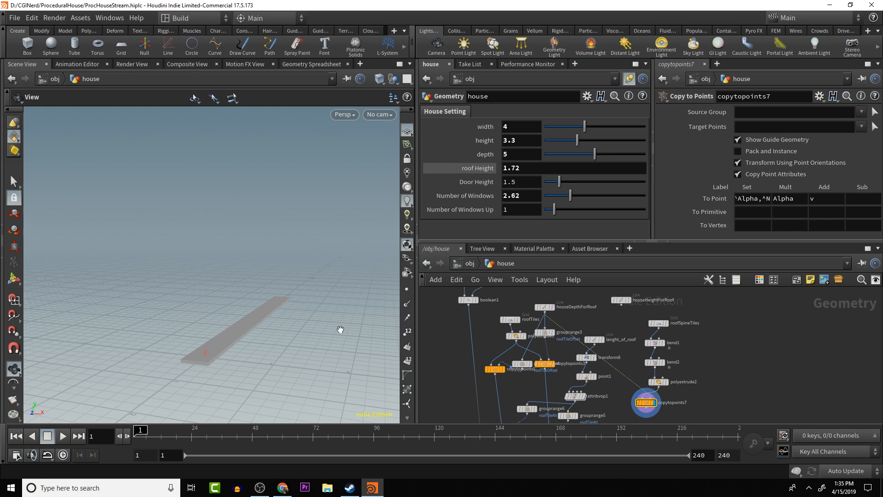
# - Show the final merged house as a template around the row of copied spine tiles
pyautogui.moveTo(340, 330); pyautogui.dragTo(304, 341)
pyautogui.moveTo(252, 332); pyautogui.dragTo(212, 365)
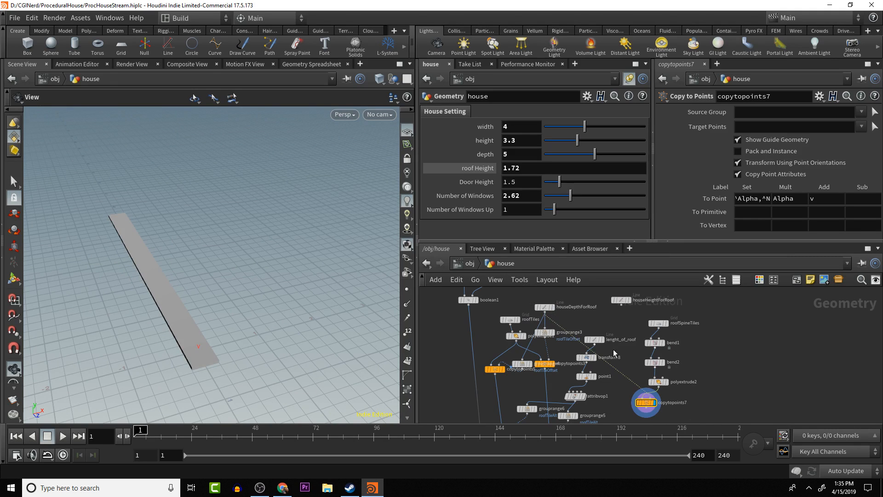
pyautogui.keyDown('alt'); pyautogui.moveTo(616, 332); pyautogui.dragTo(615, 306, button='middle'); pyautogui.keyUp('alt')
pyautogui.keyDown('alt'); pyautogui.moveTo(614, 307); pyautogui.dragTo(612, 355, button='right'); pyautogui.keyUp('alt')
pyautogui.moveTo(612, 355); pyautogui.dragTo(611, 315, button='middle')
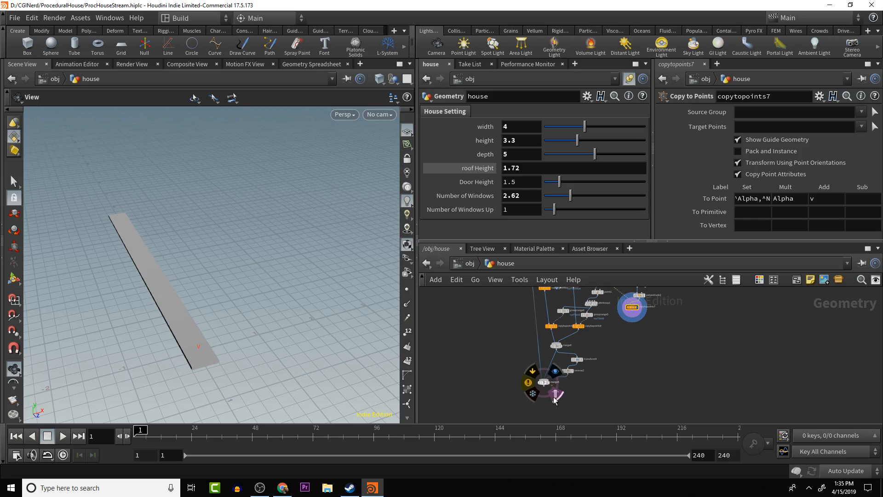
pyautogui.click(555, 393)
pyautogui.keyDown('alt'); pyautogui.moveTo(301, 313); pyautogui.dragTo(222, 144); pyautogui.keyUp('alt')
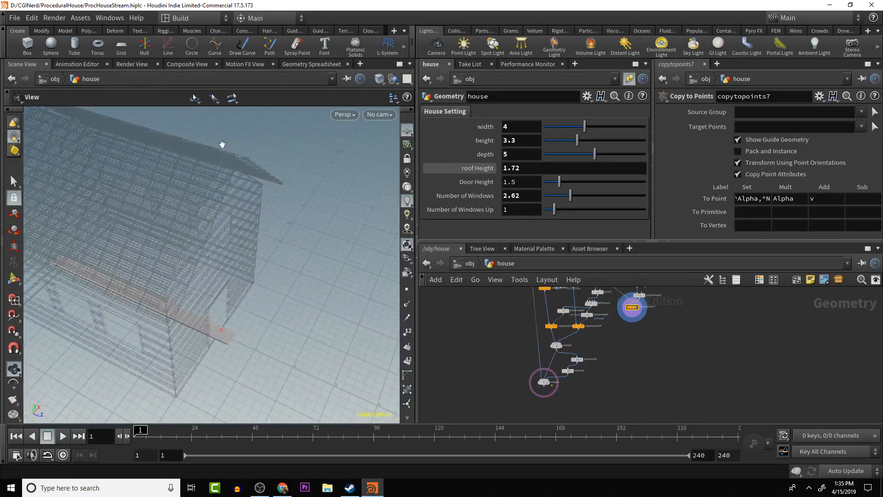
pyautogui.keyDown('alt'); pyautogui.moveTo(251, 214); pyautogui.dragTo(209, 241); pyautogui.keyUp('alt')
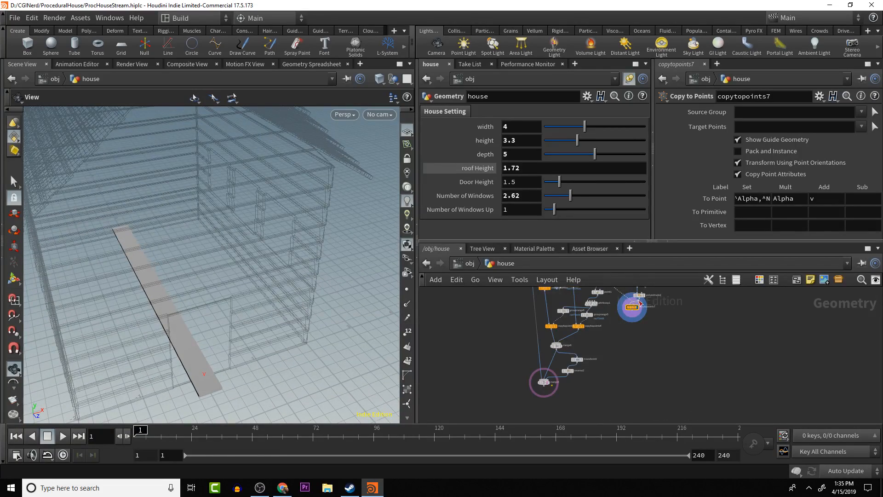
# - Try smaller Size values on the roofSpineTiles grid, including 0.2 for the first dimension
pyautogui.keyDown('alt'); pyautogui.moveTo(622, 327); pyautogui.dragTo(630, 357, button='middle'); pyautogui.keyUp('alt')
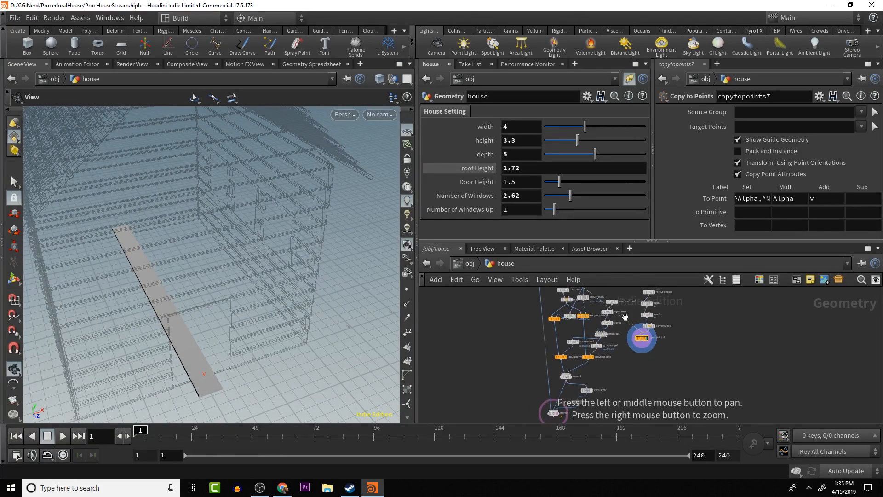
pyautogui.scroll(2, 625, 317)
pyautogui.keyDown('alt'); pyautogui.moveTo(625, 320); pyautogui.dragTo(629, 351, button='middle'); pyautogui.keyUp('alt')
pyautogui.click(660, 307)
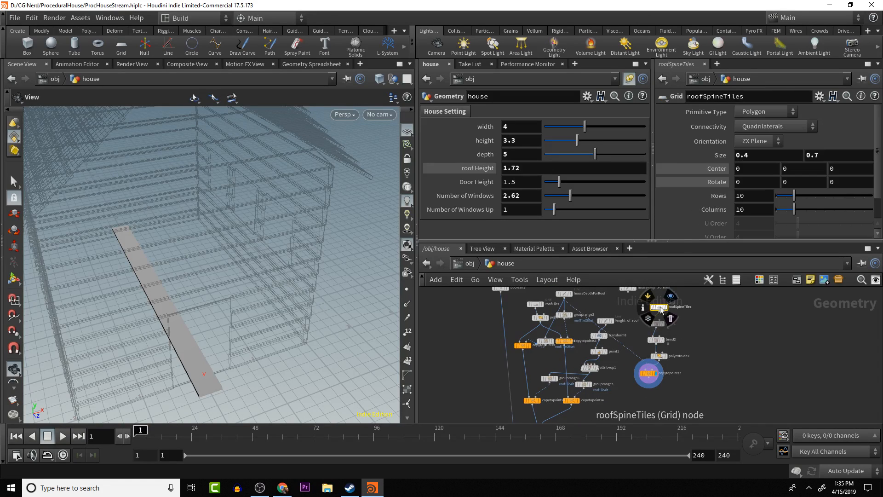
pyautogui.moveTo(760, 156); pyautogui.dragTo(749, 156, button='middle')
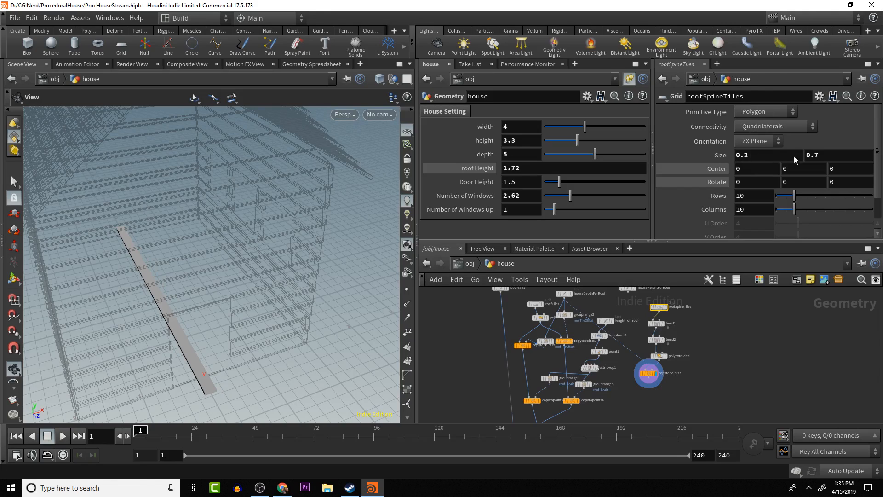
pyautogui.moveTo(826, 155); pyautogui.dragTo(785, 163, button='middle')
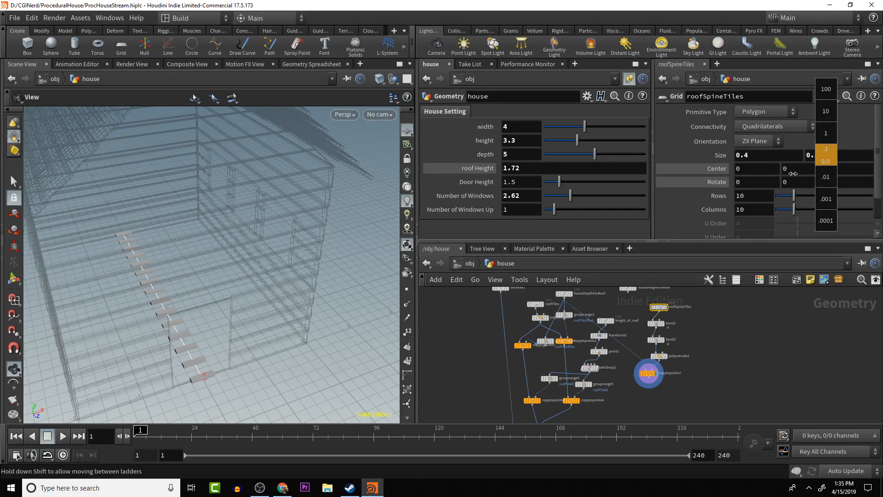
pyautogui.moveTo(832, 187); pyautogui.dragTo(845, 169, button='middle')
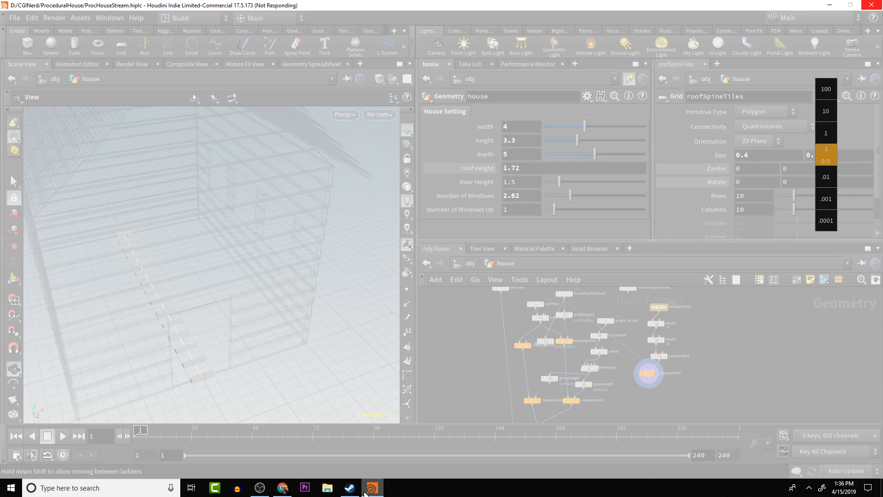
# - Quit Steam and try to close the frozen Houdini window, choosing to wait for the program to respond
pyautogui.rightClick(354, 487)
pyautogui.click(355, 465)
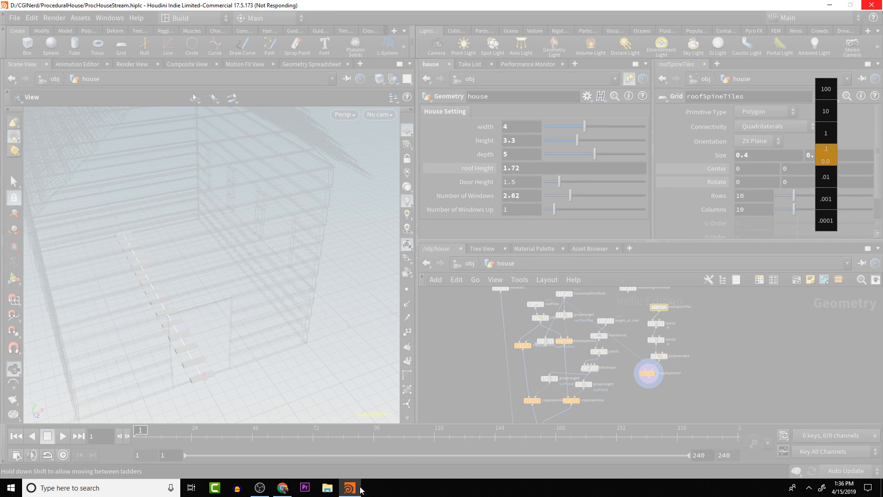
pyautogui.moveTo(360, 488)
pyautogui.click(349, 488)
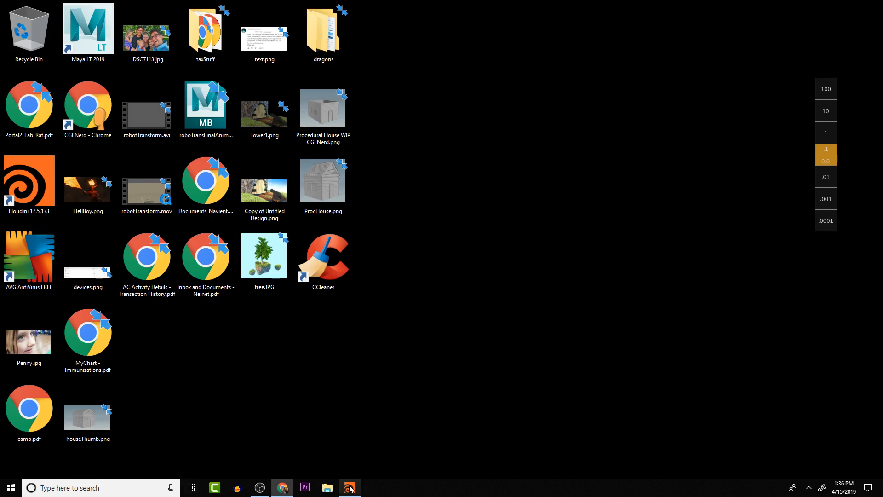
pyautogui.click(350, 487)
pyautogui.rightClick(349, 487)
pyautogui.click(326, 467)
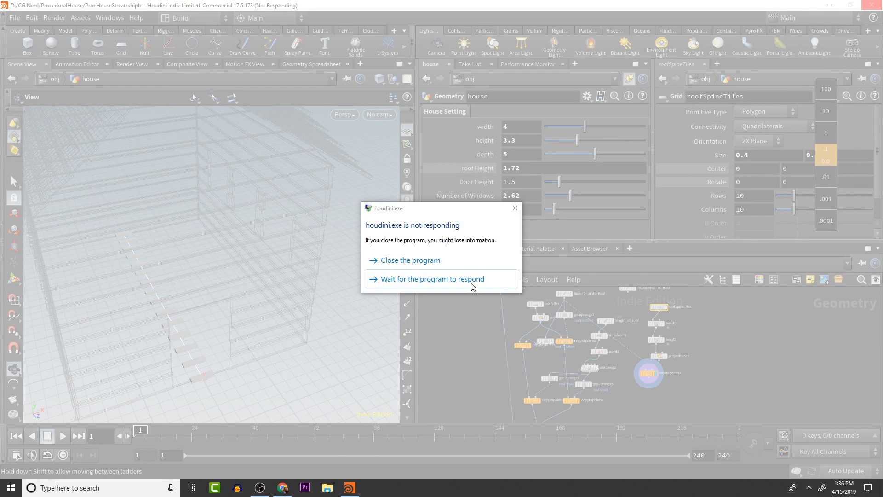
pyautogui.click(432, 279)
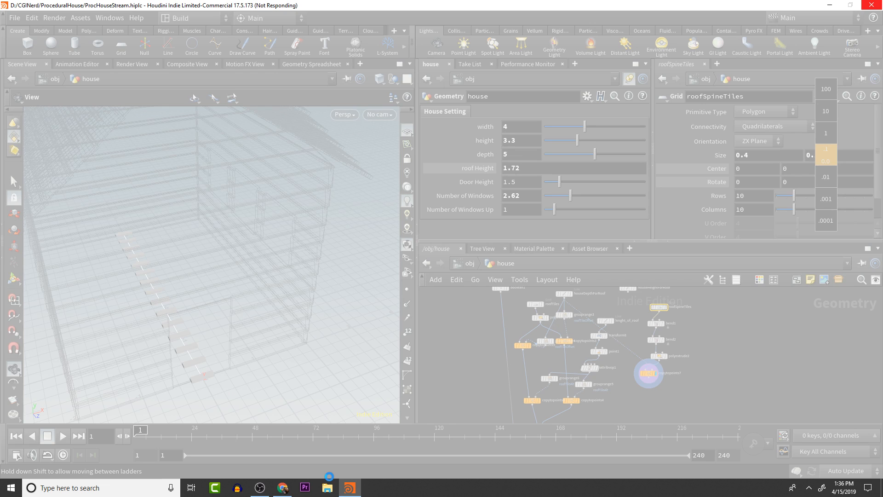
# - Force the unresponsive Houdini program to close
pyautogui.rightClick(350, 488)
pyautogui.click(352, 467)
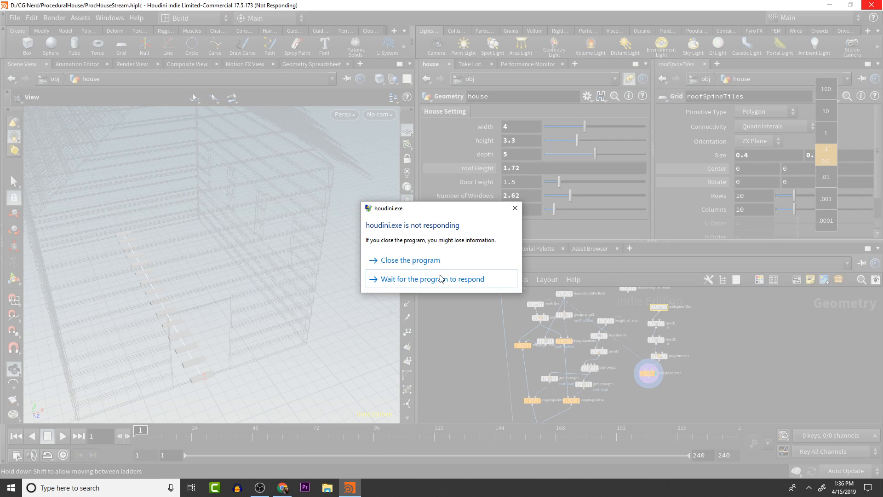
pyautogui.click(434, 260)
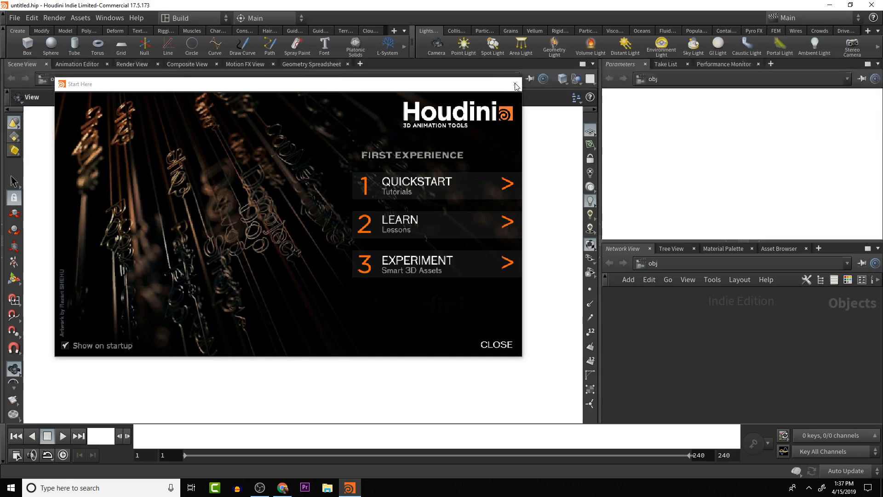
# - Dismiss the Start Here window and reopen the recent project file ProcHouseStream.hiplc
pyautogui.click(515, 85)
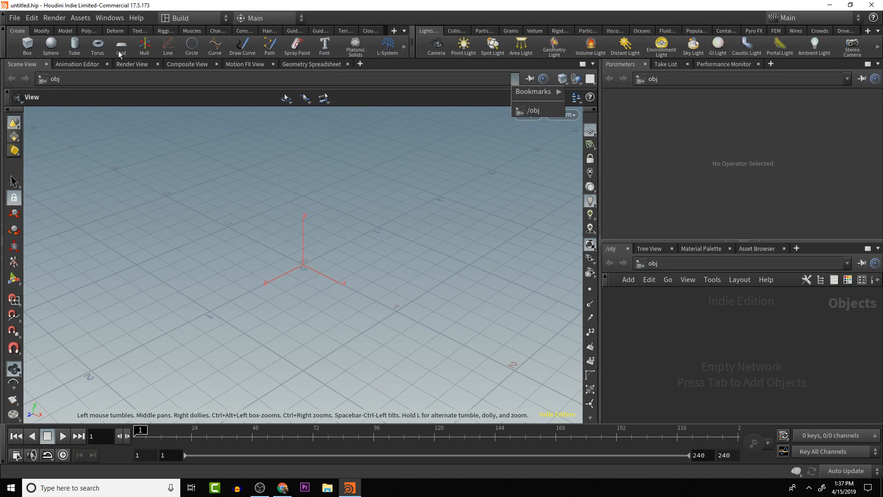
pyautogui.click(15, 20)
pyautogui.click(16, 18)
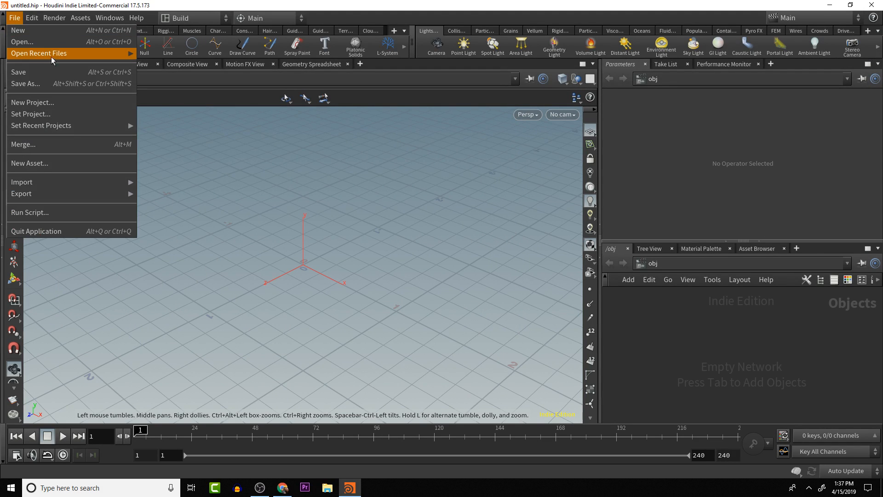
pyautogui.moveTo(54, 56)
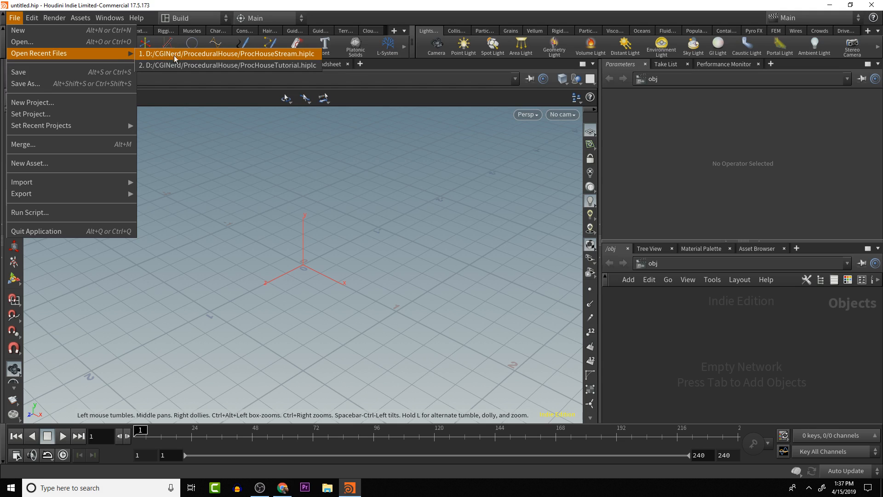
pyautogui.click(196, 56)
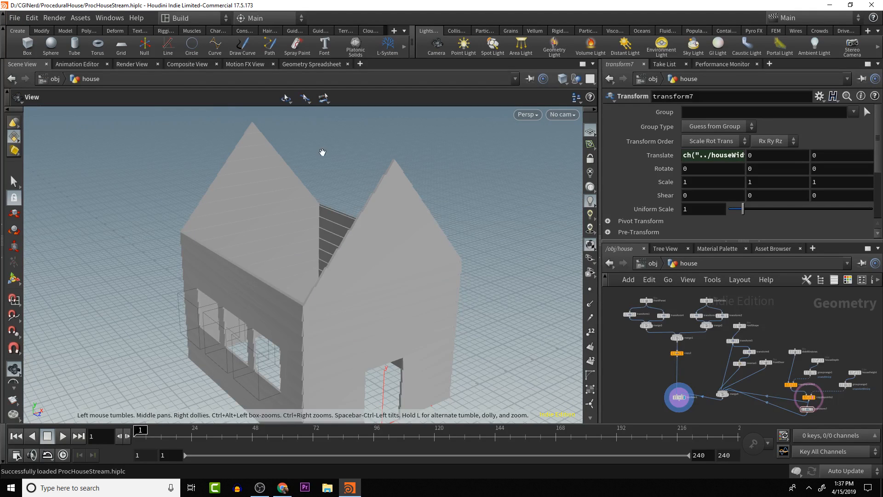
# - Examine the reloaded house from the front, side and above, checking the walls, gables and open roof area
pyautogui.moveTo(465, 184); pyautogui.dragTo(401, 250)
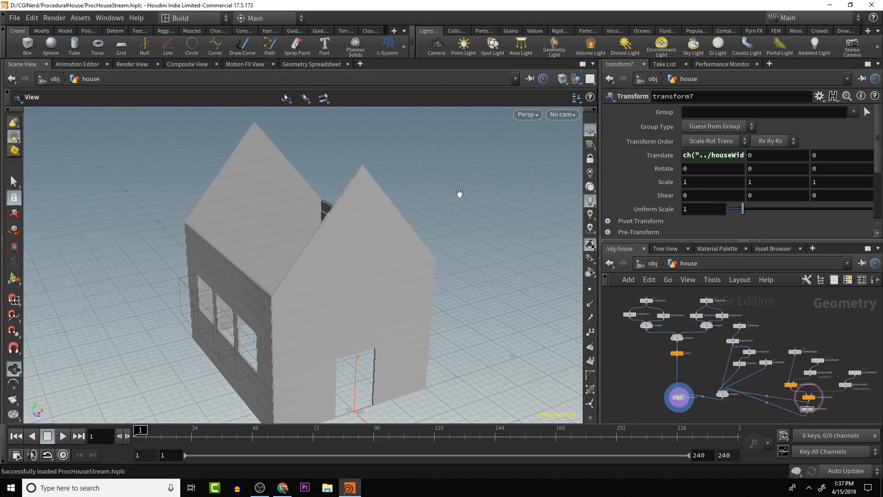
pyautogui.moveTo(390, 191); pyautogui.dragTo(365, 176)
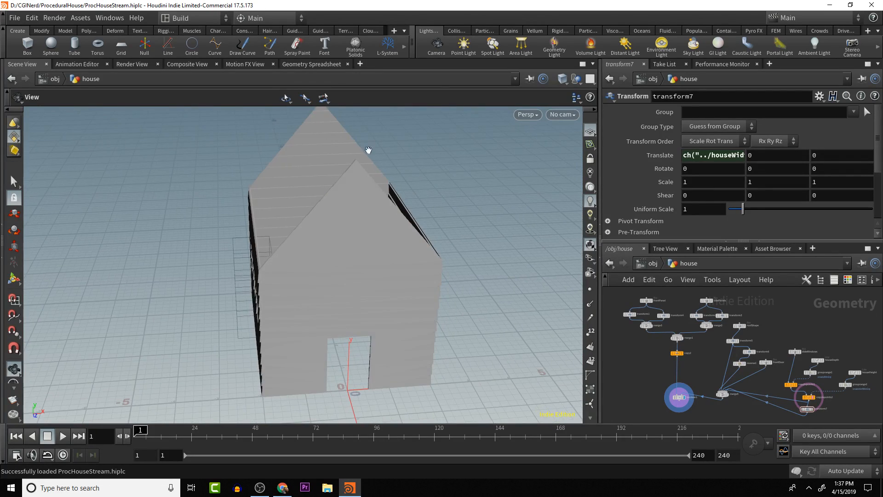
pyautogui.moveTo(355, 136); pyautogui.dragTo(335, 180)
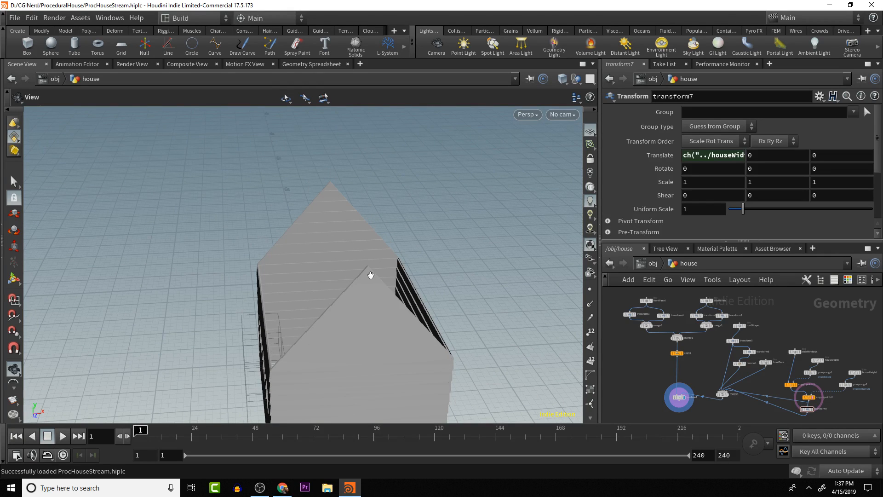
pyautogui.moveTo(341, 222)
pyautogui.mouseDown()
pyautogui.moveTo(347, 185)
pyautogui.moveTo(362, 226)
pyautogui.moveTo(348, 217)
pyautogui.mouseUp()
pyautogui.moveTo(317, 273); pyautogui.dragTo(357, 328)
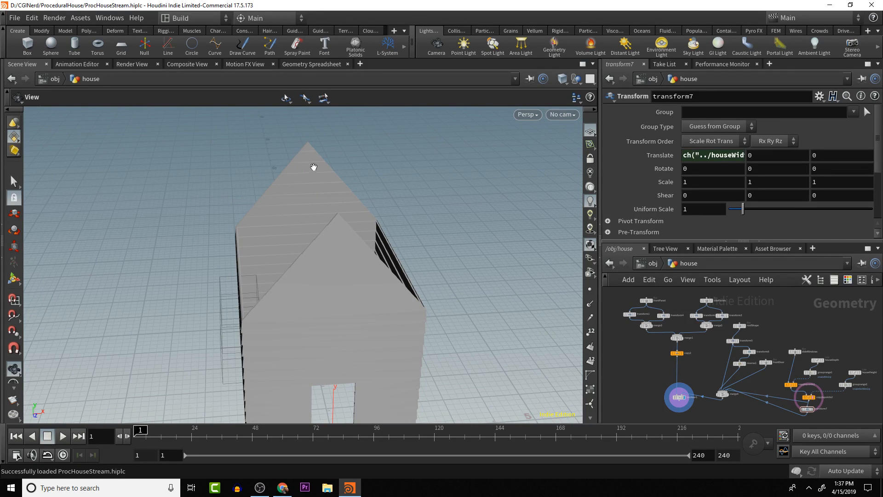
pyautogui.moveTo(341, 267); pyautogui.dragTo(386, 302)
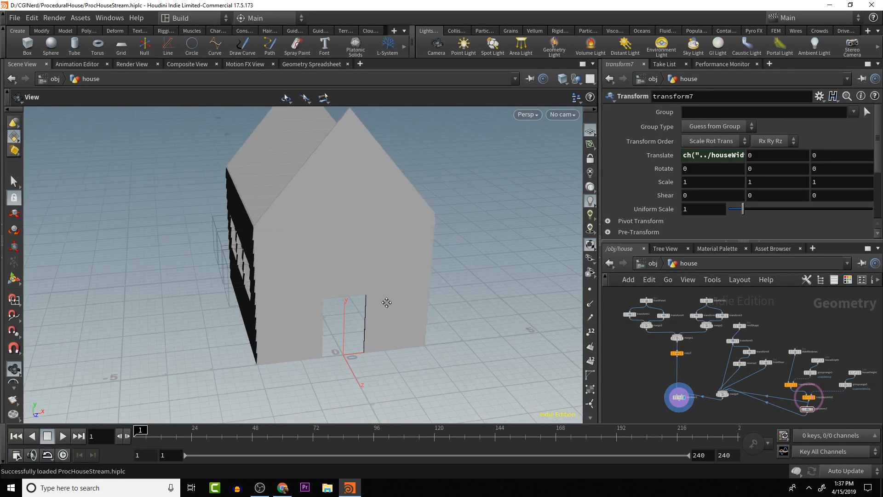
pyautogui.moveTo(386, 302); pyautogui.dragTo(387, 302, button='middle')
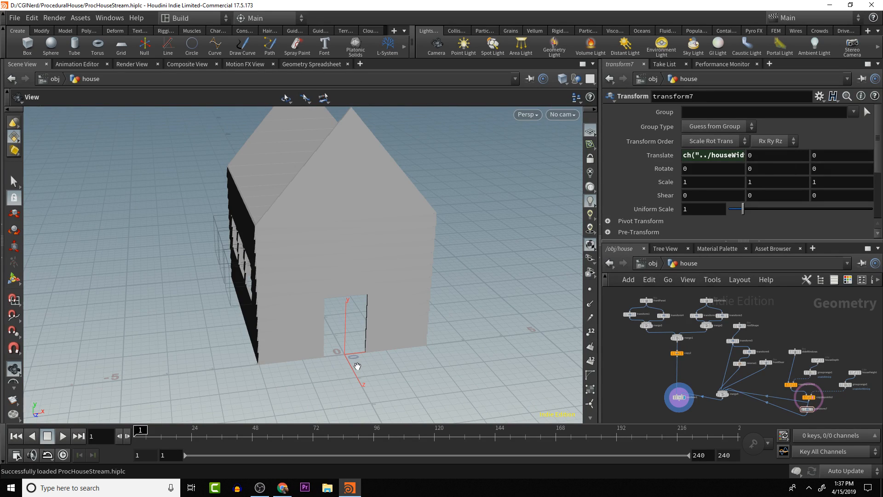
pyautogui.moveTo(357, 366); pyautogui.dragTo(338, 226)
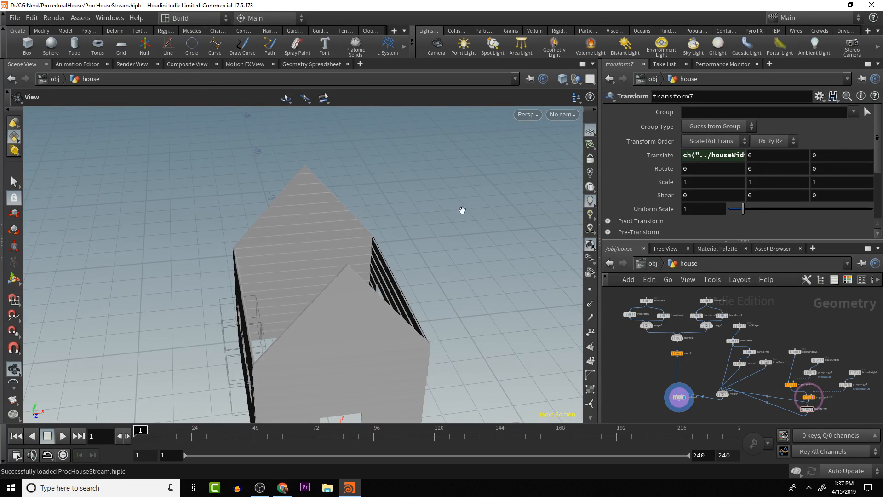
pyautogui.moveTo(433, 219); pyautogui.dragTo(360, 222)
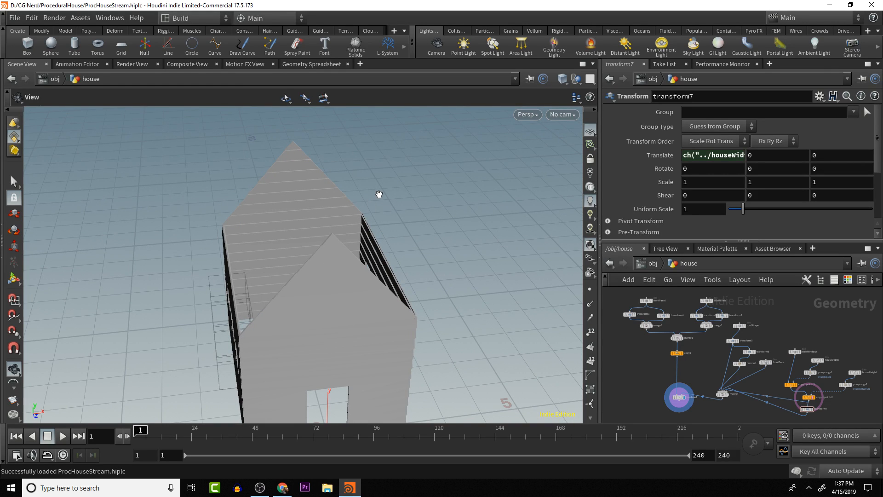
pyautogui.moveTo(363, 187); pyautogui.dragTo(411, 207)
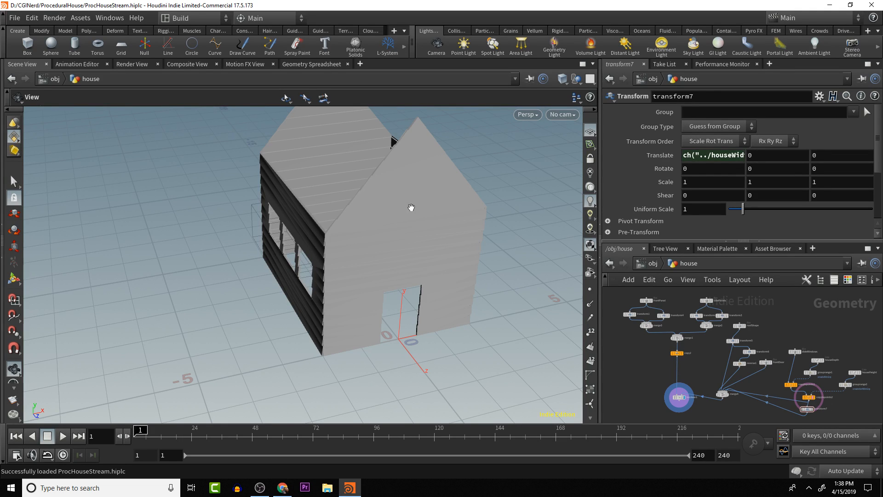
pyautogui.moveTo(505, 168); pyautogui.dragTo(472, 176)
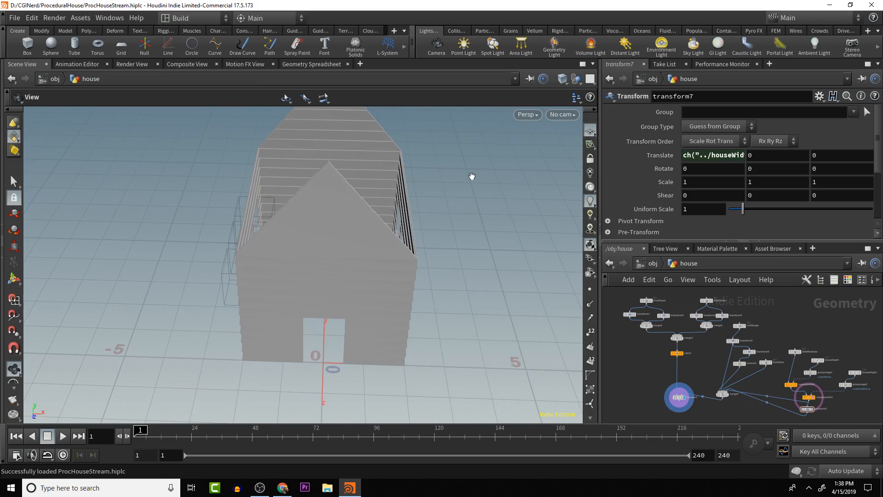